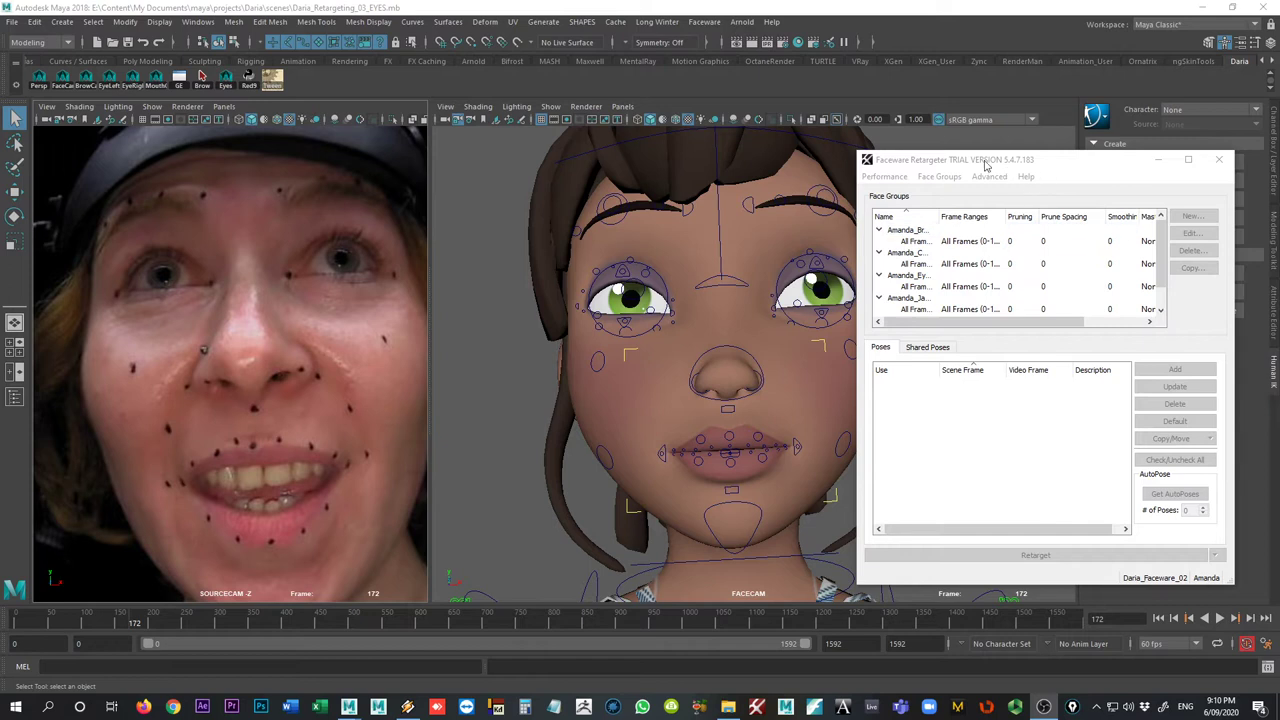
- Display the poses of the Eyes face group's All Frames range and widen the face group Name column
left_click(976, 262)
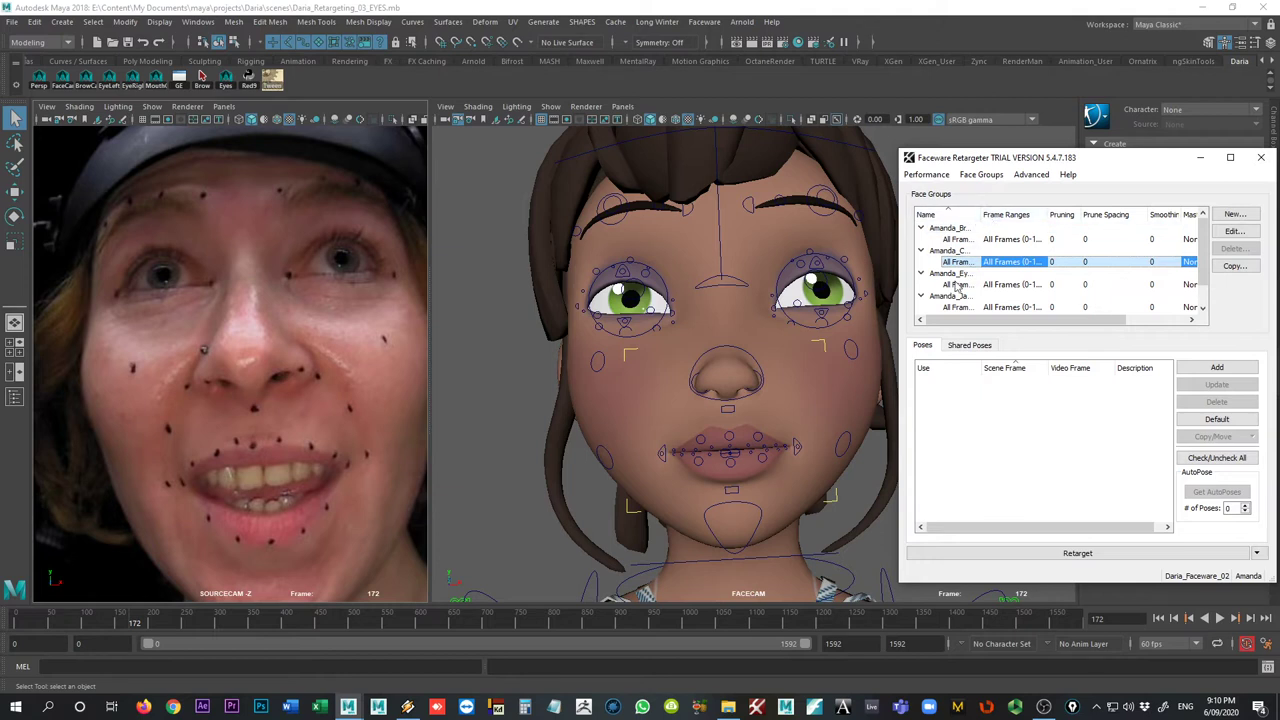
left_click(956, 285)
left_click_drag(981, 214, 1036, 214)
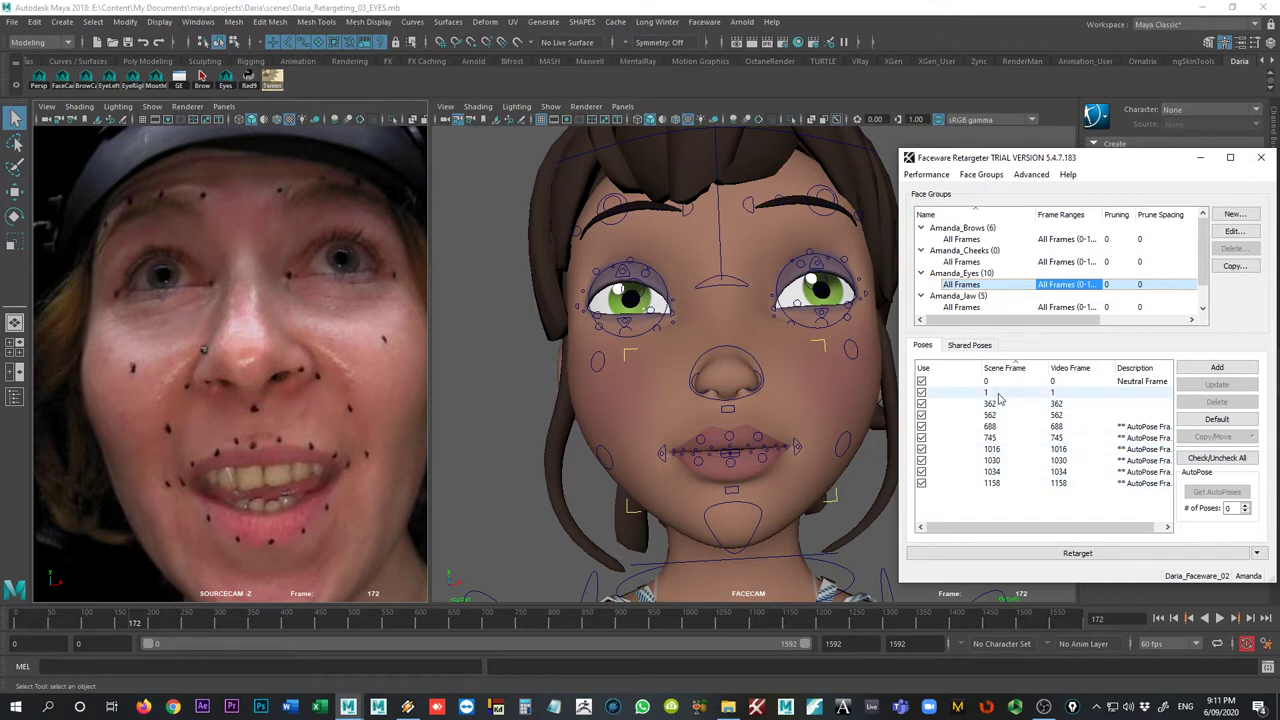
- Review the eye poses at frames 0, 1, 362 and 562, comparing the character's eyes and lids with the source footage
left_click(995, 381)
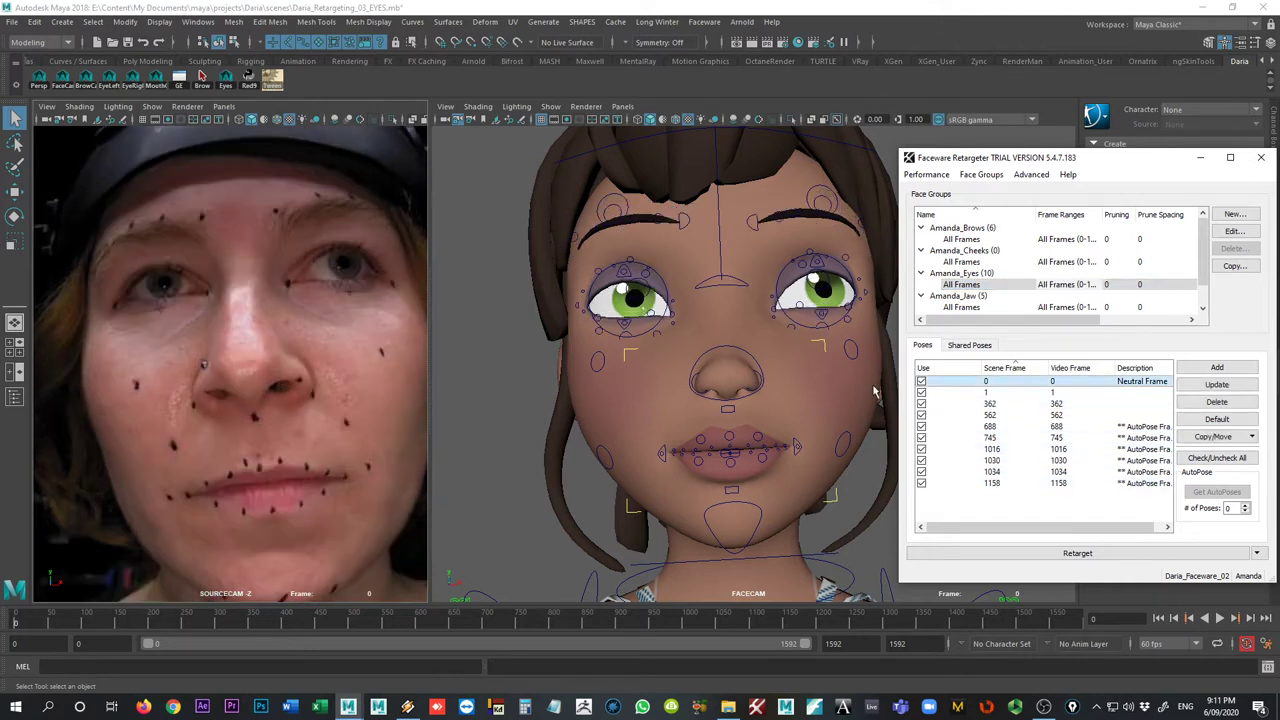
left_click(1005, 393)
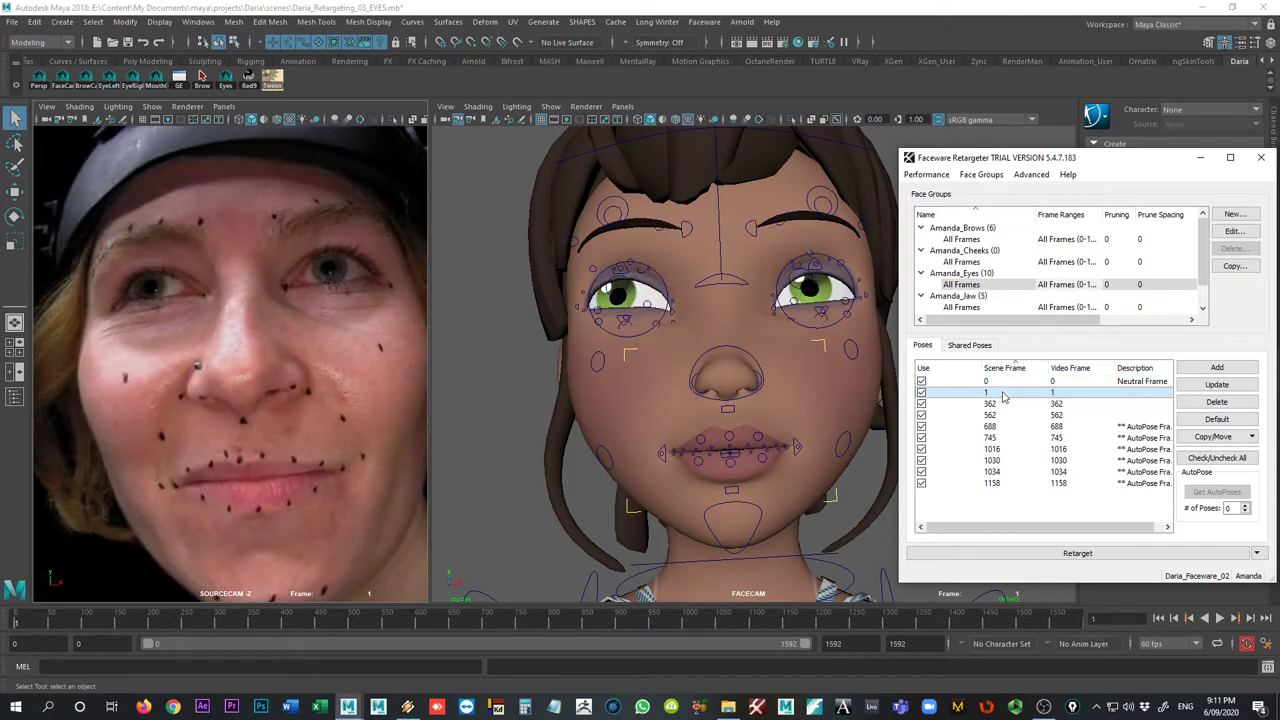
left_click(1005, 404)
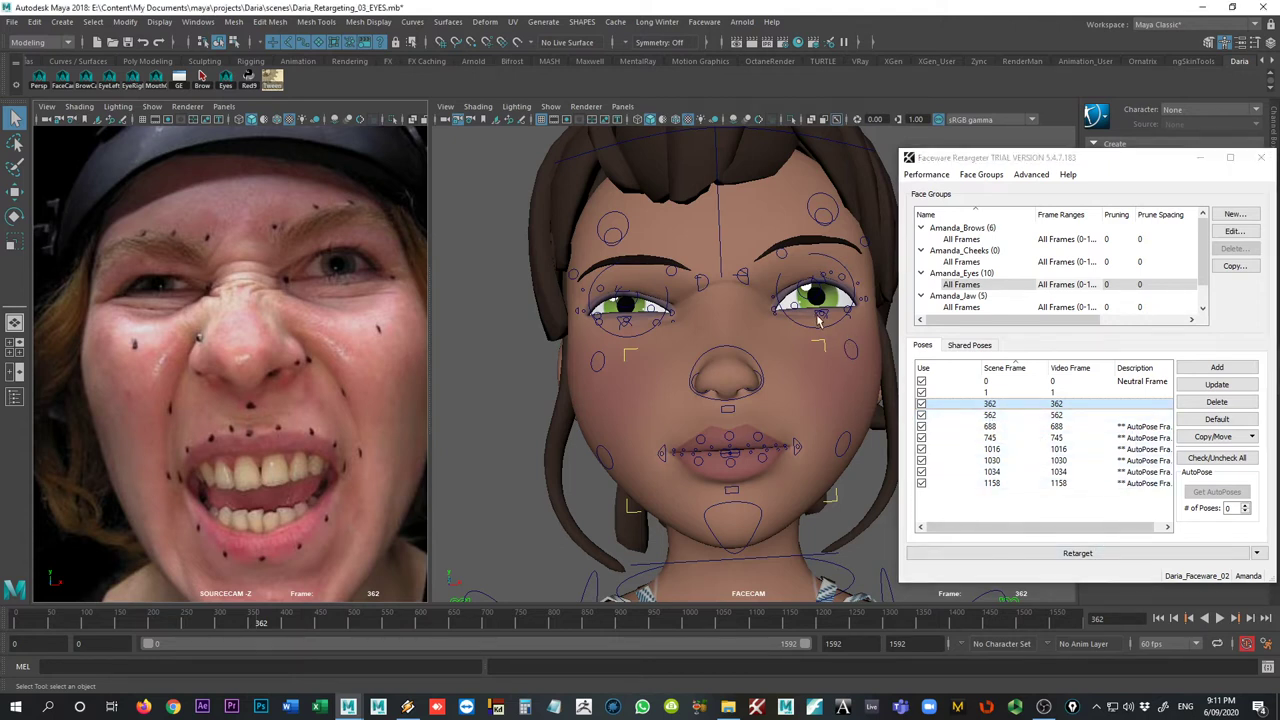
left_click(818, 318)
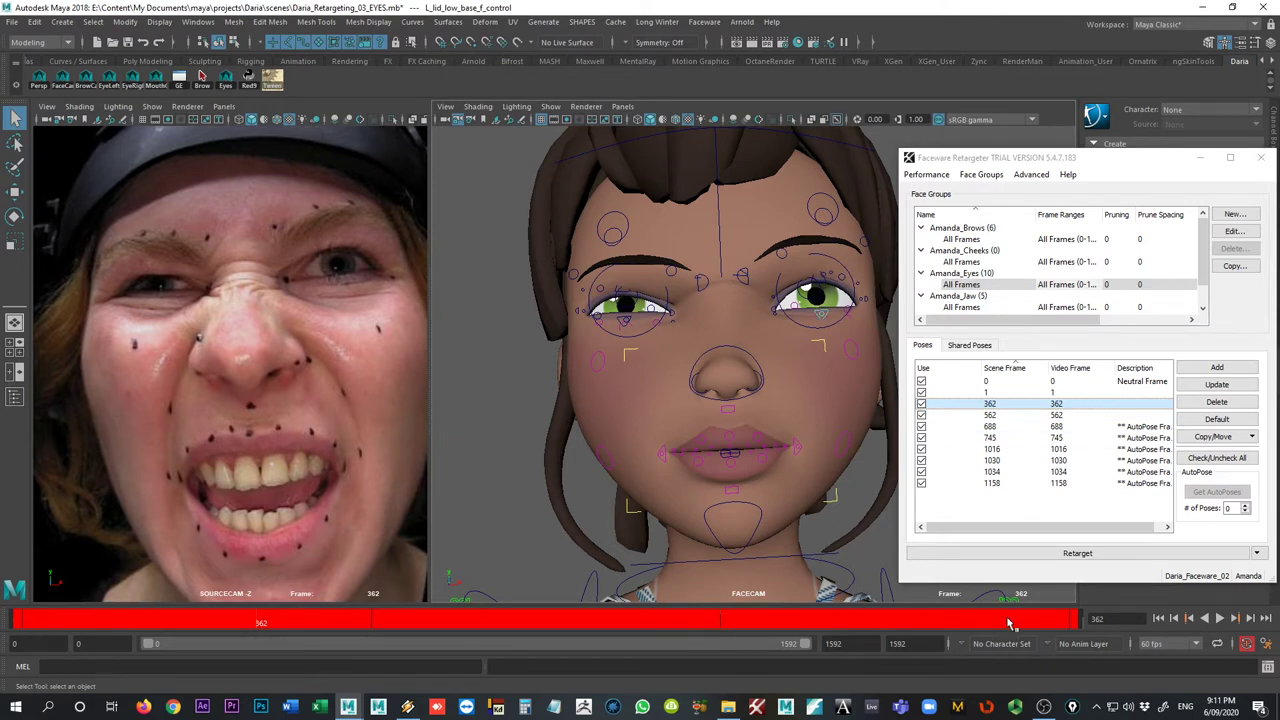
left_click(990, 415)
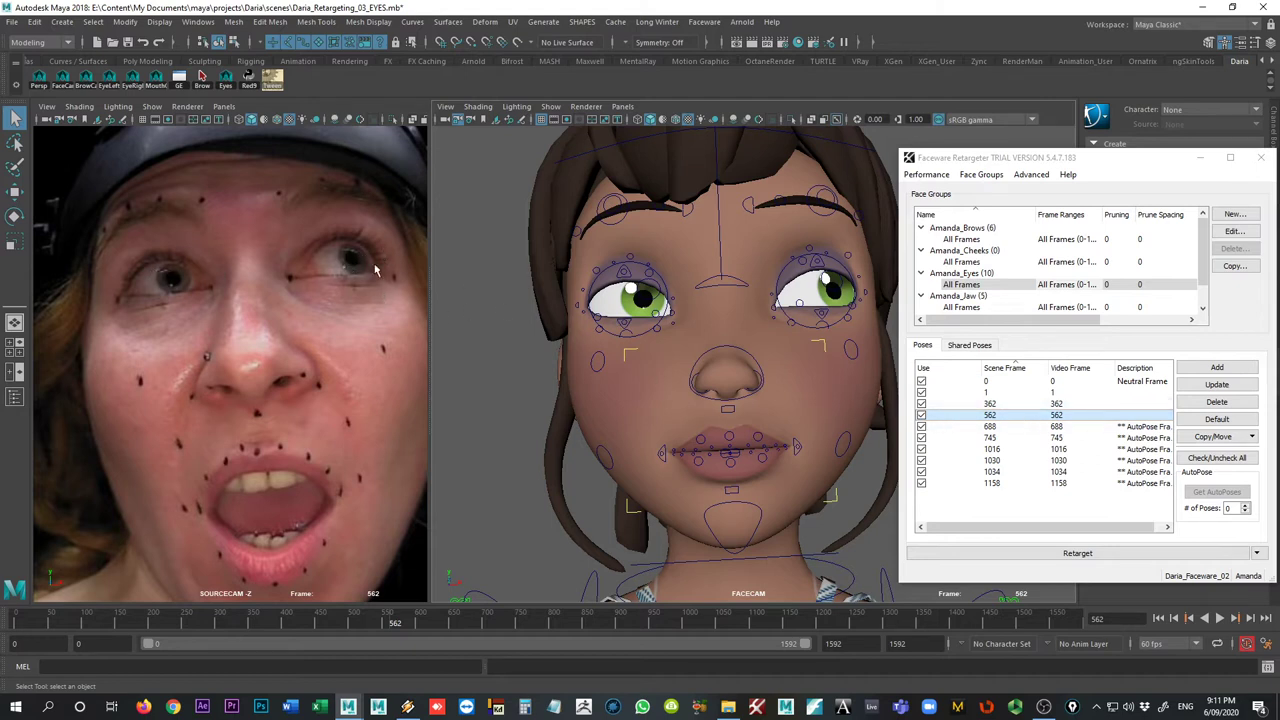
left_click(987, 404)
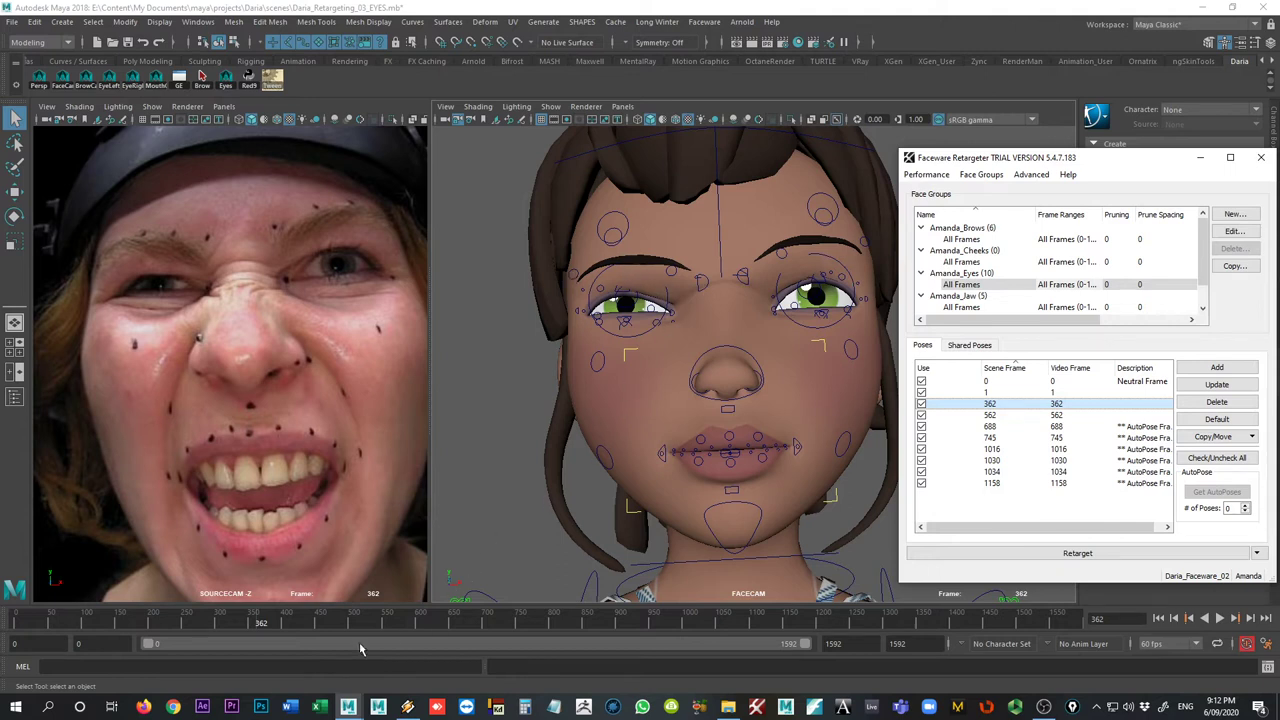
left_click(988, 415)
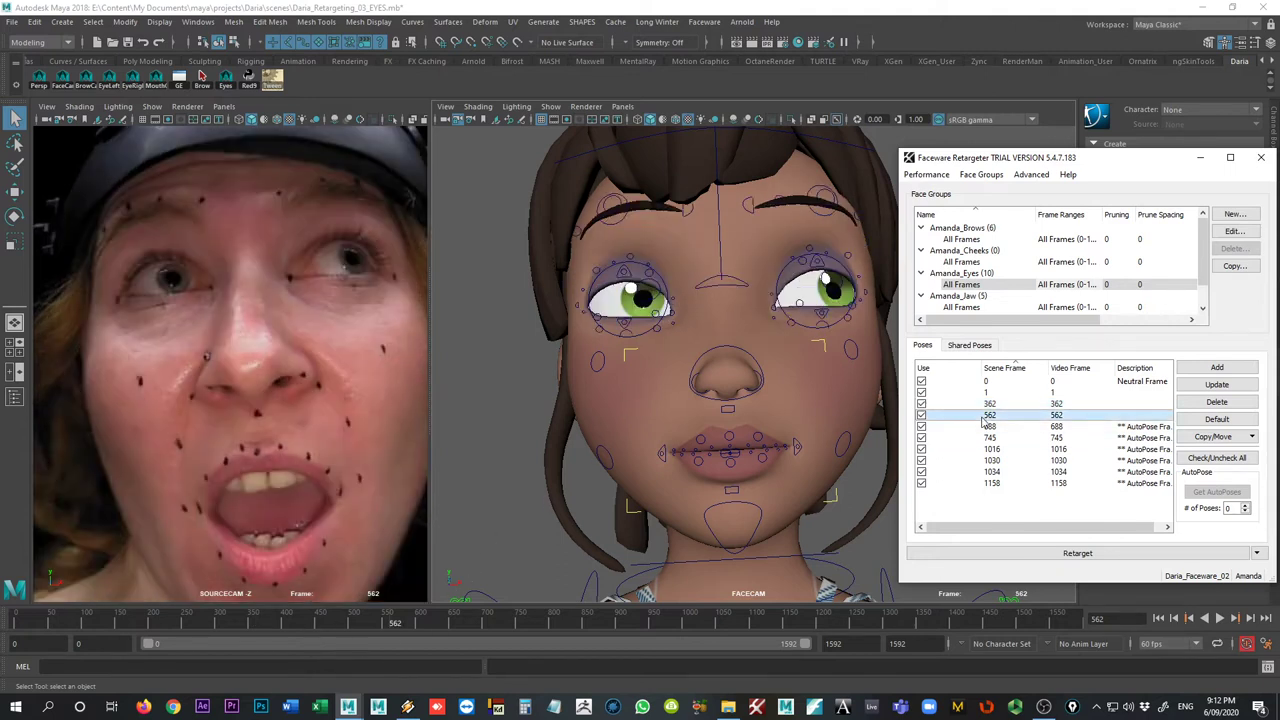
- Review the AutoPose eye frames 688, 745, 1016, 1030, 1034 and 1158 against the actor's footage
left_click(990, 426)
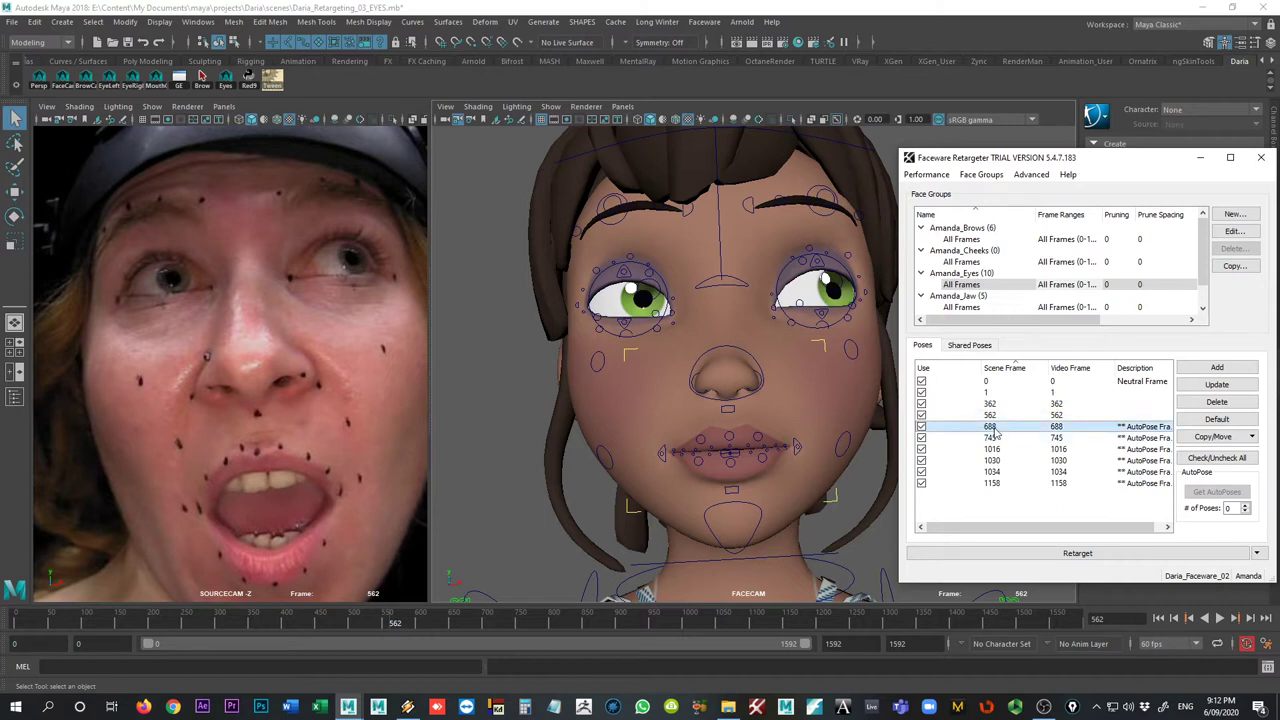
left_click(990, 438)
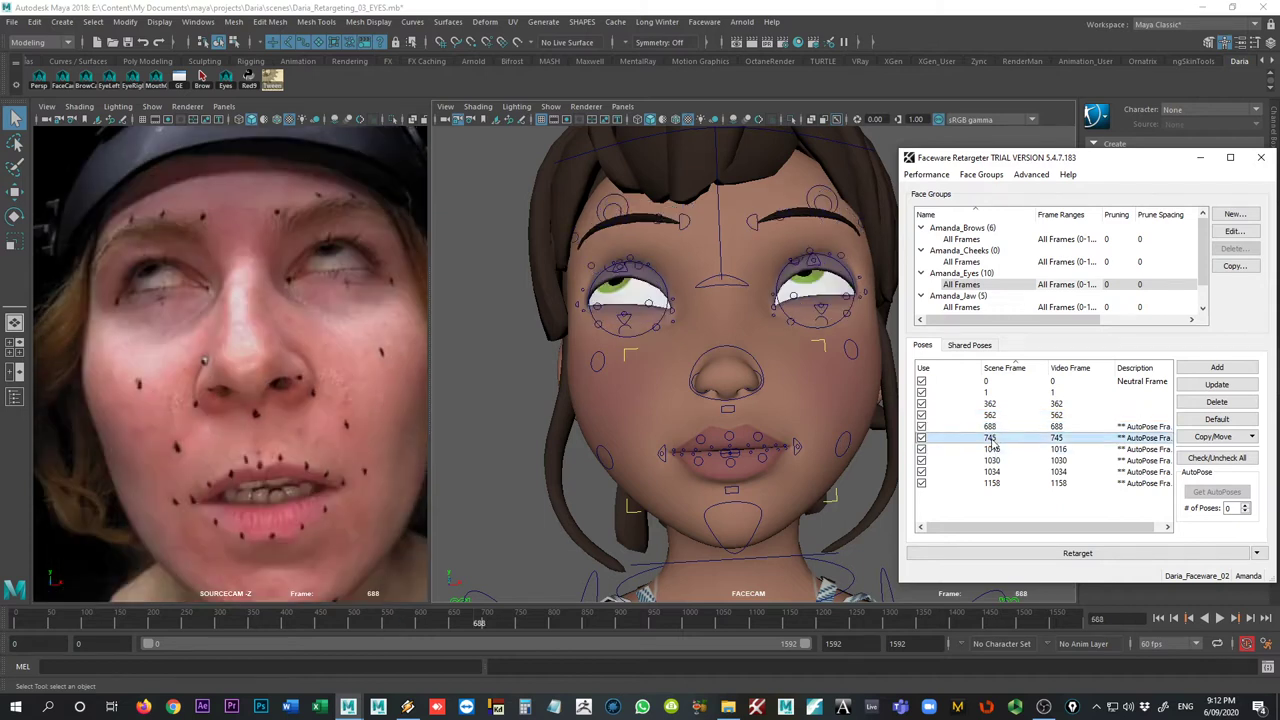
left_click(991, 450)
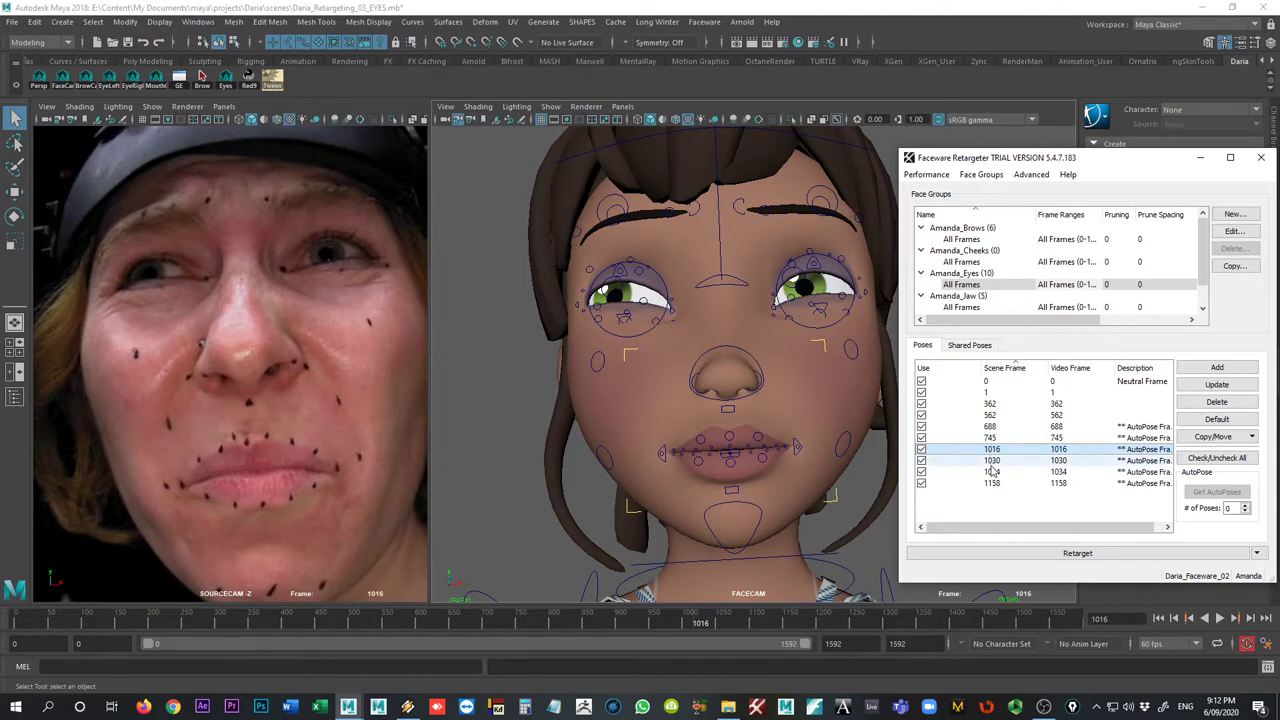
left_click(992, 461)
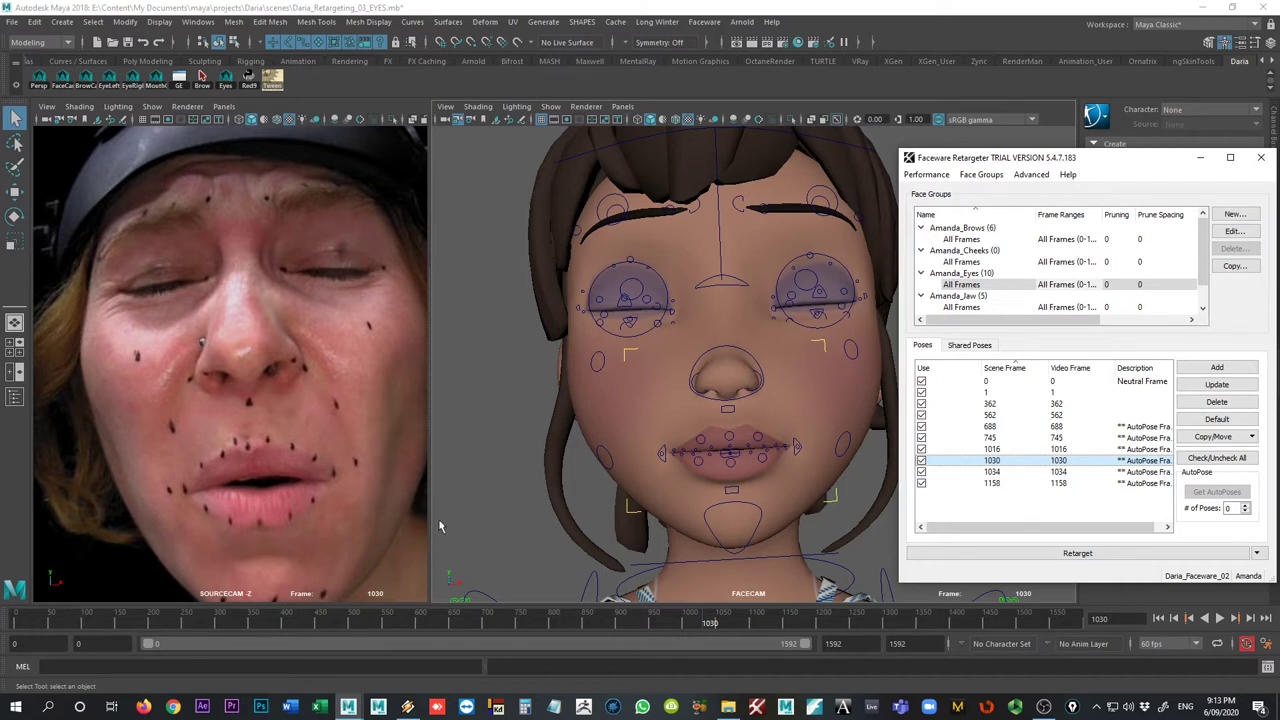
left_click(708, 625)
left_click_drag(702, 621, 709, 623)
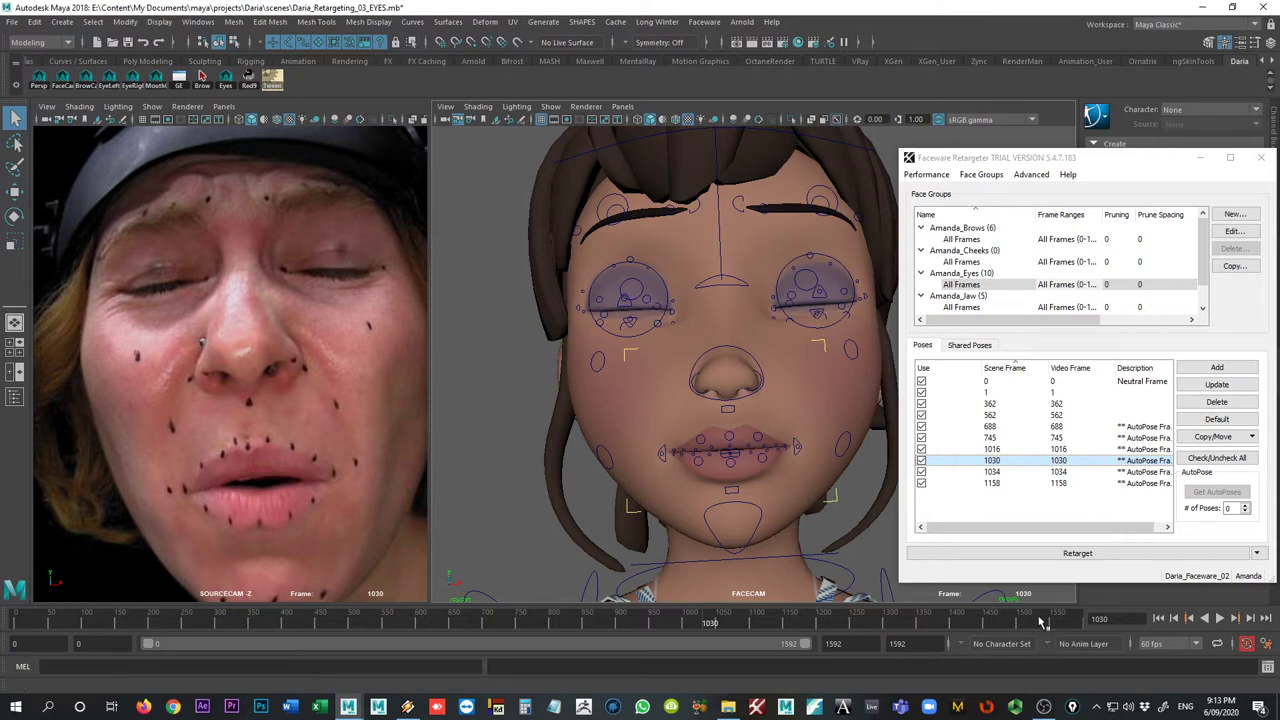
left_click(991, 472)
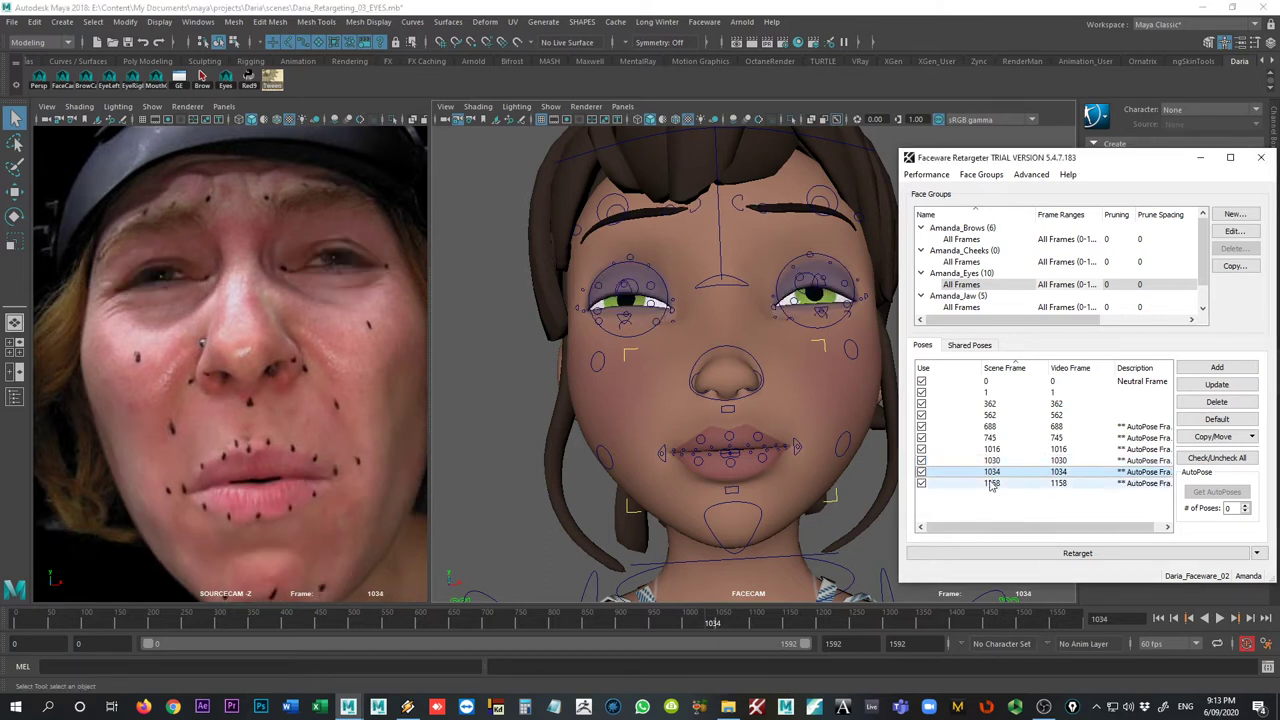
left_click(991, 484)
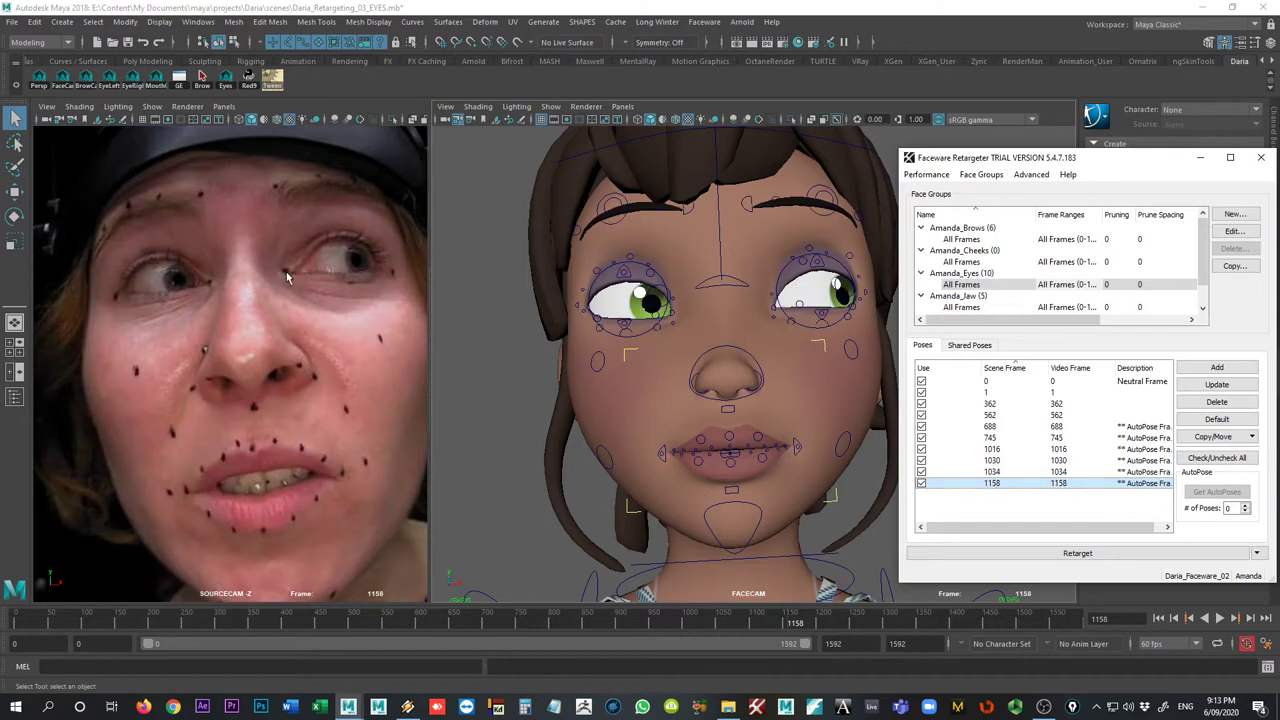
- Go back through the eye poses from frame 1034 to 562, comparing the poses at frames 745 and 562
left_click(990, 472)
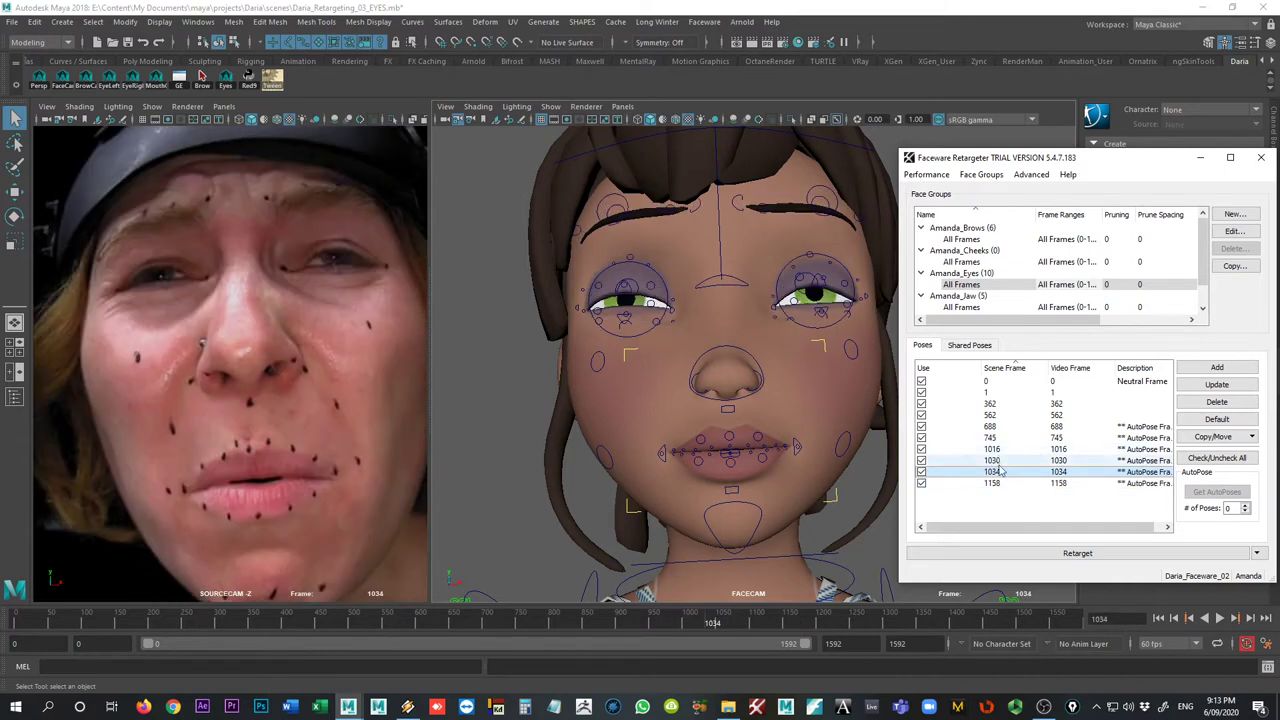
left_click(996, 461)
left_click(997, 449)
left_click(995, 438)
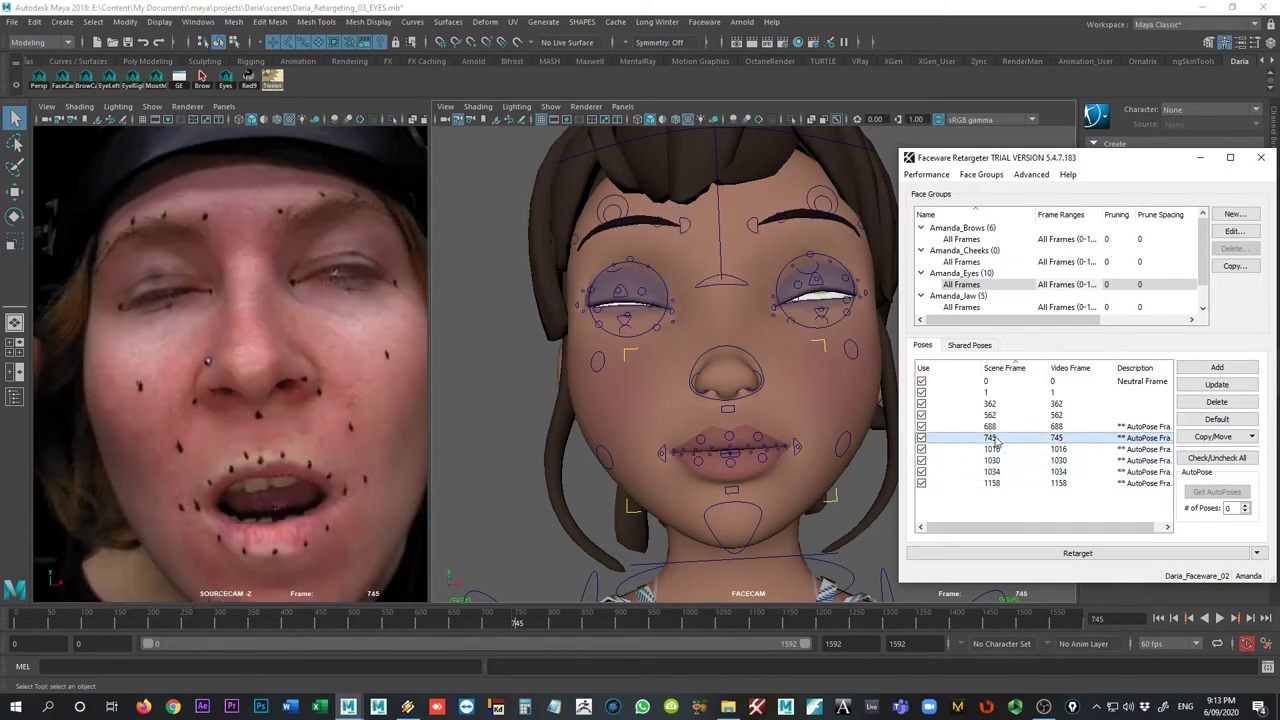
left_click(995, 431)
left_click(996, 437)
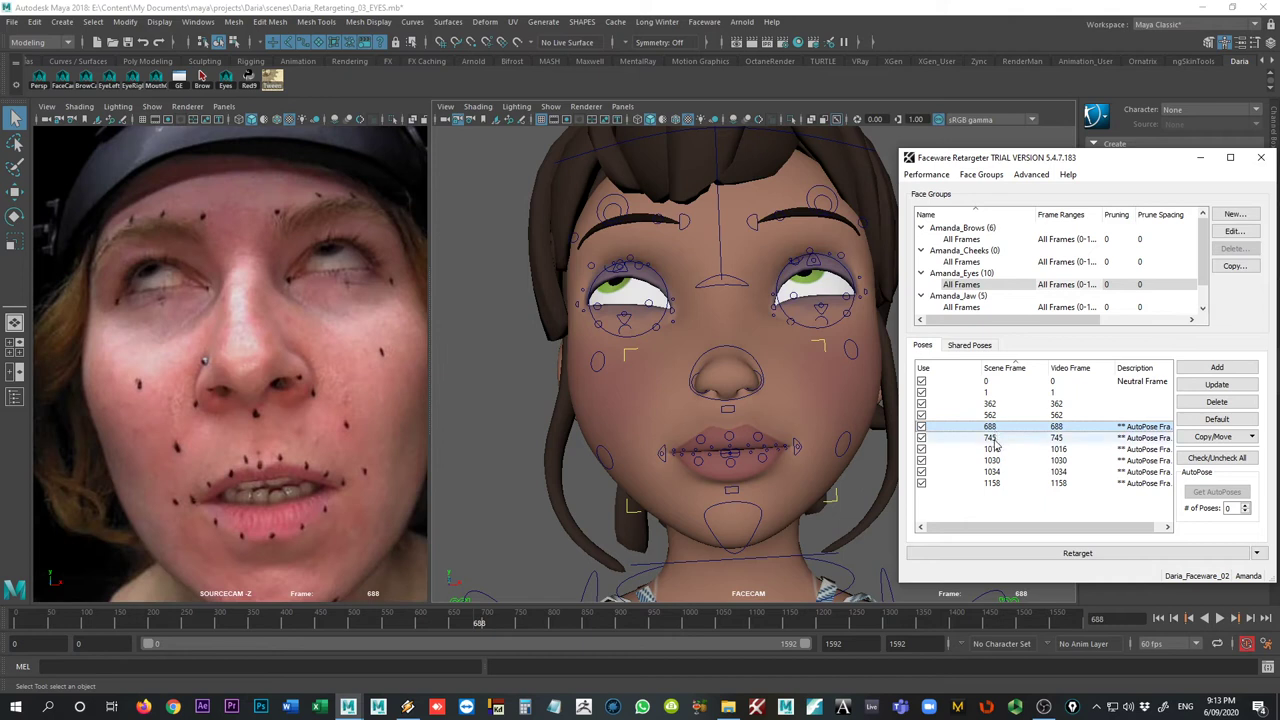
left_click(991, 416)
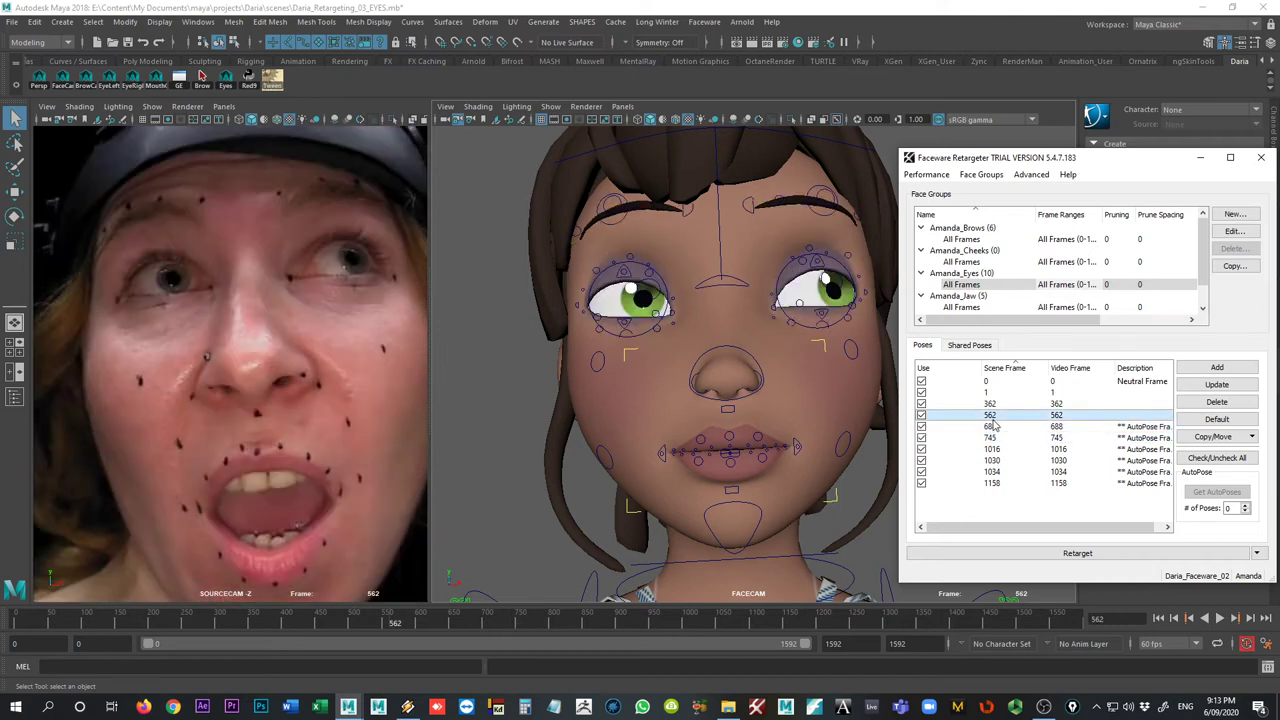
left_click(990, 438)
left_click(990, 416)
left_click(992, 438)
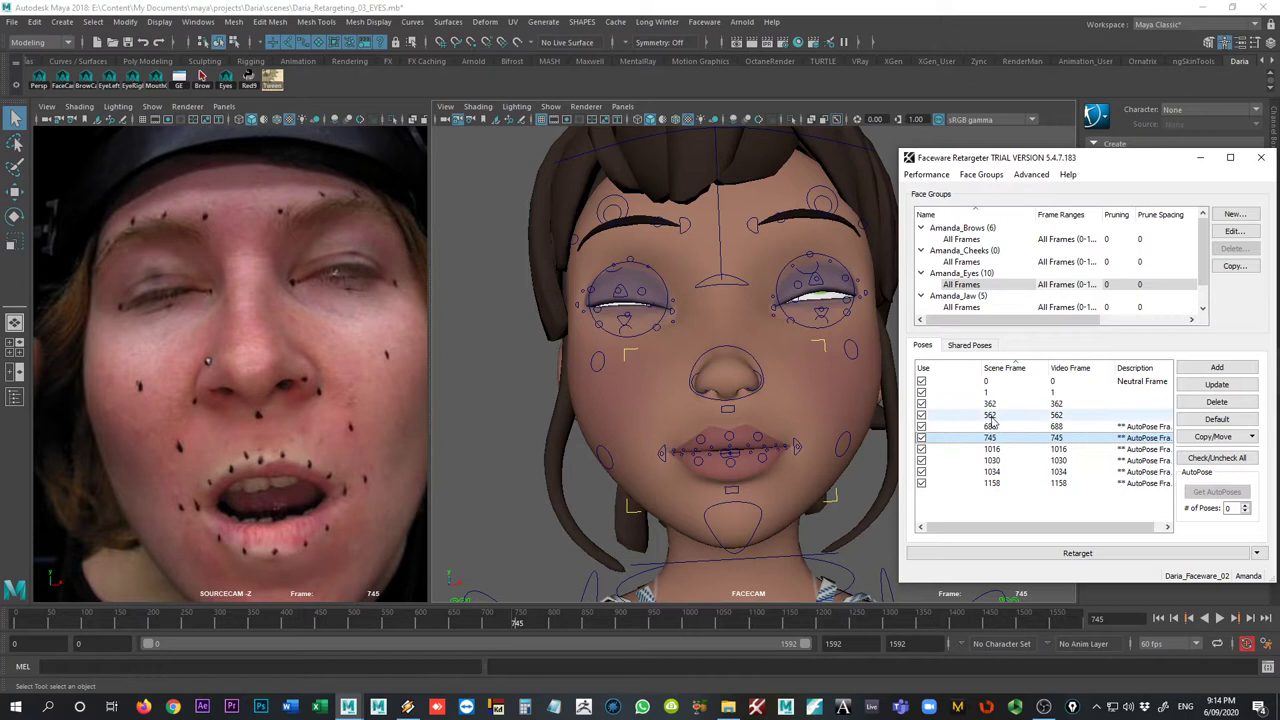
left_click(990, 415)
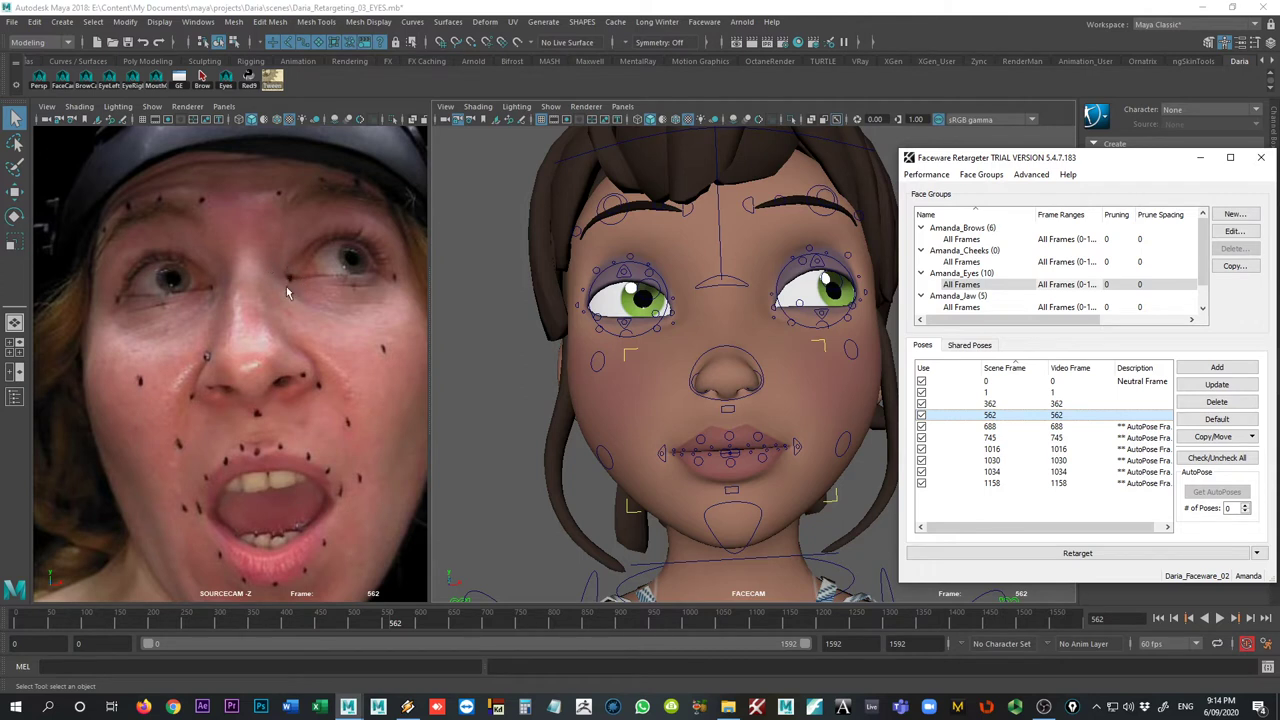
- Return to the eye pose at frame 362 and check the keys on the right eye's lower-lid control
key("Up")
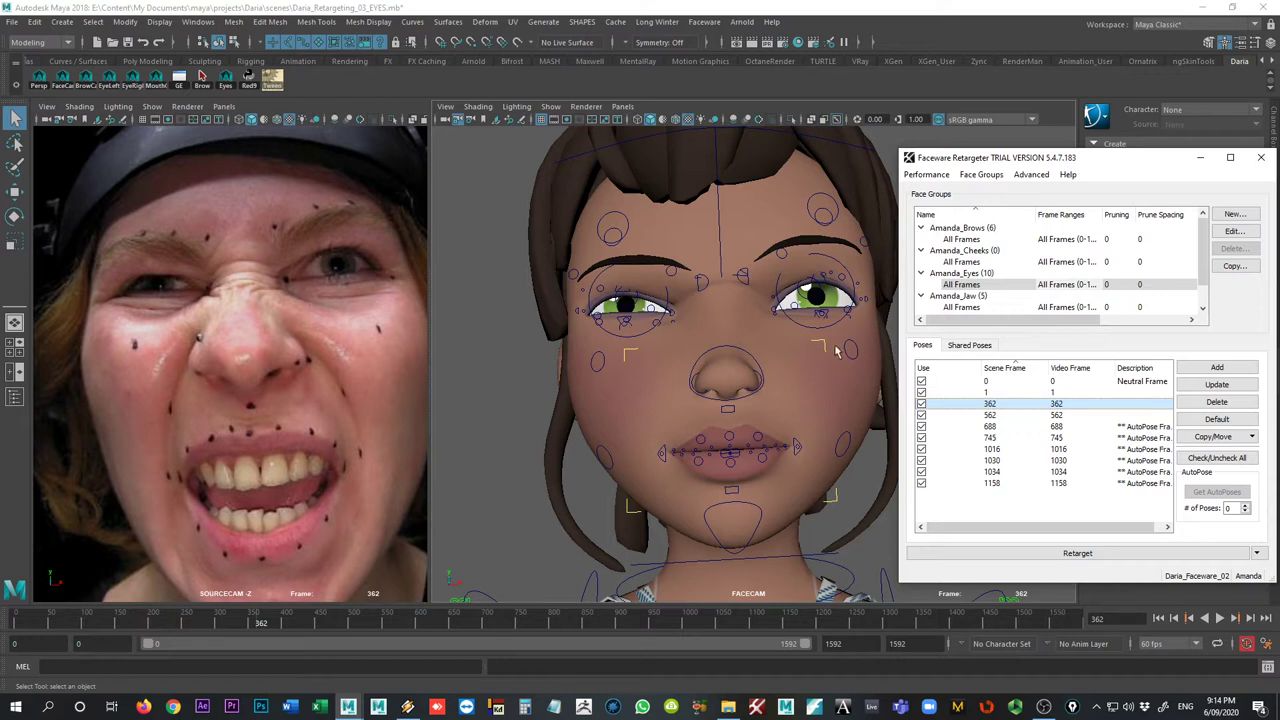
left_click(646, 322)
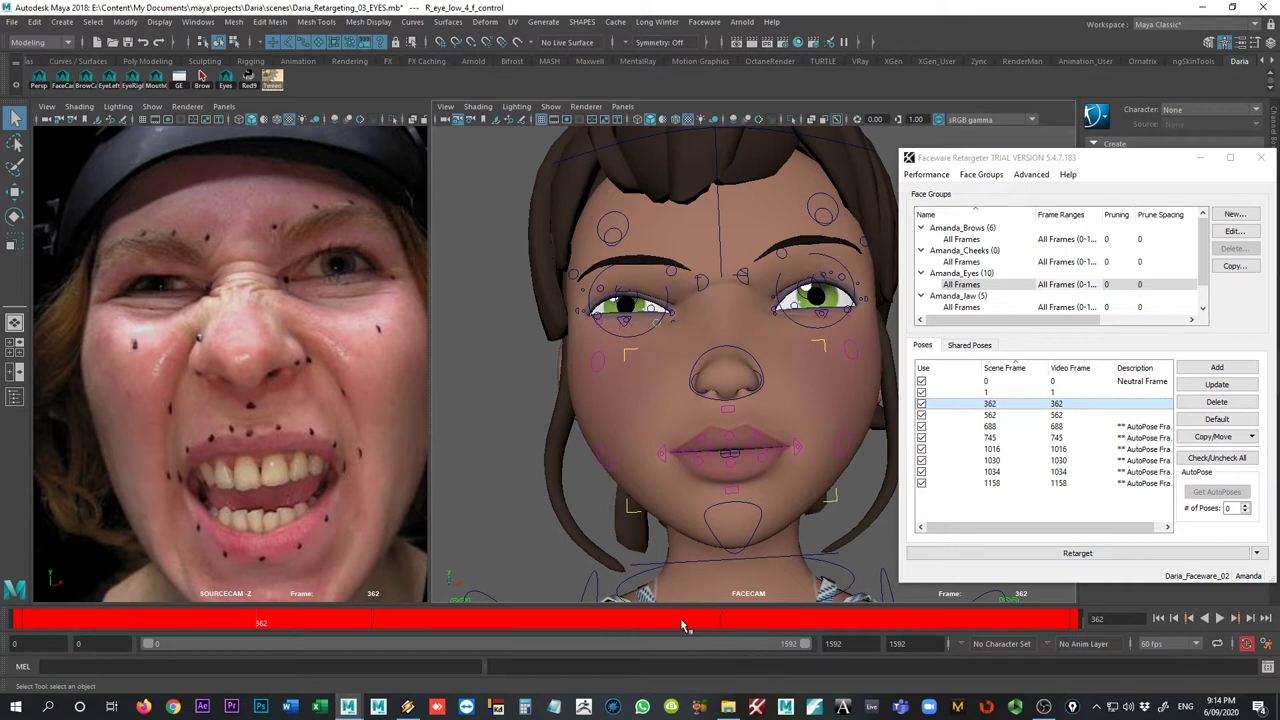
- Minimise the Retargeter window, play the eye animation from frame 0 to compare it with the footage, and rewind to the start
left_click(1200, 157)
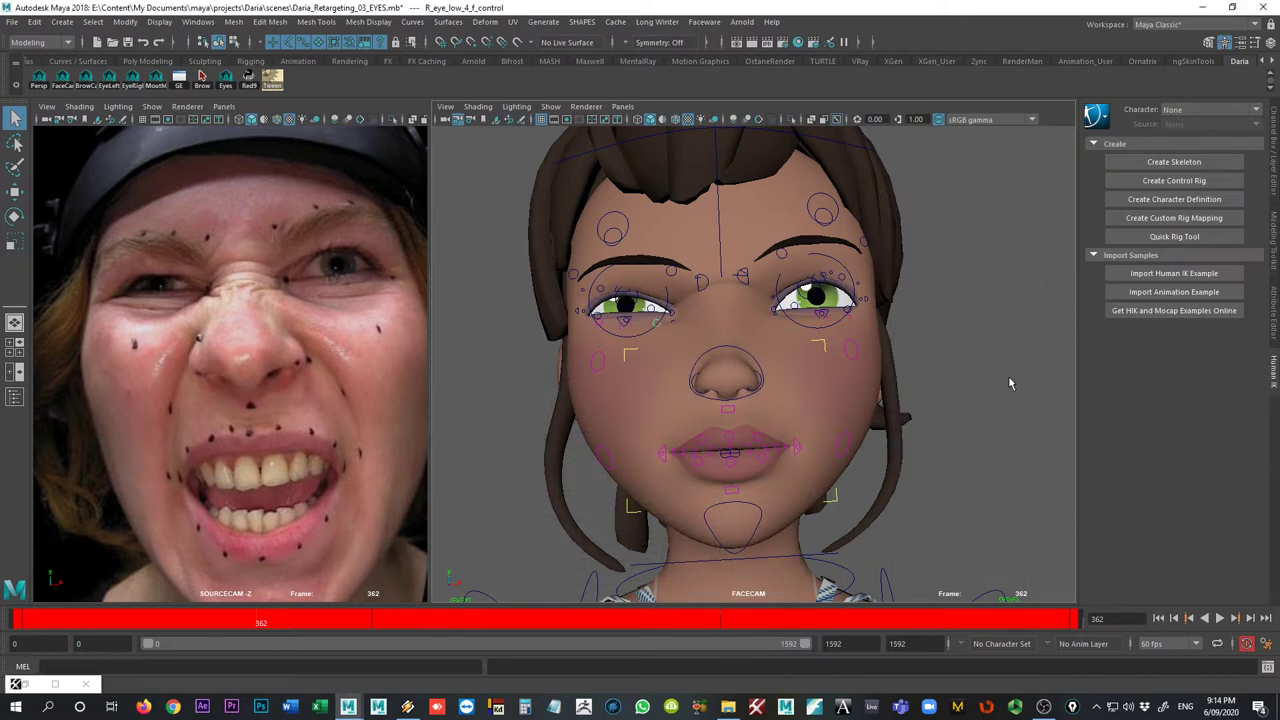
left_click(975, 482)
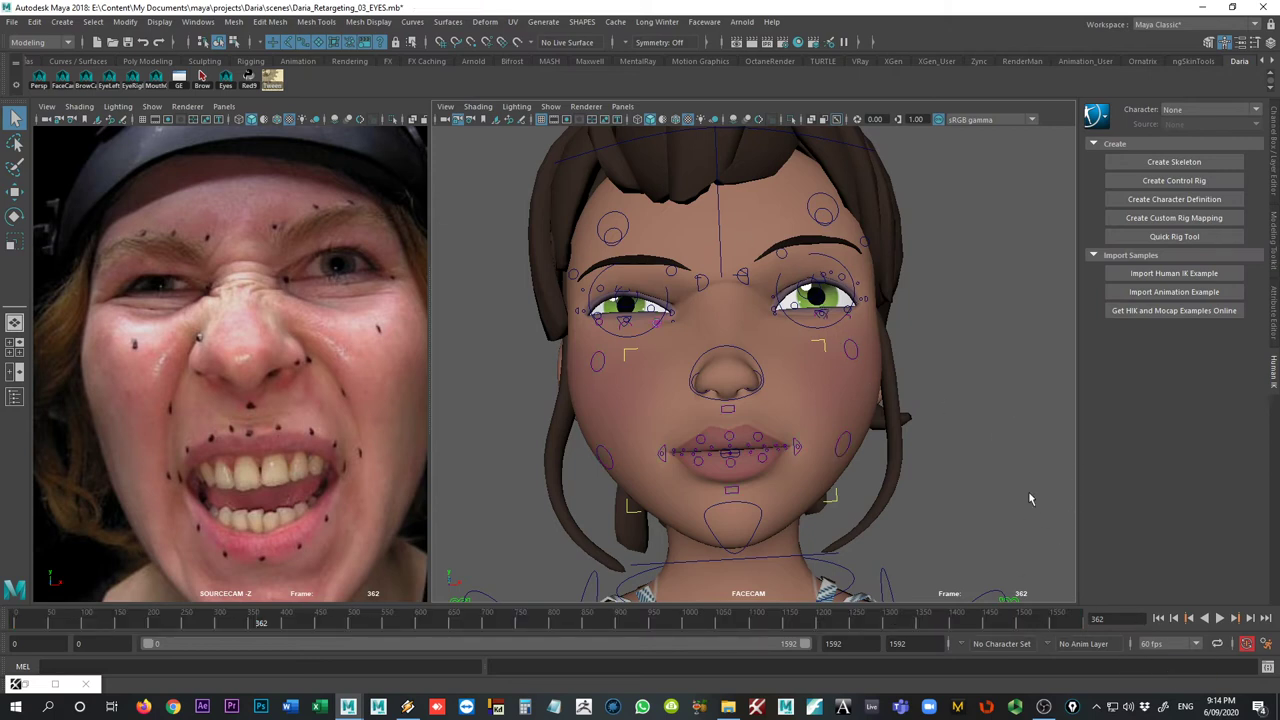
left_click(1158, 618)
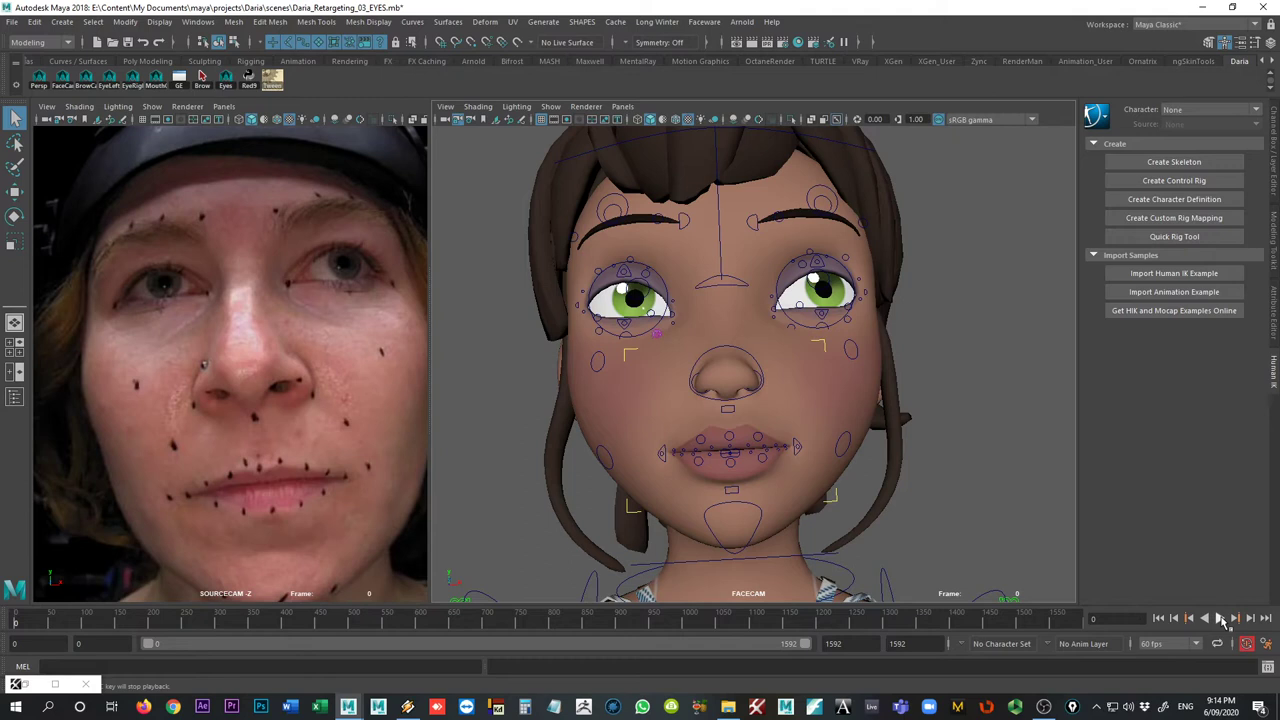
left_click(1220, 618)
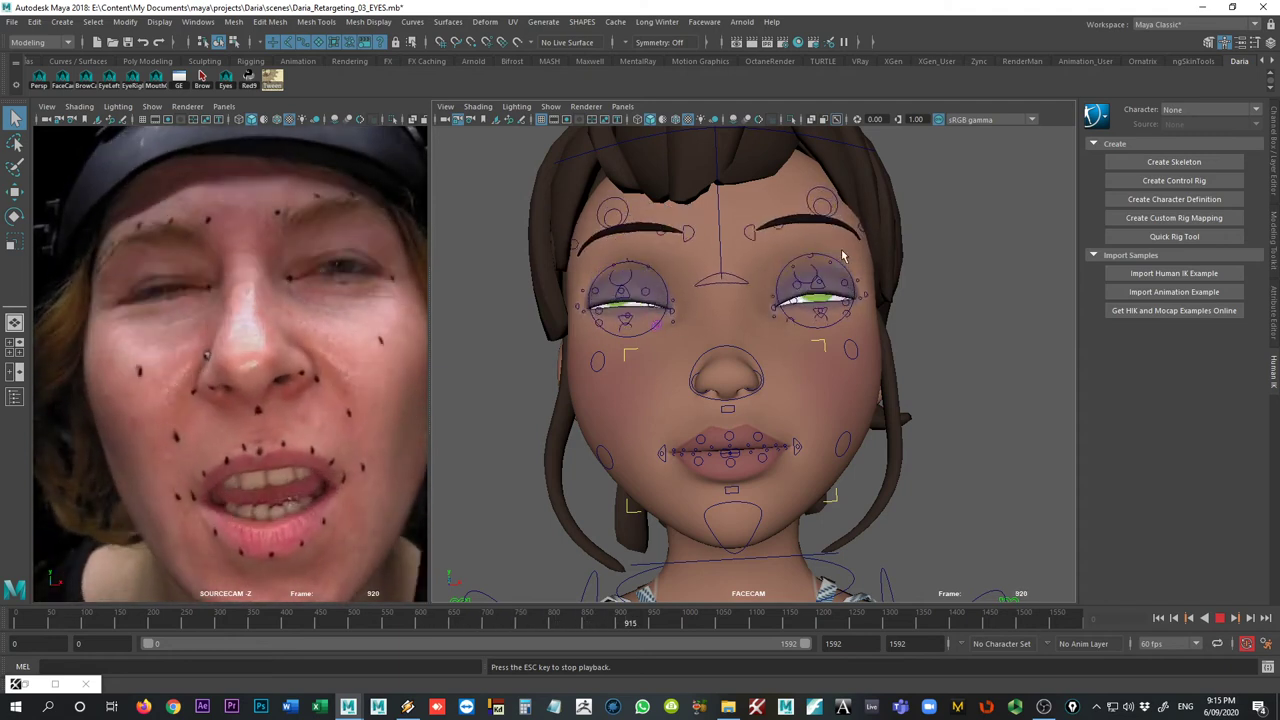
left_click(1219, 618)
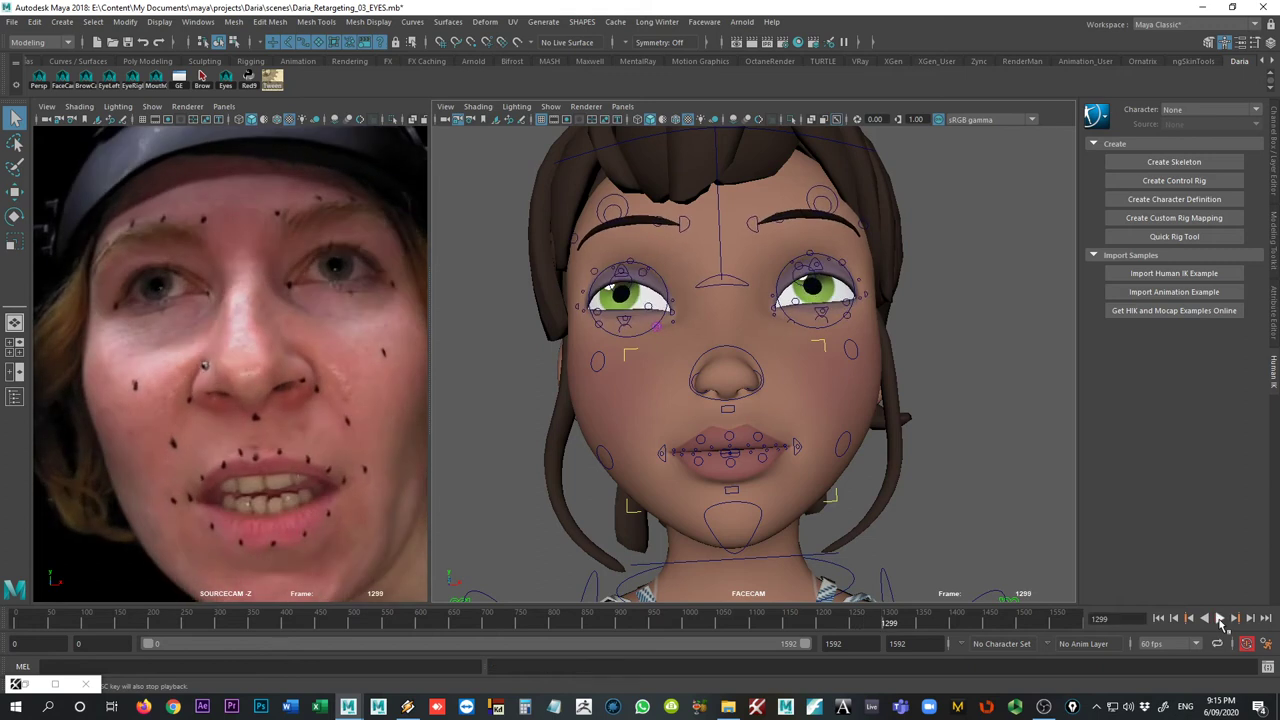
left_click(1158, 618)
- Clear the rig control selection and restore the Retargeter window
right_click_drag(971, 384, 1030, 318)
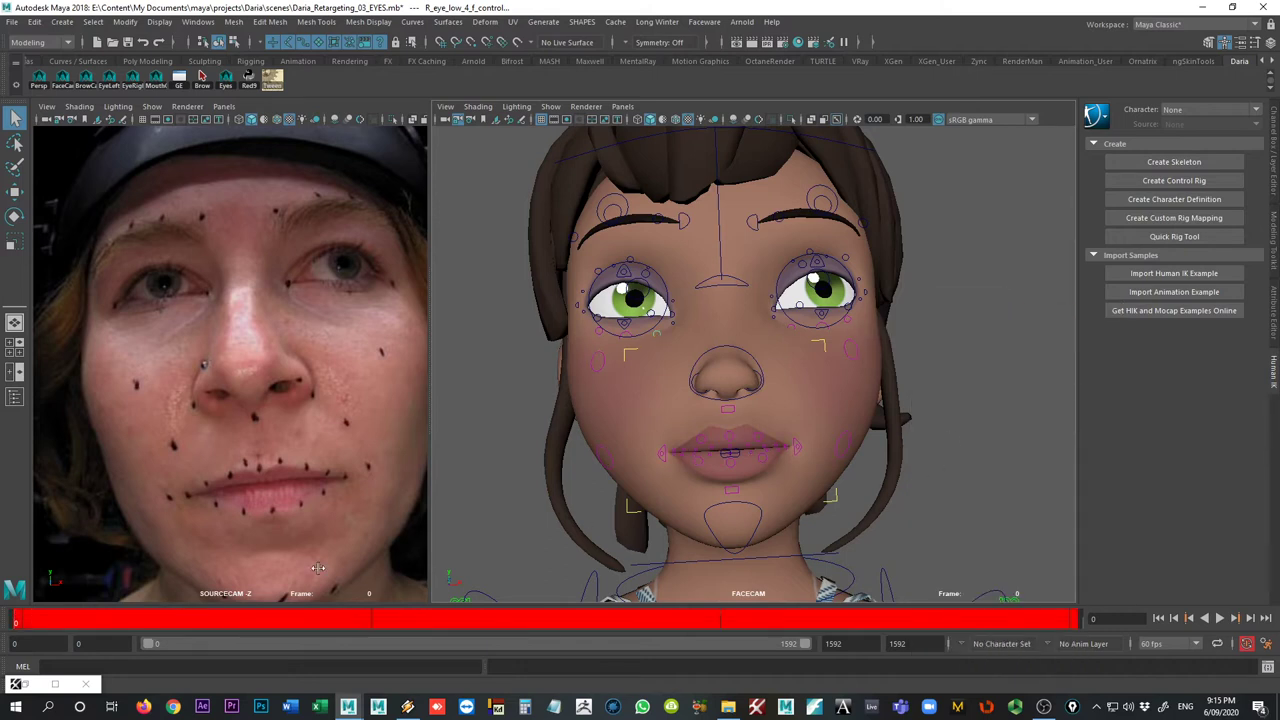
left_click(499, 439)
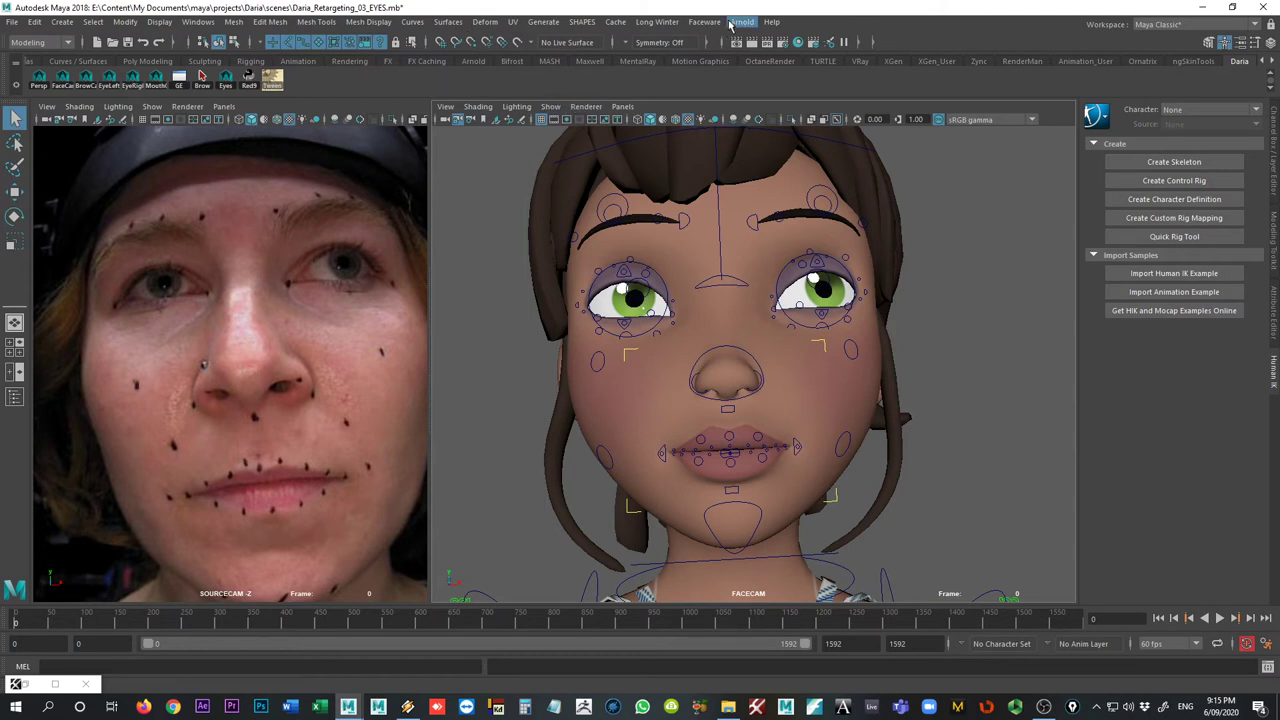
left_click(22, 684)
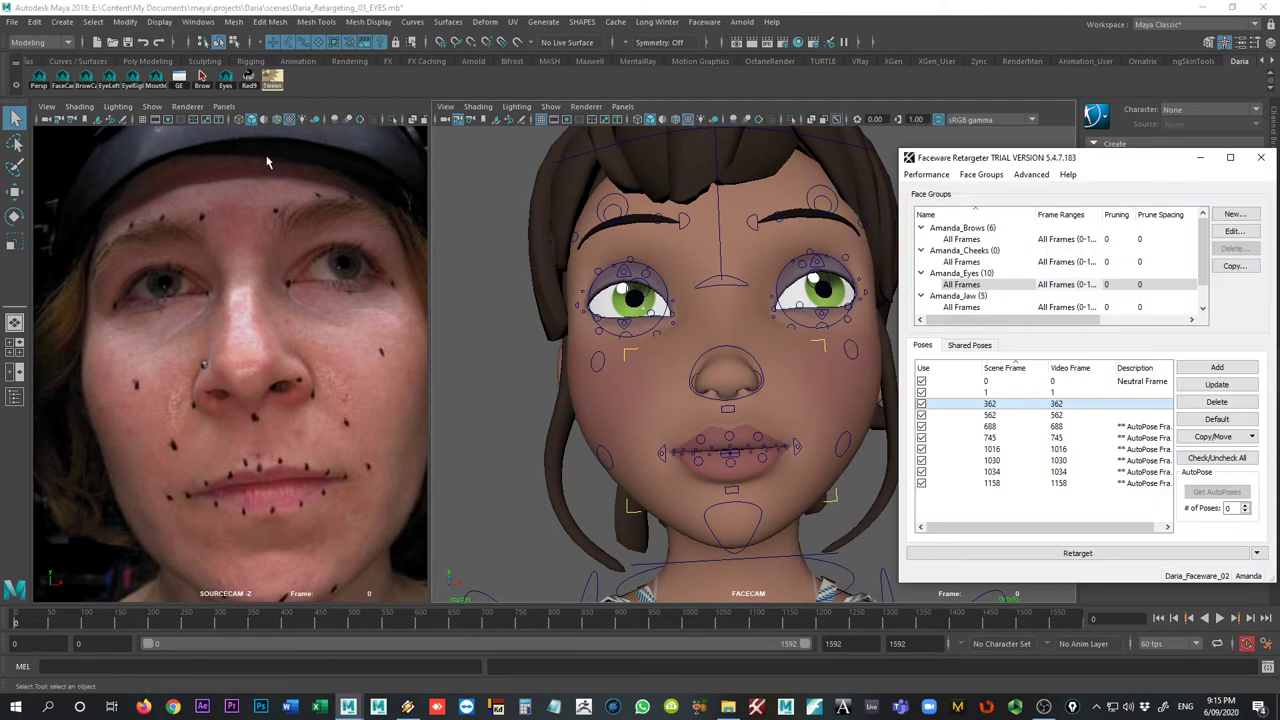
- Save the scene under the new file name Daria_Retargeting_04_MOUTH.mb in the scenes folder
left_click(12, 24)
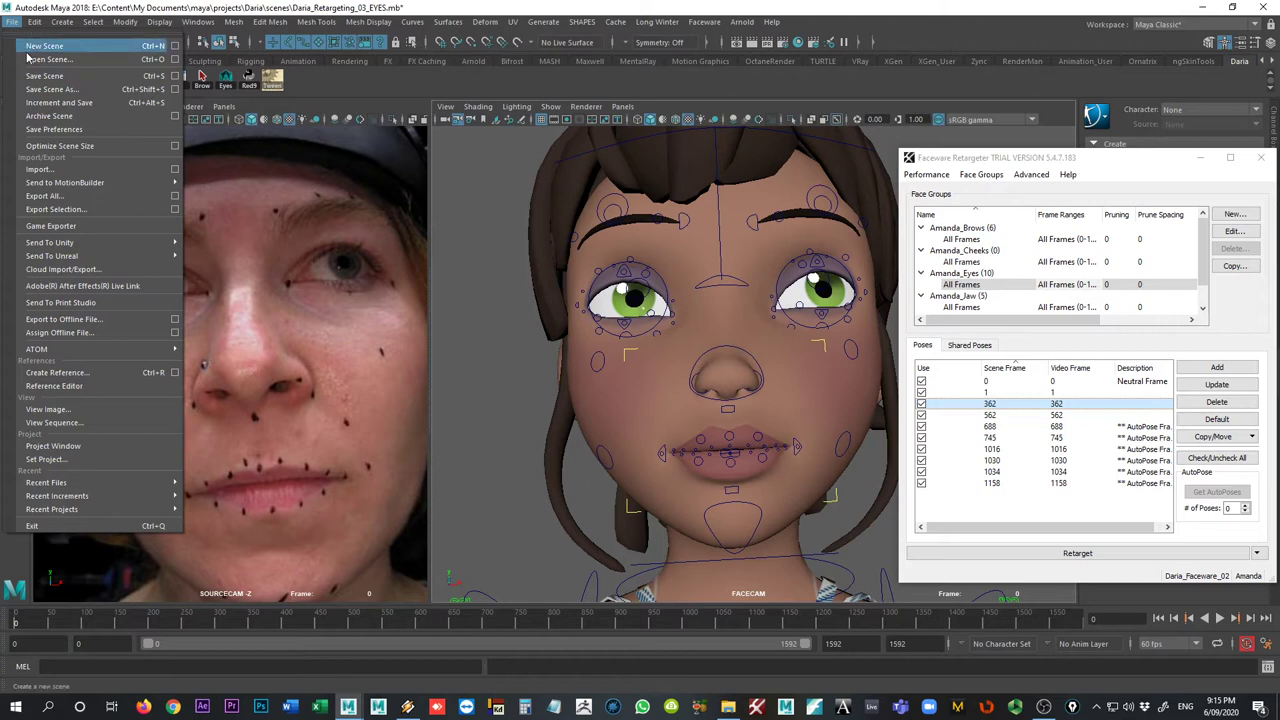
left_click(73, 90)
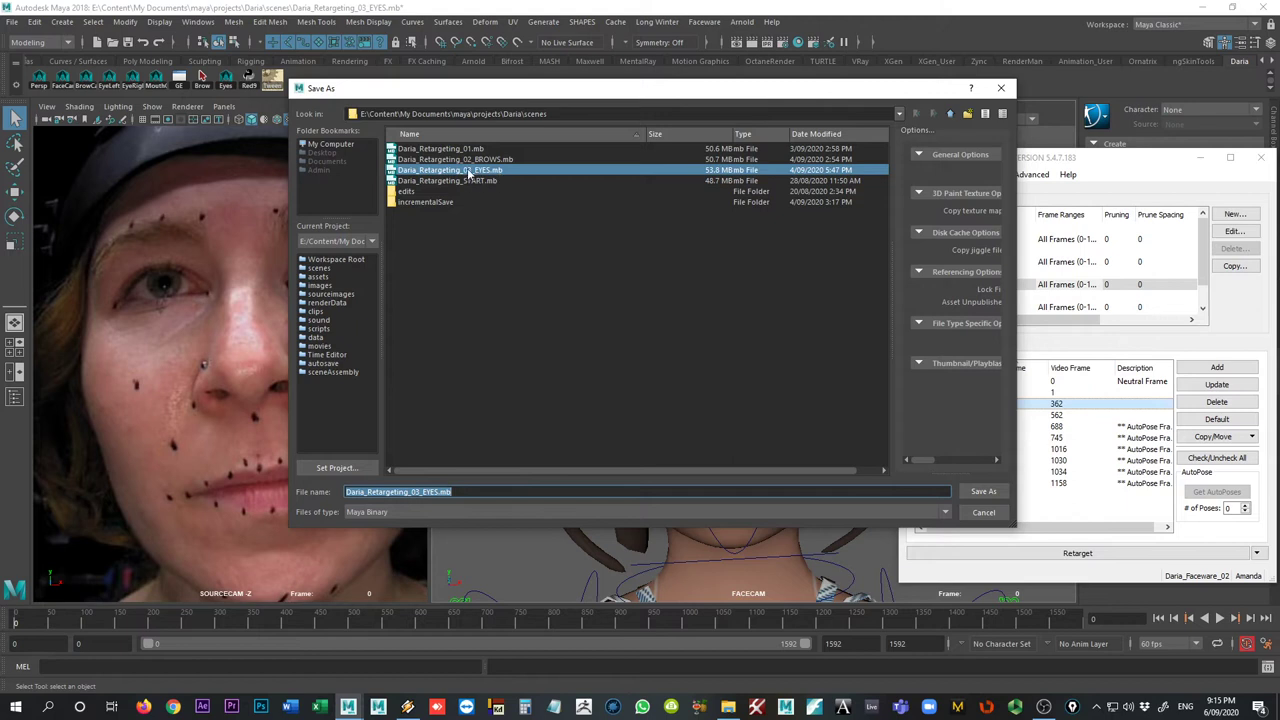
left_click(424, 492)
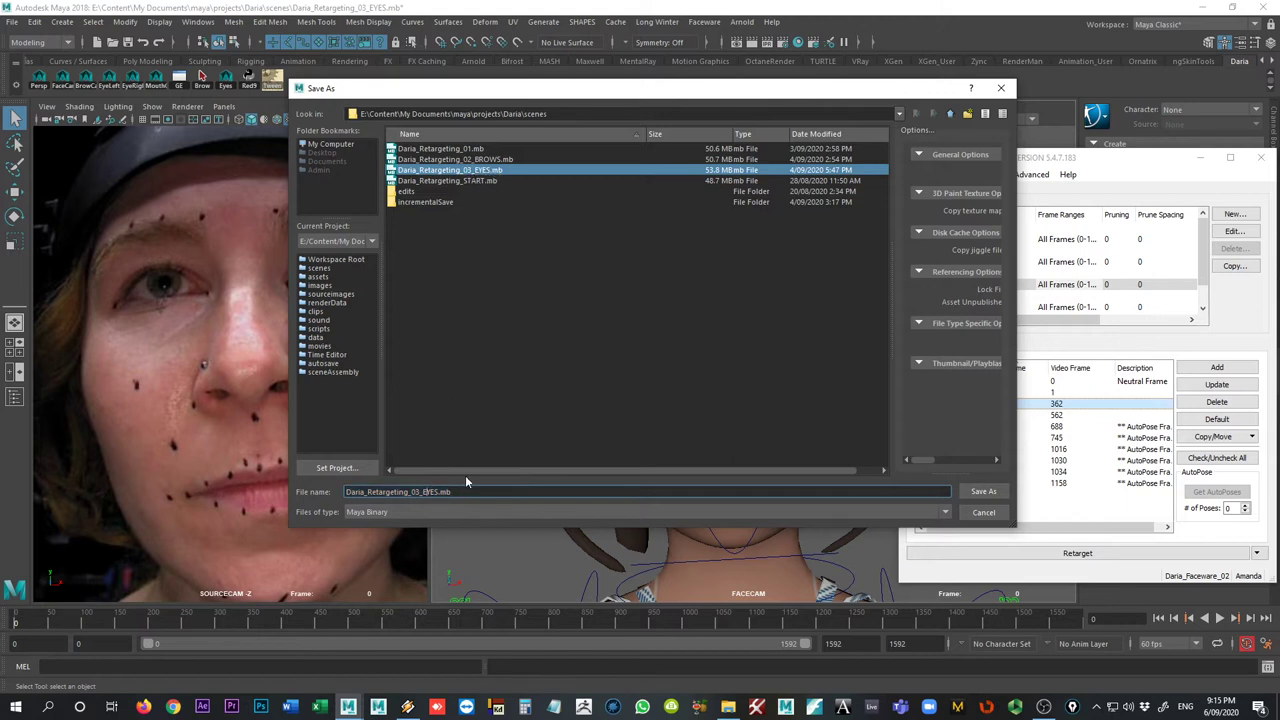
key("BackSpace")
type("4")
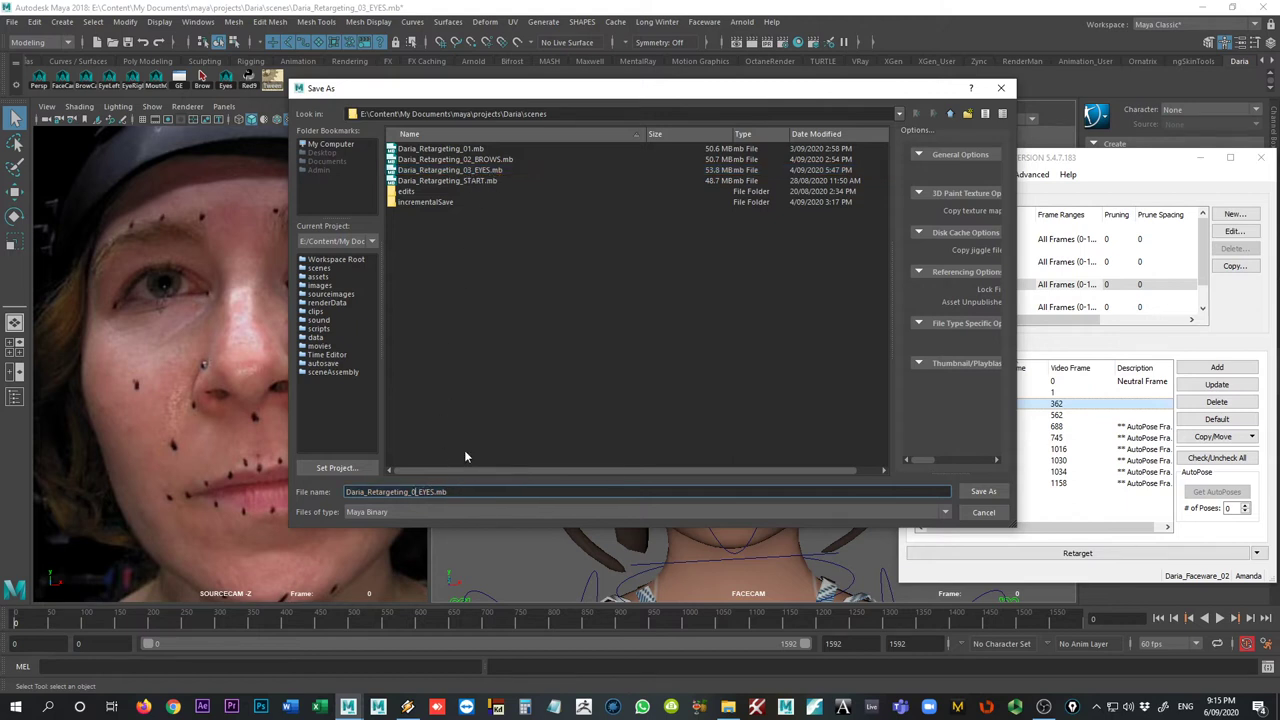
key("Delete")
key("Delete")
key("Delete")
key("BackSpace")
type("MOUTH")
key("Return")
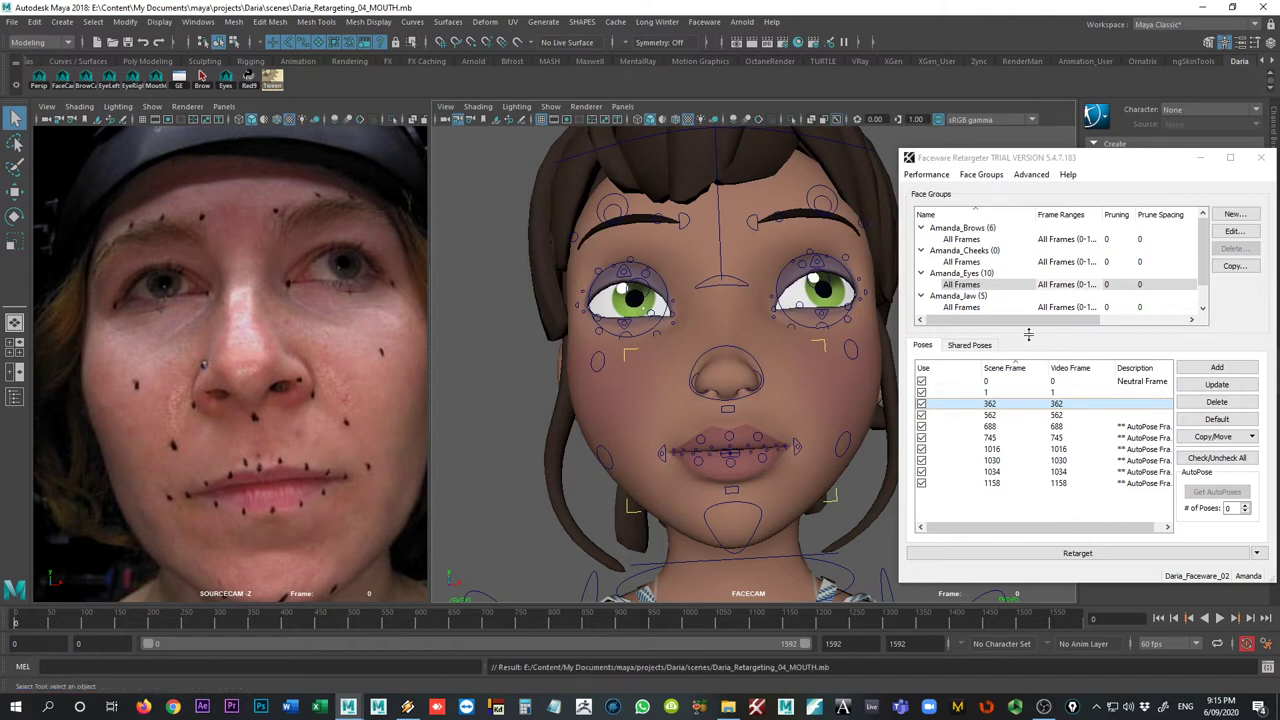
- Select the All Frames range of the Amanda_Mouth face group and frame the actor's mouth and chin in the footage view
left_click(988, 284)
scroll(988, 284, "down", 1)
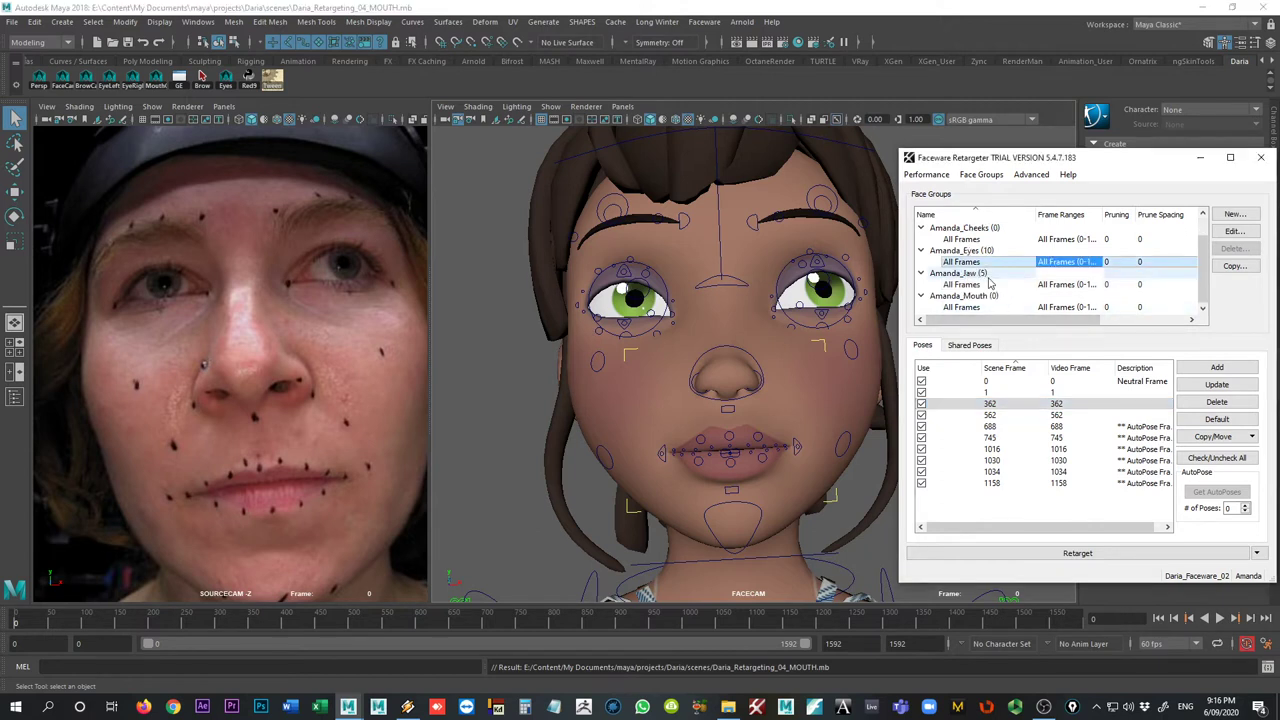
left_click(974, 308)
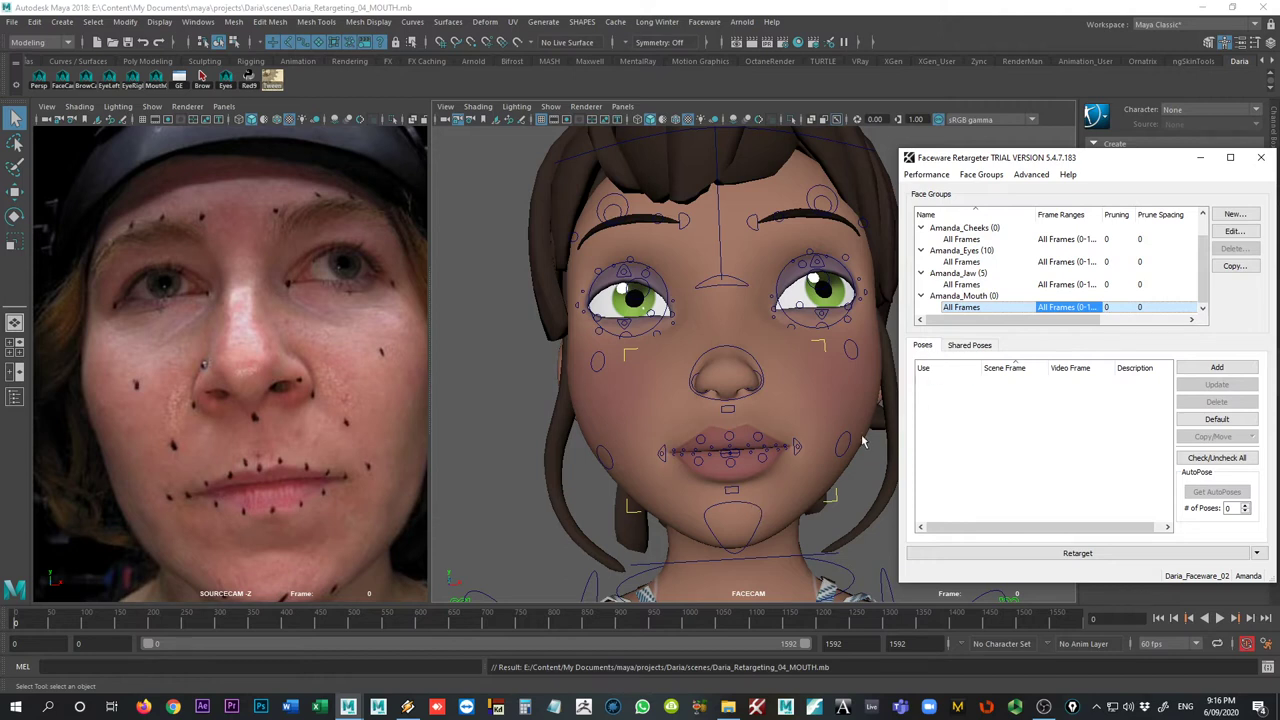
left_click(334, 551)
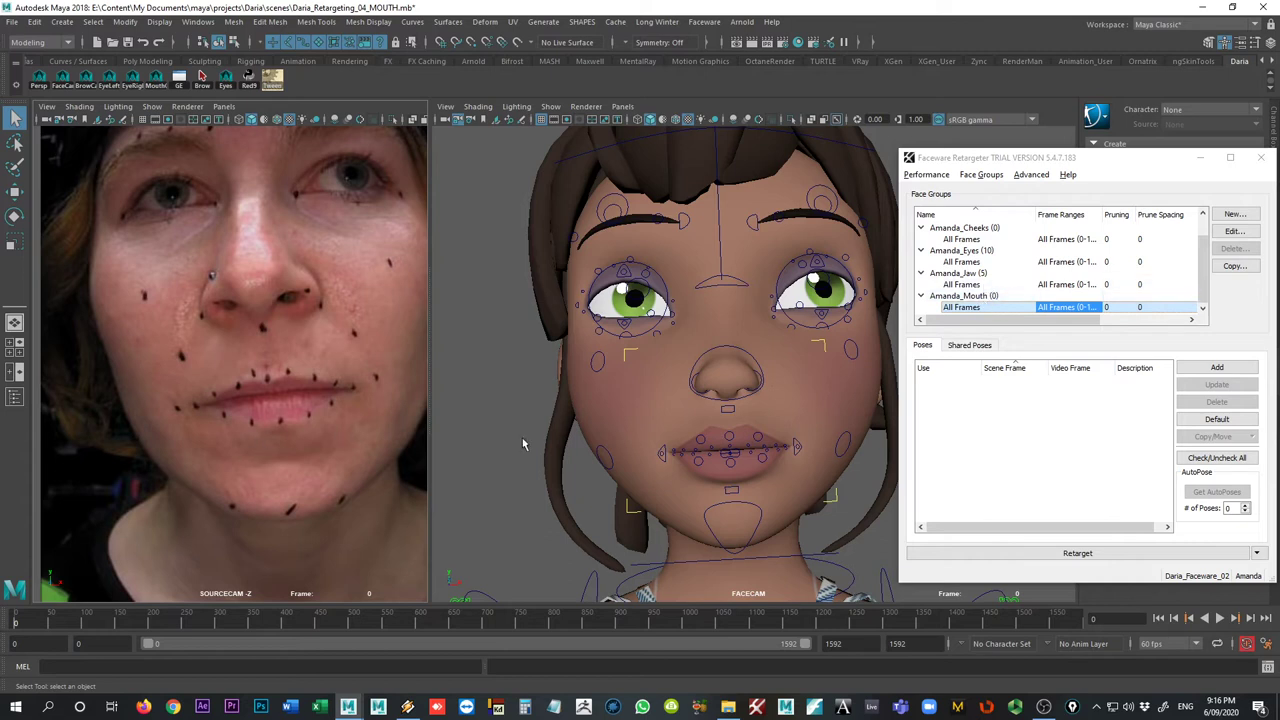
- Delete all poses of the Amanda_Jaw face group, including their keys on the rig controls
left_click(968, 285)
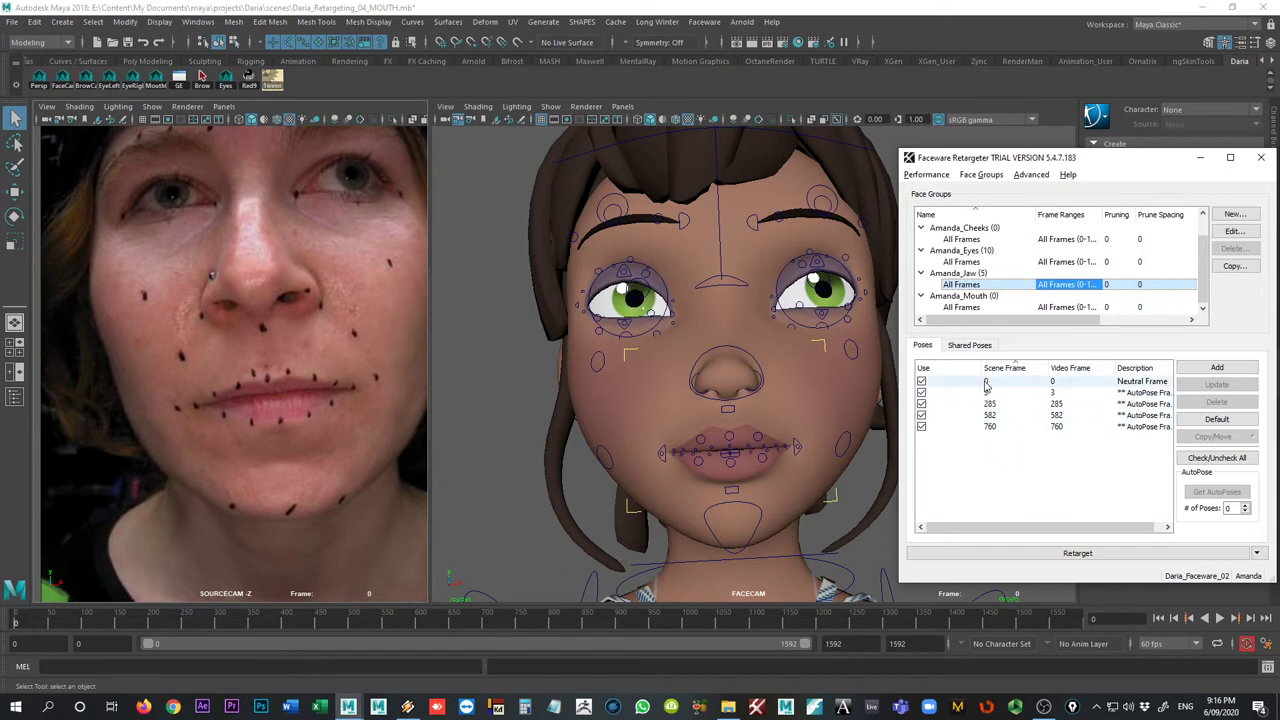
left_click(981, 404)
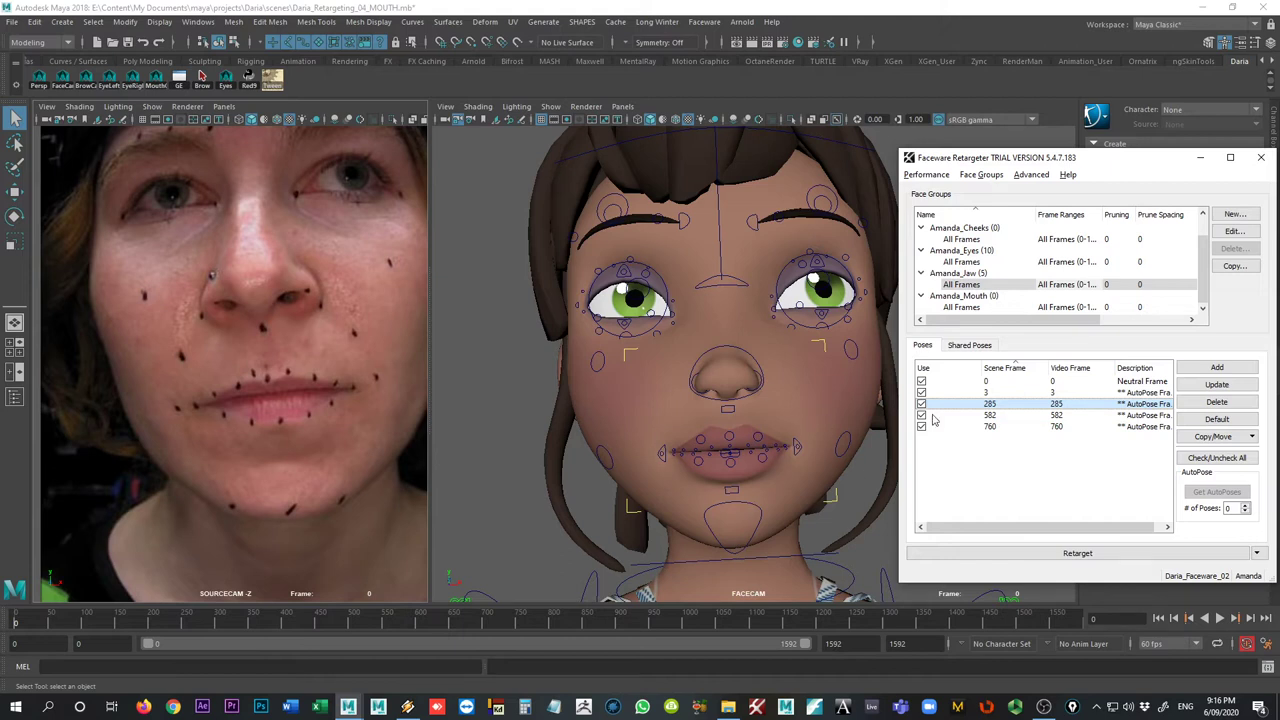
left_click(988, 381)
left_click(990, 426, "shift")
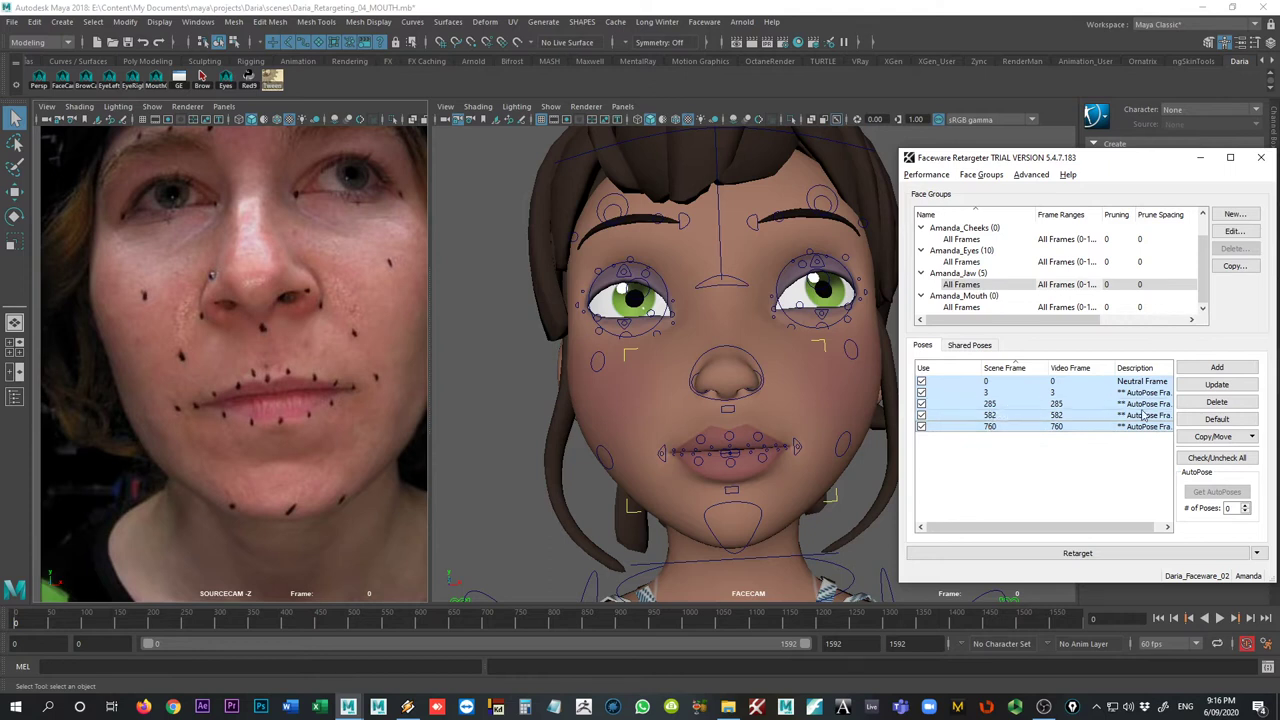
left_click(1218, 402)
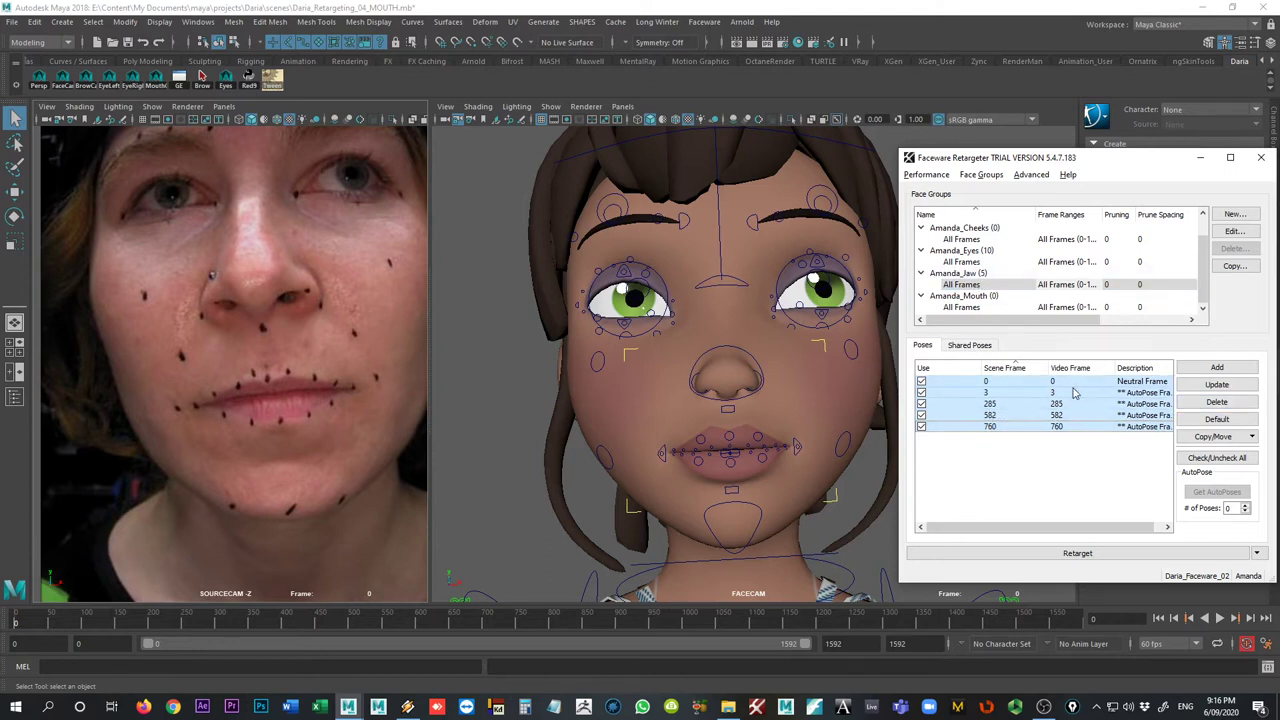
left_click(1218, 402)
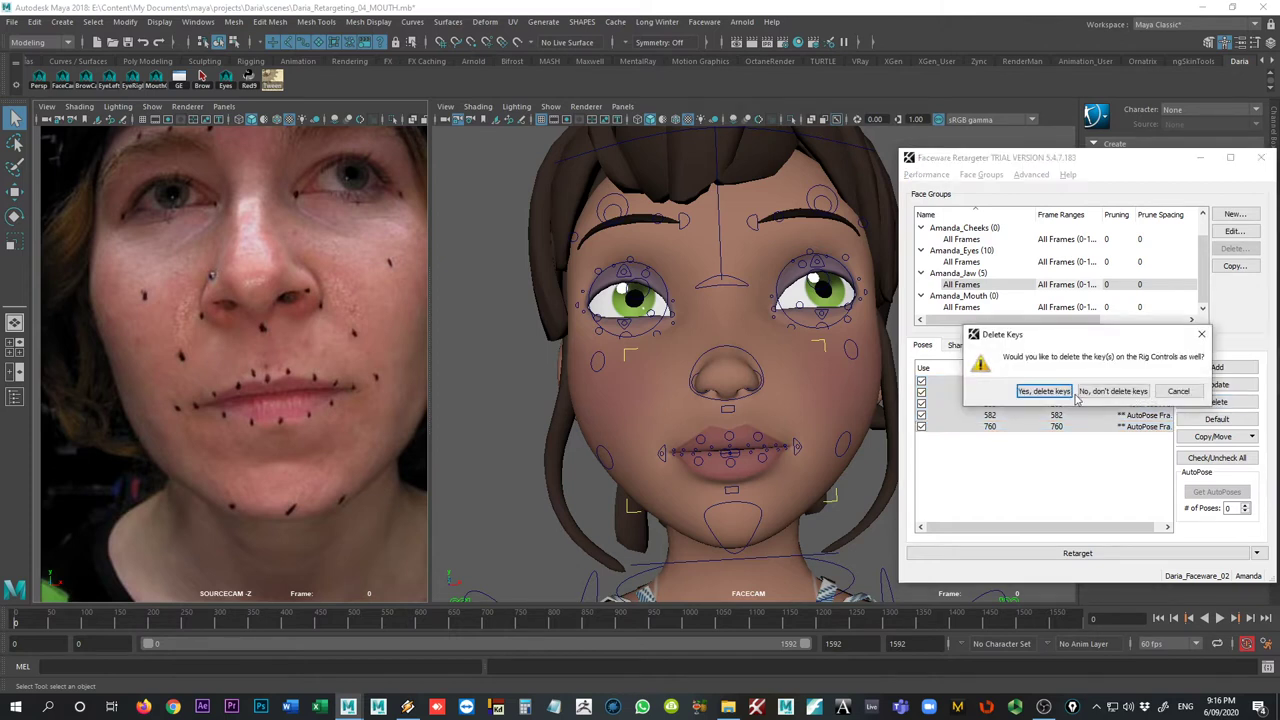
left_click(1044, 391)
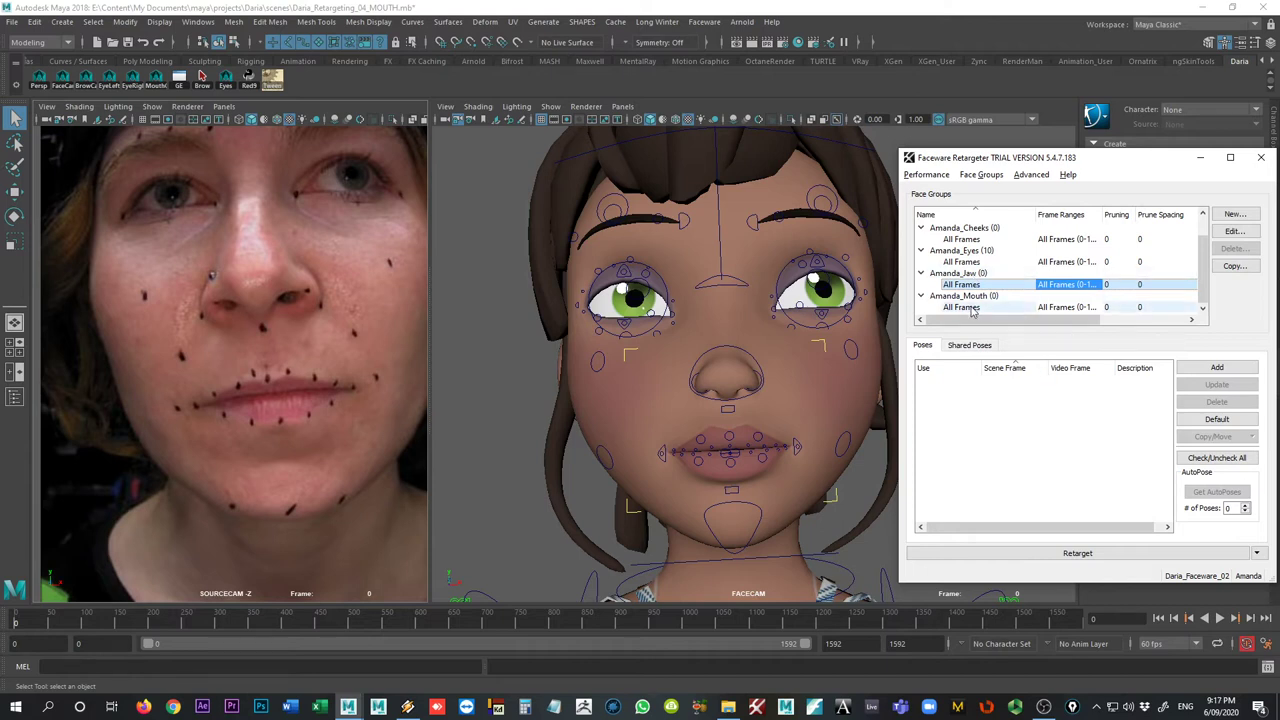
- Generate 4 AutoPoses for the All Frames range of the Amanda_Mouth face group
left_click(971, 308)
left_click(1230, 508)
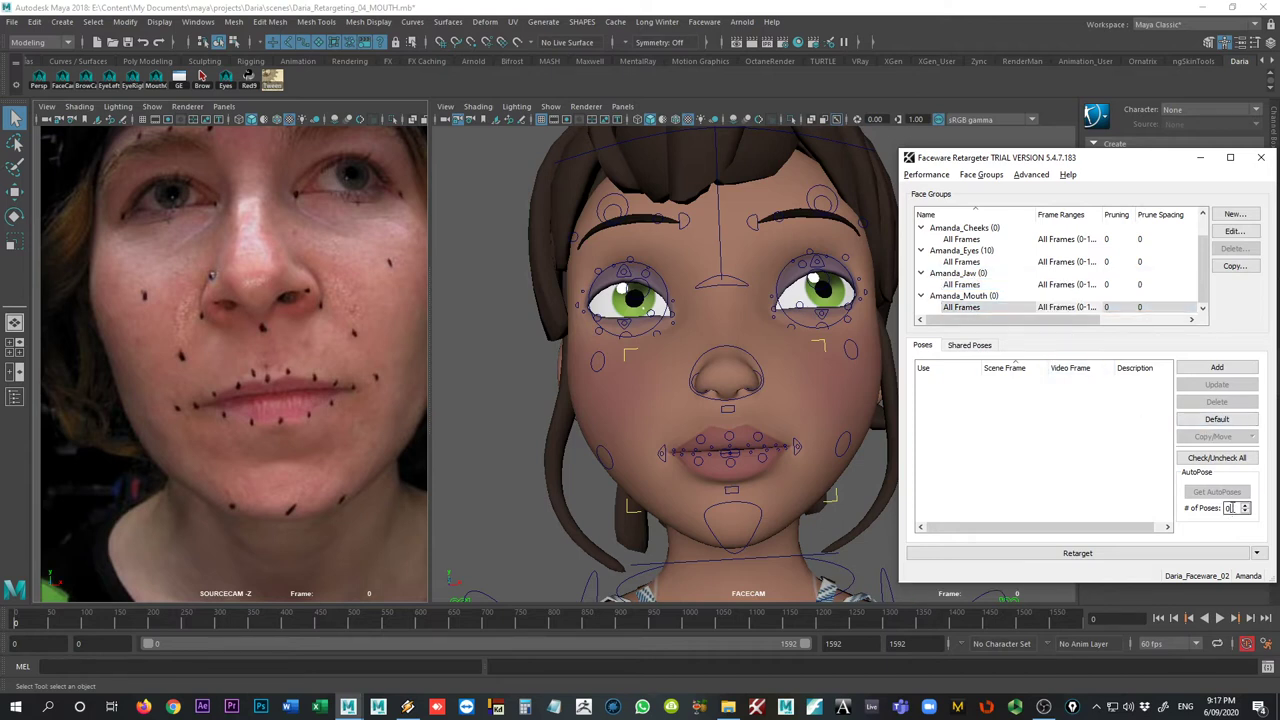
type("4")
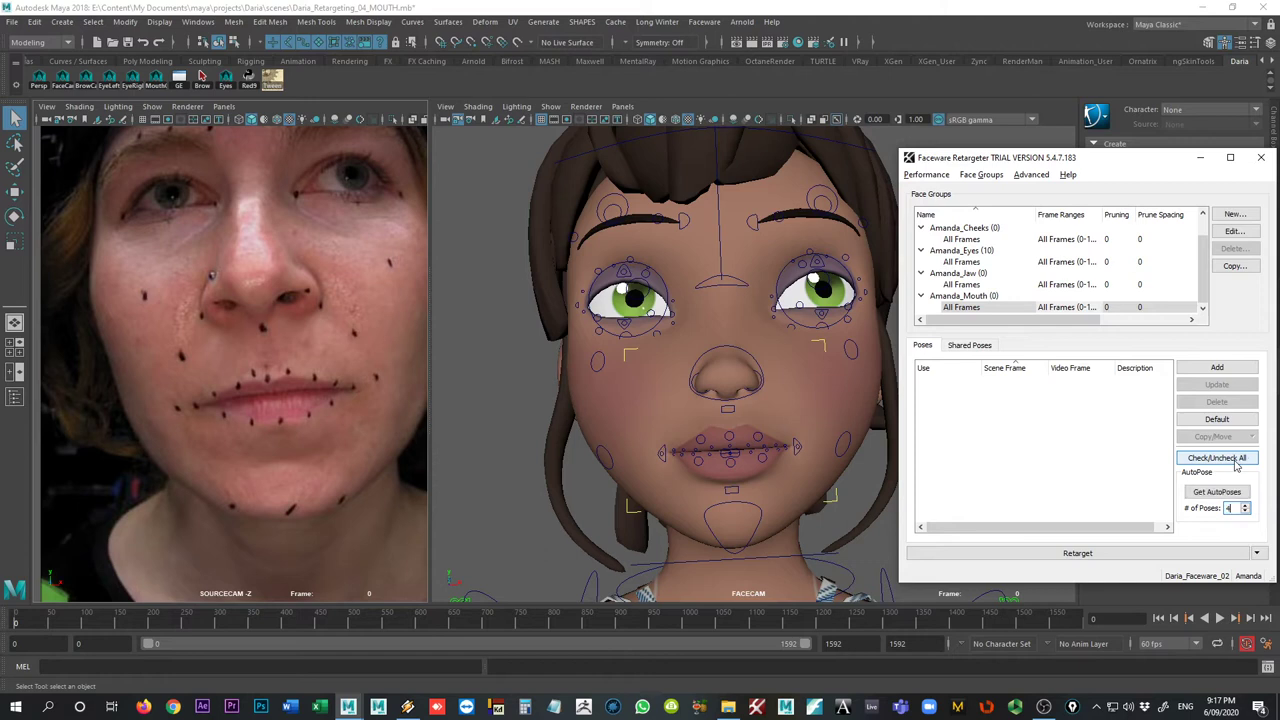
left_click(1217, 492)
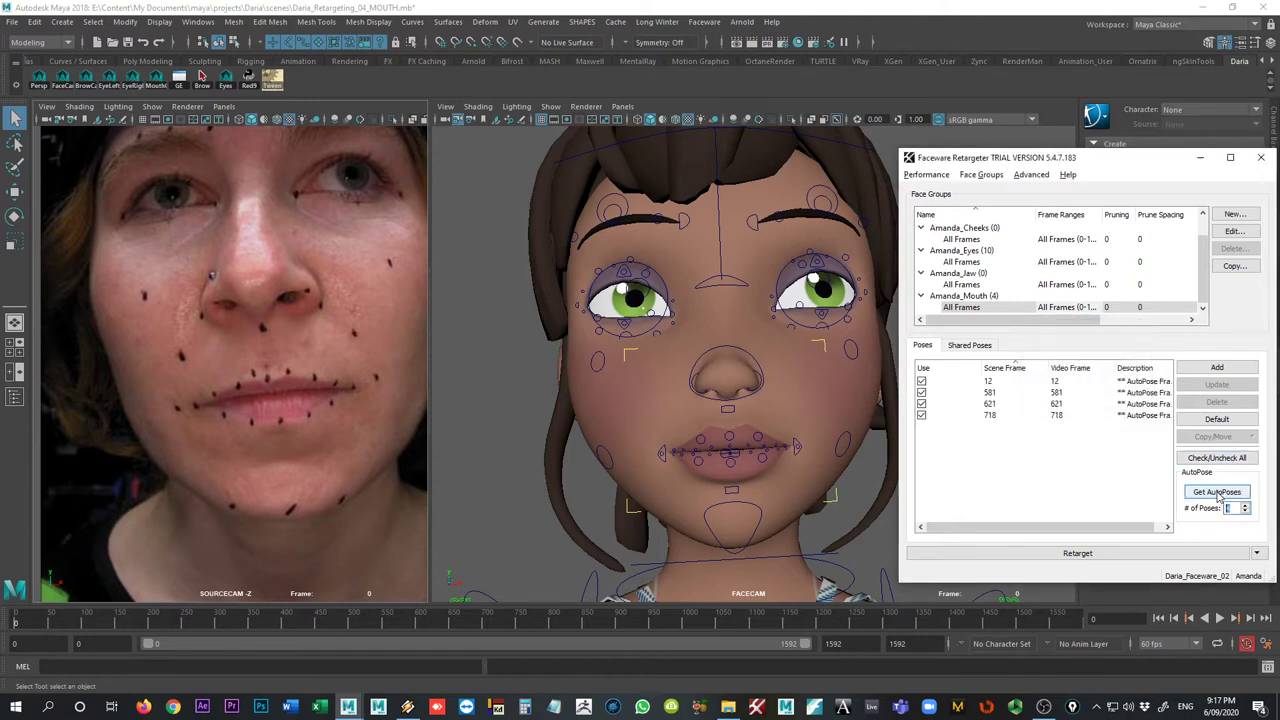
- Add a mouth pose at frame 0 and describe it as "Neutral Frame"
left_click(1222, 368)
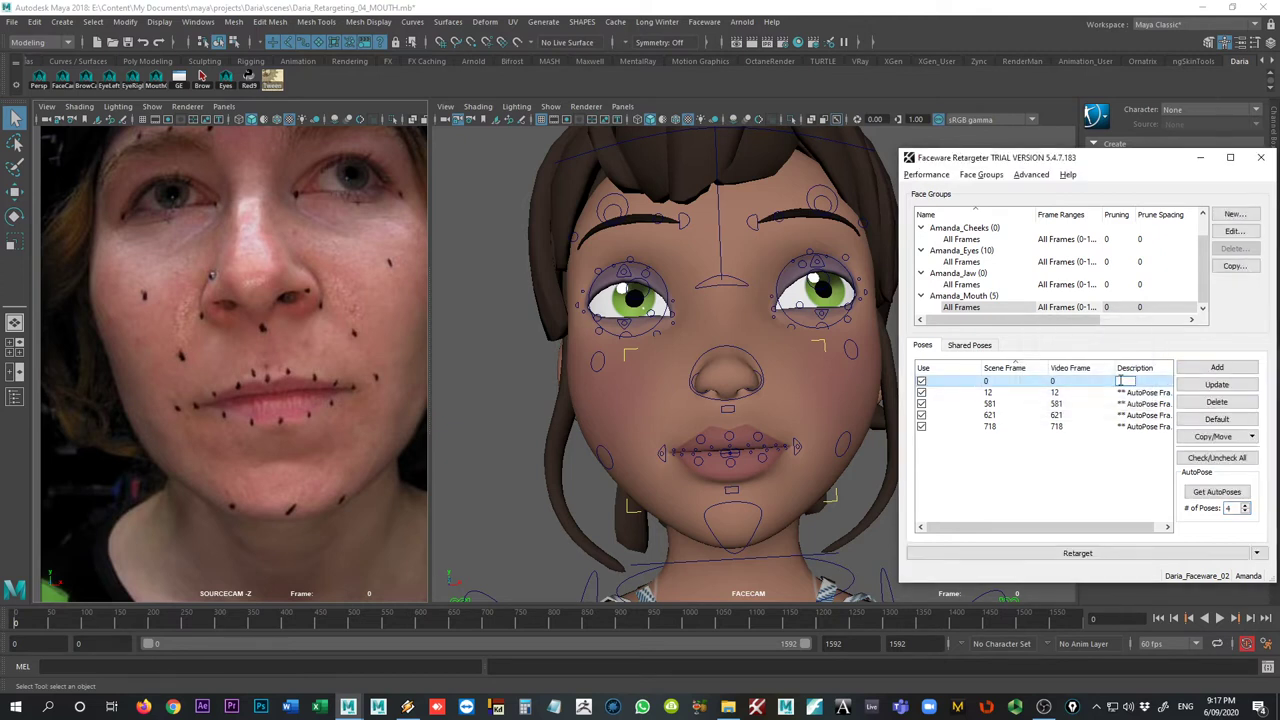
type("Neutral Frame")
key("Return")
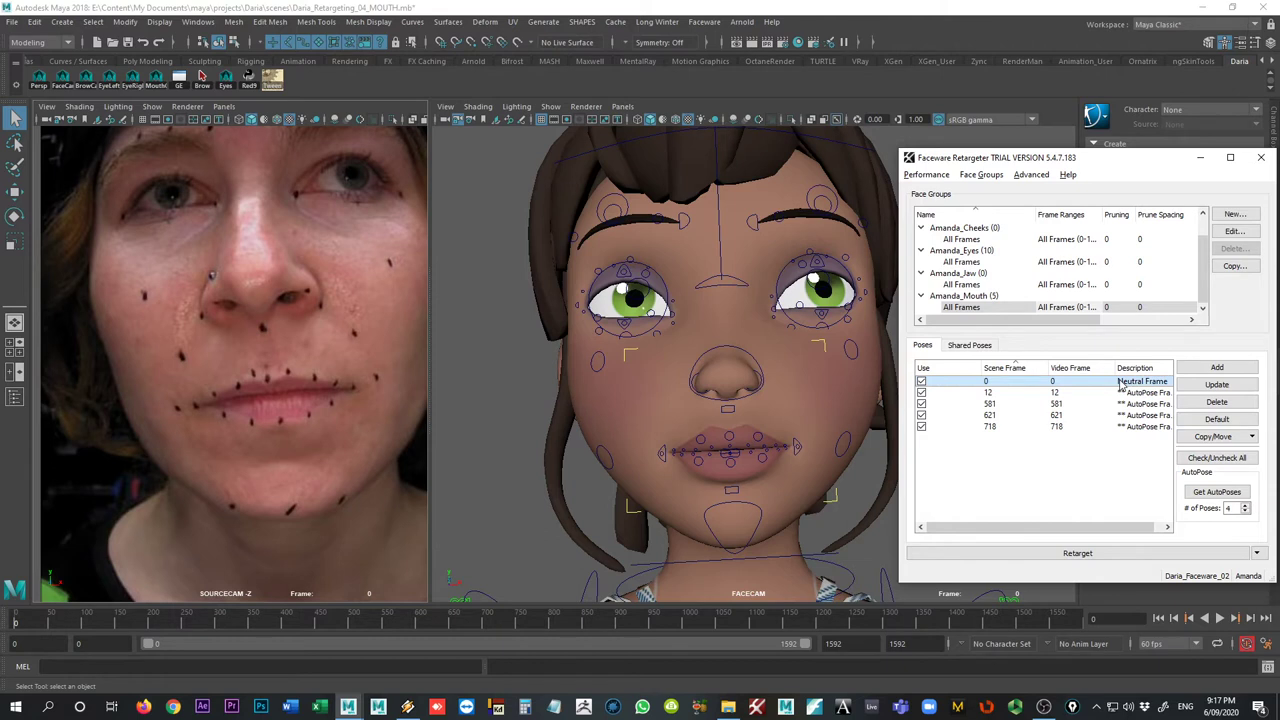
- Compare the mouth poses at frames 12 and 581 with the neutral frame 0, ending on the neutral pose
left_click(1013, 396)
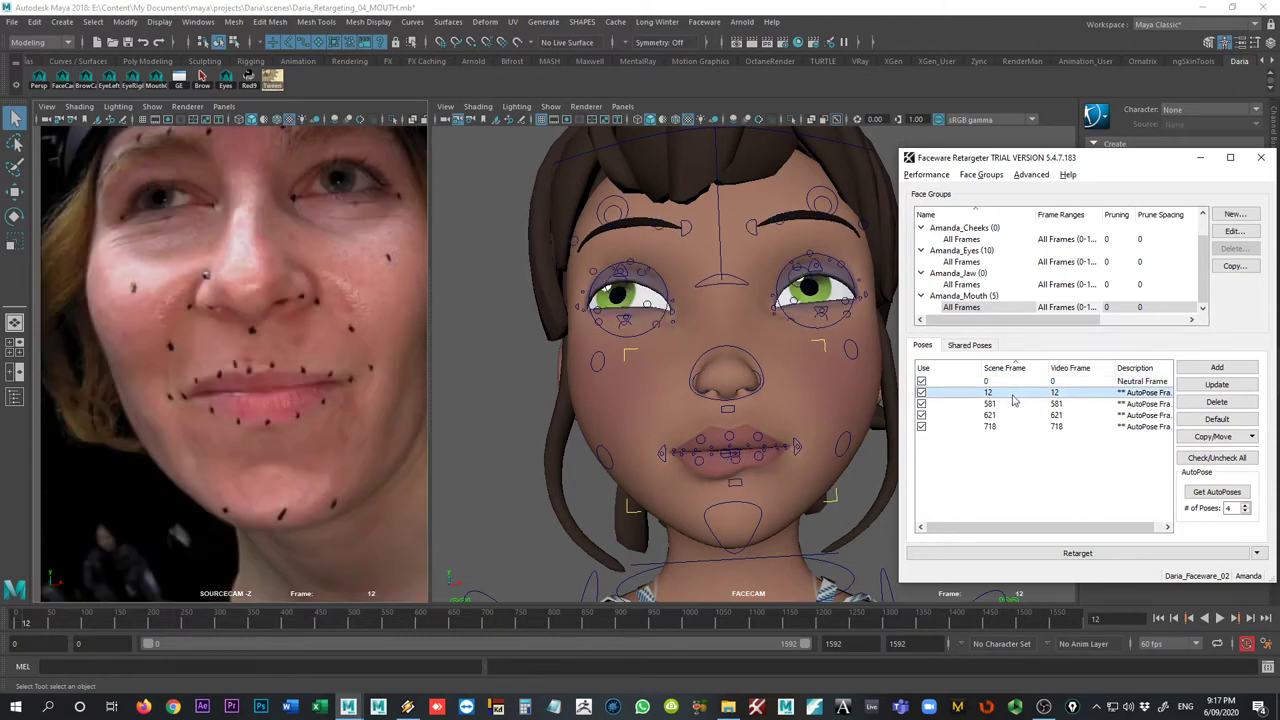
left_click(1011, 404)
left_click(1004, 392)
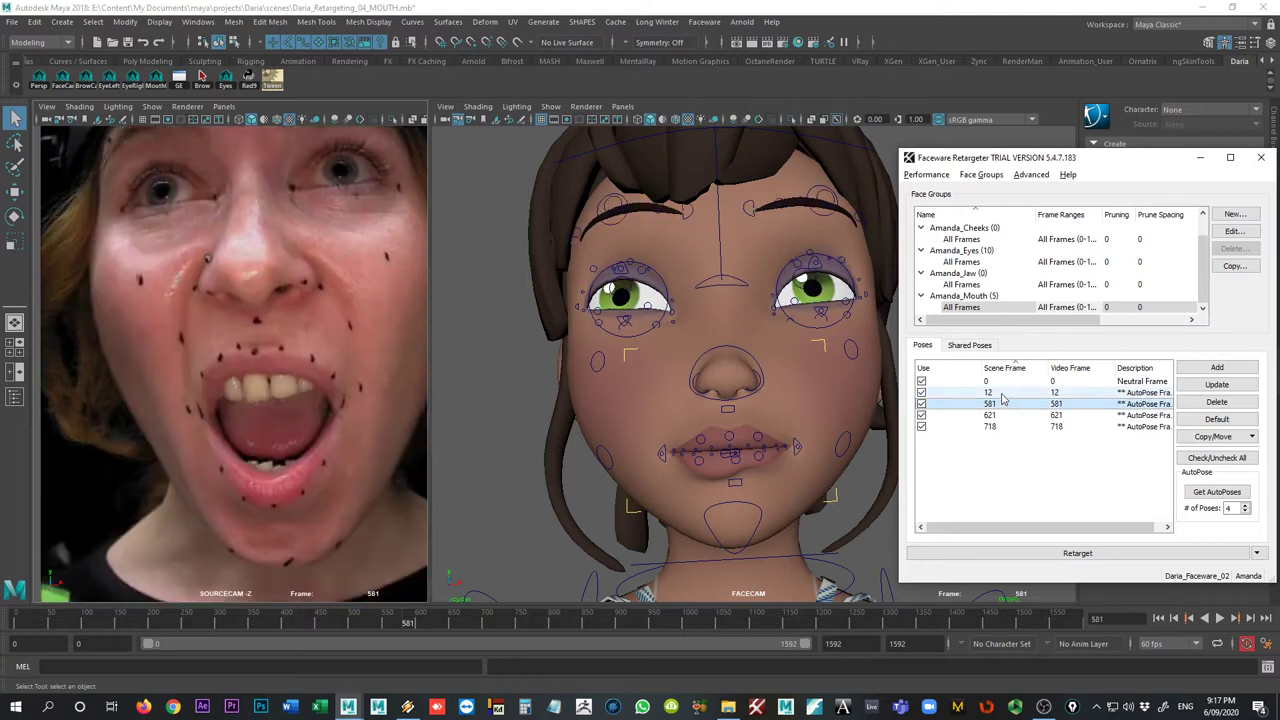
left_click(1004, 382)
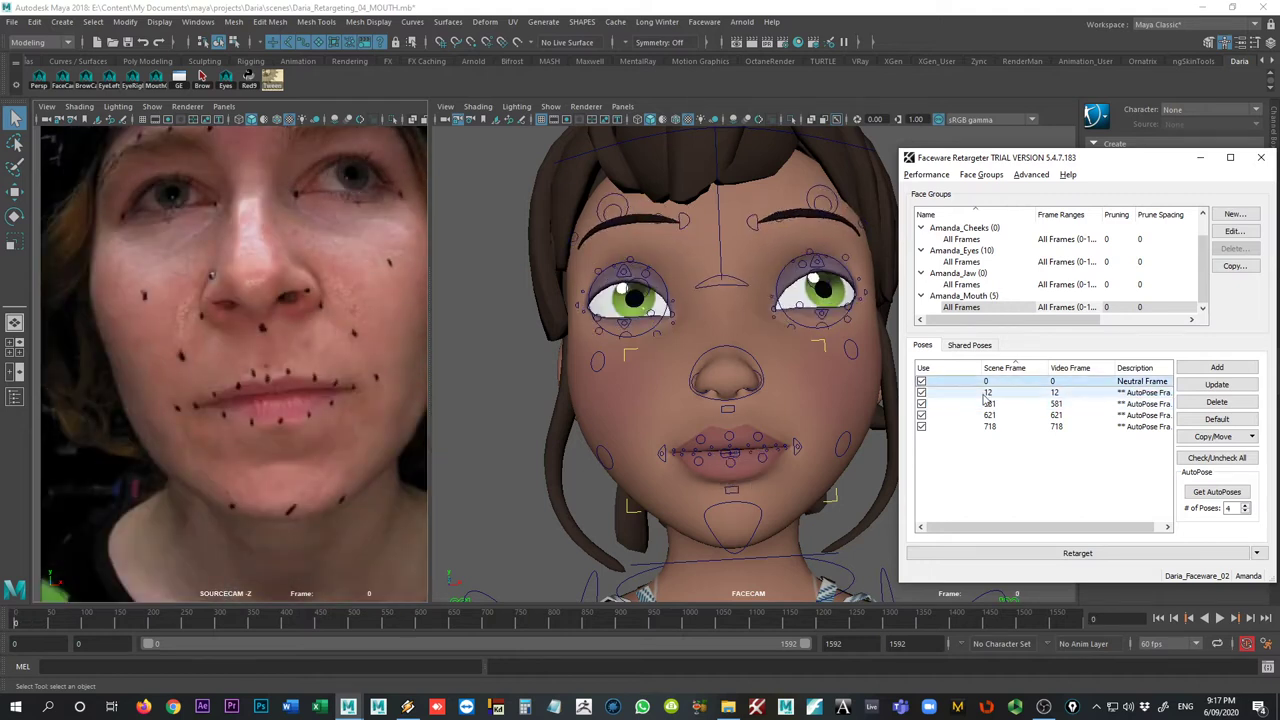
left_click(988, 393)
left_click(989, 382)
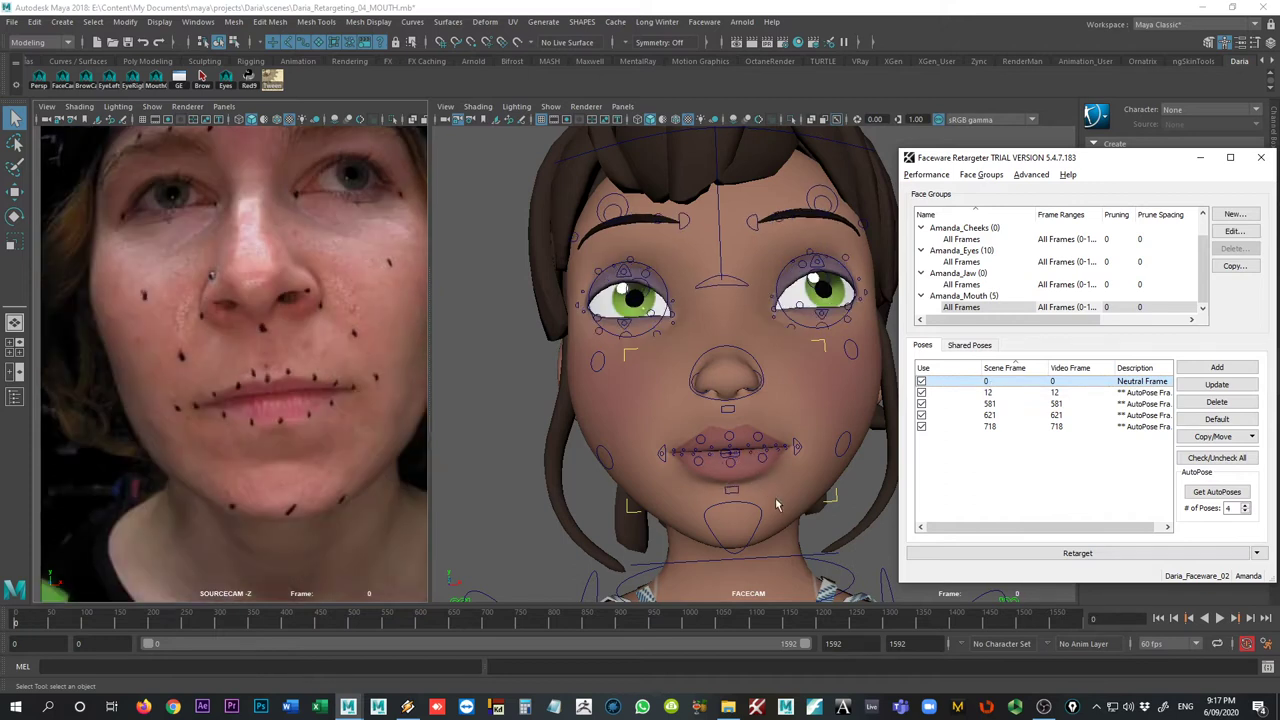
- Show the character's mouth up close in the perspective view and move the Retargeter window out of the way
left_click(43, 82)
left_click_drag(730, 384, 660, 346, "alt")
right_click_drag(660, 346, 820, 346, "alt")
middle_click_drag(600, 360, 766, 340, "alt")
right_click_drag(766, 340, 691, 351, "alt")
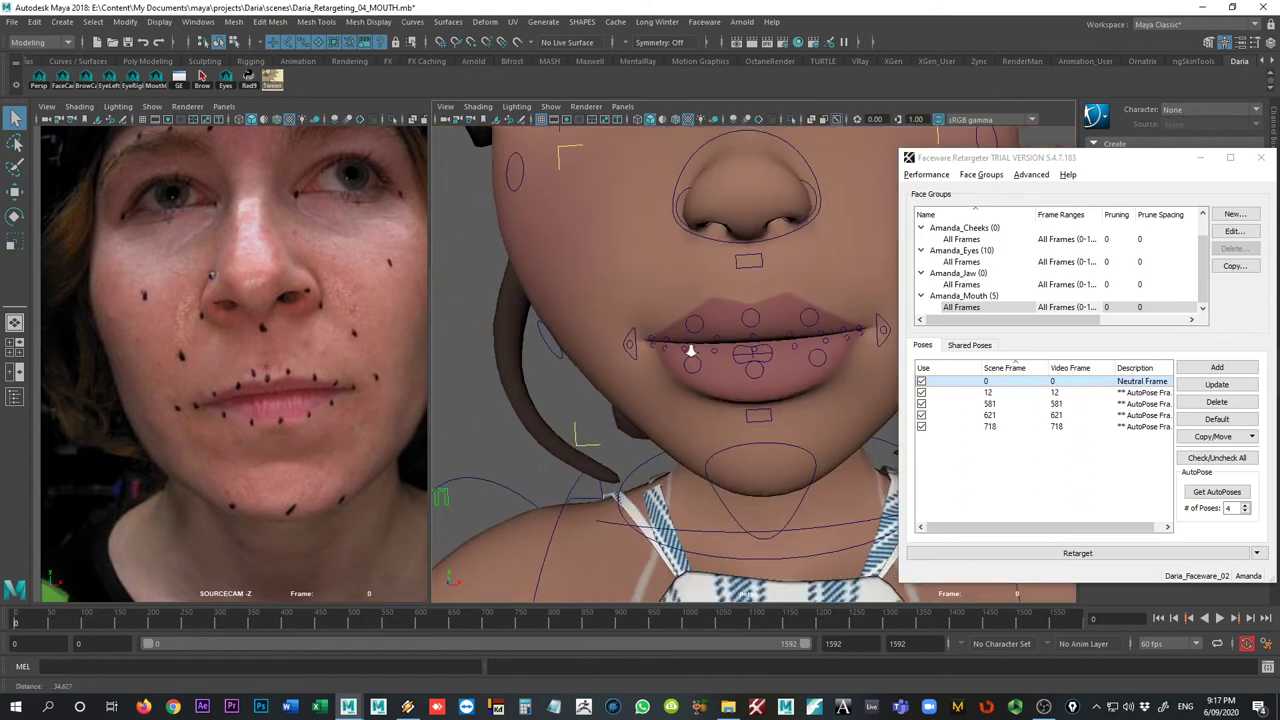
left_click_drag(1082, 164, 1279, 176)
left_click_drag(877, 371, 610, 356, "alt")
middle_click_drag(610, 356, 680, 351, "alt")
left_click_drag(680, 351, 860, 400, "alt")
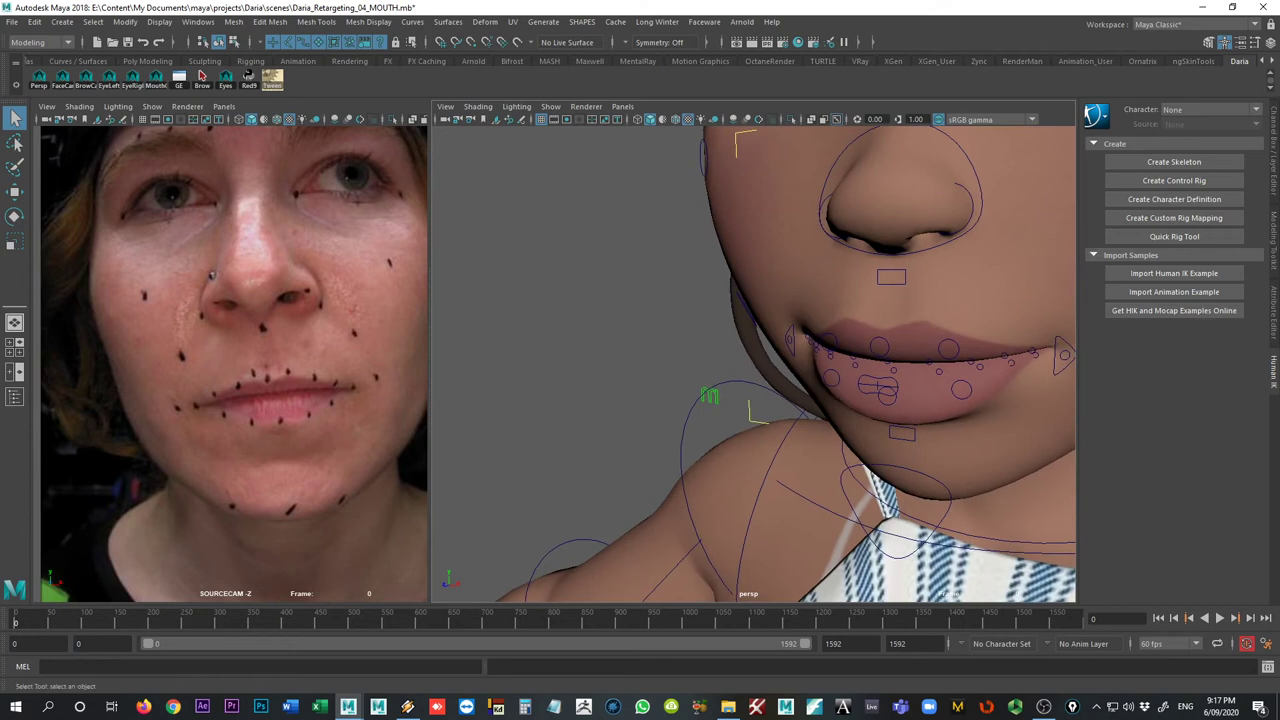
- Select all of the mouth rig controls around the character's lips in the perspective view
key("alt+v")
left_click_drag(951, 395, 722, 369, "alt")
left_click_drag(520, 276, 722, 388)
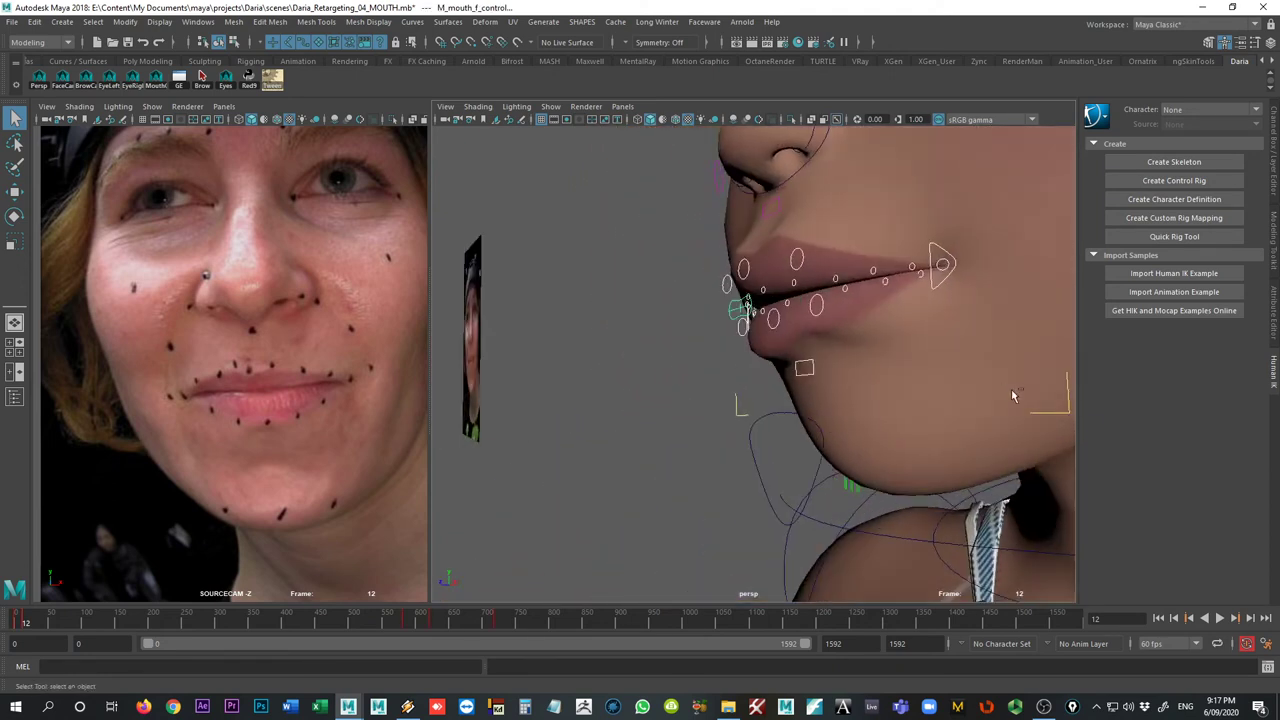
- Display the channel values of the selected mouth controls and hide the Amanda_GEO layer
key("ctrl+a")
key("ctrl+a")
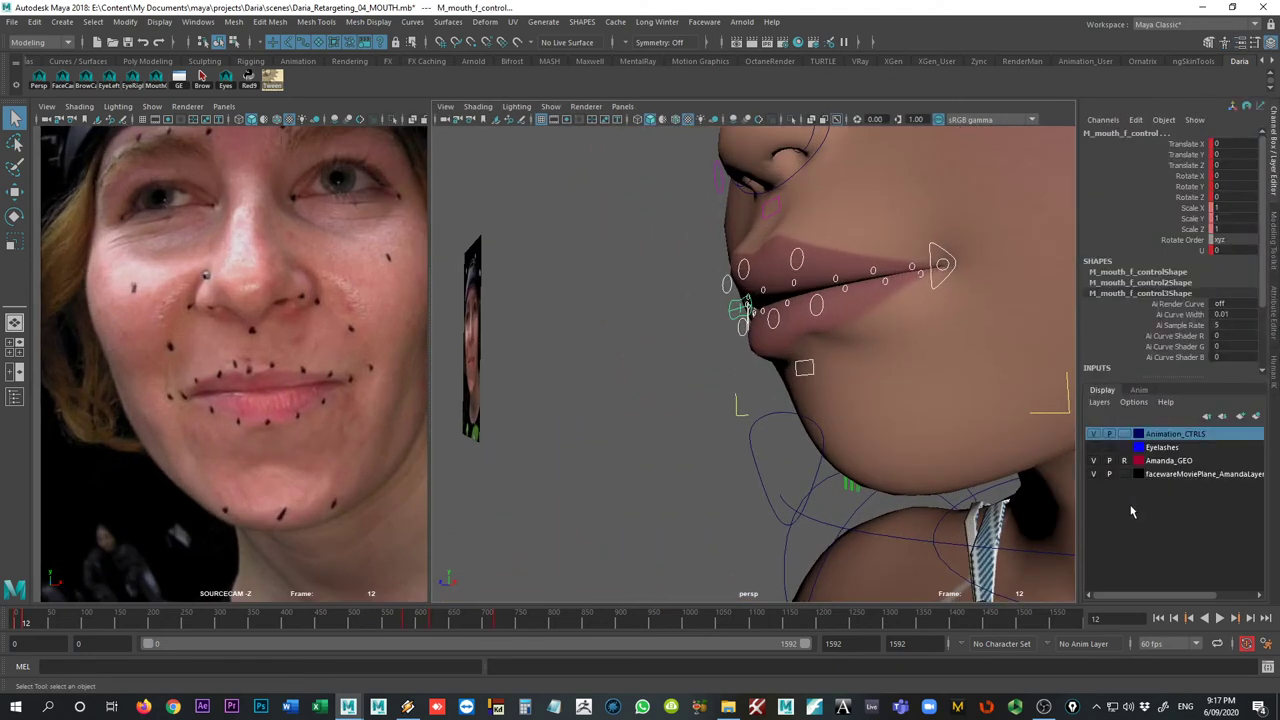
left_click(1094, 461)
left_click_drag(826, 384, 788, 456, "alt")
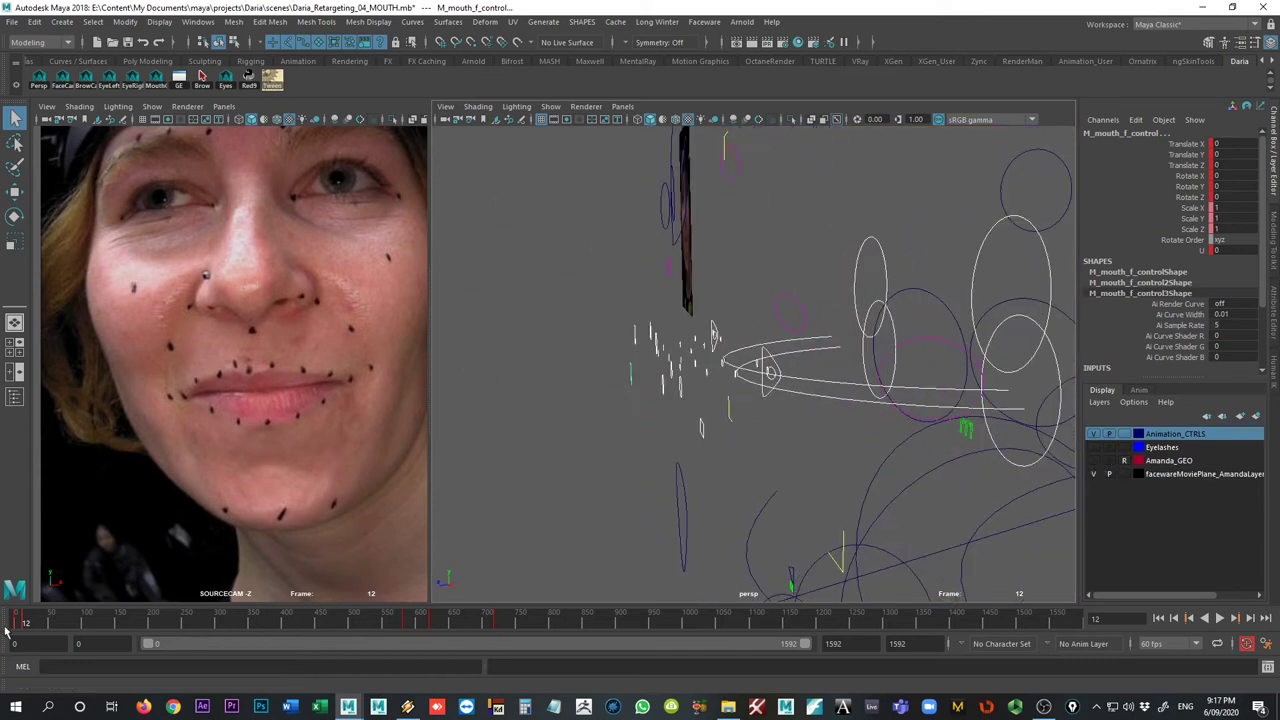
- Scrub and play between frames 0 and 12 to examine how the mouth controls move
mouse_move(22, 620)
left_mouse_down()
mouse_move(737, 615)
mouse_move(14, 621)
left_mouse_up()
left_click_drag(440, 523, 617, 412, "alt")
key("alt+v")
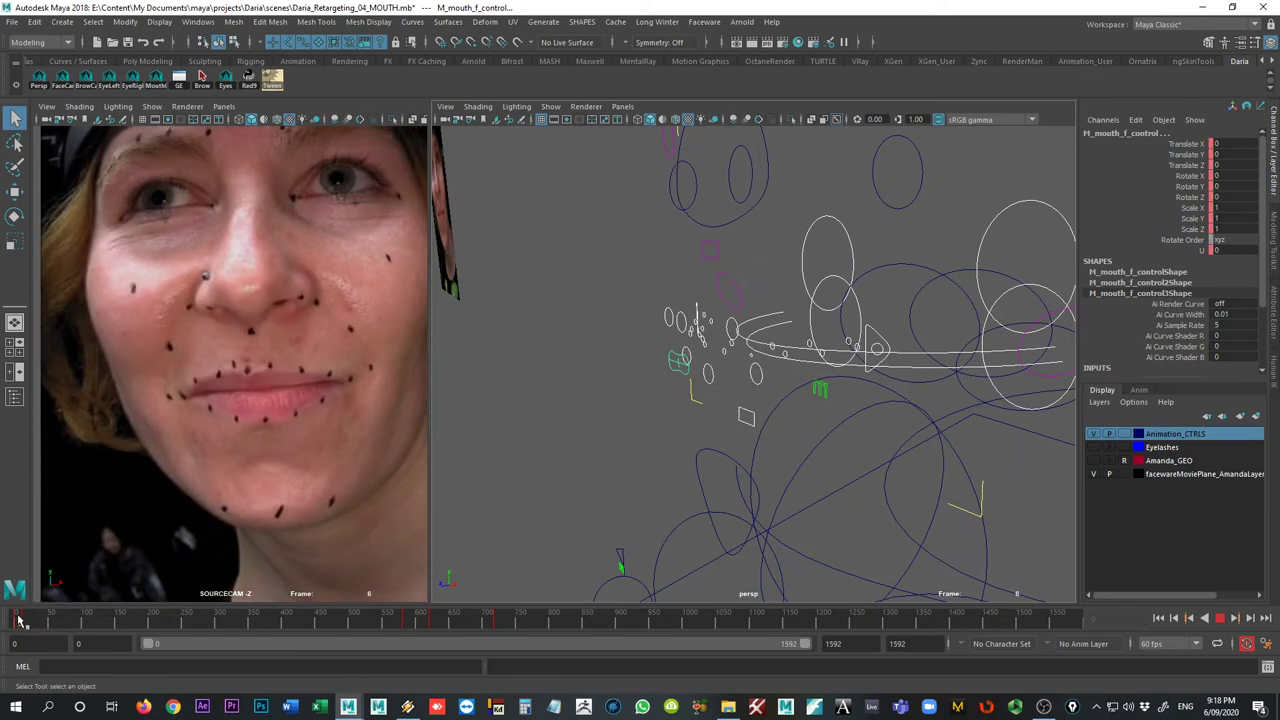
key("alt+v")
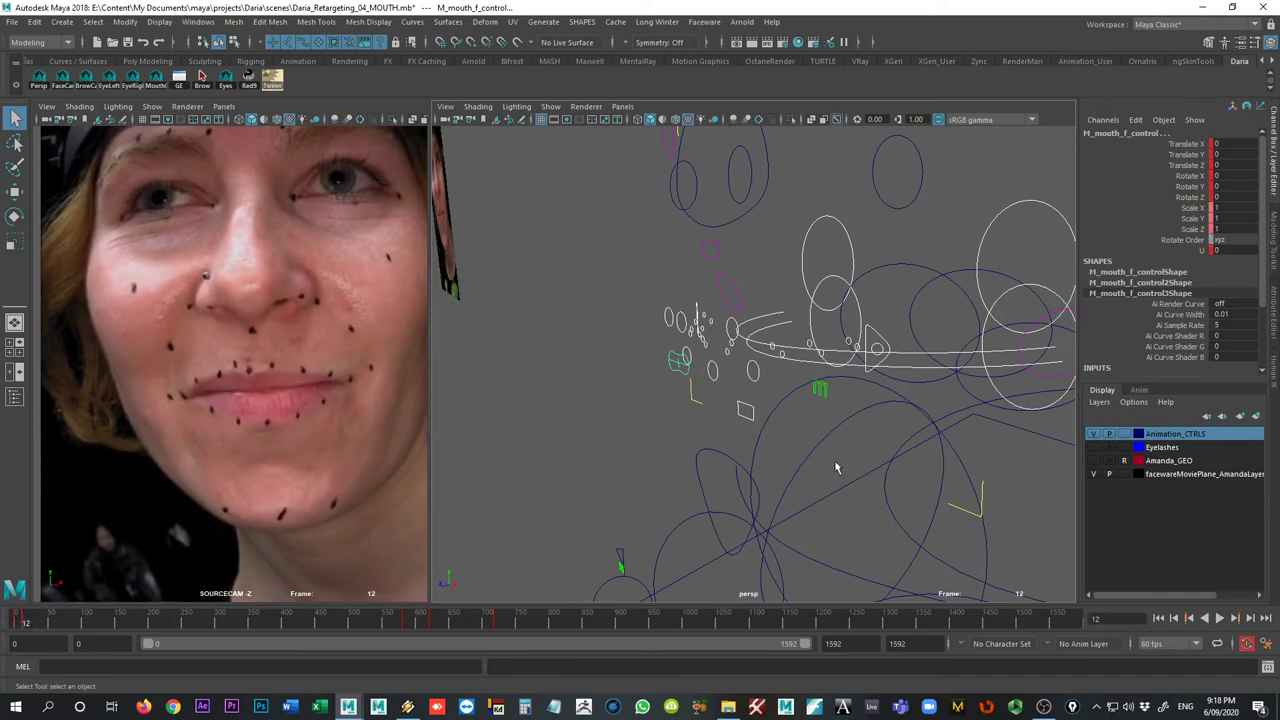
- Select L_lips_low_sneer_f_control and inspect its channels and its motion between frames 0 and 12
left_click(755, 377)
left_click_drag(701, 336, 761, 336, "alt")
left_click_drag(912, 391, 913, 385, "alt")
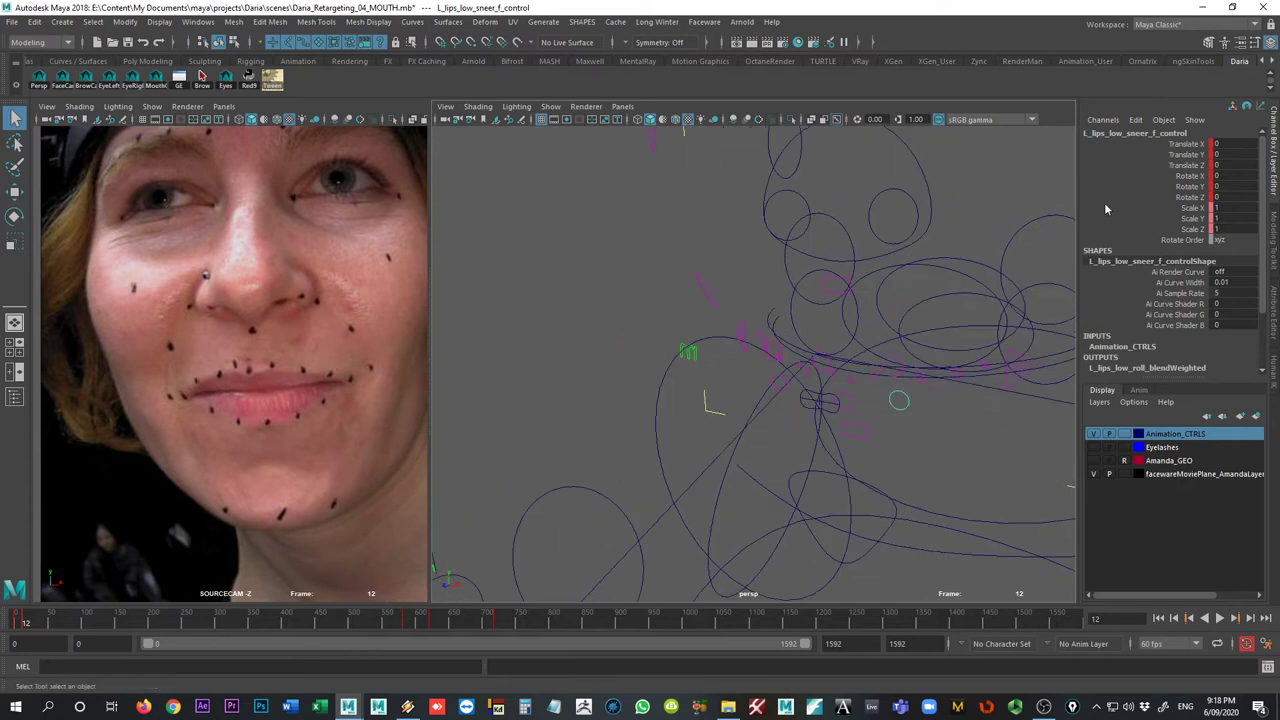
left_click_drag(768, 437, 796, 391, "alt")
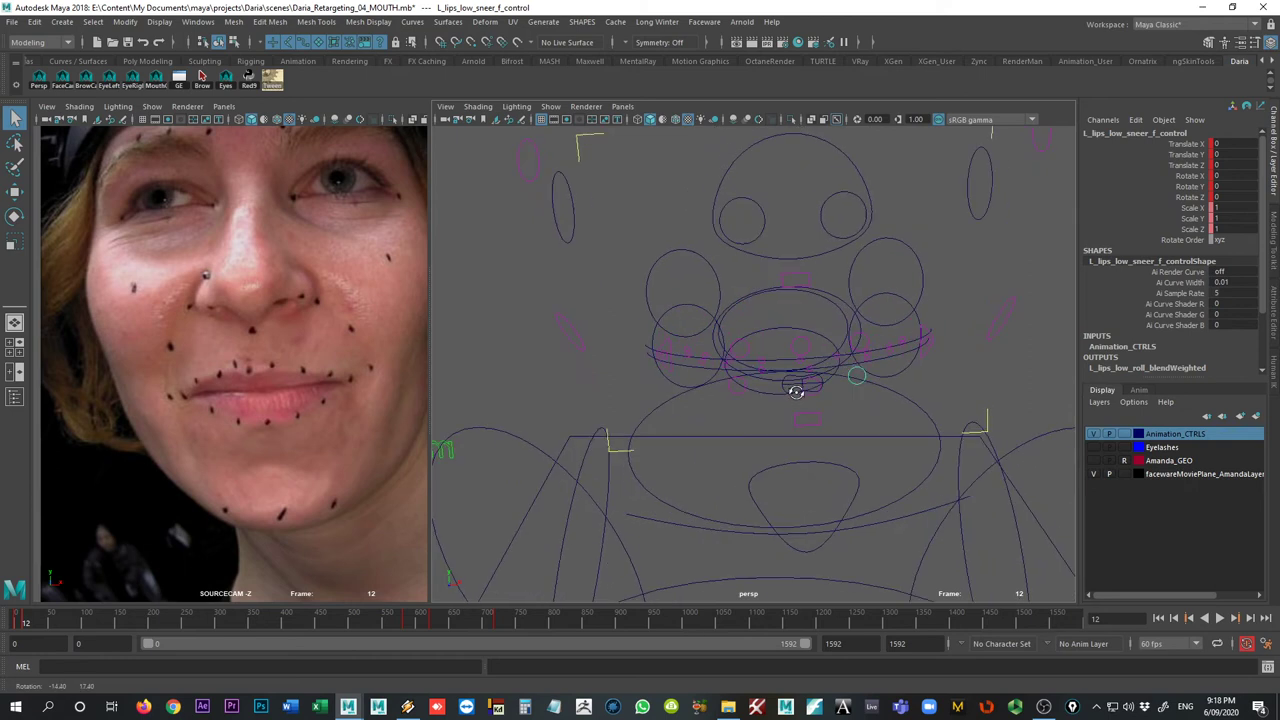
left_click(16, 624)
key("alt+v")
left_click_drag(16, 624, 22, 625)
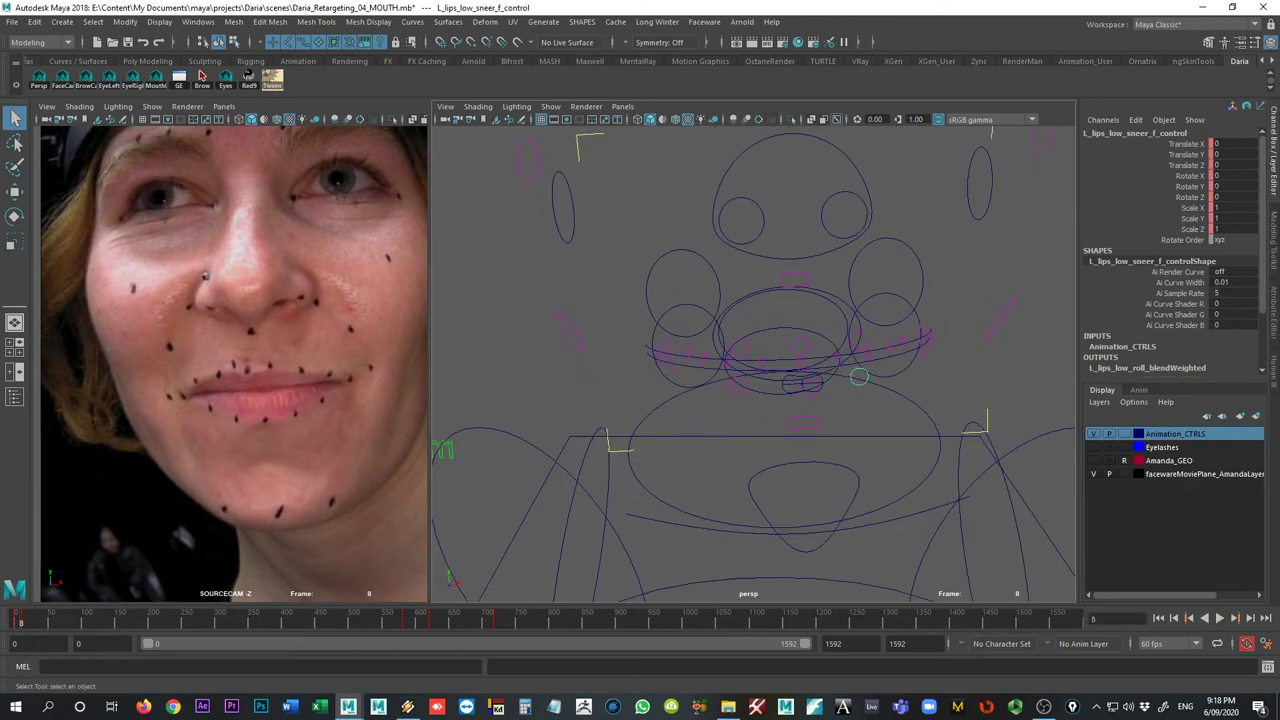
left_click_drag(859, 371, 860, 355, "alt")
- Look through the Retargeter's advanced options and minimise its window
left_click(952, 202)
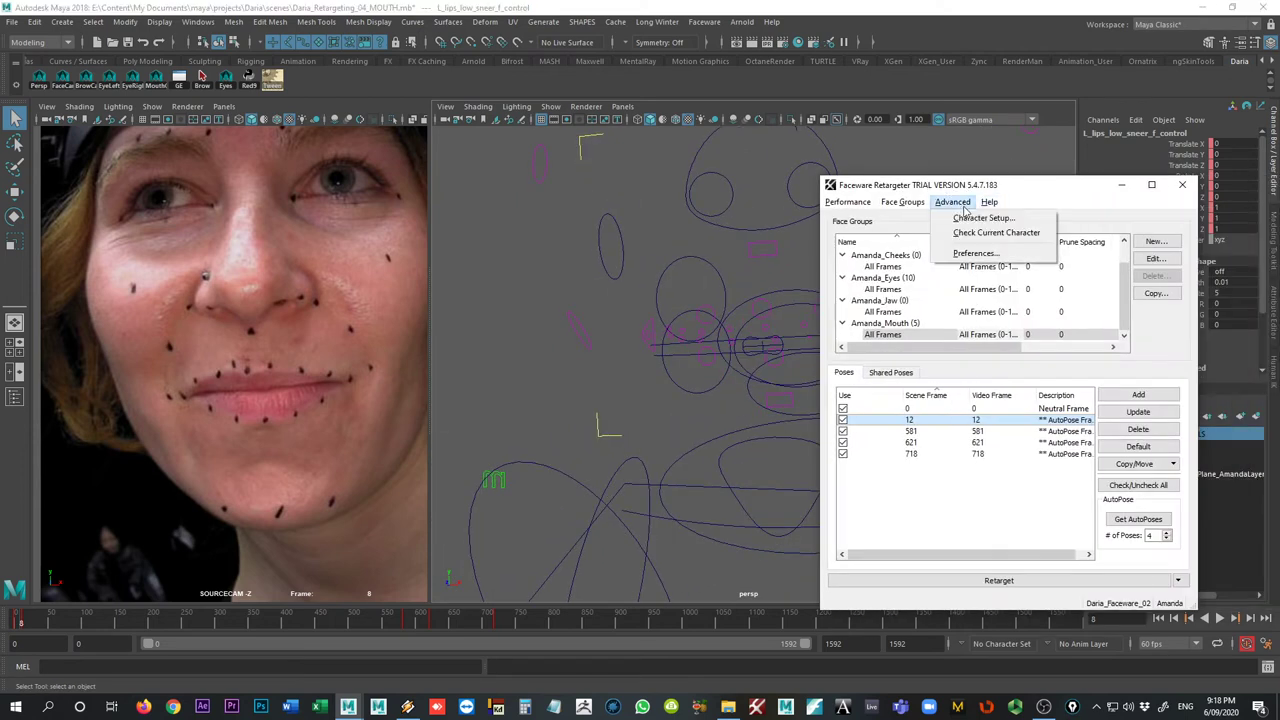
left_click(1120, 186)
left_click(1121, 185)
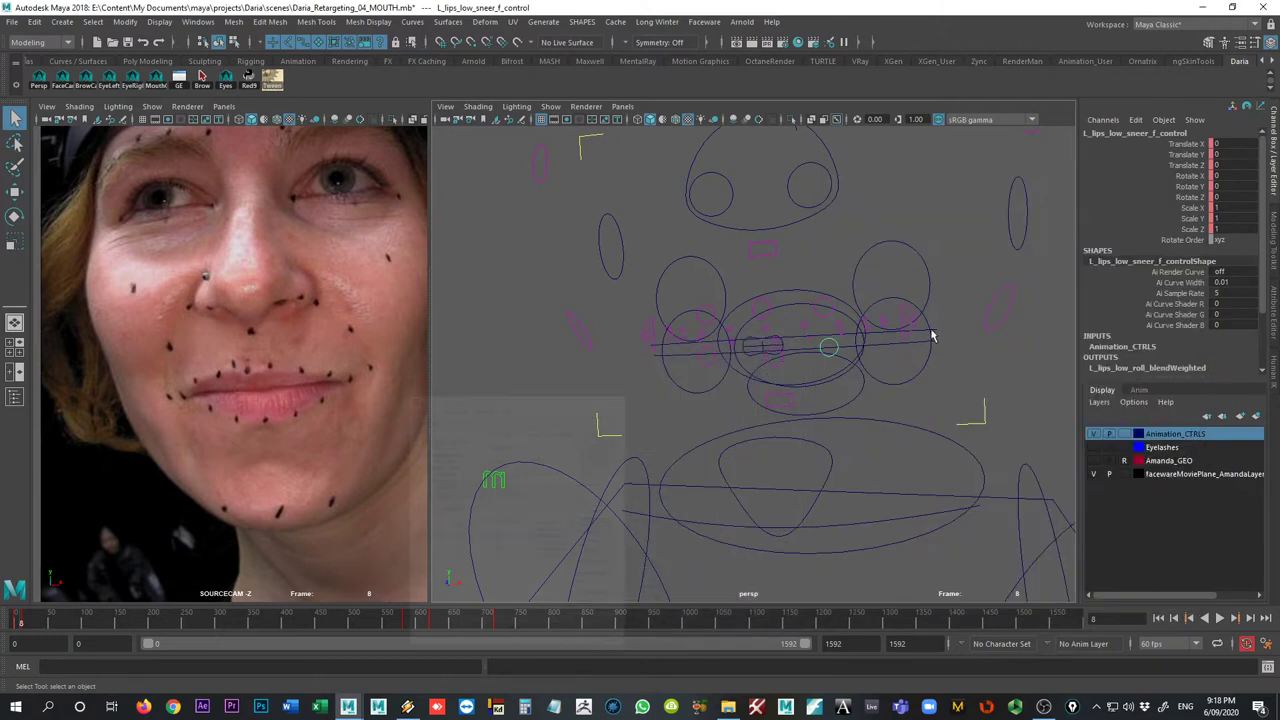
- Select R_lips_low_sneer_f_control and inspect its channels and its motion around the first frames
left_click_drag(740, 420, 750, 366, "alt")
left_click(770, 367)
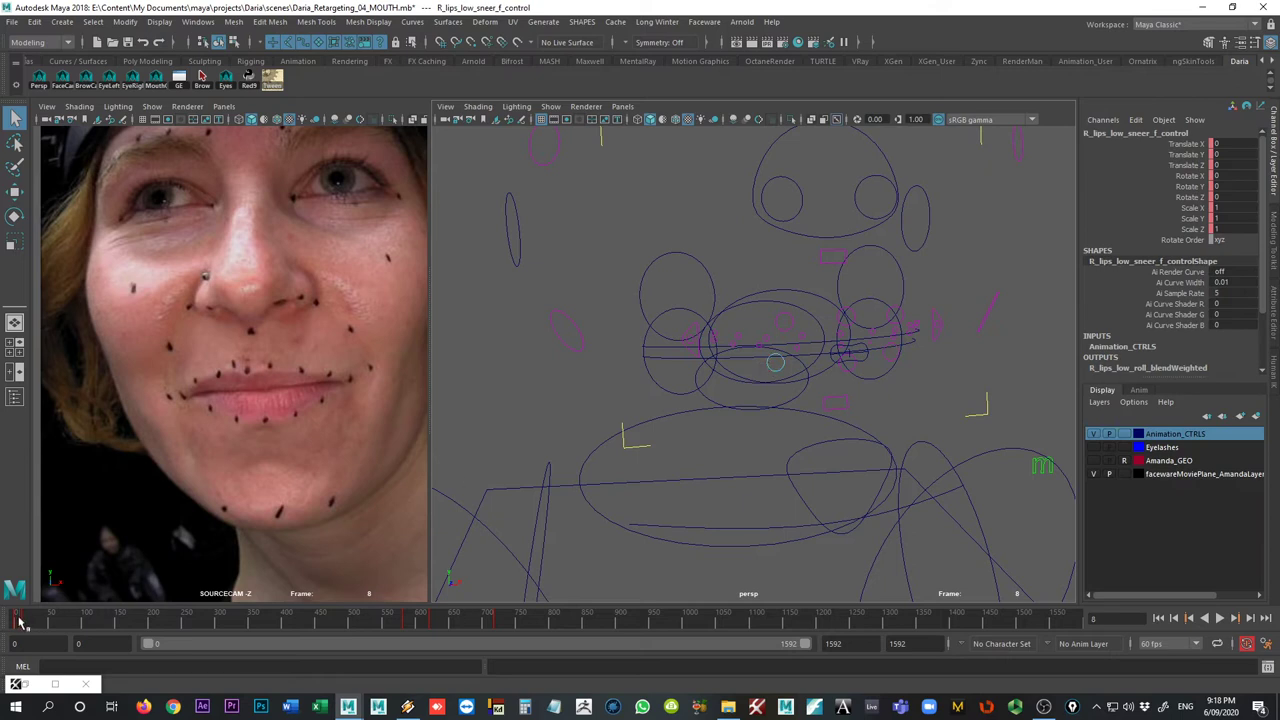
left_click_drag(18, 621, 4, 618)
key("alt+v")
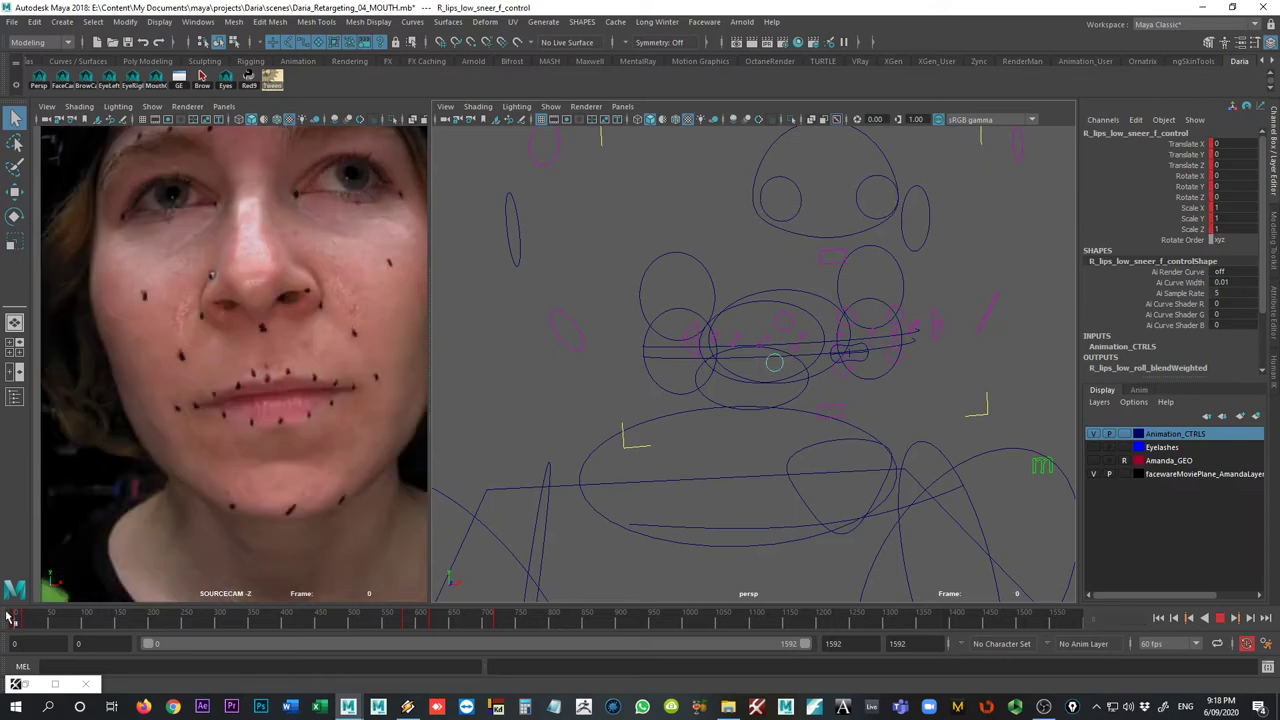
key("Escape")
left_click_drag(746, 434, 705, 445, "alt")
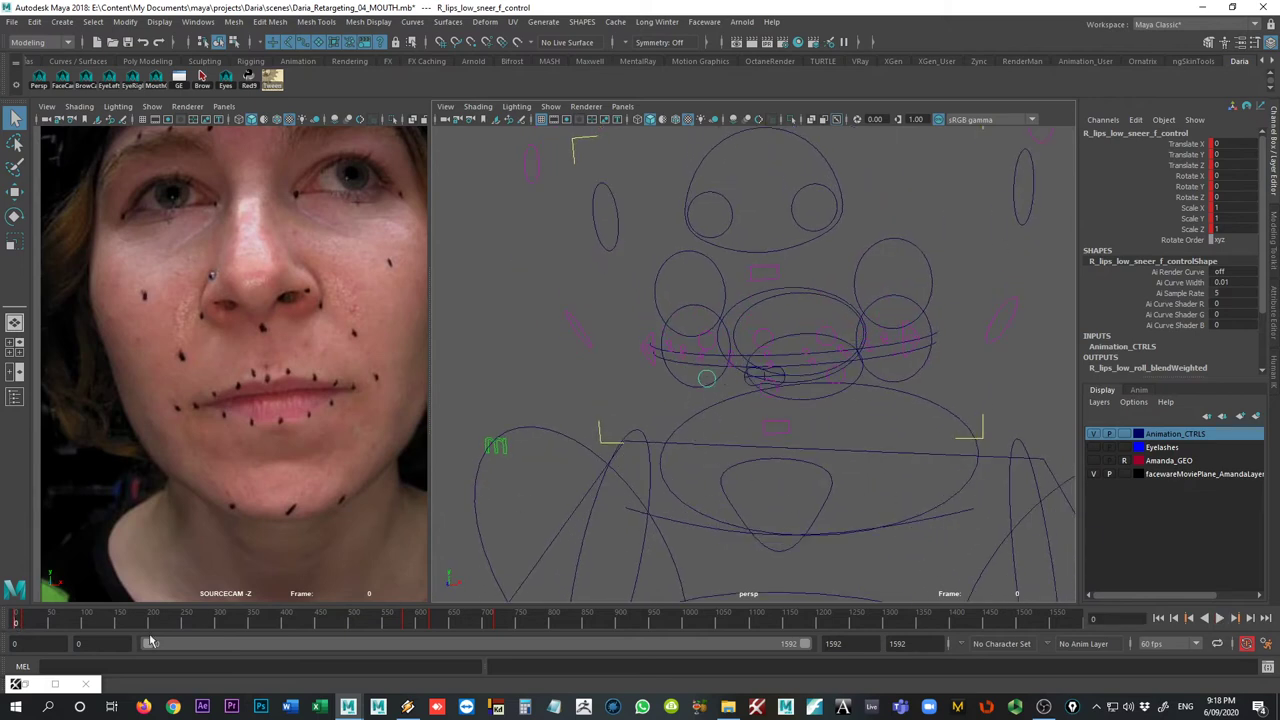
- Check the Amanda_Mouth pose frames in the Retargeter and set the playback range to end at frame 12
left_click(16, 684)
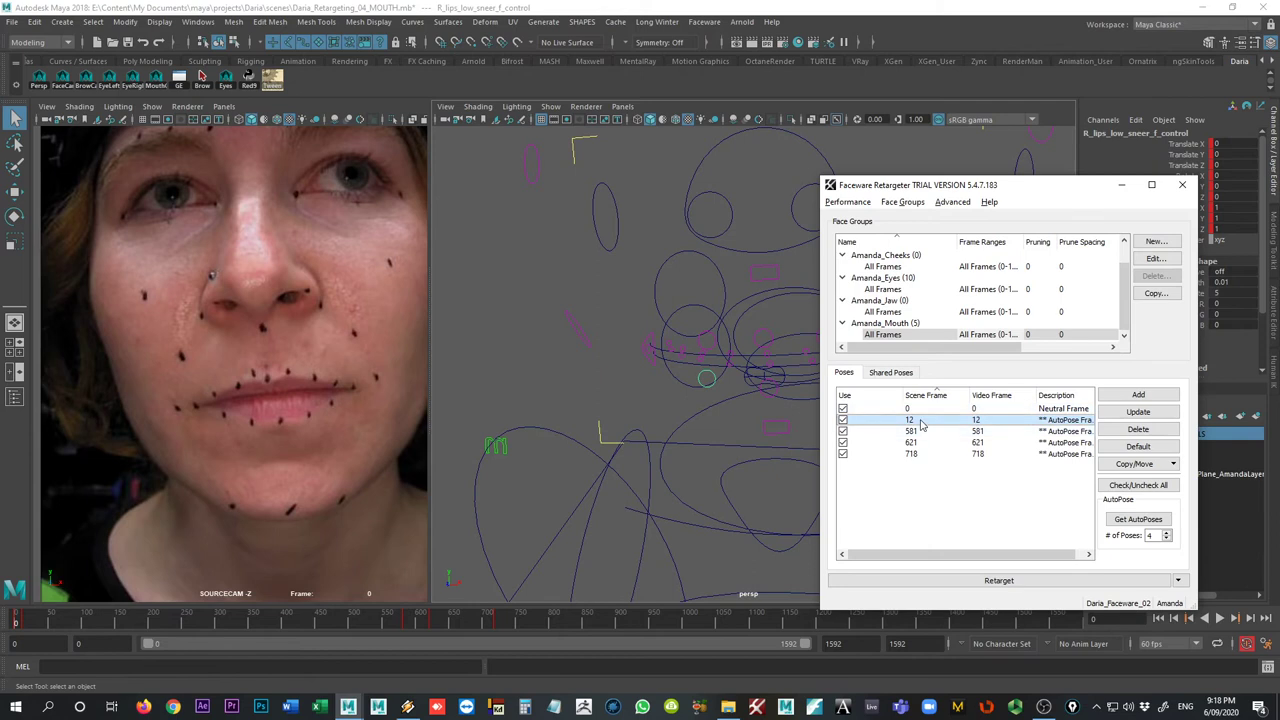
left_click(1121, 185)
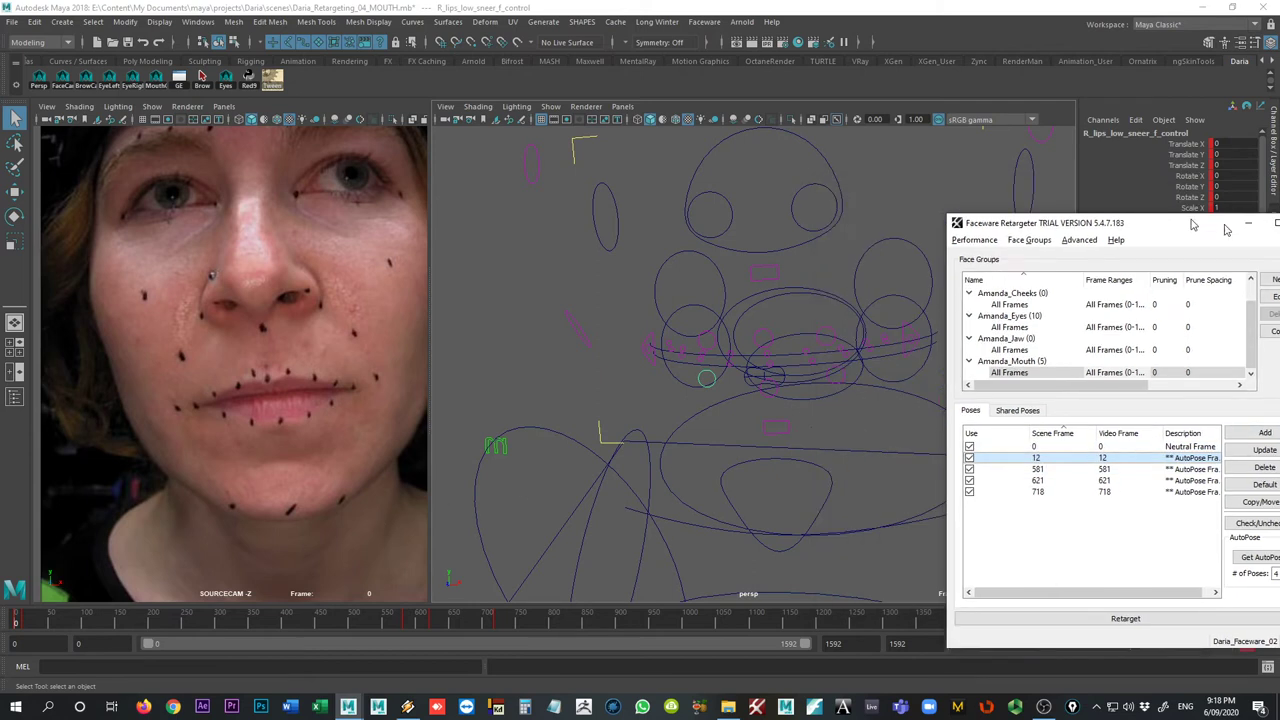
double_click(838, 643)
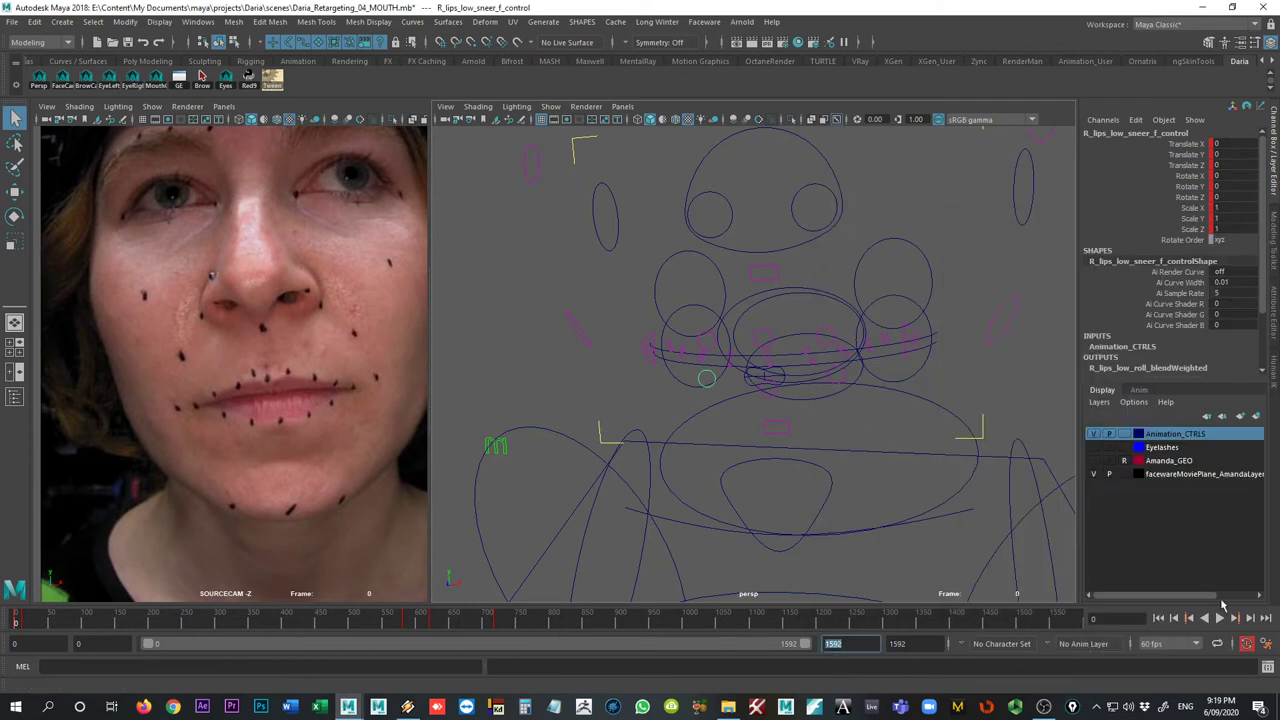
key("Return")
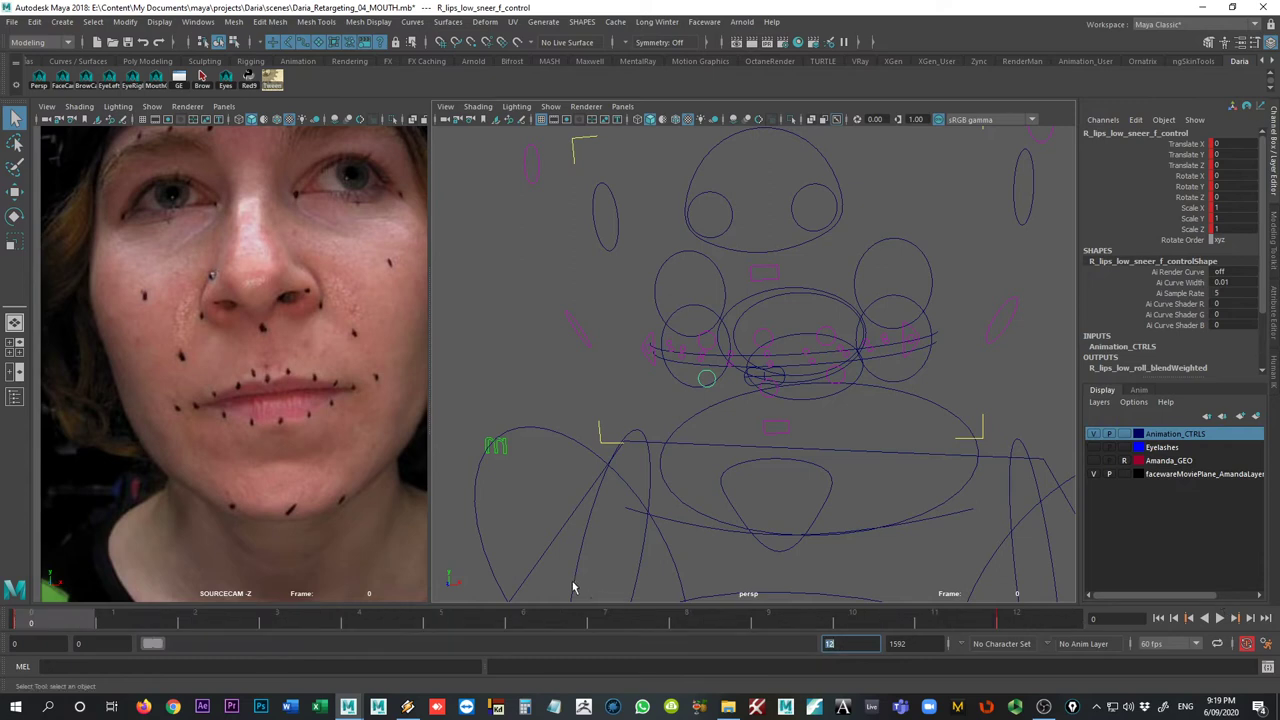
- Show the Amanda_GEO layer to compare the mouth through the mouth camera and perspective view, and hide the layer again
left_click(1094, 461)
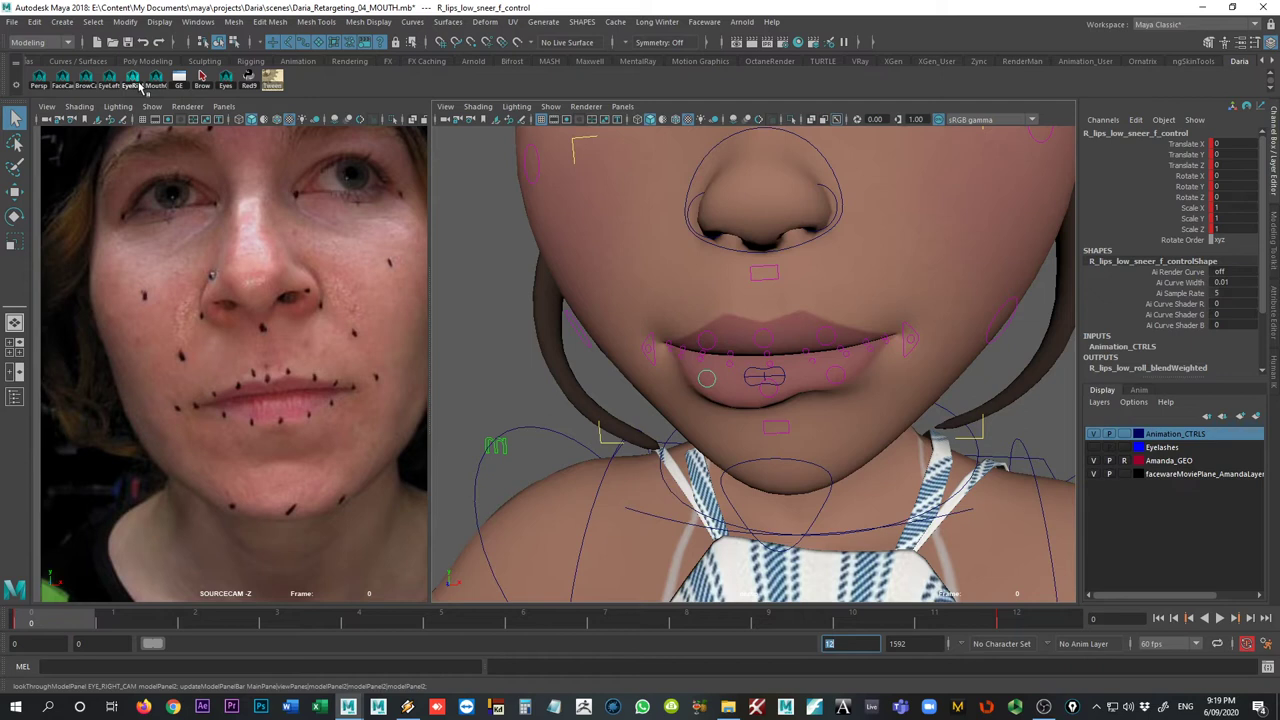
left_click(155, 80)
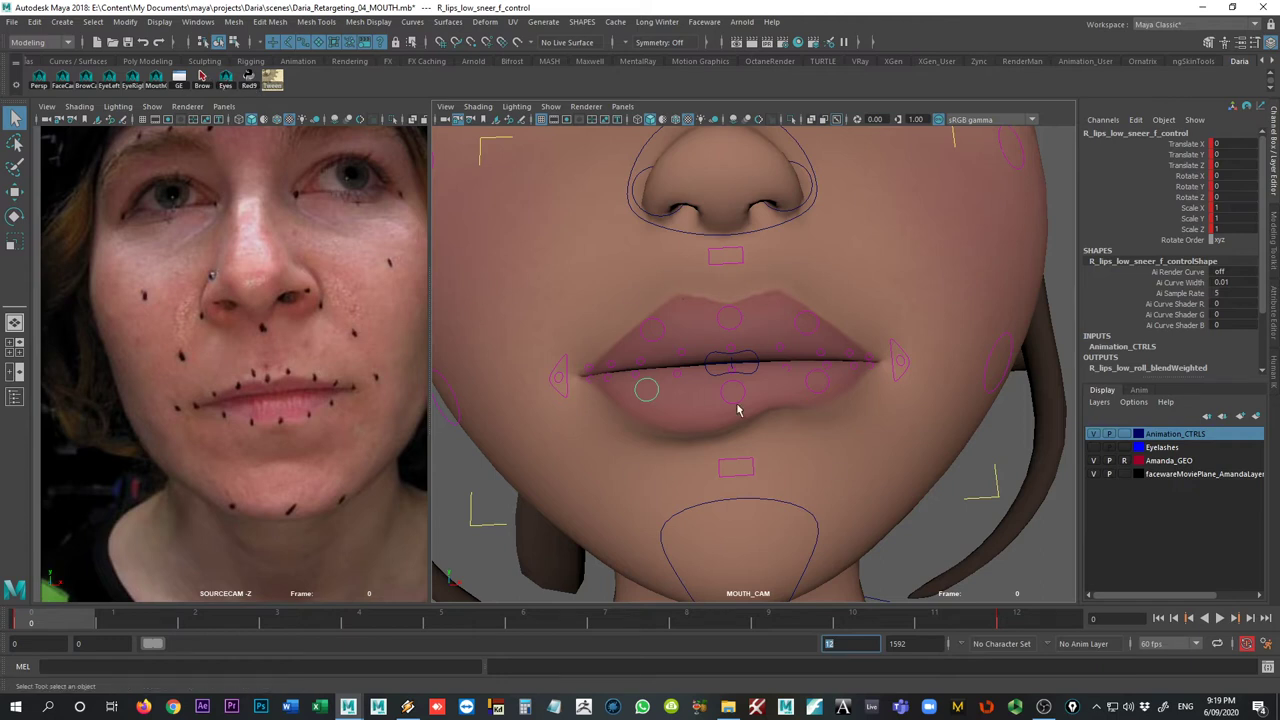
left_click(39, 82)
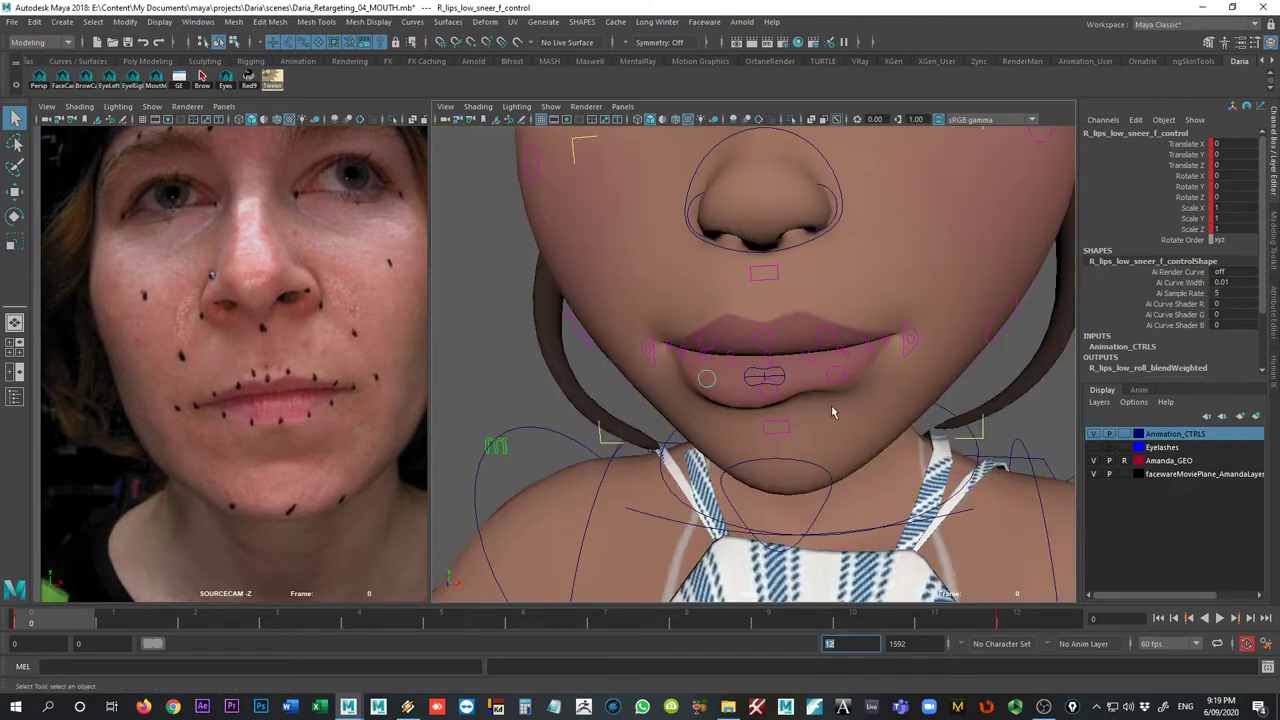
left_click_drag(831, 405, 915, 450, "alt")
left_click(1095, 461)
- Clear the selection and select all the rig controls around the mouth, lips and jaw in the perspective view, including M_lips_up_base_f_control
left_click_drag(645, 415, 588, 389, "alt")
left_click(517, 332)
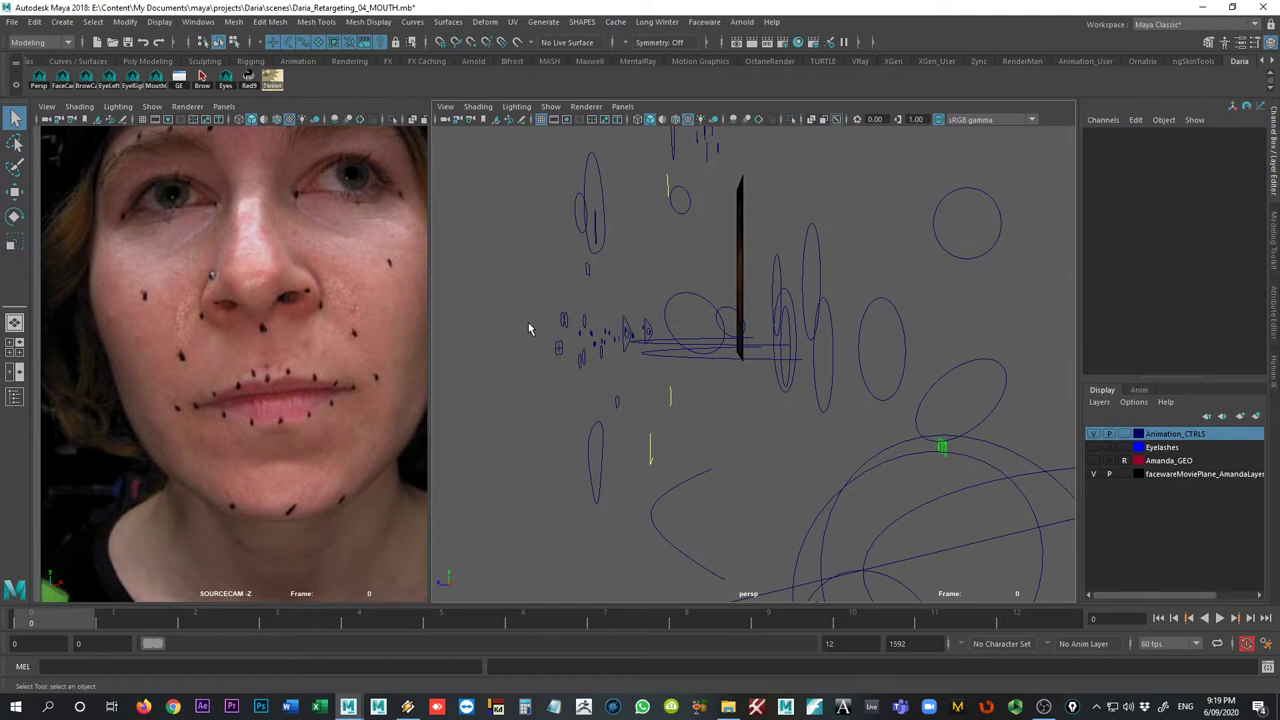
left_click_drag(600, 330, 709, 443, "alt")
left_click_drag(705, 440, 850, 350, "alt")
left_click_drag(1037, 453, 657, 360, "alt")
left_click_drag(887, 325, 888, 326)
left_click_drag(517, 280, 817, 276, "alt")
left_click(651, 289)
left_click_drag(690, 310, 743, 292, "alt")
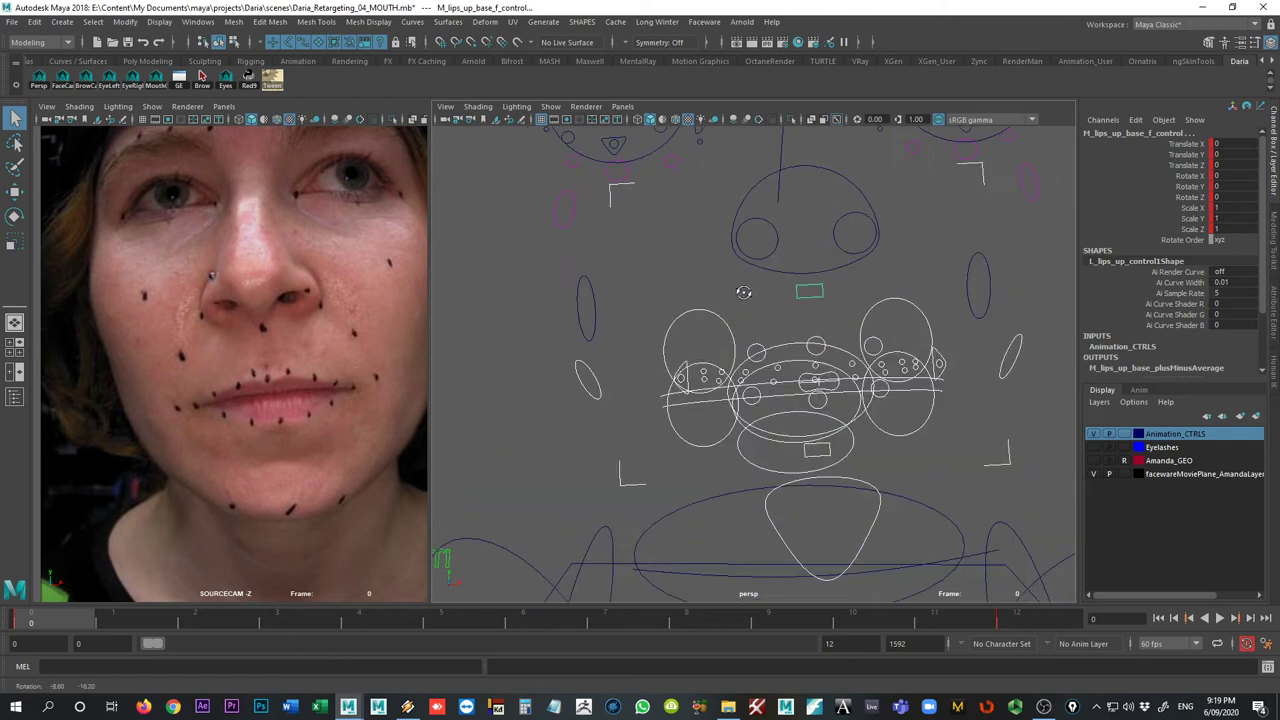
- Add L_cheek_up_f_control and R_cheek_up_f_control to the selected mouth controls
left_click_drag(773, 265, 754, 319, "alt")
left_click(823, 310)
left_click_drag(652, 313, 828, 304, "alt")
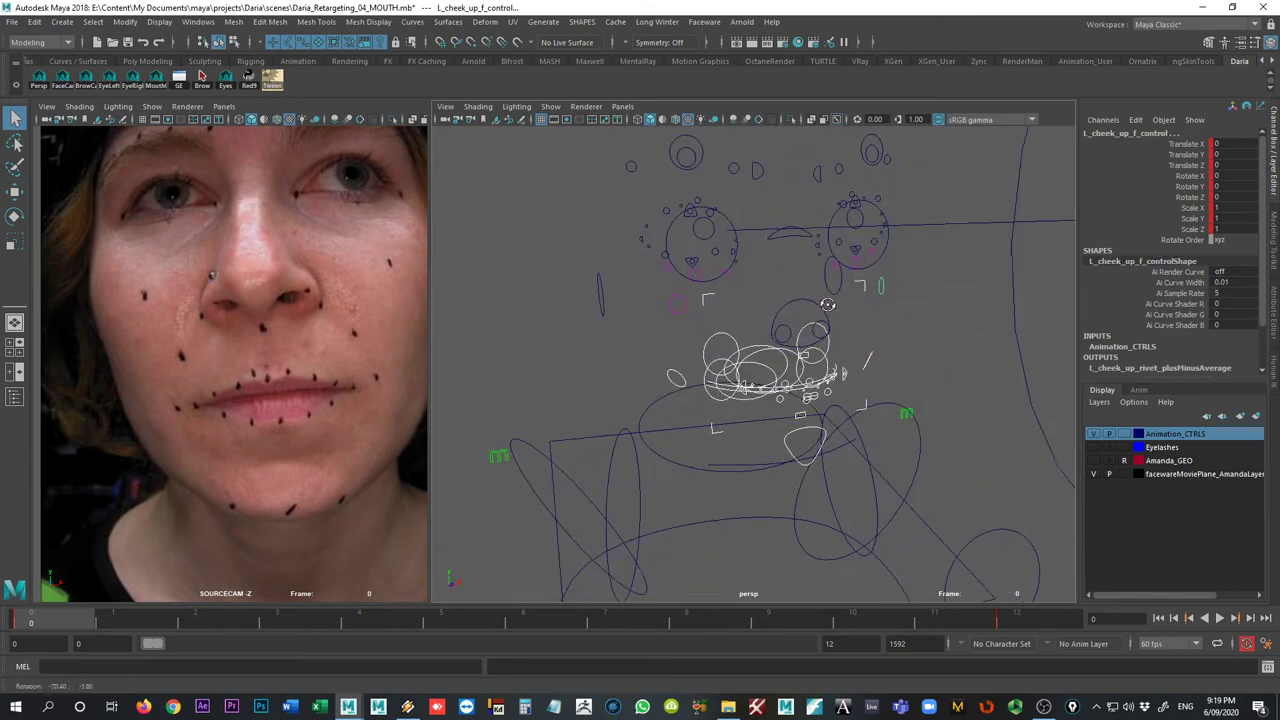
left_click(681, 310)
mouse_move(681, 310)
left_mouse_down("alt")
mouse_move(470, 324)
mouse_move(648, 274)
mouse_move(514, 329)
mouse_move(465, 326)
mouse_move(700, 320)
left_mouse_up("alt")
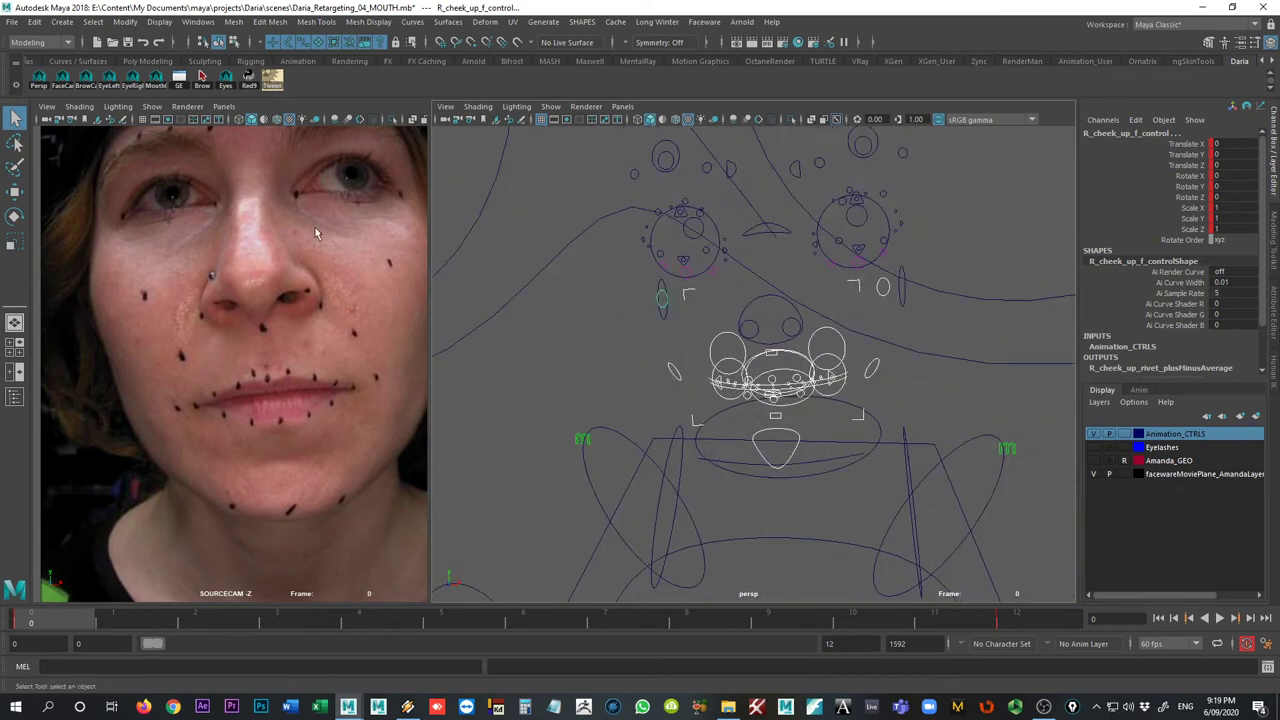
- Save the selected controls as a quick select set named Mouth on the shelf and place it next to Eyes
left_click(60, 22)
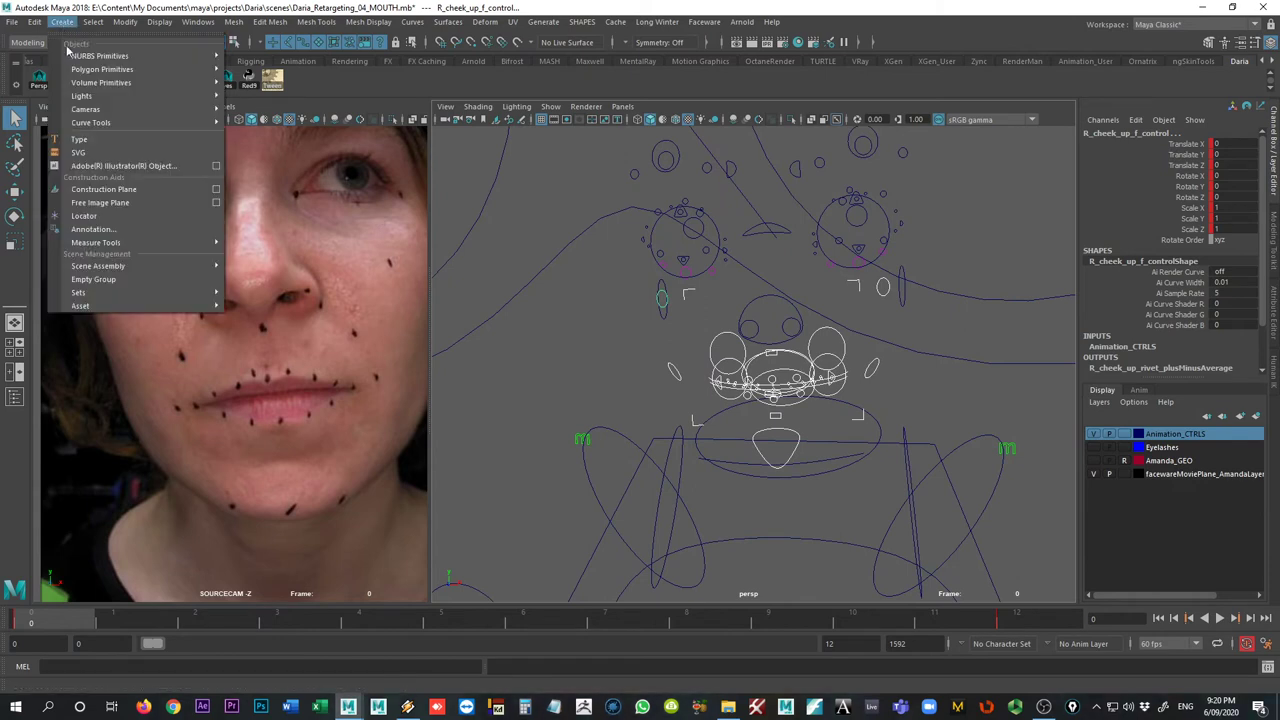
mouse_move(139, 290)
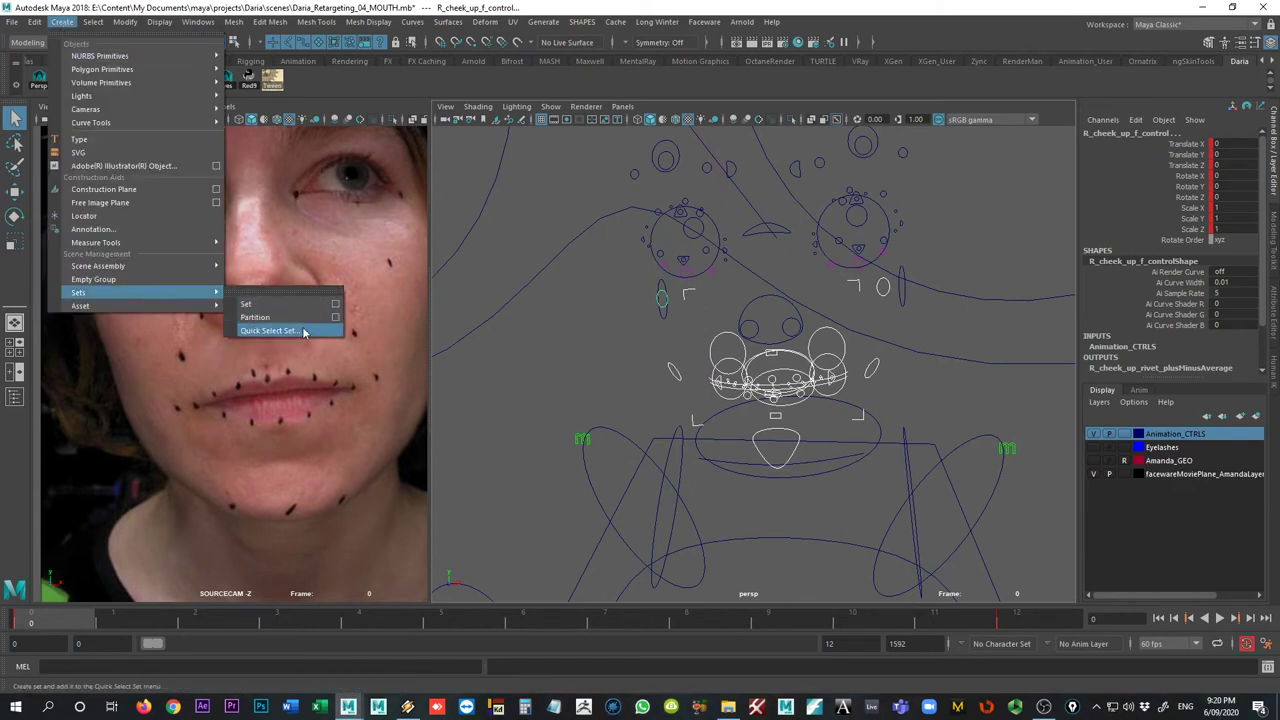
left_click(268, 330)
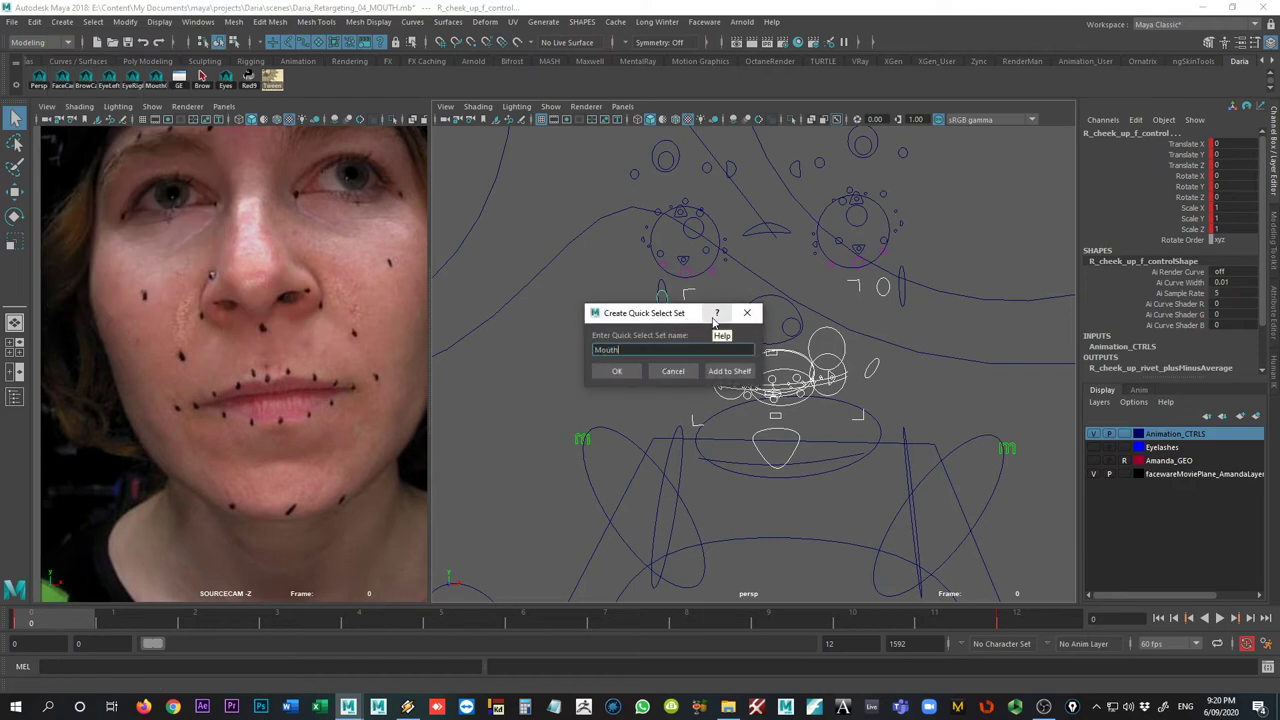
type("Mouth")
left_click(730, 371)
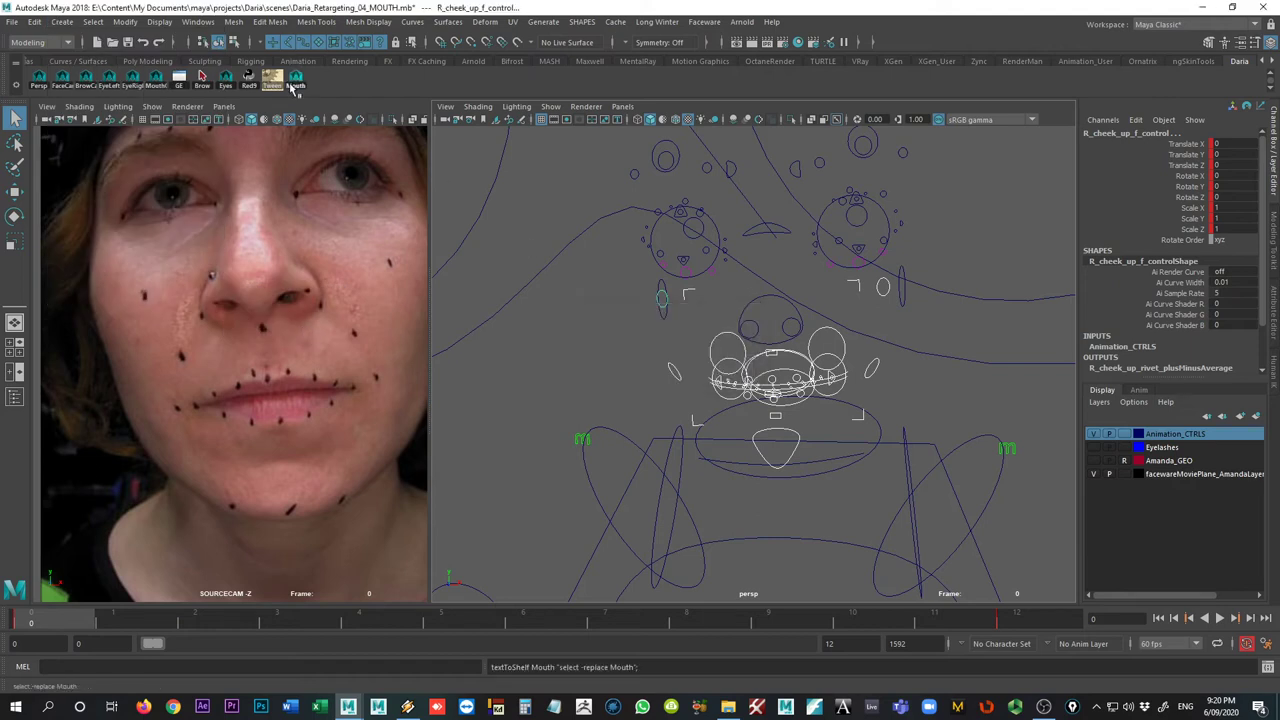
middle_click_drag(252, 88, 256, 89)
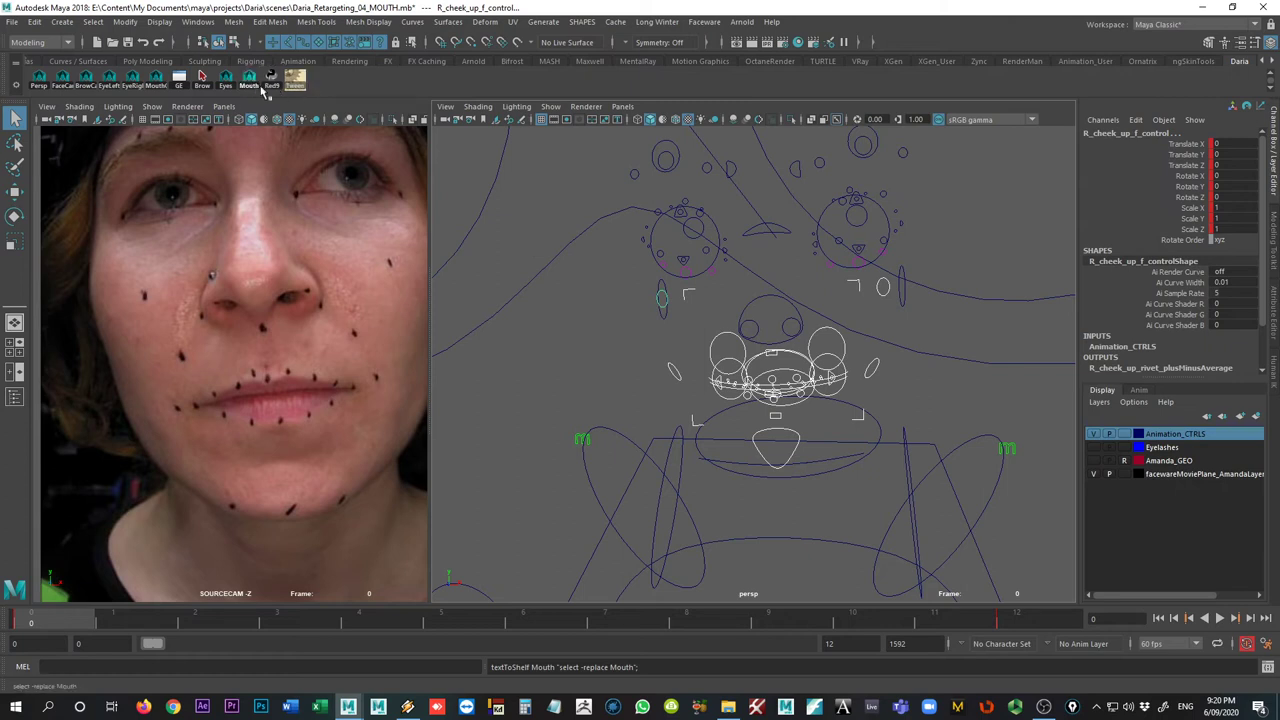
- Reselect the mouth controls using the Mouth set and key their frame 0 pose at frame 12
left_click(453, 396)
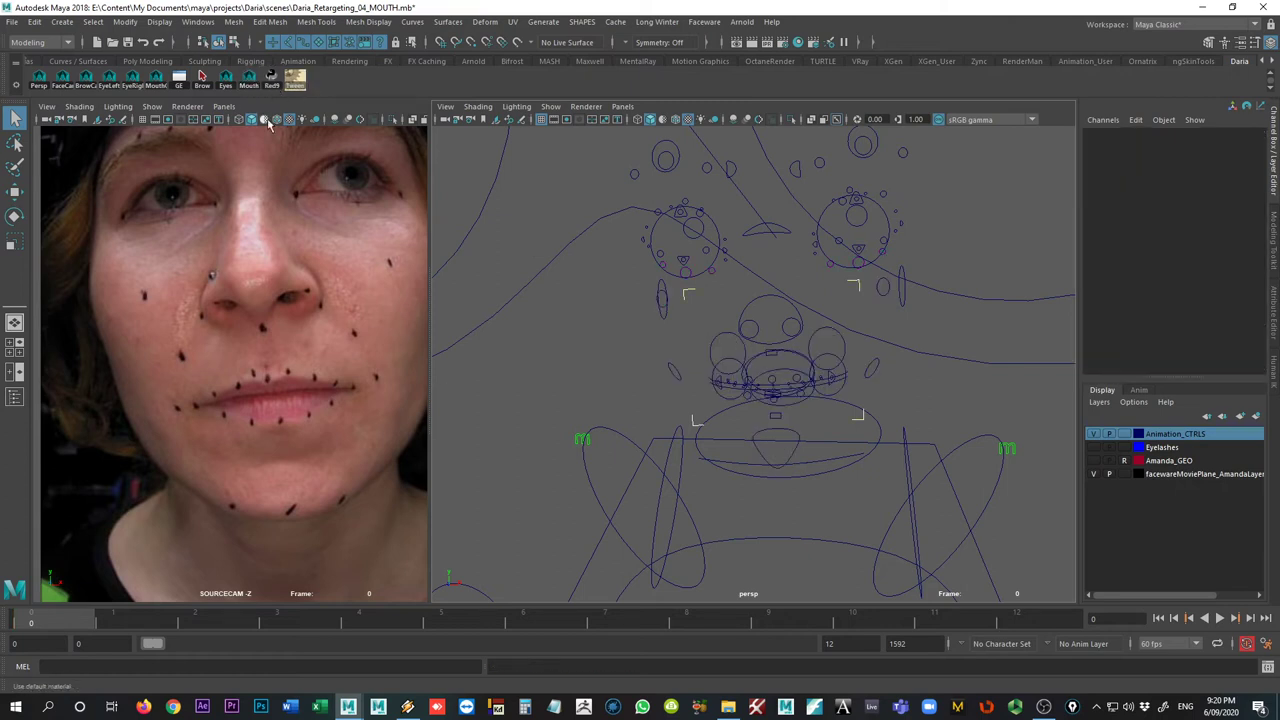
left_click(249, 85)
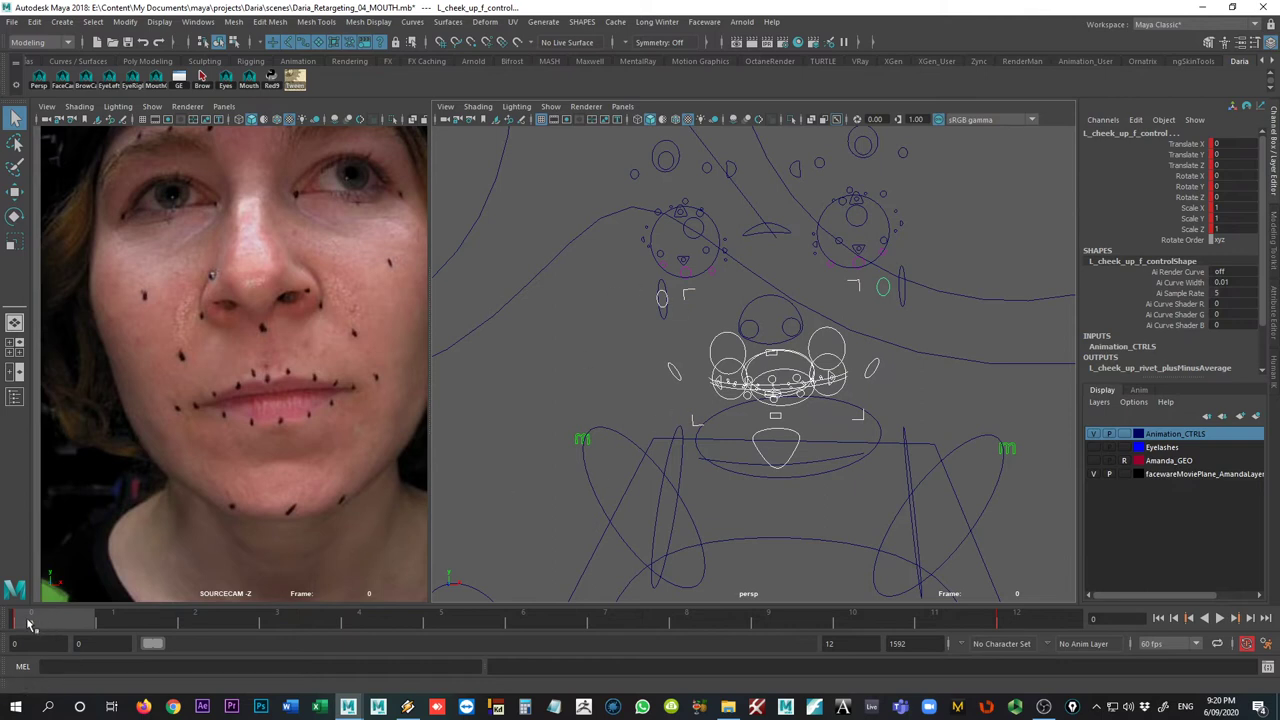
mouse_move(97, 620)
left_mouse_down()
mouse_move(627, 620)
mouse_move(1030, 650)
left_mouse_up()
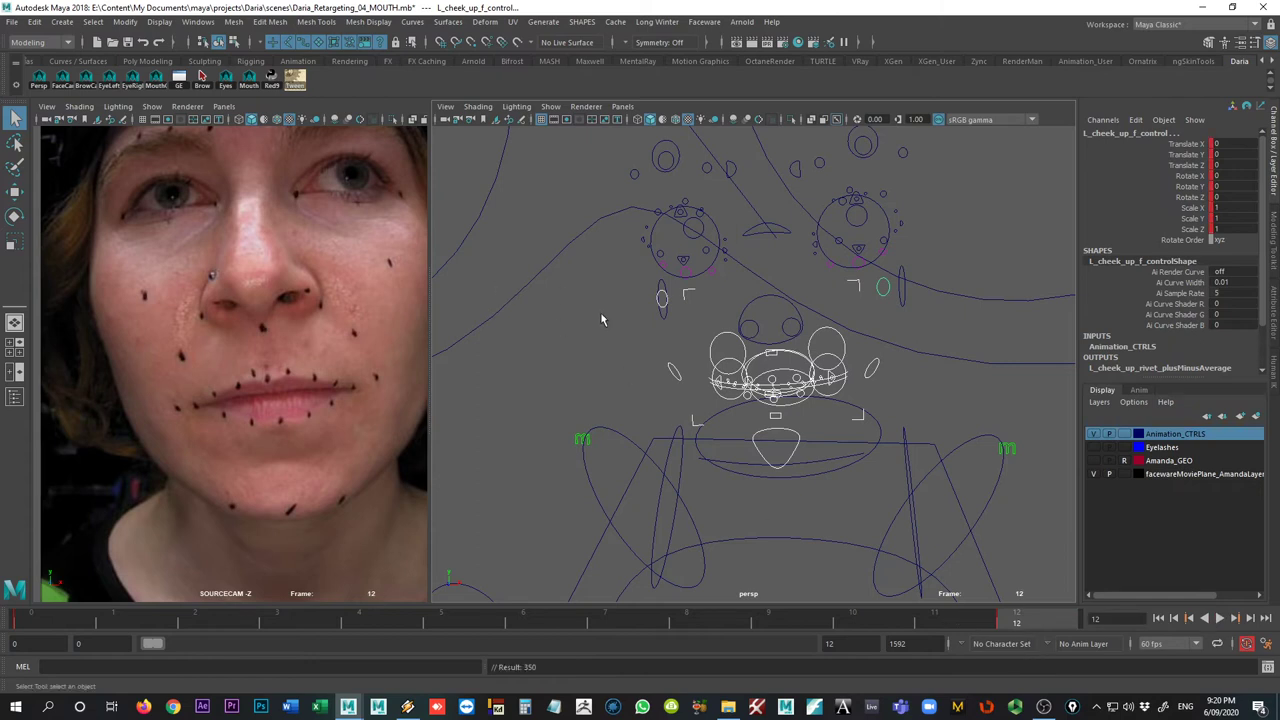
- Show the Amanda_GEO layer, frame the mouth, and scrub and play frames 0 to 12 to check the pose
left_click(28, 620)
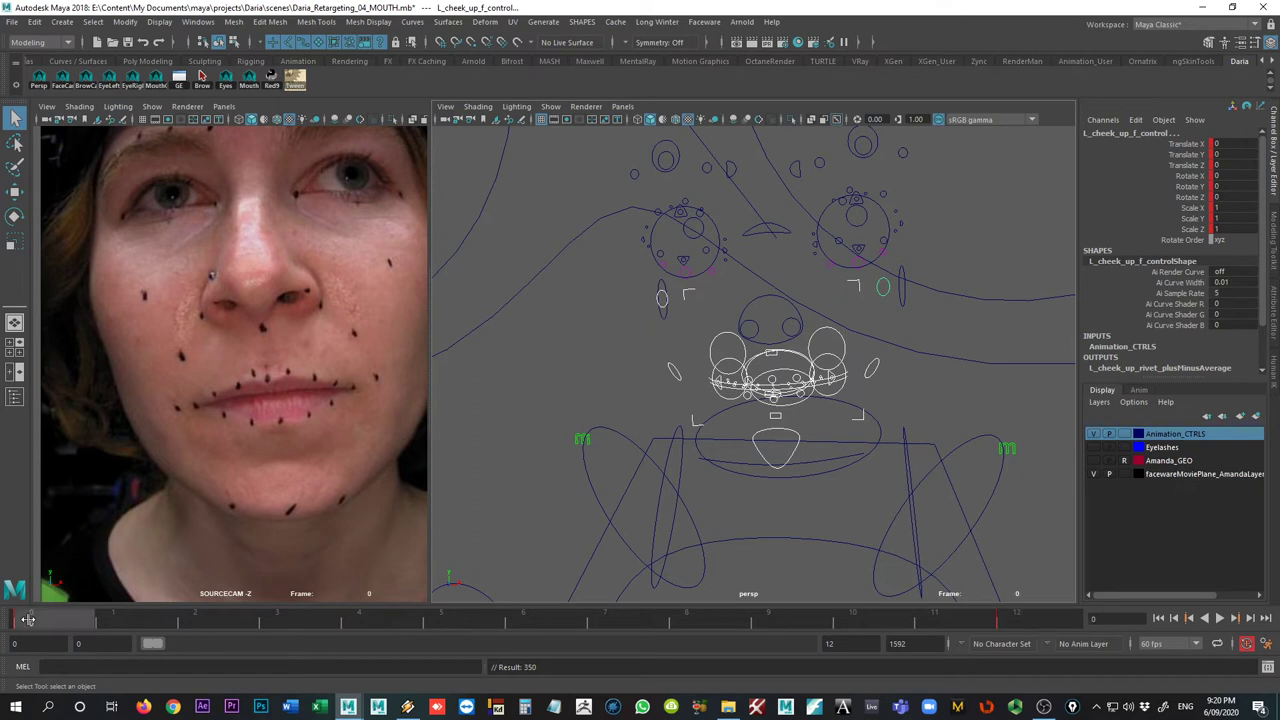
left_click(1030, 622)
mouse_move(45, 620)
left_mouse_down()
mouse_move(257, 620)
mouse_move(28, 620)
left_mouse_up()
left_click(1093, 460)
right_click_drag(716, 449, 852, 476, "alt")
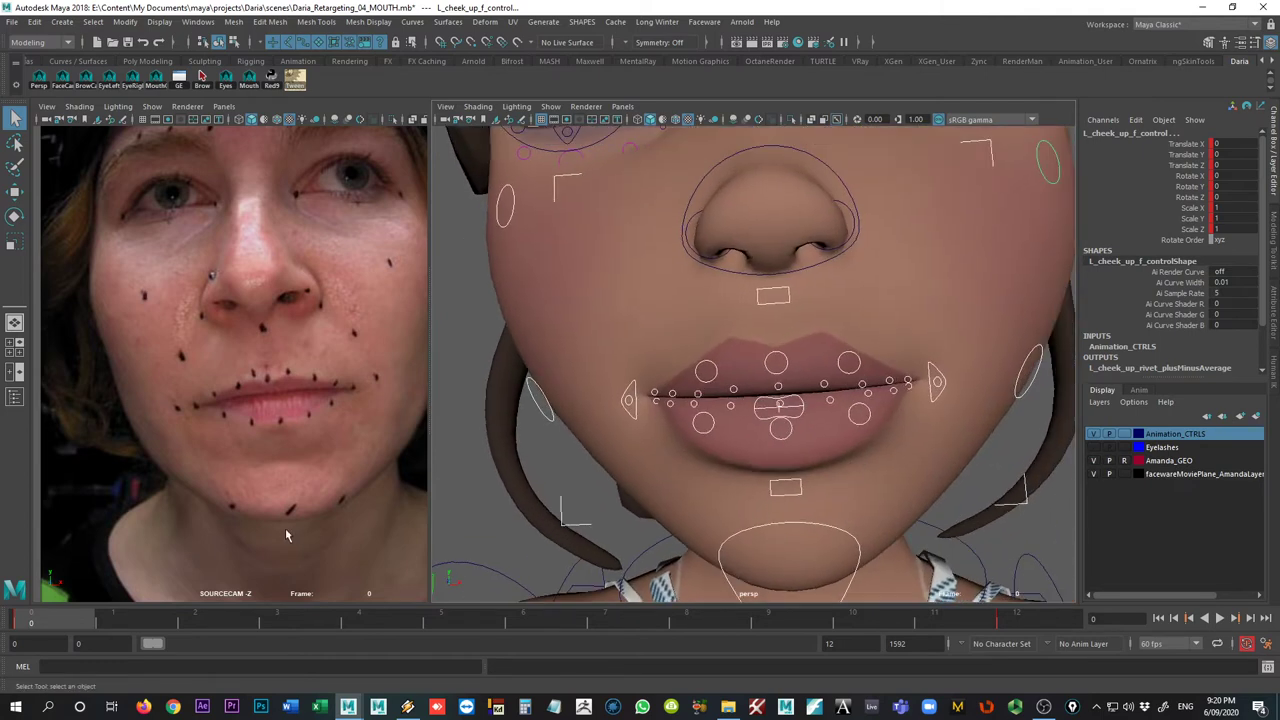
mouse_move(725, 388)
left_mouse_down("alt")
mouse_move(643, 357)
mouse_move(708, 388)
left_mouse_up("alt")
left_click_drag(50, 620, 1087, 597)
key("alt+v")
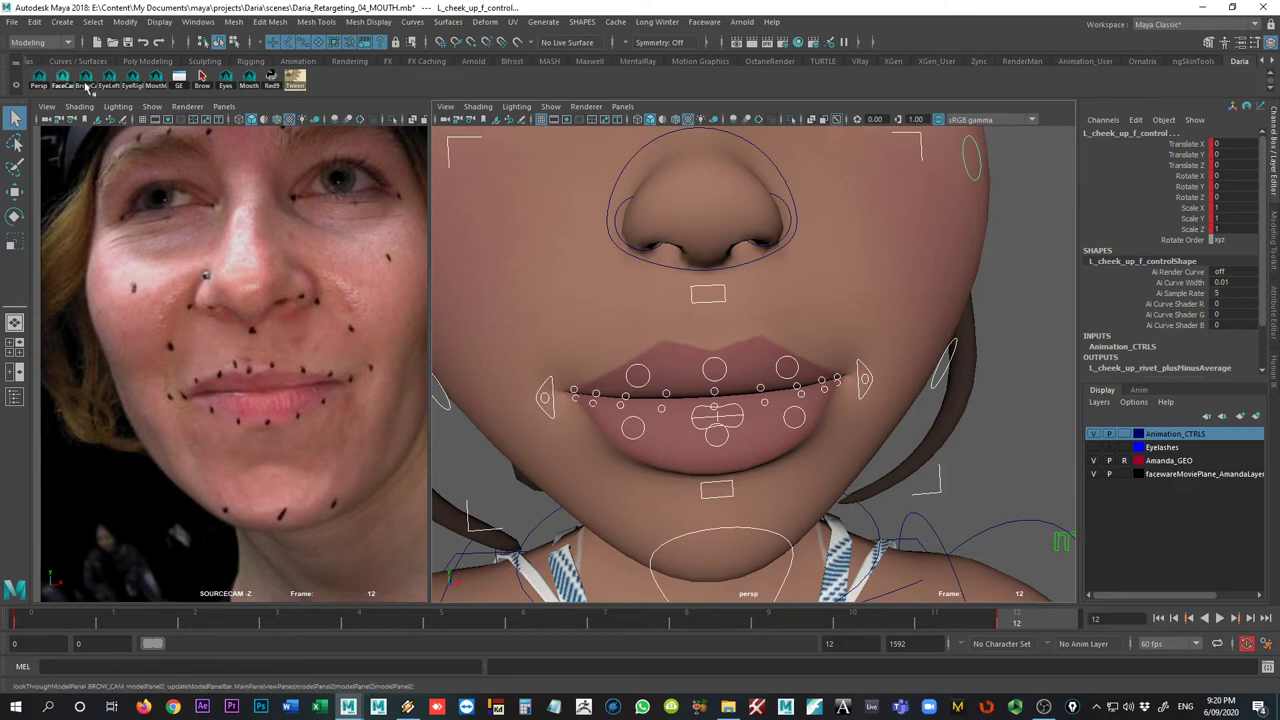
- Look through MOUTH_CAM and play the short range to compare the mouth with the source footage
left_click(157, 82)
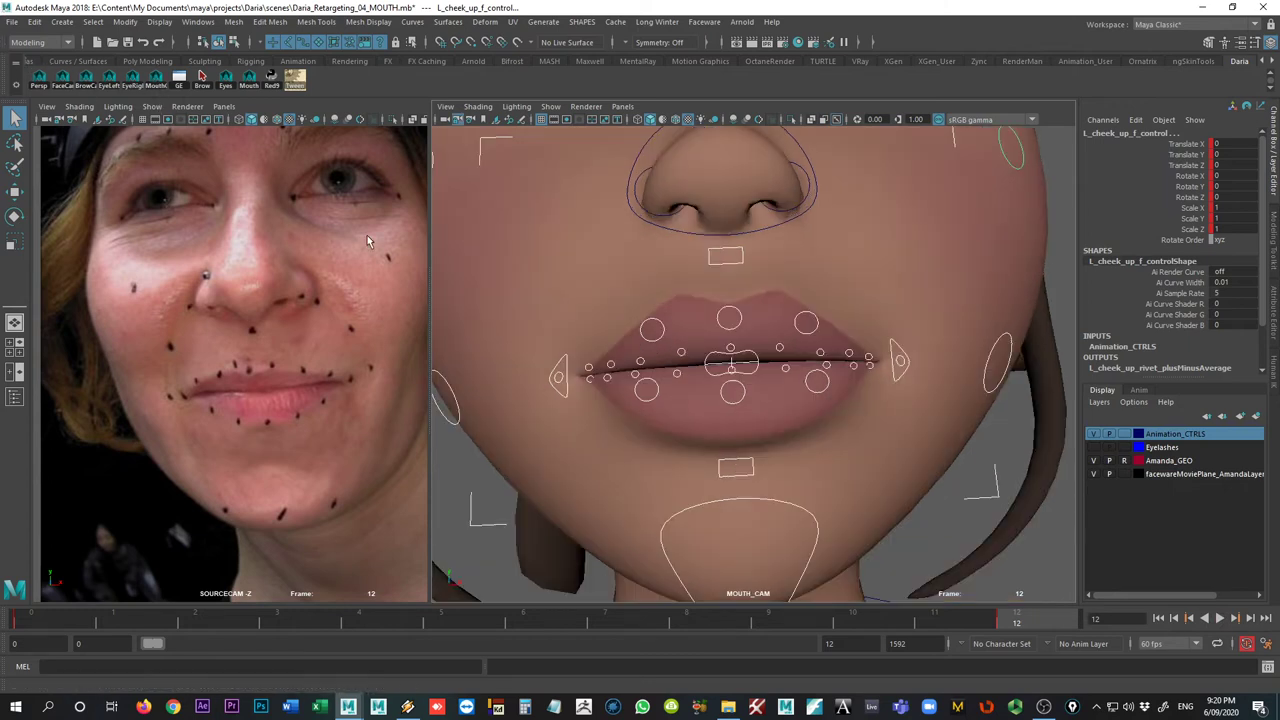
key("alt+shift+v")
key("alt+v")
- Select M_mouth_base_f_control, try moving the whole mouth vertically at frame 12, and undo the moves
left_click(1003, 521)
left_click(982, 497)
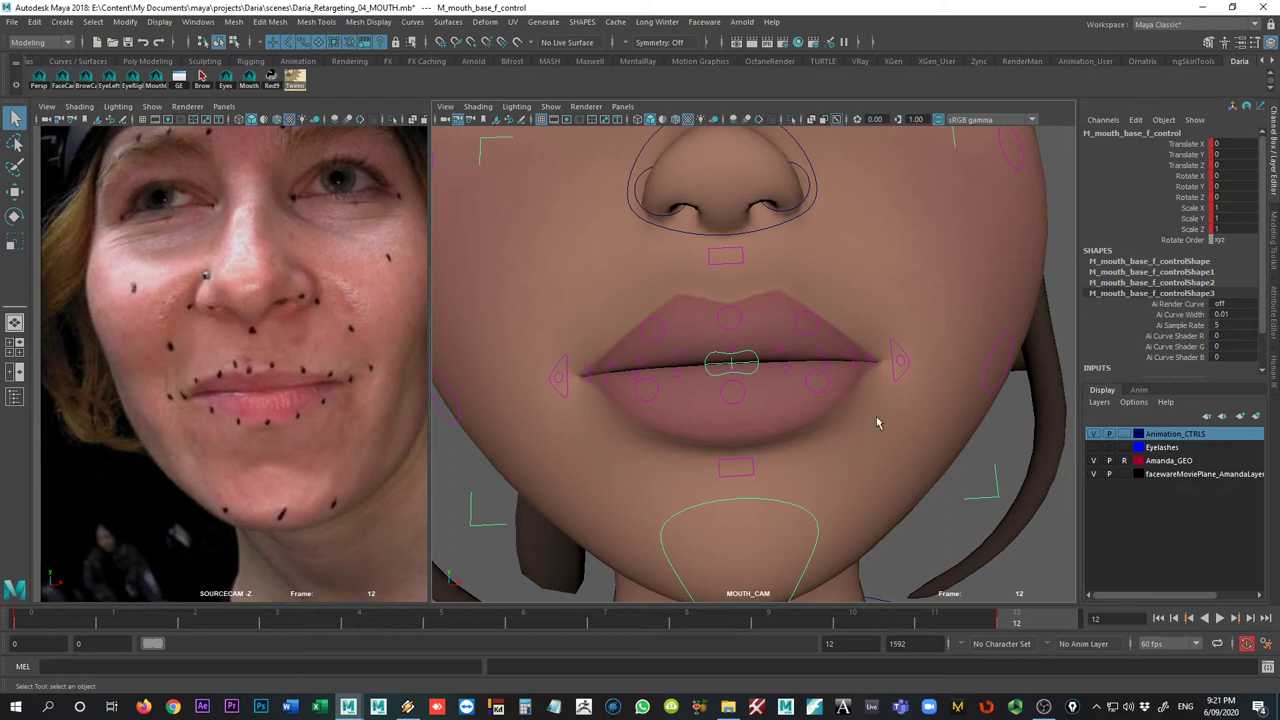
key("w")
left_click_drag(738, 302, 735, 269)
key("ctrl+z")
key("ctrl+z")
key("ctrl+z")
key("ctrl+z")
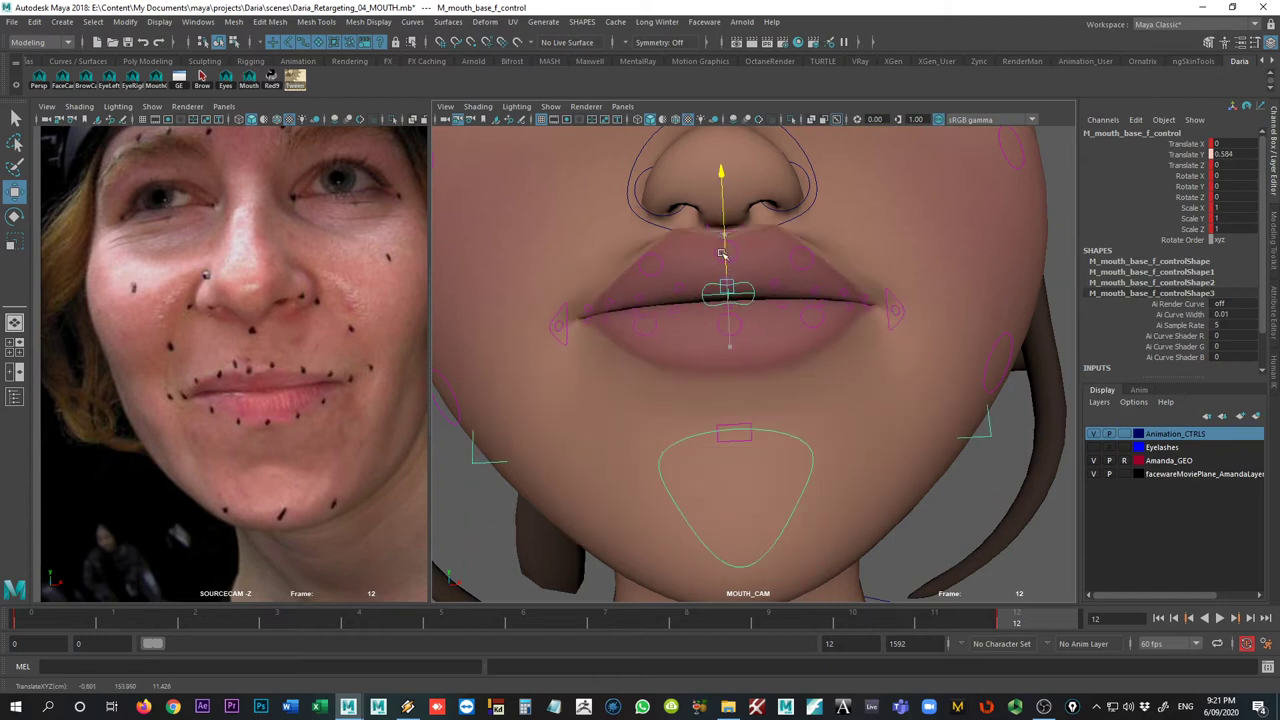
- Try moving the lower and upper lip base controls vertically, individually and together, and undo each move
left_click(741, 468)
left_click_drag(737, 390, 736, 380)
key("ctrl+z")
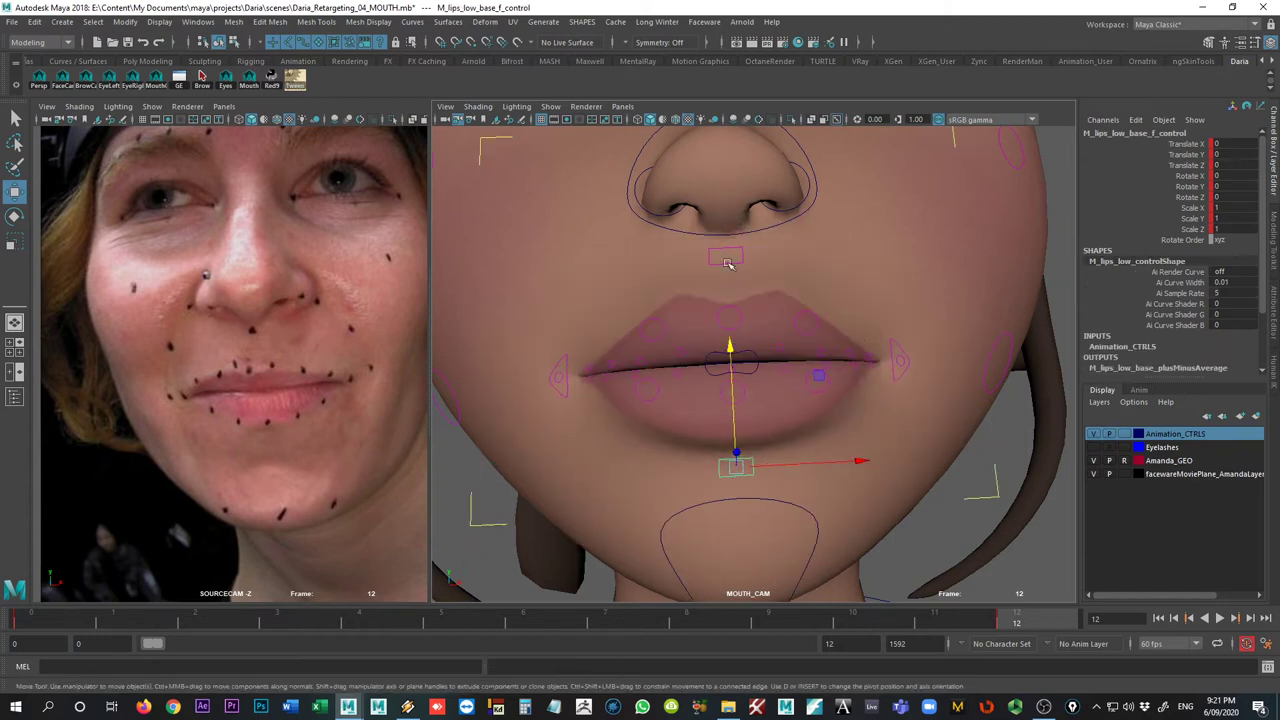
left_click(727, 256)
left_click_drag(722, 170, 721, 157)
key("ctrl+z")
left_click(729, 474, "shift")
left_click_drag(730, 376, 643, 383)
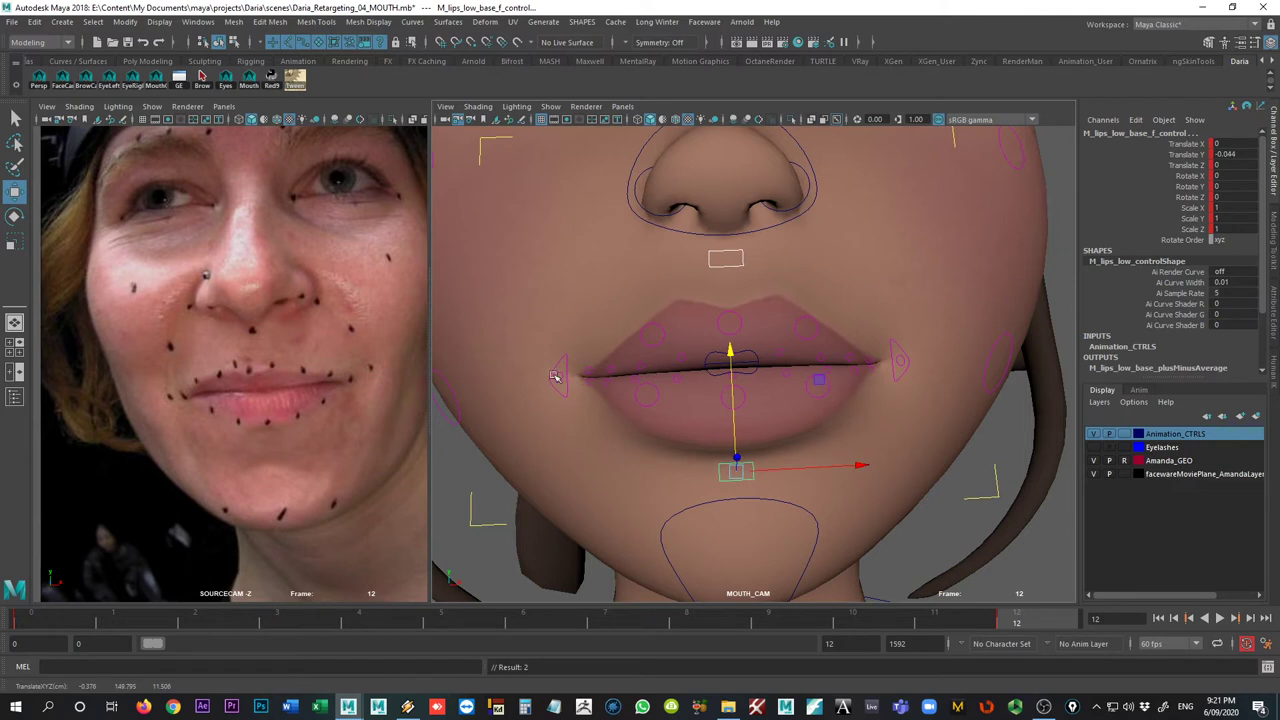
key("ctrl+z")
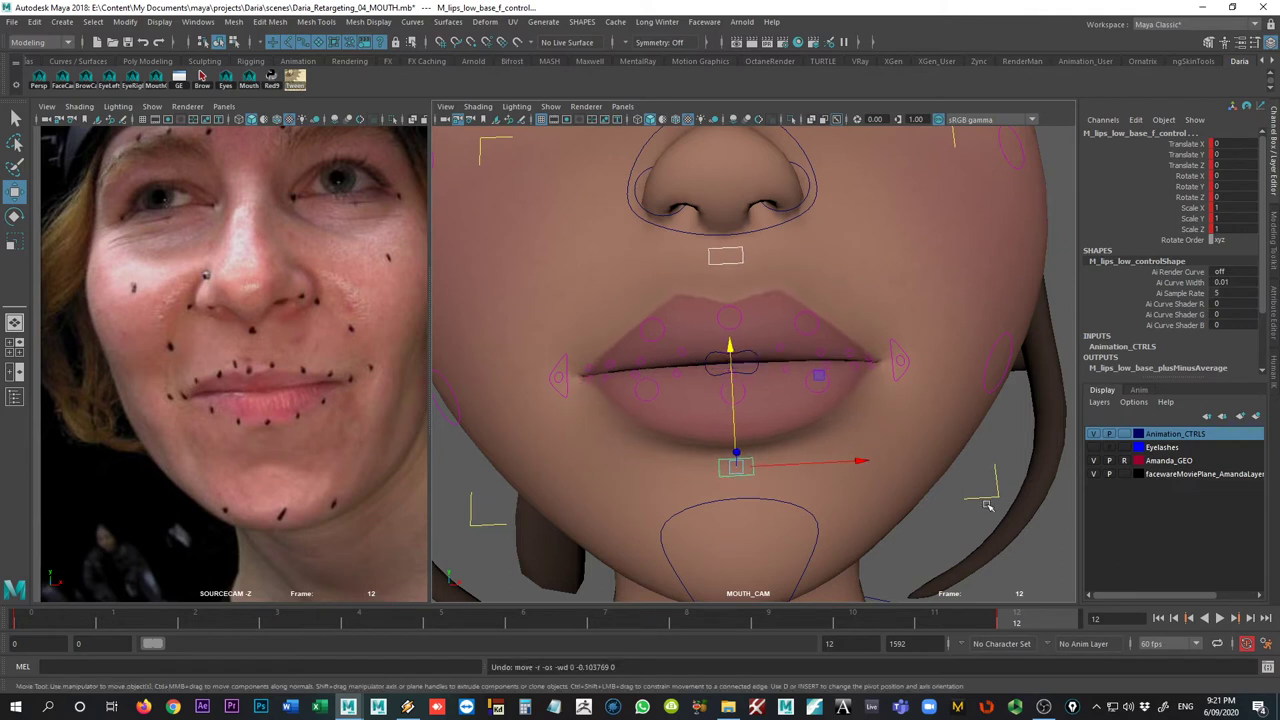
- Compare the footage at frames 0 and 12, and raise M_mouth_base_f_control to a Translate Y of 0.111 at frame 12
key("comma")
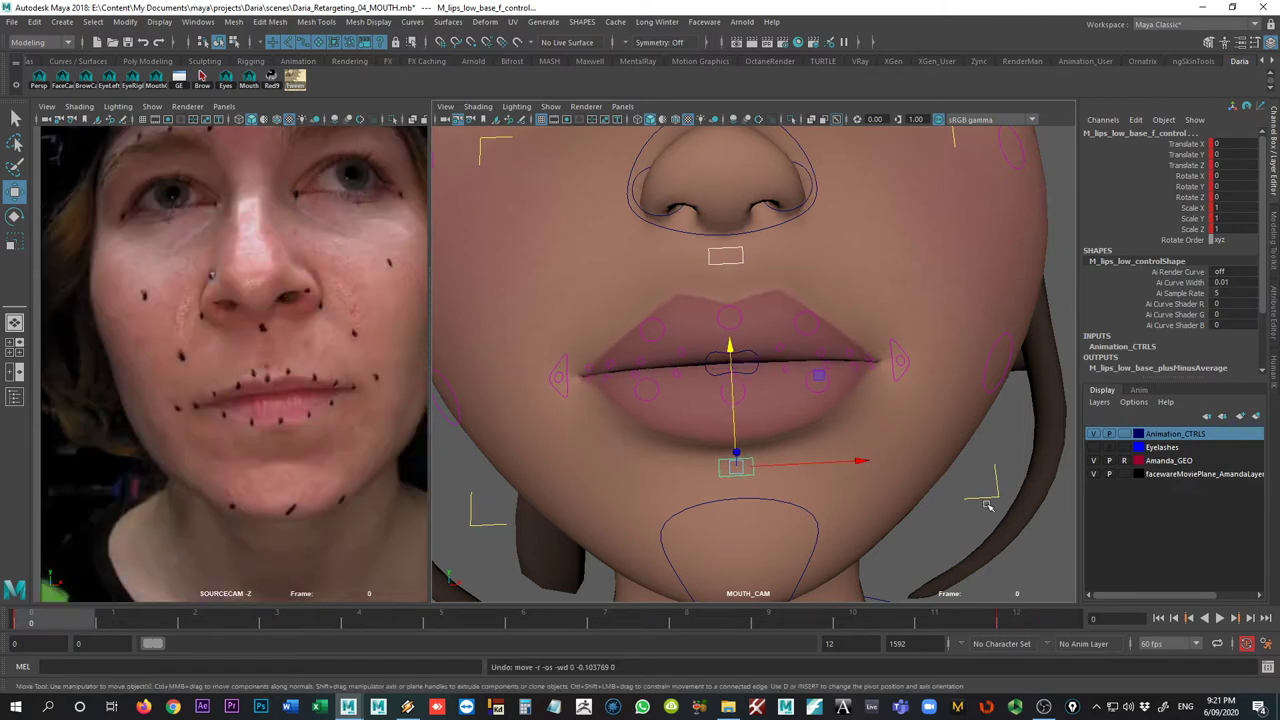
key("period")
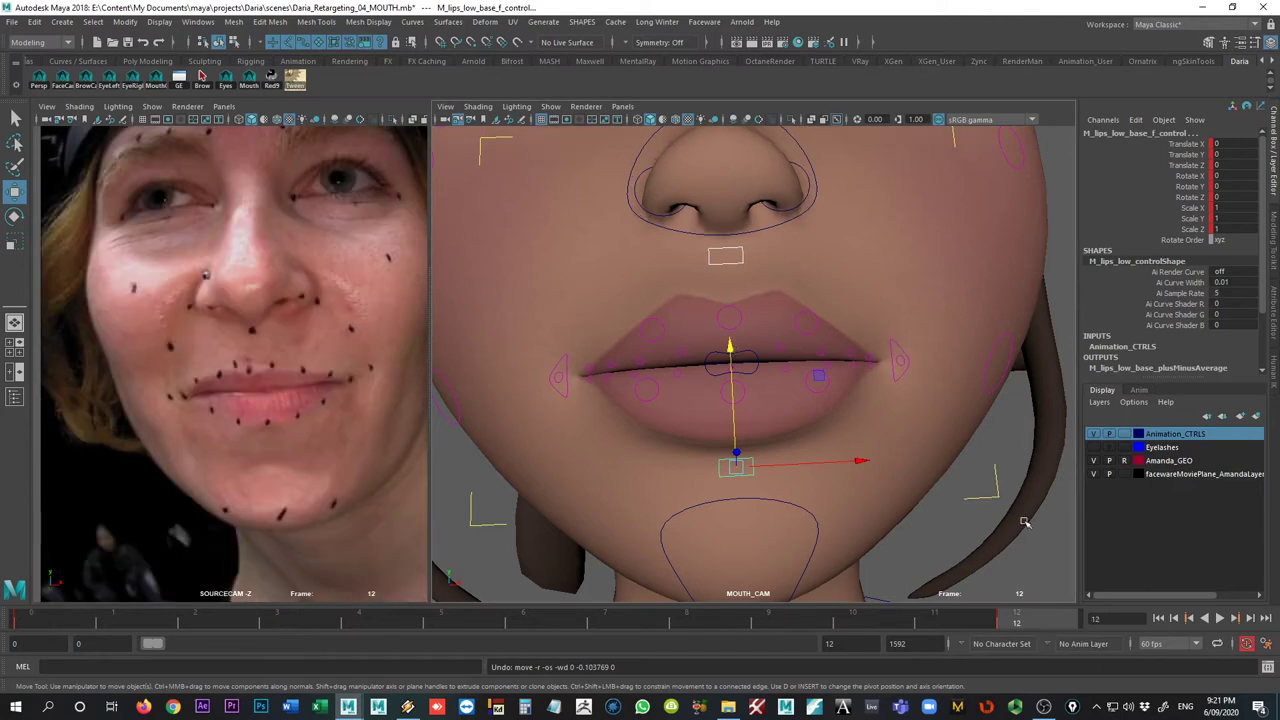
left_click(990, 496)
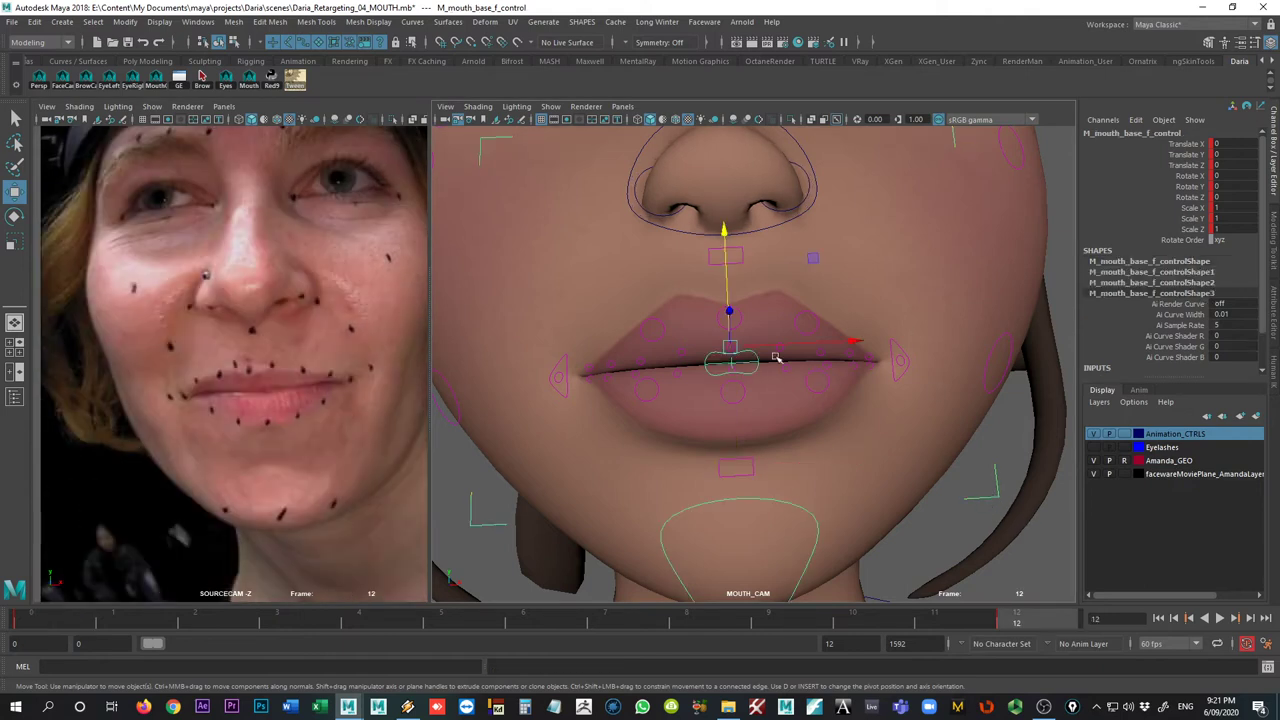
left_click_drag(728, 264, 731, 253)
key("alt+v")
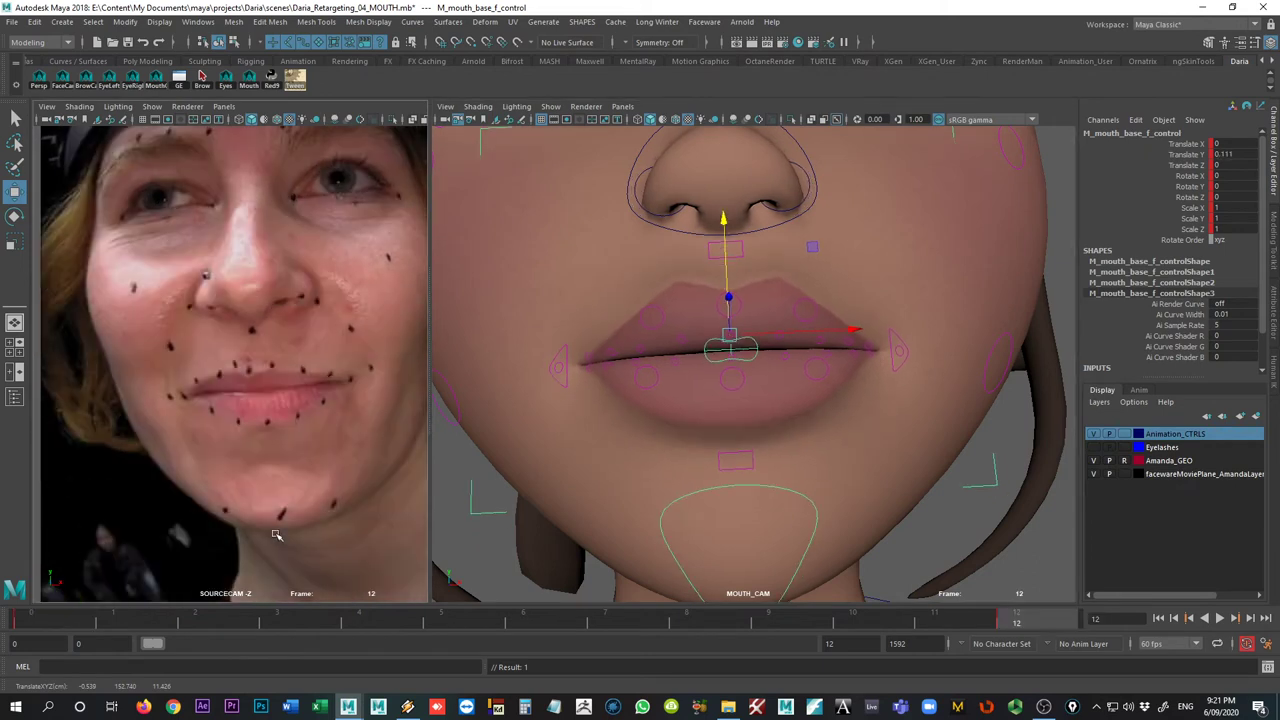
- Try rotating jaw_f_control slightly about X at frame 12, and undo the rotation
left_click(806, 494)
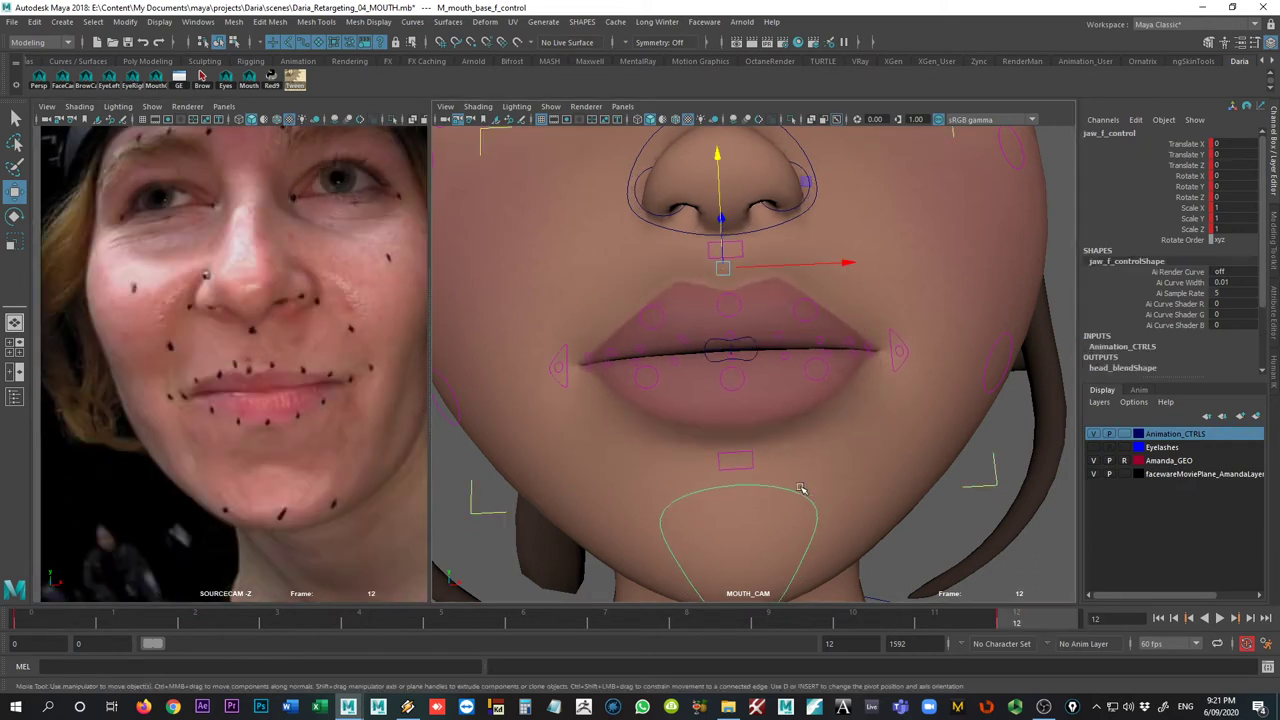
key("e")
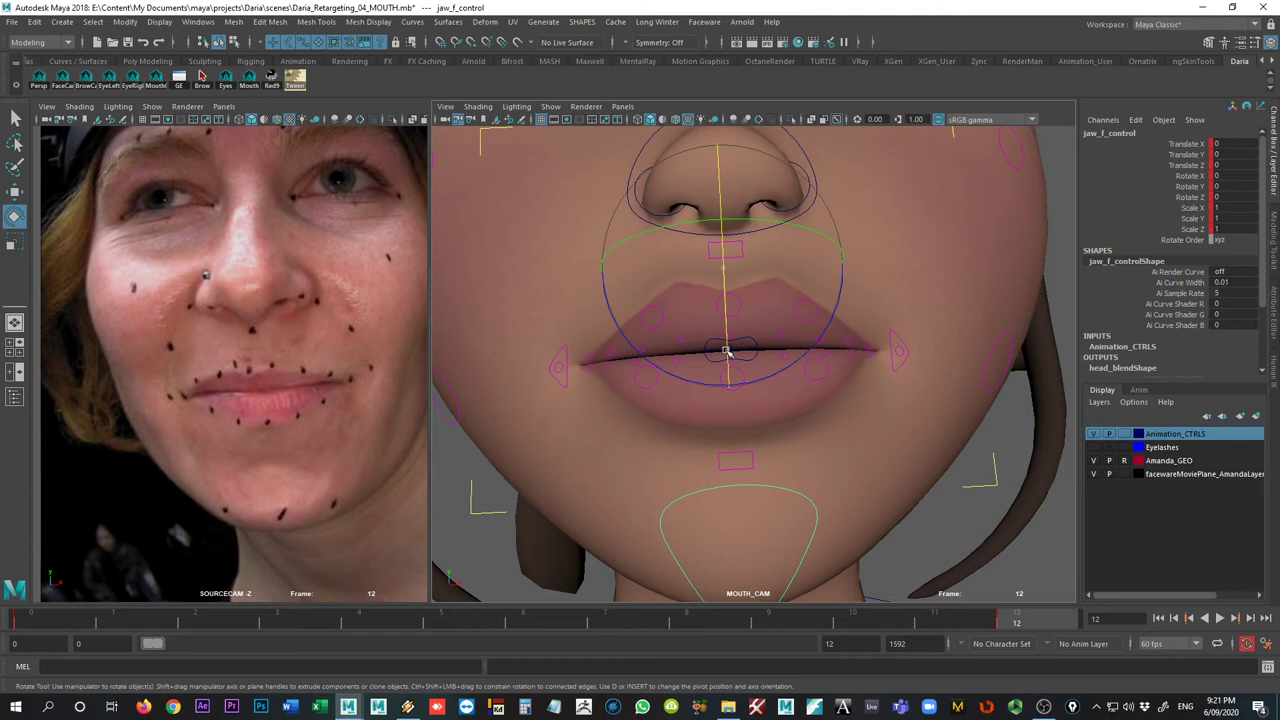
left_click_drag(727, 355, 730, 352)
key("s")
key("ctrl+z")
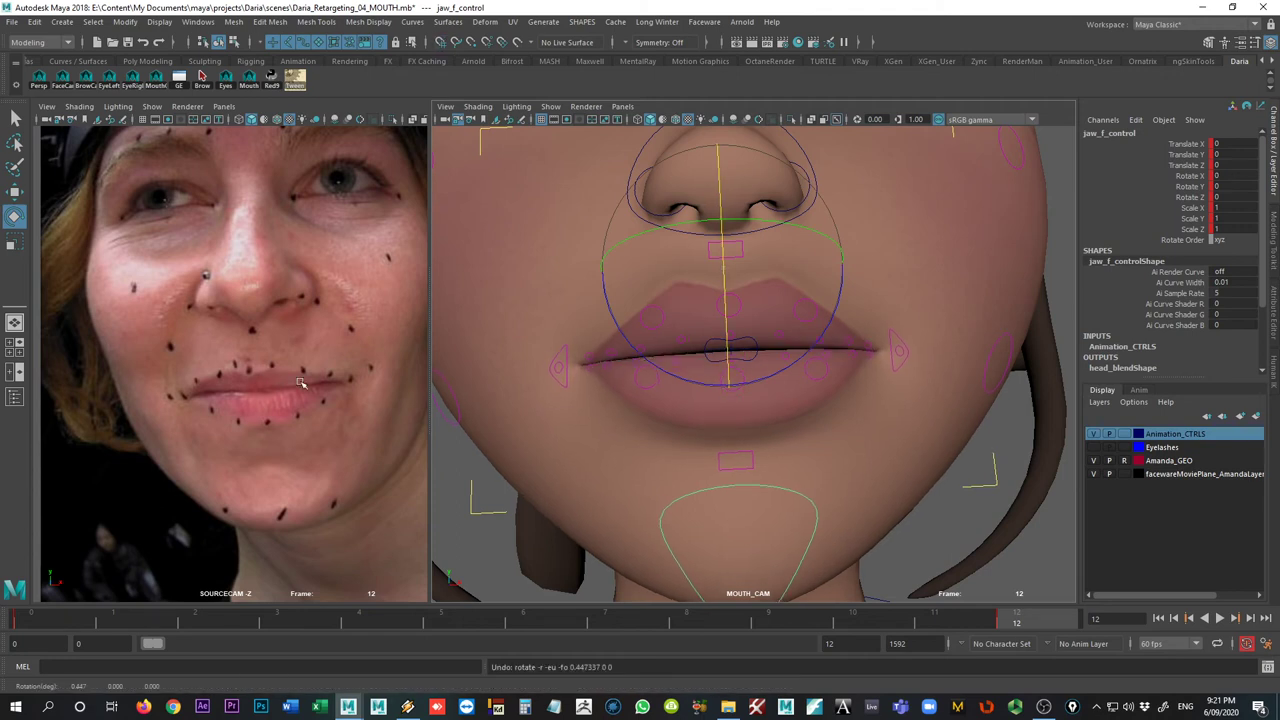
- Compare the mouth and jaw in the footage and on the rig at frames 0 and 12
key("comma")
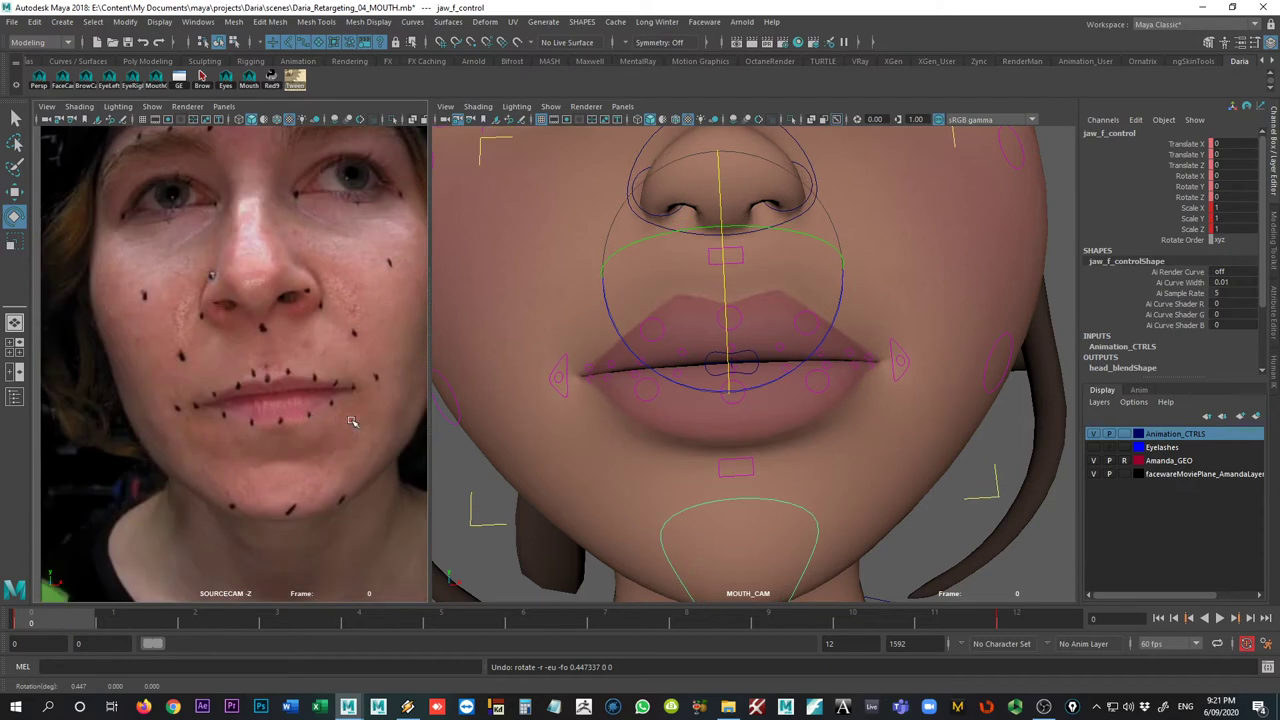
key("period")
key("comma")
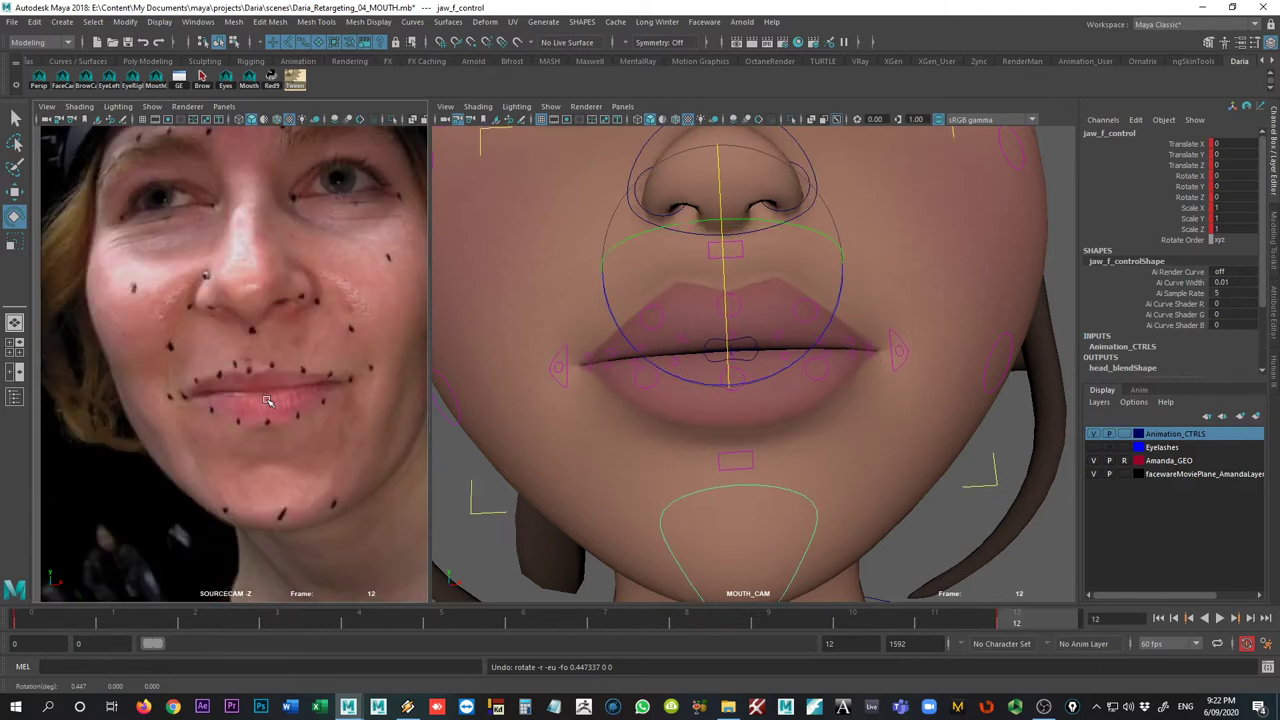
middle_click(879, 252)
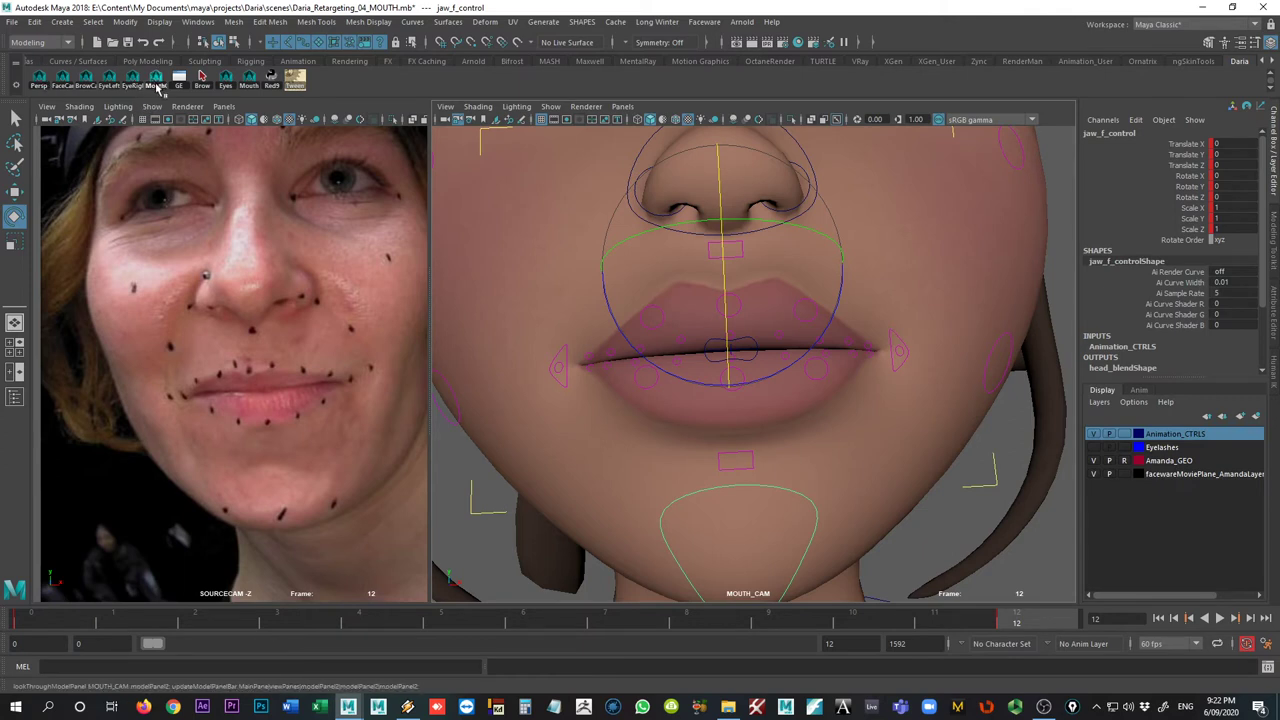
- Look through FACECAM, try moving L_cheek_f_control upward and inward at frame 12, and undo the moves
left_click(62, 80)
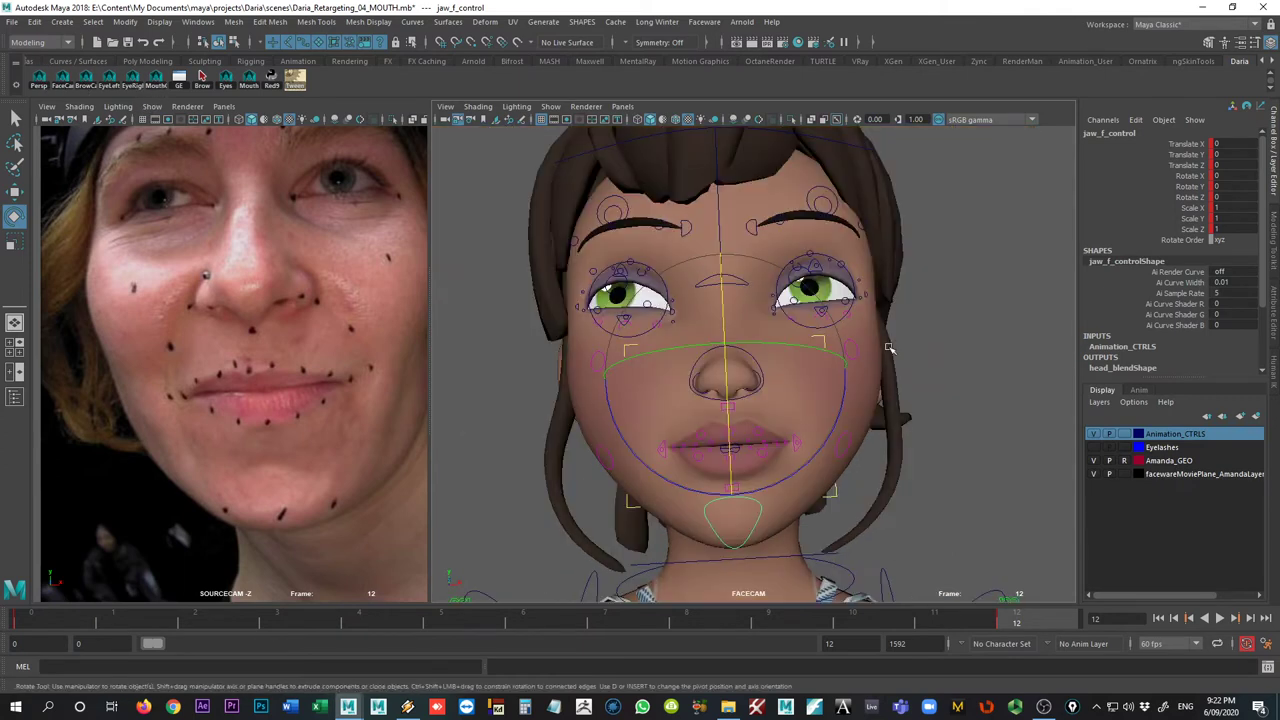
left_click(953, 348)
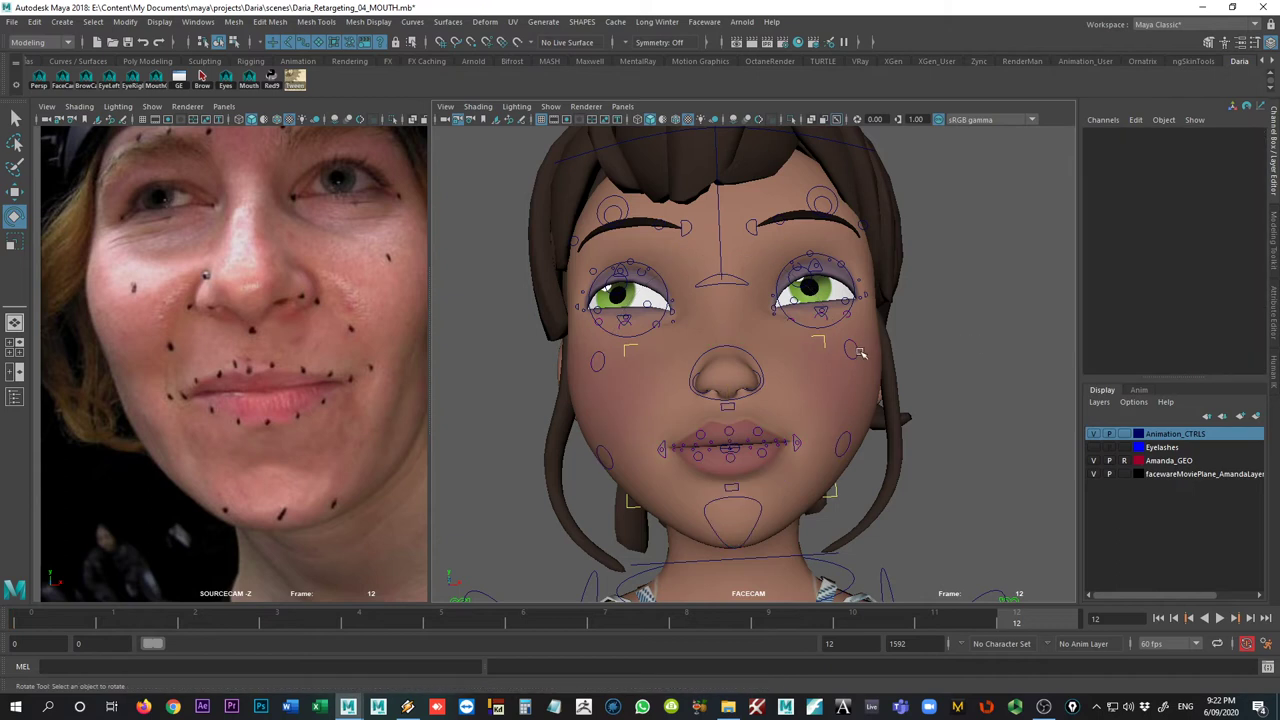
left_click(842, 440)
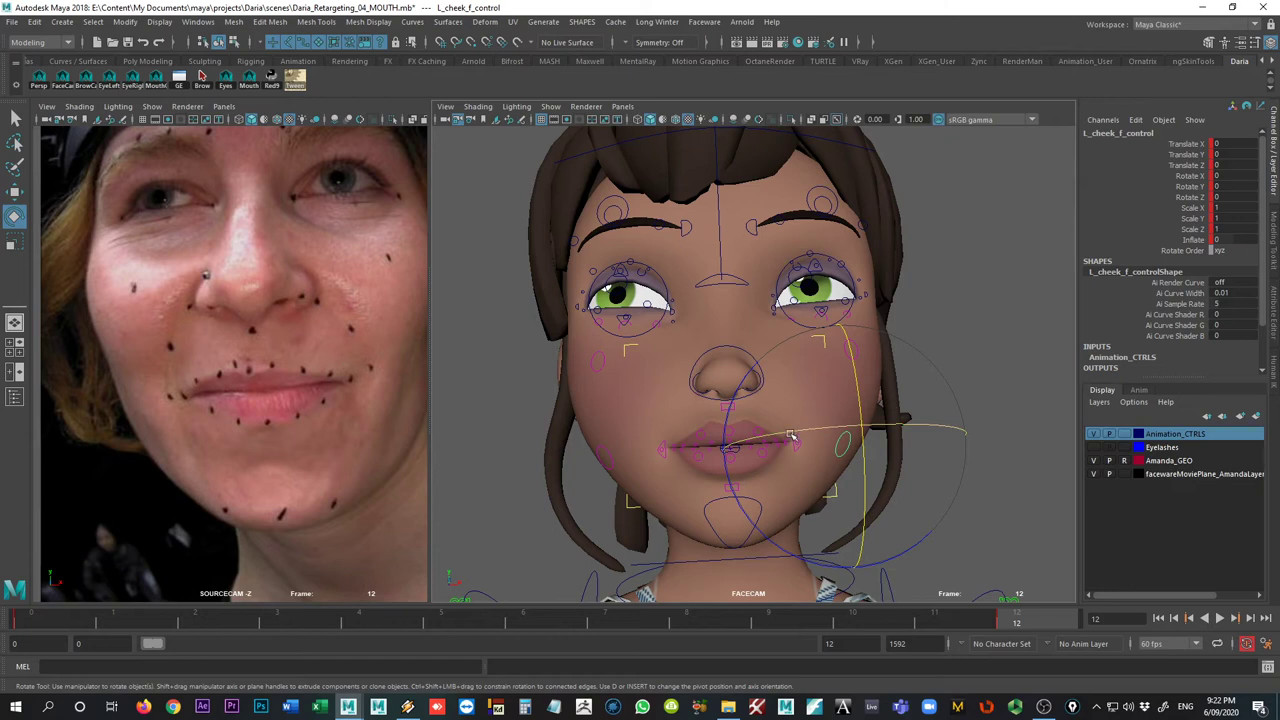
key("w")
left_click_drag(842, 425, 842, 400)
key("ctrl+z")
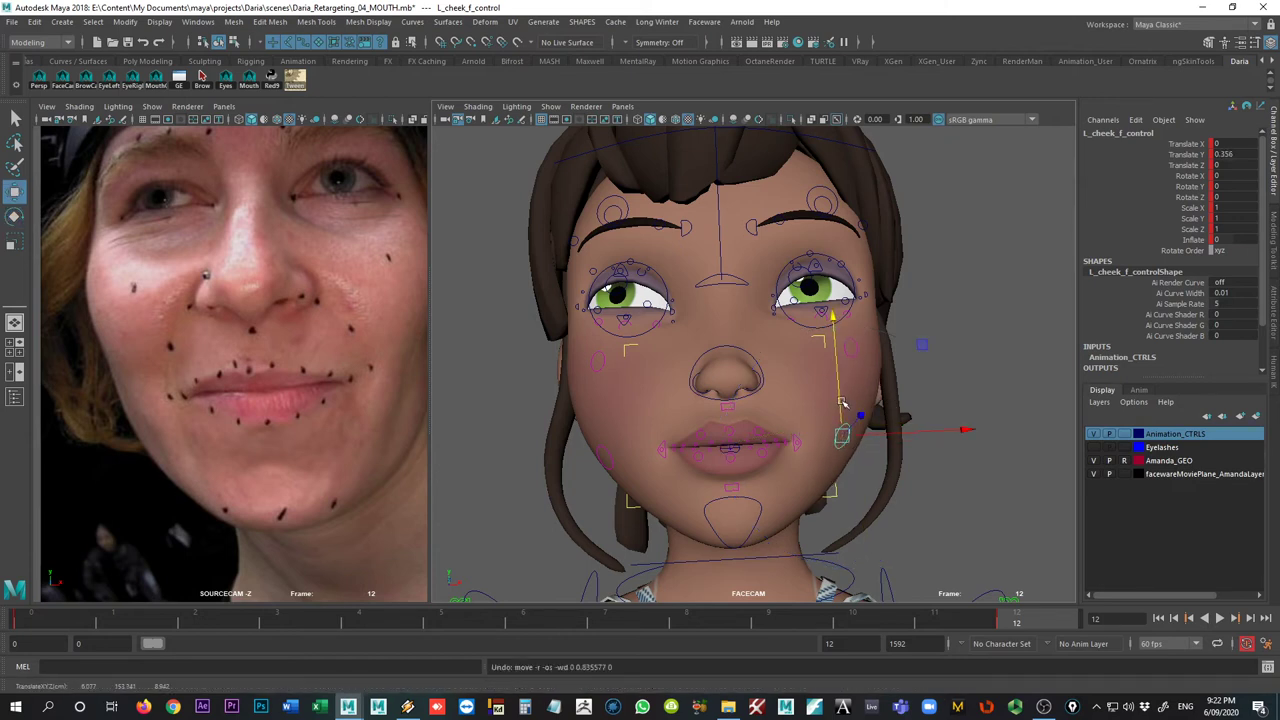
left_click_drag(841, 443, 833, 441)
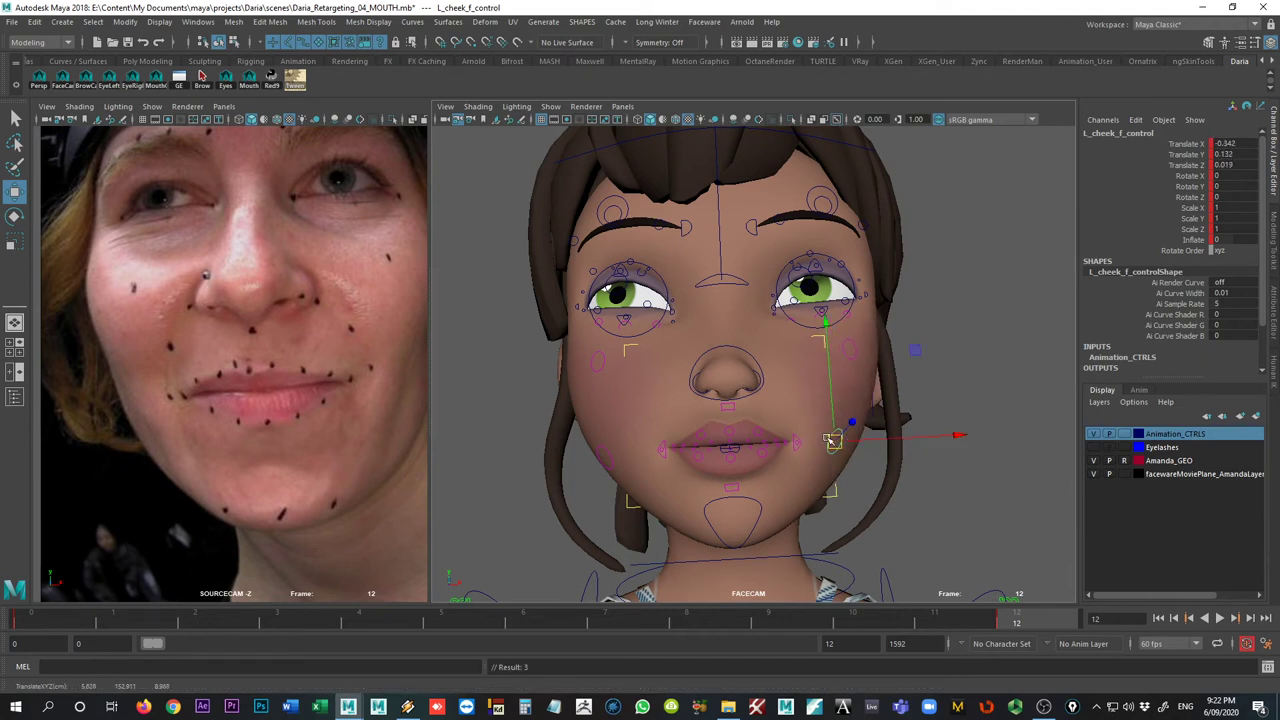
key("ctrl+z")
- Compare the cheek in the source footage at frames 0 and 12 with the whole face in frame
key("comma")
key("period")
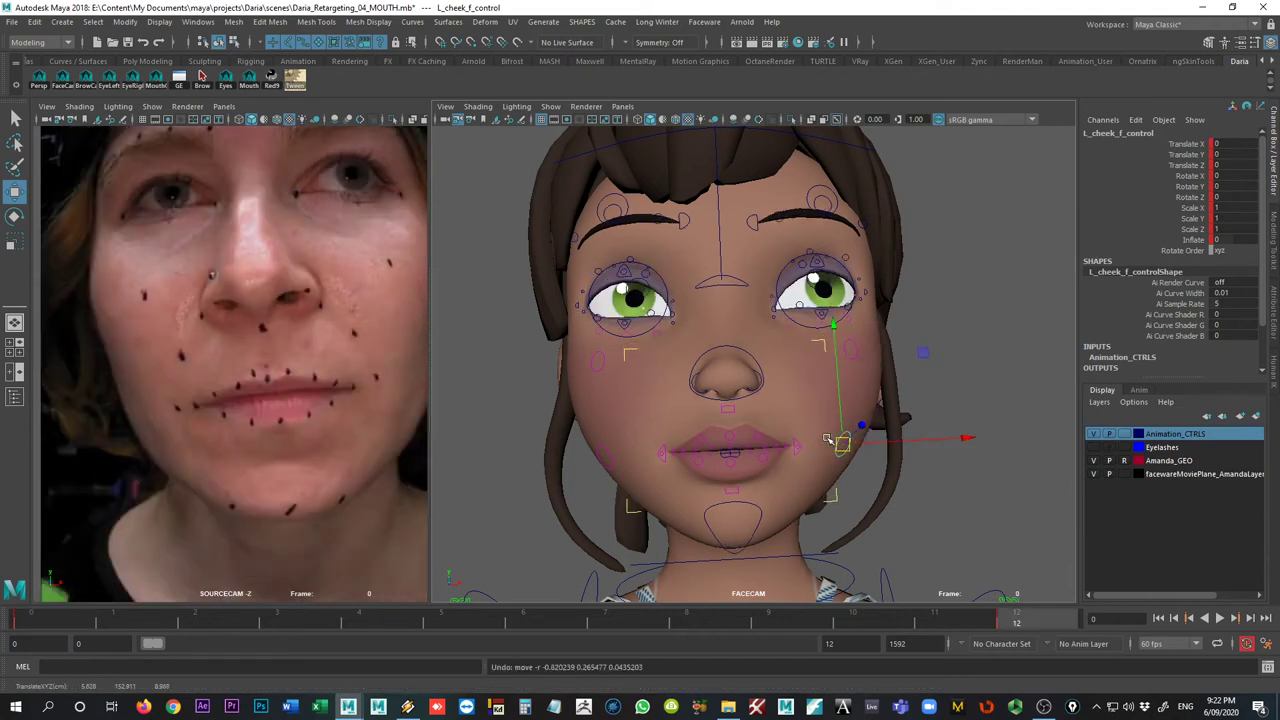
key("comma")
middle_click_drag(369, 419, 320, 419, "alt")
key("period")
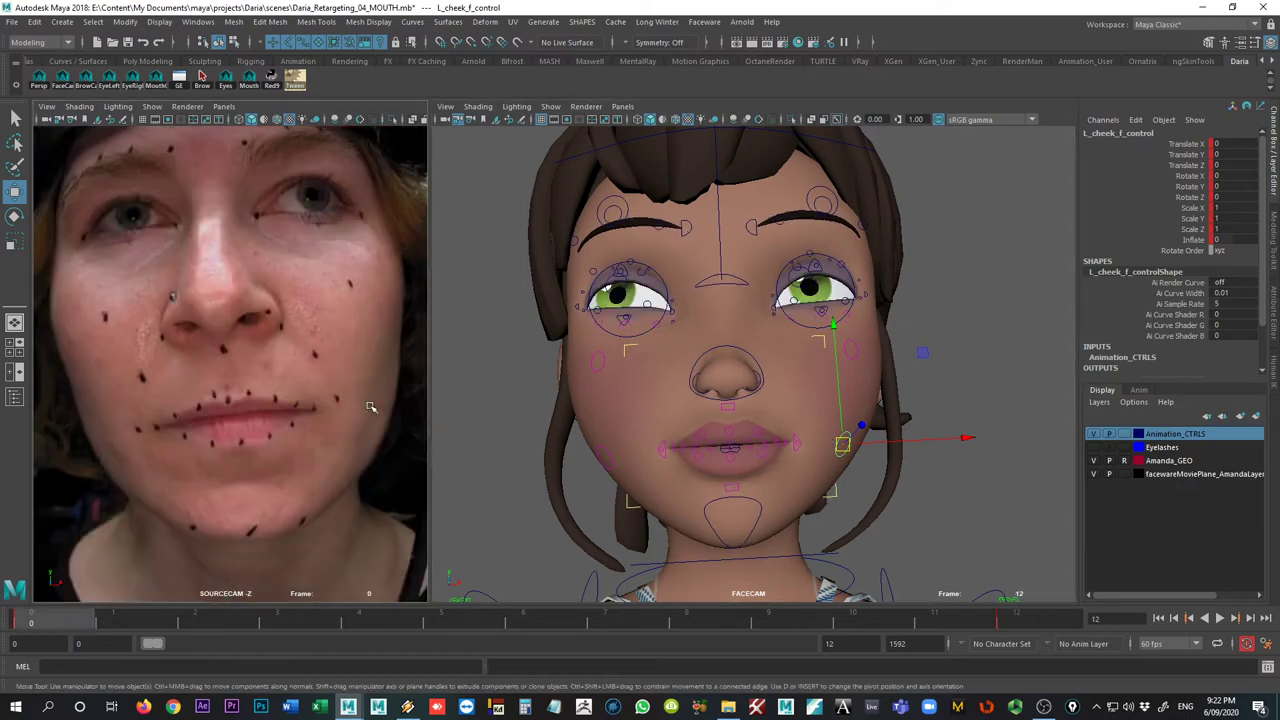
key("comma")
- Try moving L_cheek_f_control to Translate X -0.229 and Translate Y 0.464 at frame 0, and undo the moves
left_click_drag(845, 388, 846, 370)
left_click_drag(906, 425, 891, 428)
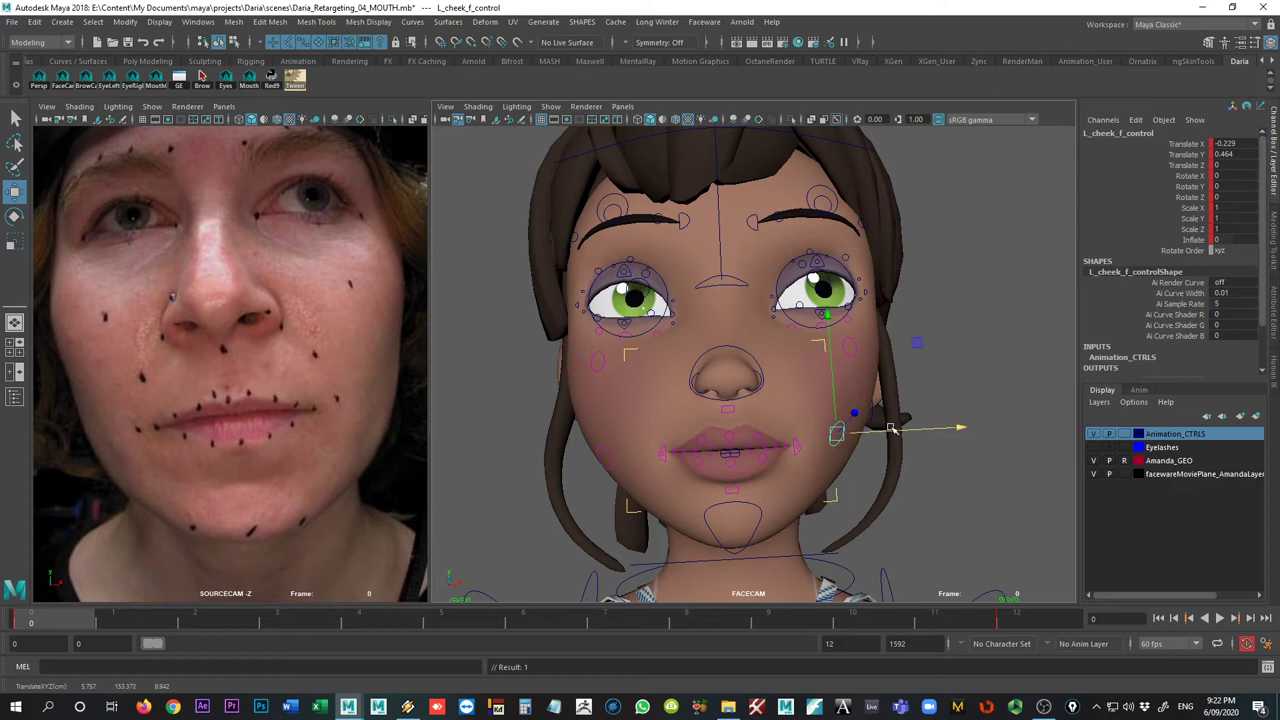
key("ctrl+z")
key("ctrl+z")
key("ctrl+z")
key("ctrl+z")
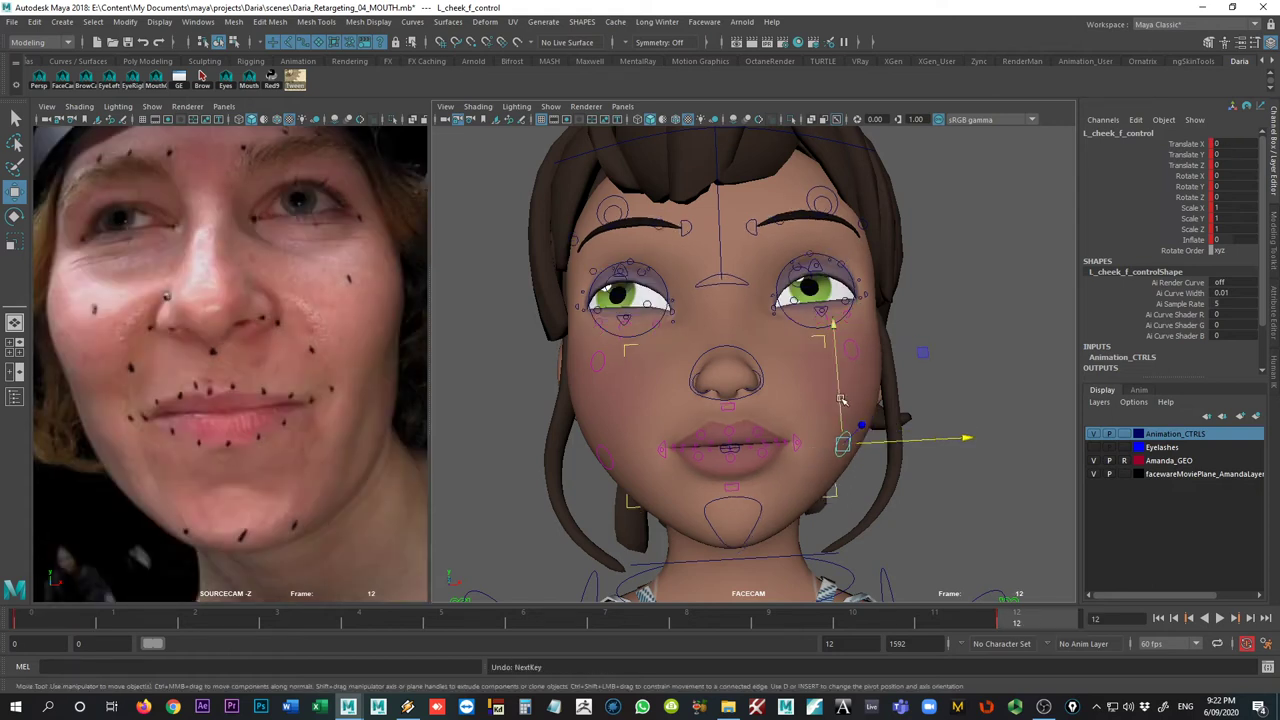
- Move L_cheek_f_control upward and inward at frame 12, and compare the cheek with frame 0
left_click_drag(841, 399, 848, 376)
left_click_drag(893, 428, 880, 428)
key("comma")
key("period")
key("comma")
key("period")
key("comma")
key("period")
key("comma")
key("period")
key("comma")
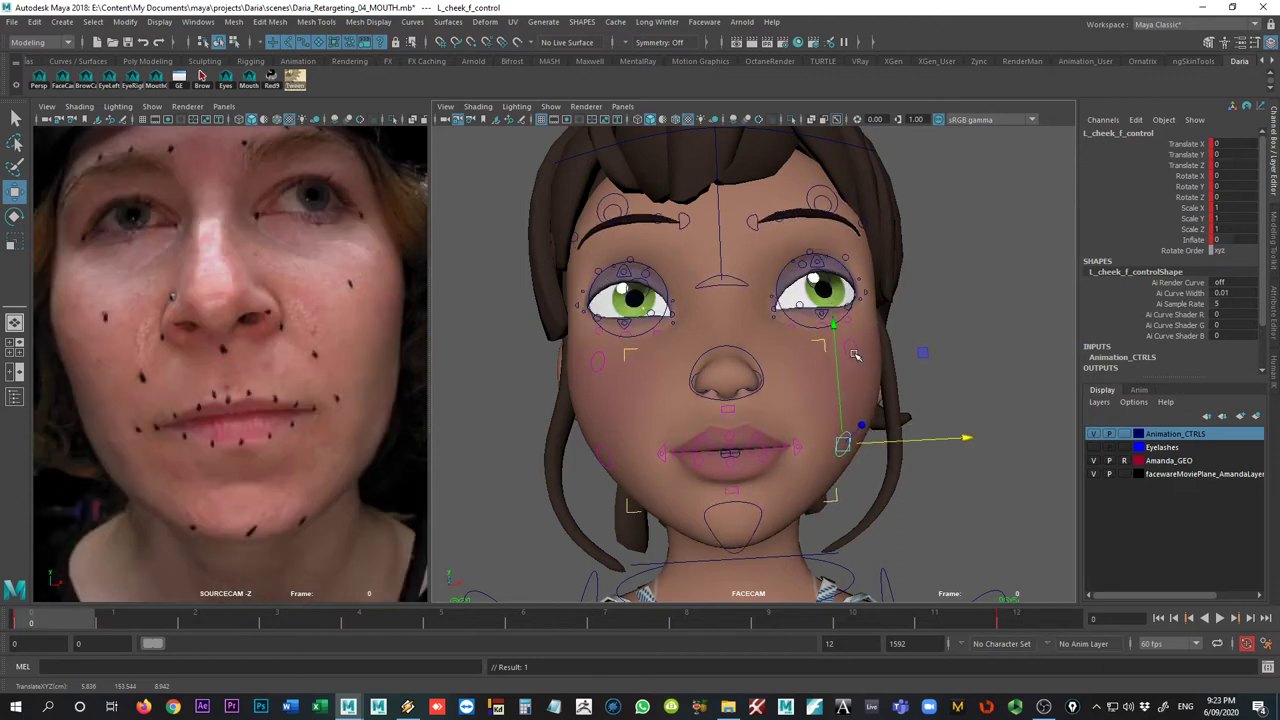
- Move L_cheek_up_f_control to a Translate Y of -0.032 at frame 12
left_click(856, 356)
left_click(854, 355)
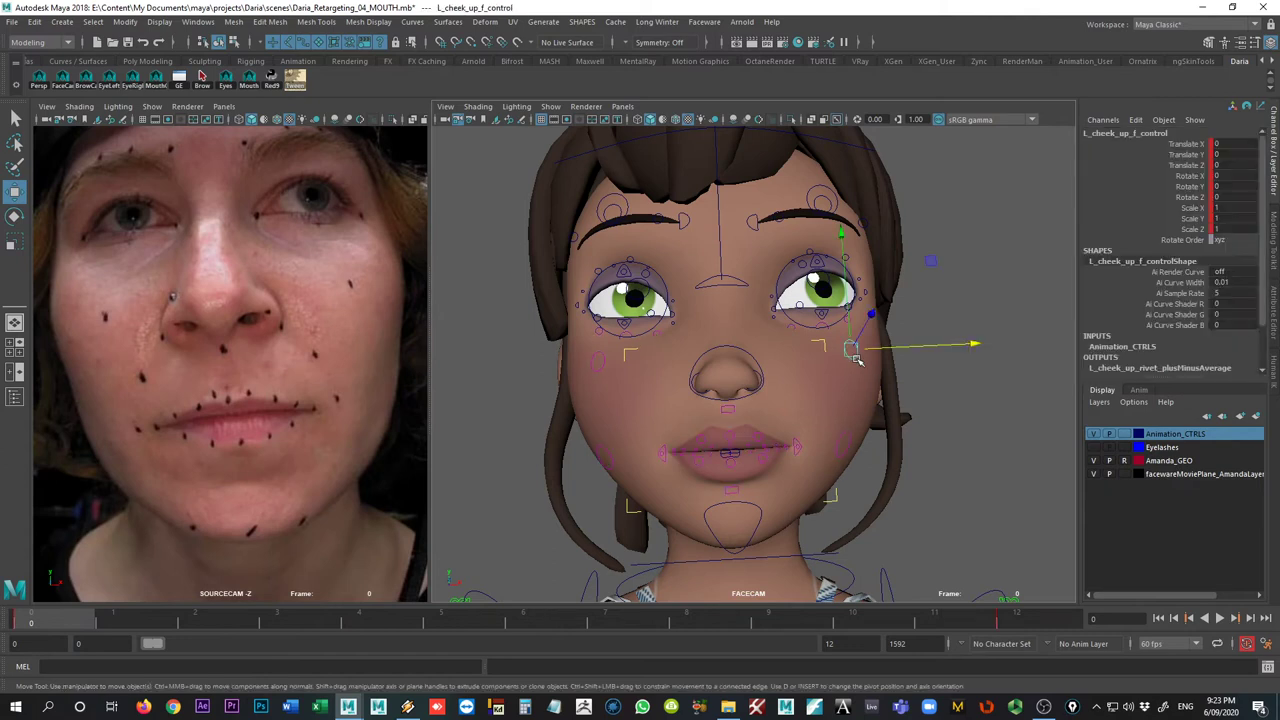
key("period")
left_click_drag(852, 318, 846, 322)
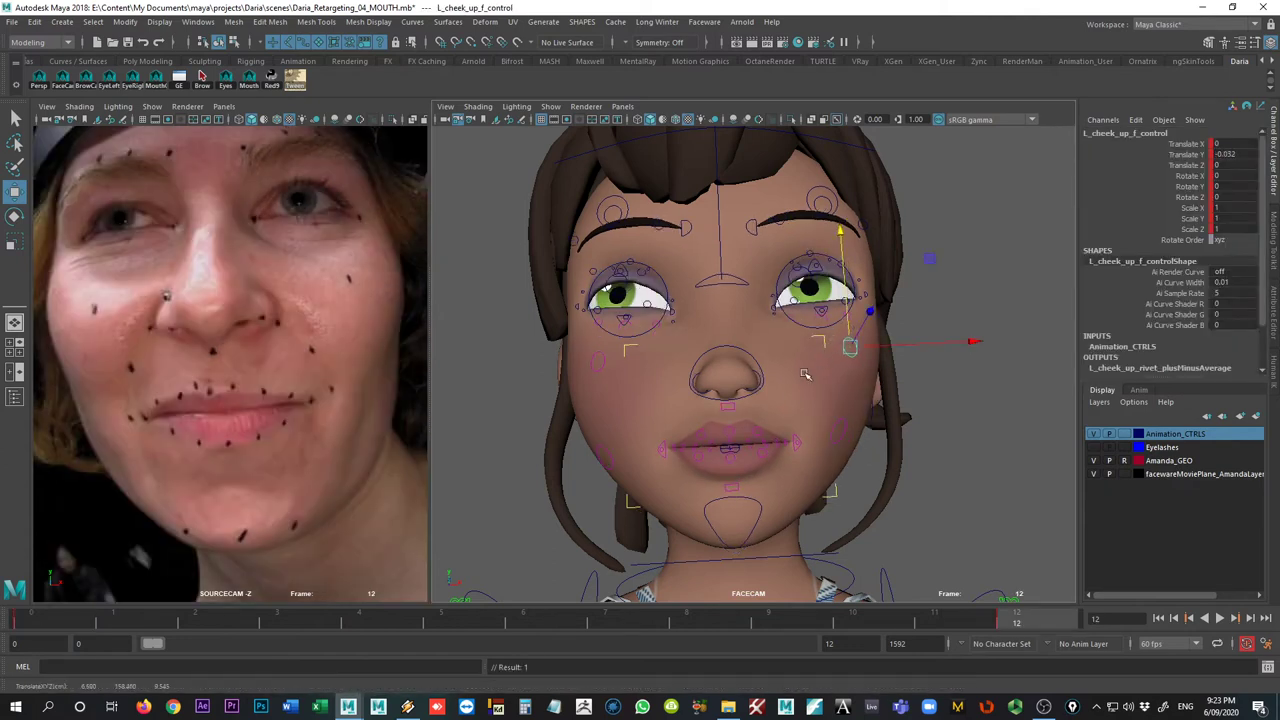
- Flip repeatedly between frames 0 and 12 to compare the rig's cheek movement with the source footage
key("comma")
key("period")
key("comma")
key("period")
key("comma")
key("period")
key("comma")
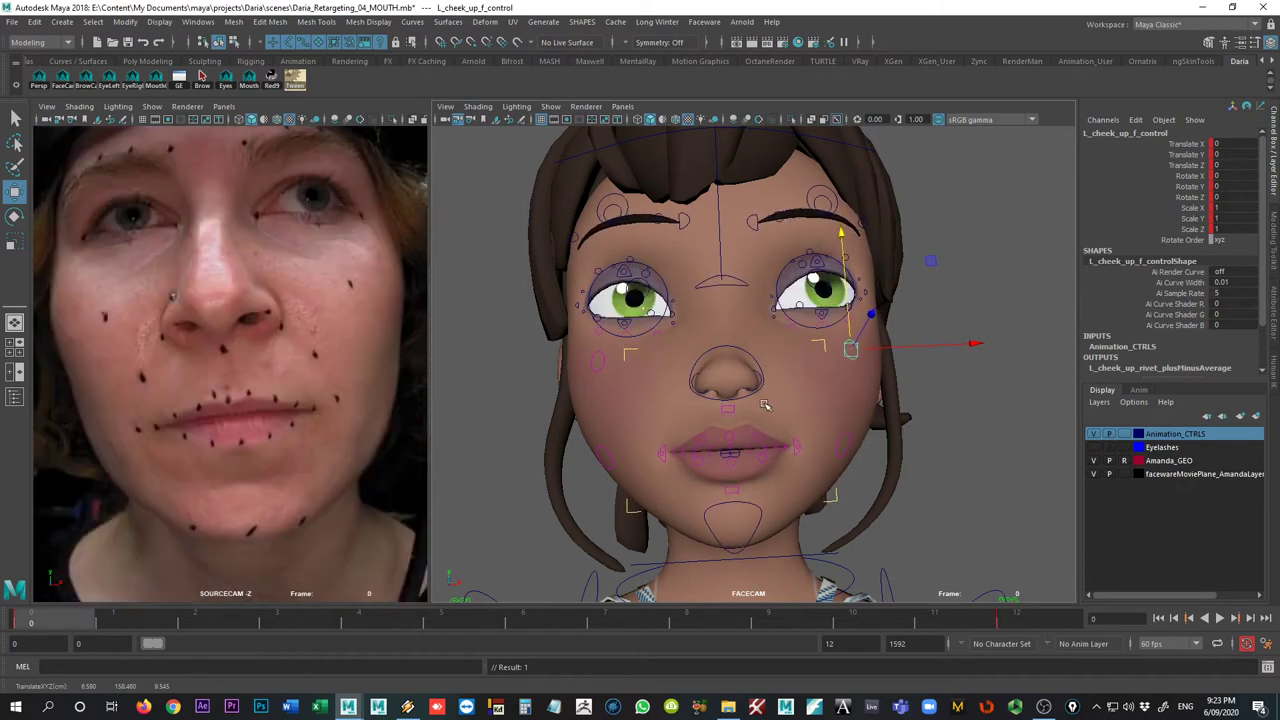
key("period")
key("comma")
key("period")
key("comma")
key("period")
key("comma")
key("period")
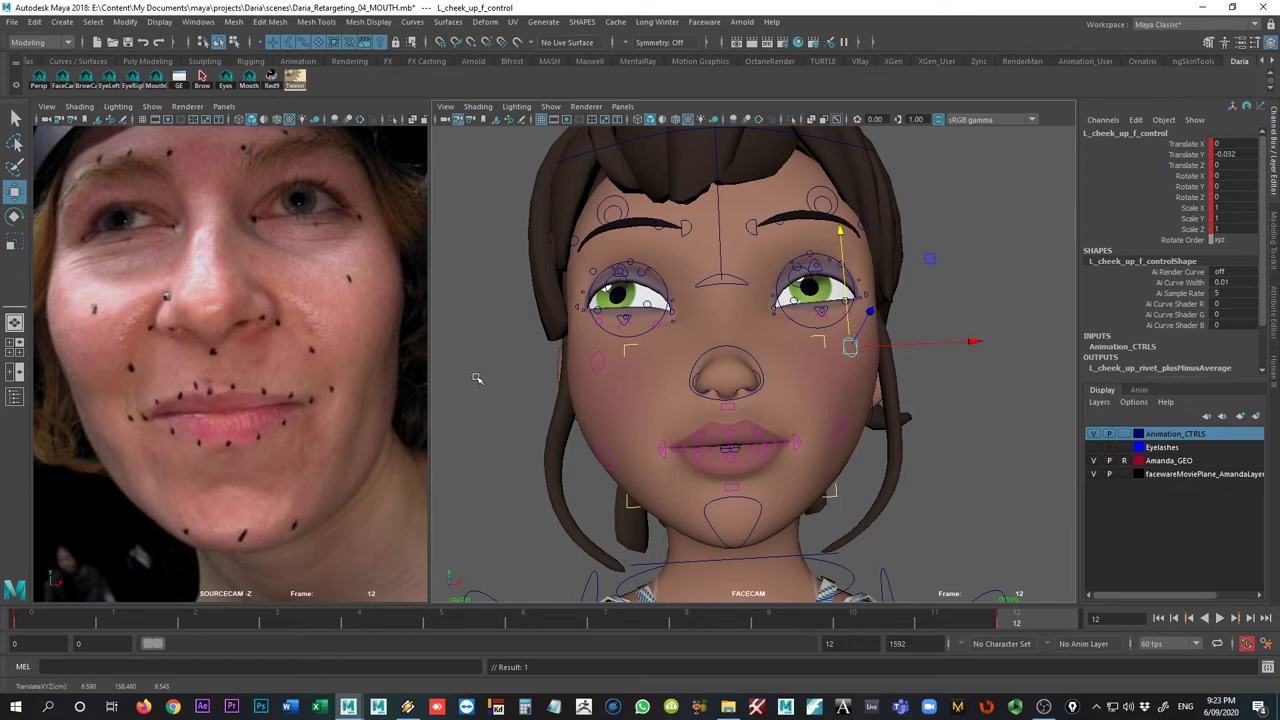
- Switch to Faceware Retargeter, check the Amanda_Cheeks face group alongside the others, and move the window aside
key("alt+Tab")
left_click_drag(890, 160, 814, 134)
left_click(784, 259)
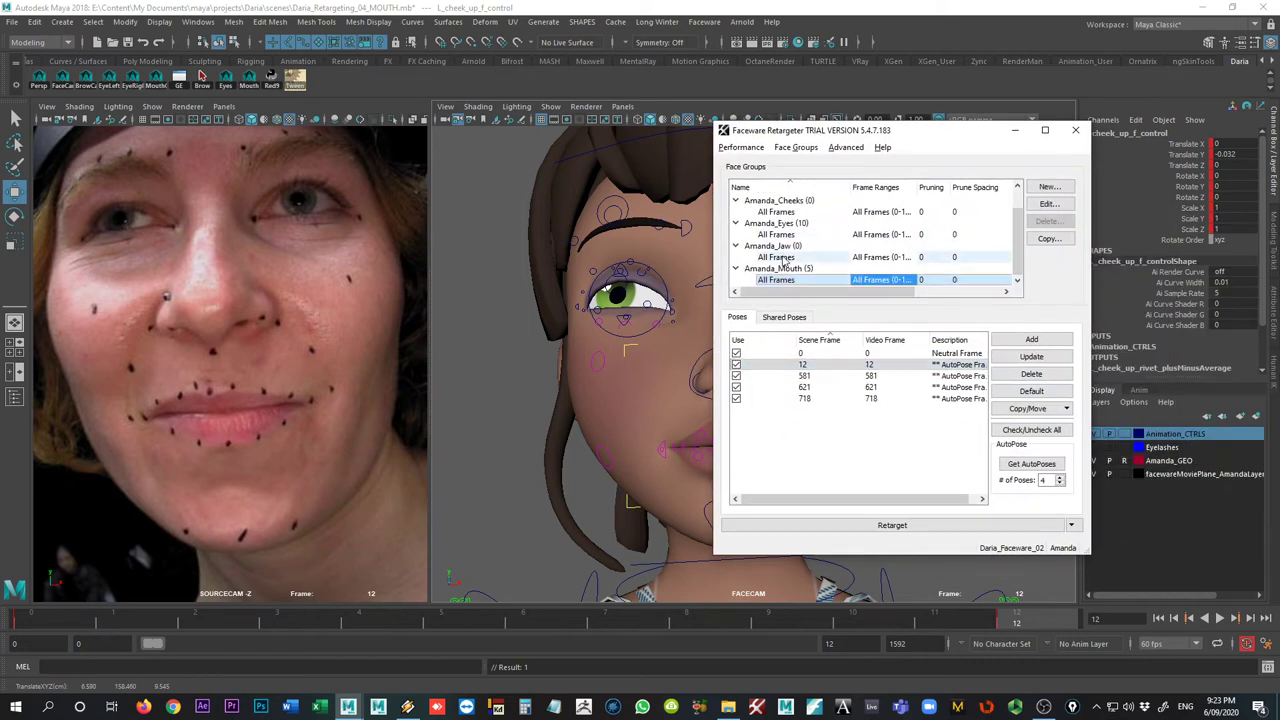
left_click(785, 202)
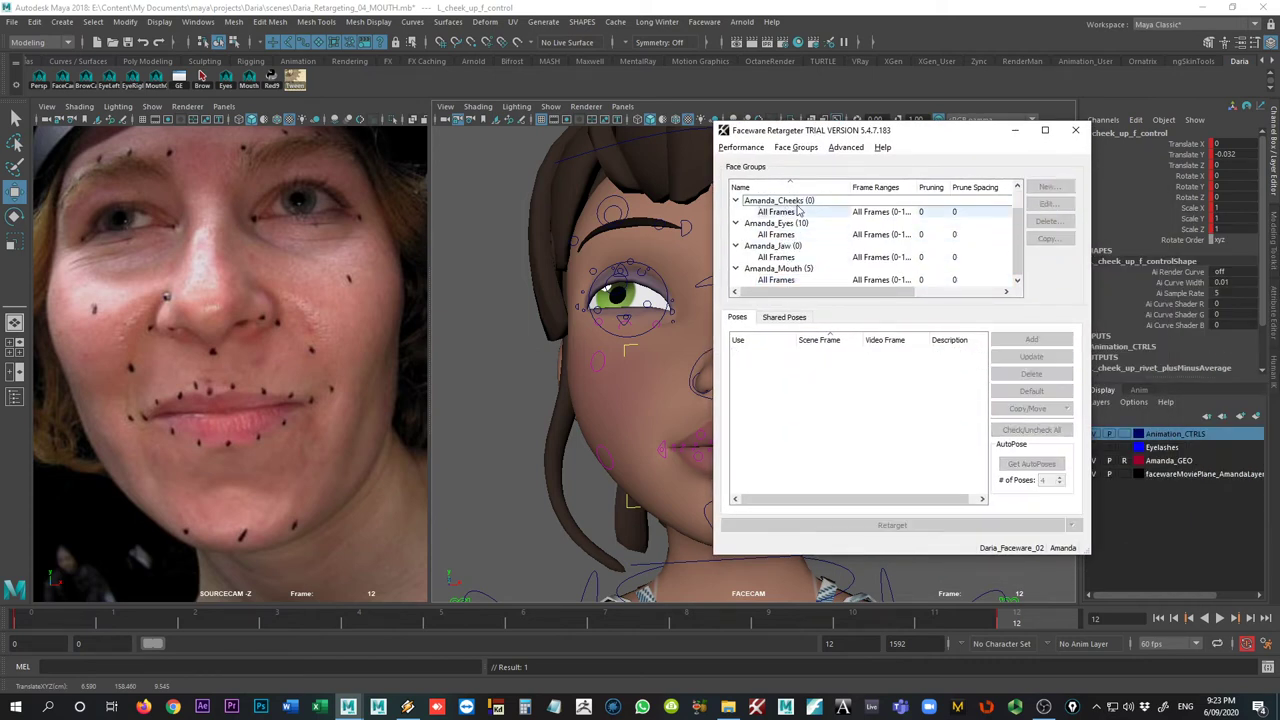
left_click_drag(822, 133, 1279, 175)
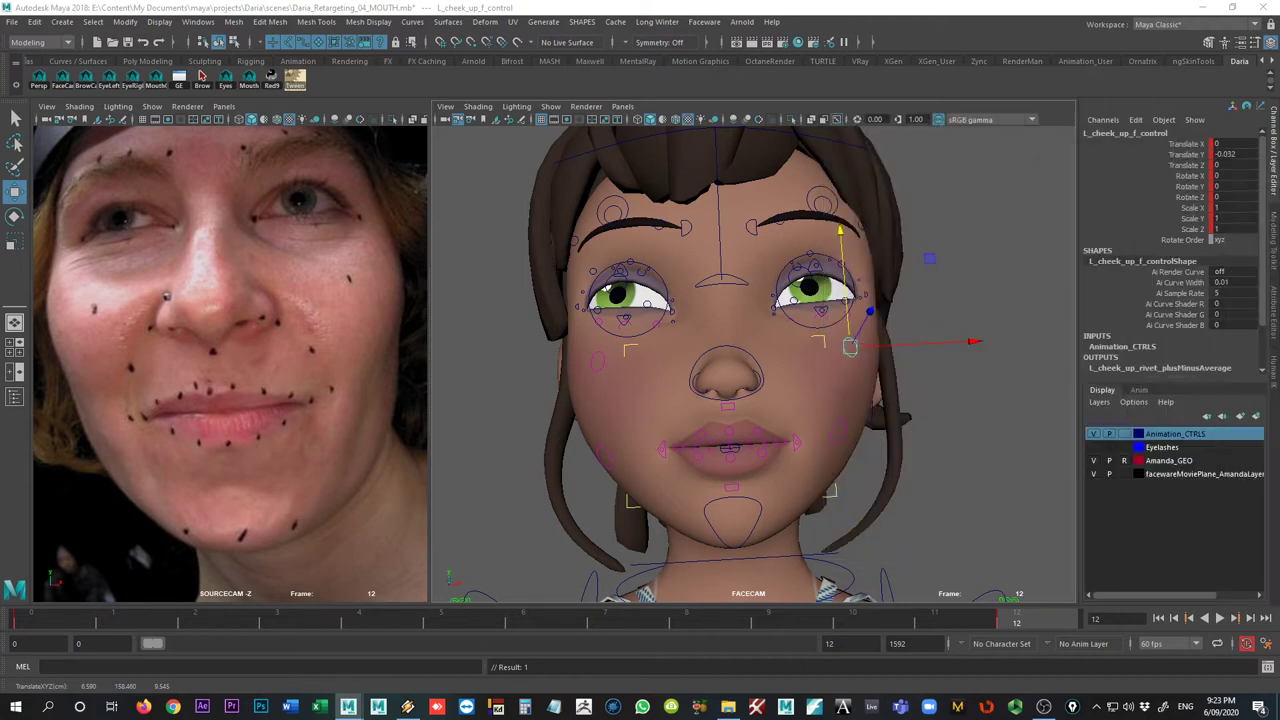
- Inspect the nose controls by selecting M_nose_f_control and L_nose_f_control
left_click(752, 384)
left_click(703, 397)
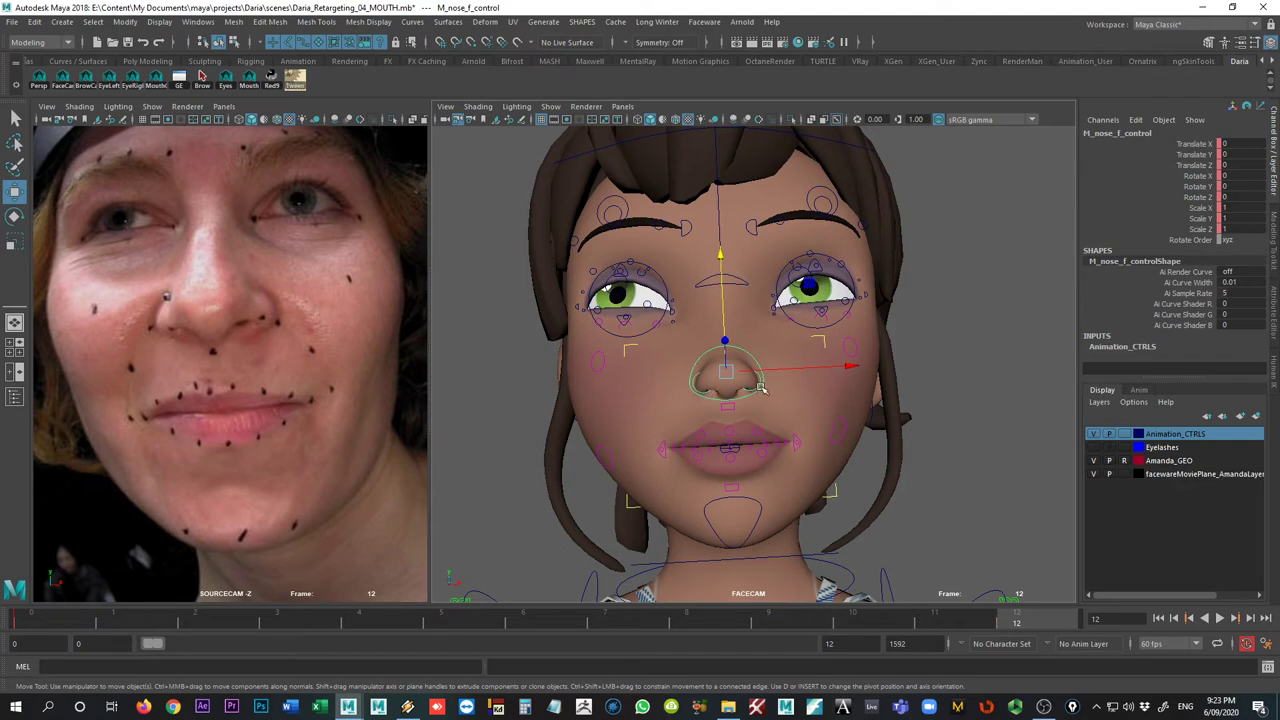
left_click(978, 361)
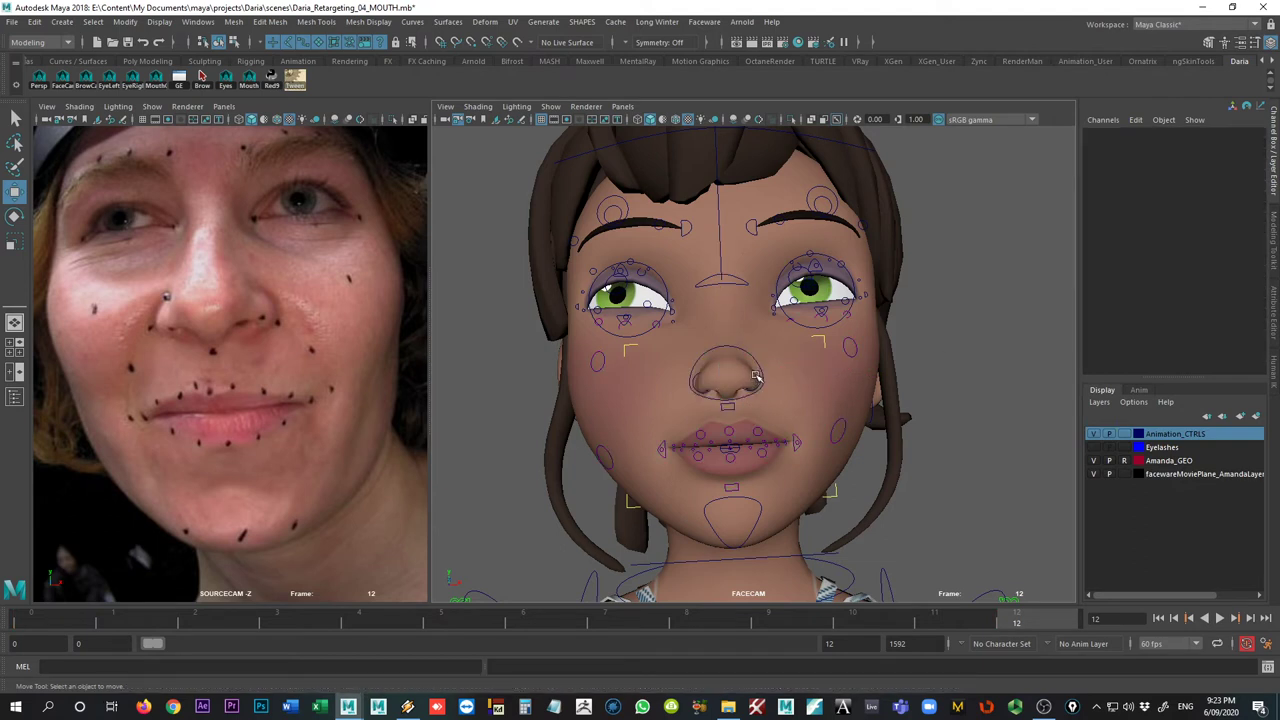
left_click(755, 378)
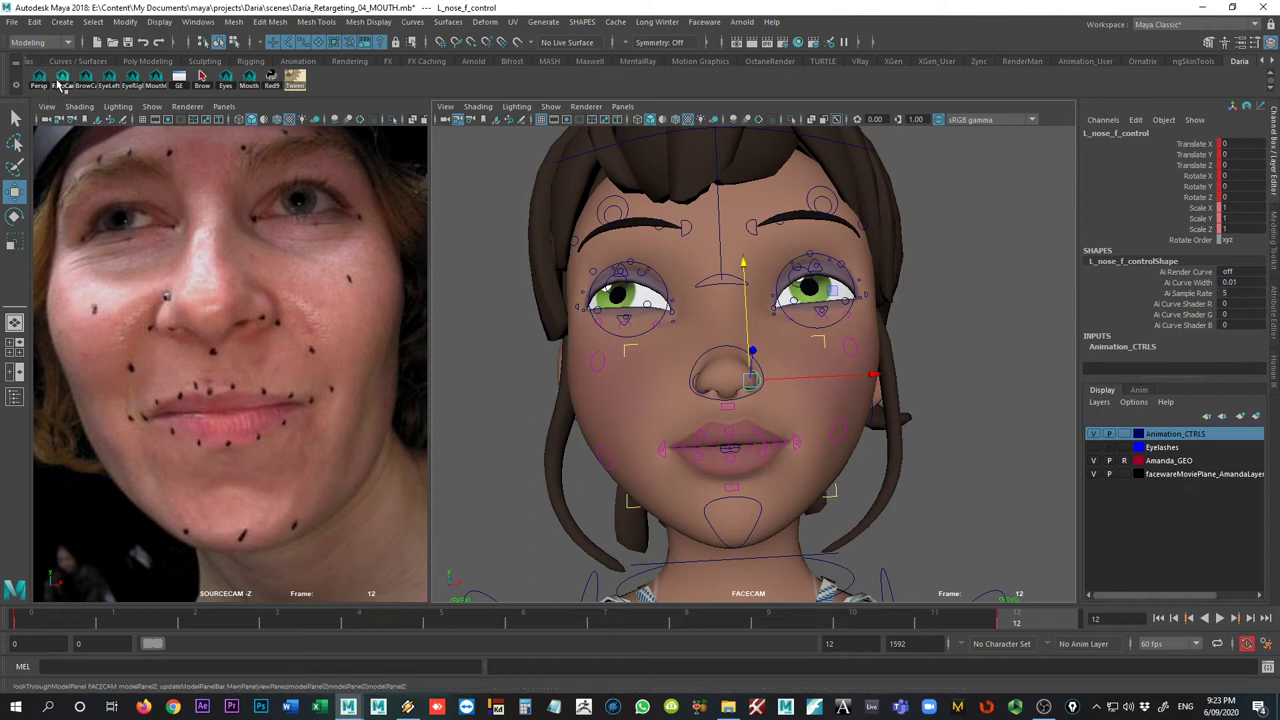
- Undo the moves of L_cheek_up_f_control and L_cheek_f_control at frame 12
key("ctrl+z")
key("ctrl+z")
key("ctrl+z")
key("ctrl+z")
key("ctrl+z")
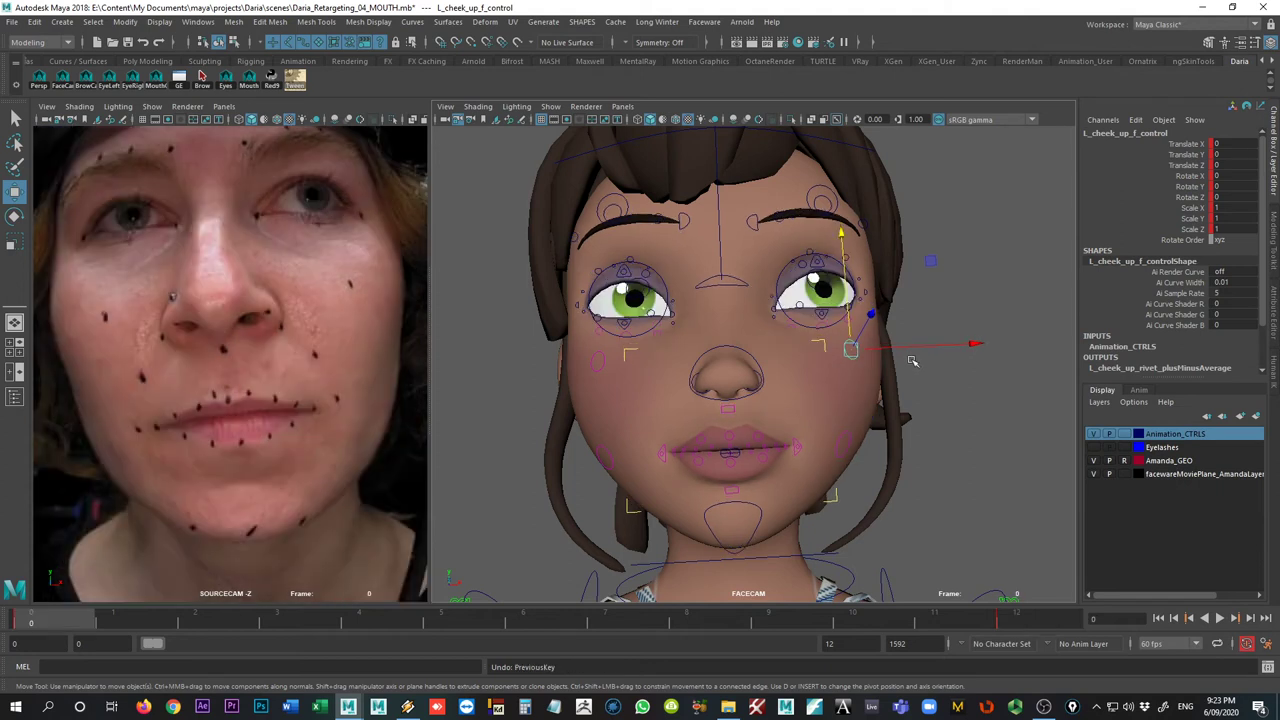
key("ctrl+z")
key("ctrl+z")
key("ctrl+z")
key("ctrl+z")
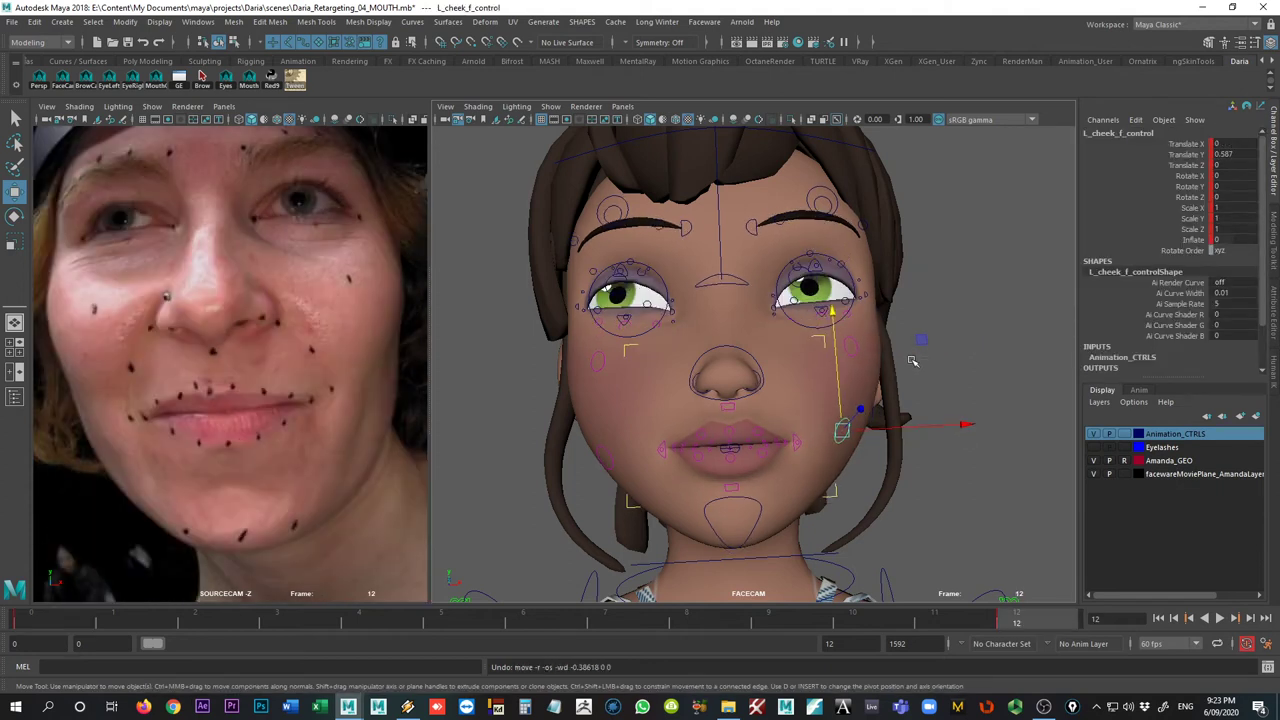
key("ctrl+z")
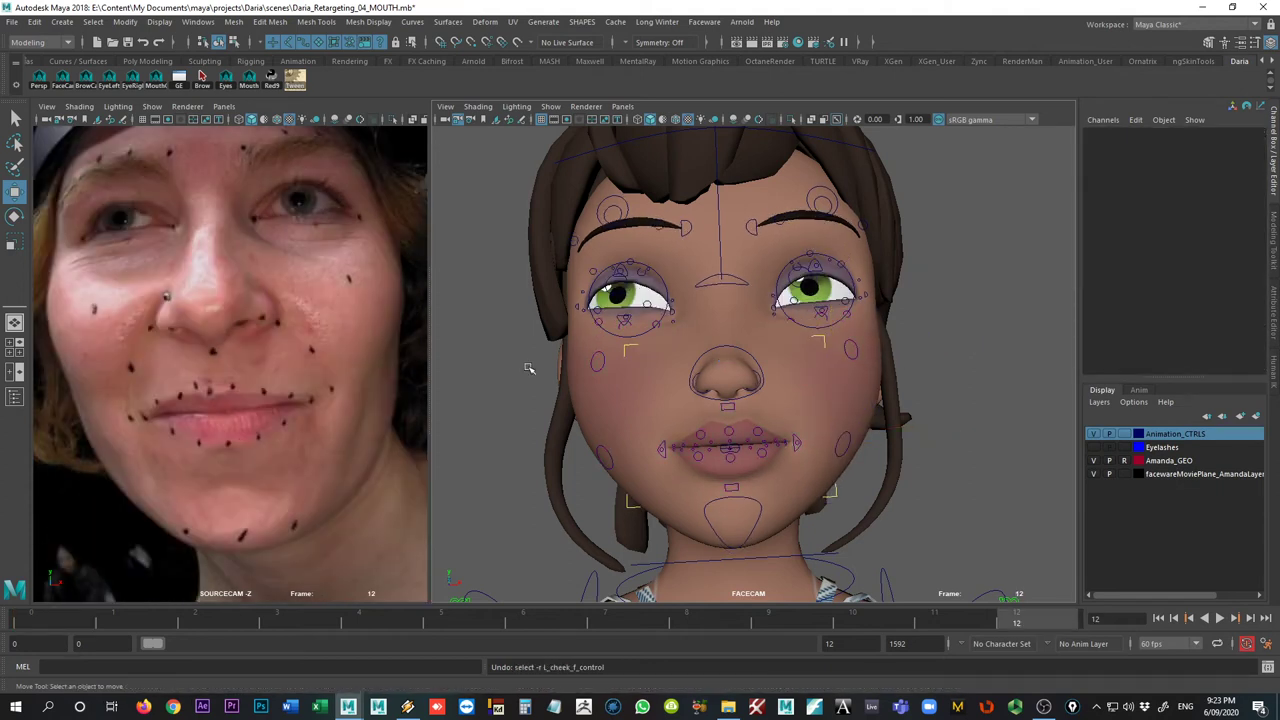
- Inspect L_cheek_f_control and L_cheek_up_f_control, and recheck the face groups in Faceware Retargeter
left_click(849, 436)
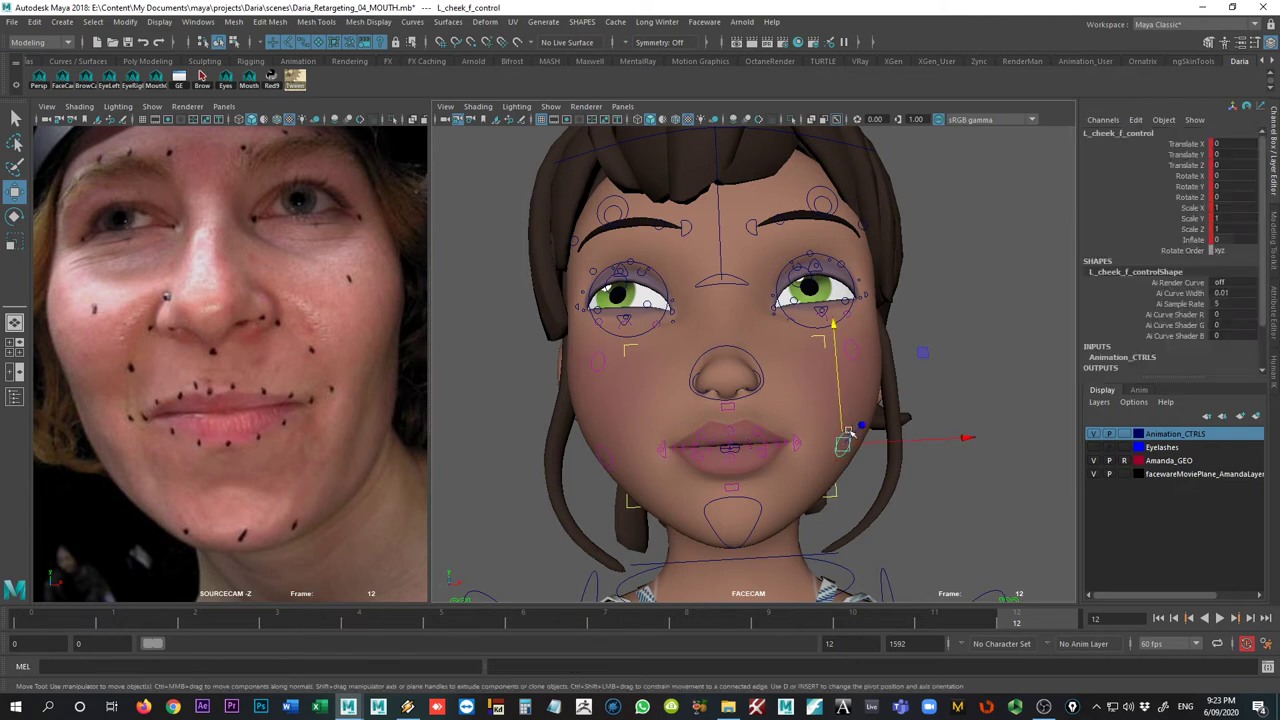
left_click(853, 358)
left_click(851, 355)
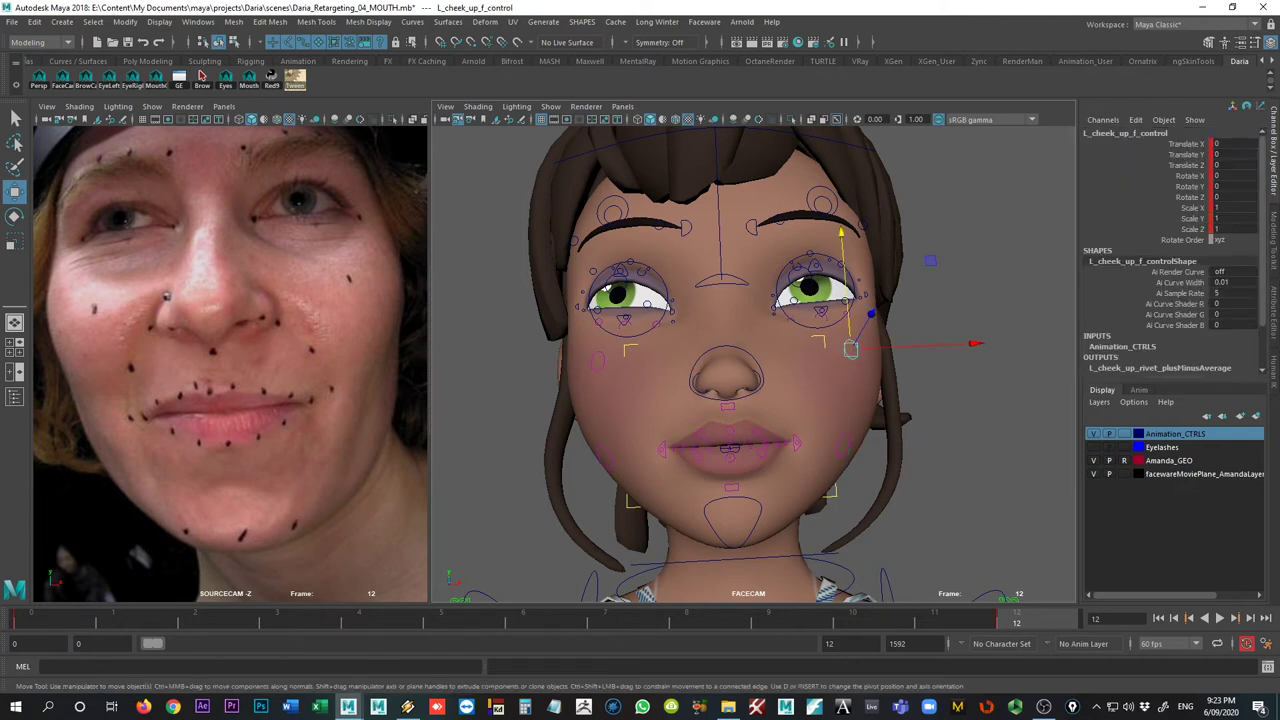
left_click_drag(1279, 216, 931, 216)
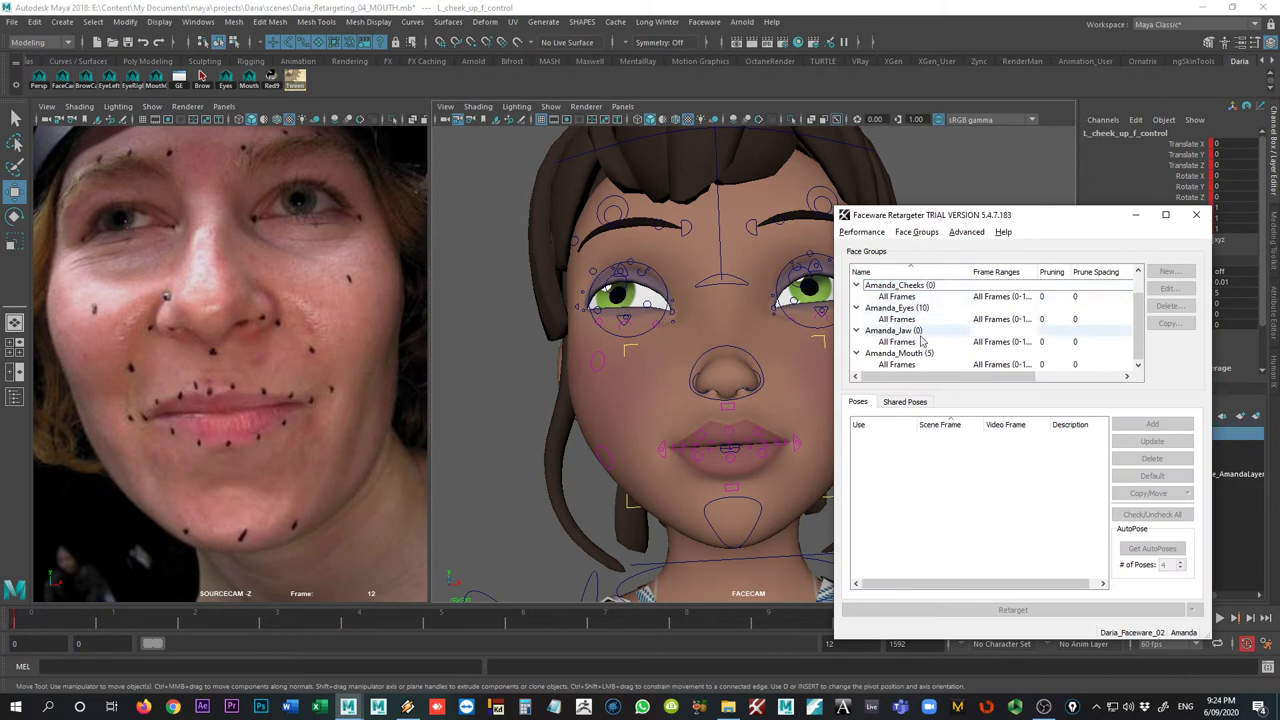
left_click_drag(914, 220, 1279, 219)
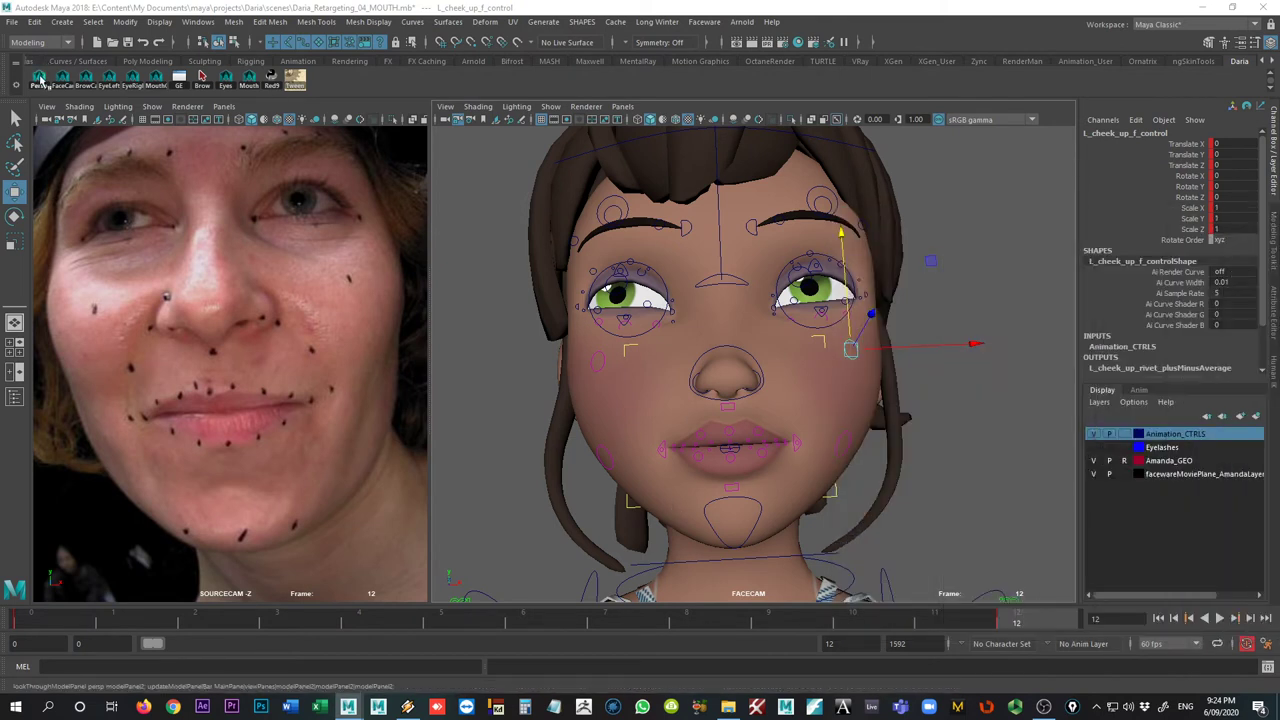
- Select M_mouth_base_f_control and look through MOUTH_CAM
left_click(819, 343)
left_click(819, 343)
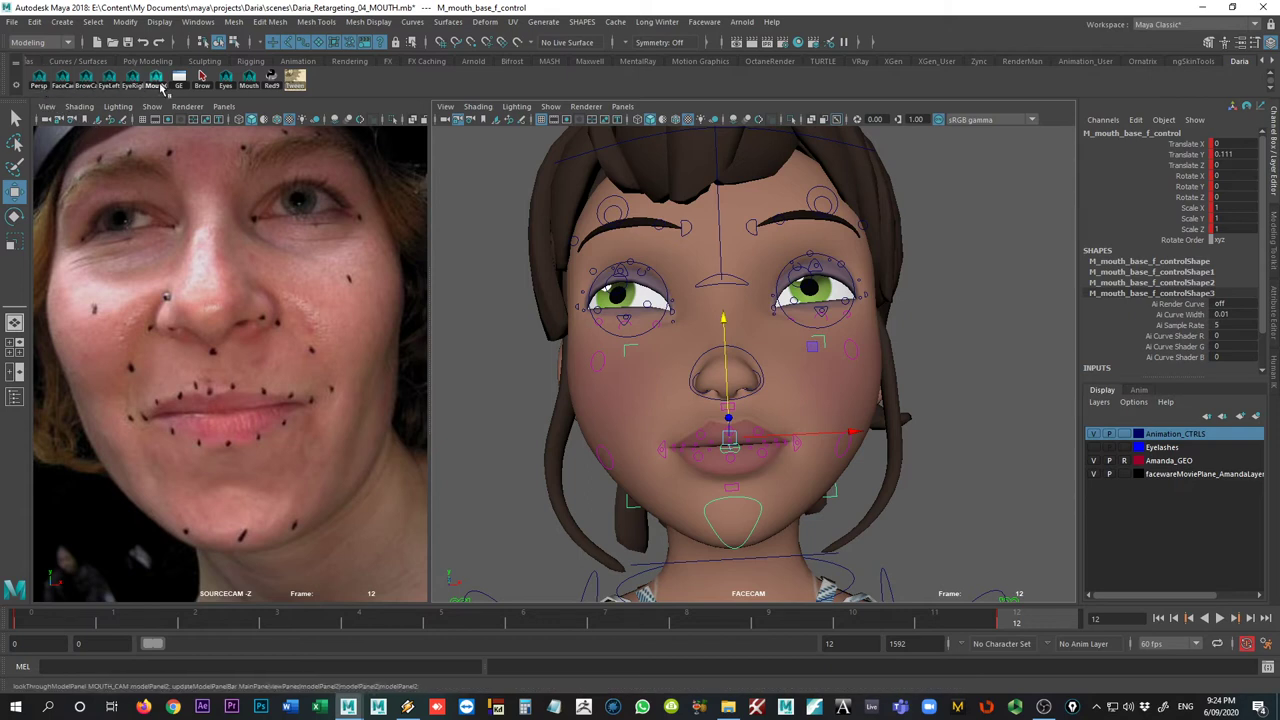
left_click(157, 86)
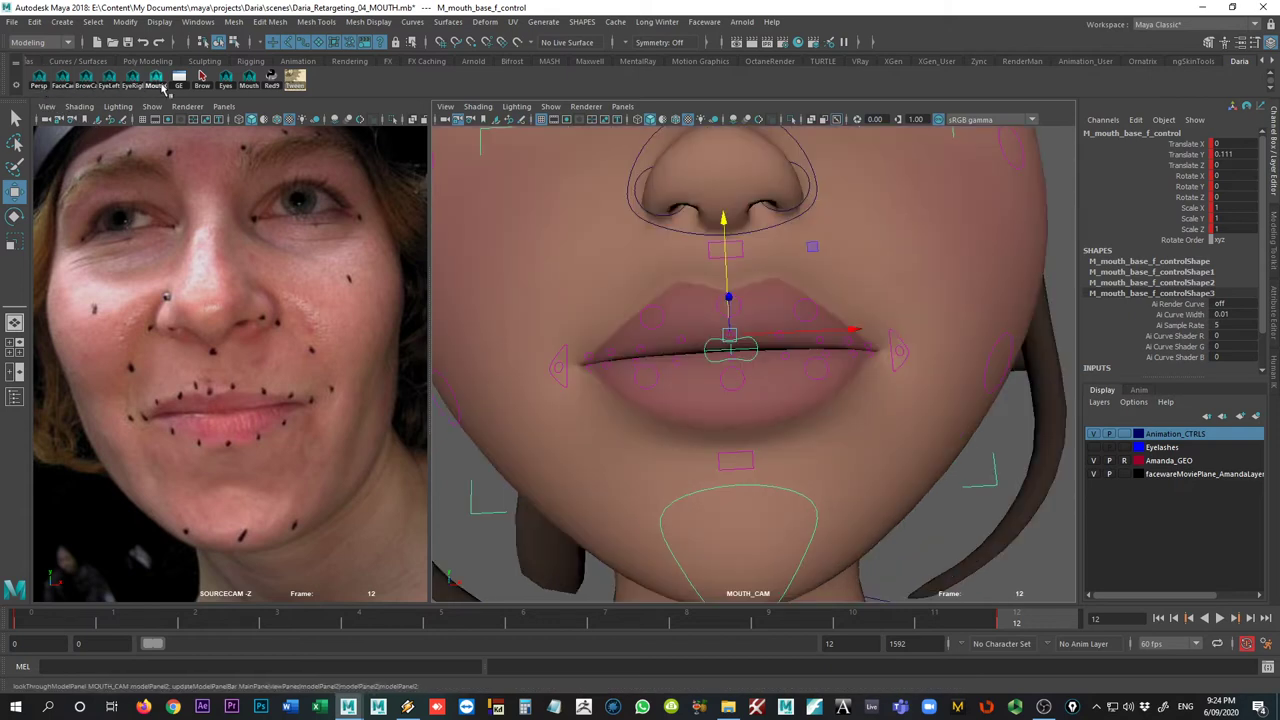
- Try raising L_emotion_f_control at the mouth corner, and undo the move
left_click(899, 343)
left_click_drag(891, 310, 885, 272)
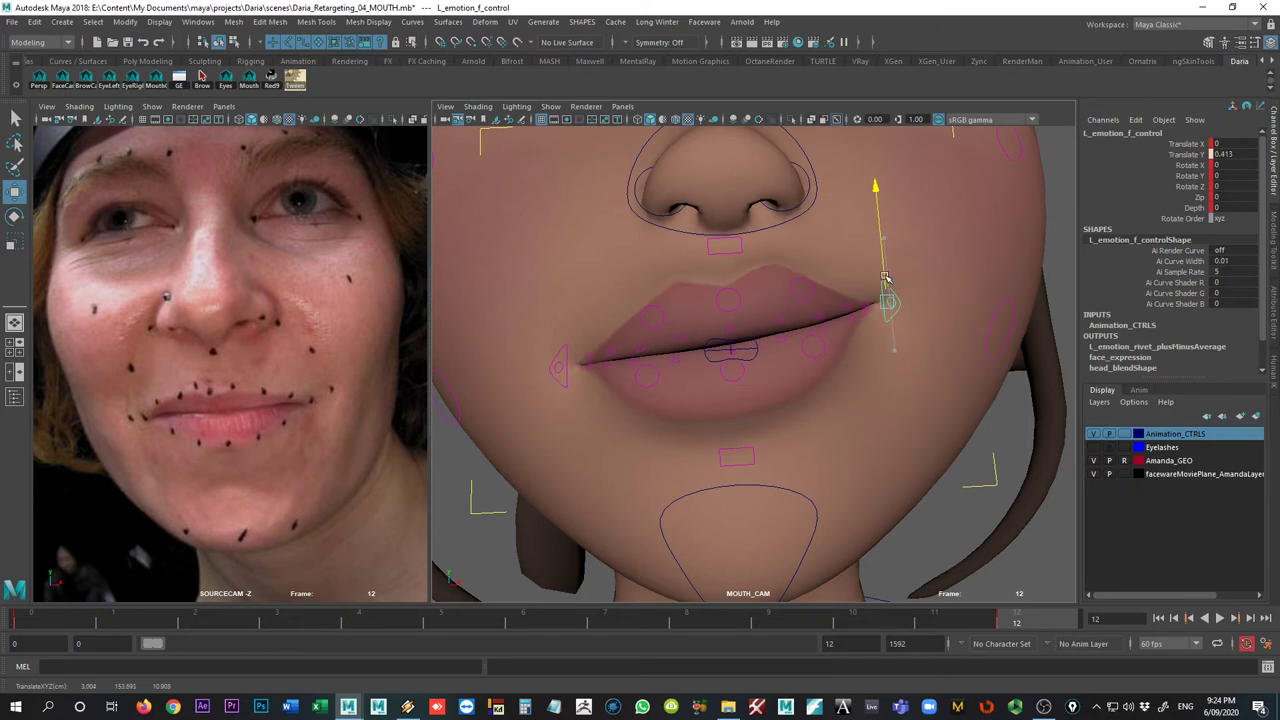
key("ctrl+z")
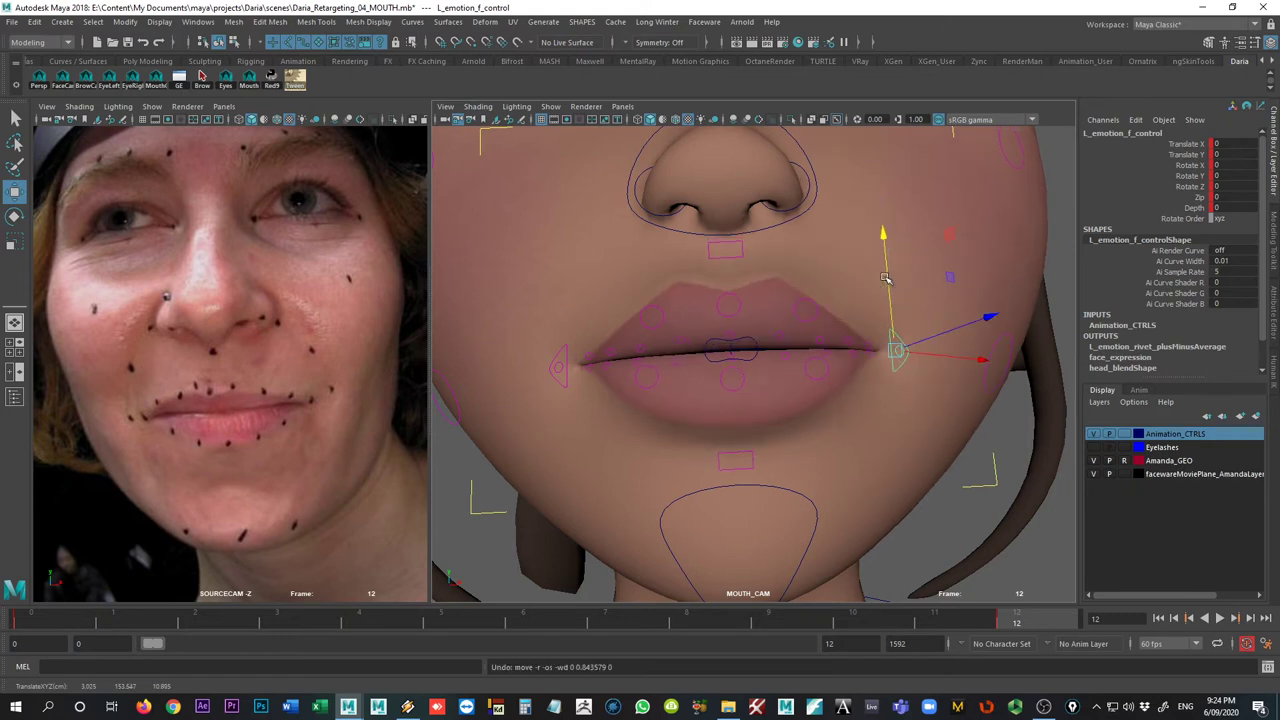
- In the perspective view, try raising M_mouth_base_f_control, and reset its Translate Y to 0
left_click(38, 82)
scroll(674, 365, "down", 4)
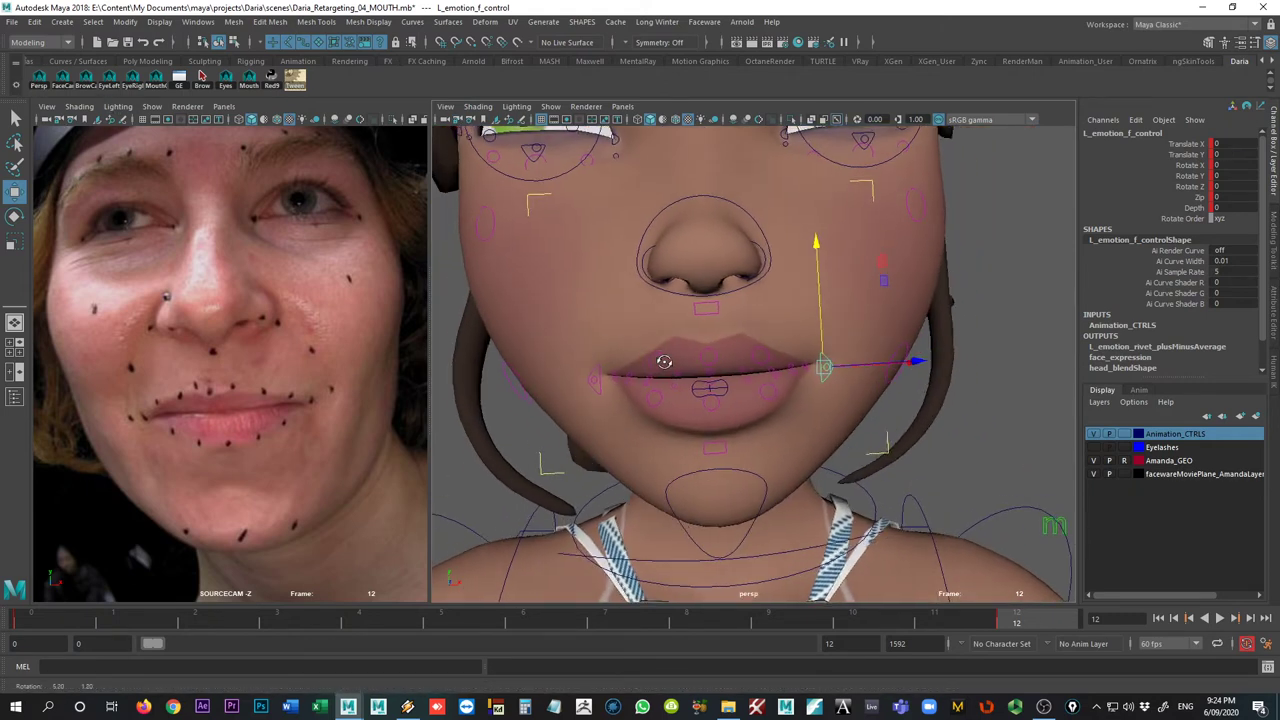
left_click(831, 376)
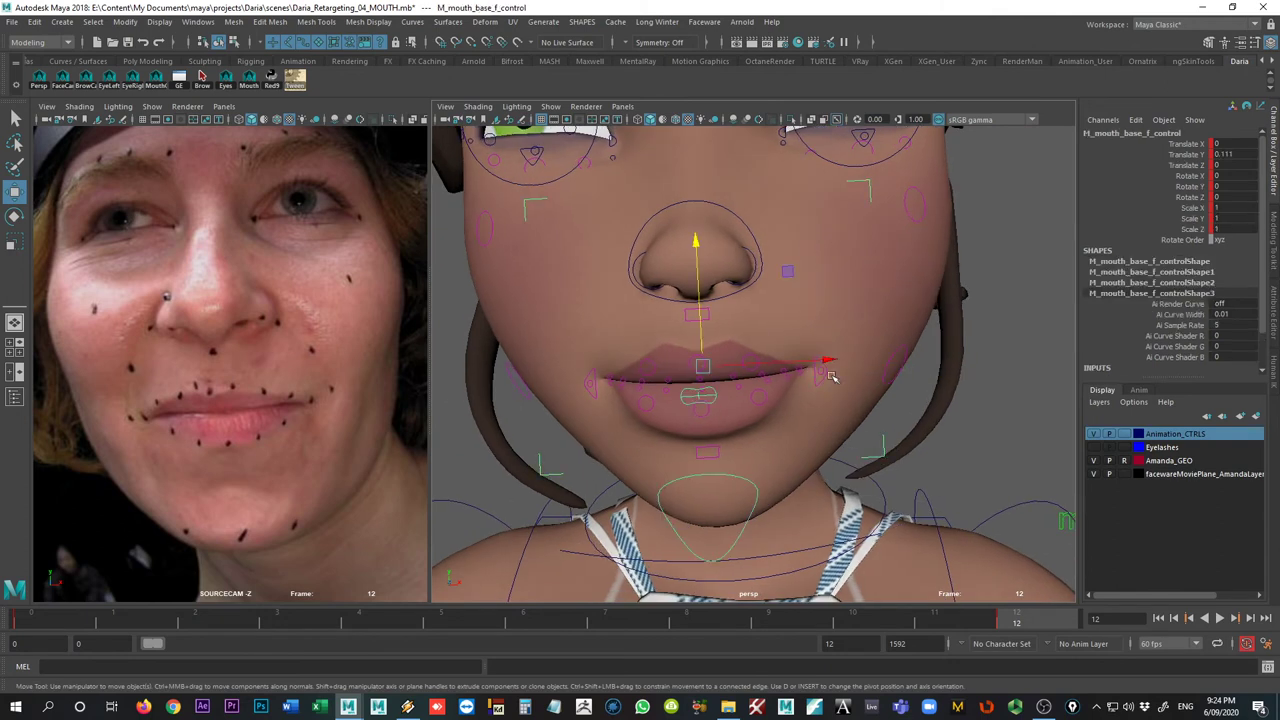
left_click_drag(704, 312, 695, 240)
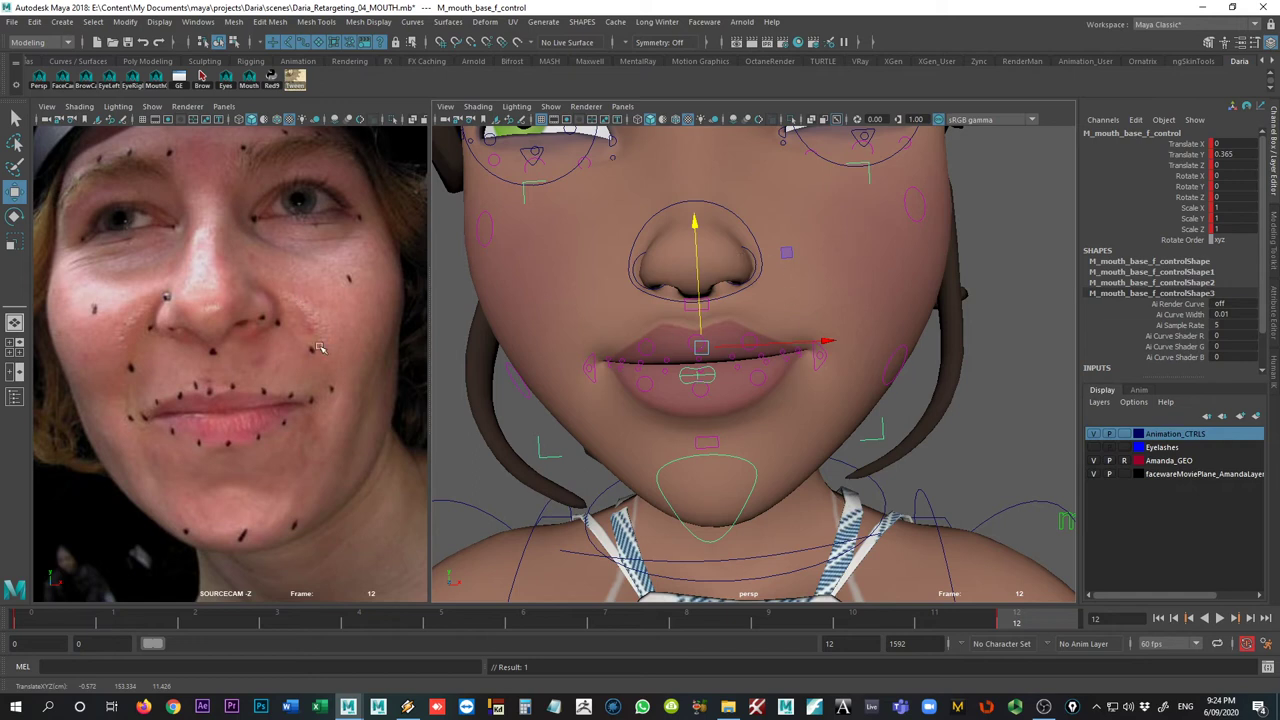
left_click_drag(692, 304, 689, 300)
key("ctrl+z")
double_click(1225, 155)
type("0")
key("Return")
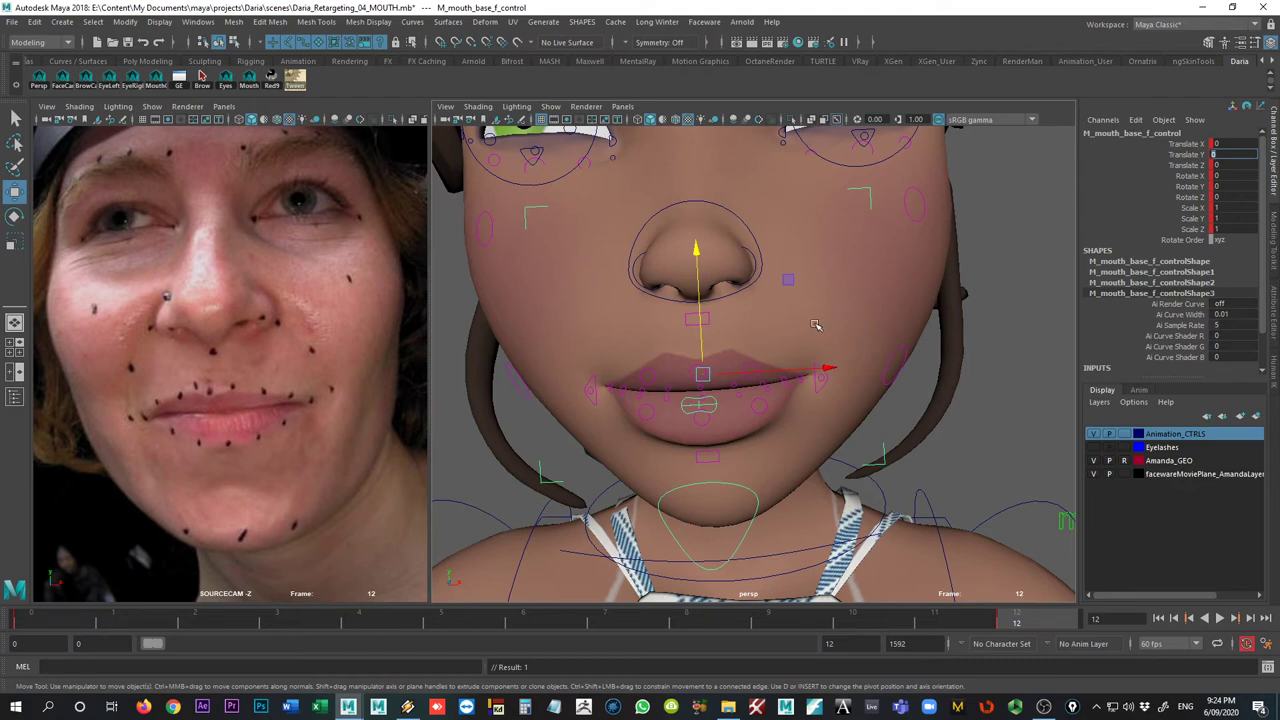
- Check the mouth corner and lip base controls, and try lowering M_mouth_f_control before undoing the move
left_click(818, 388)
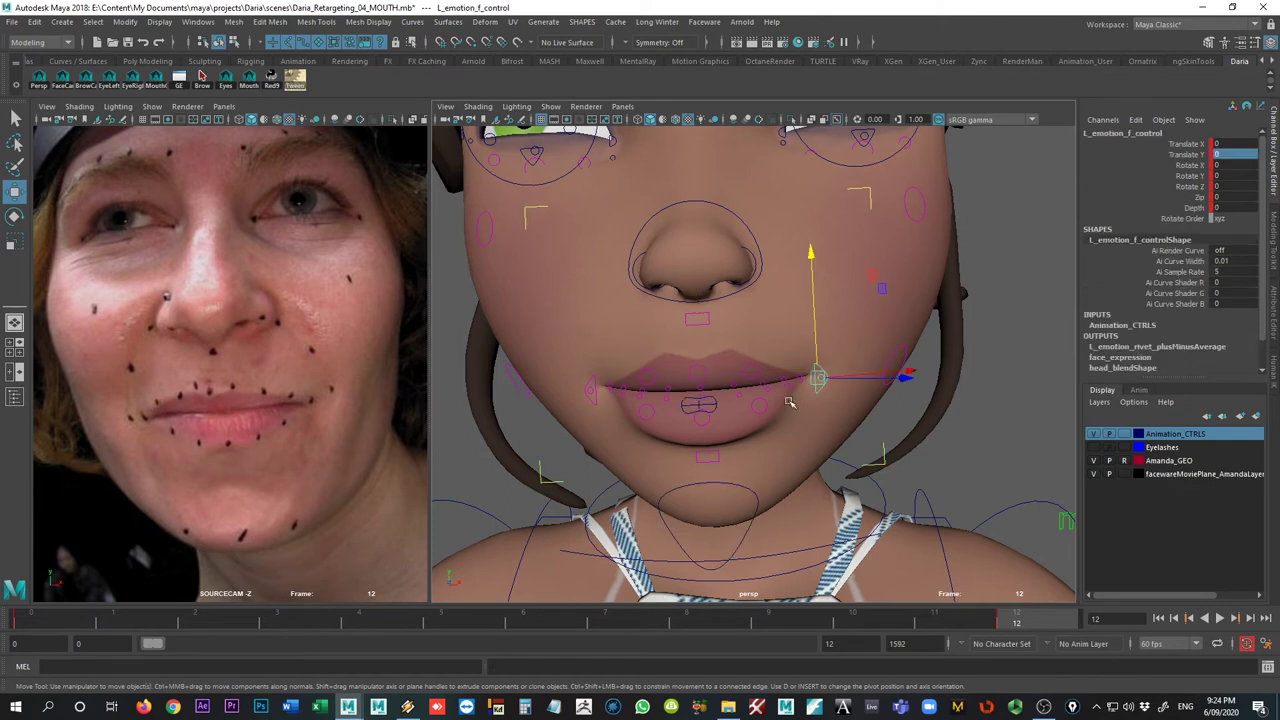
left_click(593, 383, "shift")
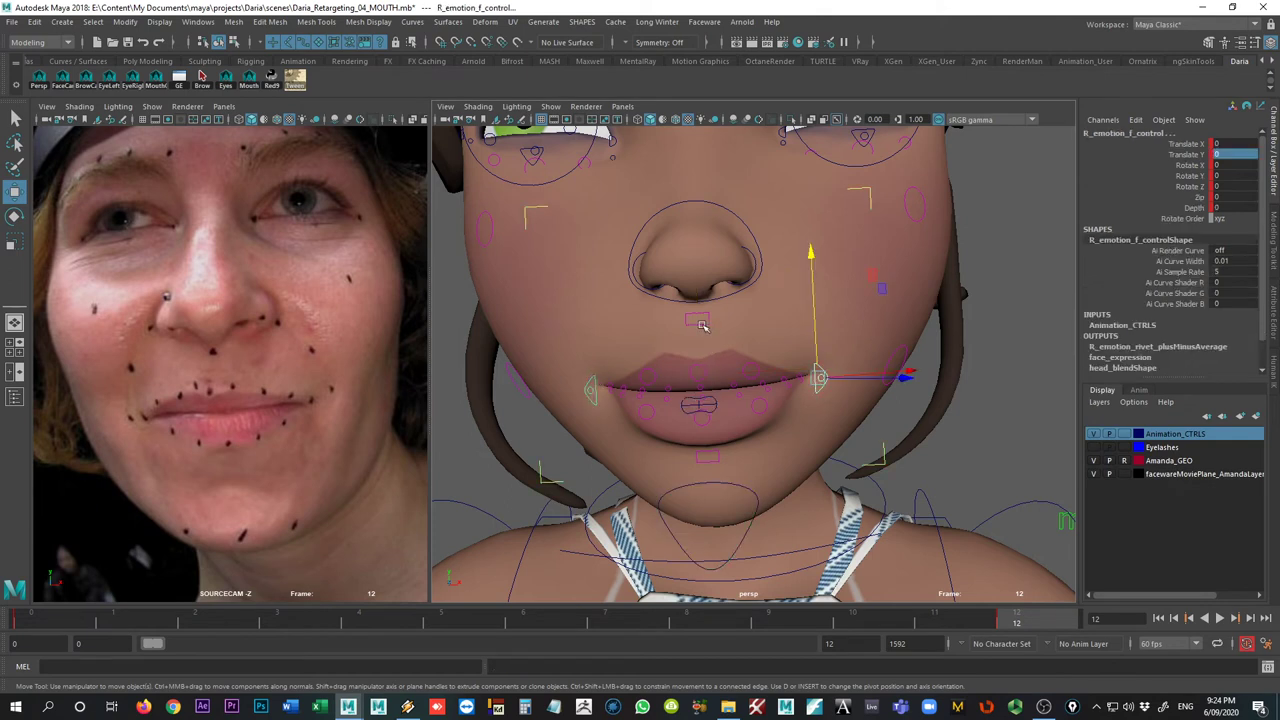
left_click(701, 323)
left_click(714, 455)
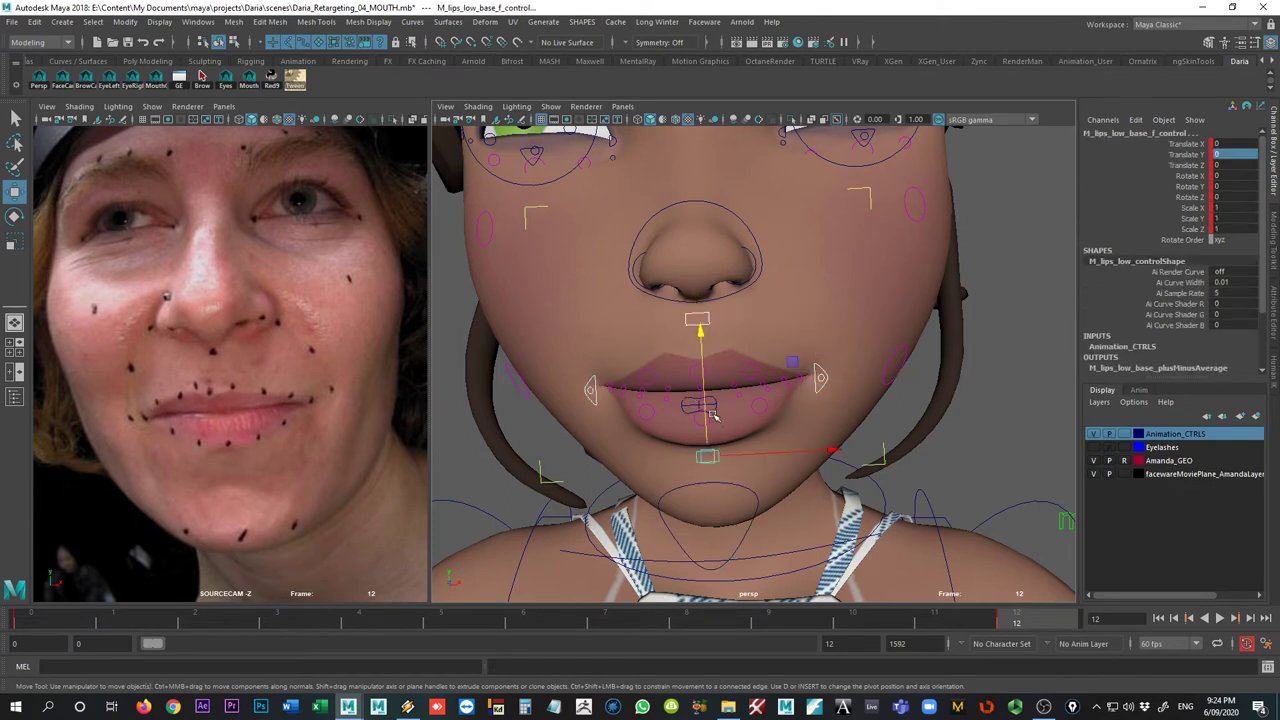
left_click(711, 411)
left_click_drag(693, 351, 709, 400)
key("ctrl+z")
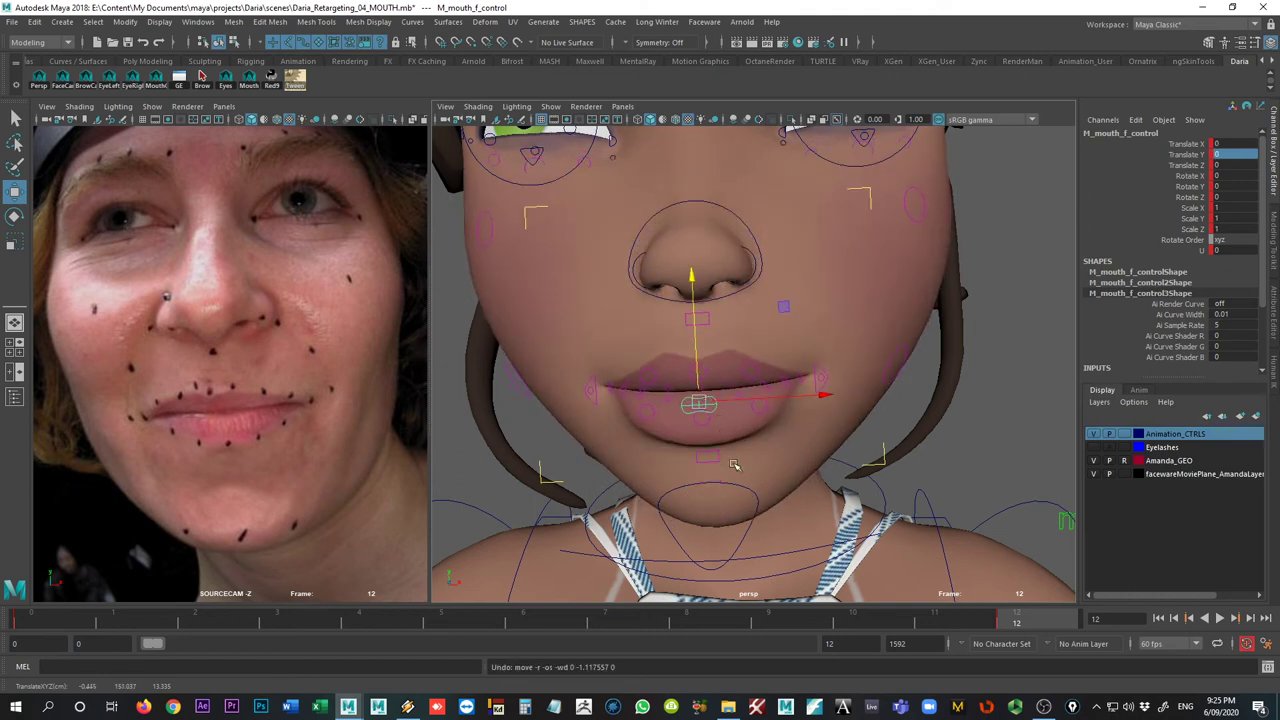
- Raise the upper and lower lip base controls together with both emotion controls to a Translate Y of about 0.073
left_click(697, 319)
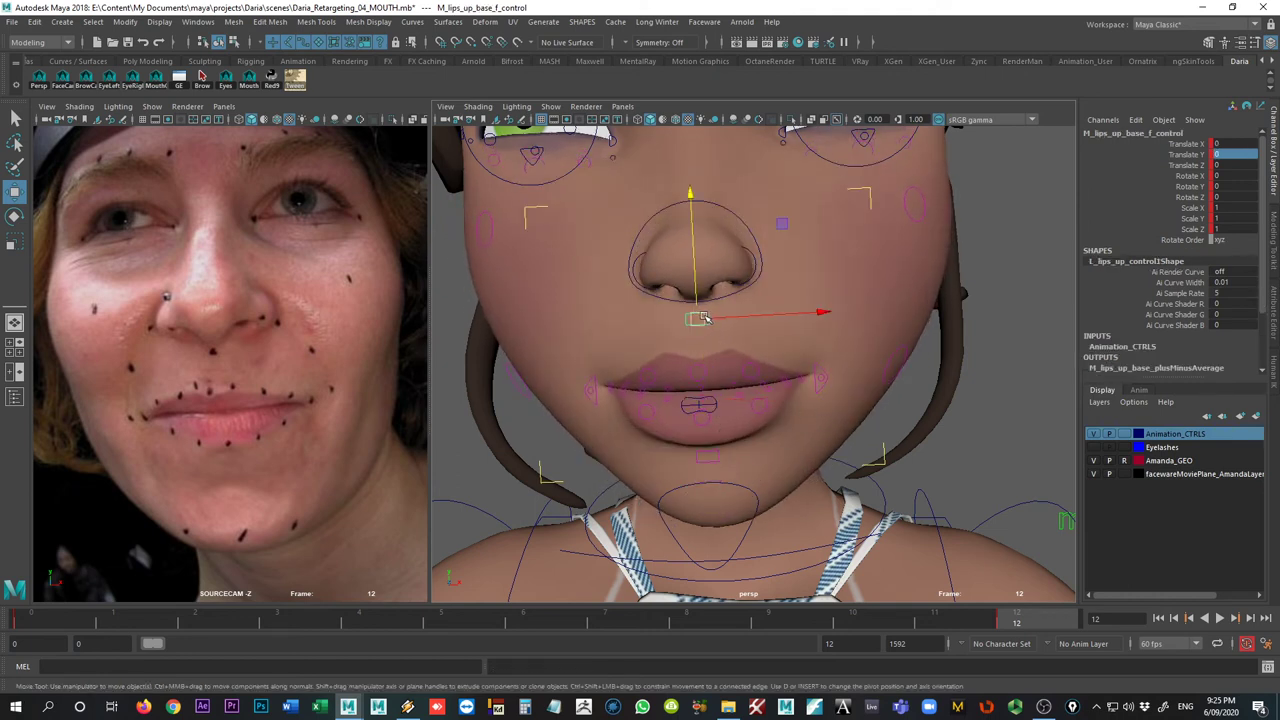
left_click(707, 457)
left_click(595, 385)
left_click(823, 368)
mouse_move(705, 355)
left_mouse_down()
mouse_move(700, 332)
mouse_move(702, 350)
left_mouse_up()
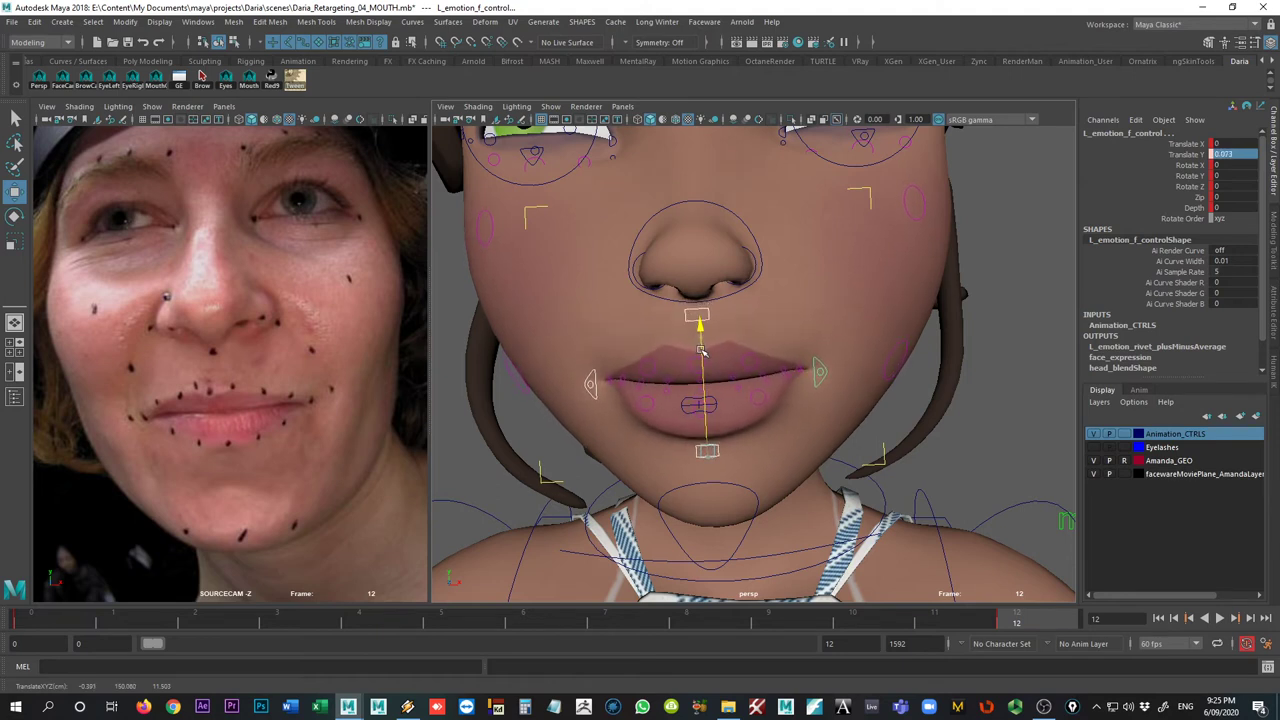
- Try lowering M_lips_low_base_f_control on its own, and undo the move
key("q")
left_click(703, 404)
key("w")
left_click_drag(705, 405, 714, 407)
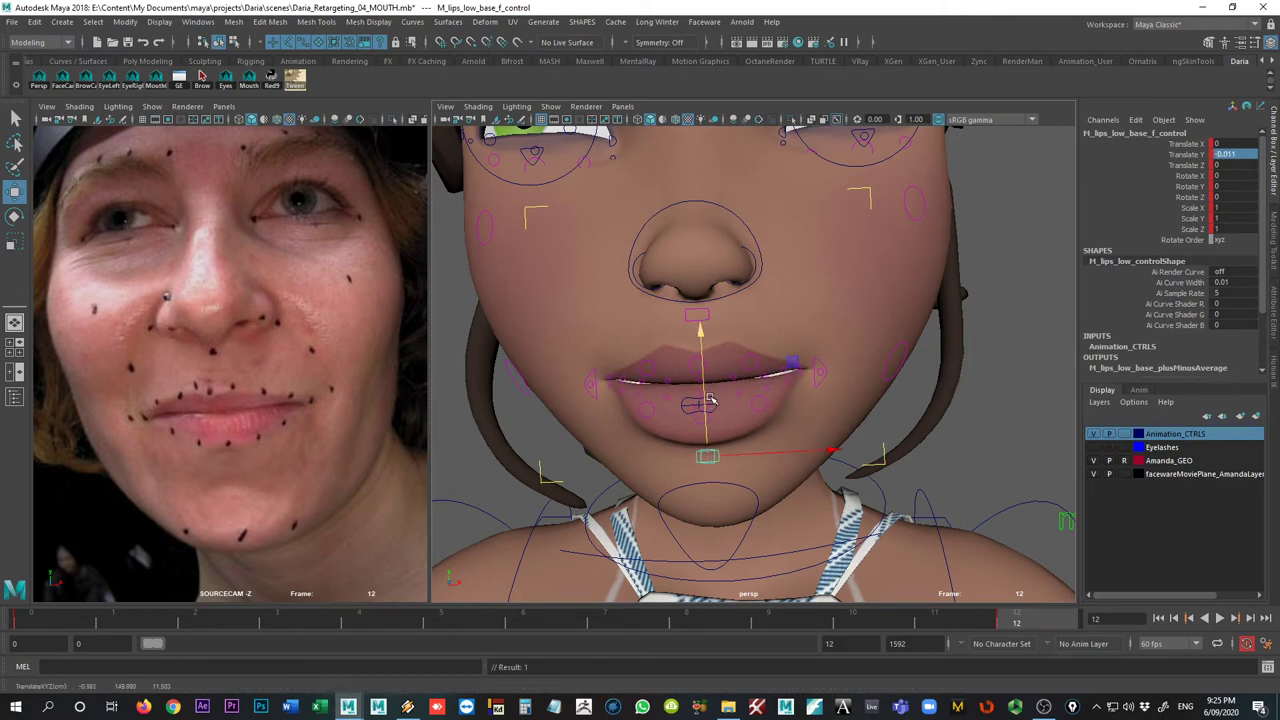
key("ctrl+z")
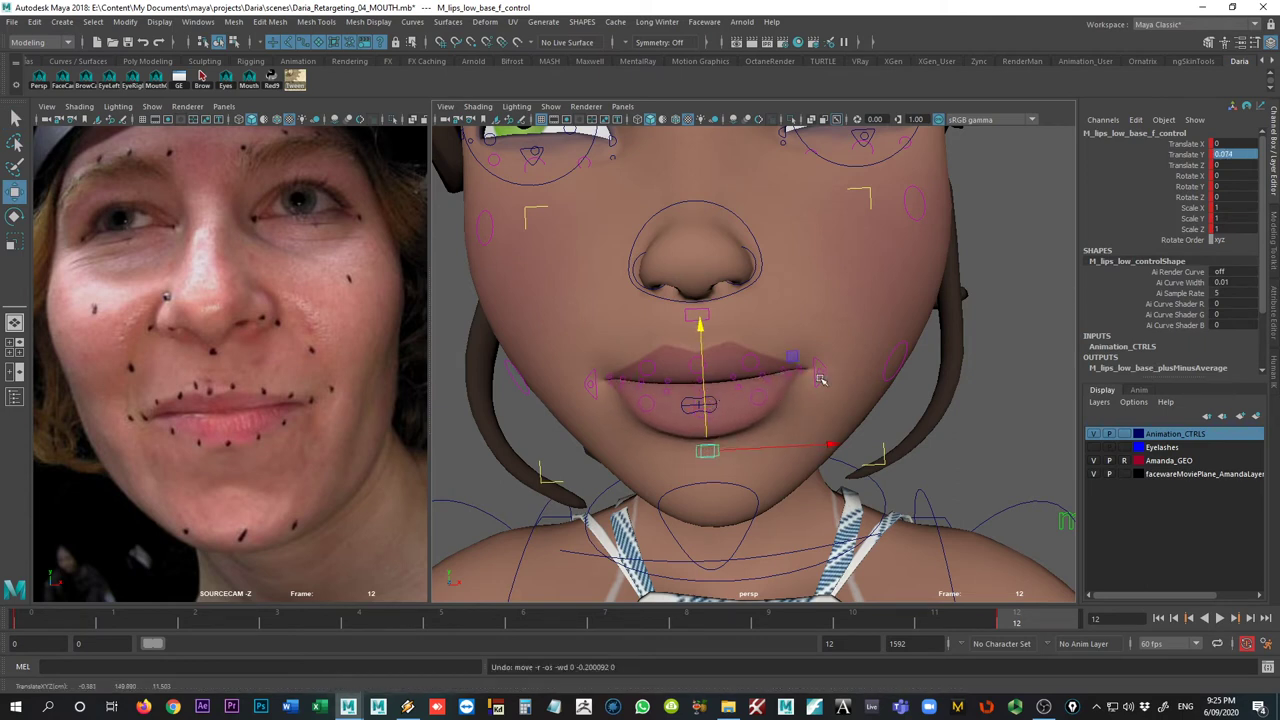
- Raise L_emotion_f_control to a Translate Y of about 0.11 and fine-tune the height of M_lips_up_base_f_control
left_click(818, 376)
mouse_move(818, 352)
left_mouse_down()
mouse_move(818, 318)
mouse_move(818, 345)
left_mouse_up()
left_click_drag(848, 395, 672, 342, "alt")
key("ctrl+z")
left_click_drag(617, 383, 701, 318, "alt")
left_click(695, 290)
left_click_drag(701, 241, 707, 249)
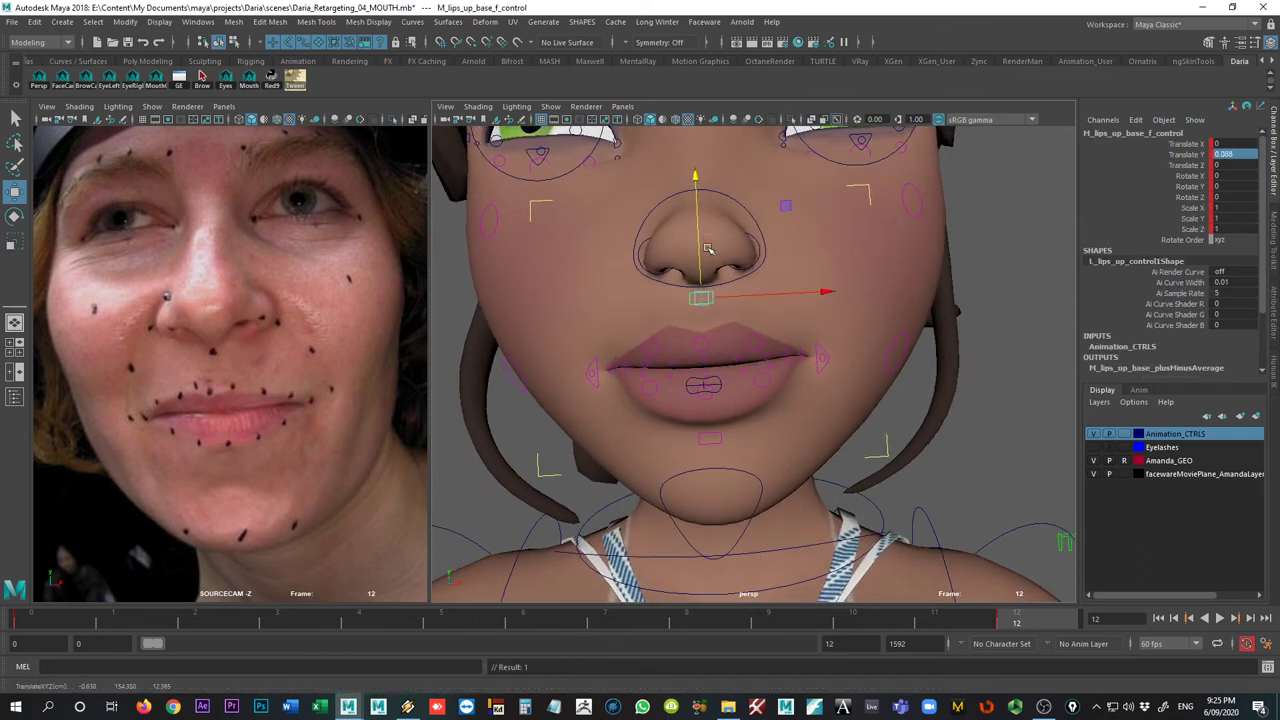
- Try raising M_mouth_f_control to a Translate Y of about 0.192, and undo the move
left_click(714, 384)
left_click_drag(702, 345, 705, 326)
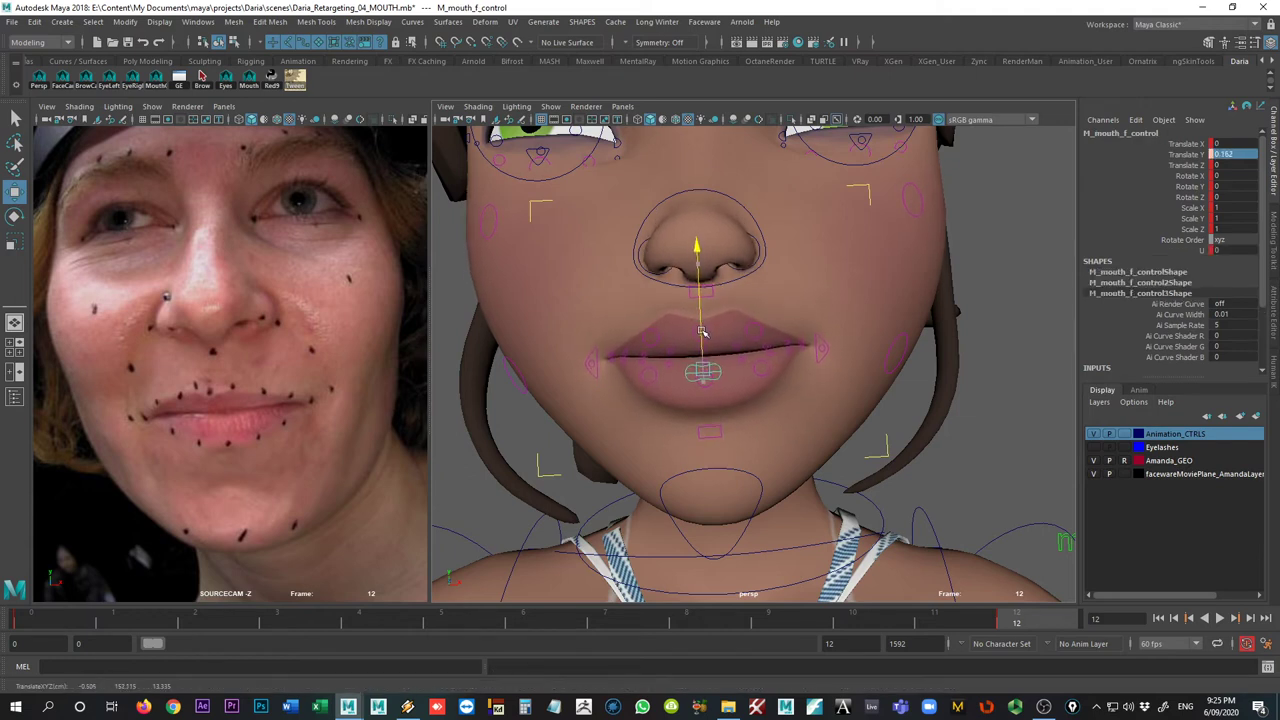
key("ctrl+z")
- Check R_emotion_f_control and raise M_lips_low_base_f_control to a Translate Y of about 0.152
left_click_drag(678, 408, 657, 372, "alt")
left_click(612, 383)
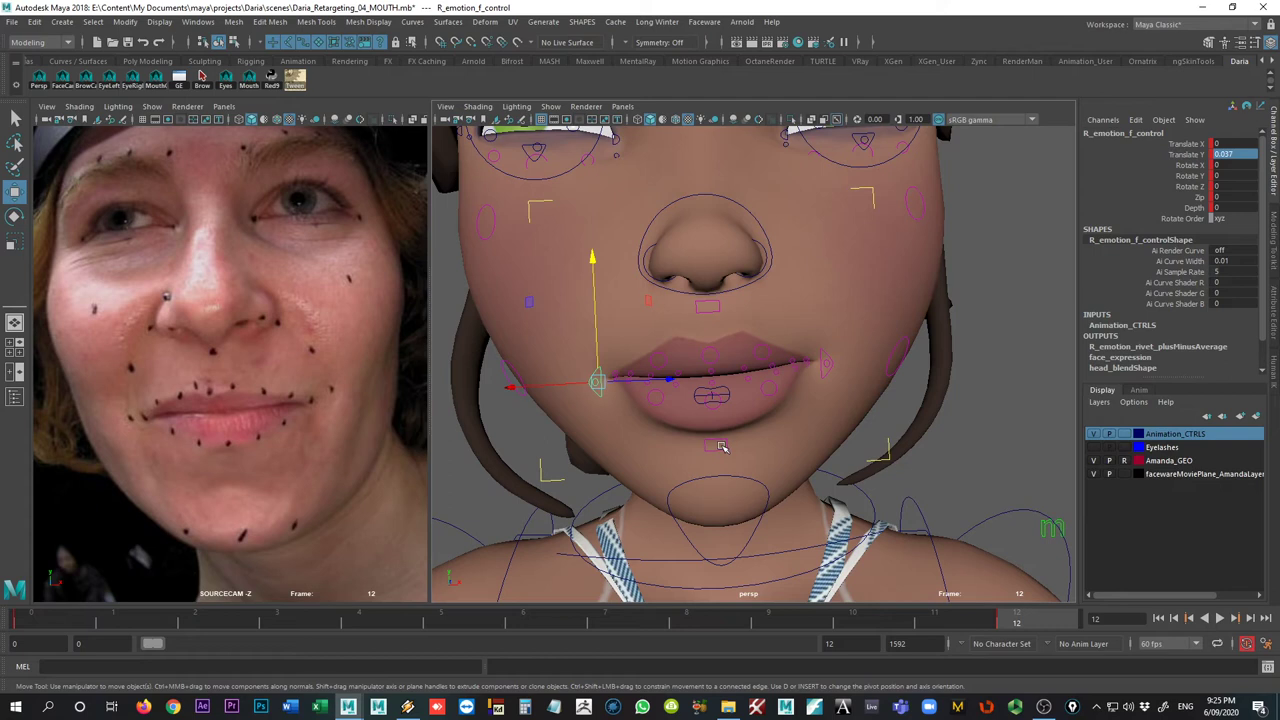
left_click(722, 446)
left_click(720, 443)
left_click_drag(716, 412, 718, 401)
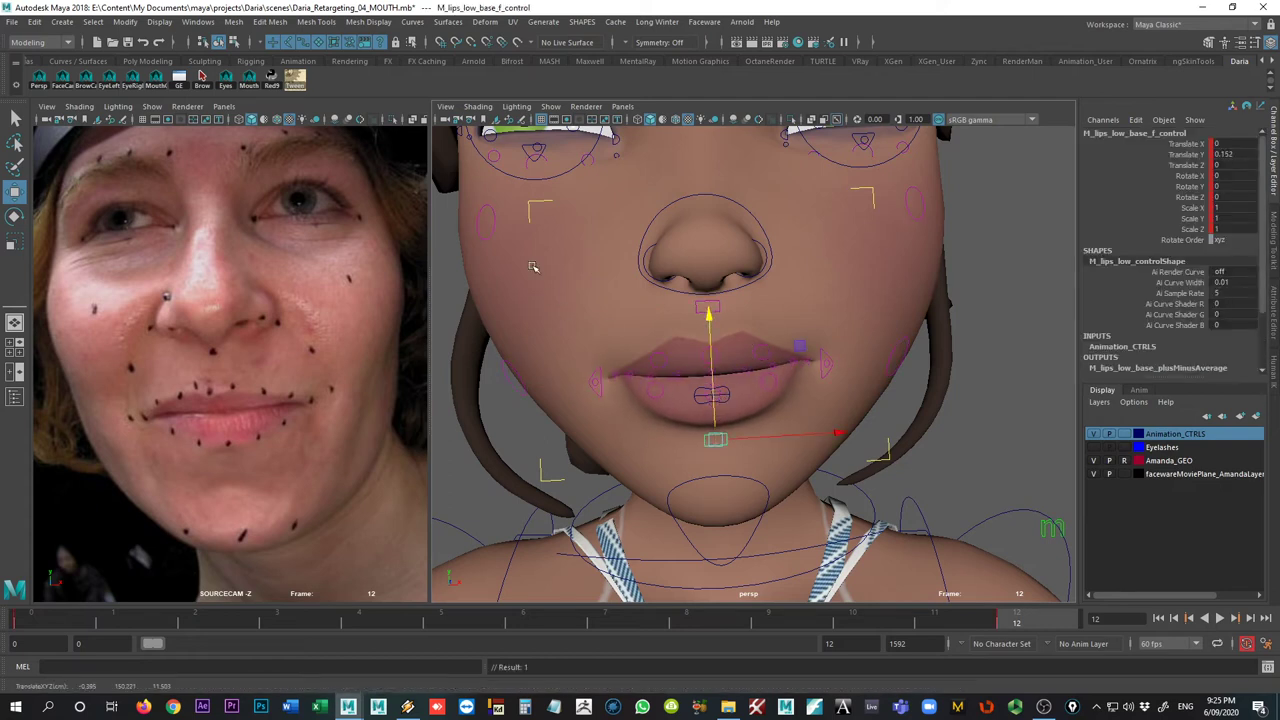
- Select R_emotion_f_control and compare the rig's mouth with the source footage at frames 0 and 12
key("Up")
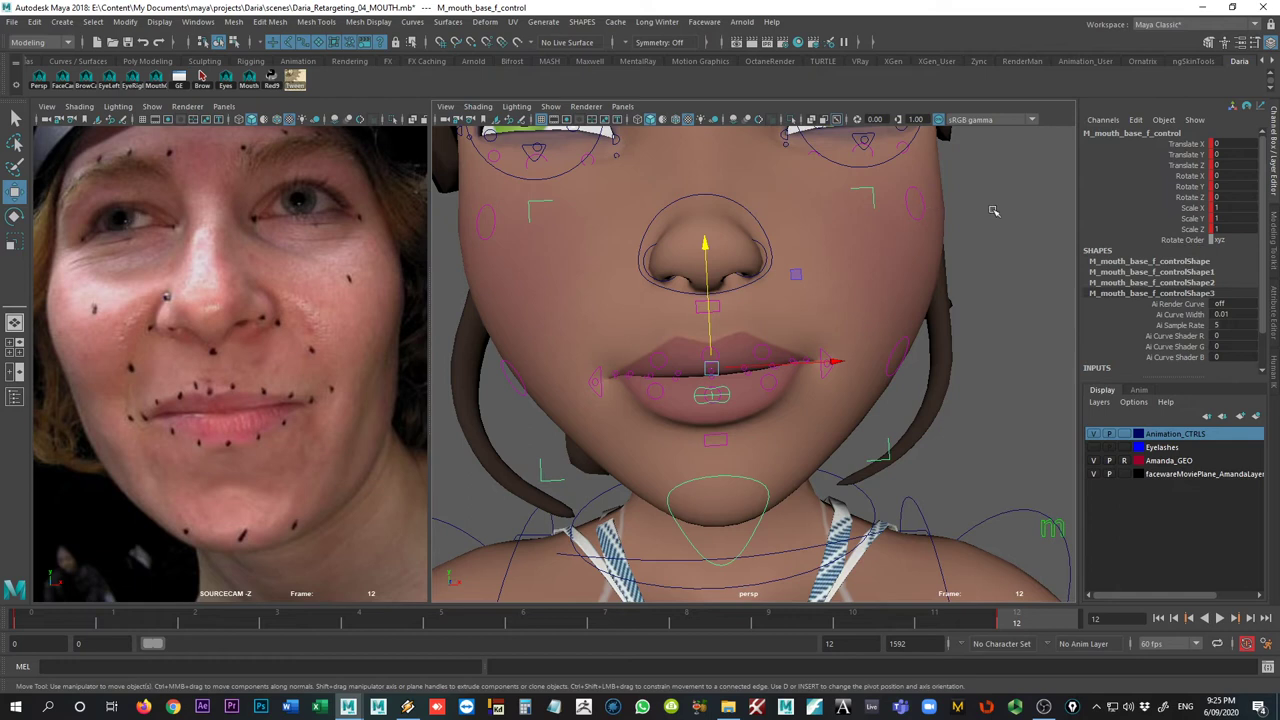
left_click(598, 376)
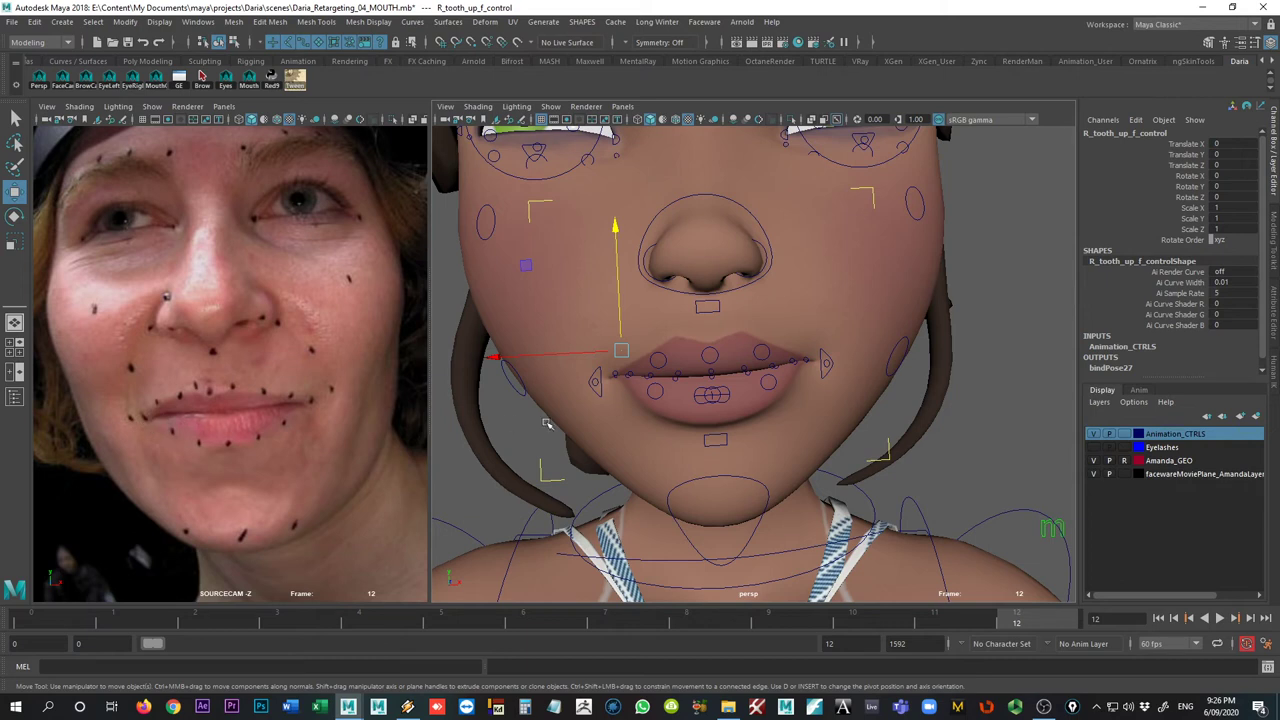
left_click(597, 376)
key("comma")
key("period")
key("comma")
key("period")
key("comma")
key("period")
key("comma")
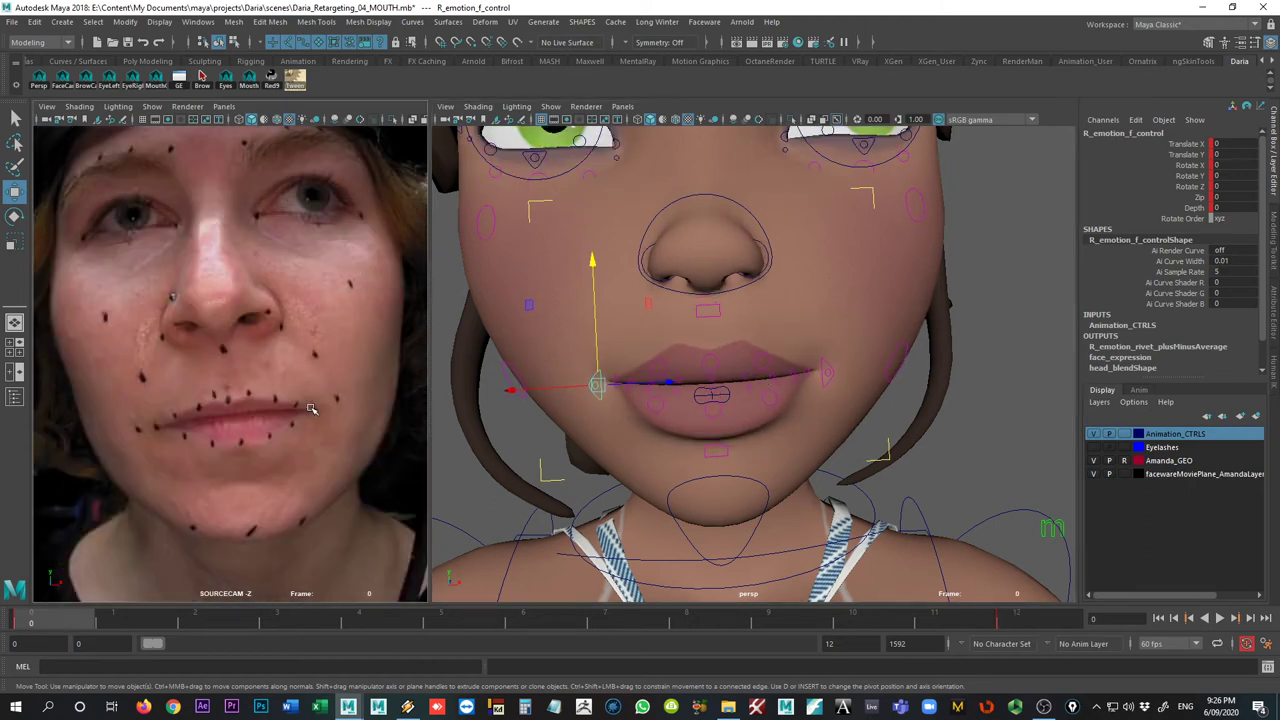
key("q")
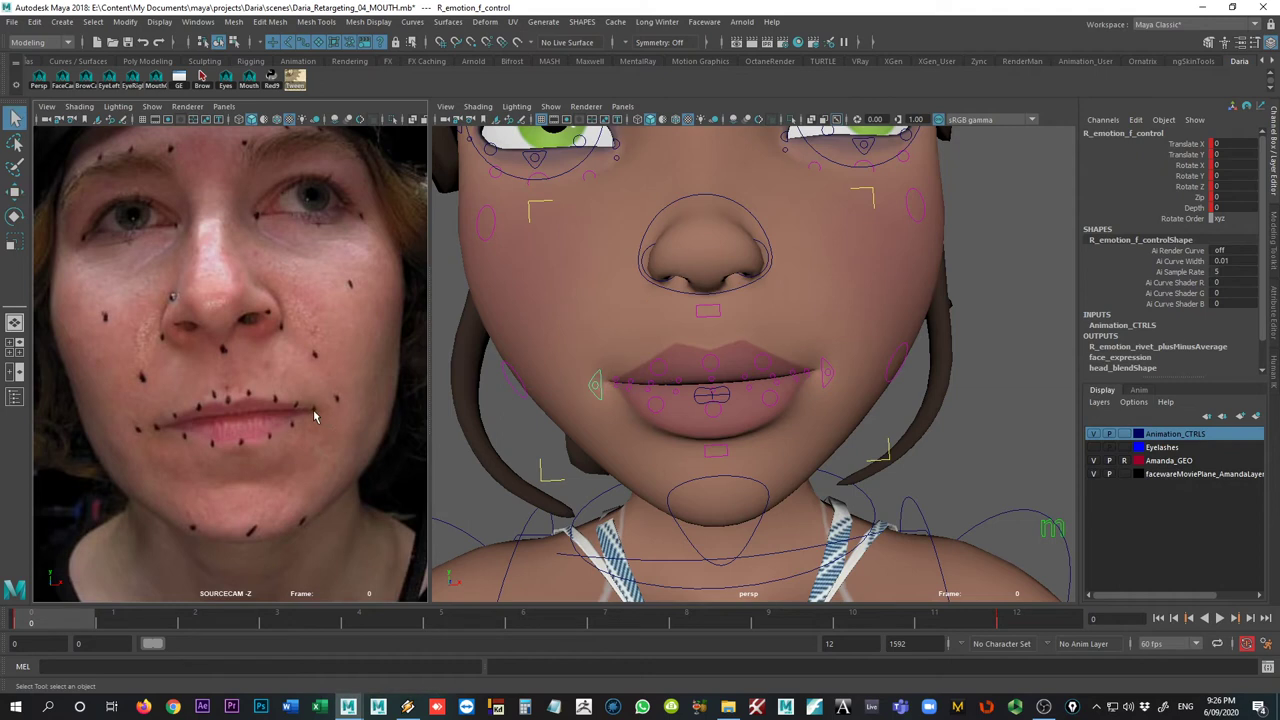
key("period")
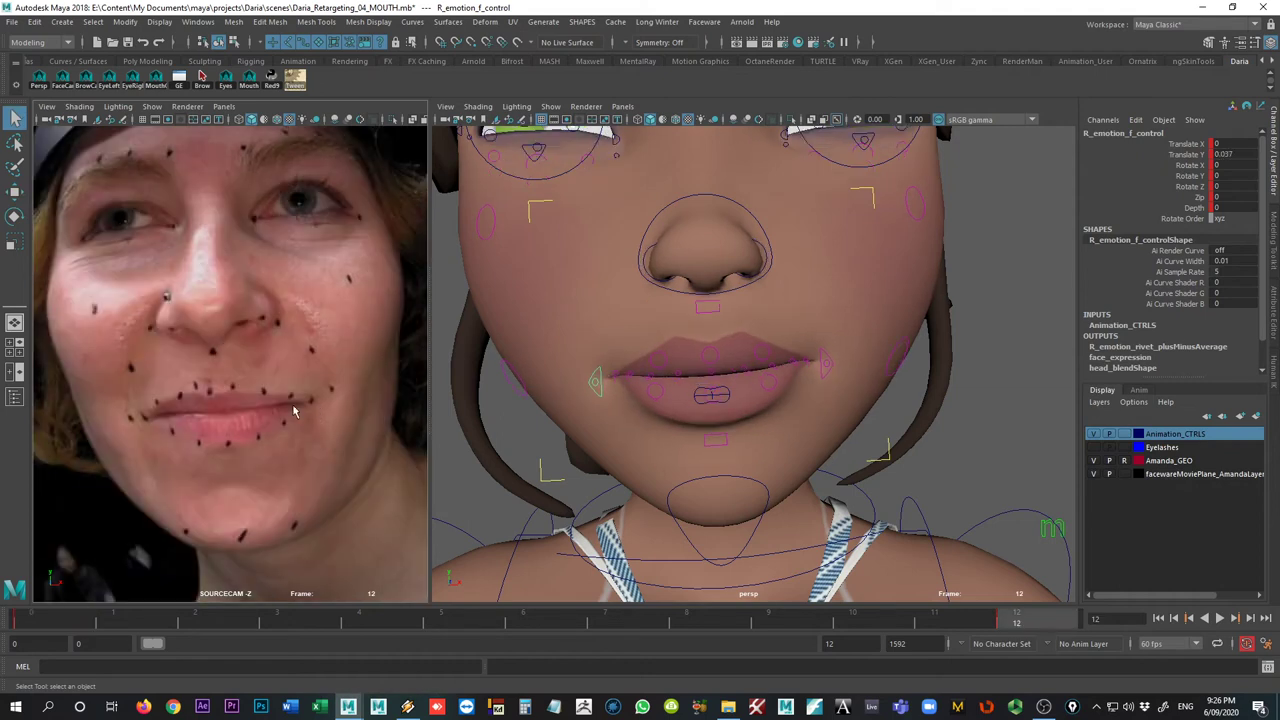
key("comma")
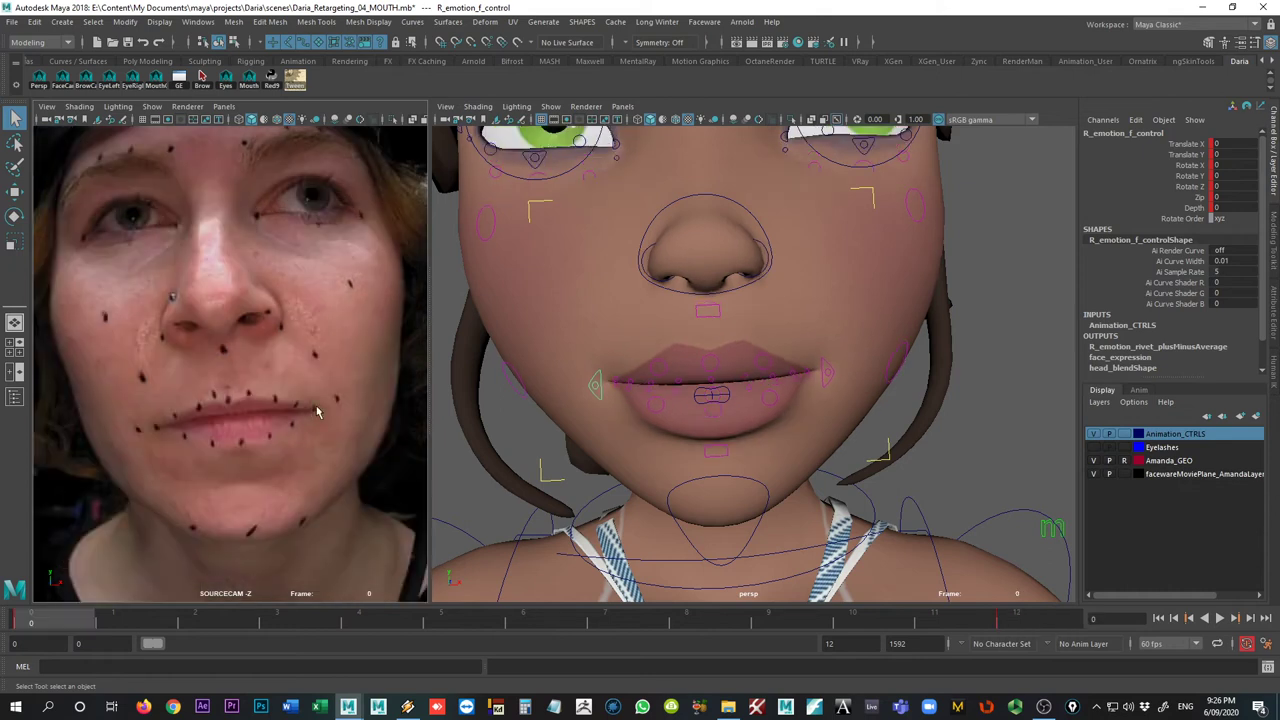
key("period")
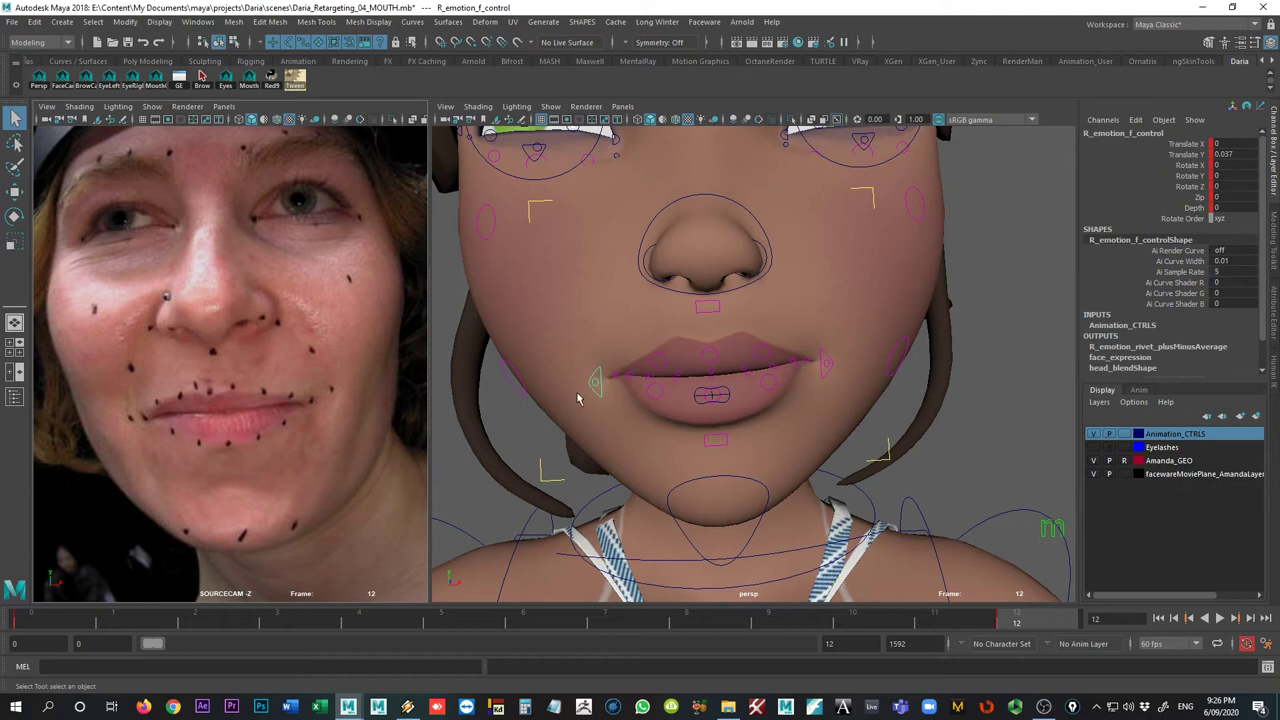
- Try moving R_emotion_f_control outward to a Translate X of about 0.204, and undo it while looking through MOUTH_CAM
key("w")
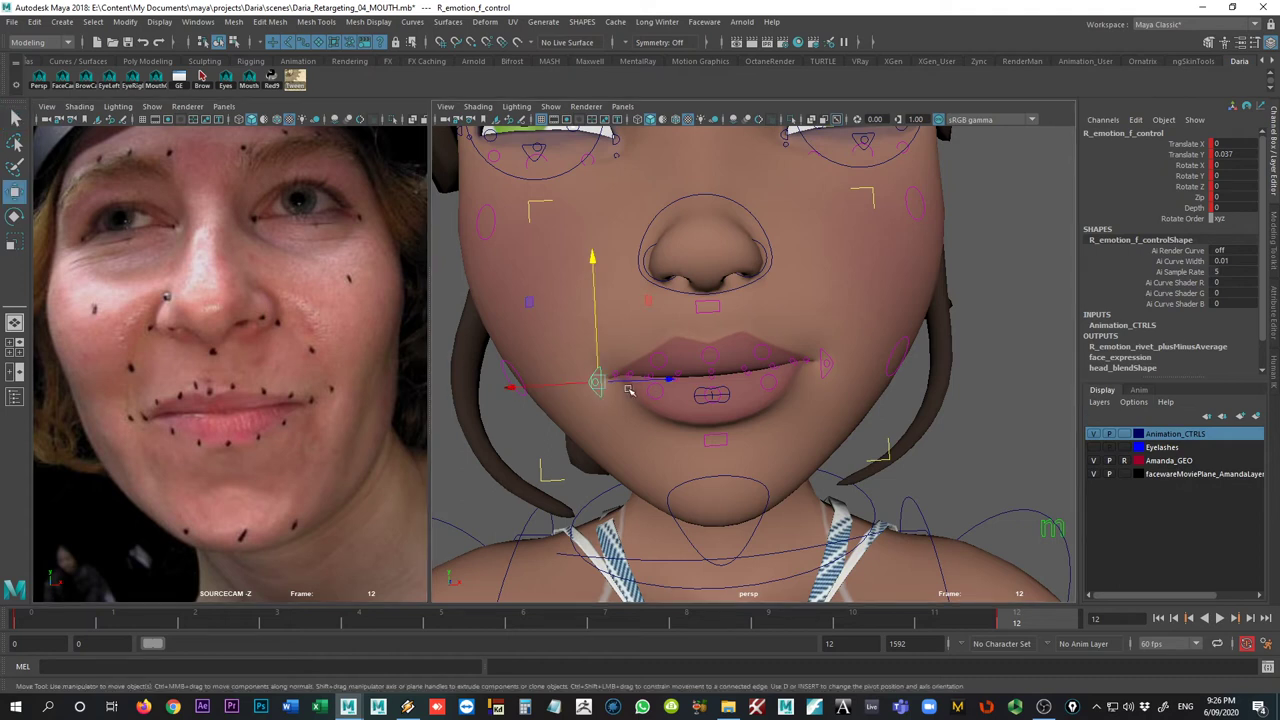
mouse_move(647, 382)
right_mouse_down()
mouse_move(620, 374)
mouse_move(650, 382)
right_mouse_up()
left_click_drag(650, 382, 581, 426)
left_click_drag(704, 441, 674, 400, "alt")
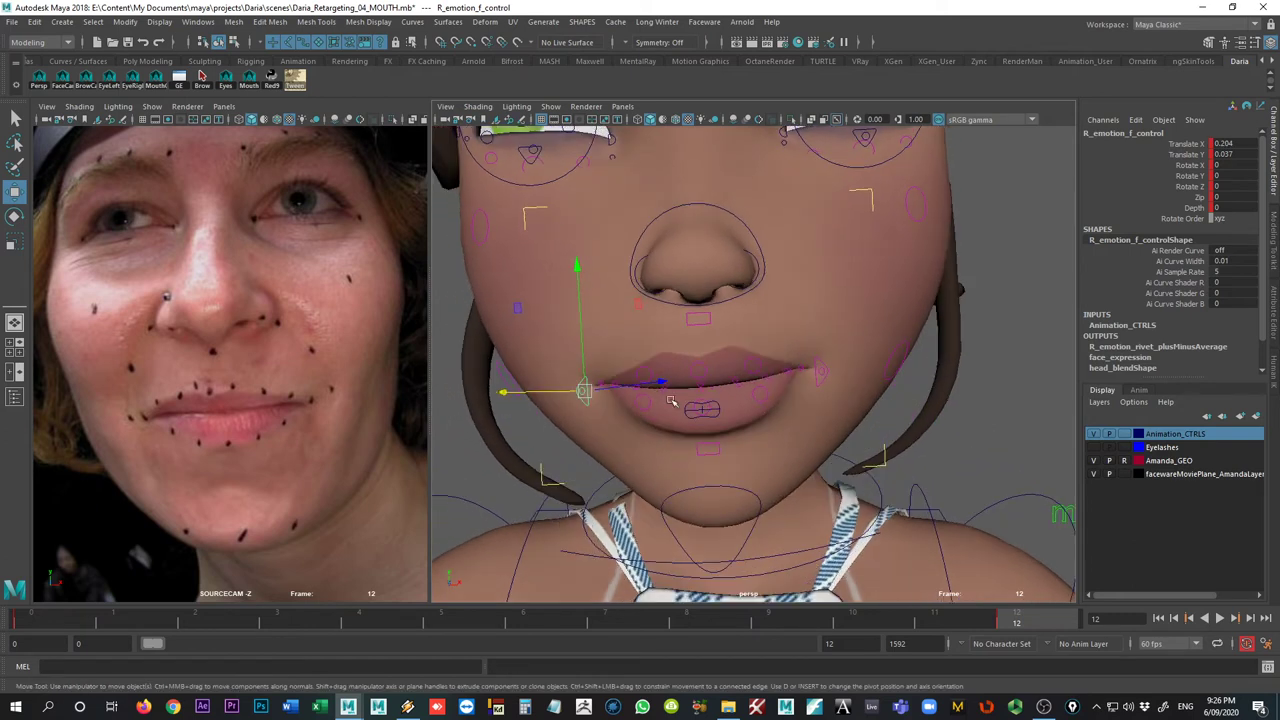
left_click(157, 83)
key("ctrl+z")
key("ctrl+z")
key("ctrl+z")
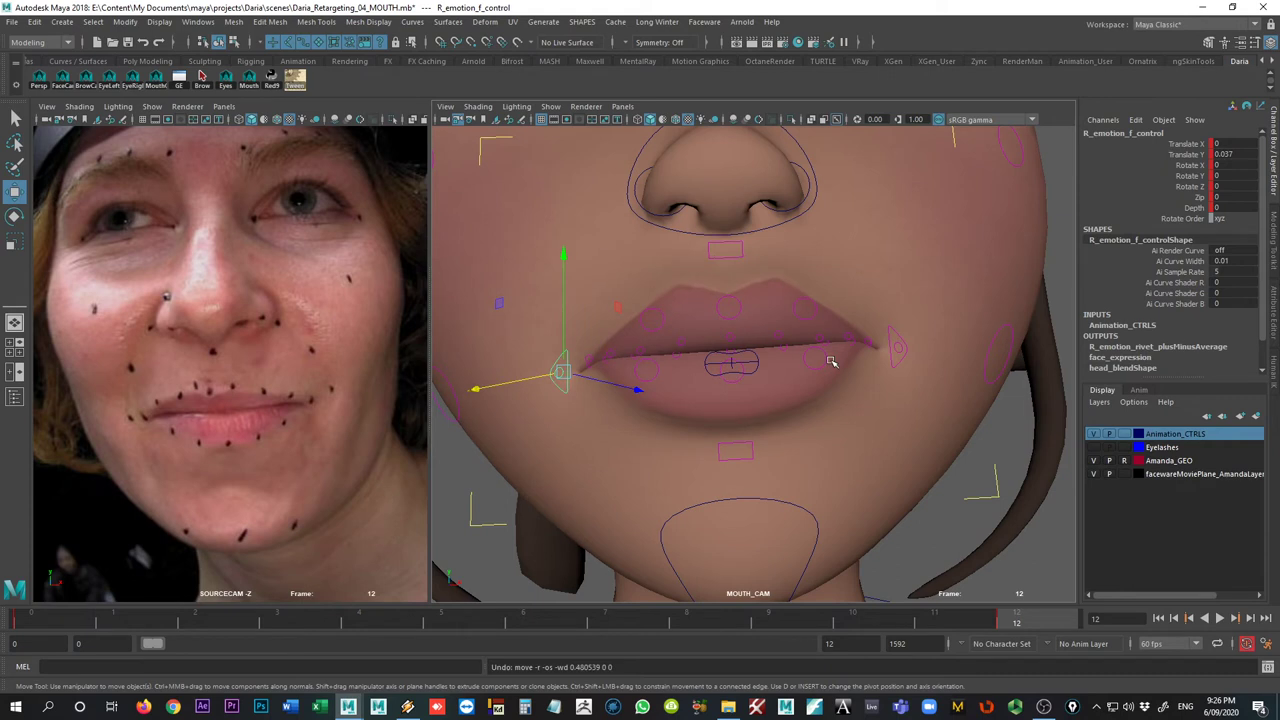
- Try moving R_emotion_f_control outward and L_emotion_f_control inward along X, and undo both moves
mouse_move(514, 381)
left_mouse_down()
mouse_move(495, 384)
mouse_move(514, 383)
left_mouse_up()
left_click(900, 360)
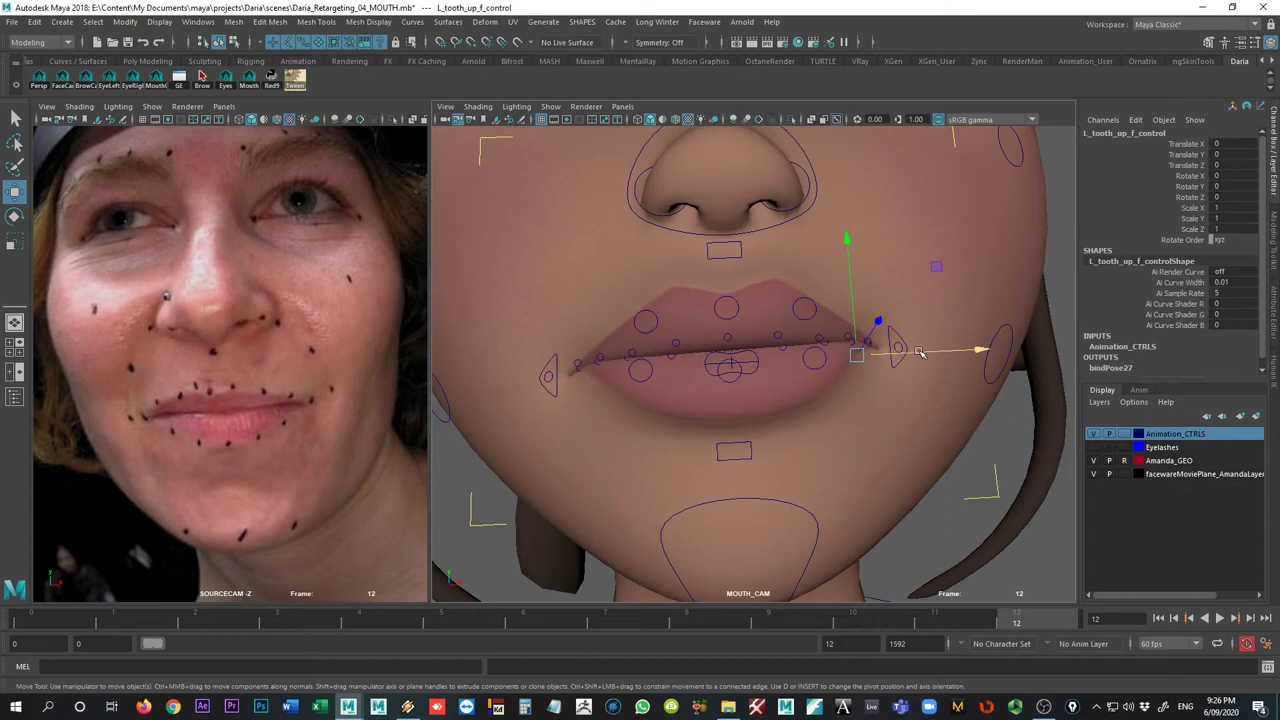
left_click(897, 350)
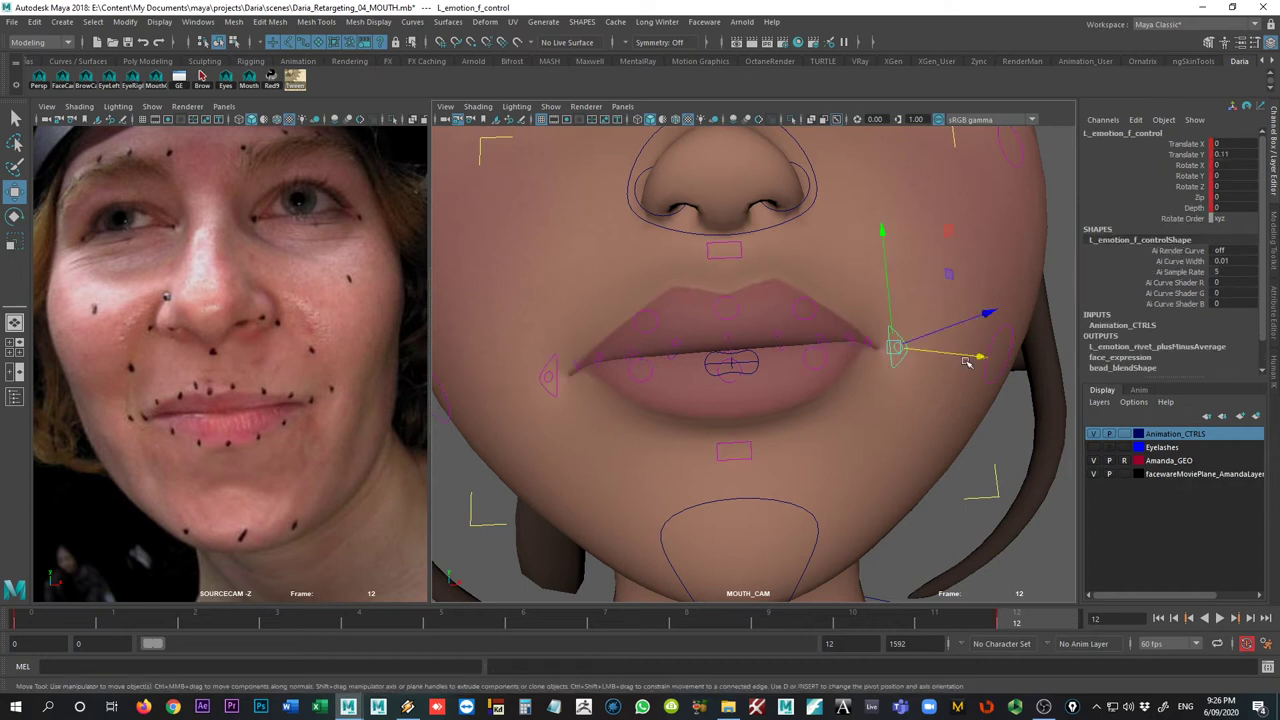
left_click_drag(968, 360, 960, 358)
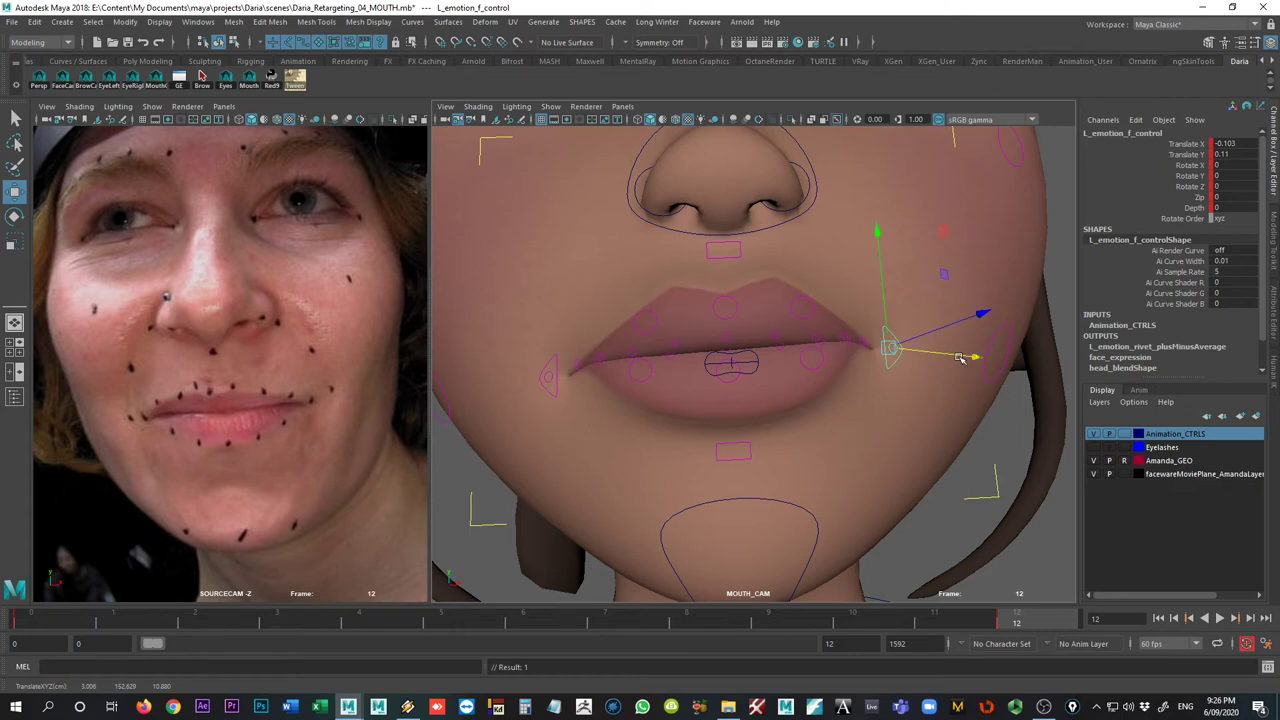
key("ctrl+z")
left_click_drag(960, 358, 949, 356)
key("ctrl+z")
key("ctrl+z")
key("ctrl+z")
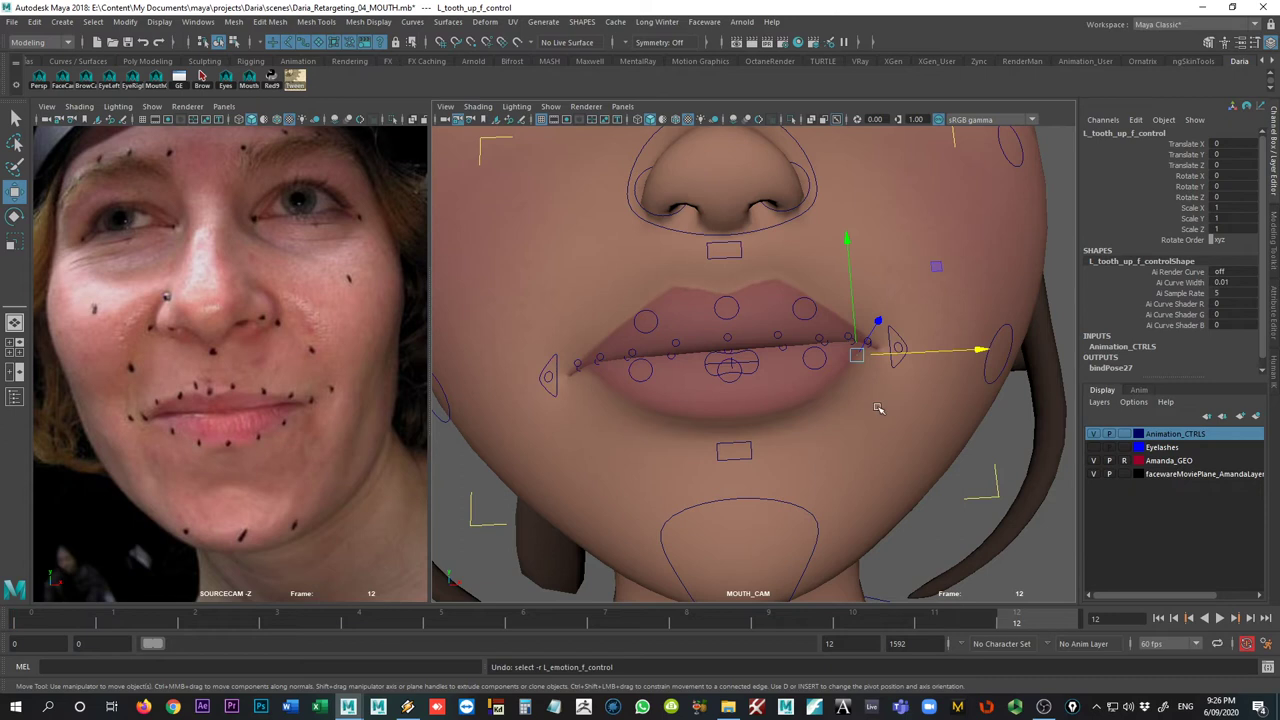
key("ctrl+z")
key("ctrl+z")
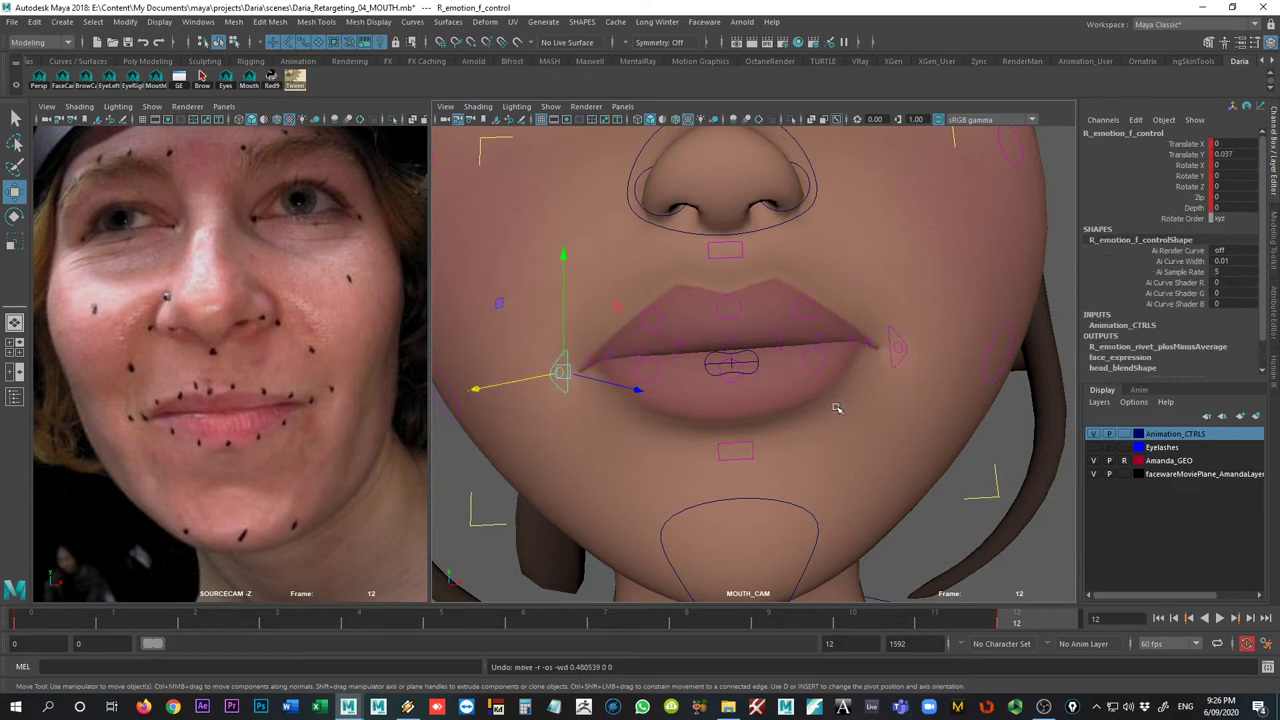
- Move R_emotion_f_control outward to about 0.151 in Translate X and 0.047 in Translate Y
key("ctrl+z")
left_click_drag(836, 396, 781, 395)
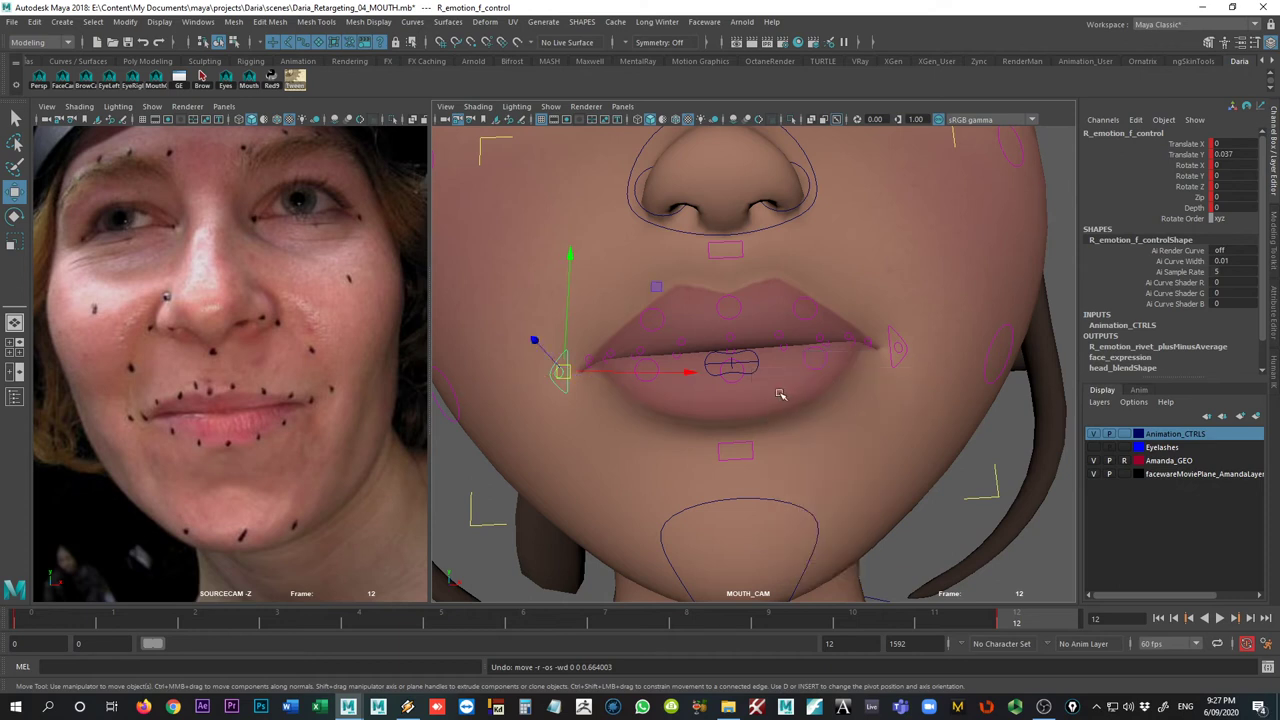
left_click_drag(688, 372, 670, 375)
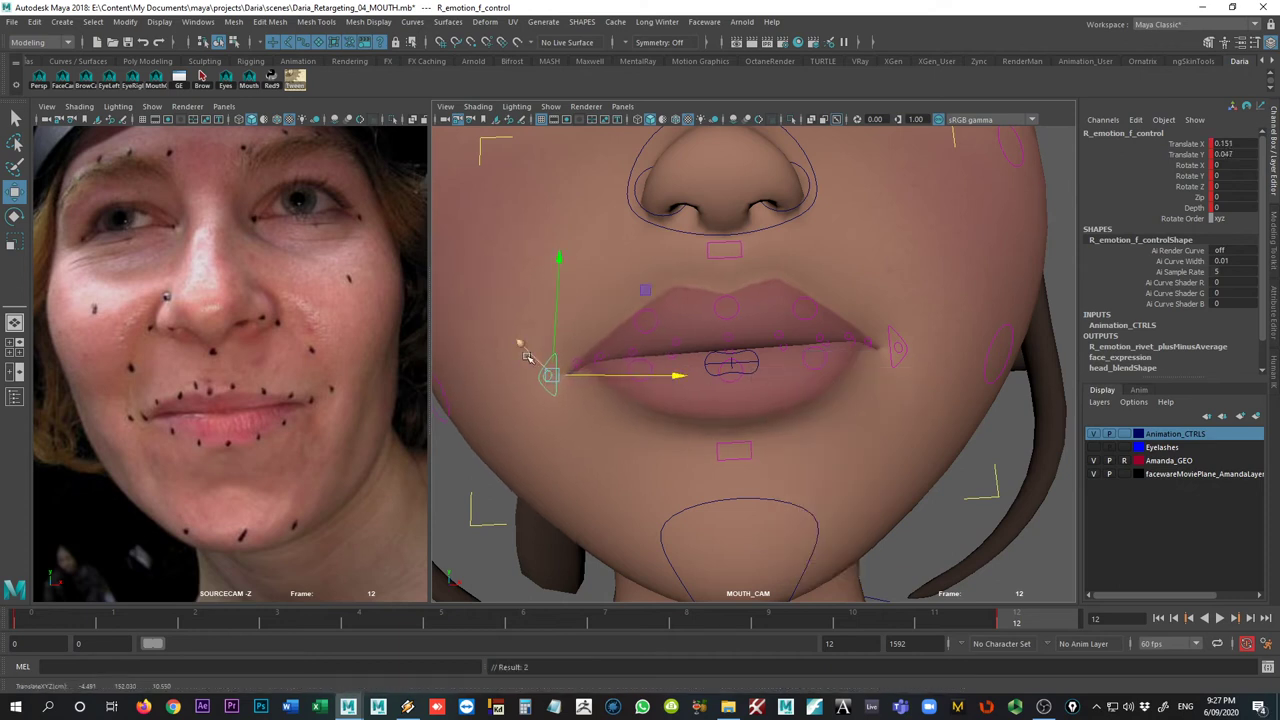
- Move L_emotion_f_control inward to about -0.066 in Translate X and 0.114 in Translate Y, comparing frames 0 and 12
left_click(898, 350)
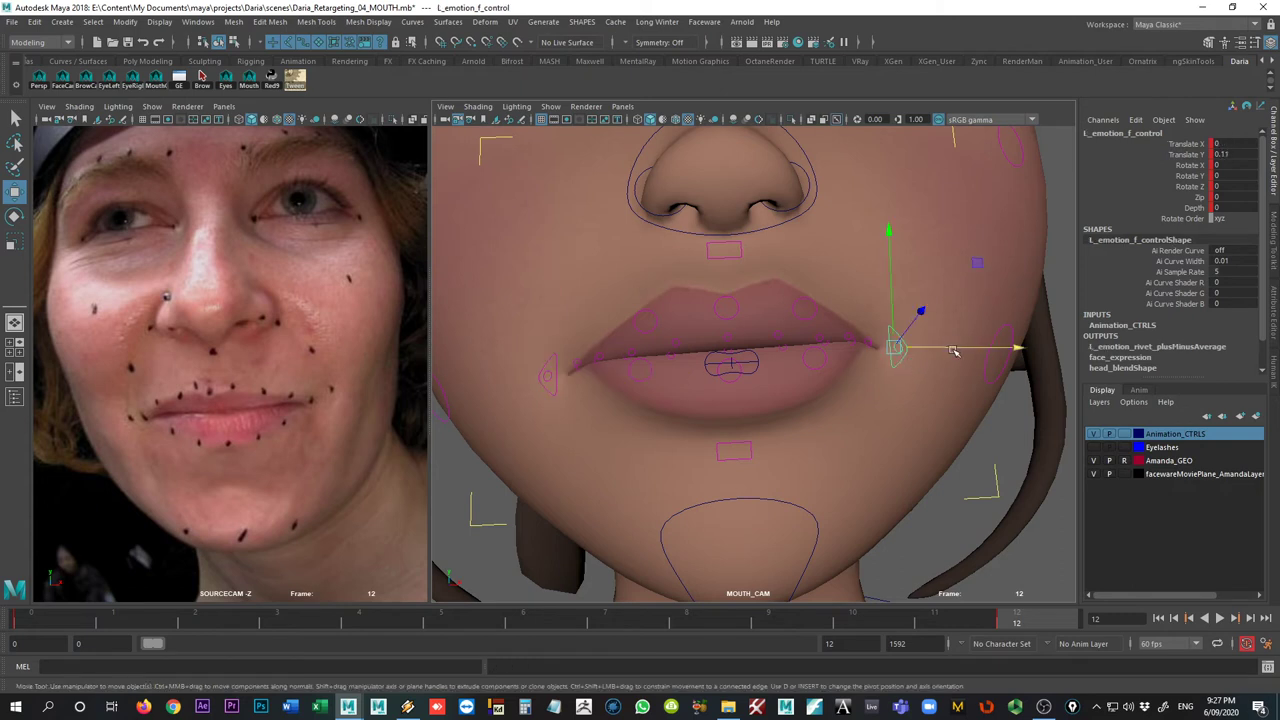
left_click_drag(951, 349, 946, 351)
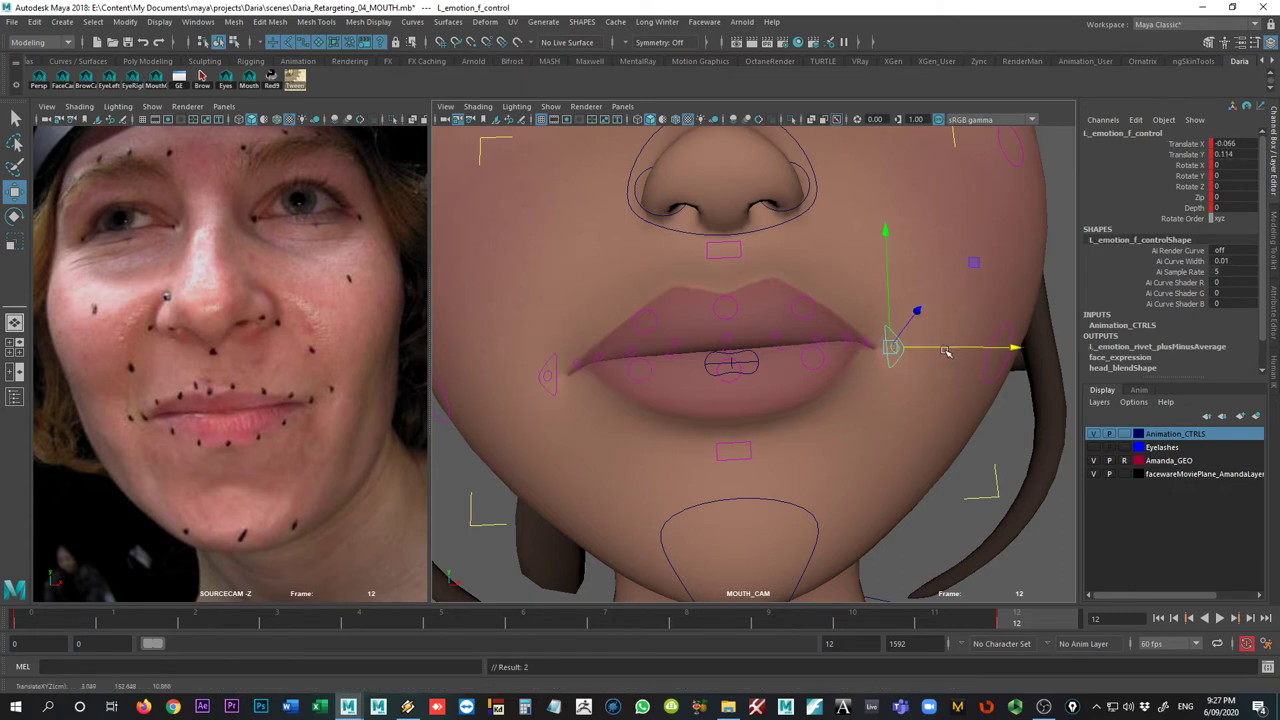
key("comma")
key("period")
key("comma")
key("period")
- Raise R_emotion_f_control to about 0.118 in Translate Y and compare the mouth with the source footage at frames 0 and 12
left_click(555, 365)
left_click_drag(556, 348, 565, 338)
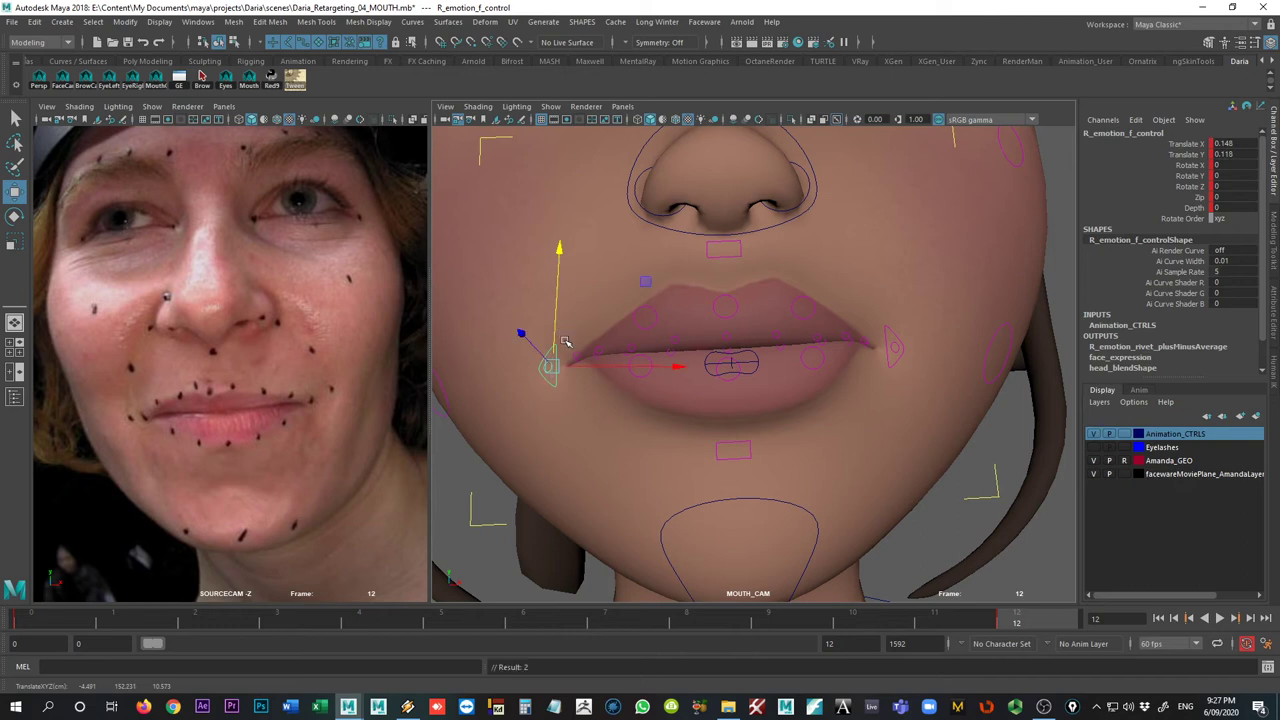
key("comma")
key("period")
key("comma")
key("period")
key("comma")
key("period")
key("comma")
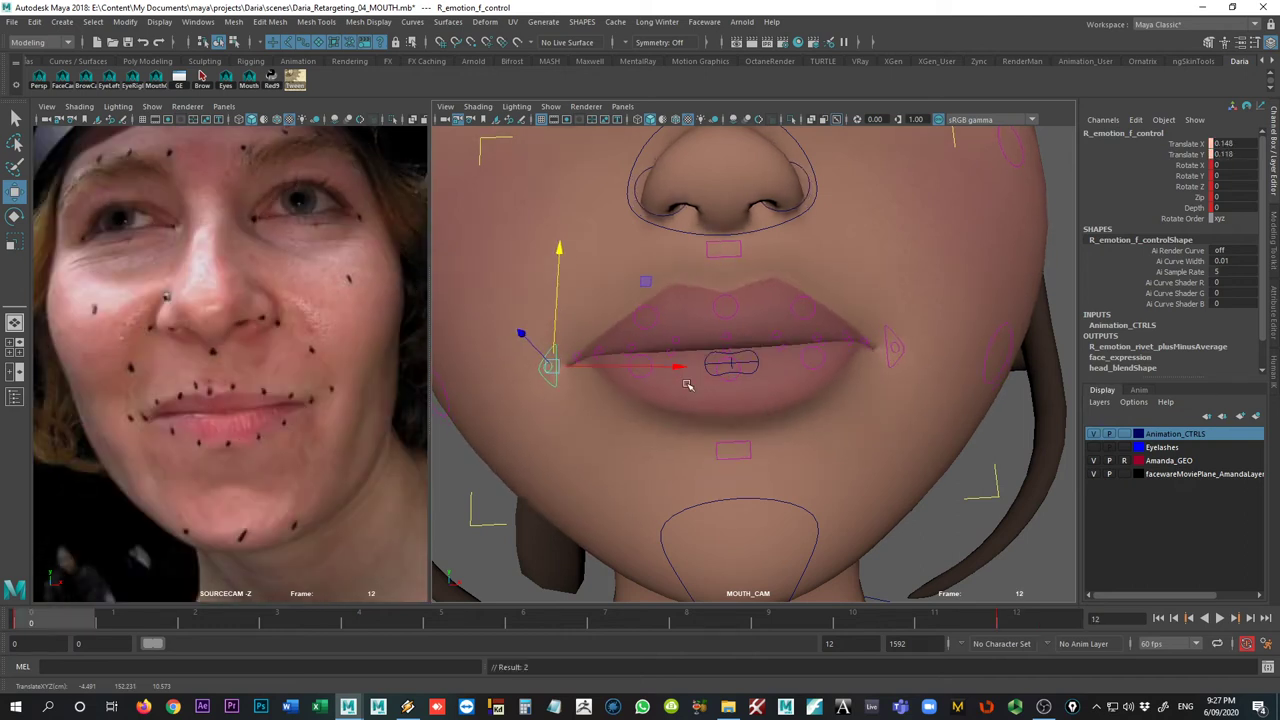
key("period")
key("comma")
key("period")
key("comma")
key("period")
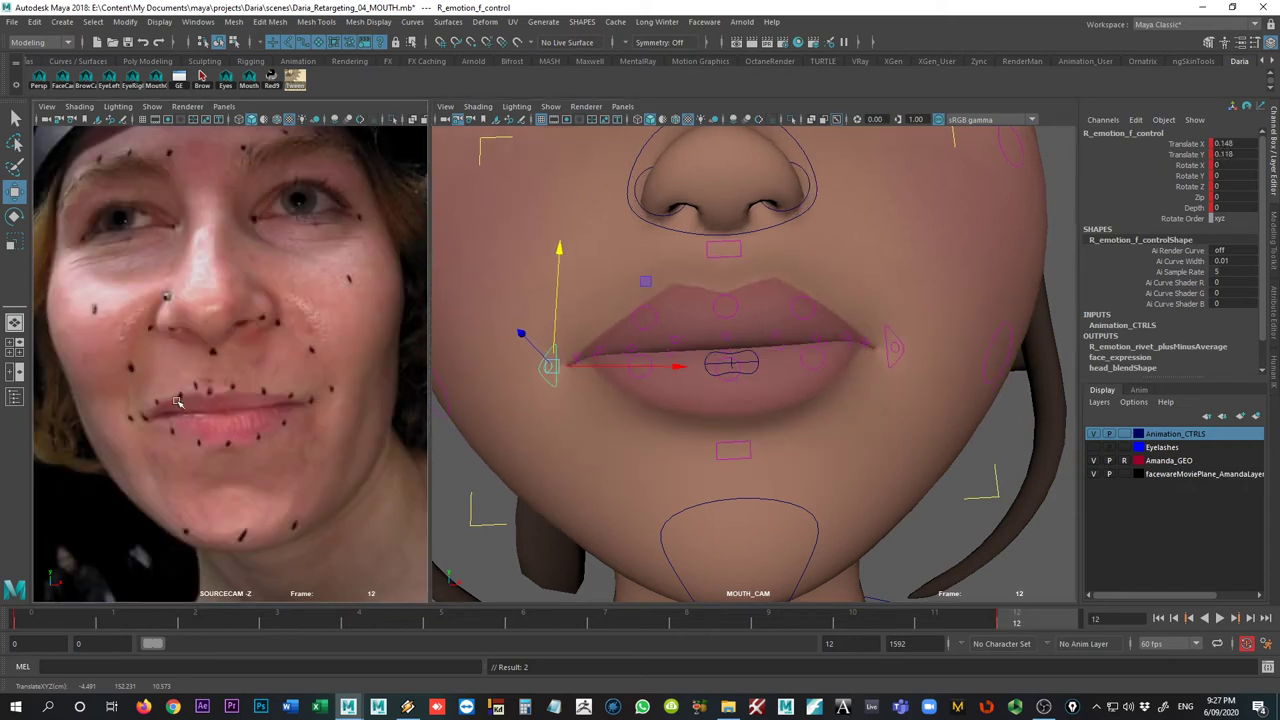
key("comma")
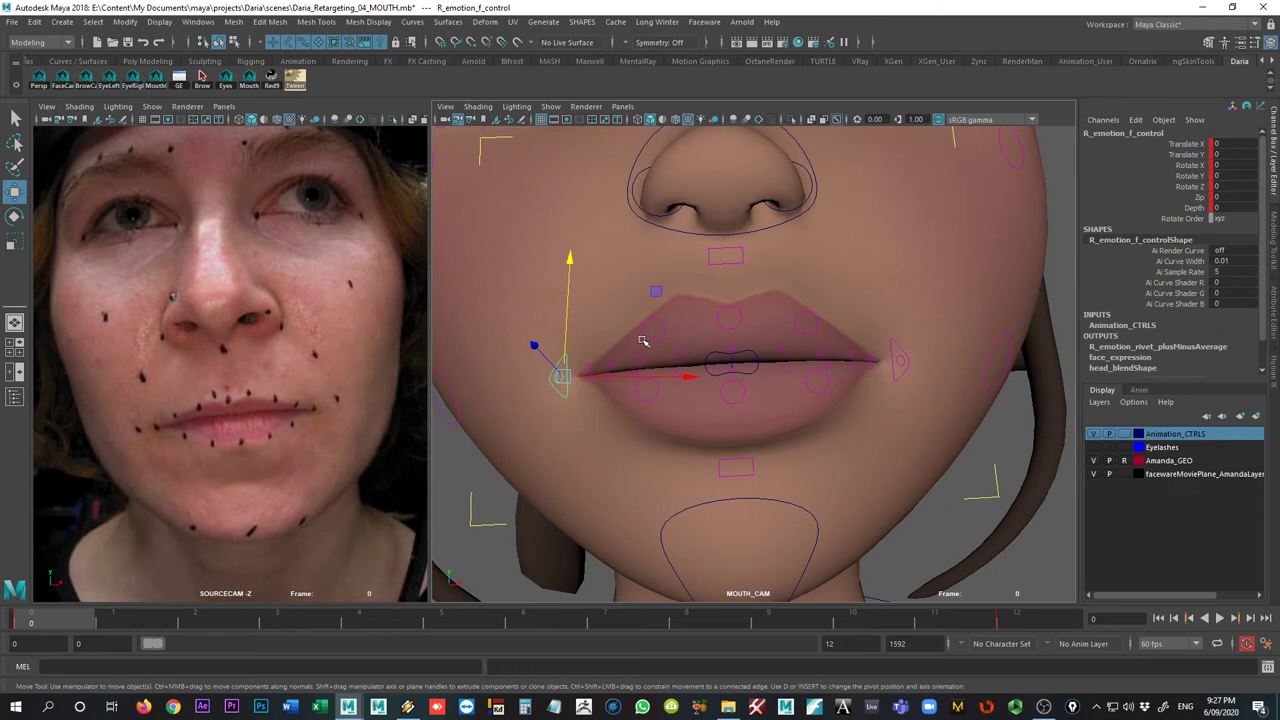
- At frame 12, move R_lips_up_sneer_f_control to about 0.016 in Translate X and 0.025 in Translate Y, checking against frame 0
left_click(643, 340)
key("period")
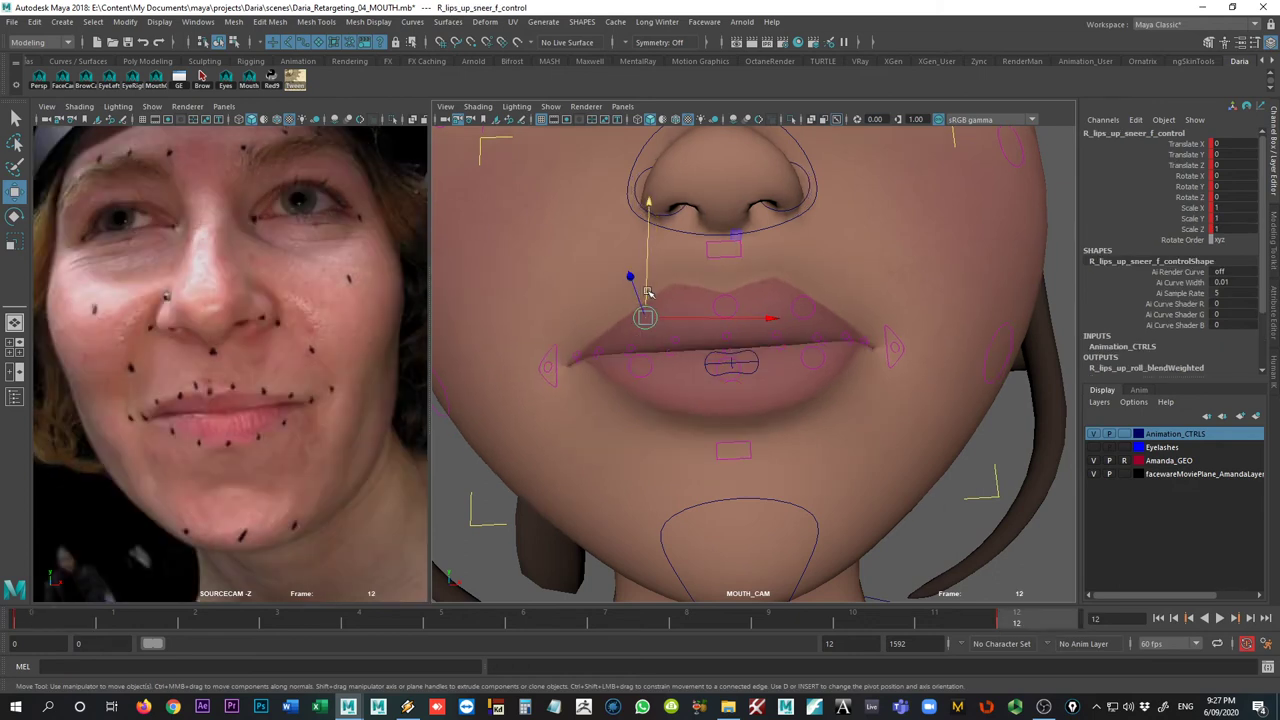
left_click_drag(645, 300, 659, 313)
key("comma")
key("period")
key("comma")
key("period")
key("comma")
key("period")
- Move L_lips_up_sneer_f_control to about 0.018 in Translate X and 0.017 in Translate Y, and compare against frame 0
left_click(804, 308)
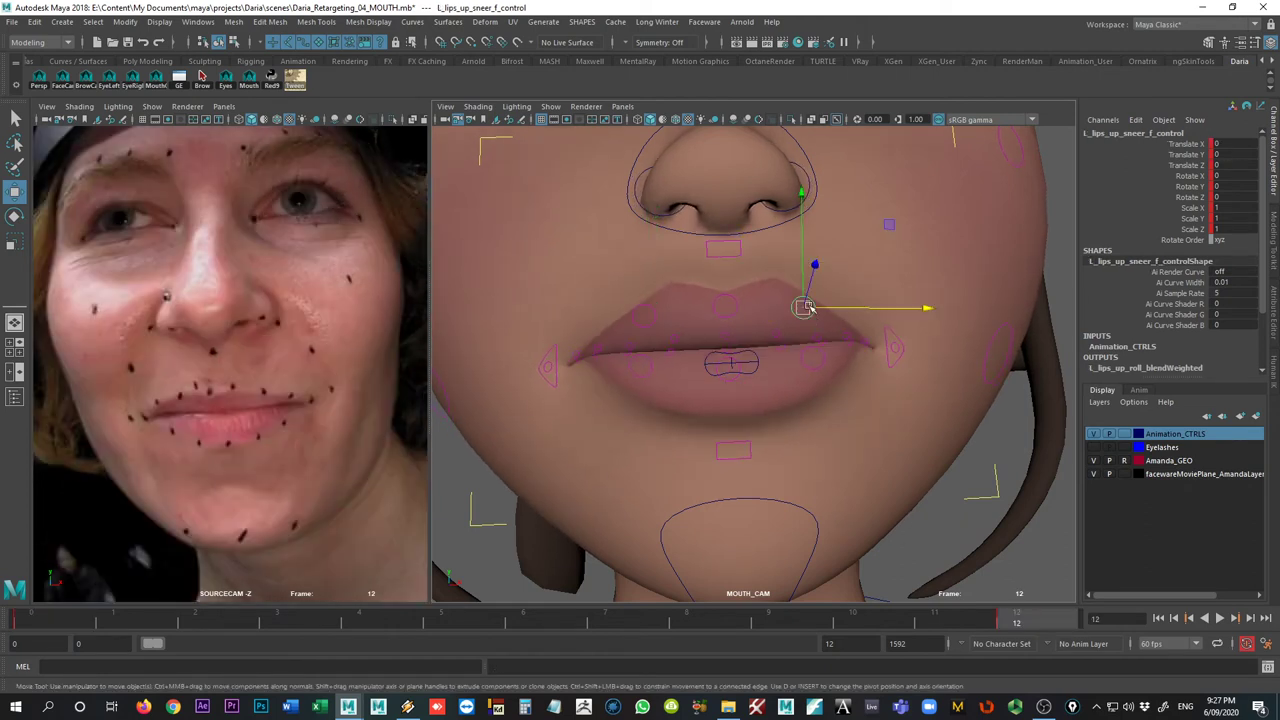
left_click_drag(804, 306, 807, 306)
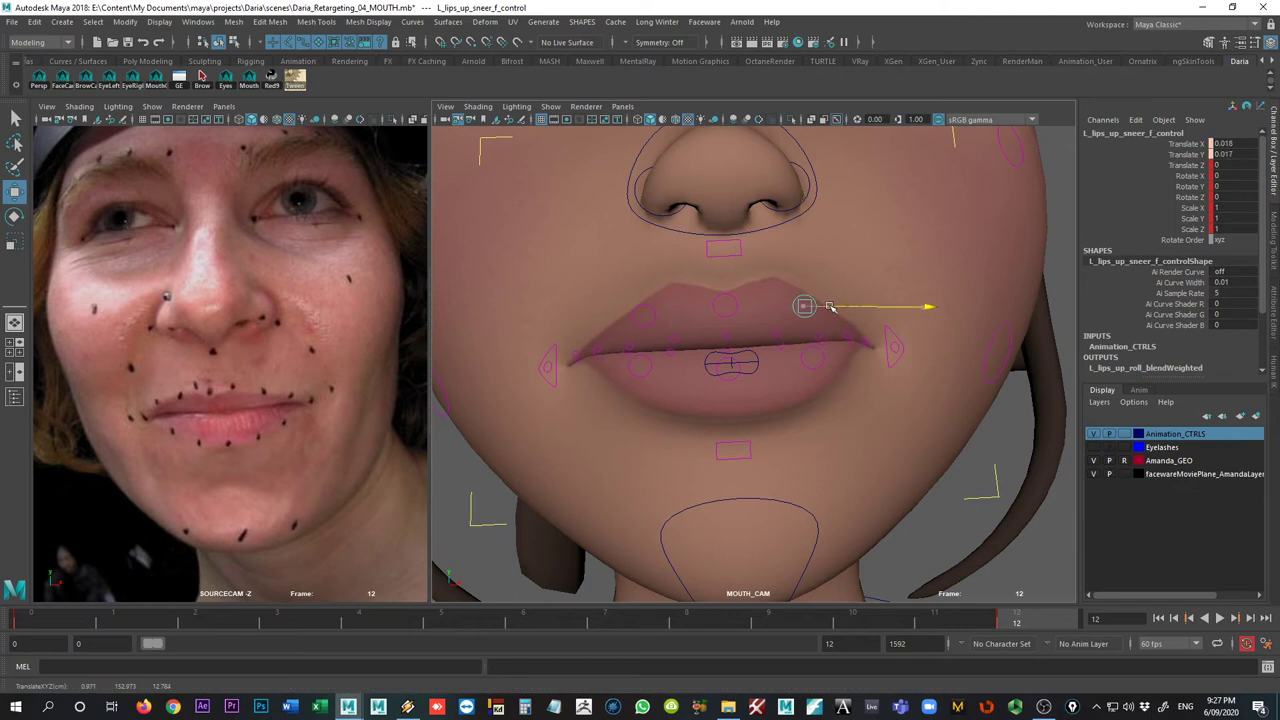
key("comma")
key("period")
key("comma")
key("period")
key("comma")
- Try moving M_lips_up_mid_f_control while comparing frames 0 and 12, and undo back to the posed L_lips_up_sneer_f_control
left_click(729, 318)
key("period")
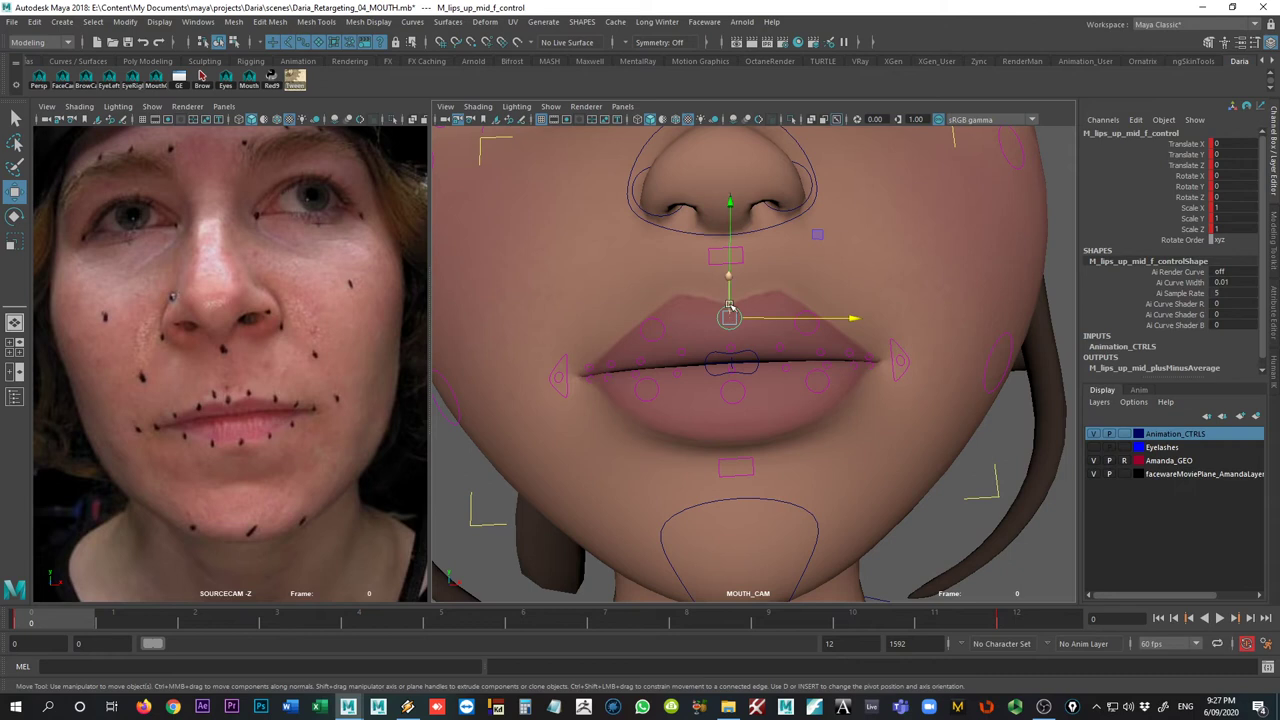
key("comma")
left_click_drag(731, 241, 734, 244)
key("period")
key("comma")
key("period")
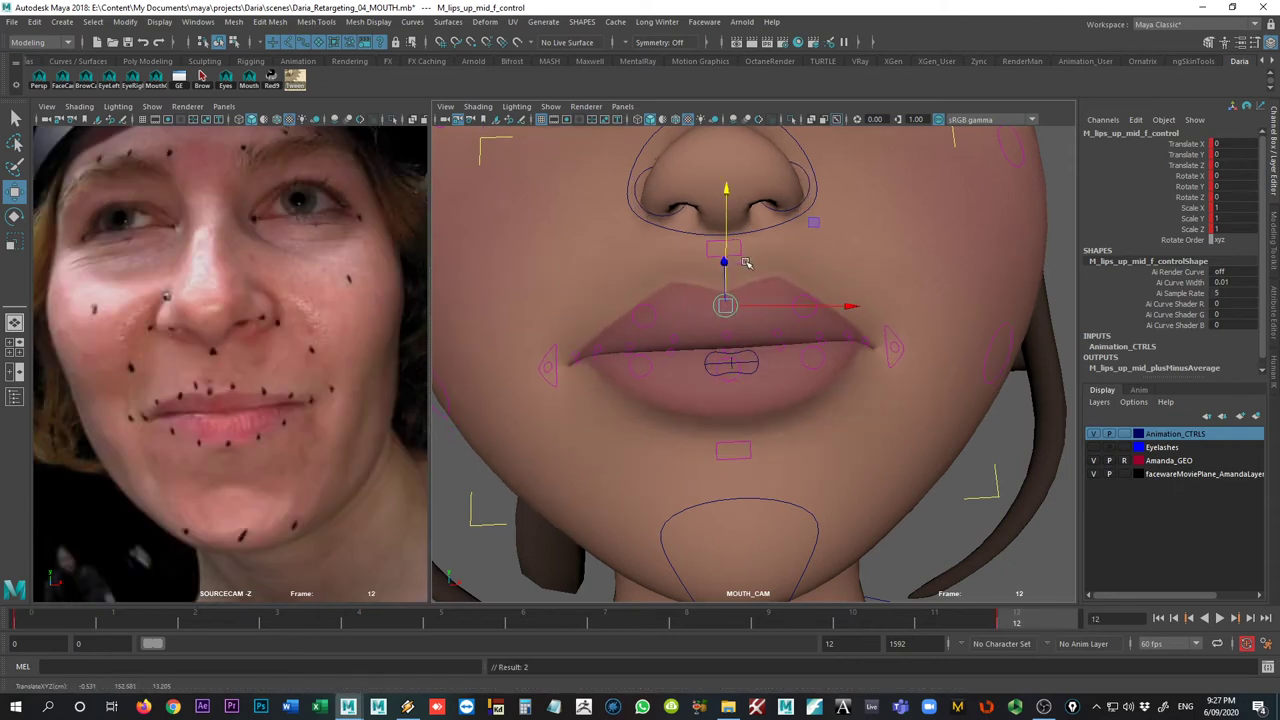
key("comma")
key("ctrl+z")
key("ctrl+z")
key("ctrl+z")
key("ctrl+z")
key("shift+z")
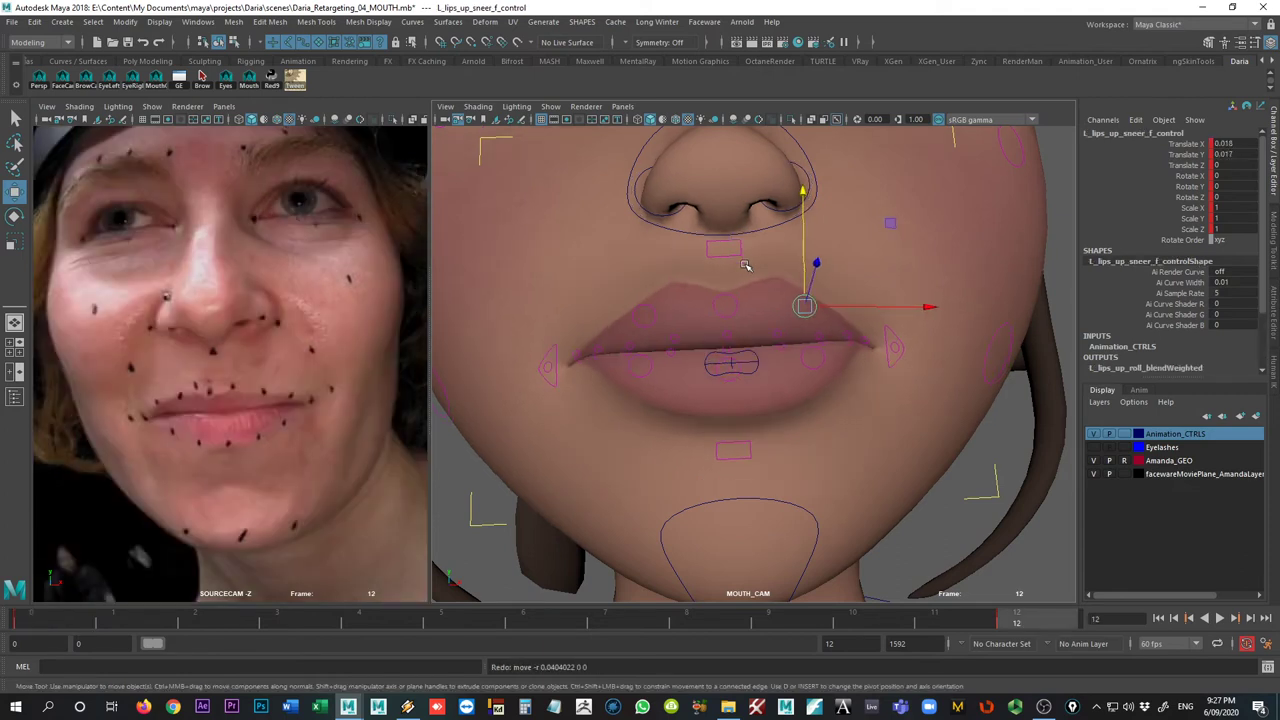
- Raise M_lips_up_mid_f_control to about 0.018 in Translate Y at frame 12 and compare the upper lip with frame 0
left_click(724, 296)
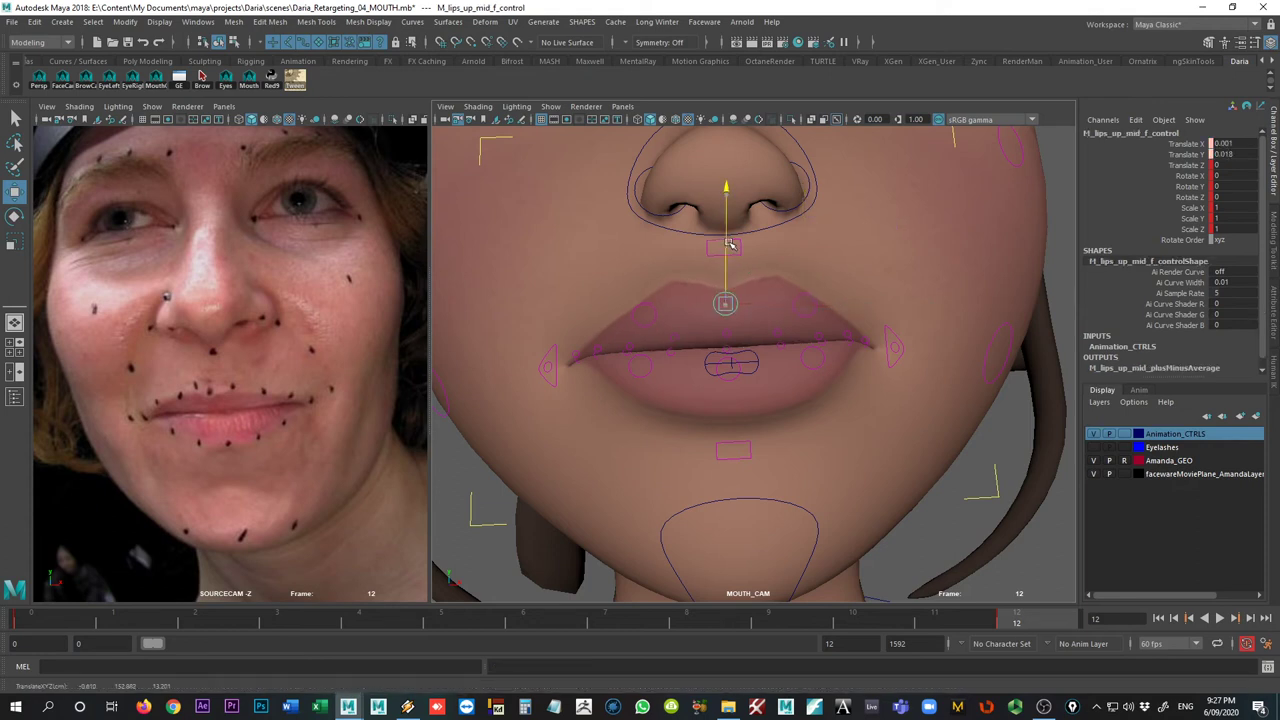
left_click_drag(729, 244, 729, 246)
key("comma")
key("period")
key("comma")
key("period")
key("comma")
key("period")
key("comma")
key("period")
key("comma")
key("period")
key("comma")
key("period")
- Move L_lips_low_sneer_f_control inward and up to about -0.074 in Translate X, 0.033 in Translate Y and 0.004 in Translate Z
left_click(822, 369)
mouse_move(814, 335)
left_mouse_down()
mouse_move(826, 358)
mouse_move(808, 354)
left_mouse_up()
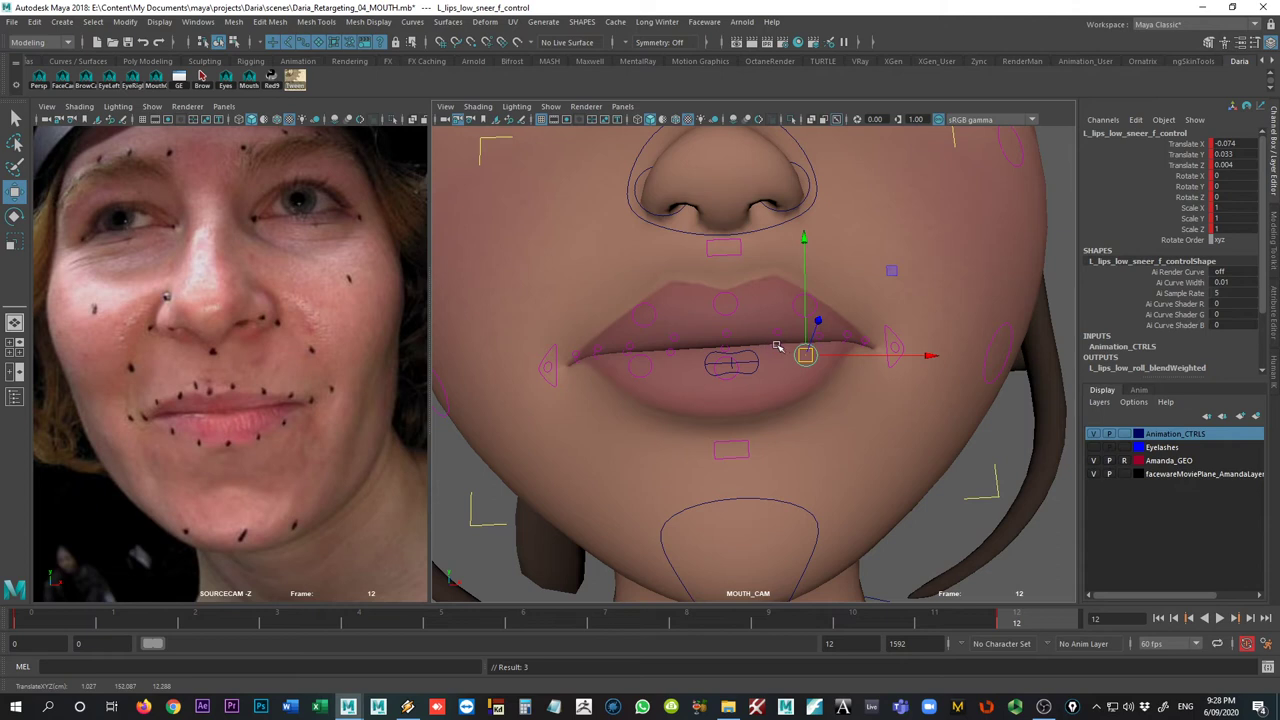
key("comma")
key("period")
key("comma")
key("period")
- Try lowering L_lips_low_deform_3_f_control to about -0.072 in Translate Y, hiding the Amanda_GEO layer only while selecting the control
left_click(777, 347)
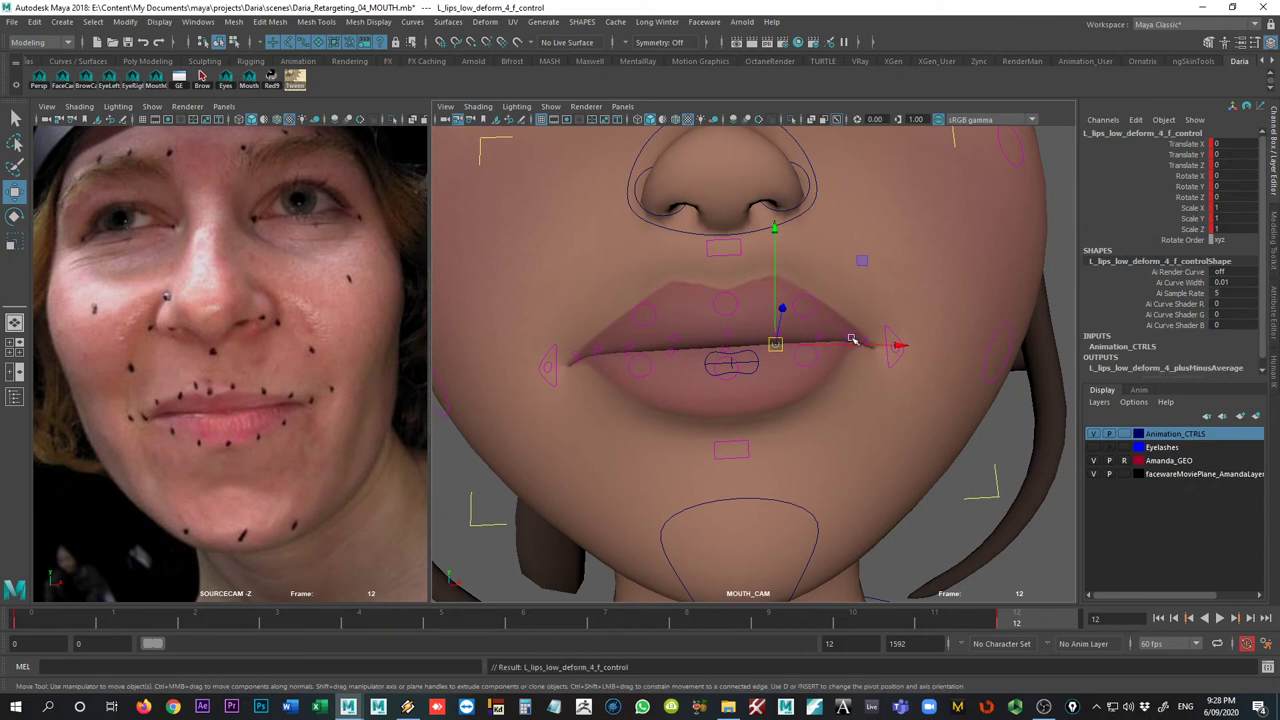
left_click(1093, 460)
left_click(813, 340)
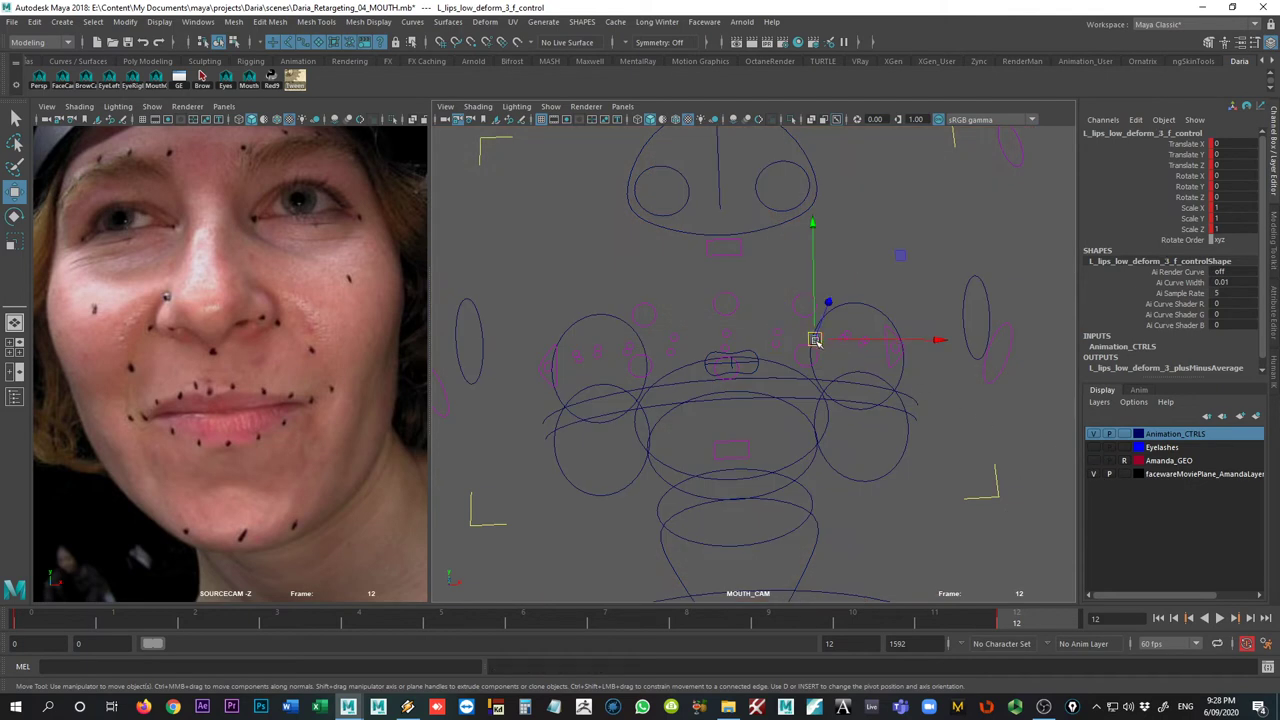
left_click(1093, 460)
left_click_drag(818, 292, 824, 298)
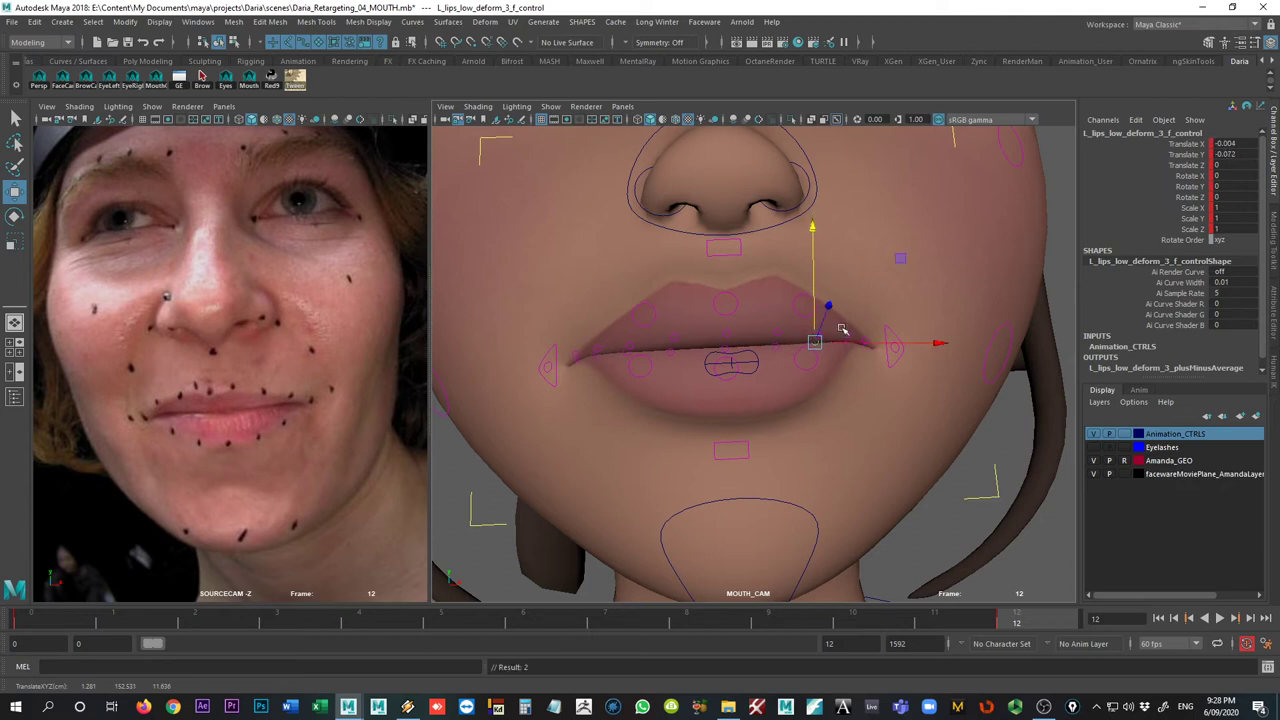
- Undo the L_lips_low_deform_3_f_control move and the last L_lips_low_sneer_f_control move
key("ctrl+z")
key("ctrl+z")
key("ctrl+z")
key("ctrl+z")
key("ctrl+z")
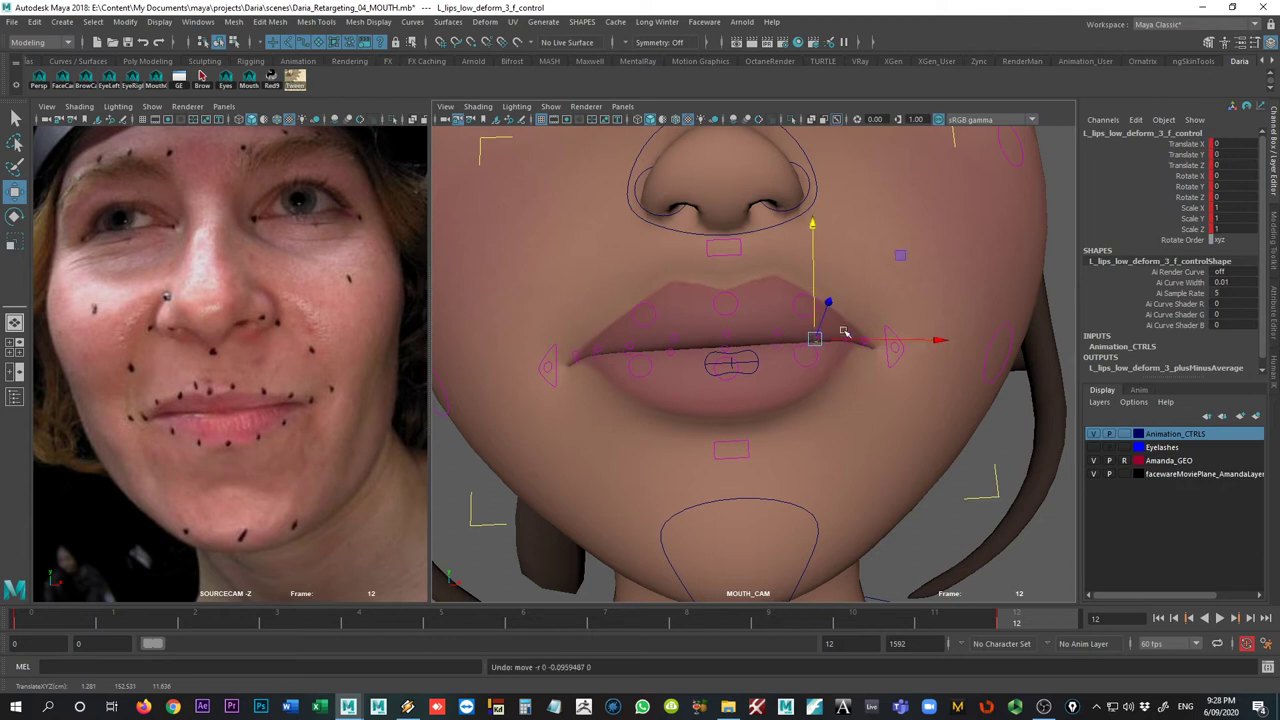
key("ctrl+z")
key("ctrl+z")
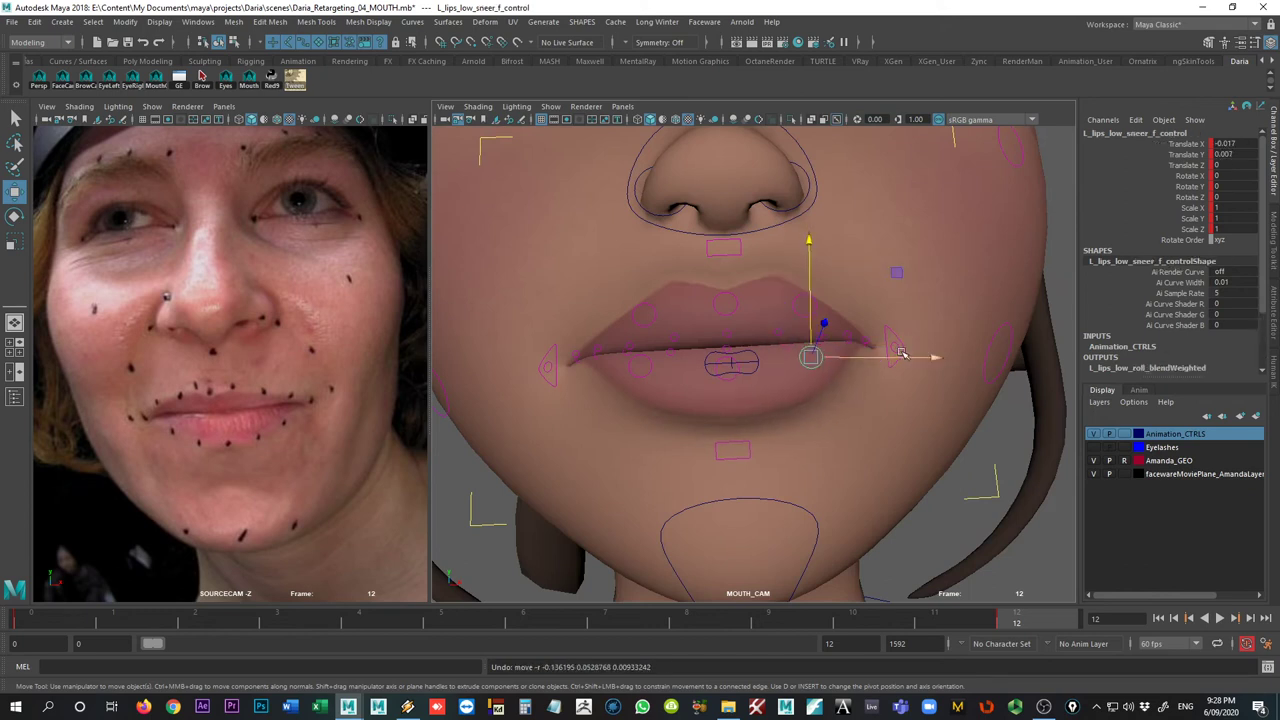
- Raise the left lip corner control to about 0.08 and R_emotion_f_control to about 0.178 in Translate Y, and key R_emotion_f_control at frame 12
left_click(896, 349)
mouse_move(895, 314)
left_mouse_down()
mouse_move(902, 303)
mouse_move(888, 312)
left_mouse_up()
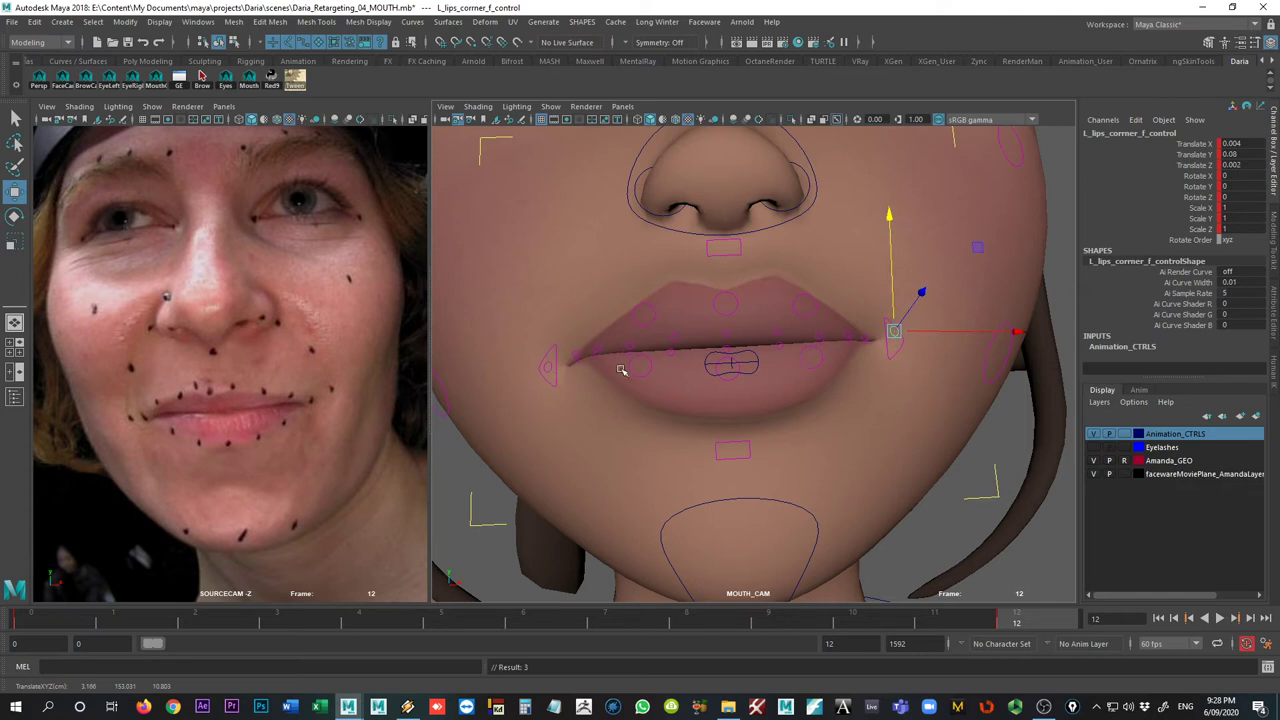
left_click(553, 356)
left_click(655, 323)
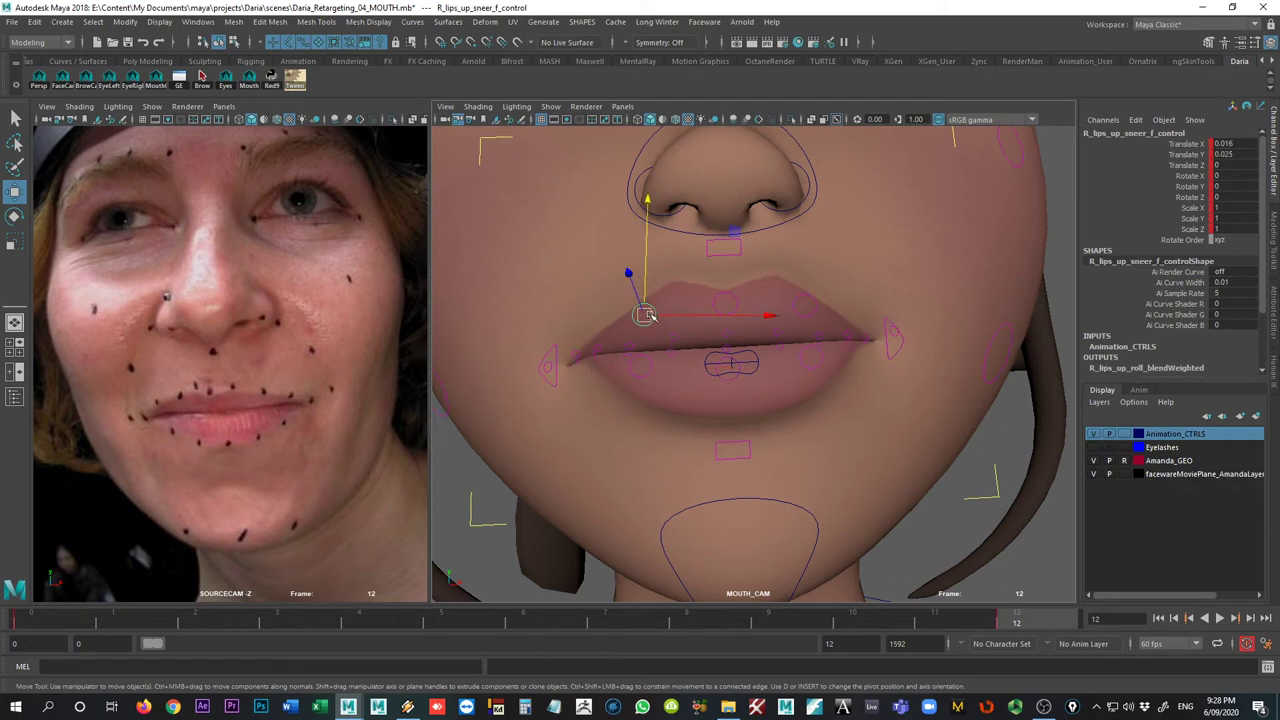
left_click(556, 344)
left_click_drag(556, 344, 555, 333)
key("s")
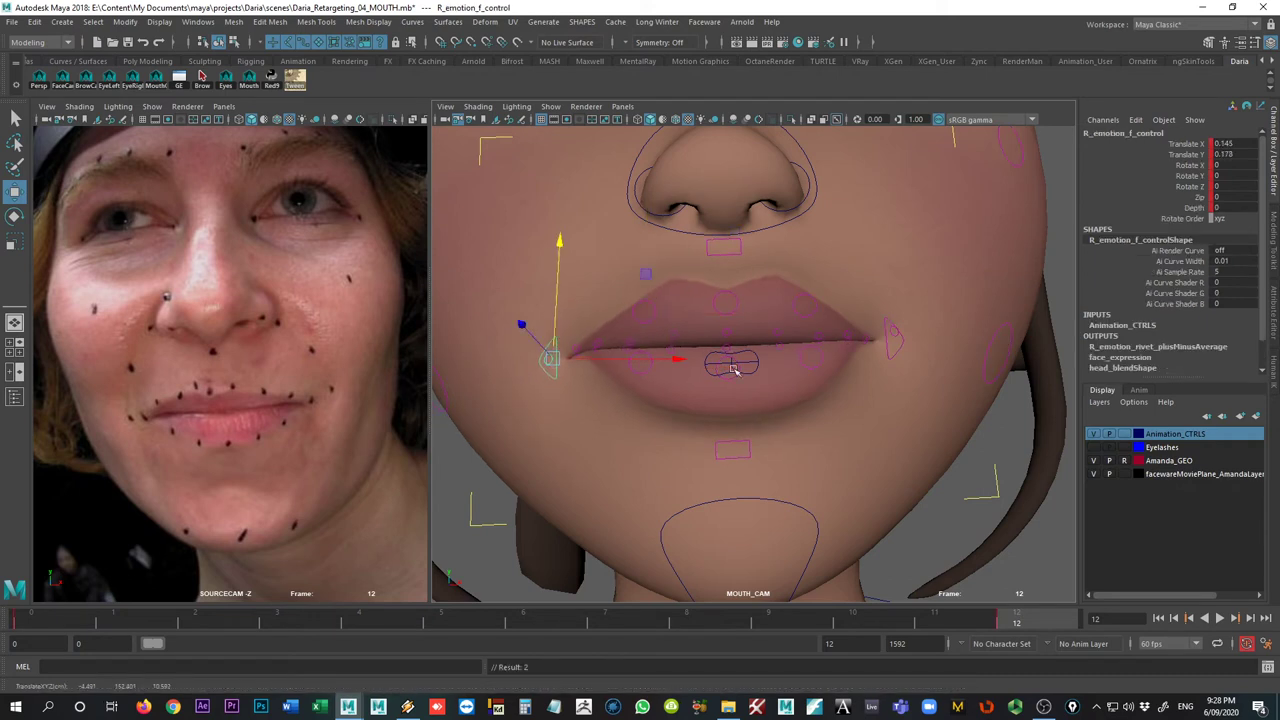
- Compare the finished mouth pose with the source footage at frames 0 and 12, and save the scene
key("comma")
key("period")
key("comma")
key("period")
key("comma")
key("period")
key("ctrl+s")
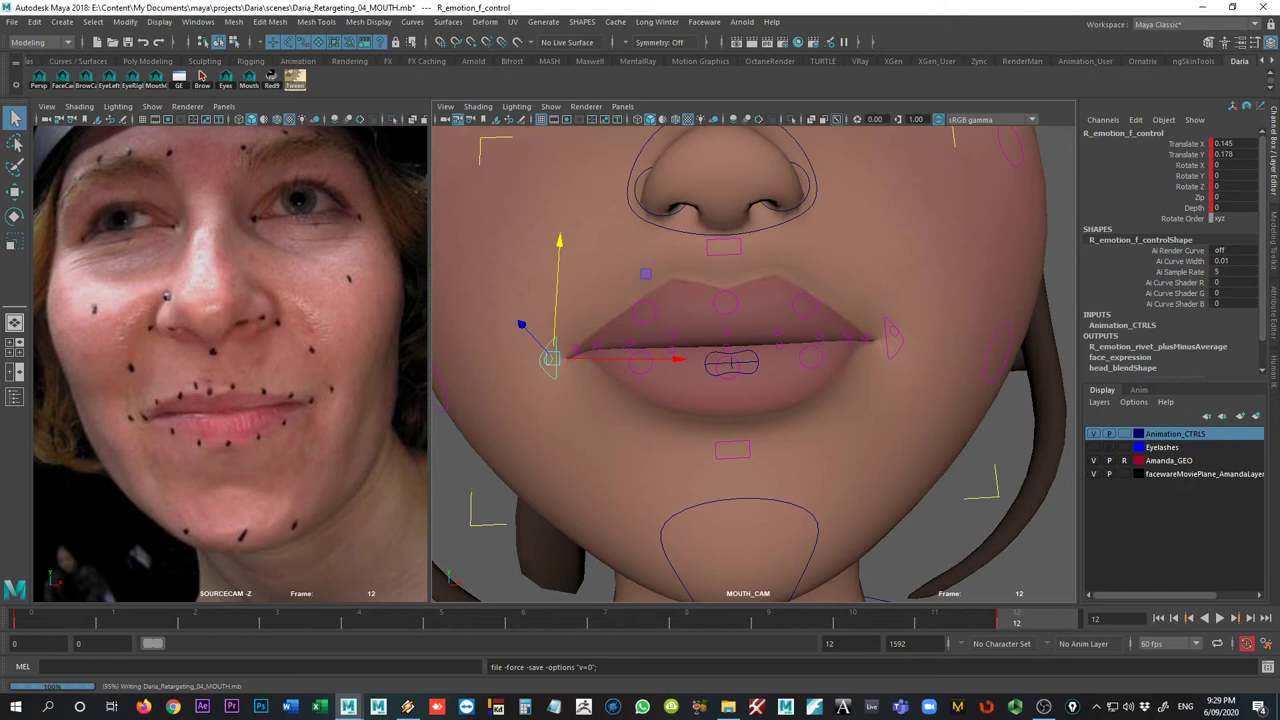
key("w")
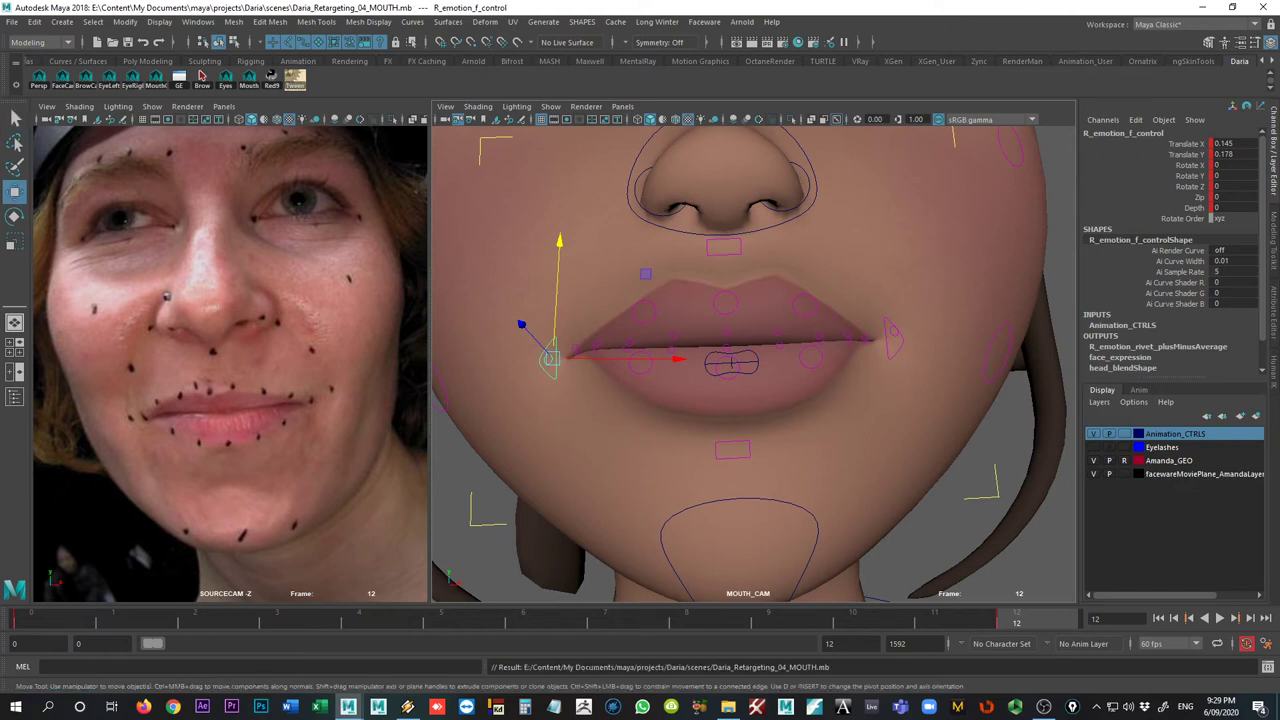
- In Faceware Retargeter, go to the frame 581 pose of the Amanda_Mouth group and move the Retargeter window aside
left_click_drag(1279, 188, 886, 167)
left_click(870, 306)
left_click(872, 317)
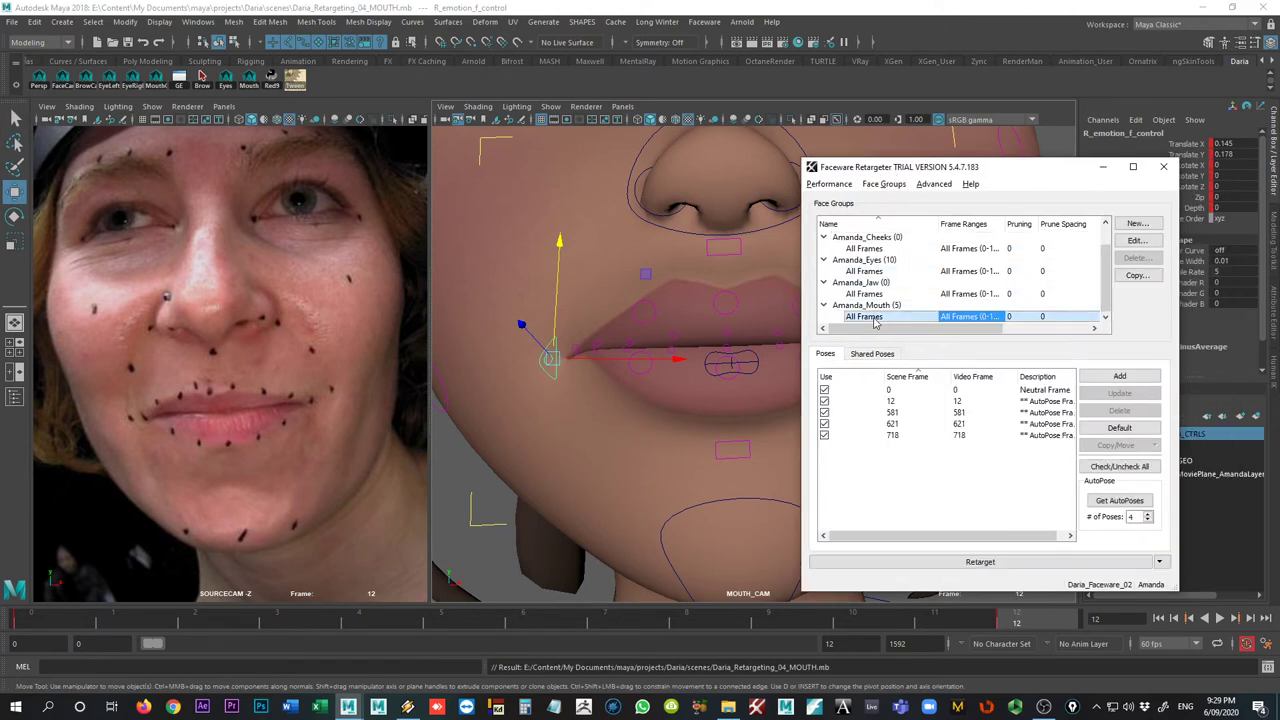
left_click(898, 413)
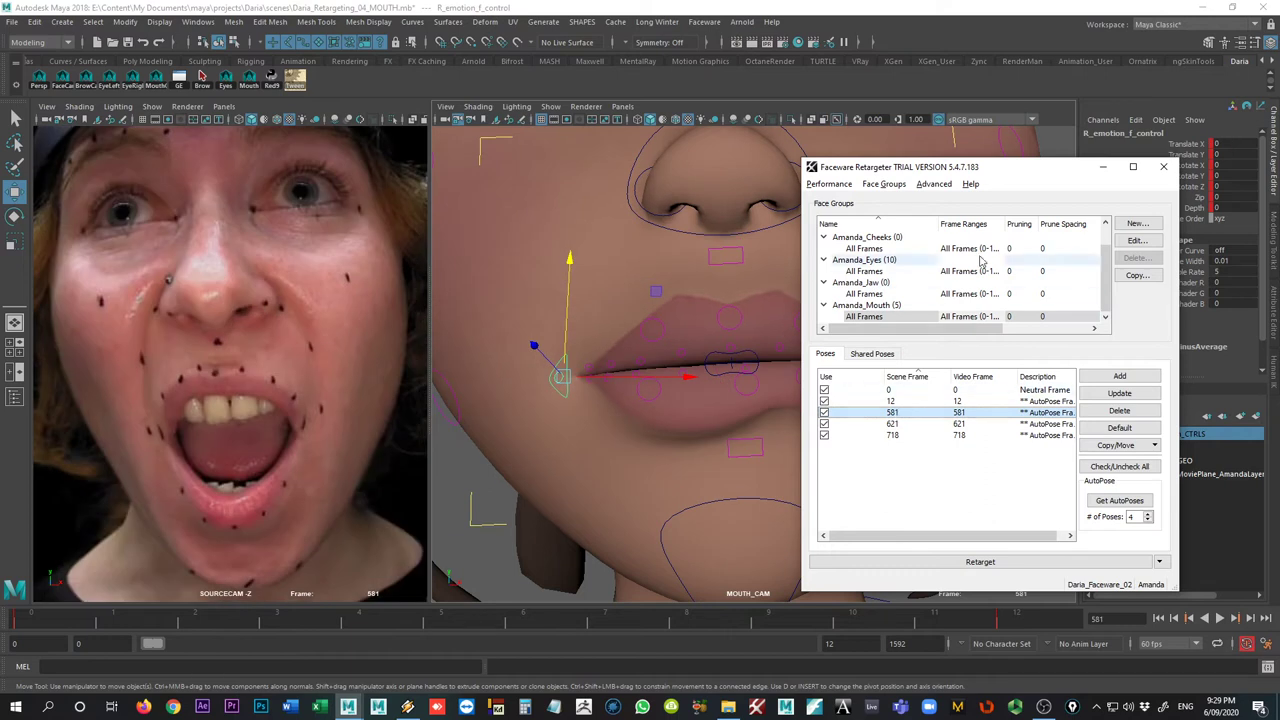
left_click_drag(925, 169, 1279, 196)
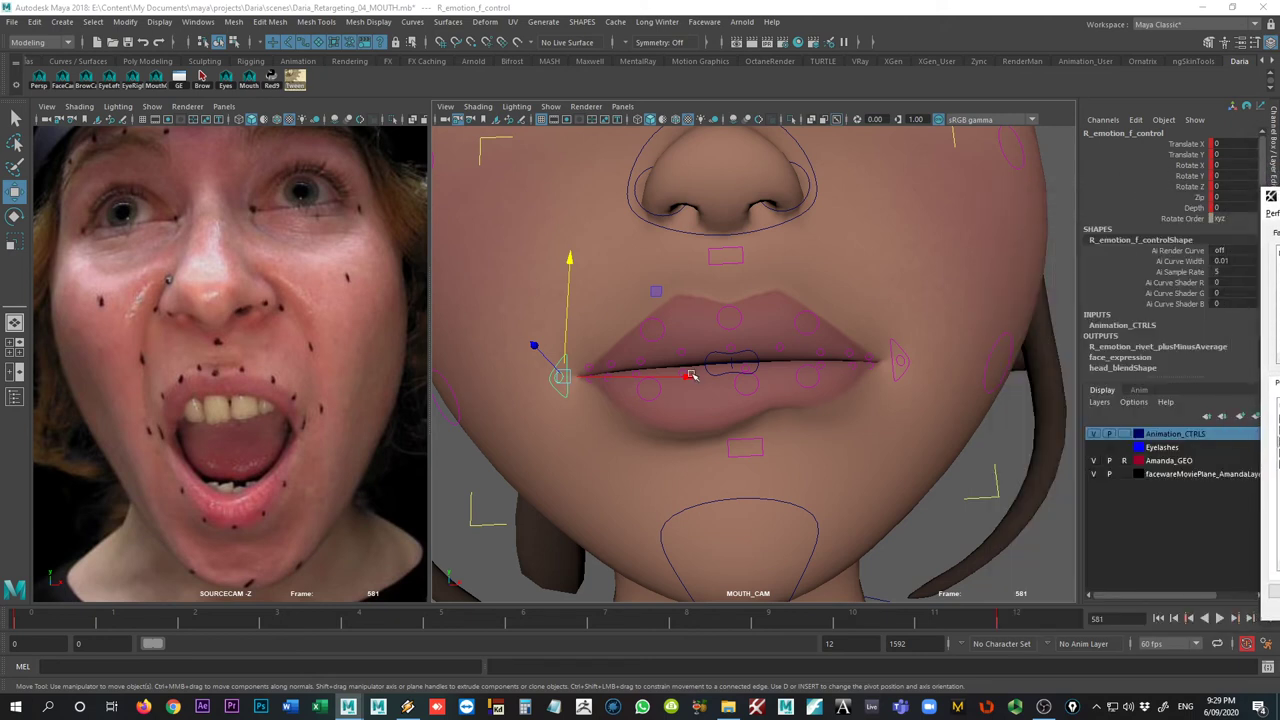
- Set the end of the playback range to 581 and return to frame 0
left_click(848, 643)
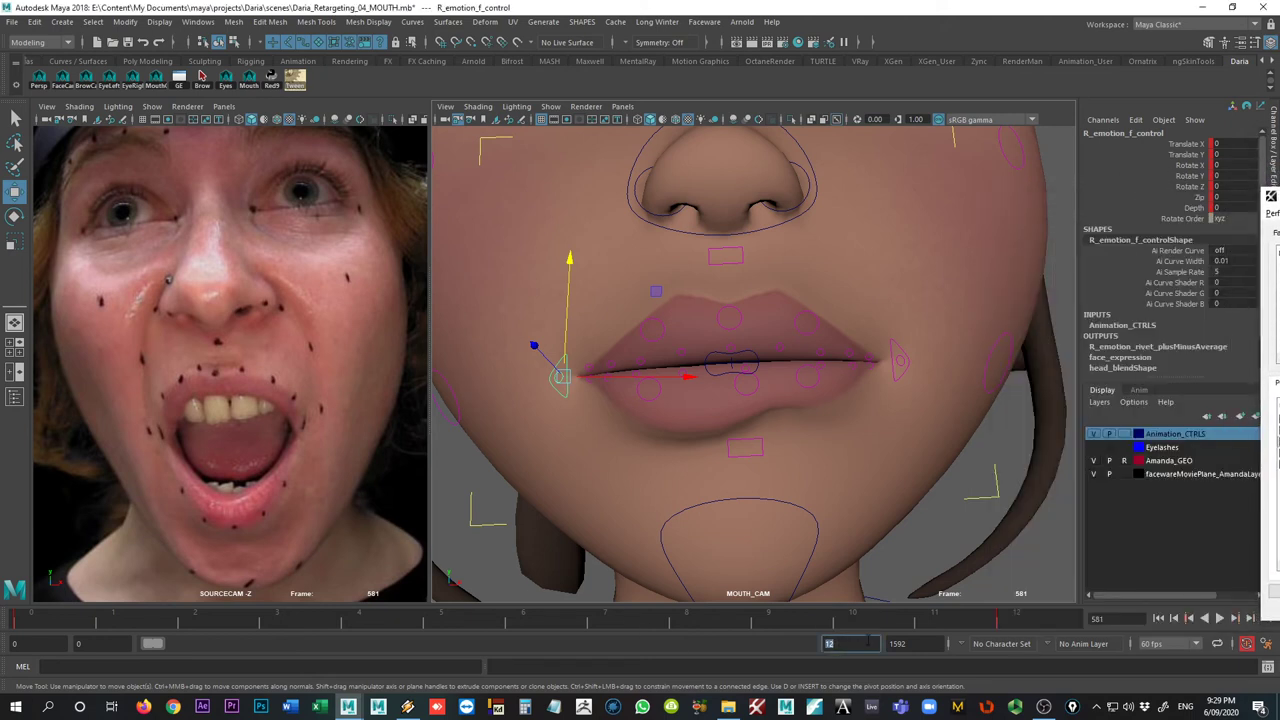
type("581")
key("Return")
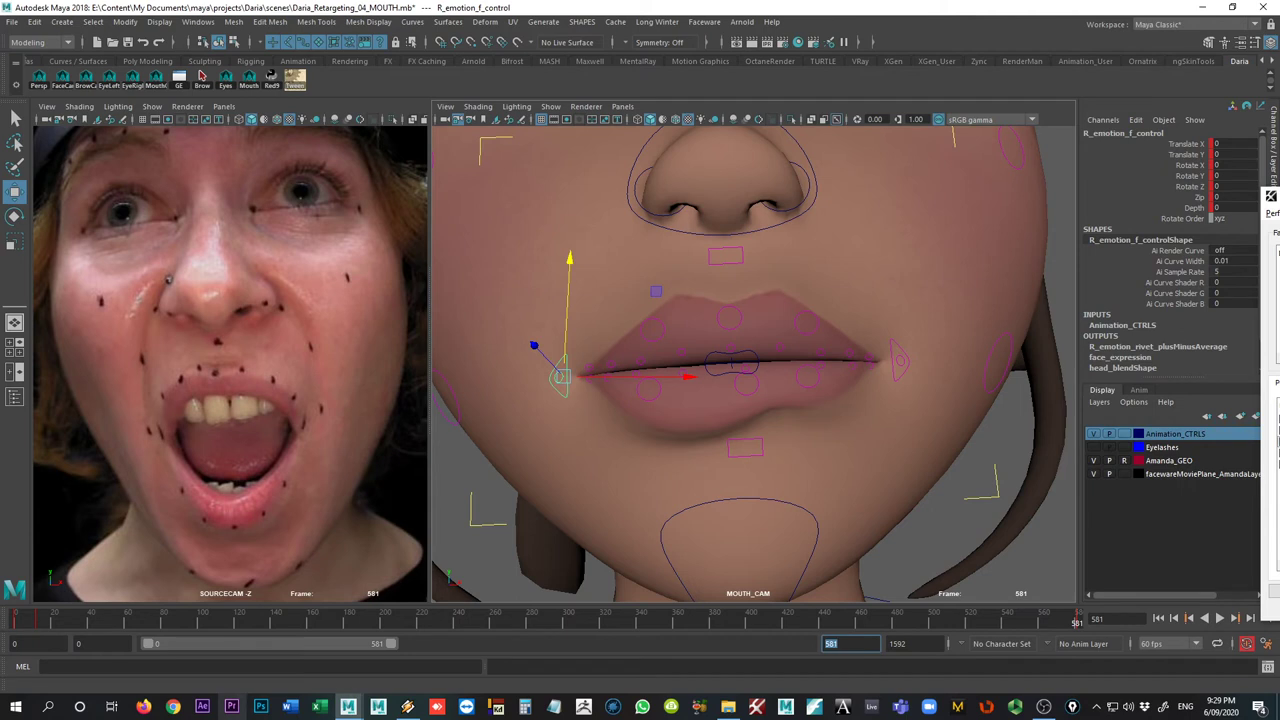
key("alt+v")
key("alt+v")
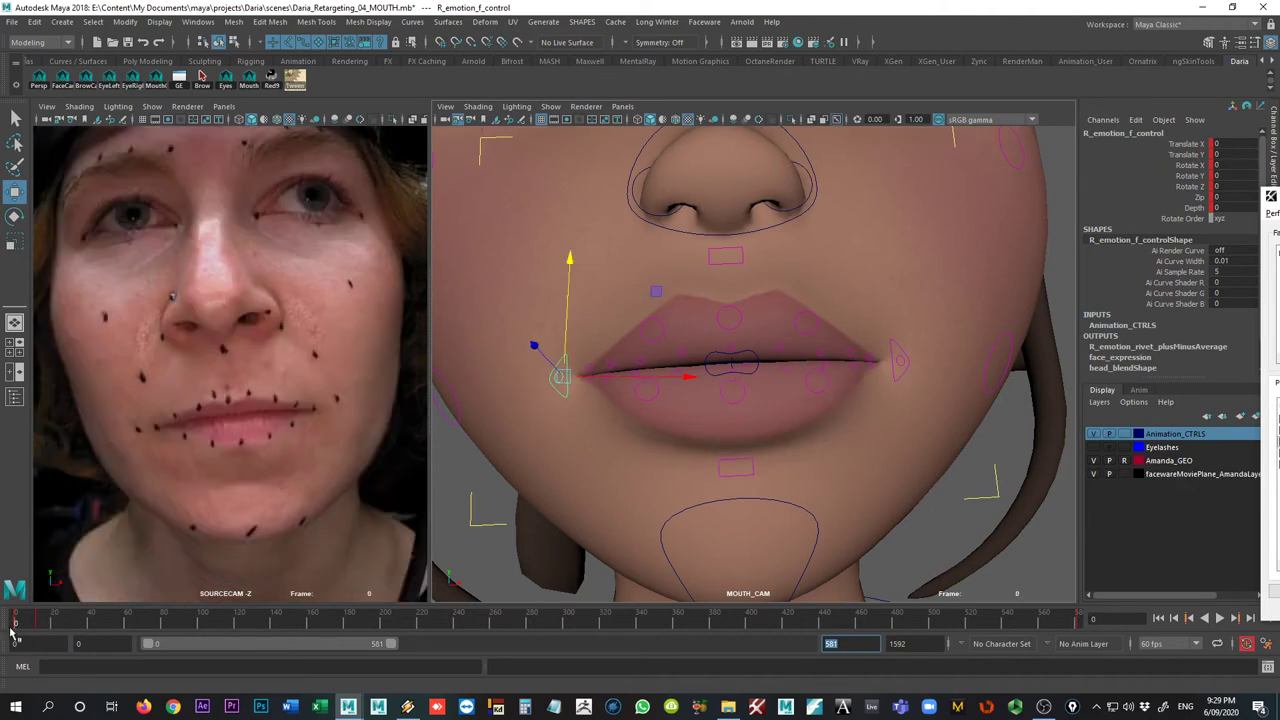
- Select all the mouth controls and key their neutral frame 0 pose at frame 581
left_click(248, 78)
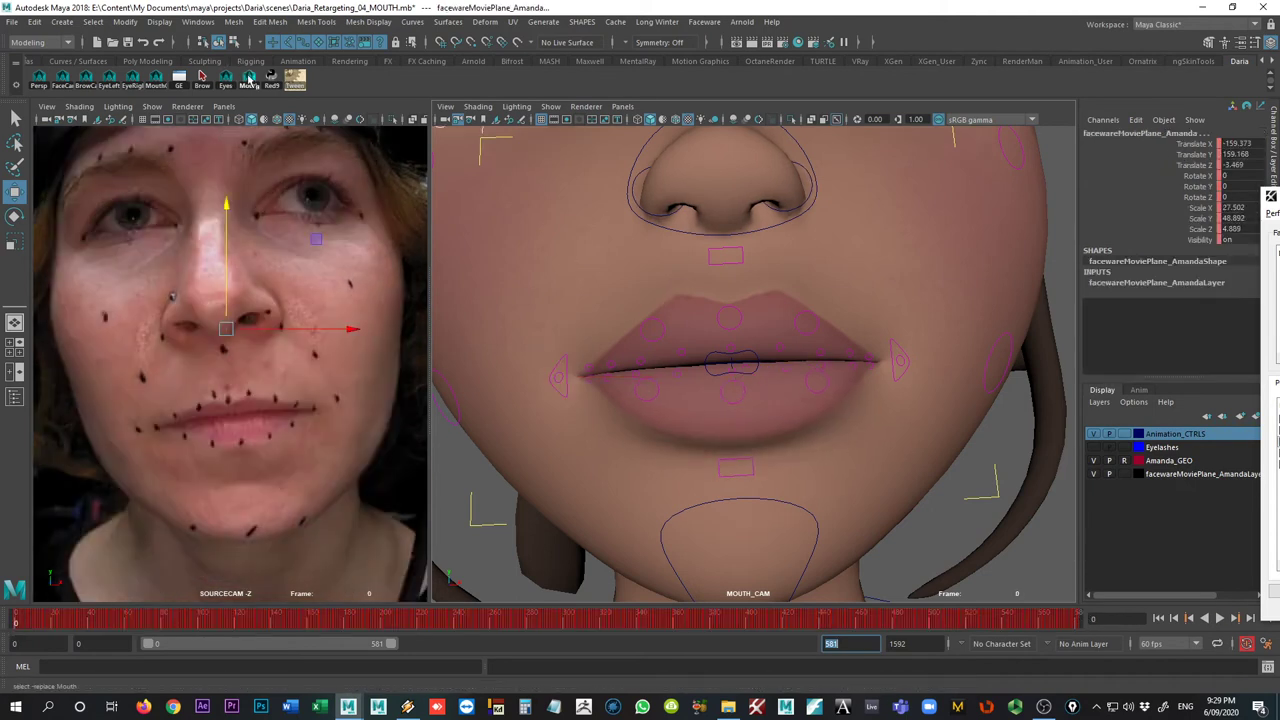
mouse_move(14, 627)
middle_mouse_down()
mouse_move(1226, 681)
mouse_move(1220, 625)
middle_mouse_up()
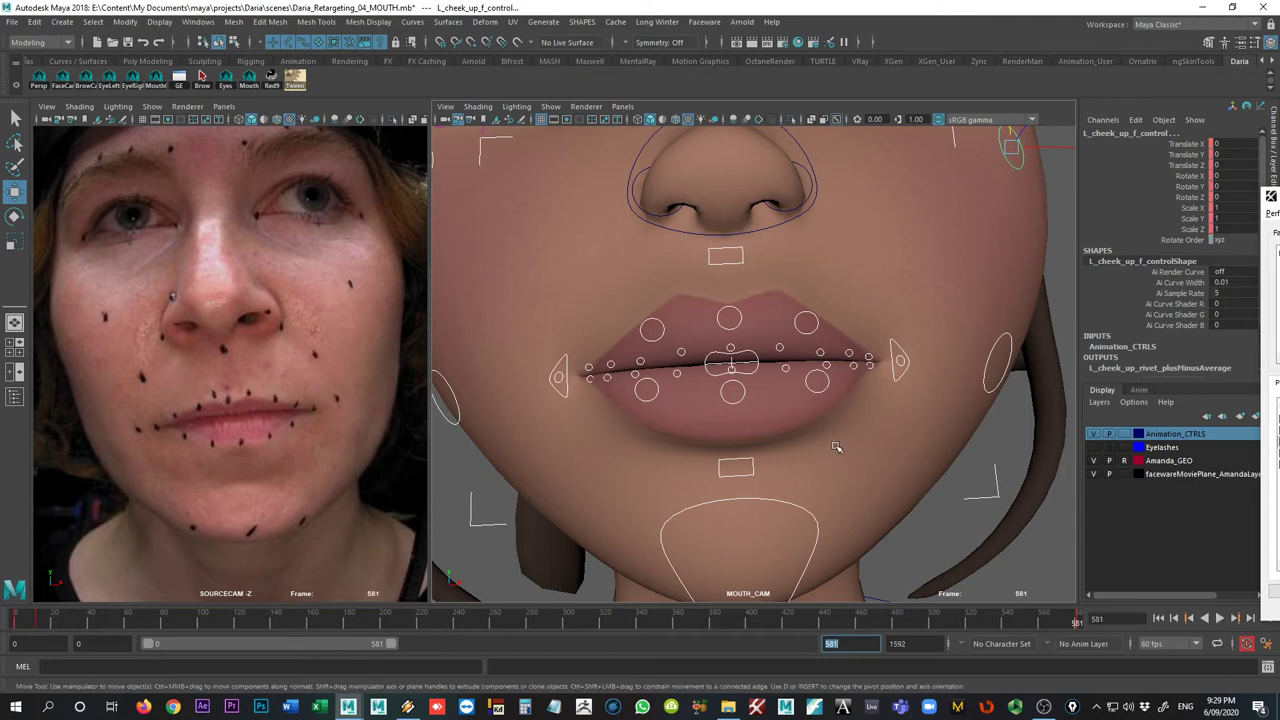
key("s")
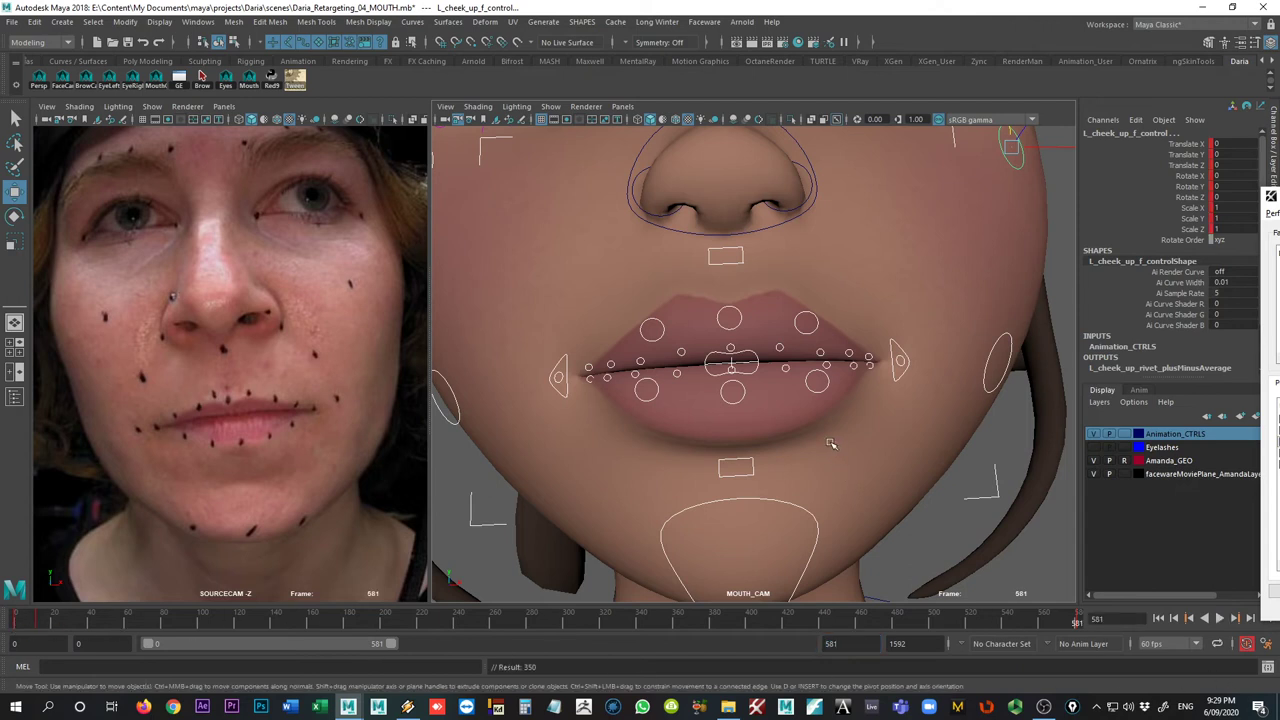
left_click(1077, 621)
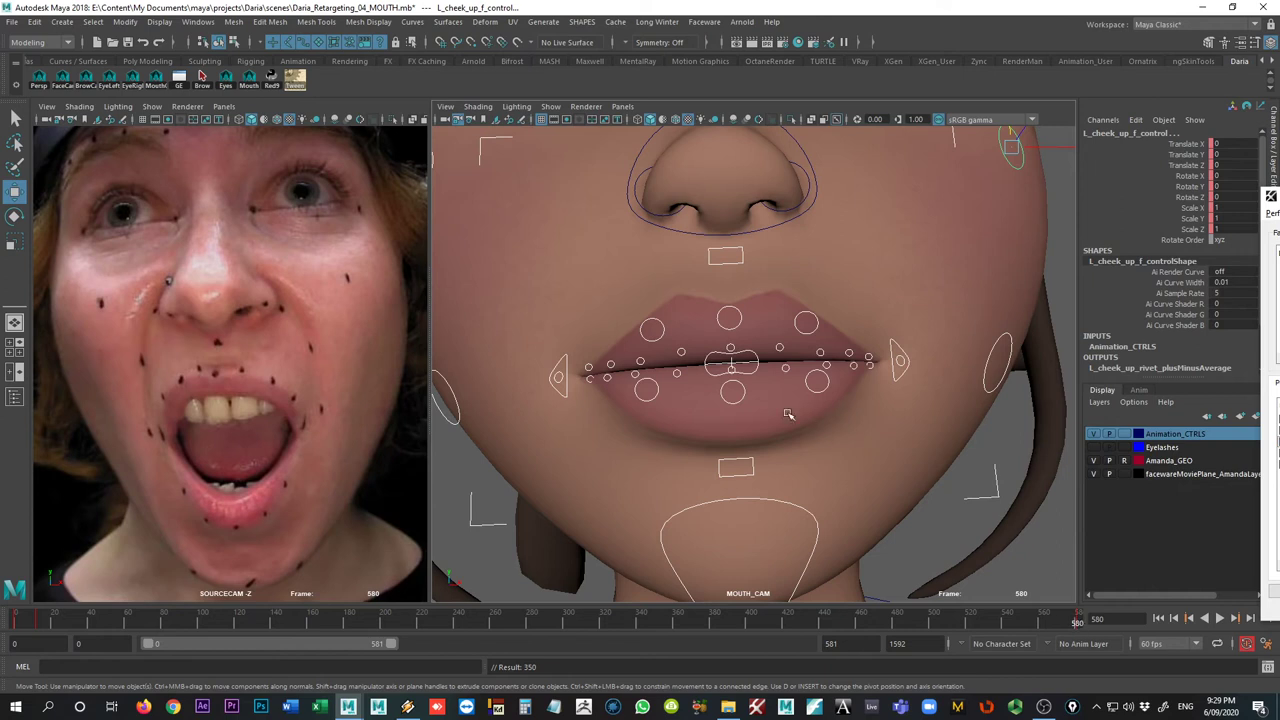
- Rotate the jaw control open to about 14.7 degrees on X at frame 580 and key it
left_click(789, 502)
key("e")
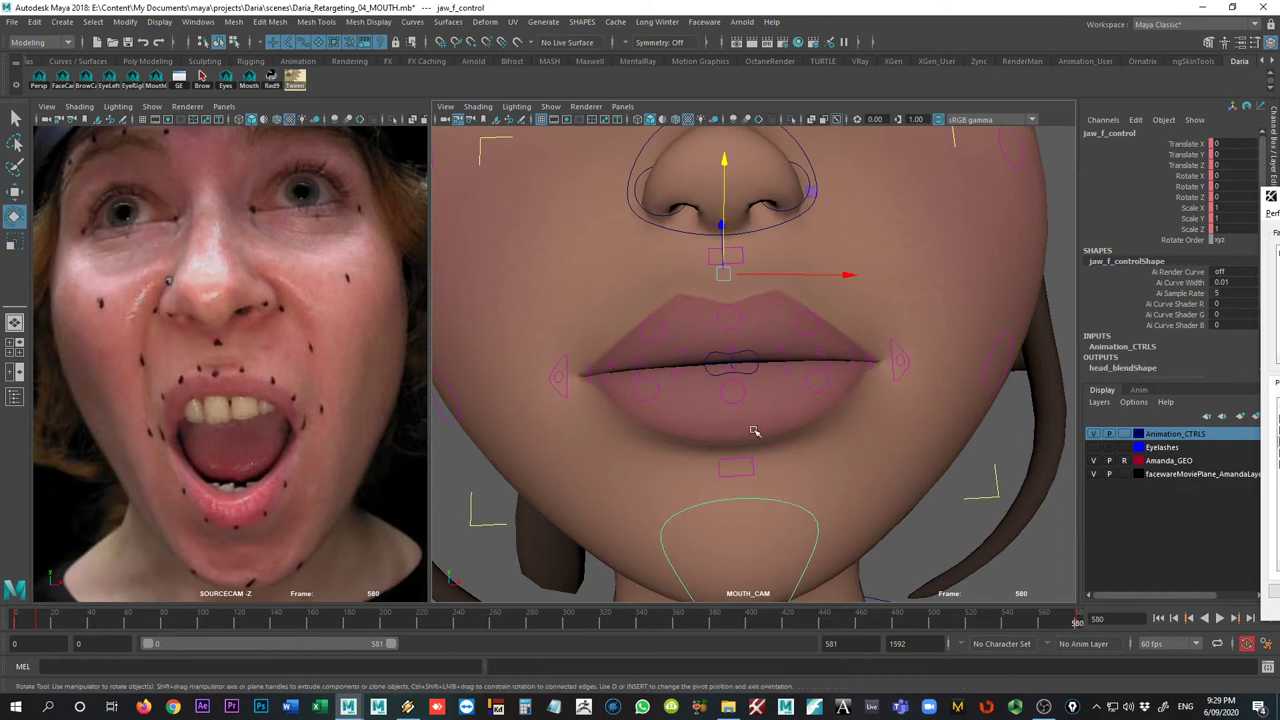
left_click_drag(727, 316, 727, 346)
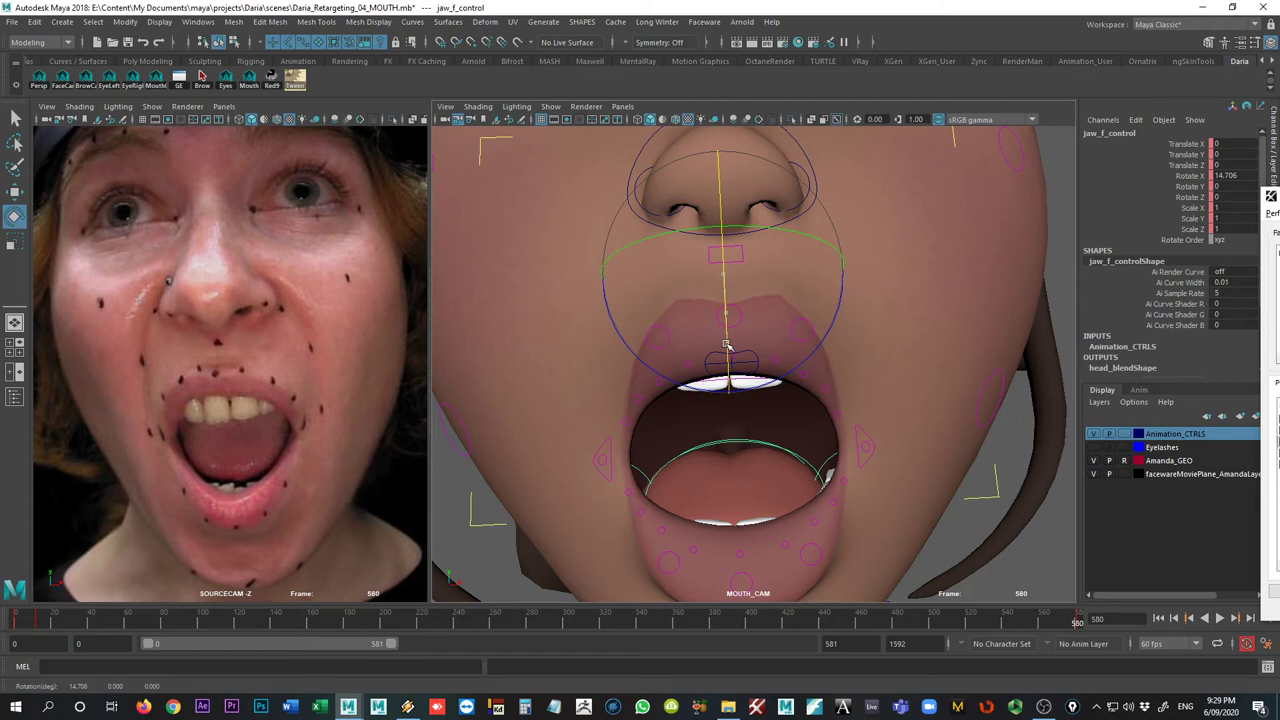
left_click_drag(727, 346, 731, 321)
key("s")
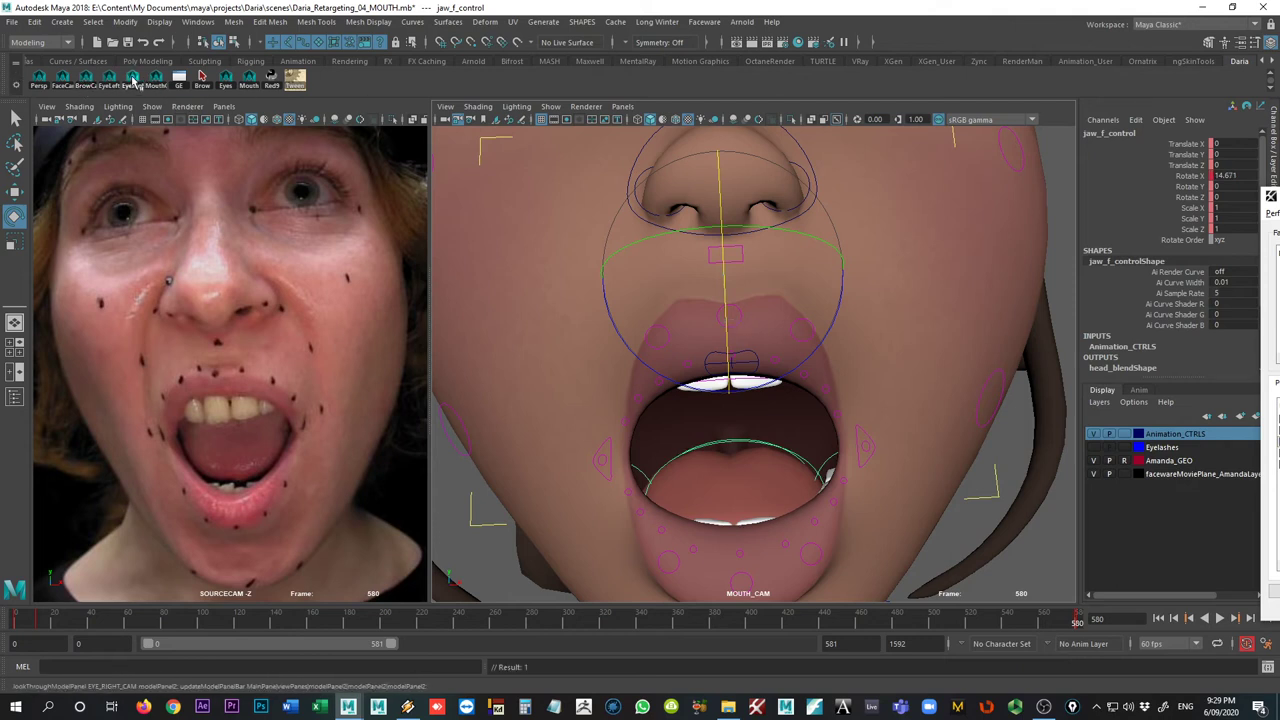
- In the face camera view, open the jaw further to about 15.5 degrees on X and key it
left_click(62, 78)
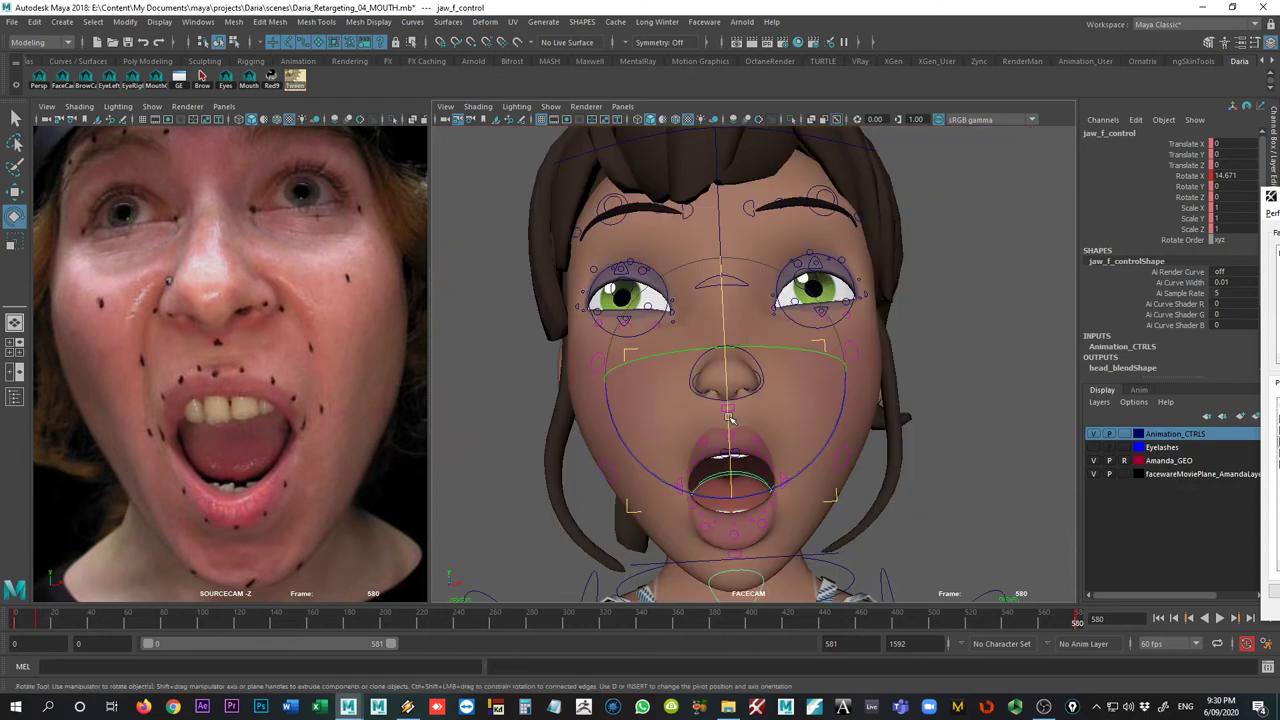
left_click_drag(730, 419, 731, 421)
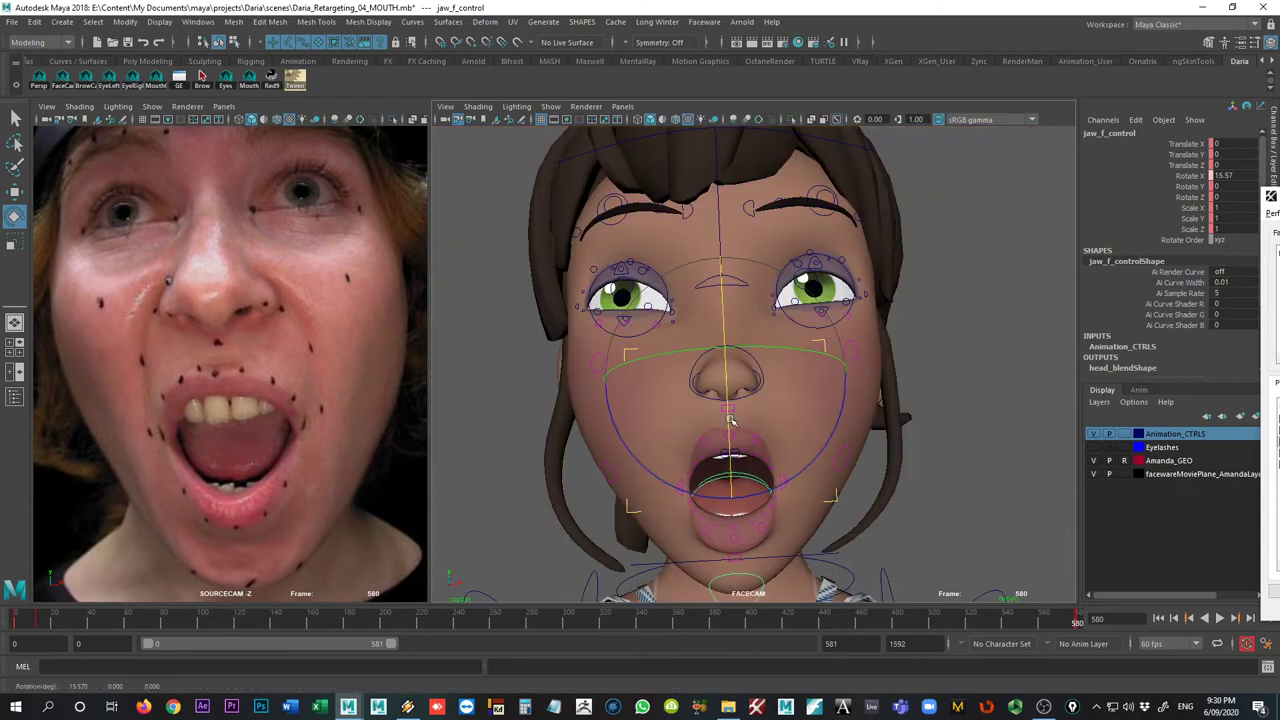
left_click_drag(728, 419, 728, 418)
key("s")
- Select the left lip-corner and jaw controls and step through their keyframes to compare the mouth poses
left_click(773, 479)
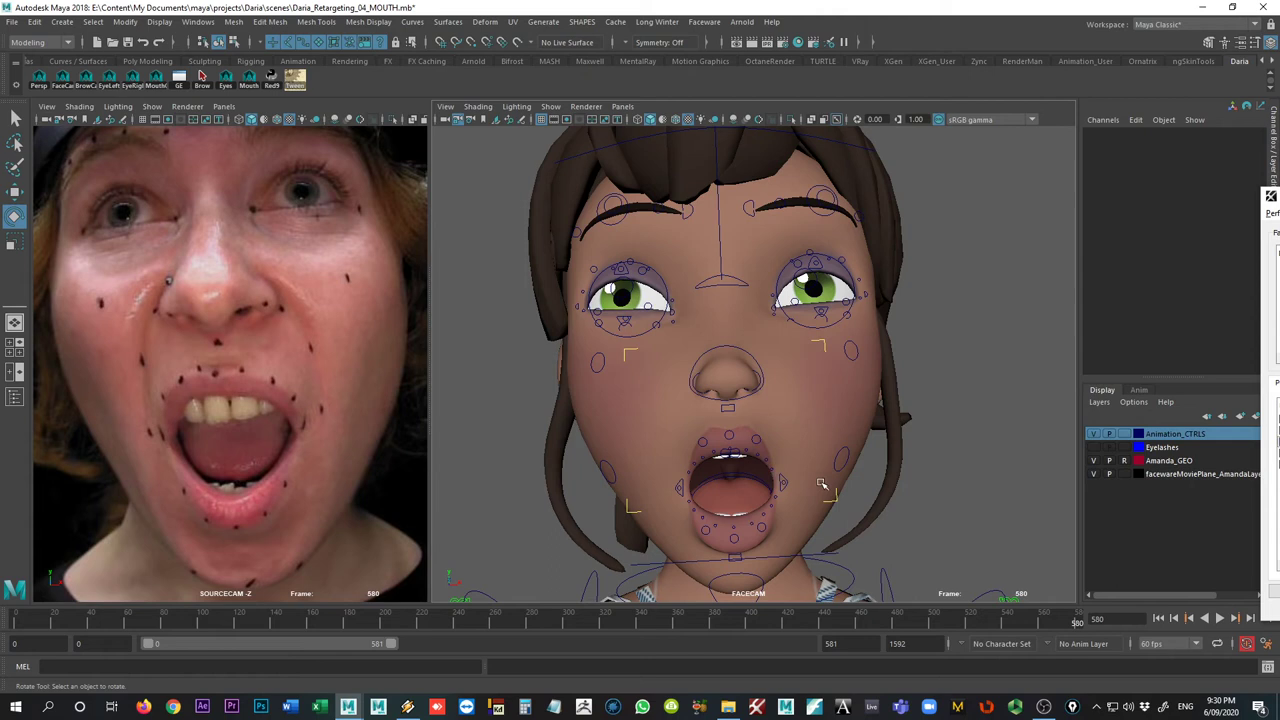
left_click(785, 483)
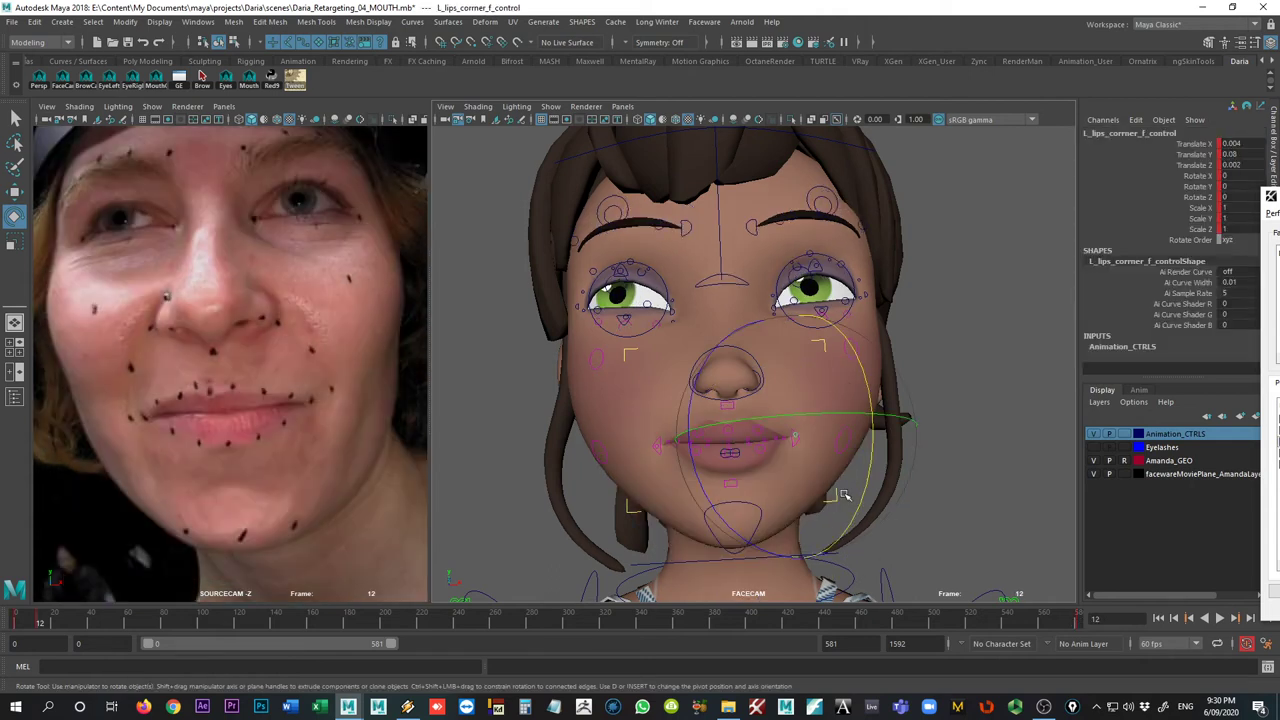
key("q")
key(".")
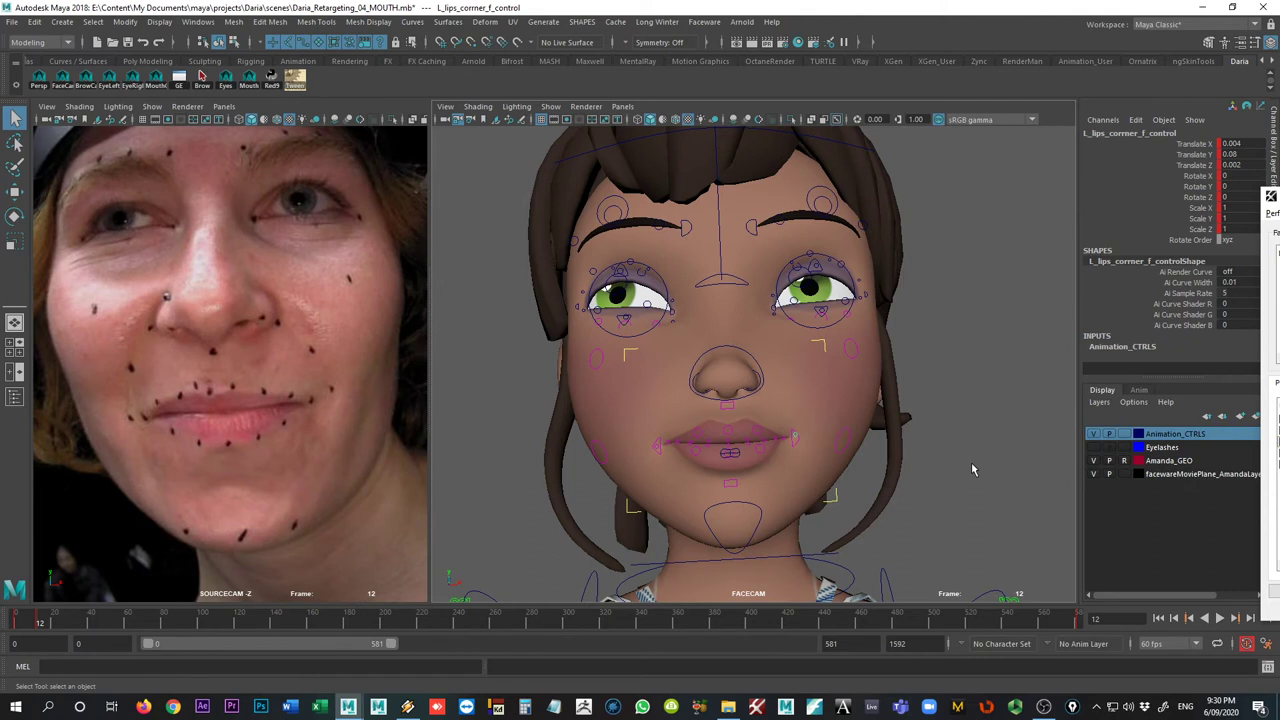
key(".")
left_click(754, 512)
key("ctrl+z")
key("shift+z")
key("ctrl+z")
key("shift+z")
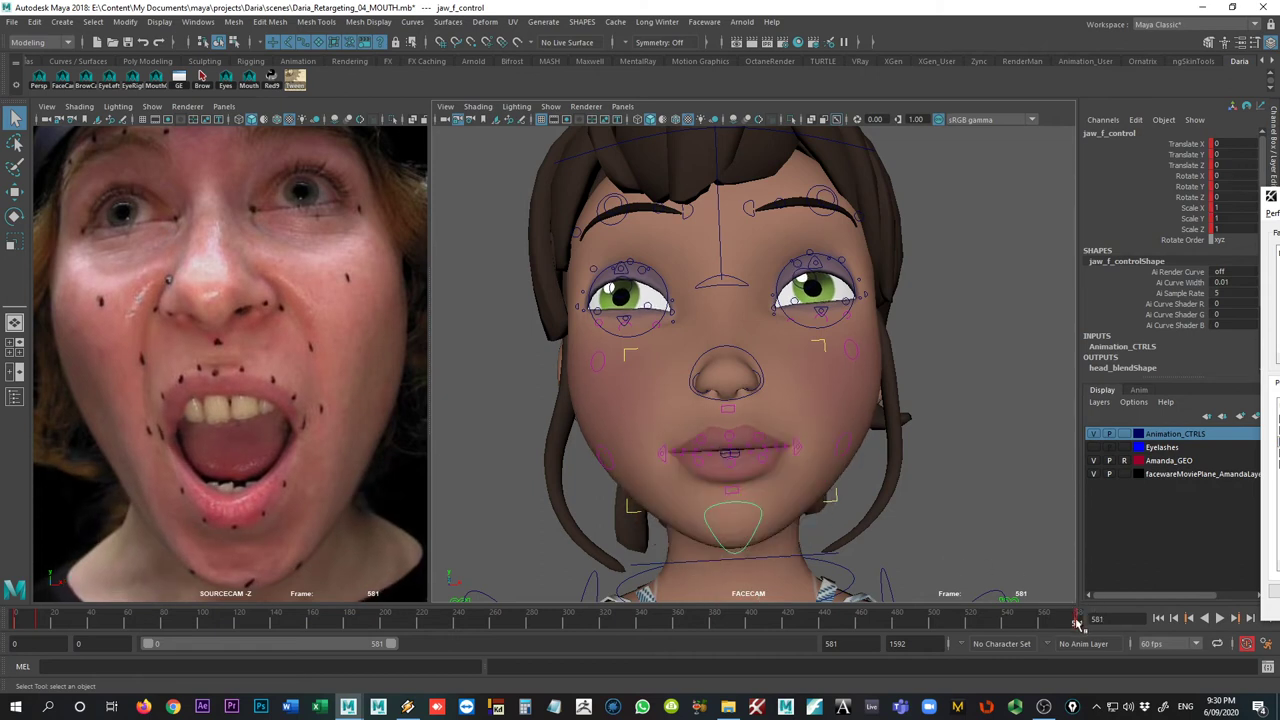
key(".")
- Set the playback range start to 580 and carry the jaw's open pose from frame 580 over to a key at frame 581
left_click(96, 643)
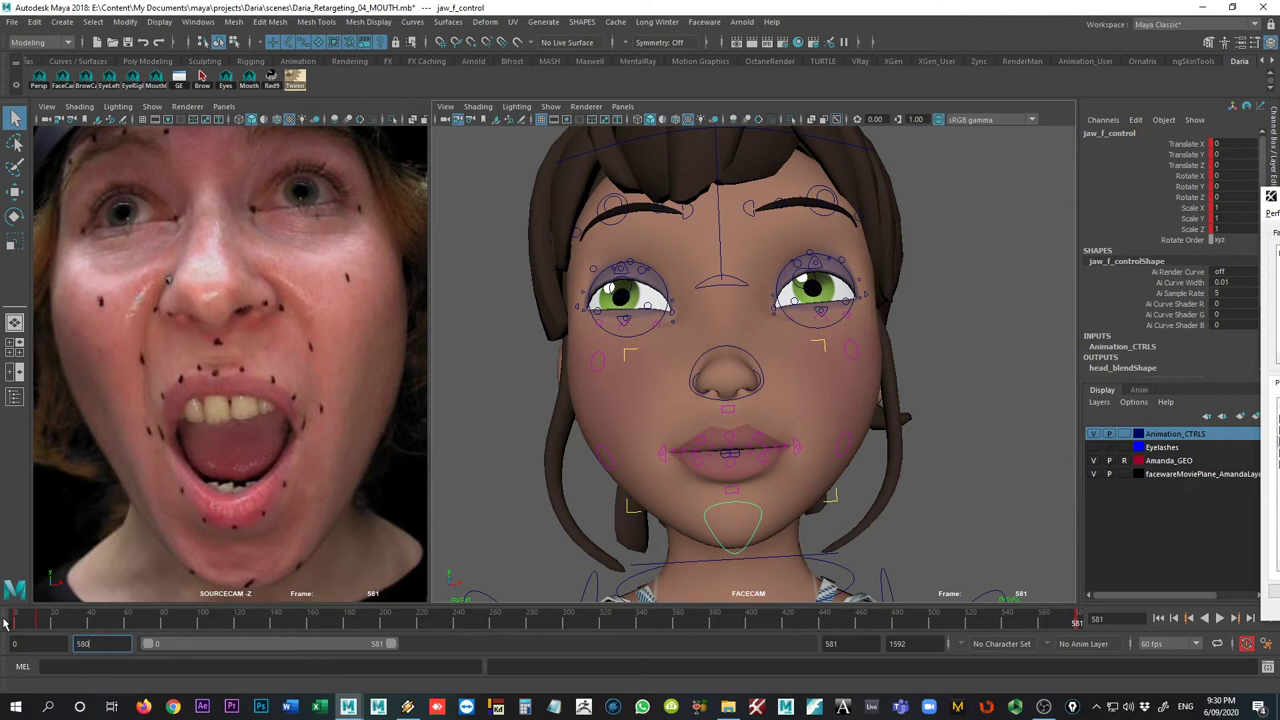
type("581")
key("Return")
left_click(288, 624)
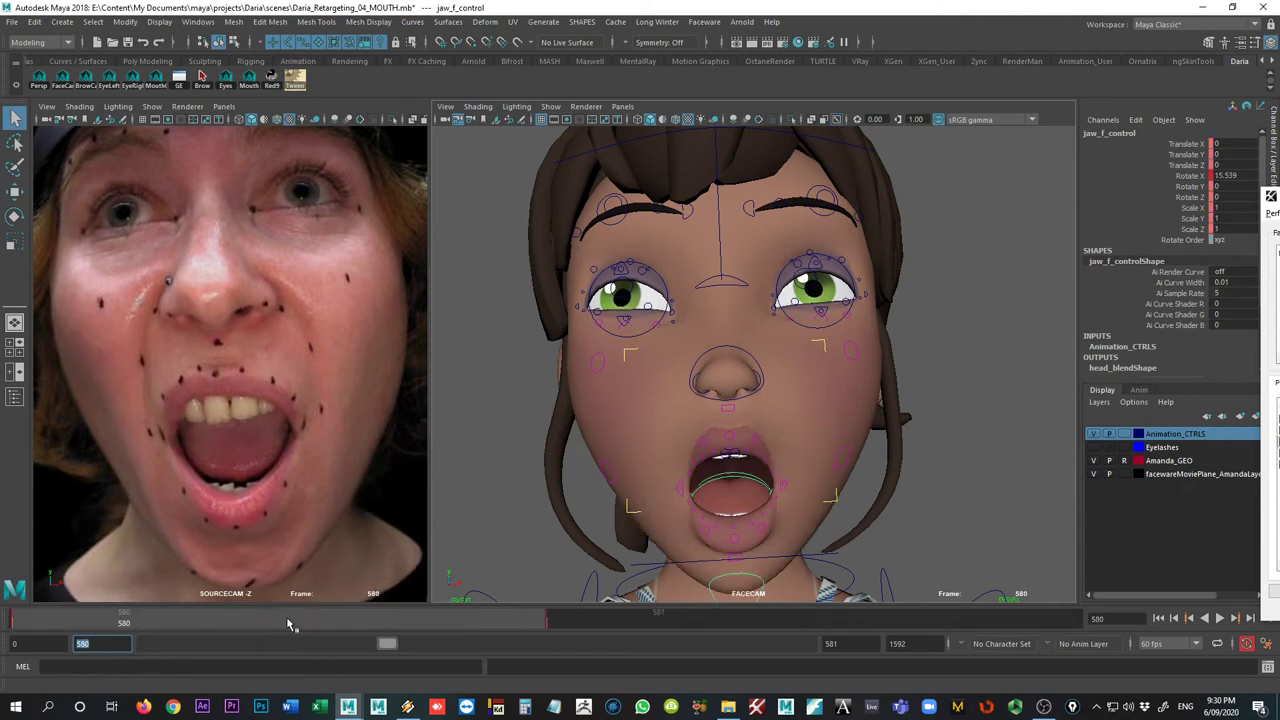
left_click(557, 614)
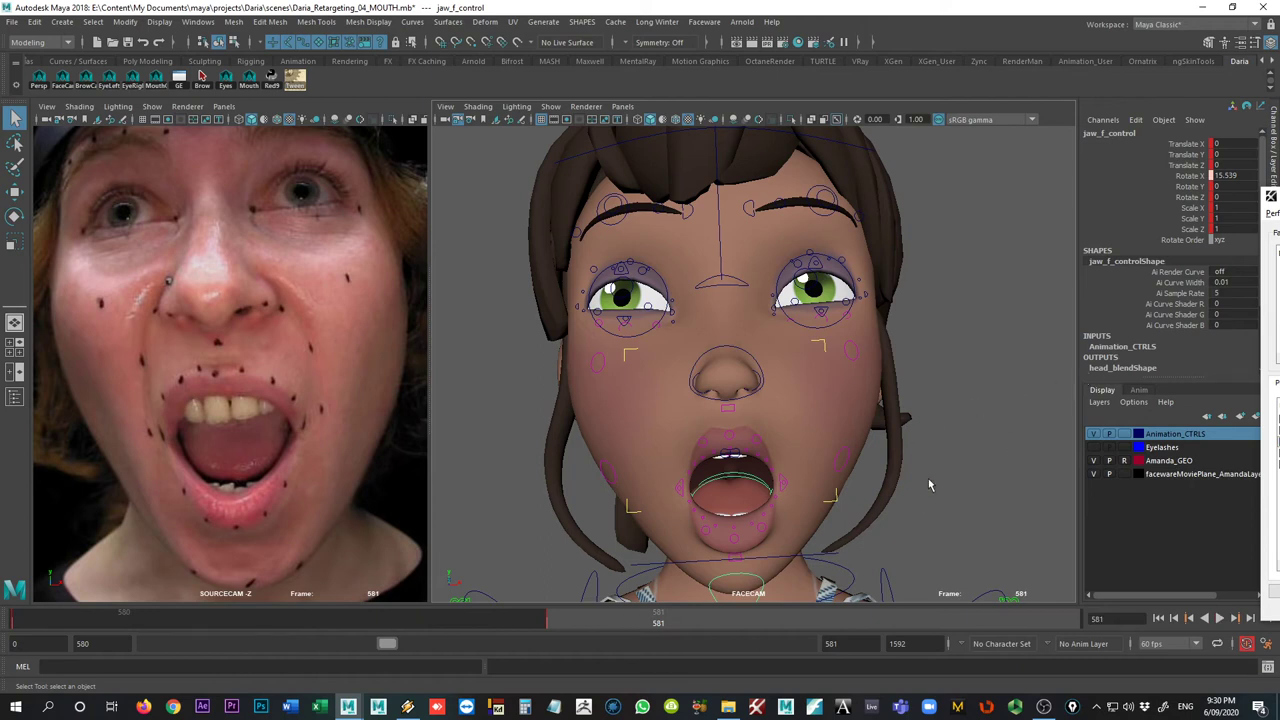
left_click(1189, 176)
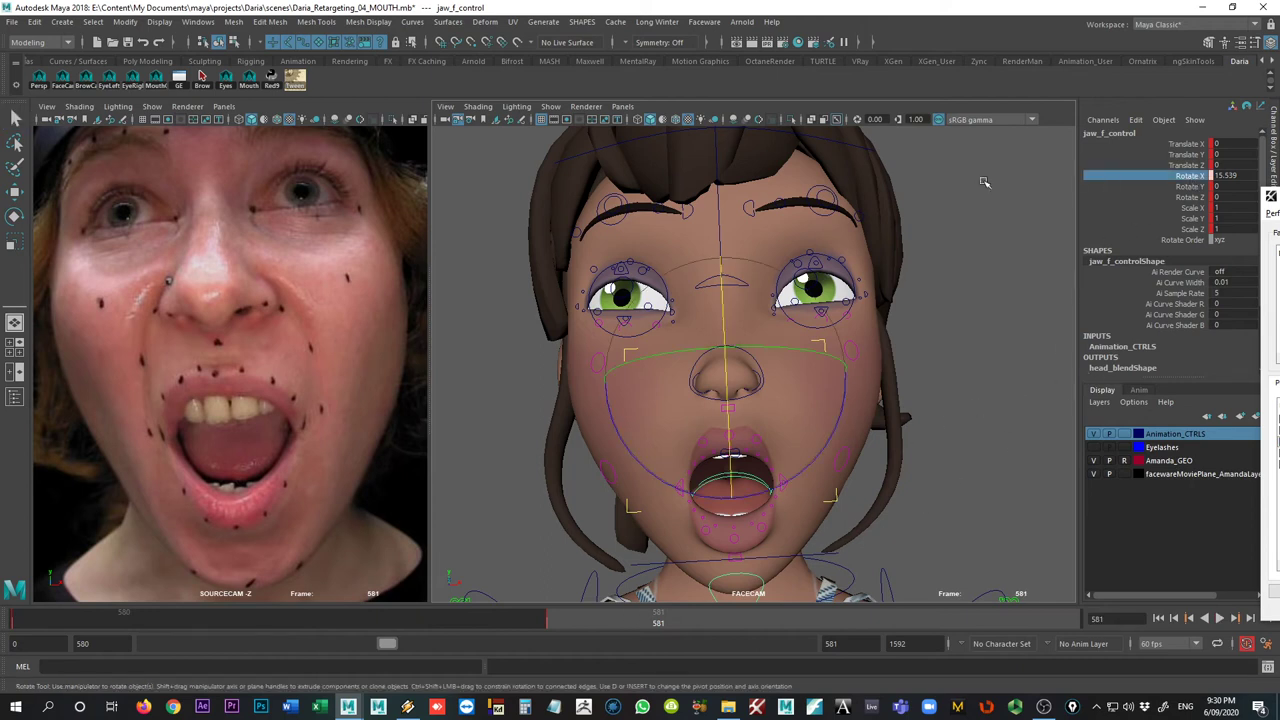
- Delete the jaw control's key at frame 580 and play the short range to check the pose at frame 581
left_click(323, 622)
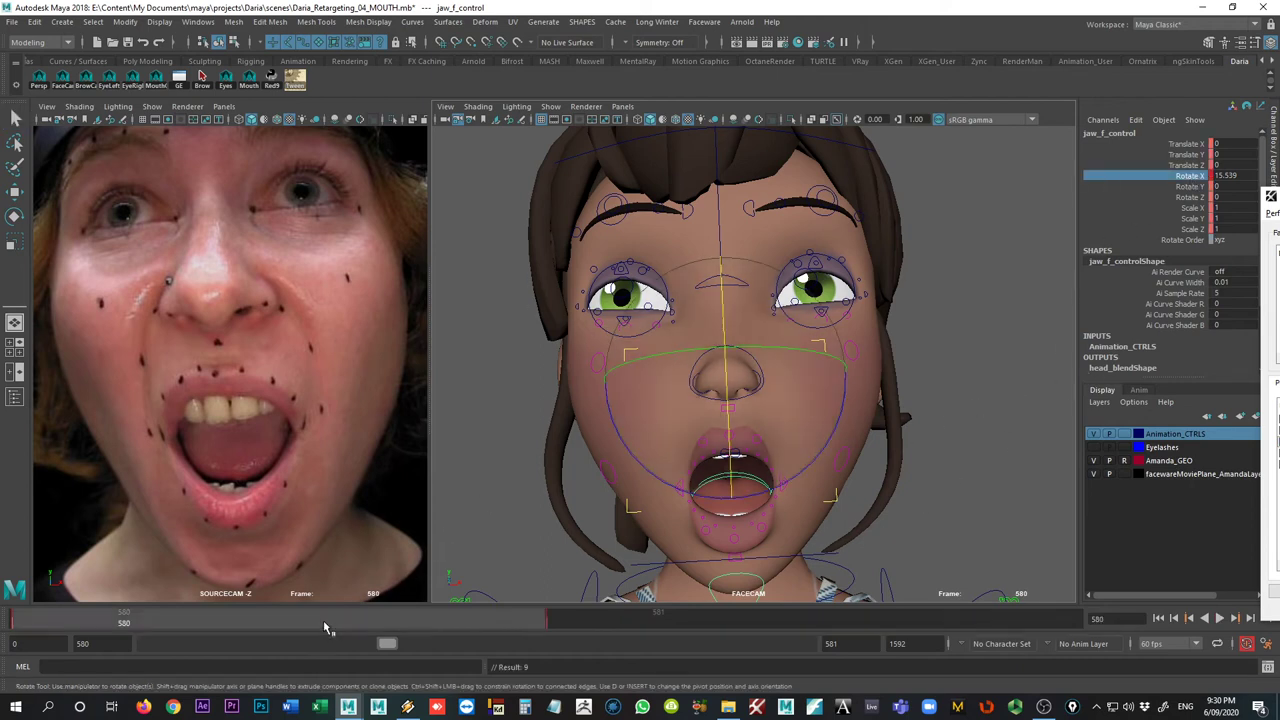
right_click(323, 624)
left_click(364, 455)
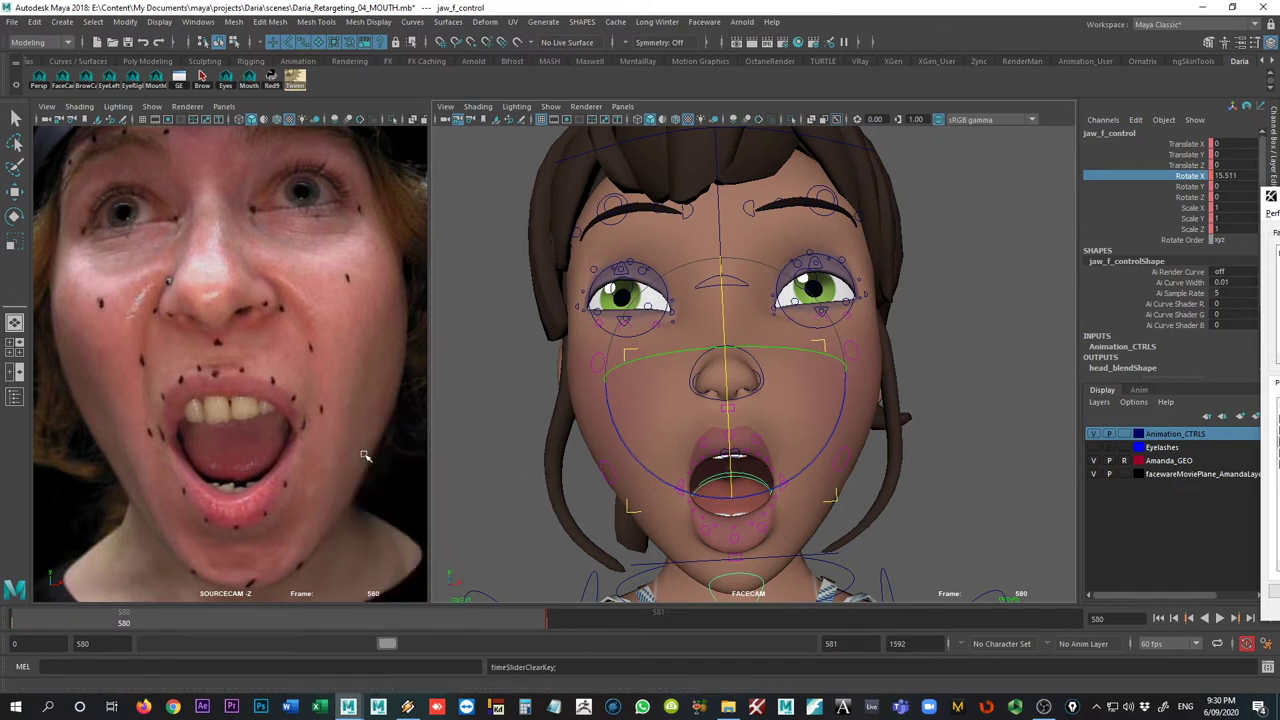
key("alt+v")
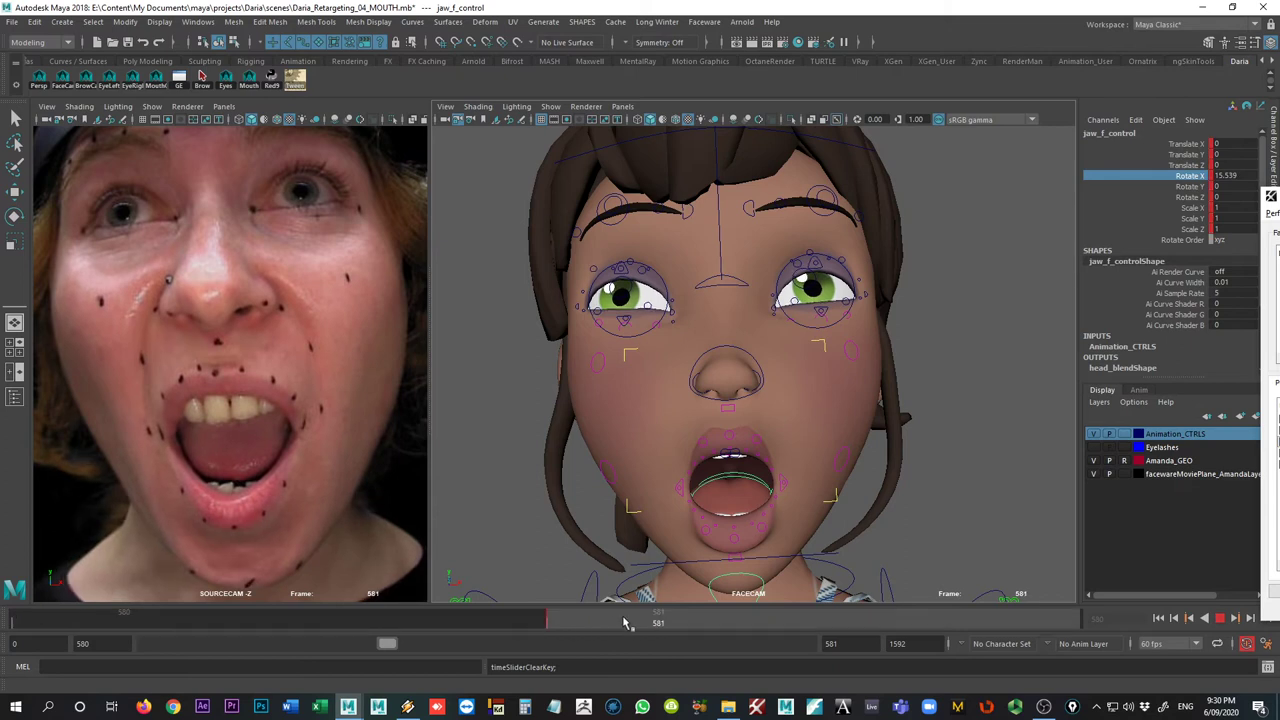
key("alt+v")
left_click(710, 625)
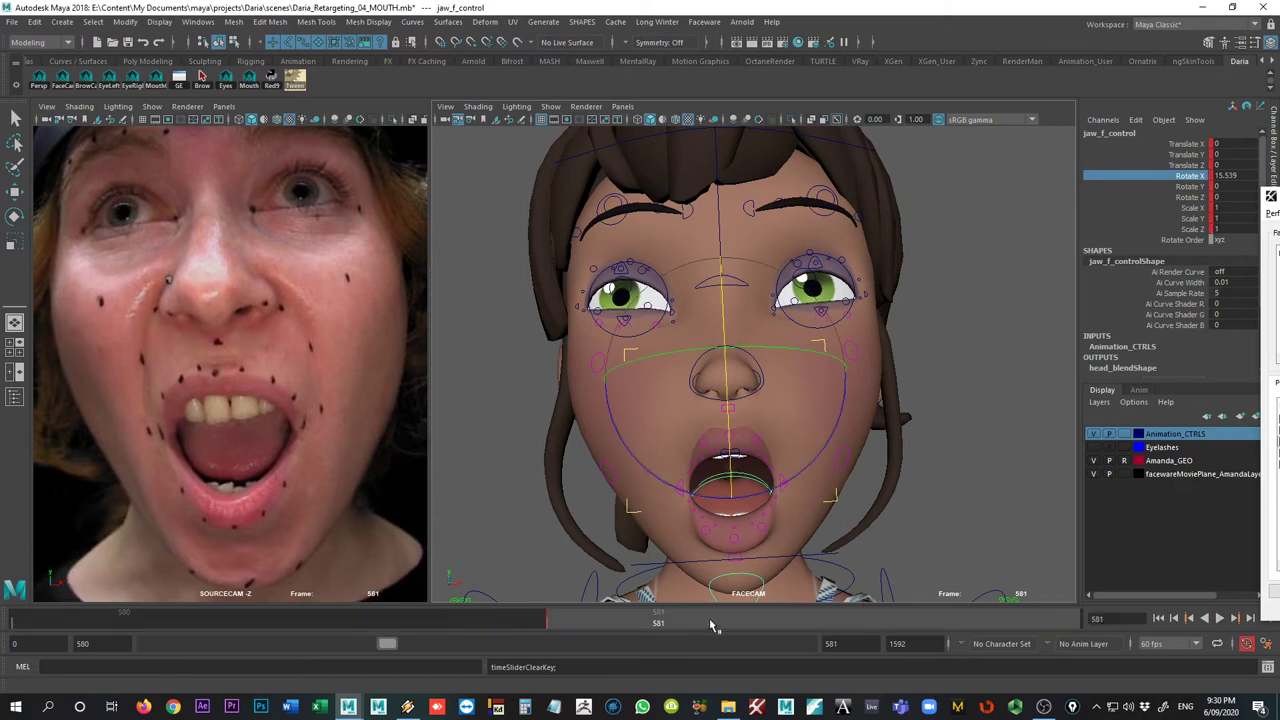
- Restore the playback range start to 0 and recheck the jaw control's keyframes
double_click(94, 647)
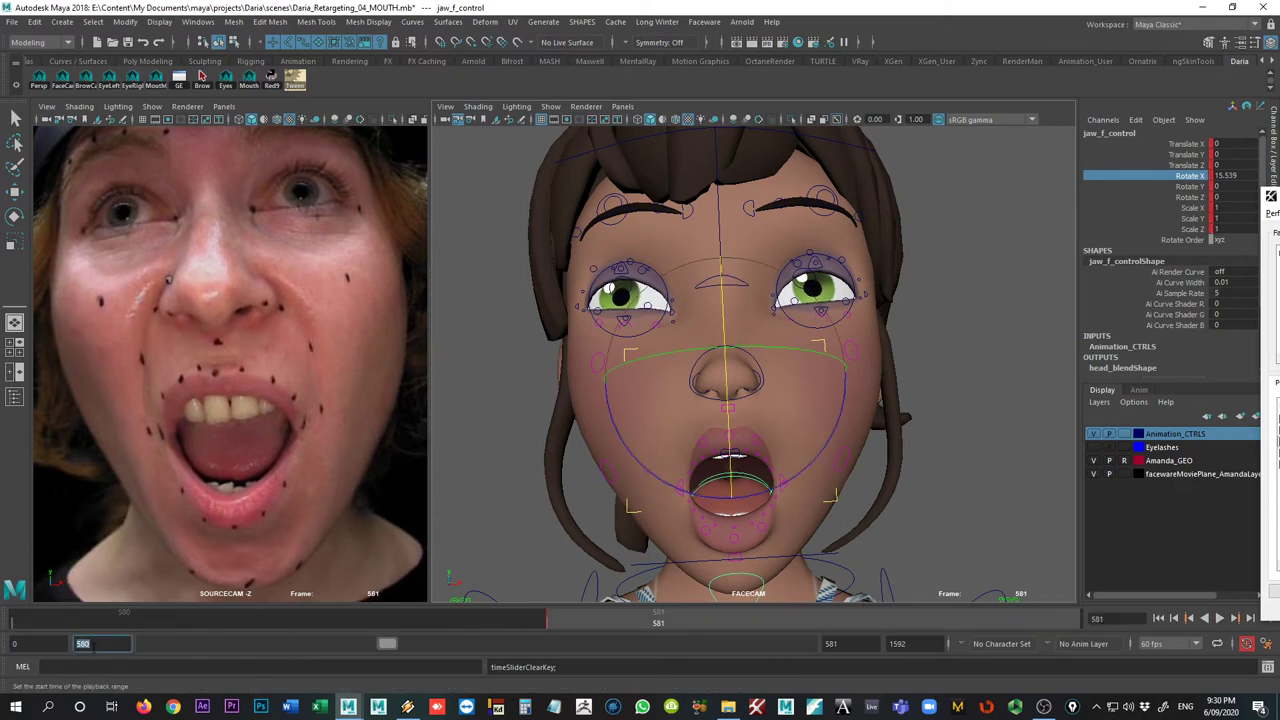
type("0")
key("Return")
left_click(830, 490)
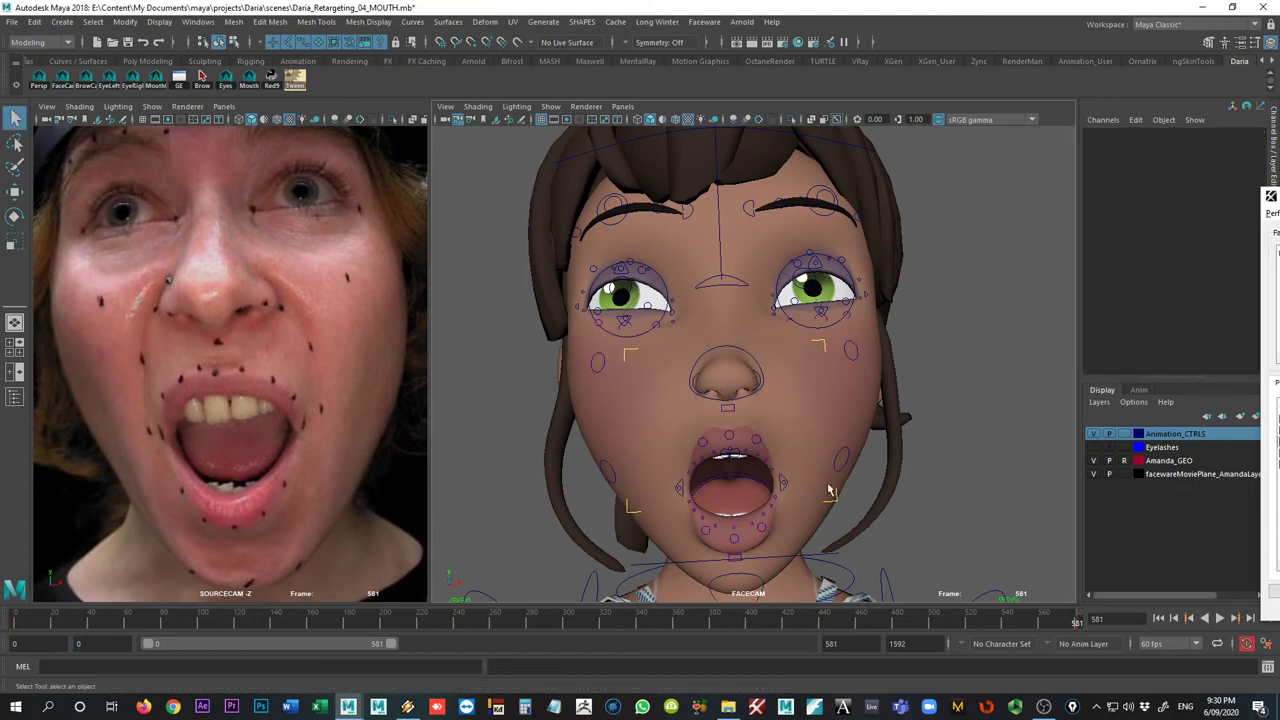
left_click(745, 580)
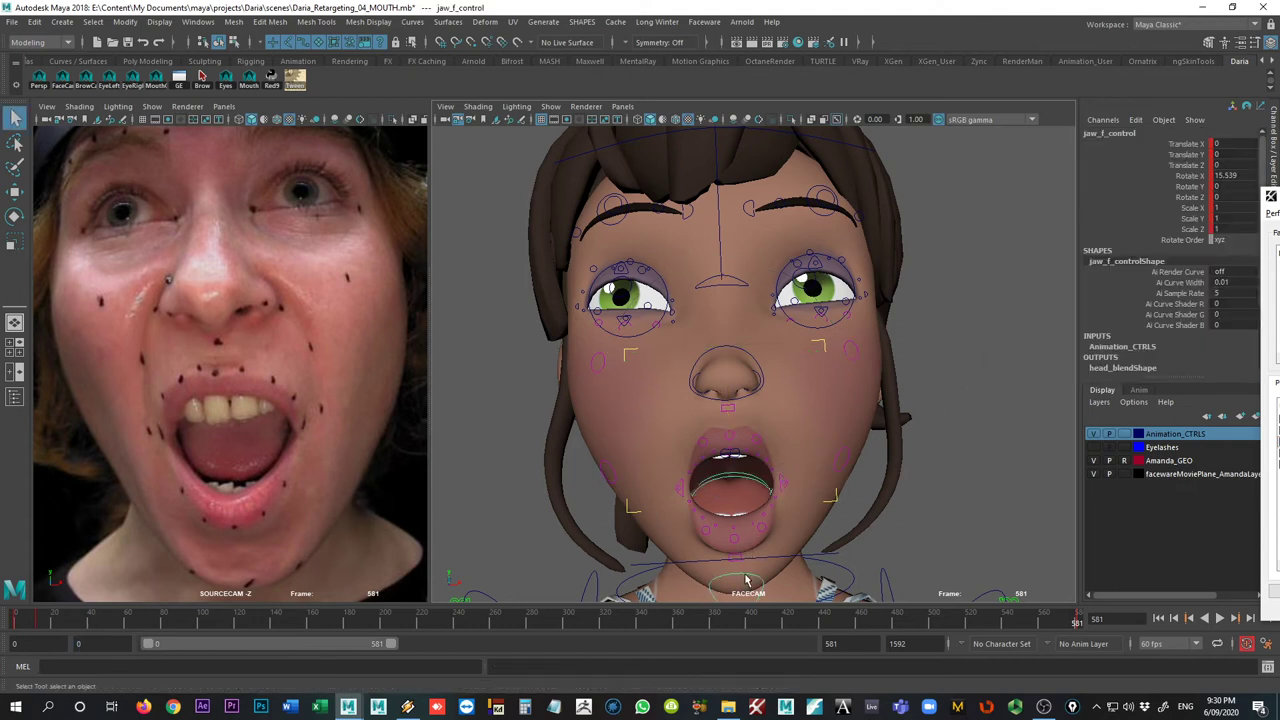
key("alt+v")
key("period")
- In the mouth camera view, raise both mouth-corner emotion controls together to about 0.194 on Translate Y
left_click(680, 487)
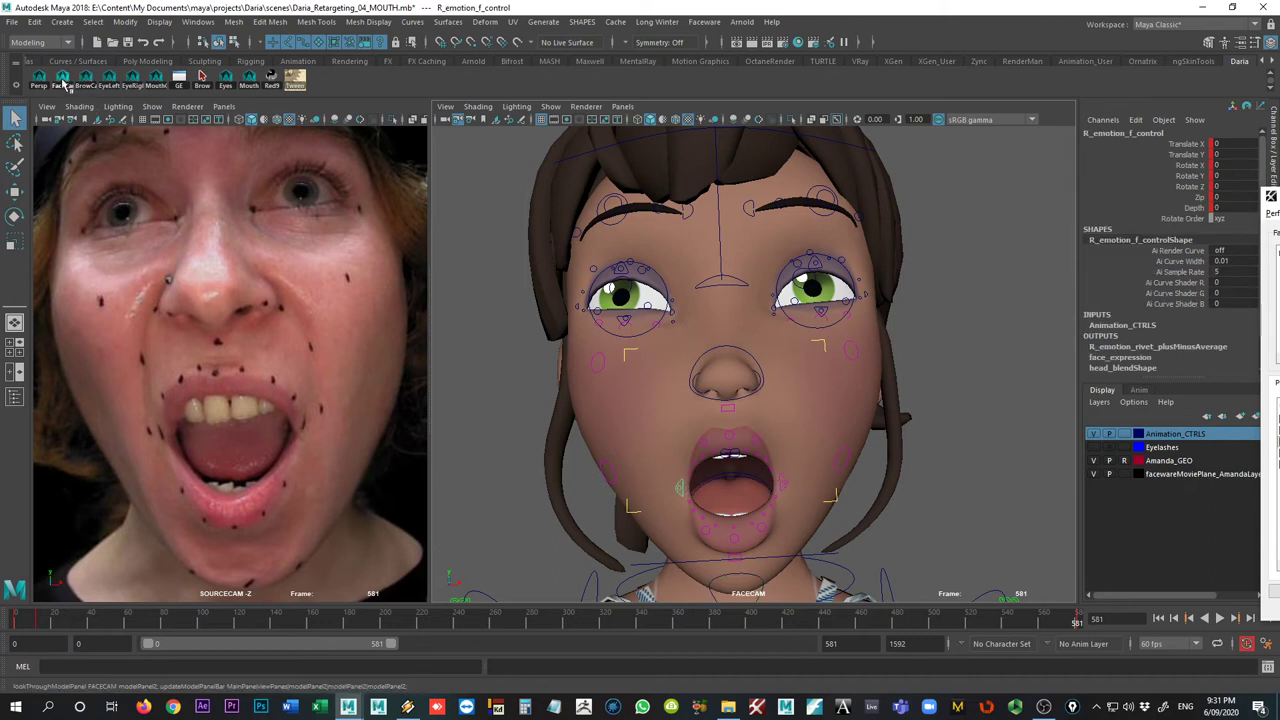
left_click(157, 79)
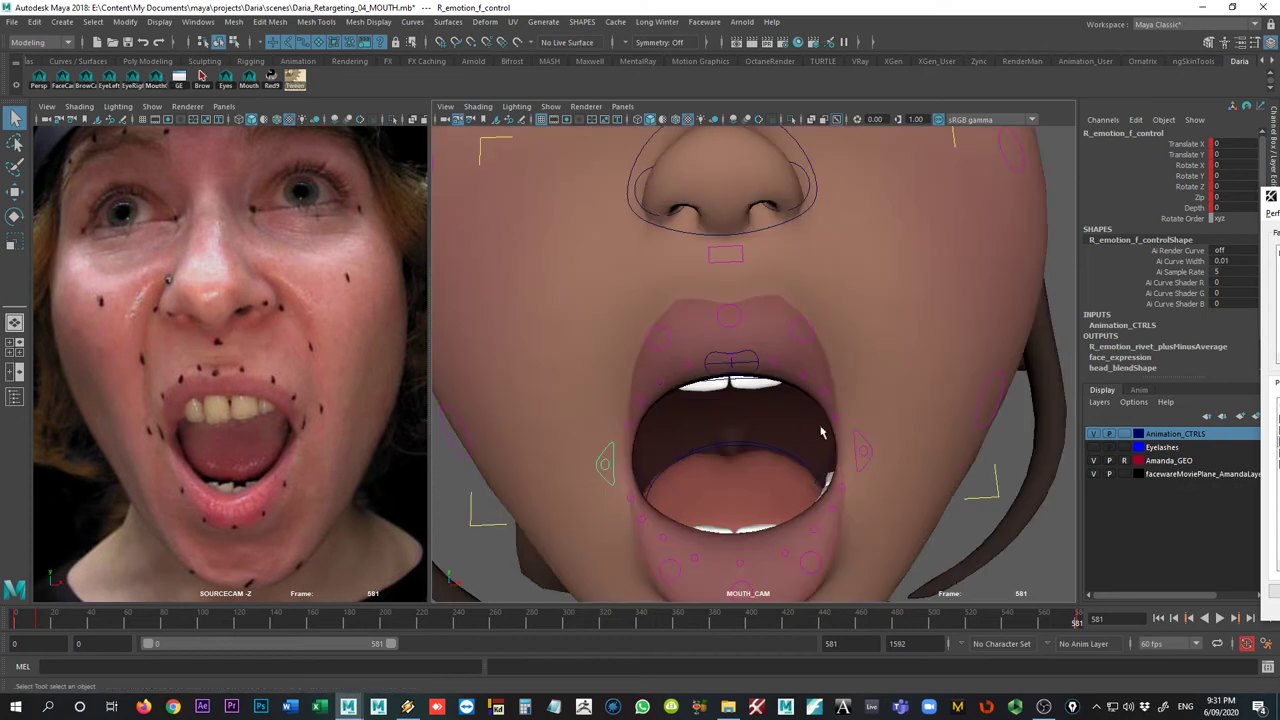
left_click(856, 432, "shift")
key("w")
left_click_drag(707, 385, 623, 359)
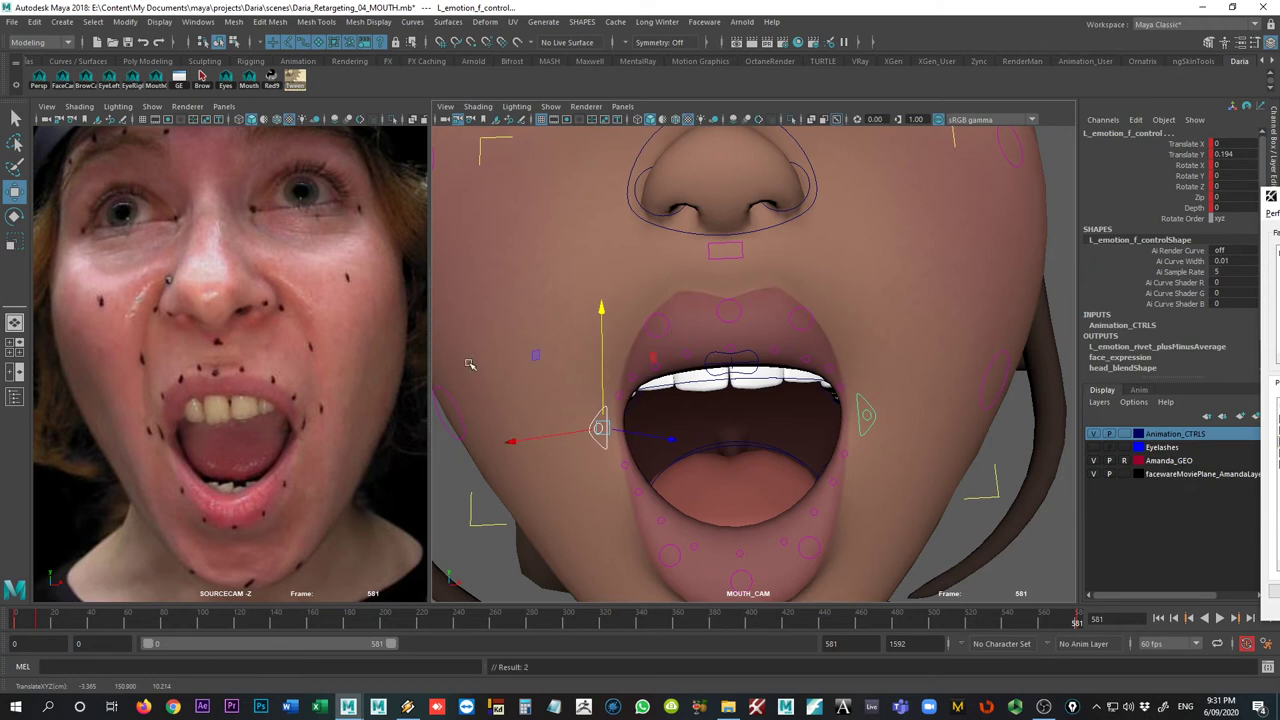
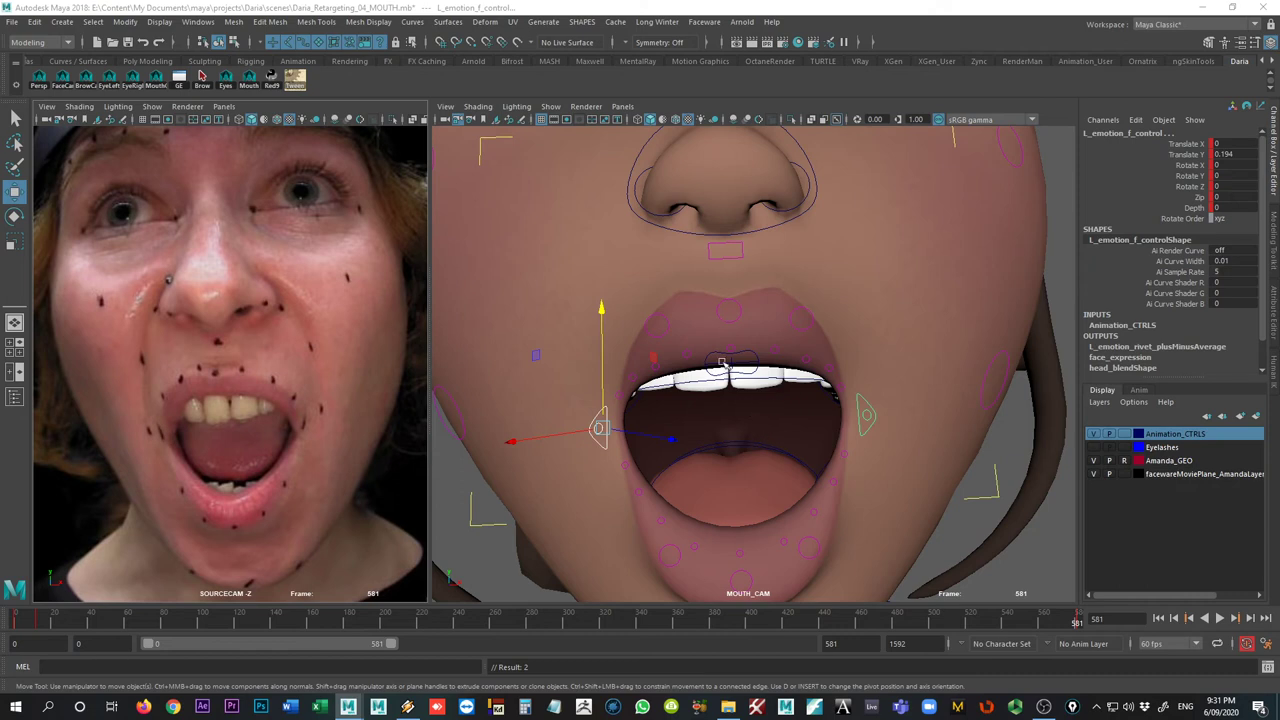
- Try raising the character's right upper-lip sneer control to about 0.139 on Translate Y, then undo it
left_click(665, 326)
left_click(659, 325)
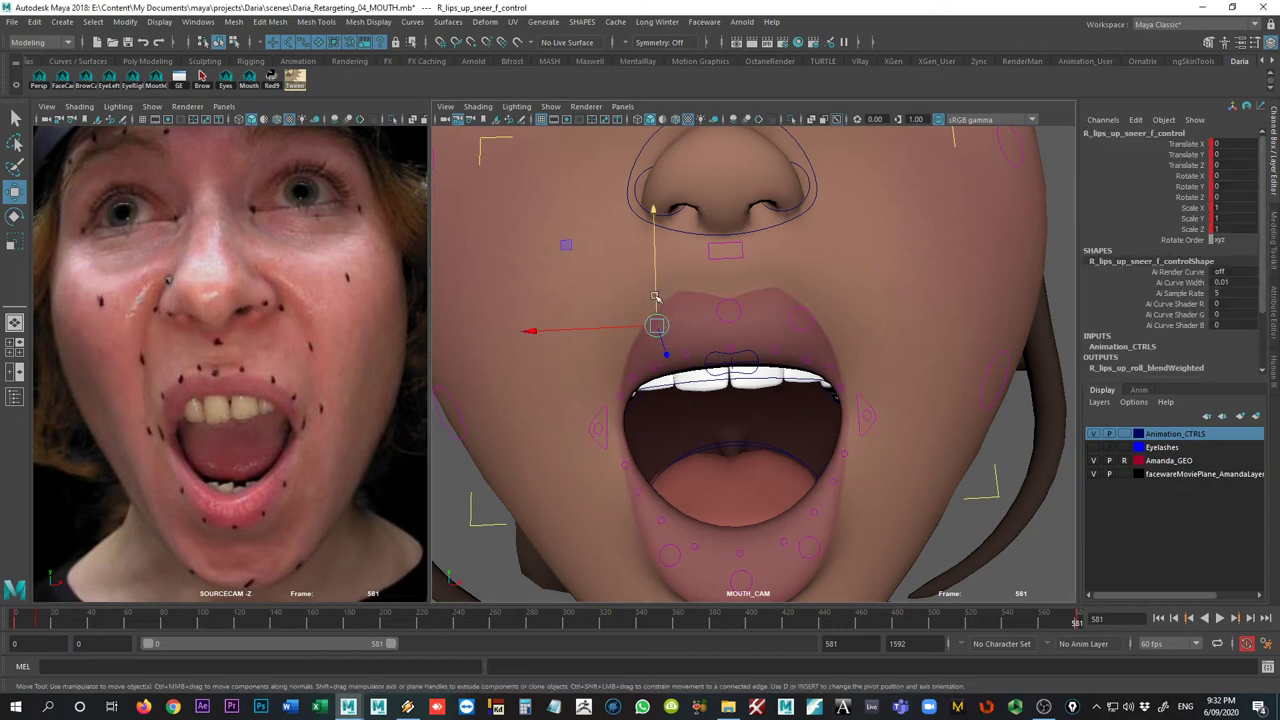
left_click_drag(659, 289, 658, 271)
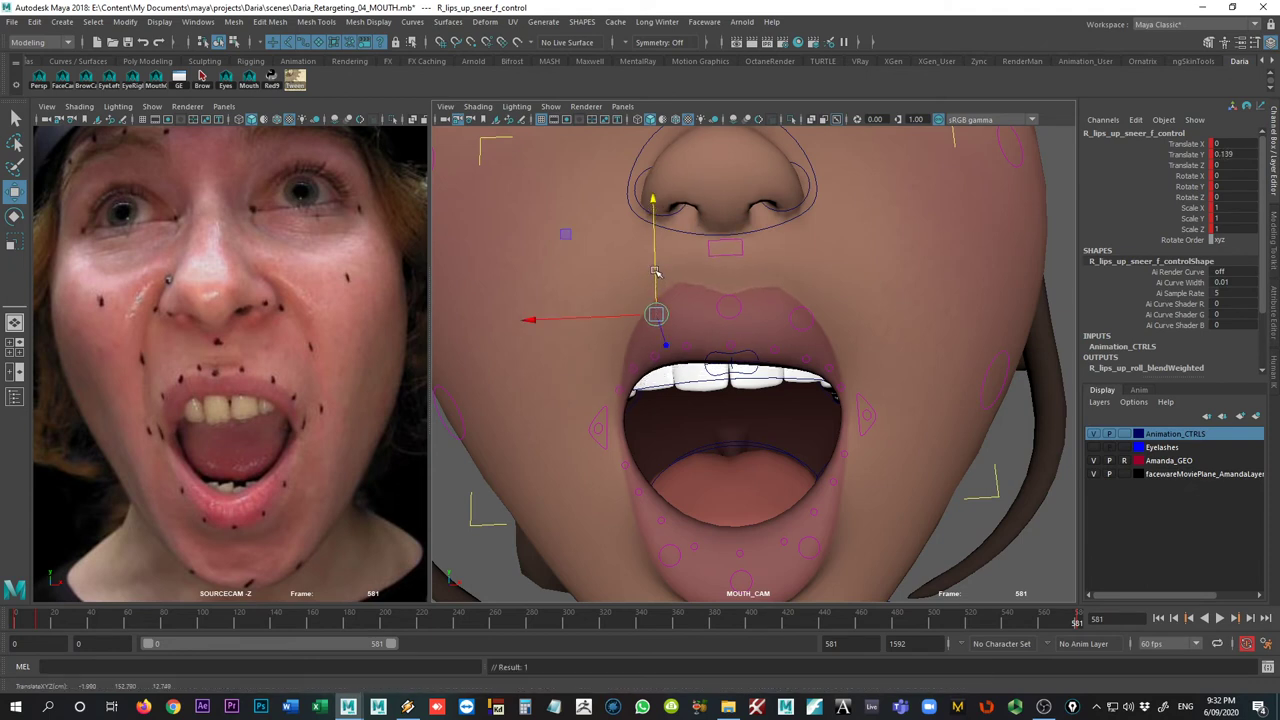
key("ctrl+z")
- Raise the middle upper-lip control to about 0.298 and move the right sneer control to about X 0.104, Y 0.218
left_click(729, 311)
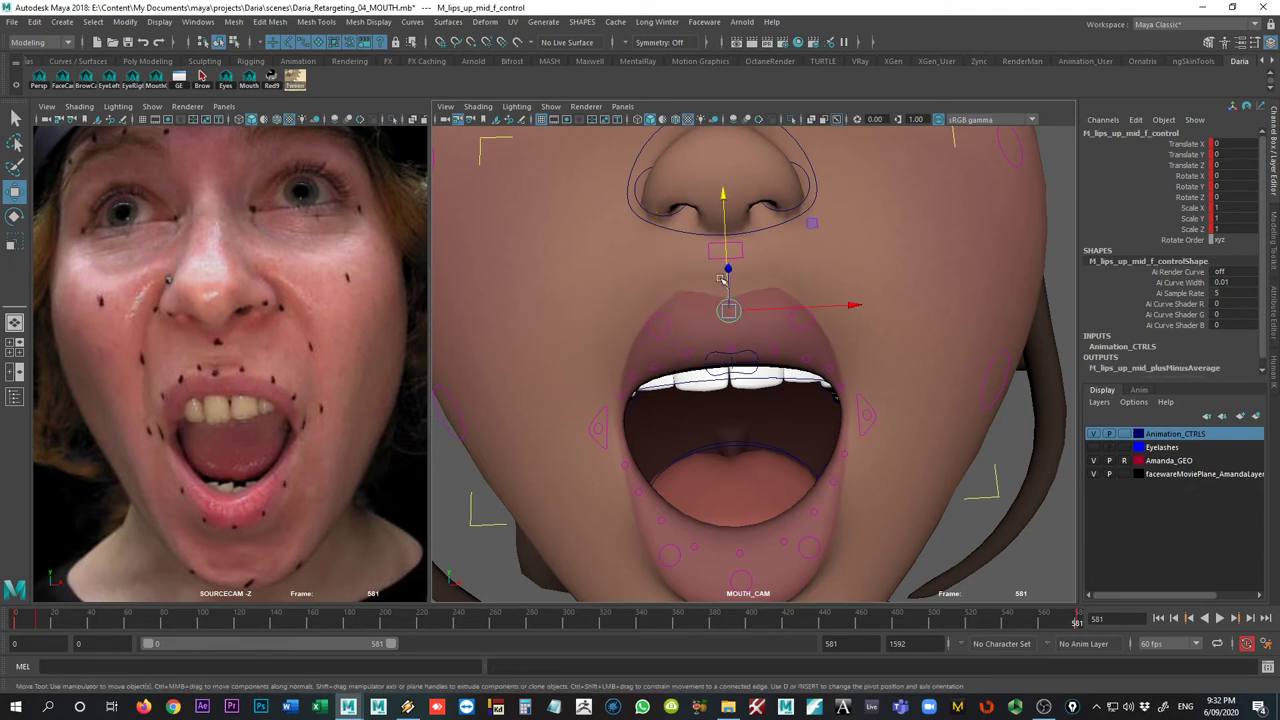
left_click_drag(727, 249, 735, 217)
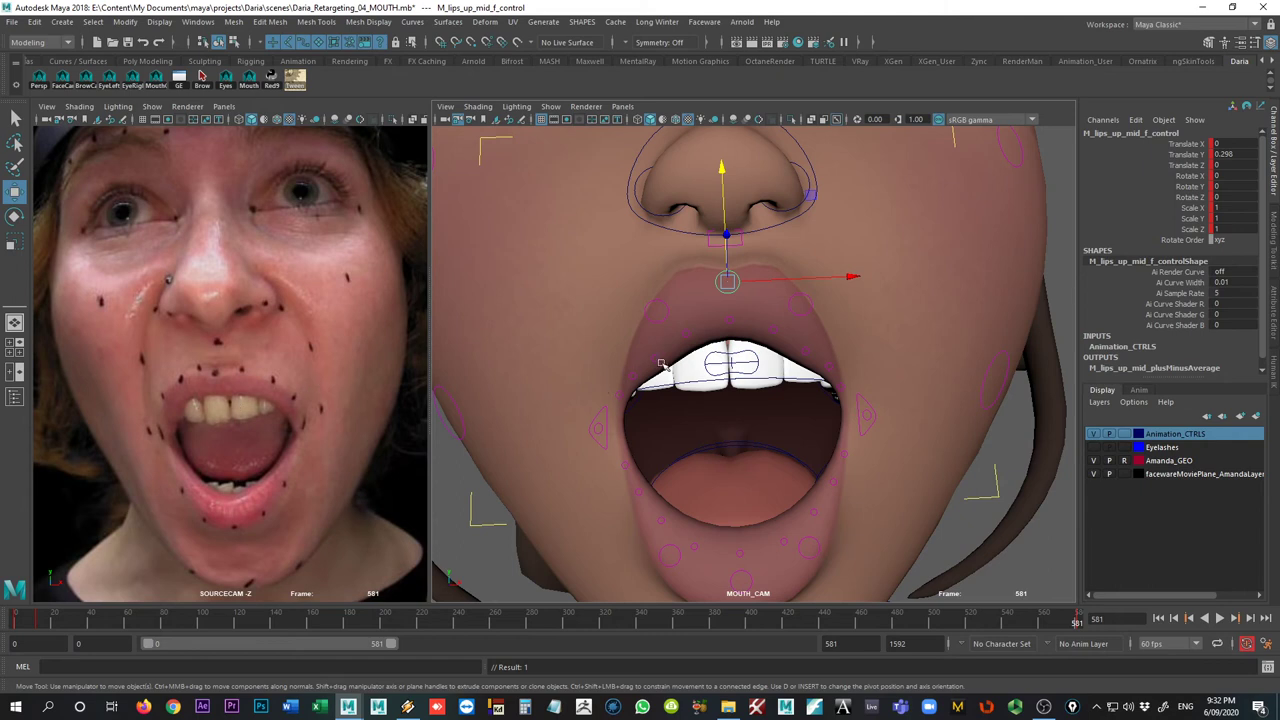
left_click(659, 326)
mouse_move(644, 275)
left_mouse_down()
mouse_move(645, 262)
mouse_move(635, 299)
mouse_move(614, 298)
mouse_move(650, 275)
mouse_move(648, 261)
mouse_move(647, 294)
left_mouse_up()
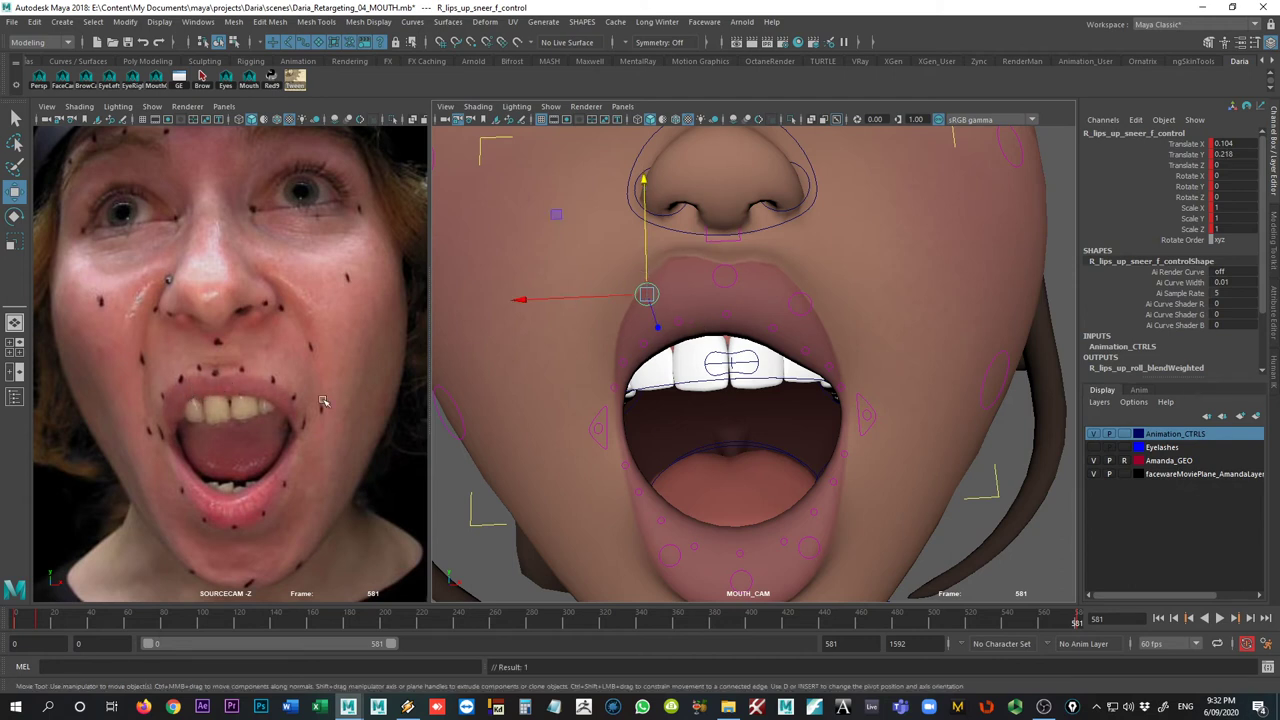
- Move the left upper-lip sneer control to about X 0.057, Y 0.147 and lower the middle upper-lip control to about Y 0.079
left_click(800, 296)
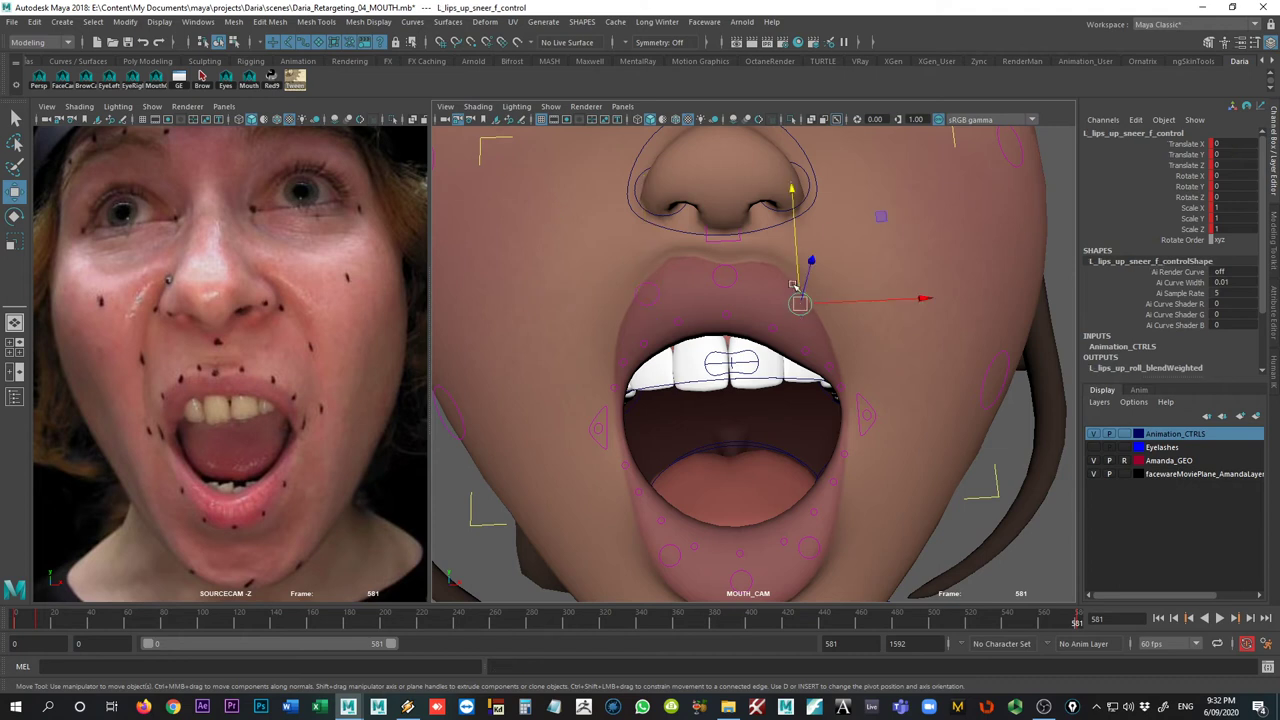
left_click_drag(827, 291, 833, 291)
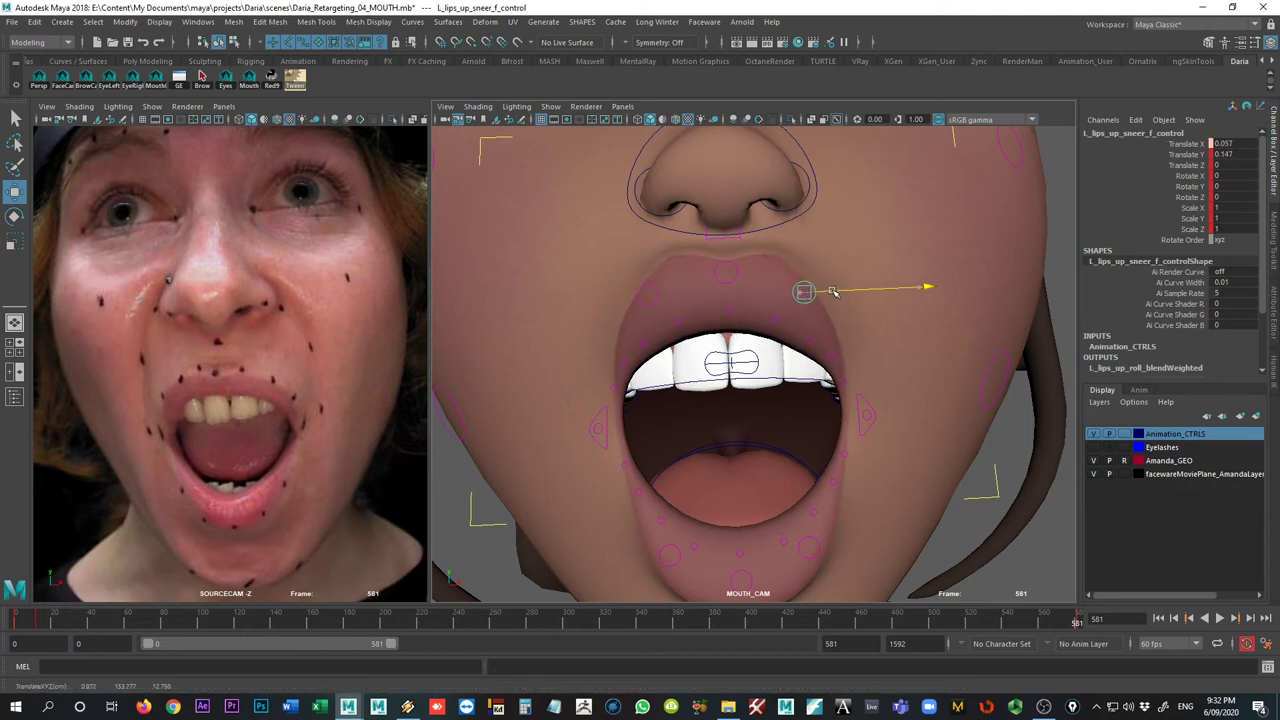
left_click(721, 287)
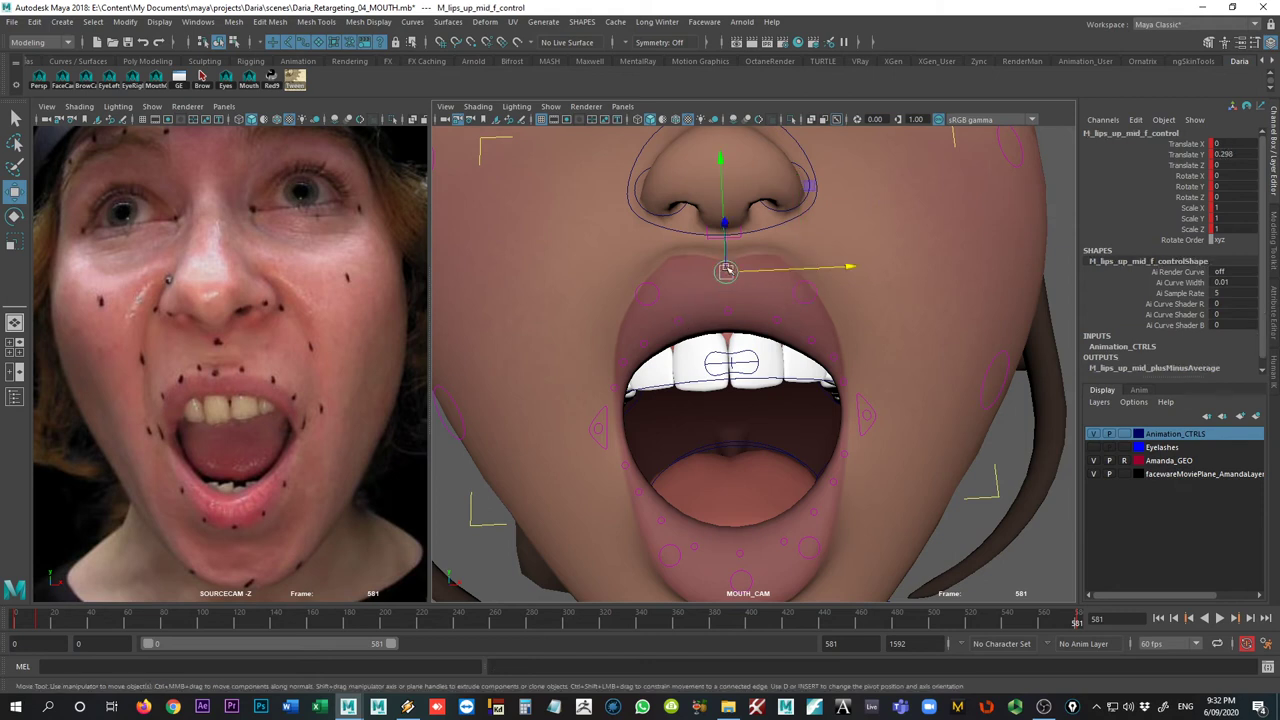
left_click_drag(727, 234, 729, 214)
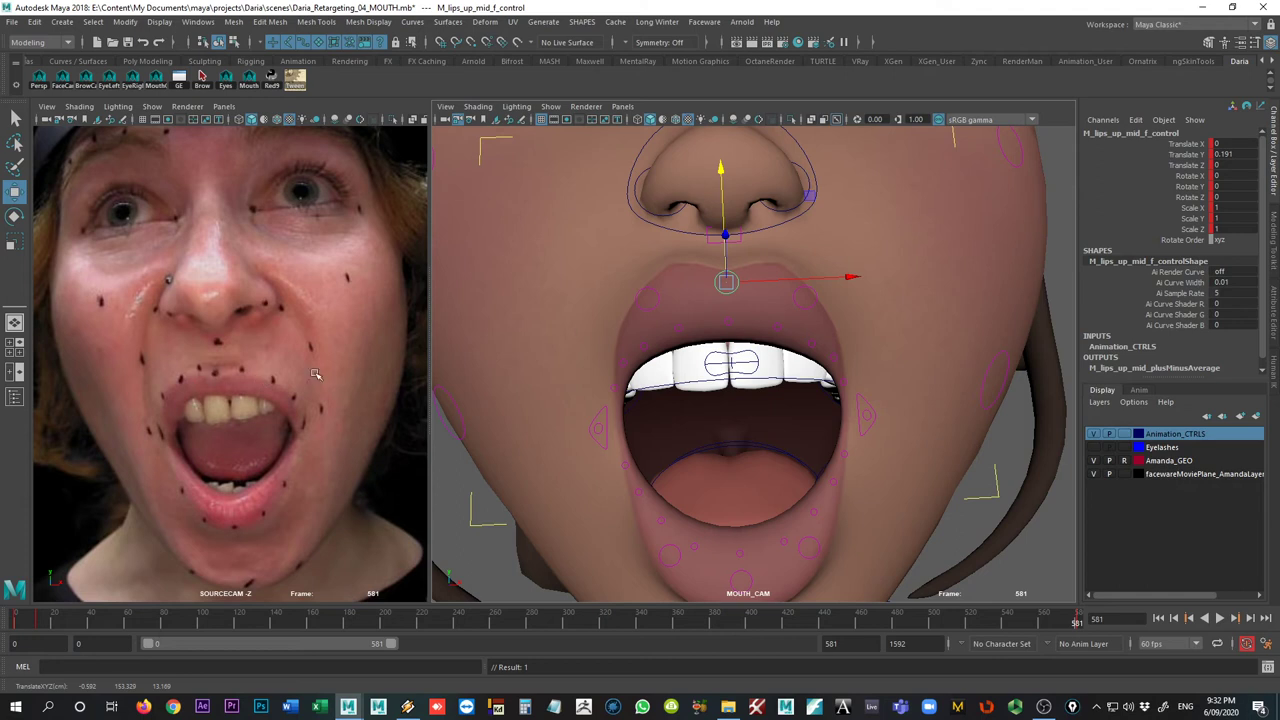
mouse_move(726, 219)
left_mouse_down()
mouse_move(732, 231)
mouse_move(716, 242)
mouse_move(725, 228)
left_mouse_up()
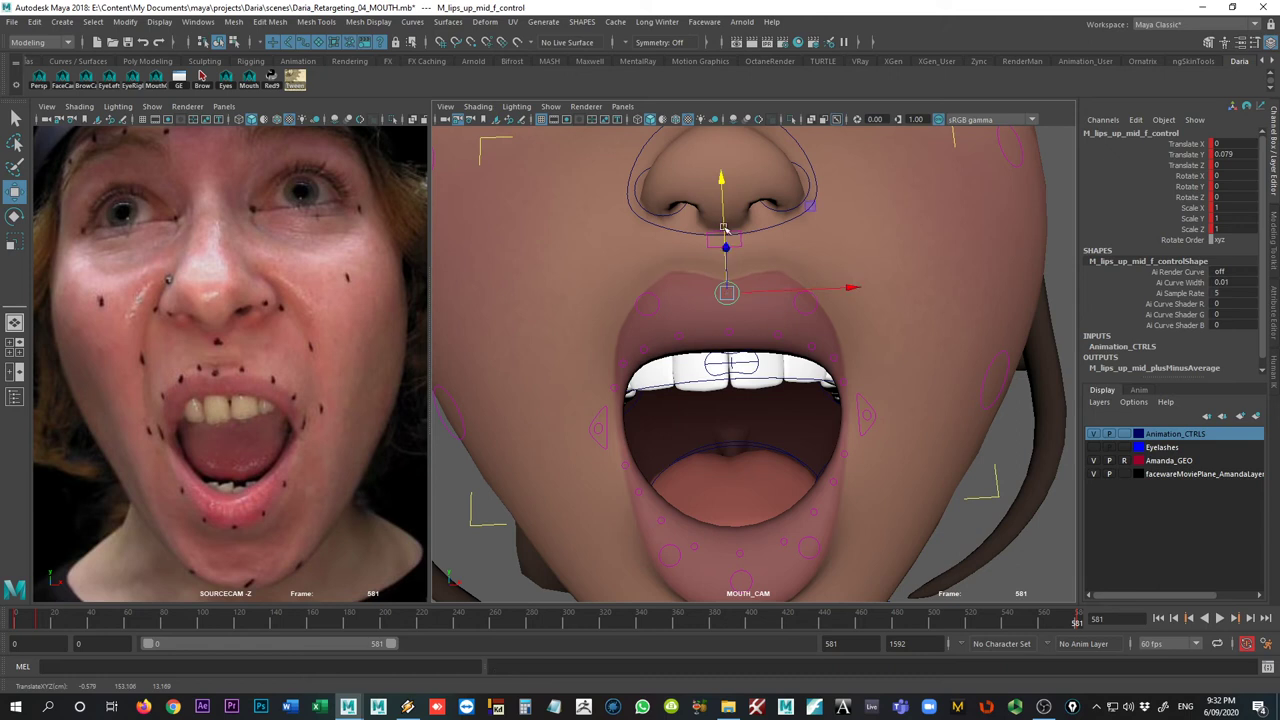
- Raise the small control on the character's right upper-lip edge slightly, and reselect the right sneer control
left_click(678, 336)
left_click_drag(675, 290, 678, 281)
left_click(641, 318)
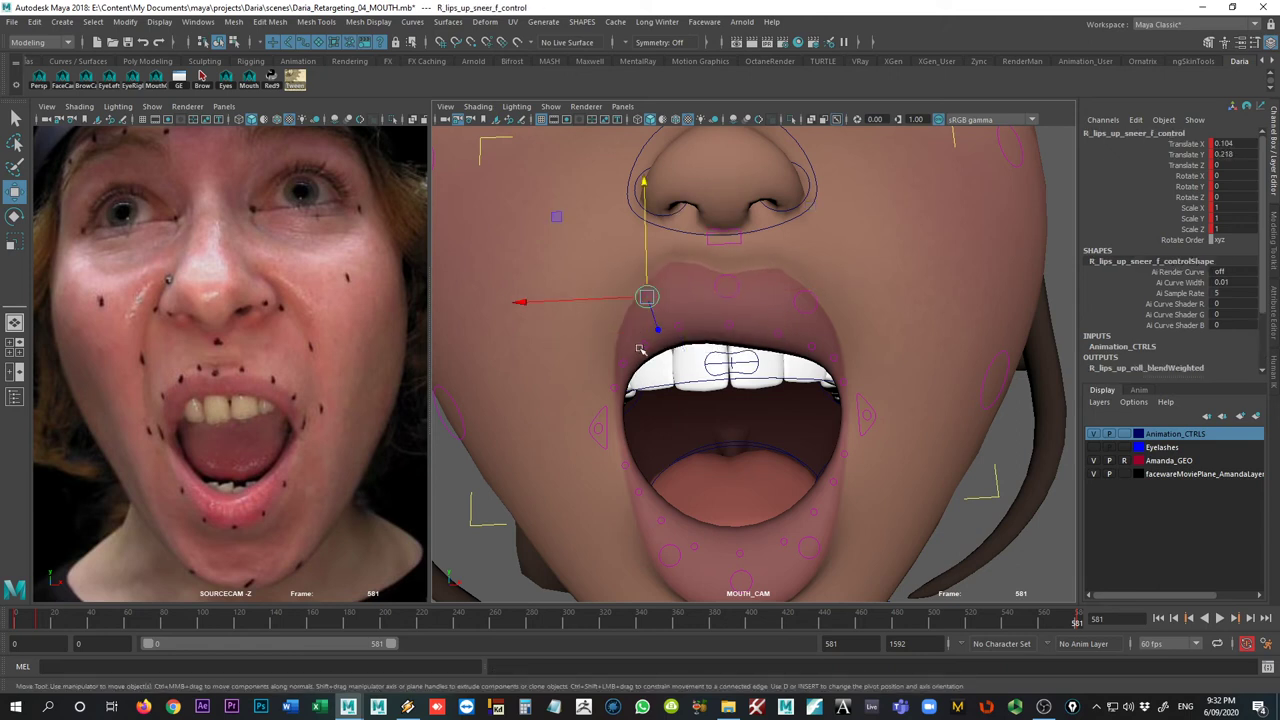
- Lower the right upper-lip sneer control to about Y 0.066 and move the small right upper-lip edge control to about X 0.067, Y 0.147, Z 0.033
left_click(646, 348)
left_click(647, 306)
left_click_drag(650, 281, 650, 284)
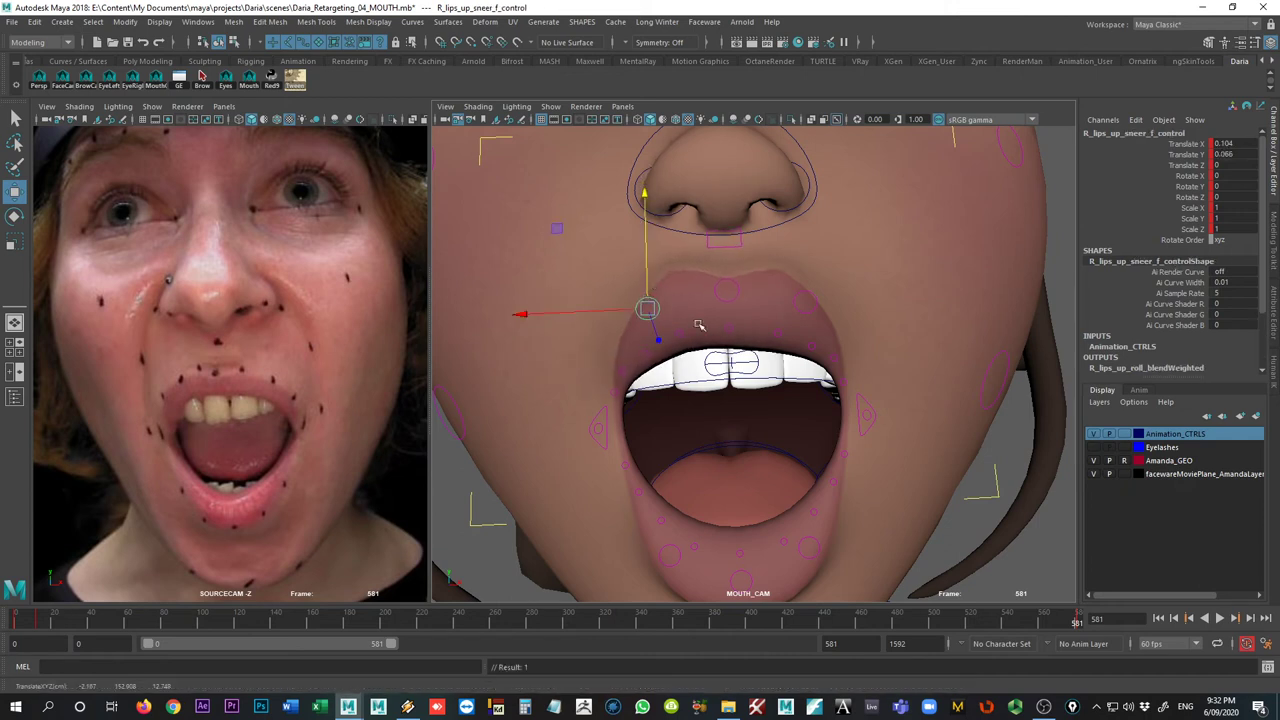
left_click(678, 334)
left_click(646, 354)
left_click_drag(647, 360, 641, 348)
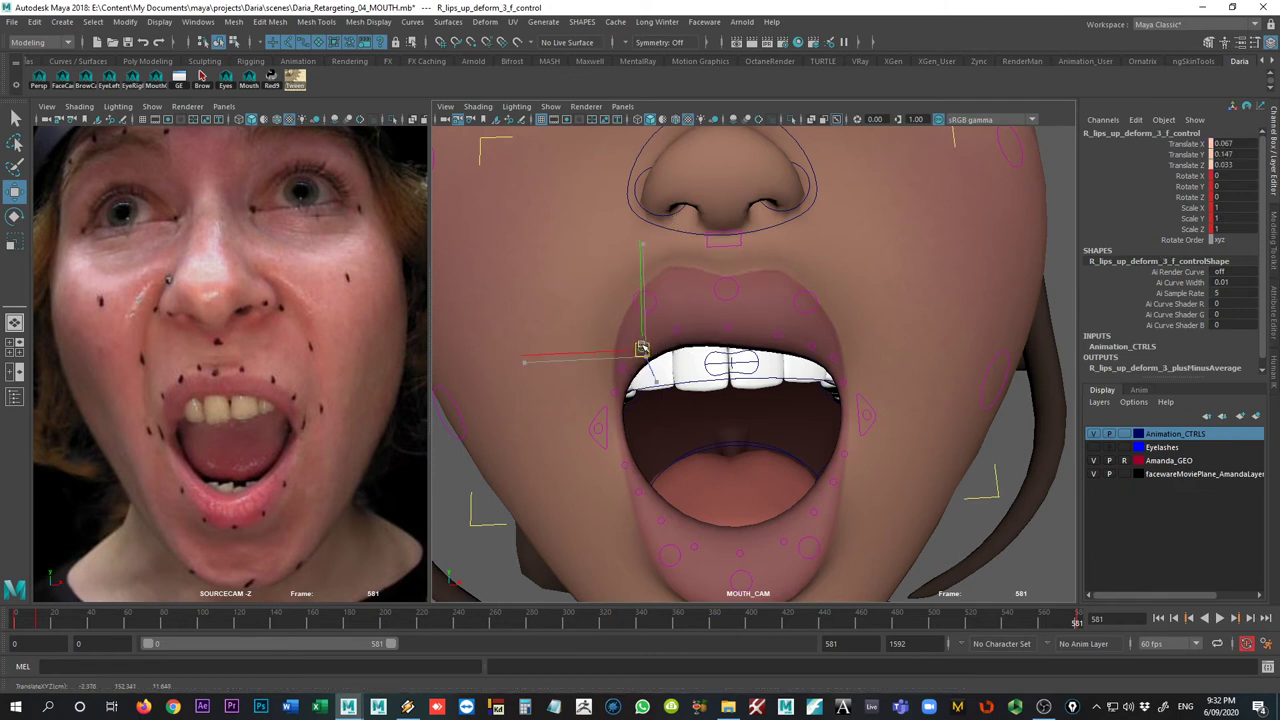
- Raise the middle upper-lip edge control to about Y 0.128 and the outer left upper-lip edge control to about Y 0.109
left_click(727, 326)
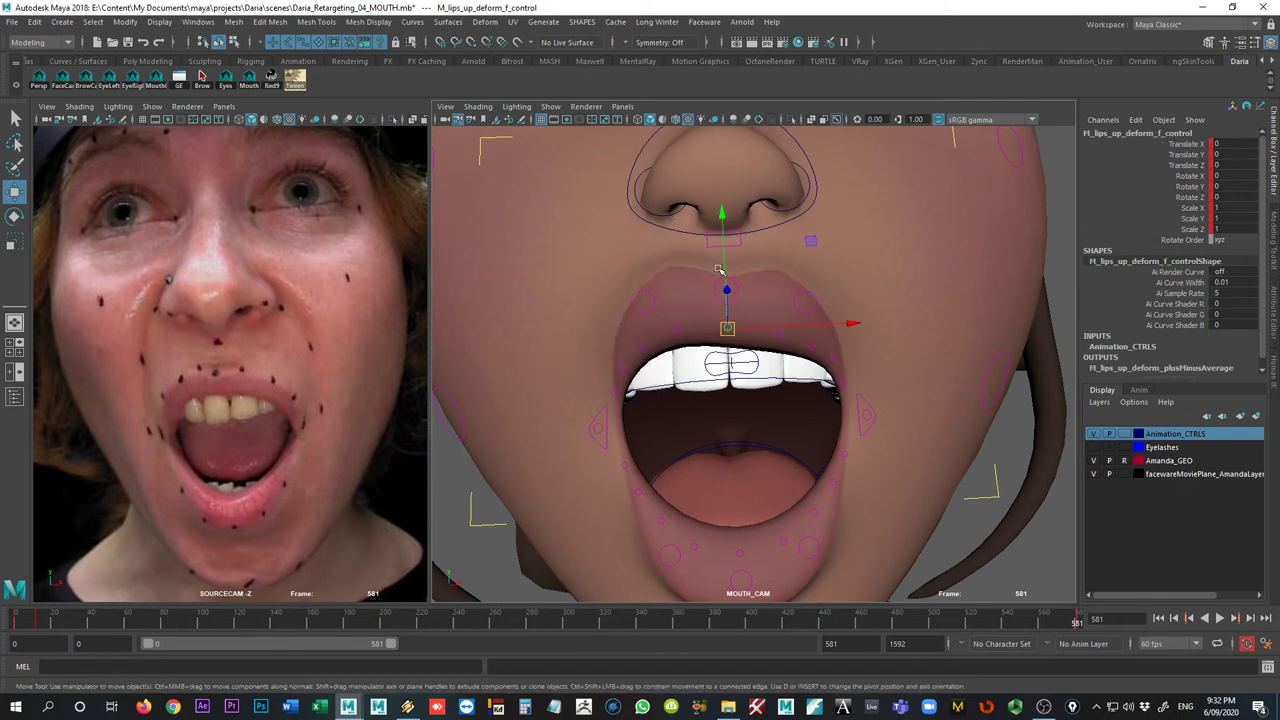
left_click_drag(727, 282, 728, 260)
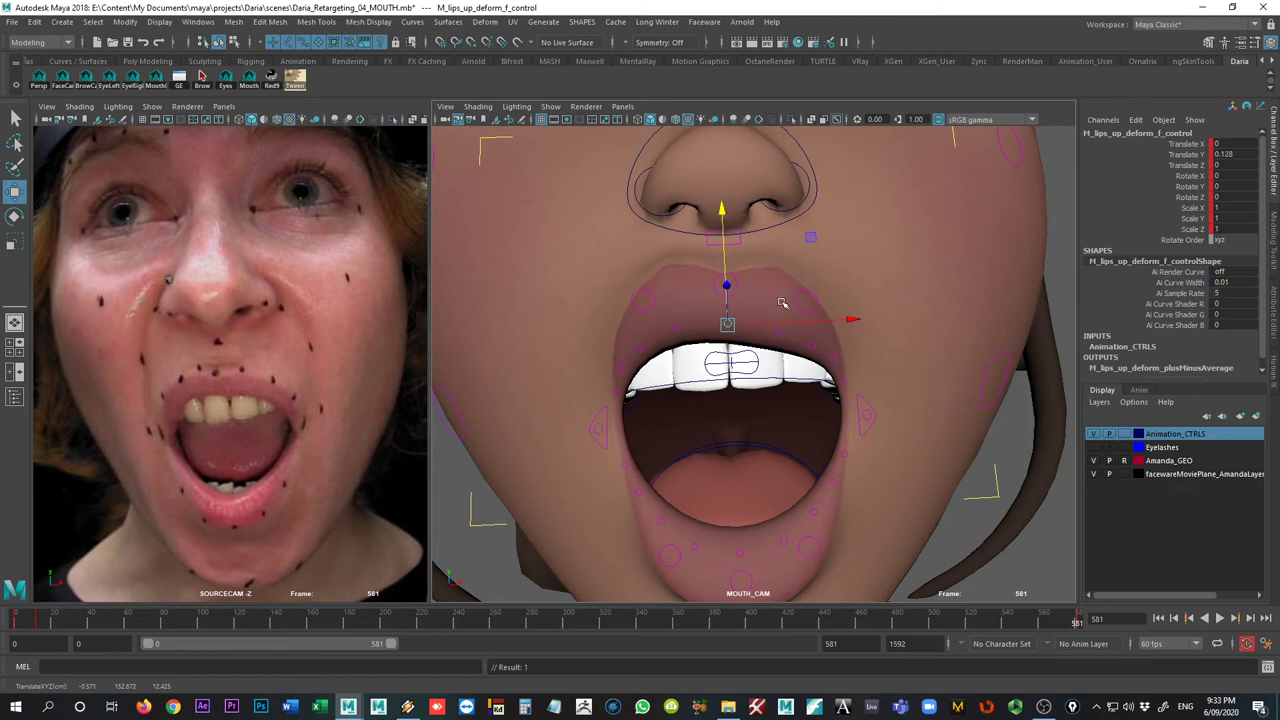
left_click(780, 333)
left_click_drag(776, 300, 812, 306)
left_click(810, 338)
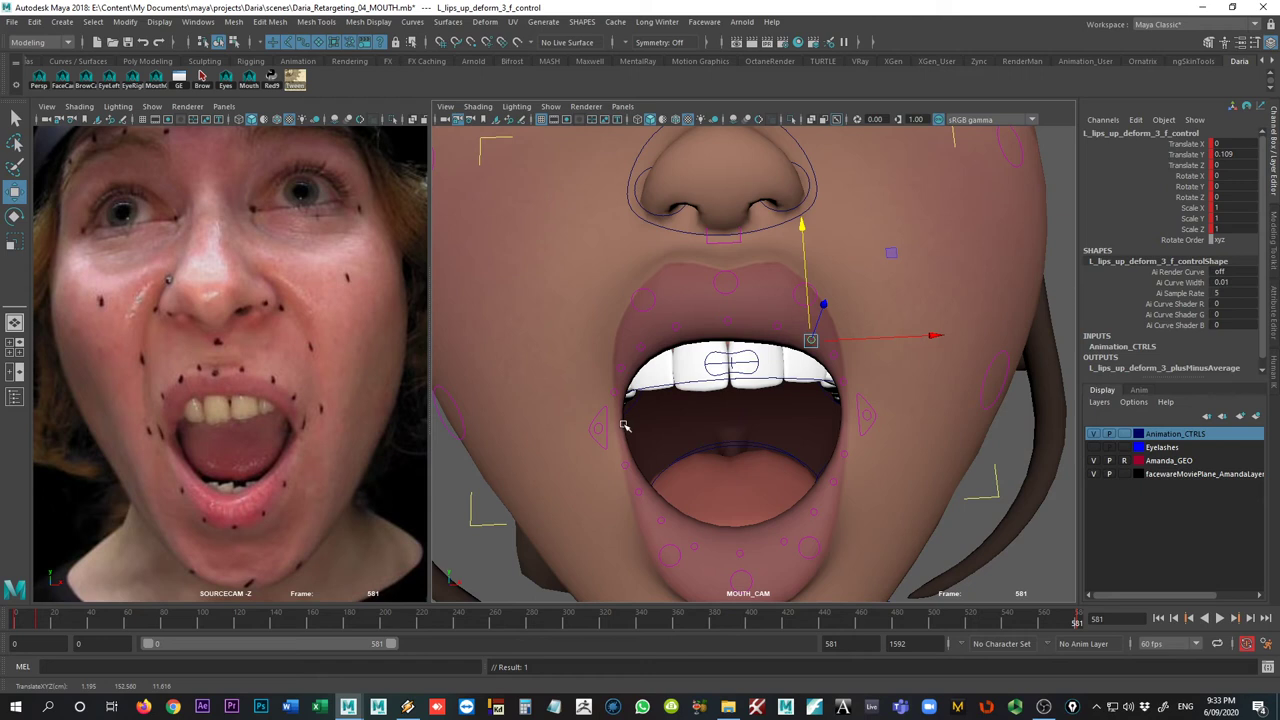
- Flip between keyframes 0, 12 and 581 to compare the character's lip shape and mouth corners with the actress's
key("comma")
key("period")
key("comma")
key("period")
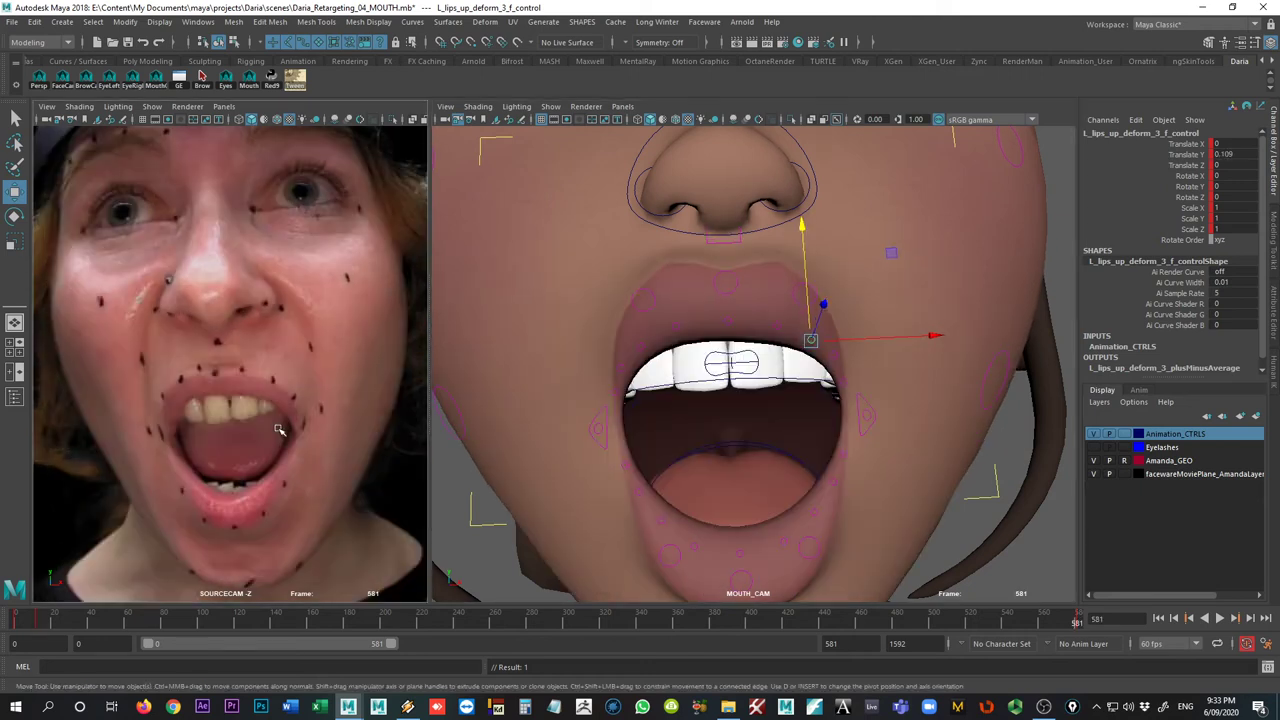
key("comma")
key("period")
key("comma")
key("comma")
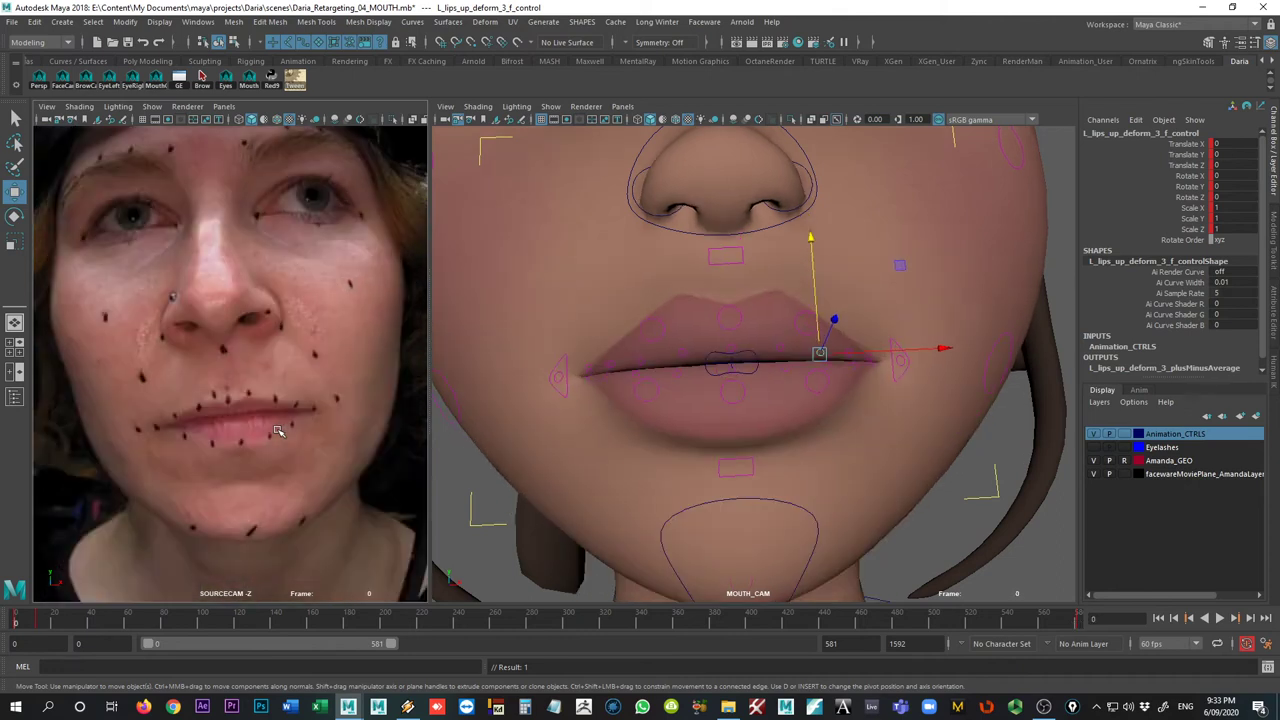
key("comma")
key("comma")
key("period")
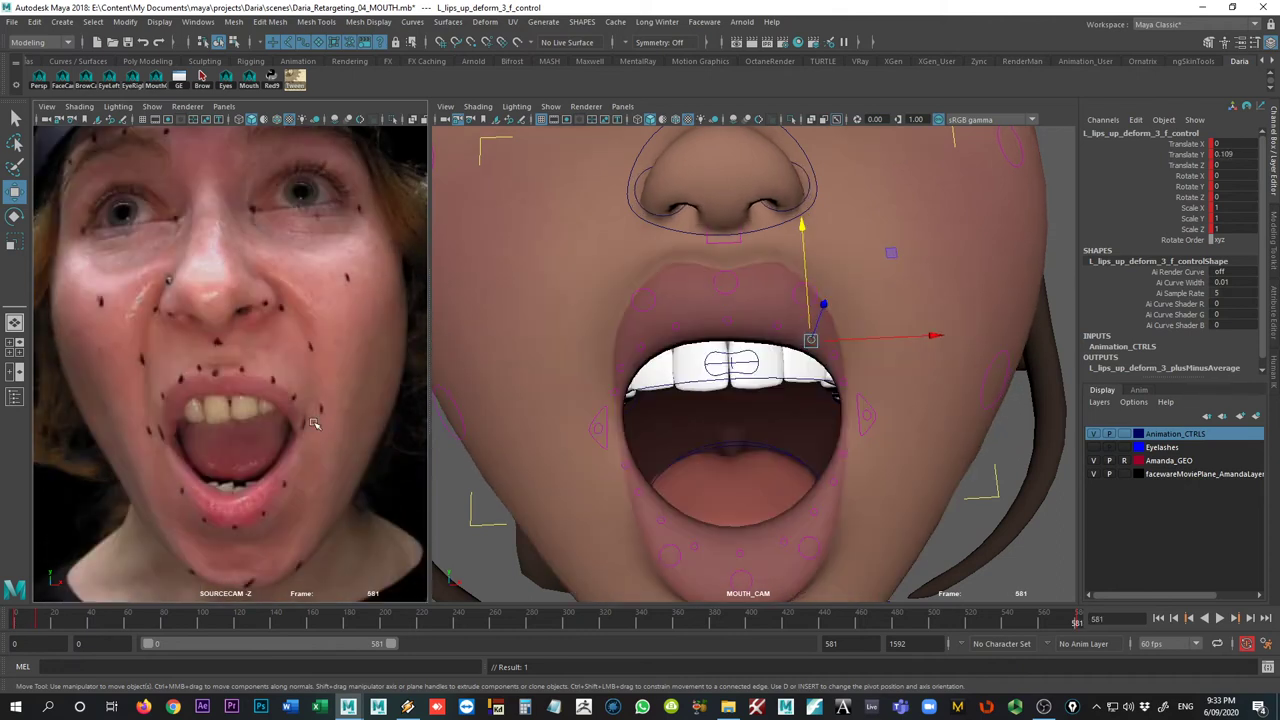
key("comma")
key("period")
key("period")
key("comma")
key("comma")
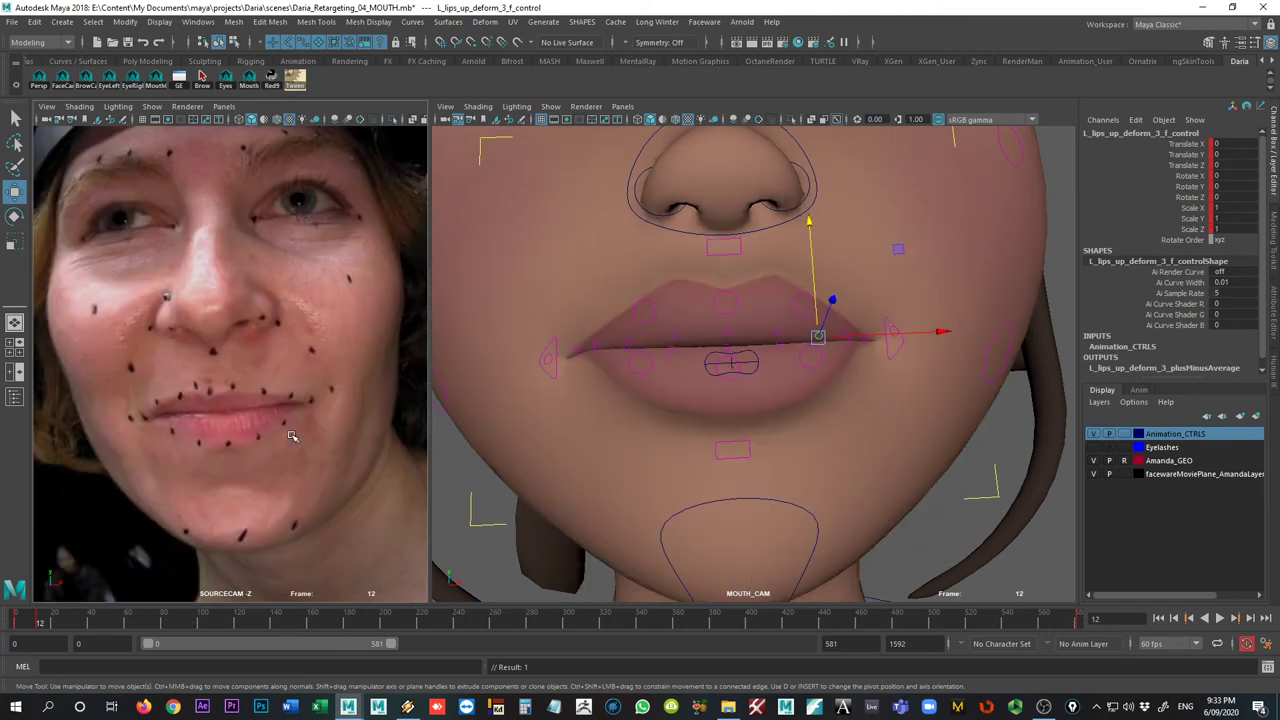
key("q")
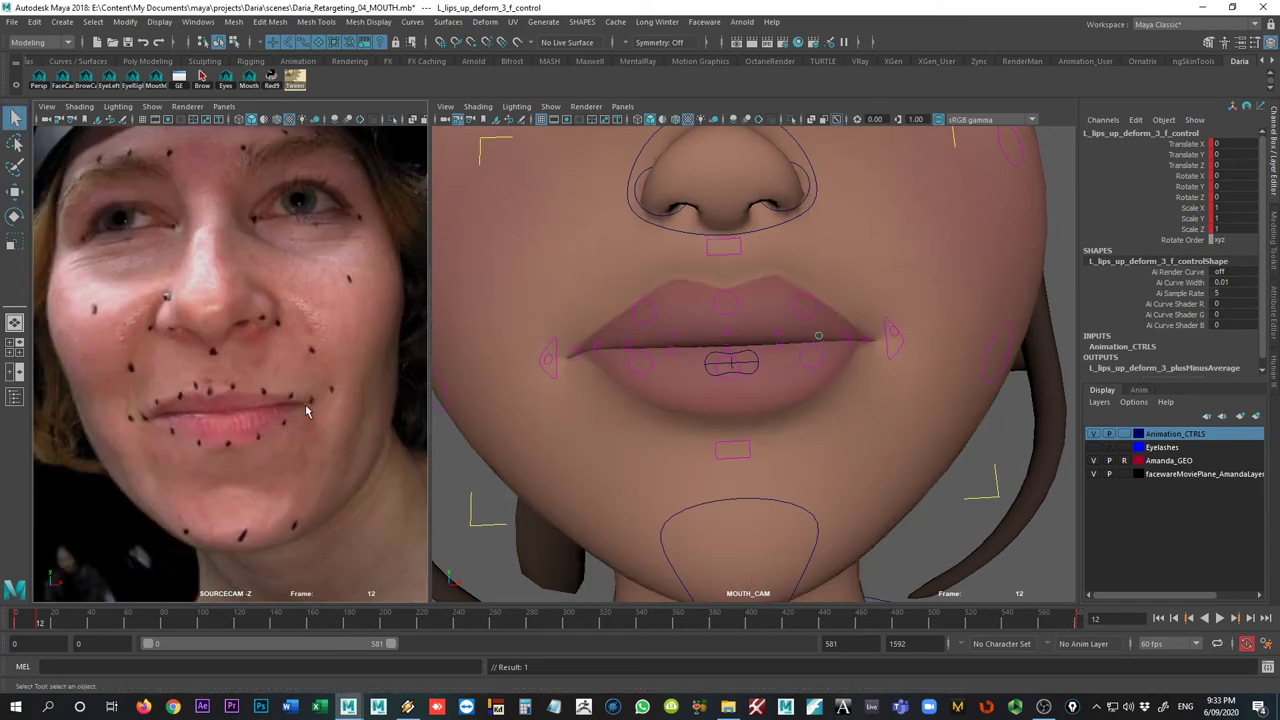
key("comma")
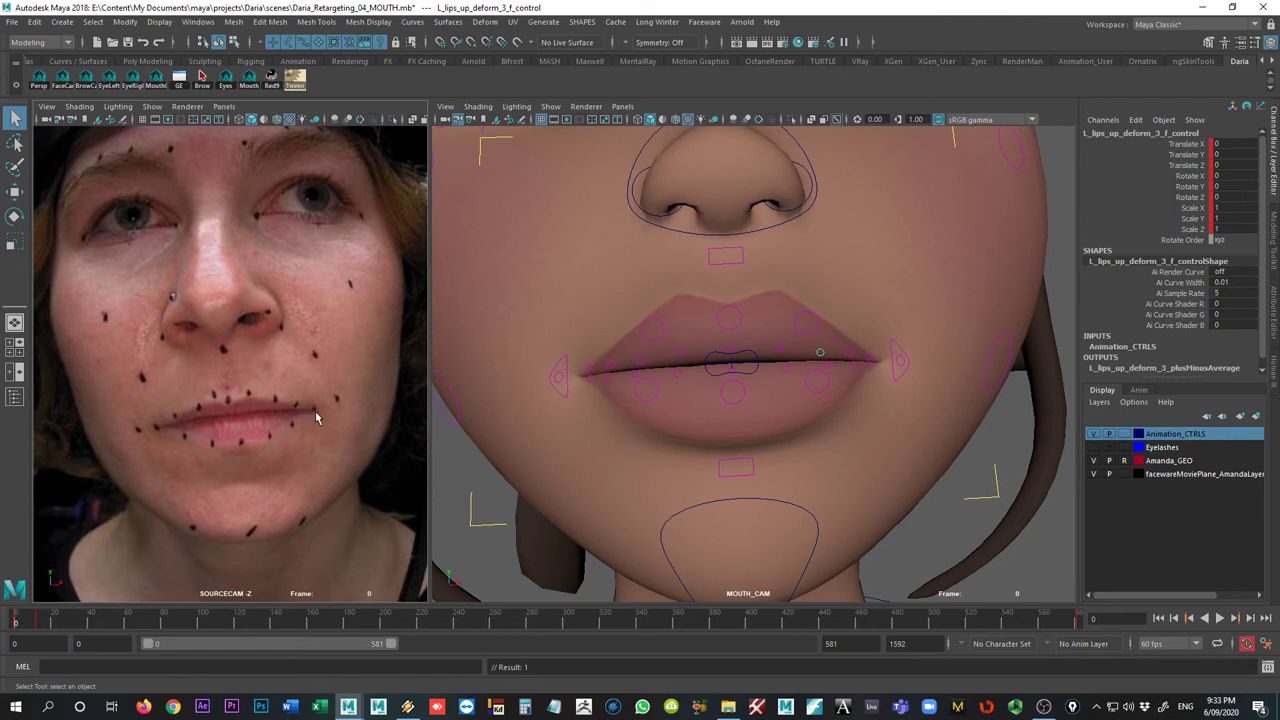
key("period")
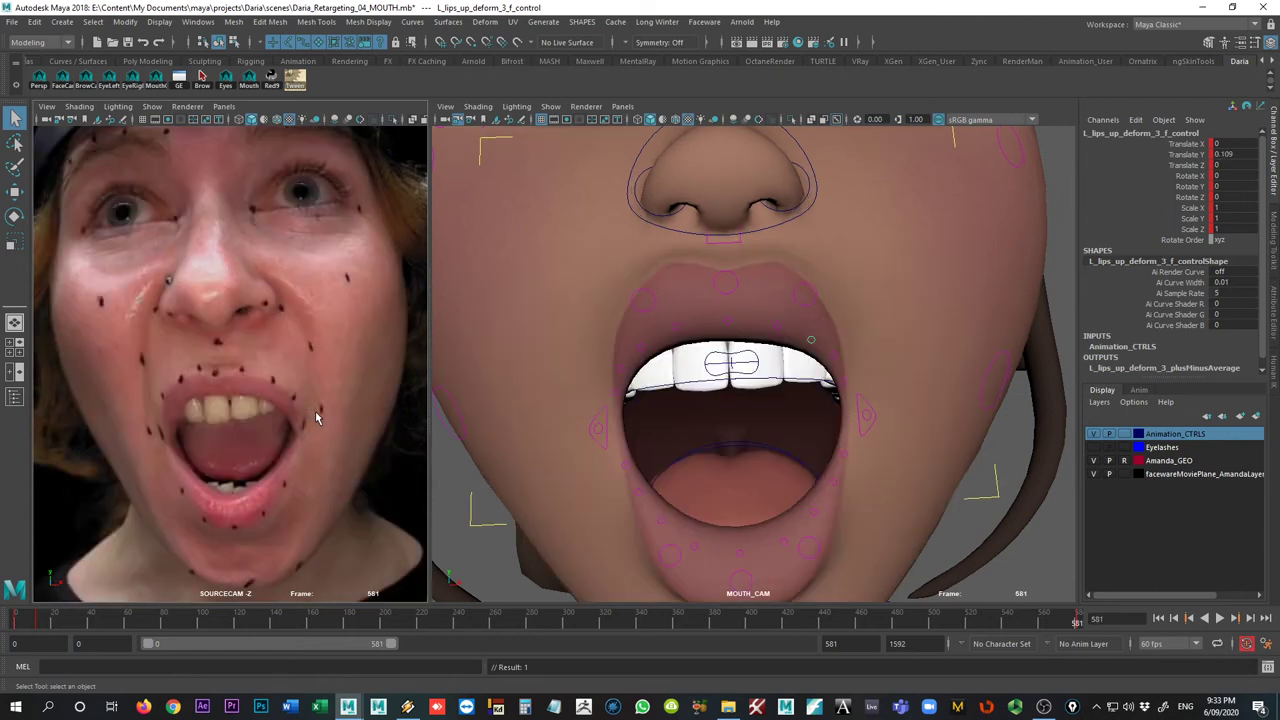
key("comma")
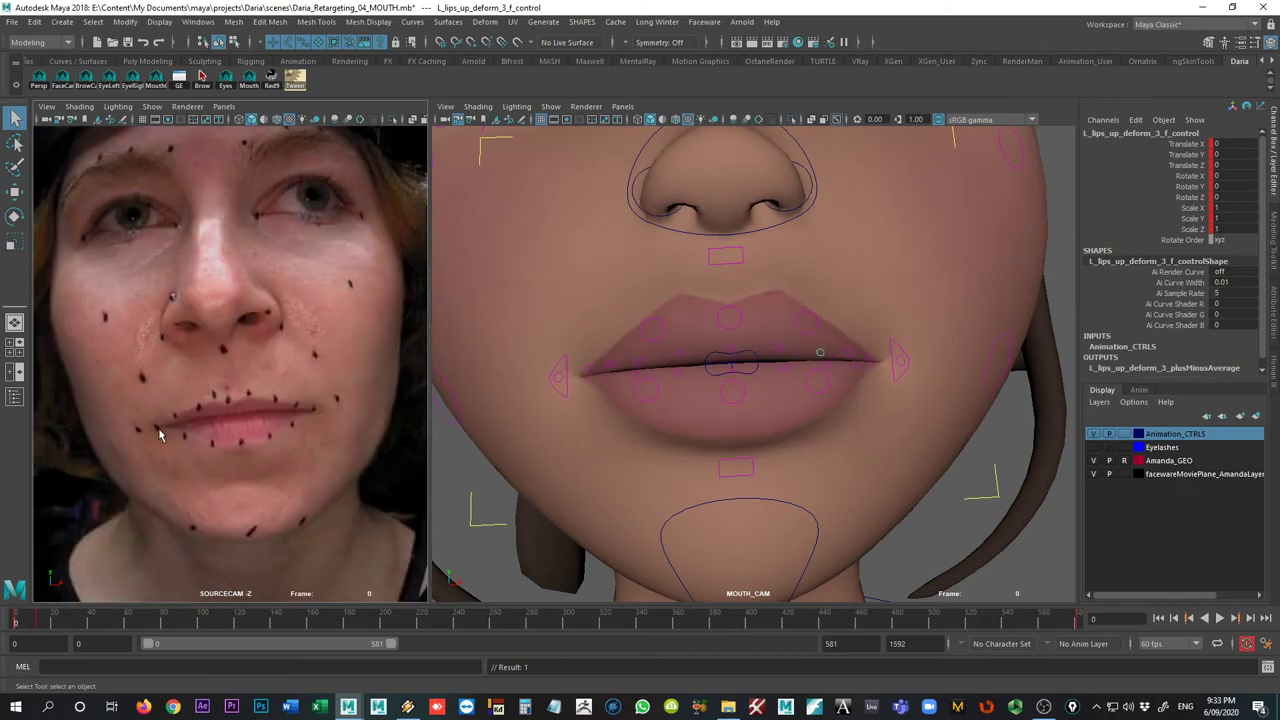
key("period")
key("comma")
key("period")
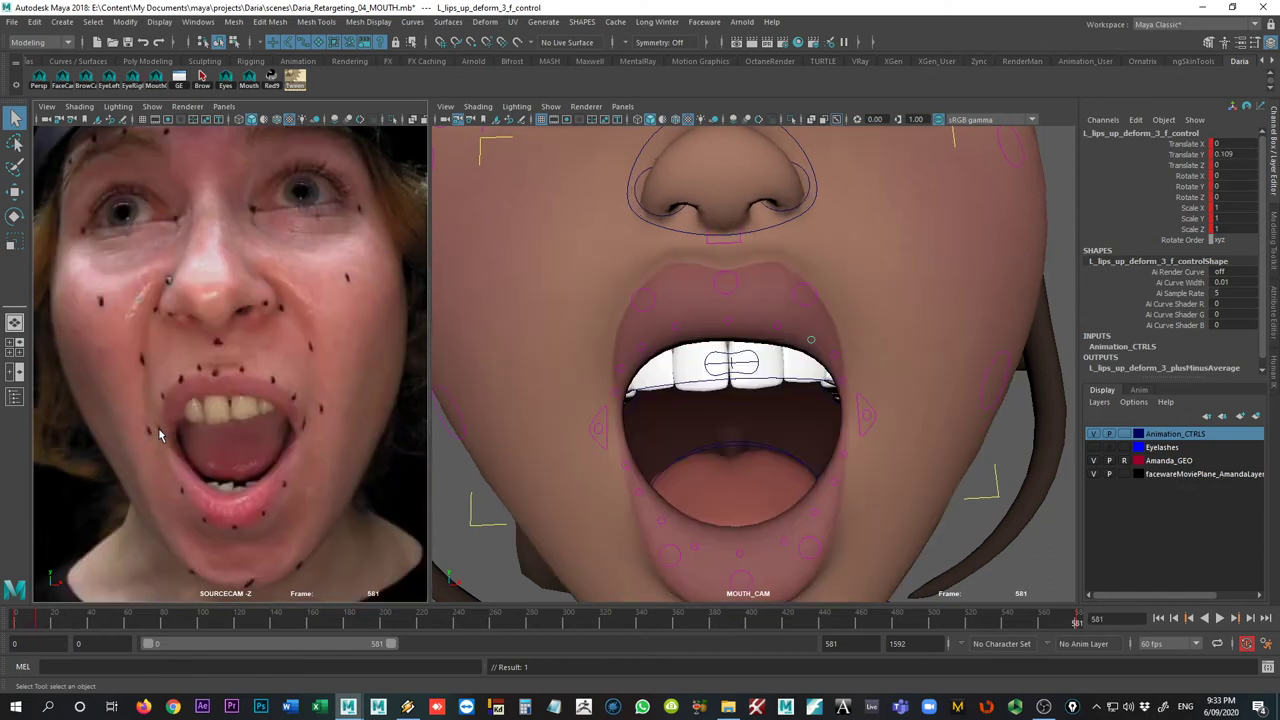
key("comma")
key("period")
key("comma")
key("period")
key("comma")
key("period")
key("comma")
key("period")
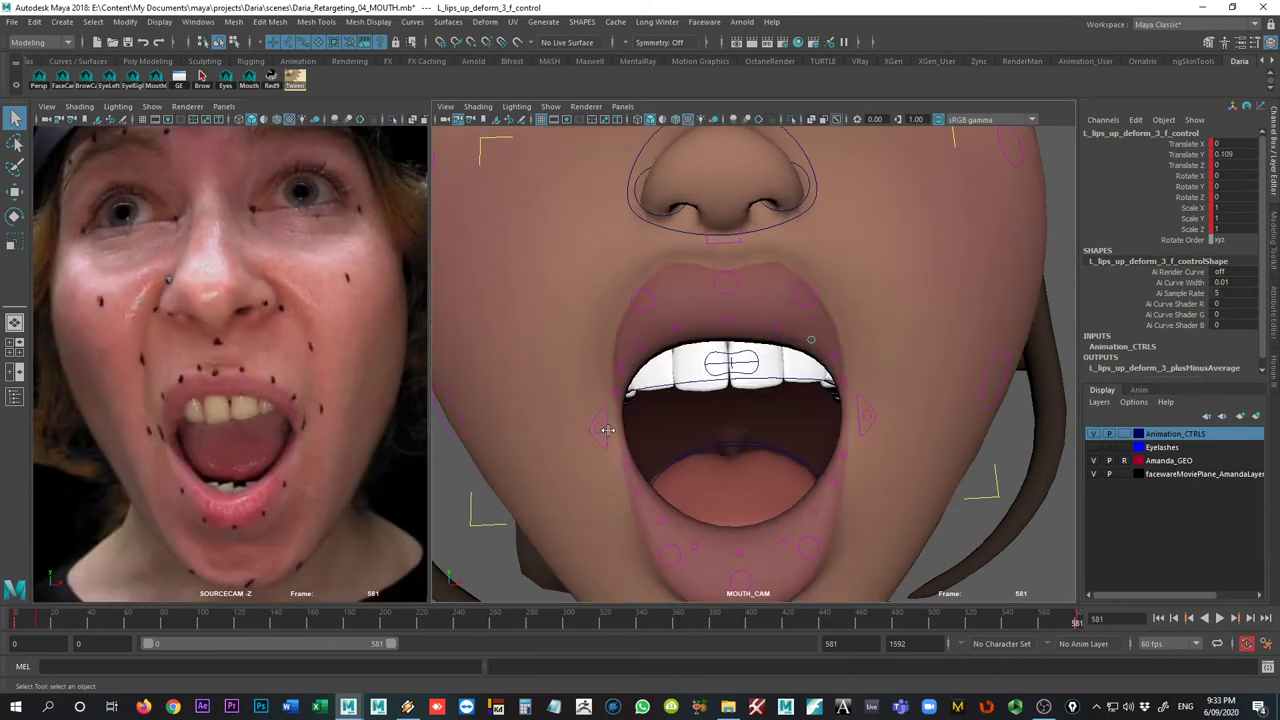
- Key the right mouth-corner control raised to about 0.316 on Translate Y, and compare the pose against frame 0
left_click(605, 428)
key("w")
left_click_drag(617, 389, 617, 379)
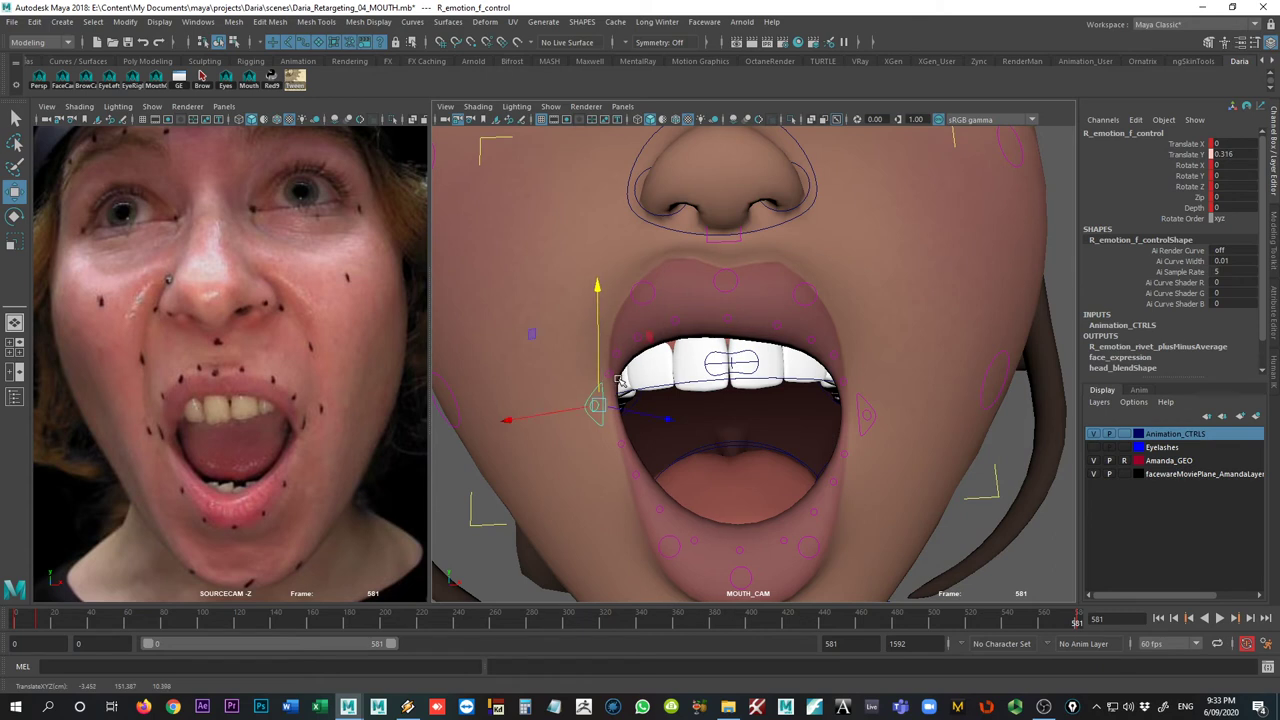
key("s")
key("alt+shift+v")
key("alt+v")
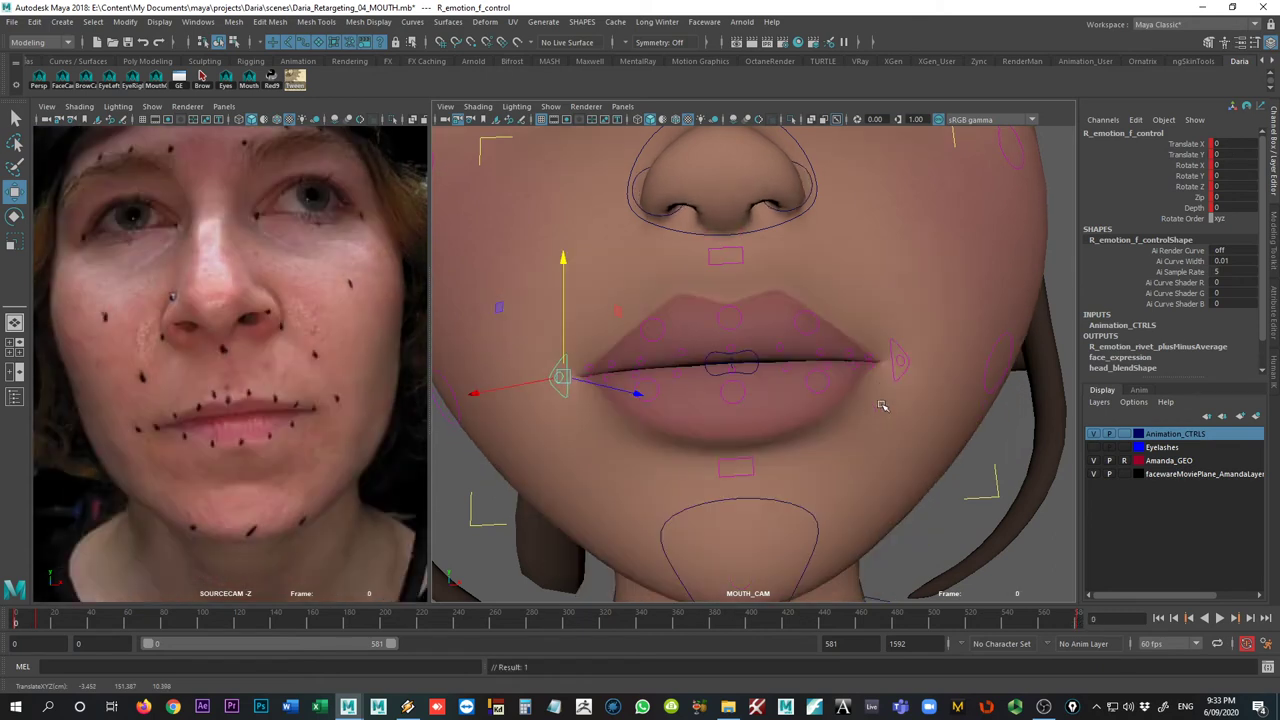
key("period")
key("comma")
key("period")
key("comma")
key(".")
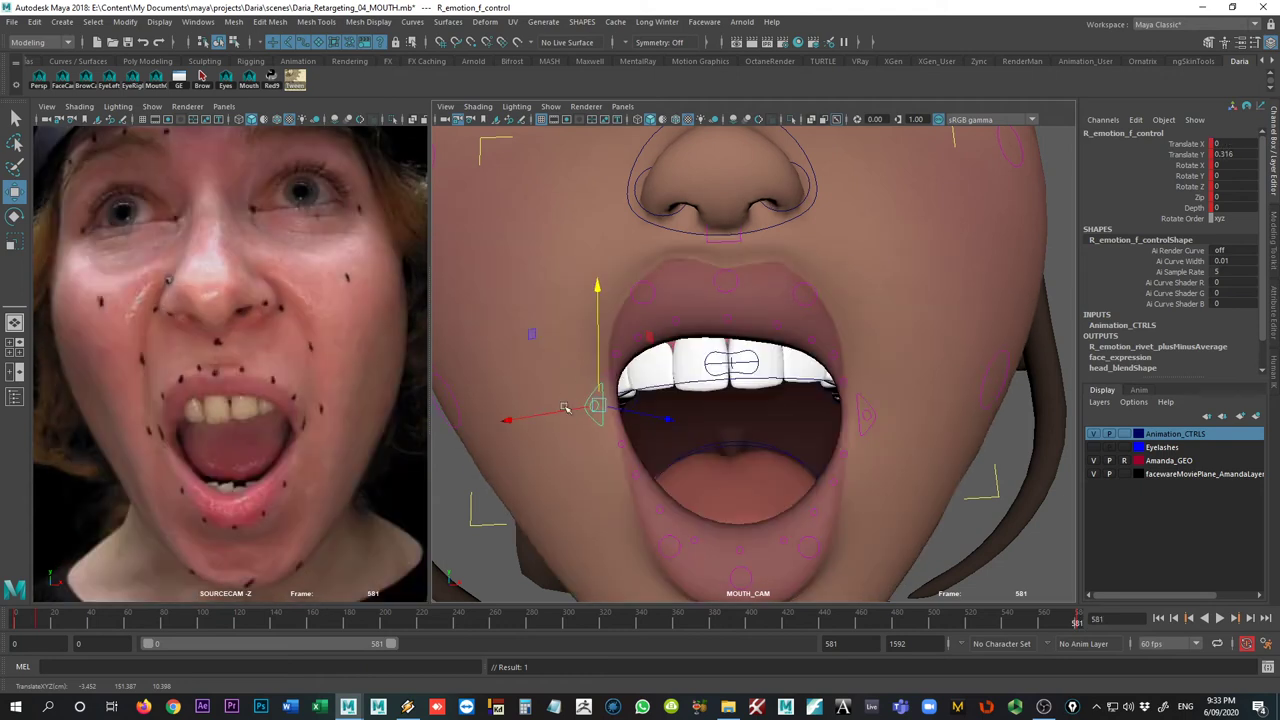
- Try moving the right mouth-corner control outward to about 0.145 on Translate X, then undo it
left_click_drag(557, 418, 541, 416)
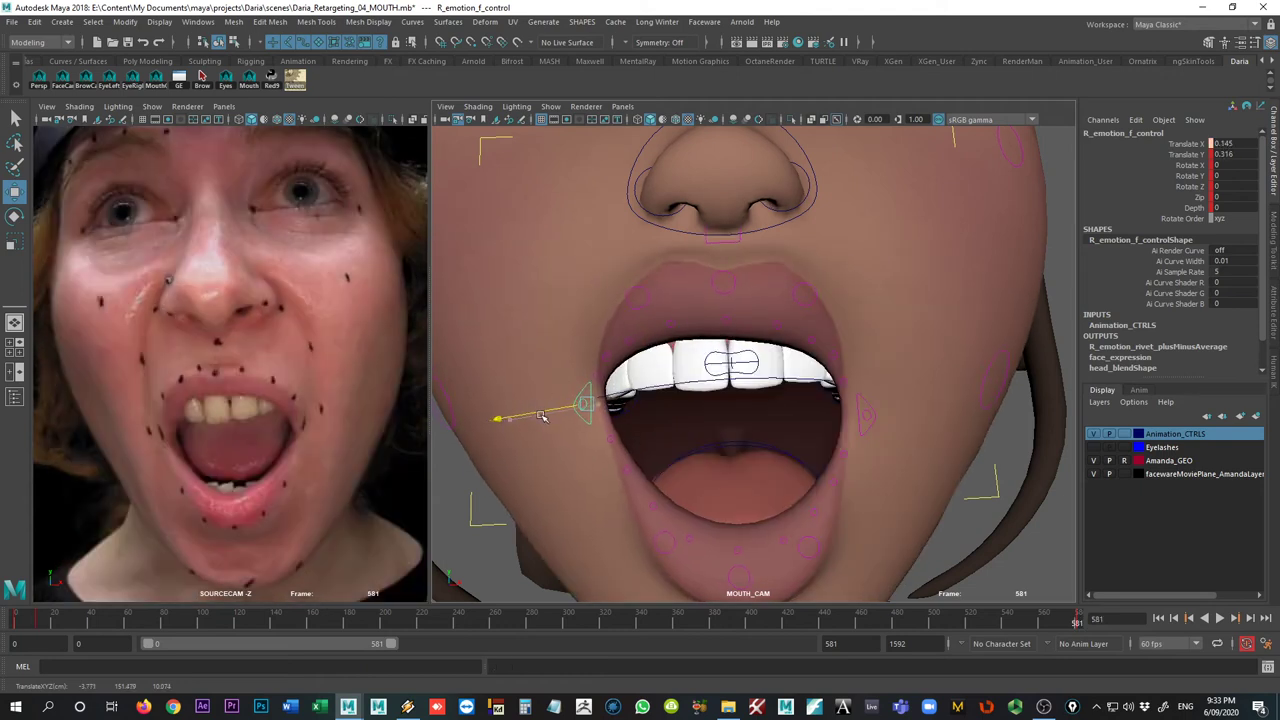
key("s")
key(".")
key(".")
key(".")
key(".")
key(".")
key(".")
key("ctrl+z")
- Move the right mouth-corner control slightly outward and up to about X 0.076, Y 0.322
key("w")
left_click_drag(563, 385, 534, 386)
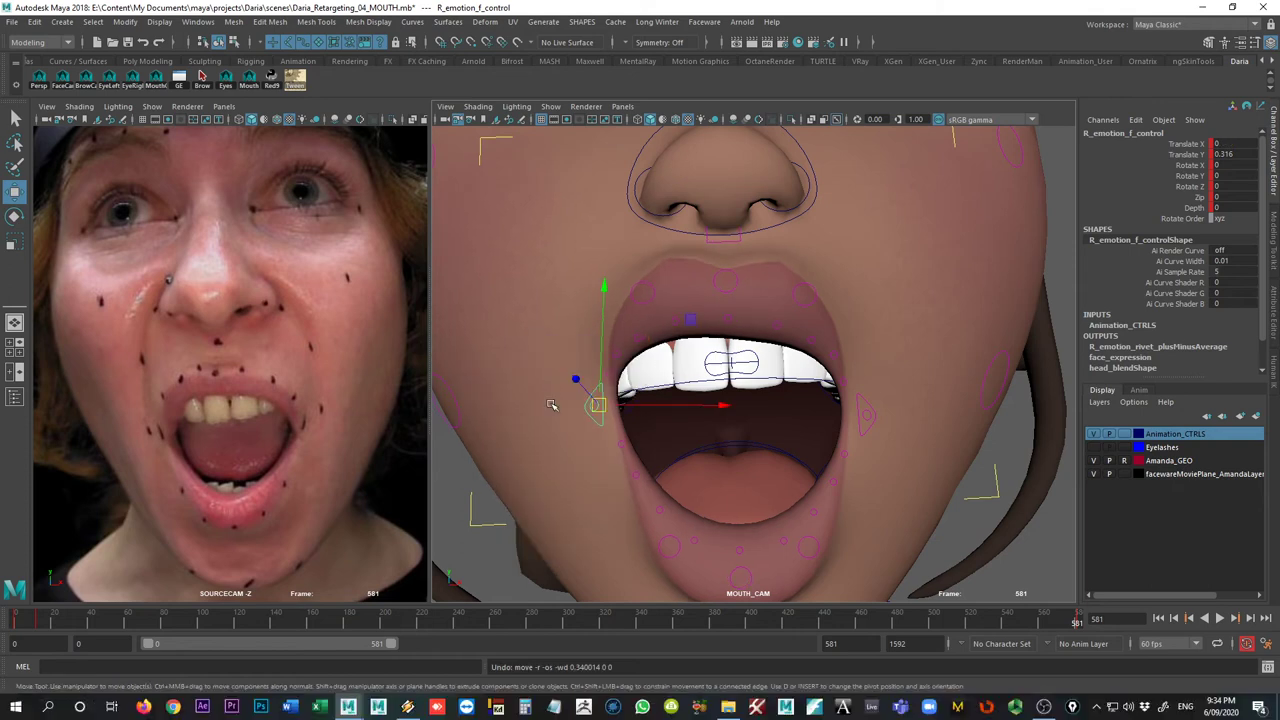
left_click(676, 407)
key("ctrl+z")
left_click_drag(676, 404, 663, 409)
left_click_drag(592, 345, 592, 343)
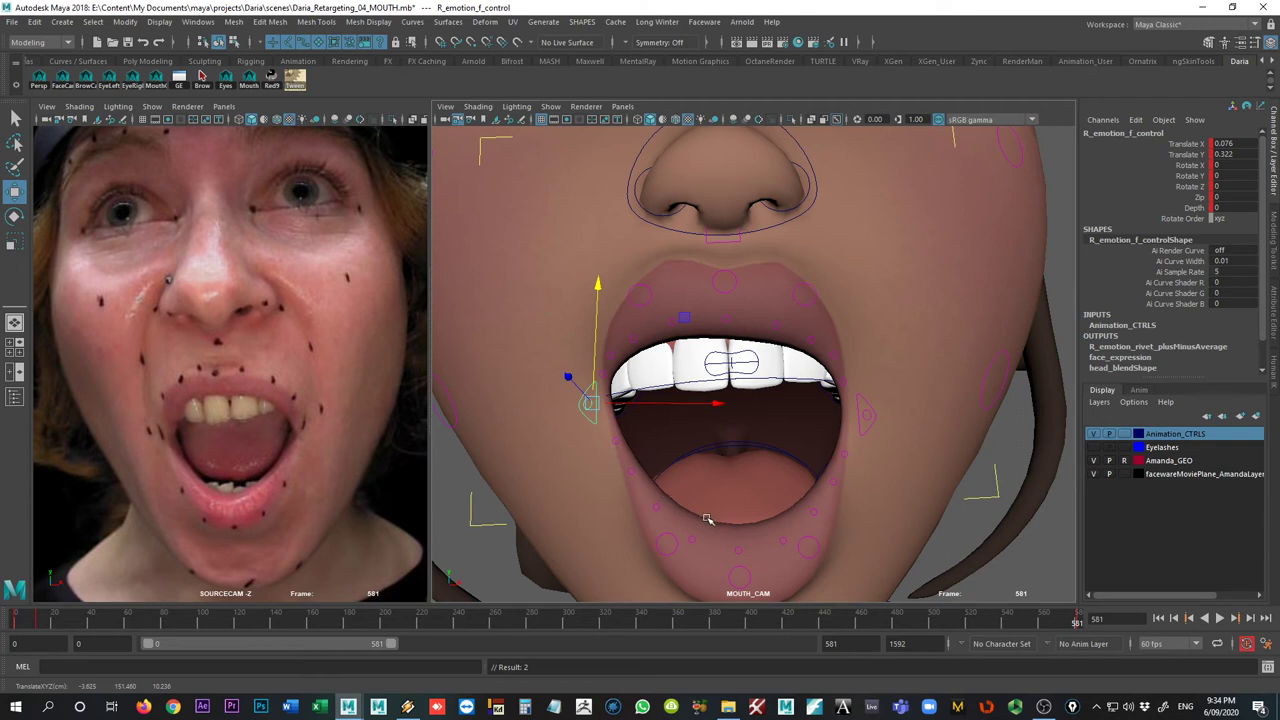
- Lower the middle lower-lip control to about X -0.011, Y -0.197, and nudge the right and left lower-lip controls
left_click(743, 569)
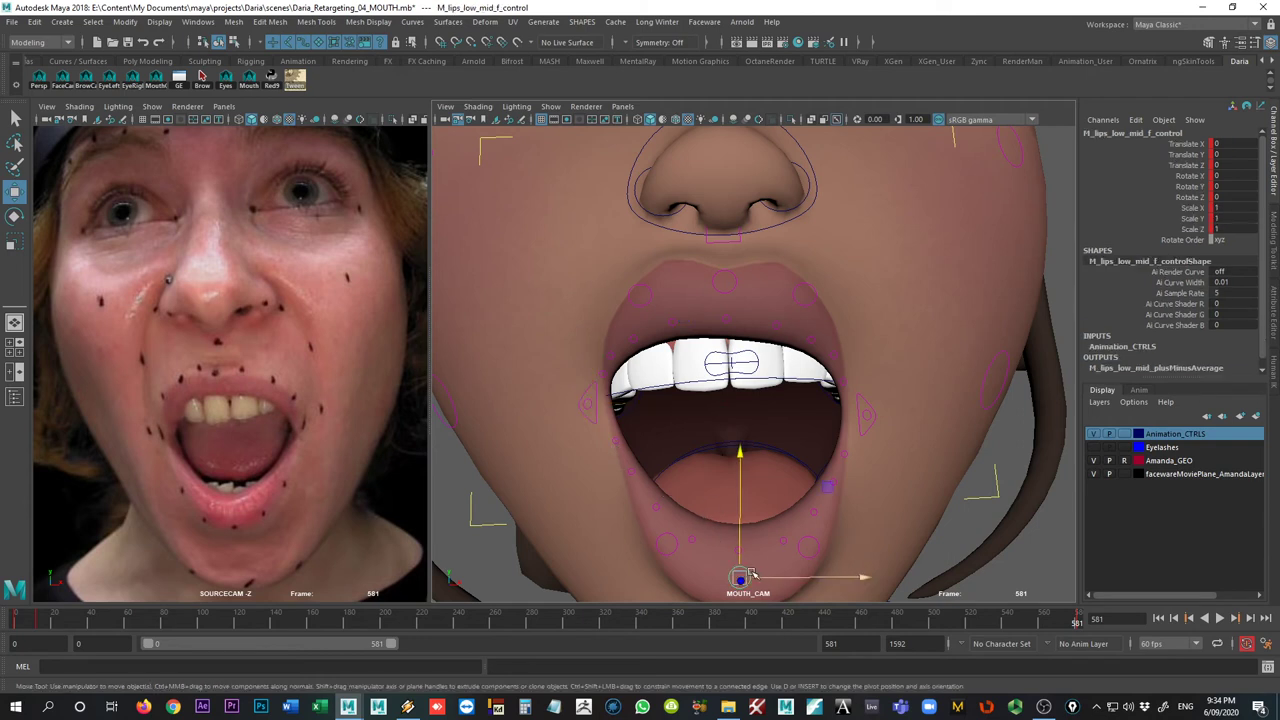
left_click_drag(737, 518, 718, 537)
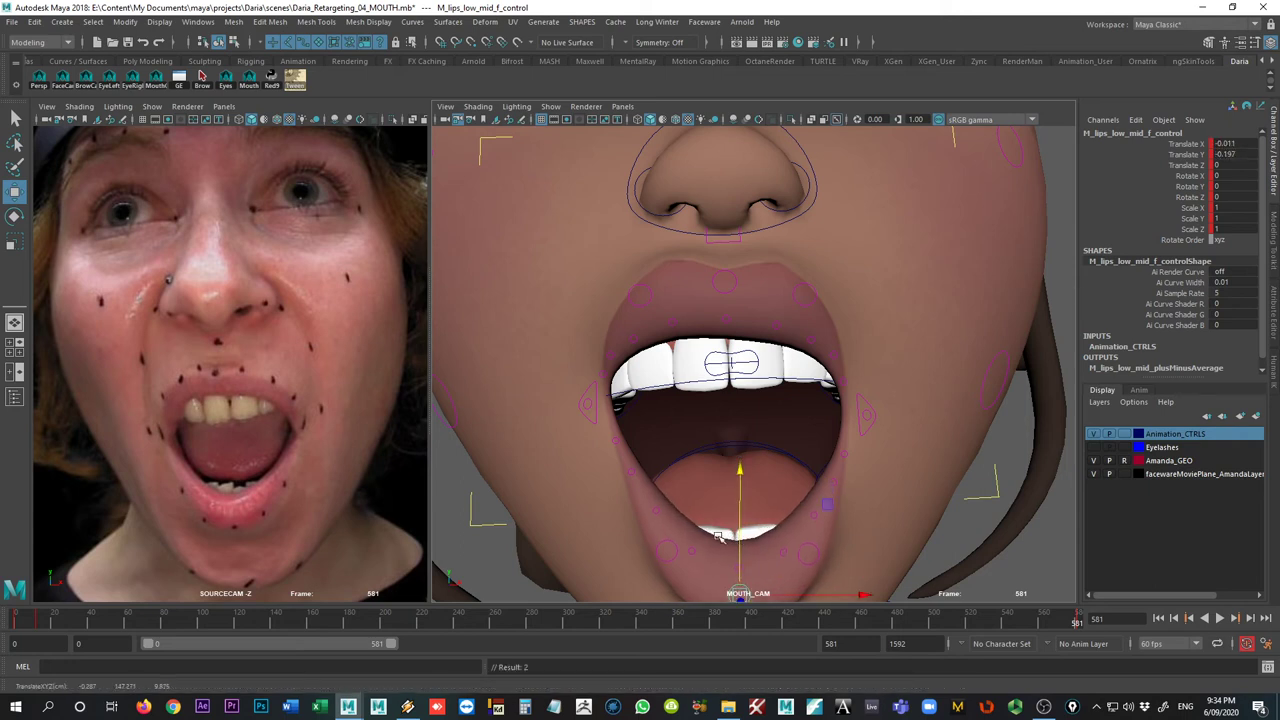
left_click(682, 550)
left_click(670, 550)
left_click_drag(678, 551, 660, 555)
left_click(809, 553)
left_click_drag(846, 551, 846, 549)
- Lower the small center control on the lower-lip edge to about X -0.016, Y -0.291
left_click(737, 568)
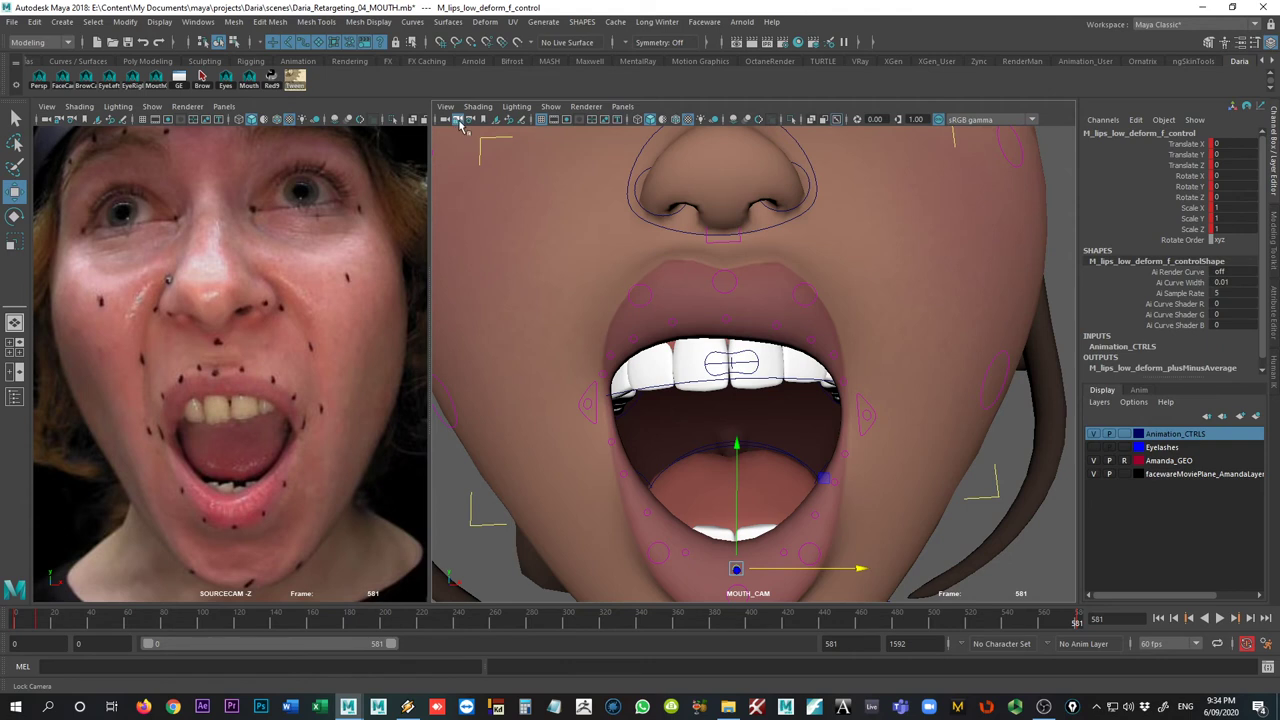
middle_click_drag(608, 349, 609, 289, "alt")
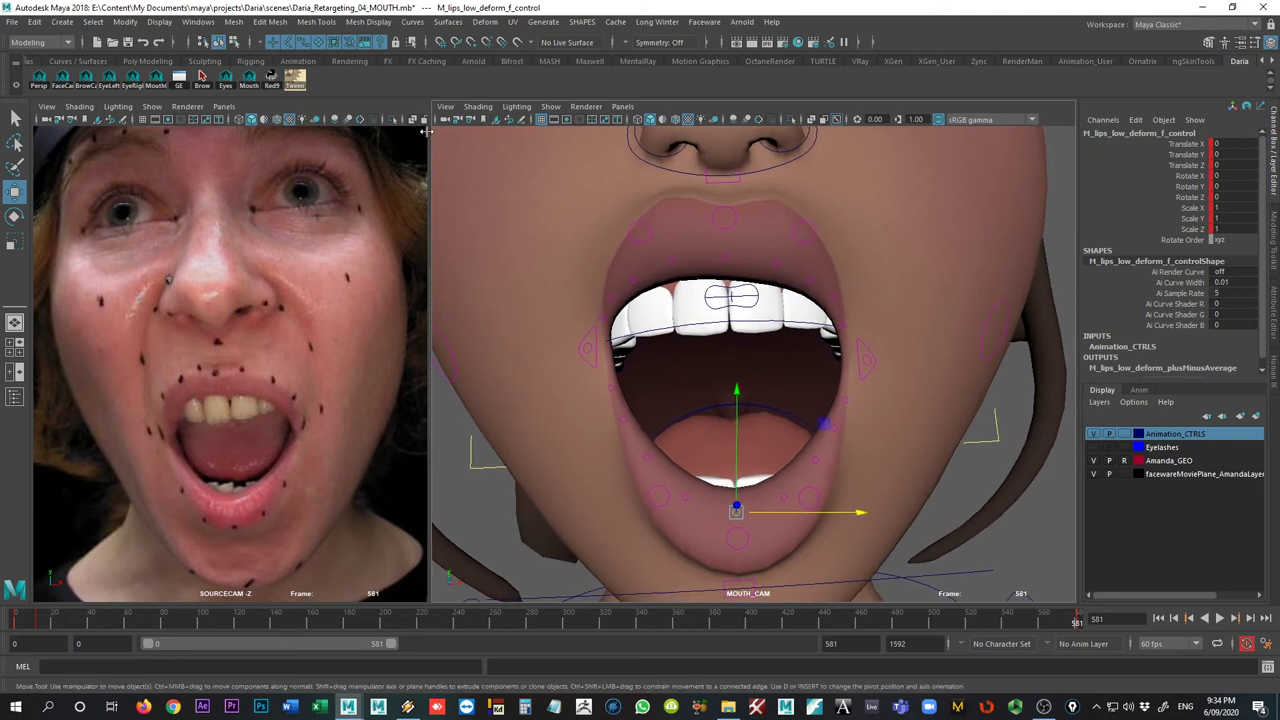
left_click(457, 120)
left_click_drag(737, 477, 743, 572)
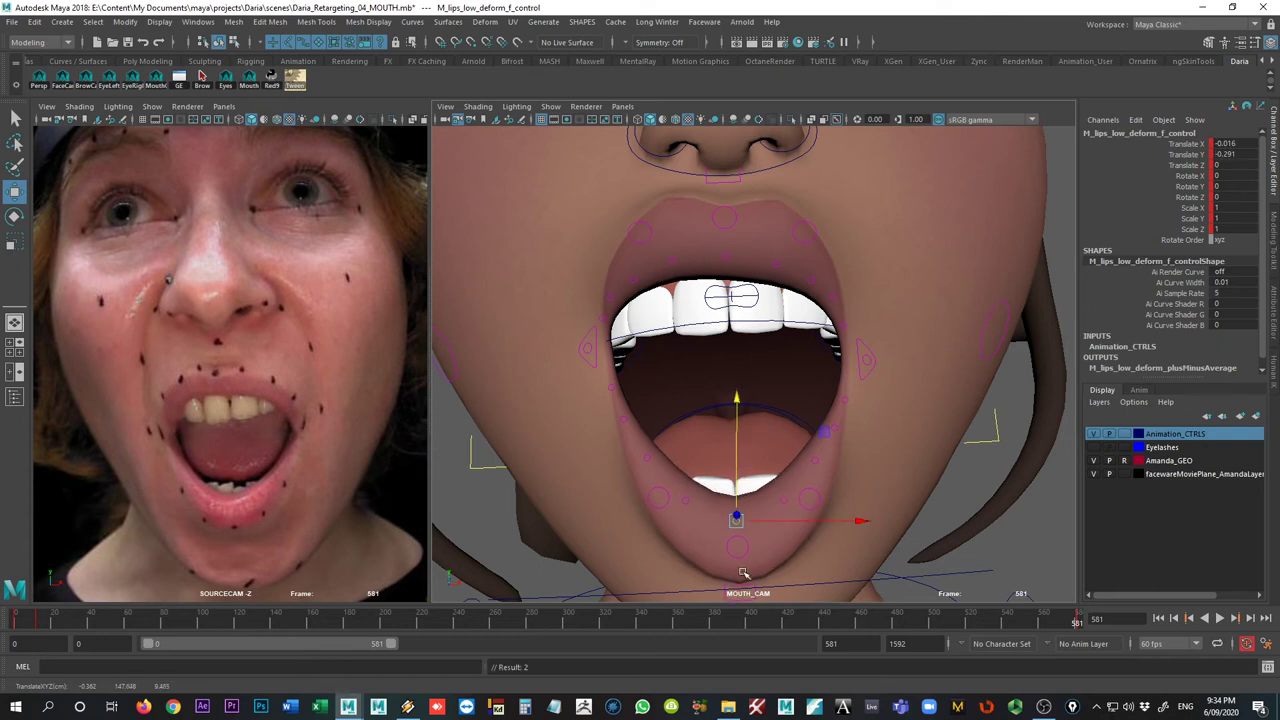
- Adjust the lower-lip center and move the small edge control just right of it to about X 0.22, Y -0.102
left_click(739, 556)
mouse_move(737, 477)
left_mouse_down()
mouse_move(735, 456)
mouse_move(736, 516)
mouse_move(670, 498)
mouse_move(690, 465)
mouse_move(731, 493)
left_mouse_up()
key("q")
left_click(735, 501)
key("w")
left_click(684, 490)
key("ctrl+z")
left_click(794, 494)
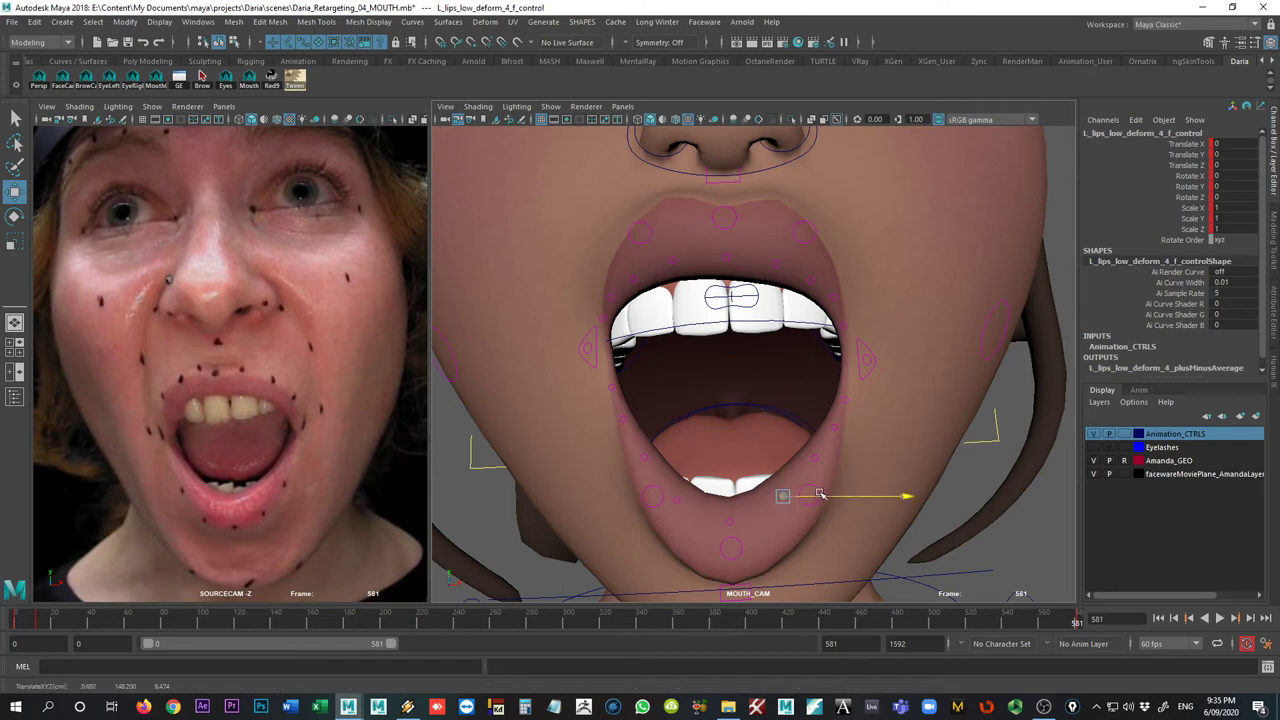
- Raise the middle lower-lip control to about X 0.006, Y 0.106
left_click(740, 504)
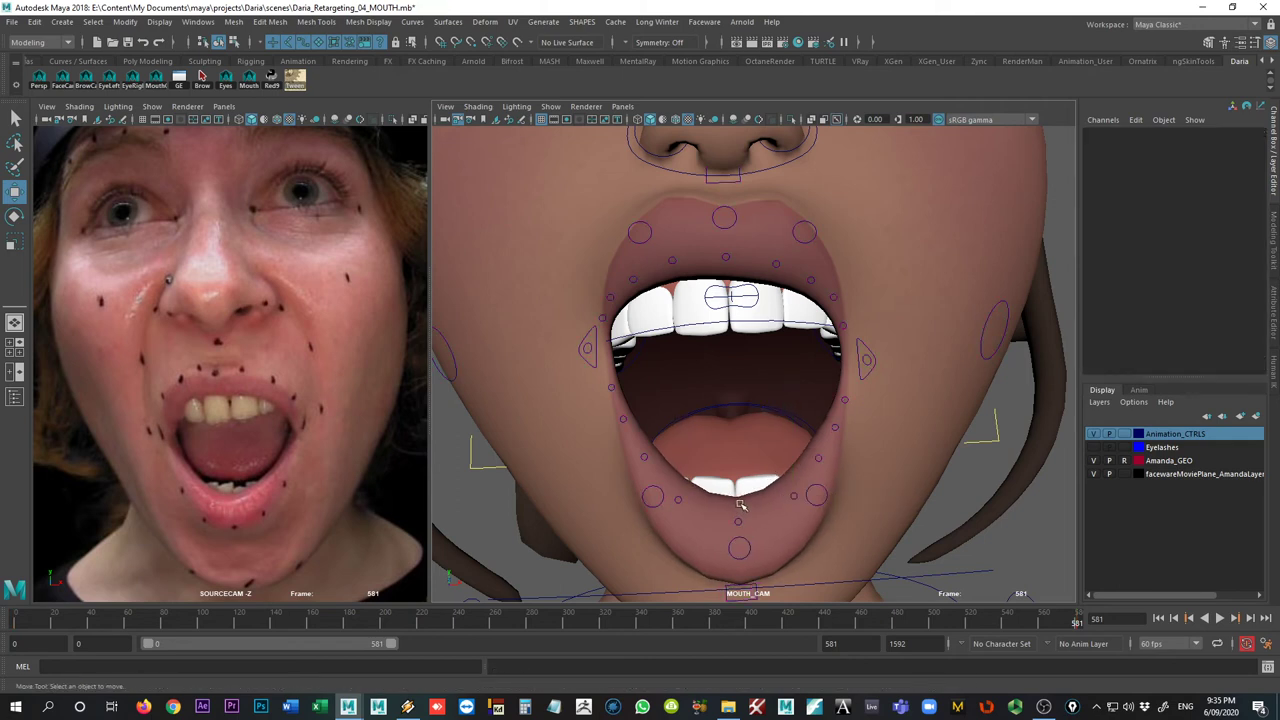
left_click(742, 543)
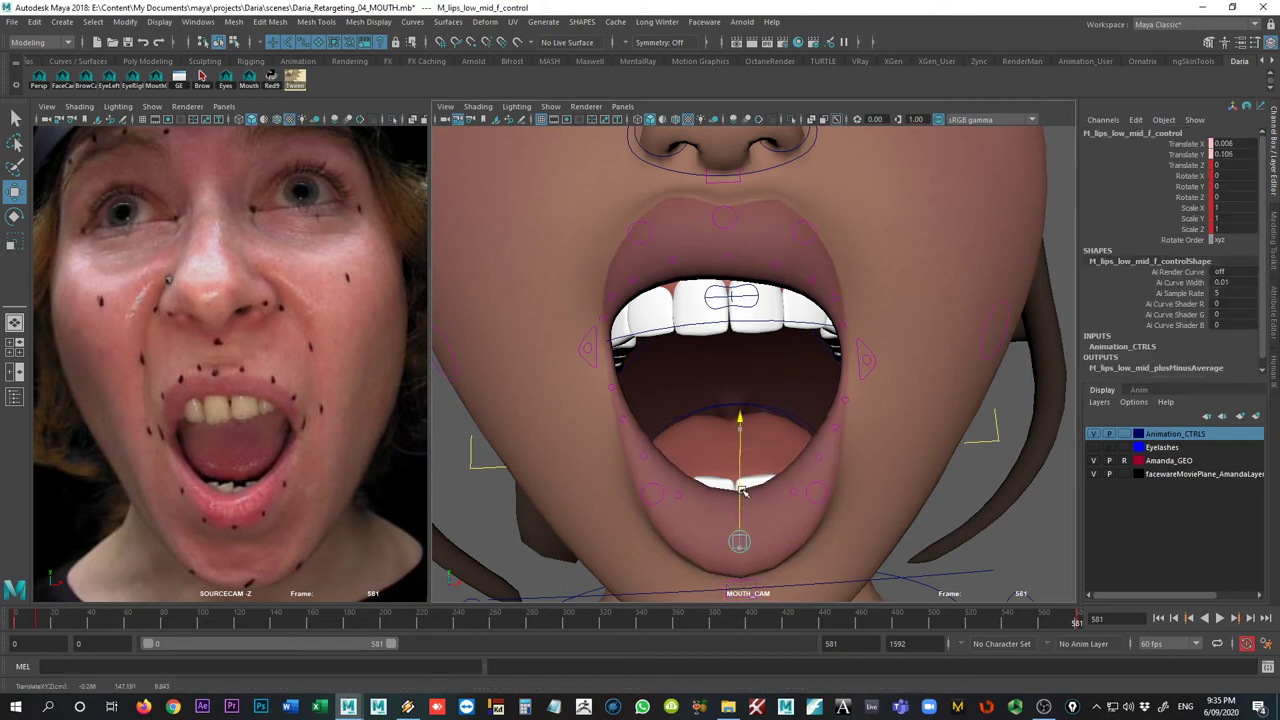
left_click_drag(742, 490, 738, 483)
- Try lowering the small center control on the lower-lip edge to about X -0.097, Y -1.744, then undo the changes
left_click(734, 512)
left_click(737, 514)
left_click(748, 557)
mouse_move(745, 528)
left_mouse_down()
mouse_move(740, 490)
mouse_move(738, 512)
left_mouse_up()
left_click(736, 515)
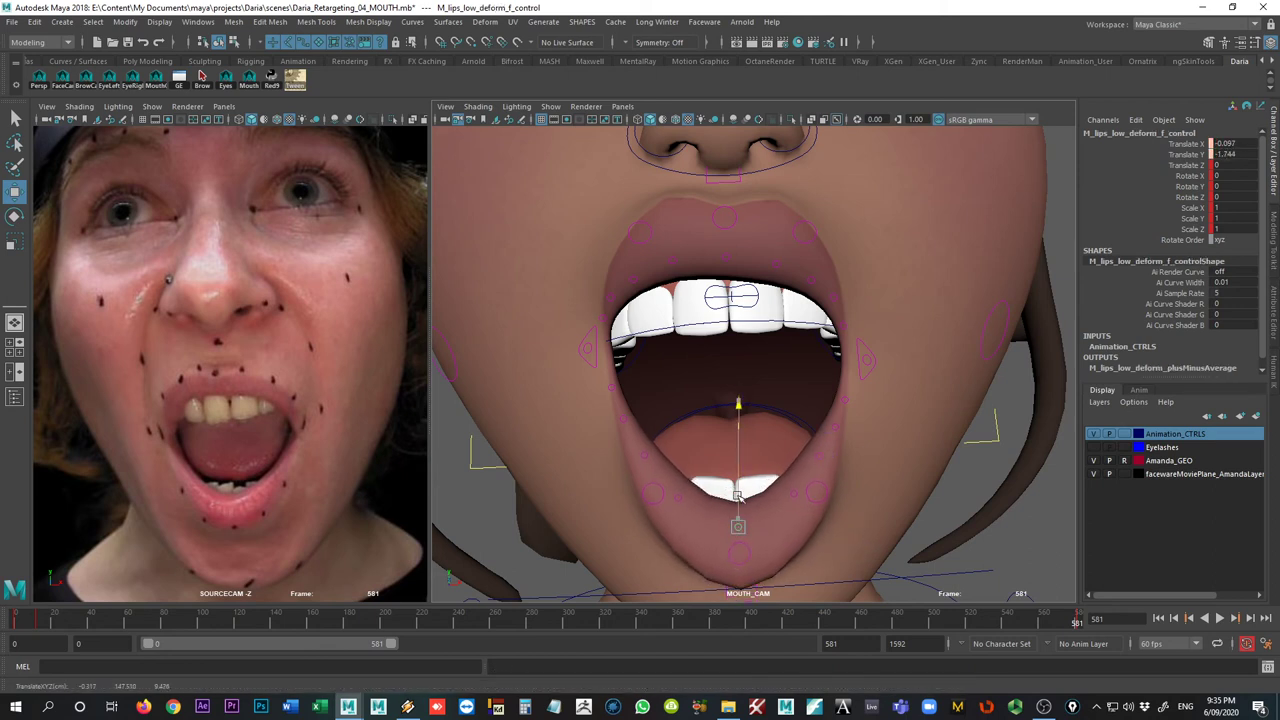
key("ctrl+z")
key("ctrl+z")
key("ctrl+z")
key("ctrl+z")
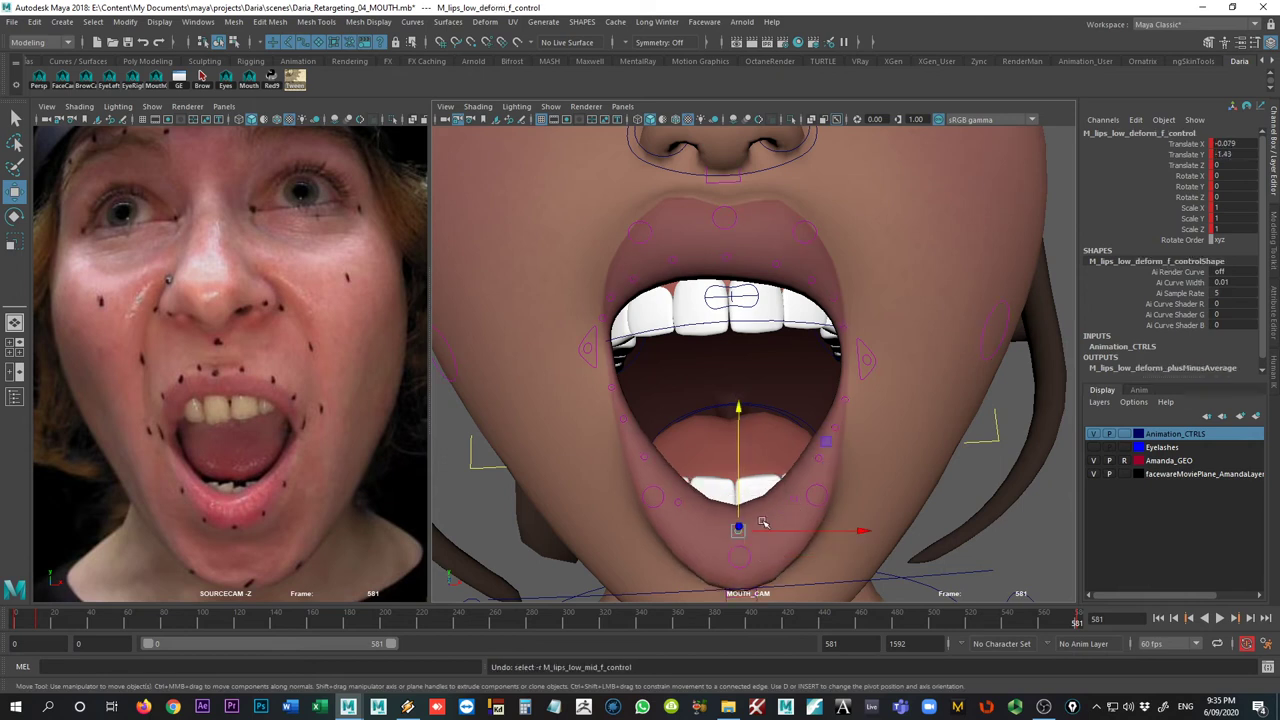
left_click_drag(768, 530, 762, 530)
key("ctrl+z")
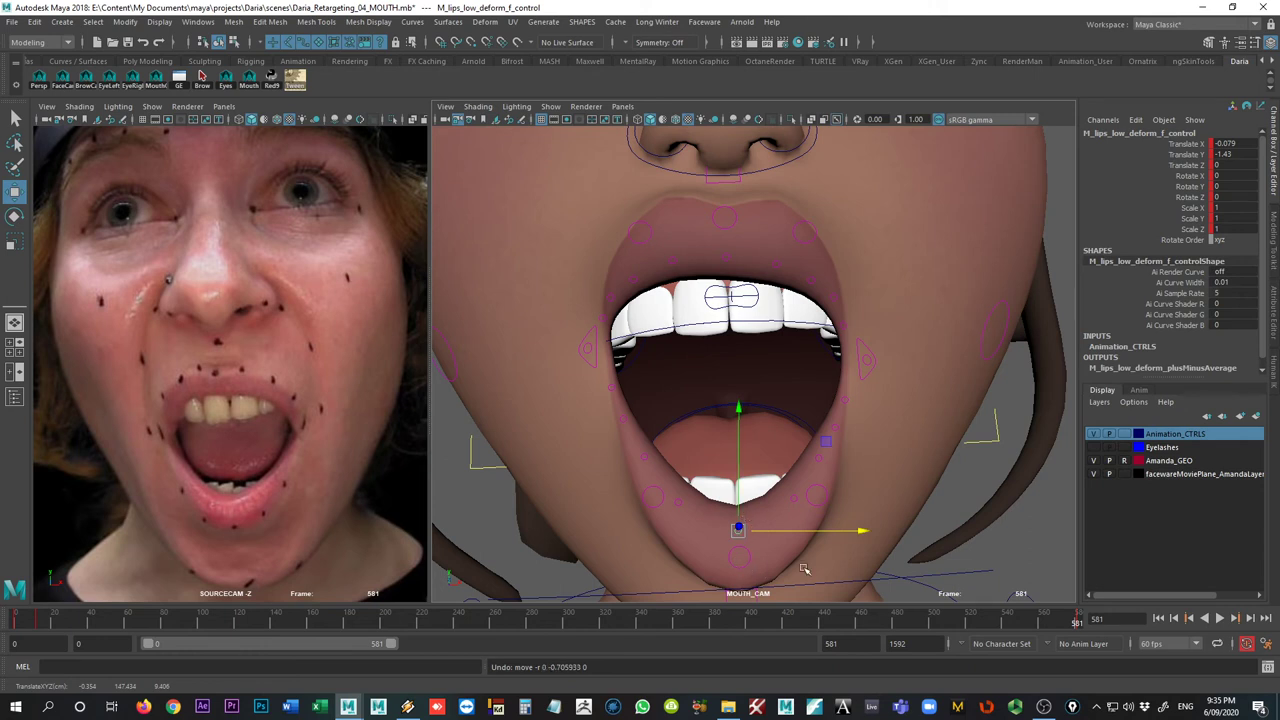
key("ctrl+z")
- Try lowering the small lower-lip edge control just left of the character's lip center, then undo it
left_click(681, 505)
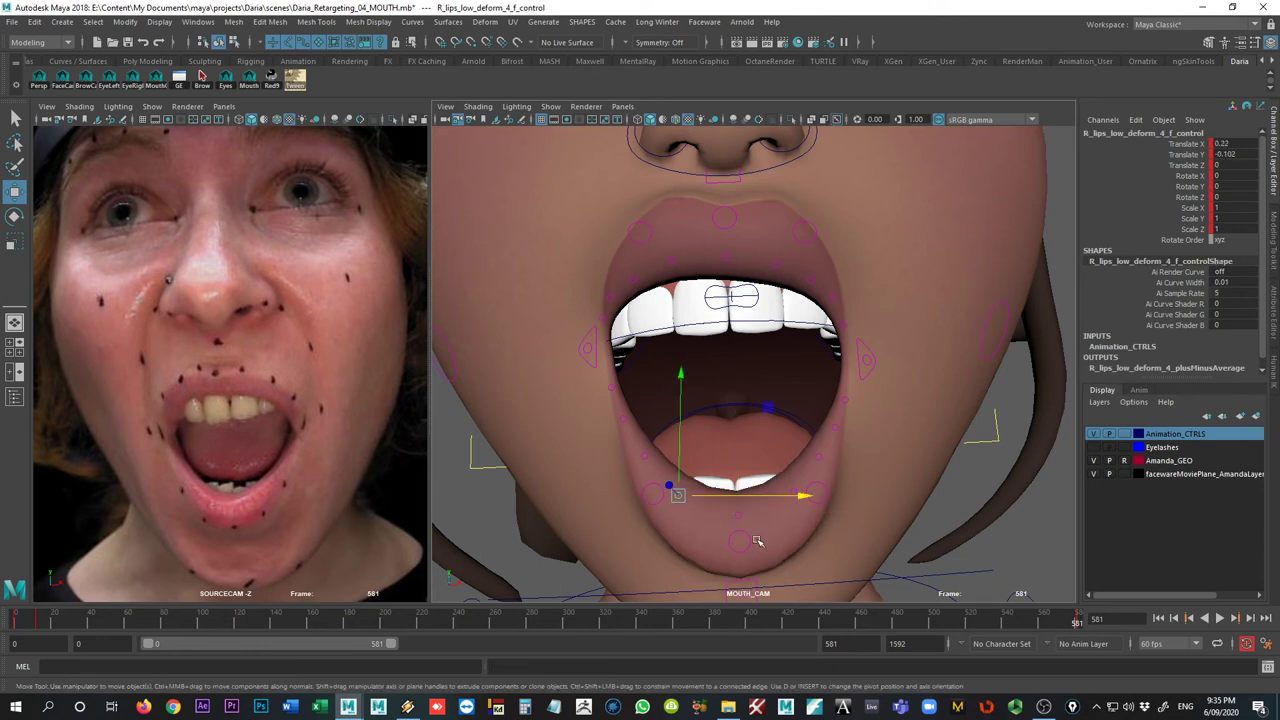
left_click(800, 489)
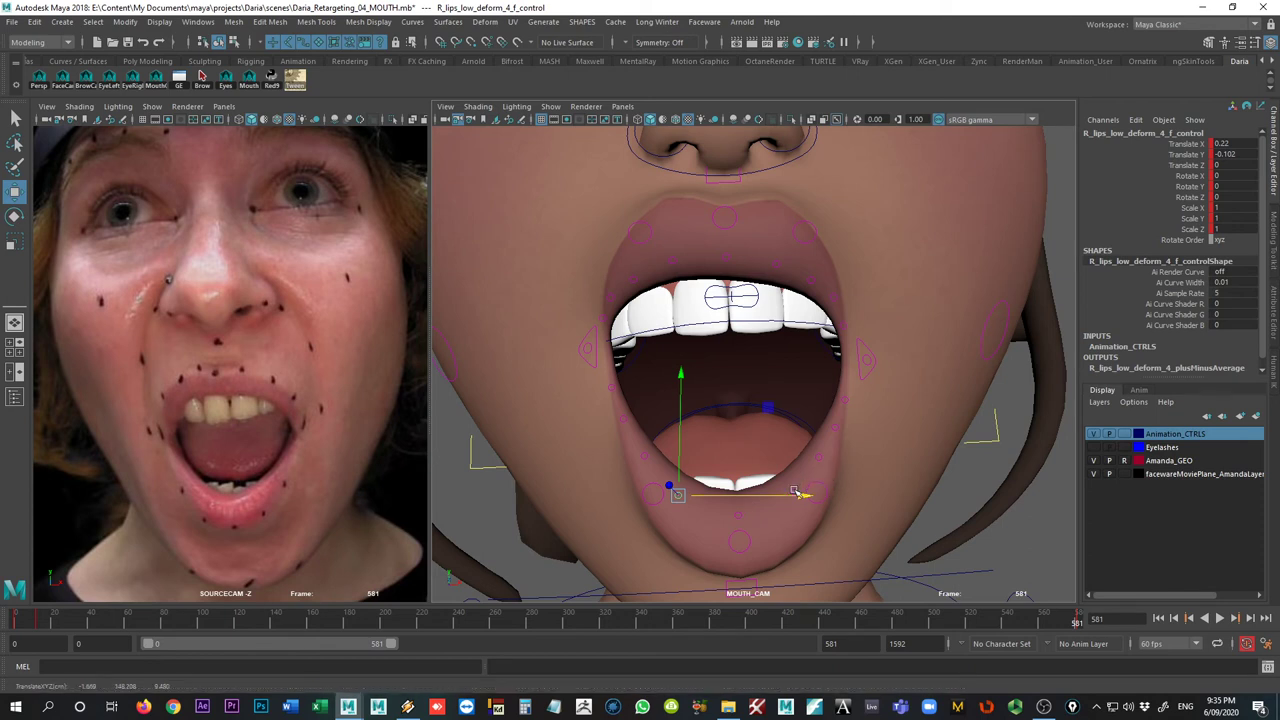
key("q")
left_click(795, 491)
key("w")
left_click_drag(794, 453, 794, 461)
key("ctrl+z")
key("ctrl+z")
key("ctrl+z")
key("ctrl+z")
- Nudge the lower-lip edge control on the character's left to X -0.113, Y 0.006, and lower and key the left lip corner at Y -0.02
left_click(821, 455)
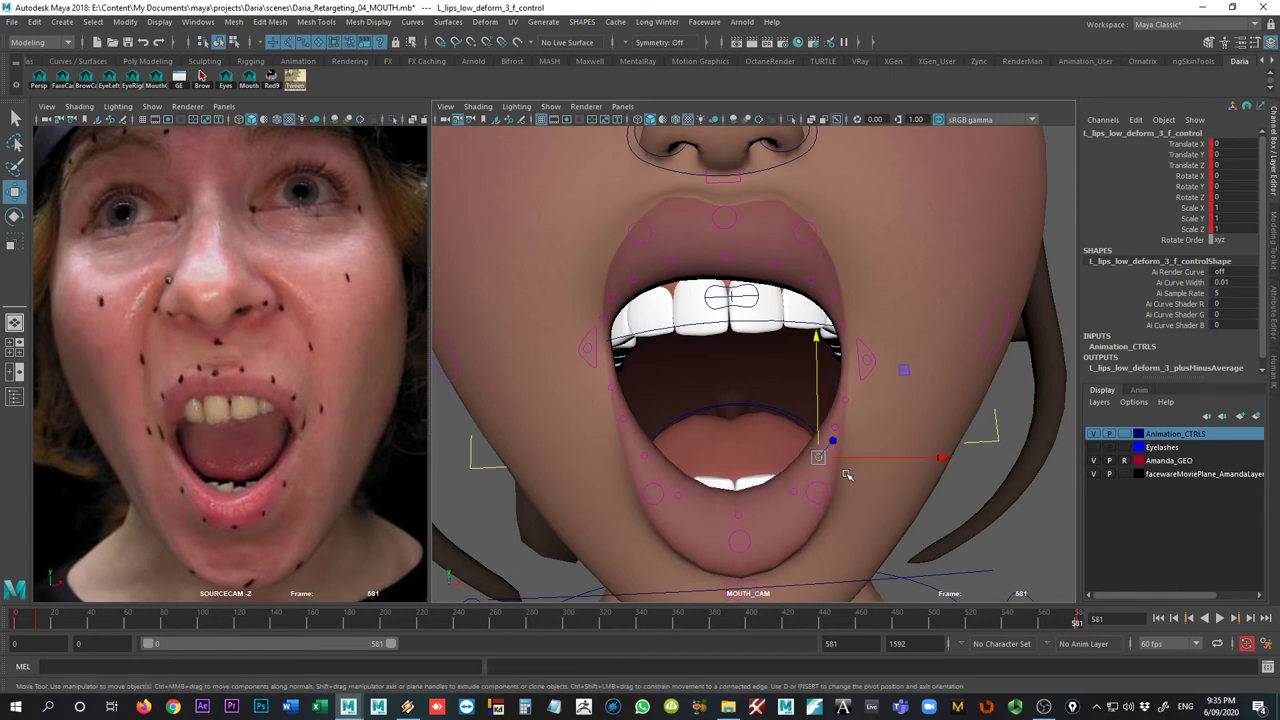
left_click_drag(875, 461, 866, 455)
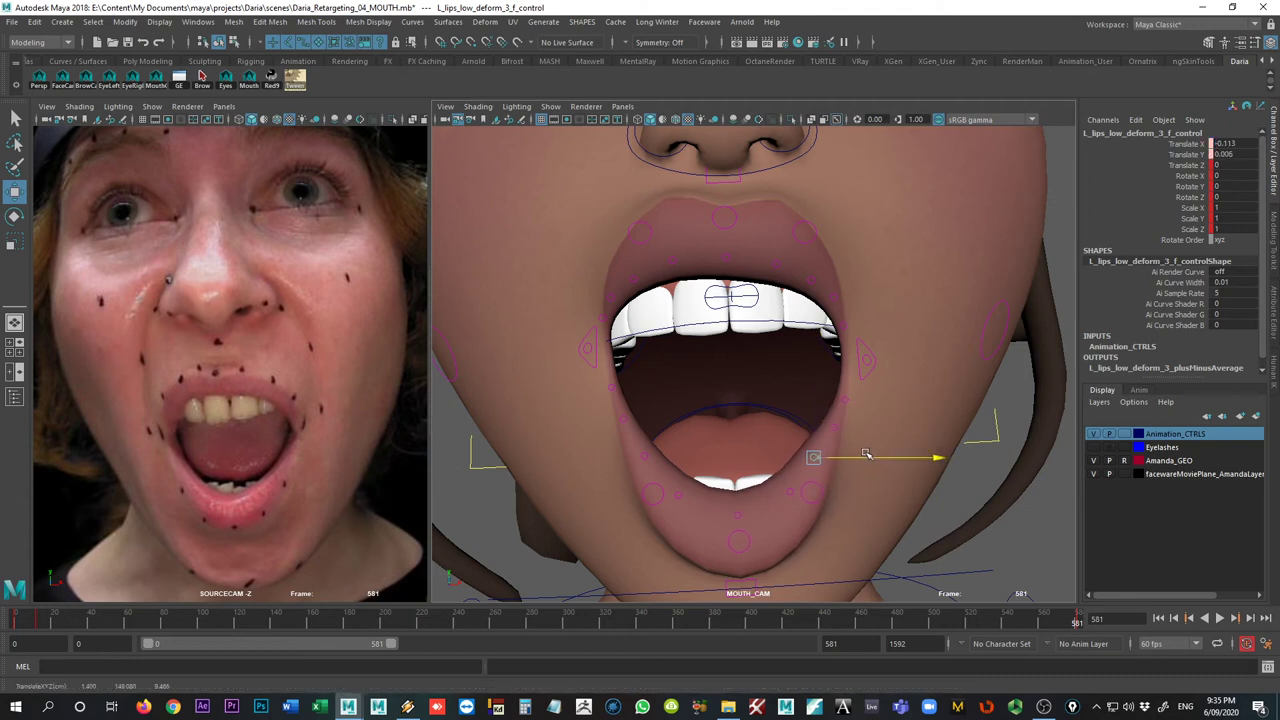
left_click(867, 360)
mouse_move(866, 305)
left_mouse_down()
mouse_move(865, 286)
mouse_move(868, 322)
left_mouse_up()
key("shift+w")
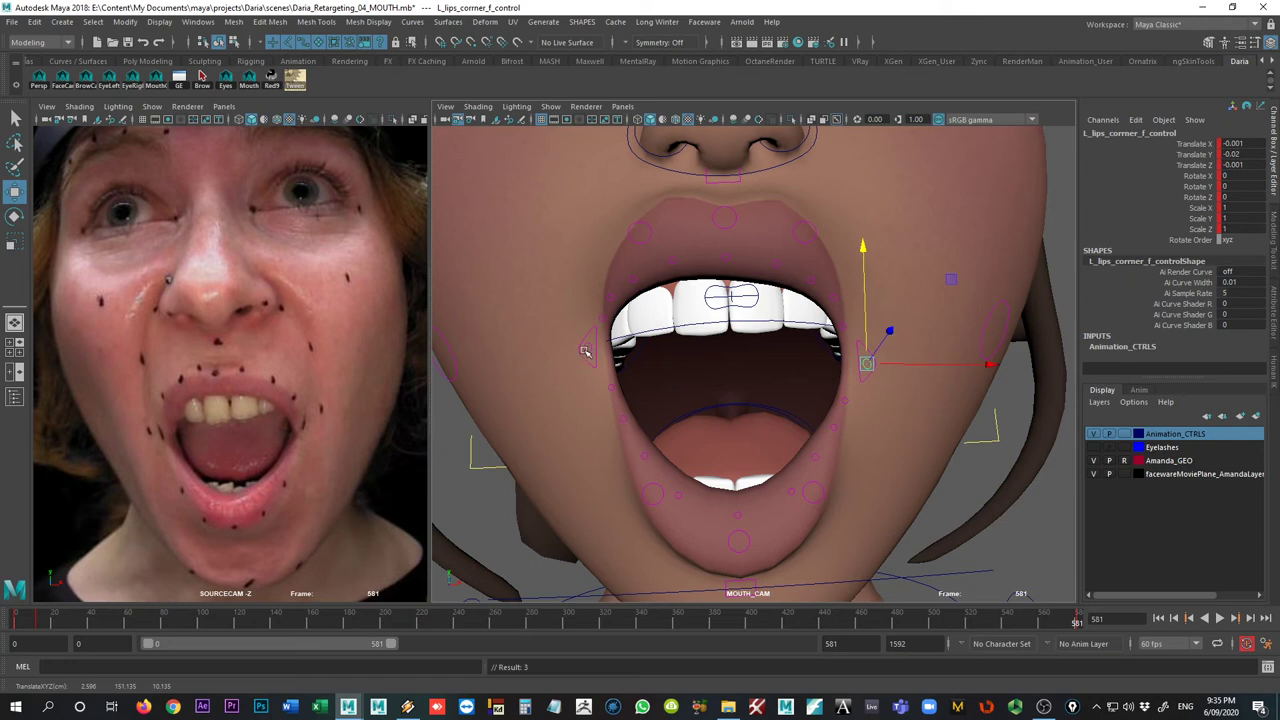
- Lower the character's right lip-corner control to about X 0.004, Y -0.086 and key it
left_click(585, 347)
left_click_drag(592, 312, 594, 318)
key("shift+w")
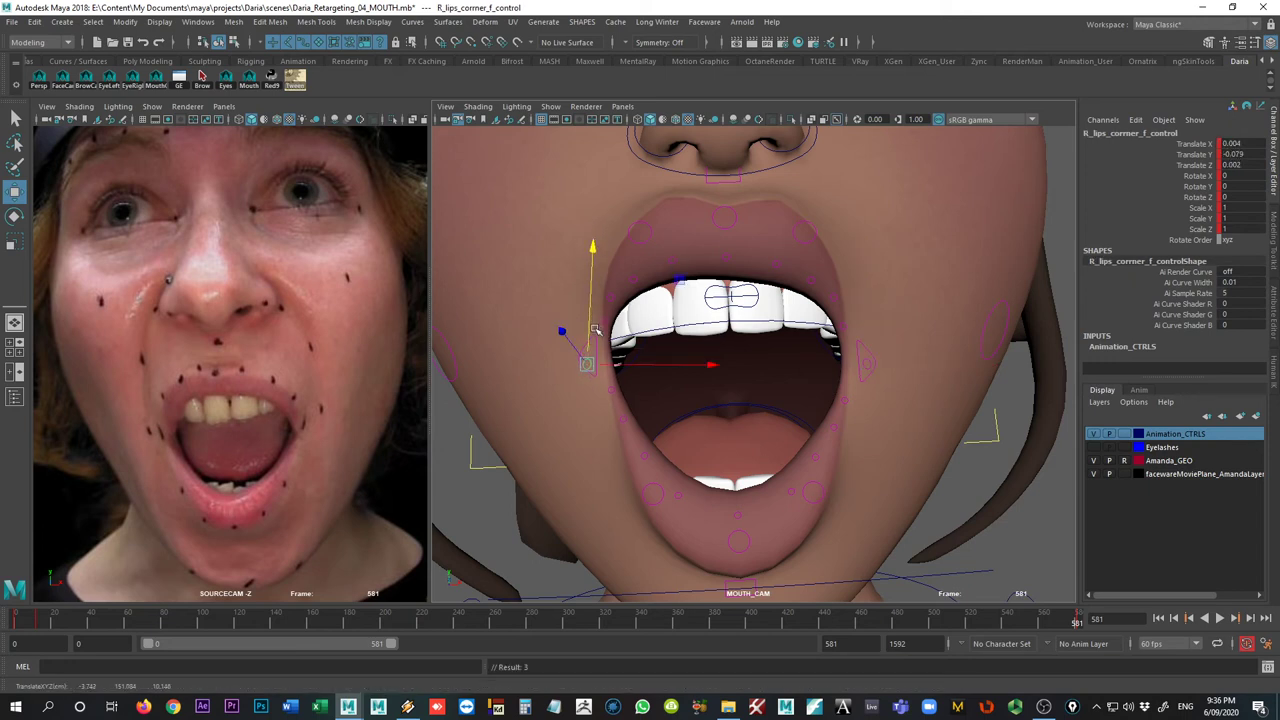
key("ctrl+z")
left_click(598, 336)
left_click_drag(595, 318, 593, 328)
key("ctrl+z")
key("q")
left_click(587, 351)
key("w")
key("s")
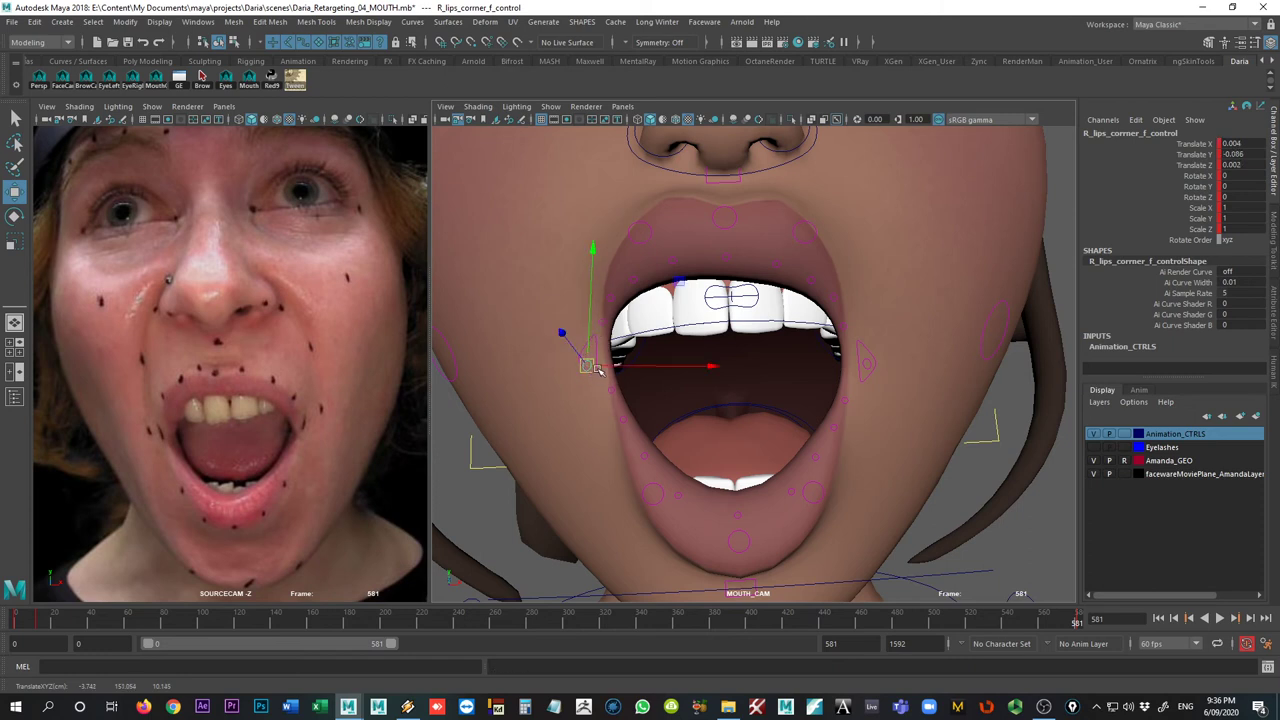
- Shift the character's right mouth-corner emotion control to about X 0.097, Y 0.237 and key it
key("q")
left_click(594, 340)
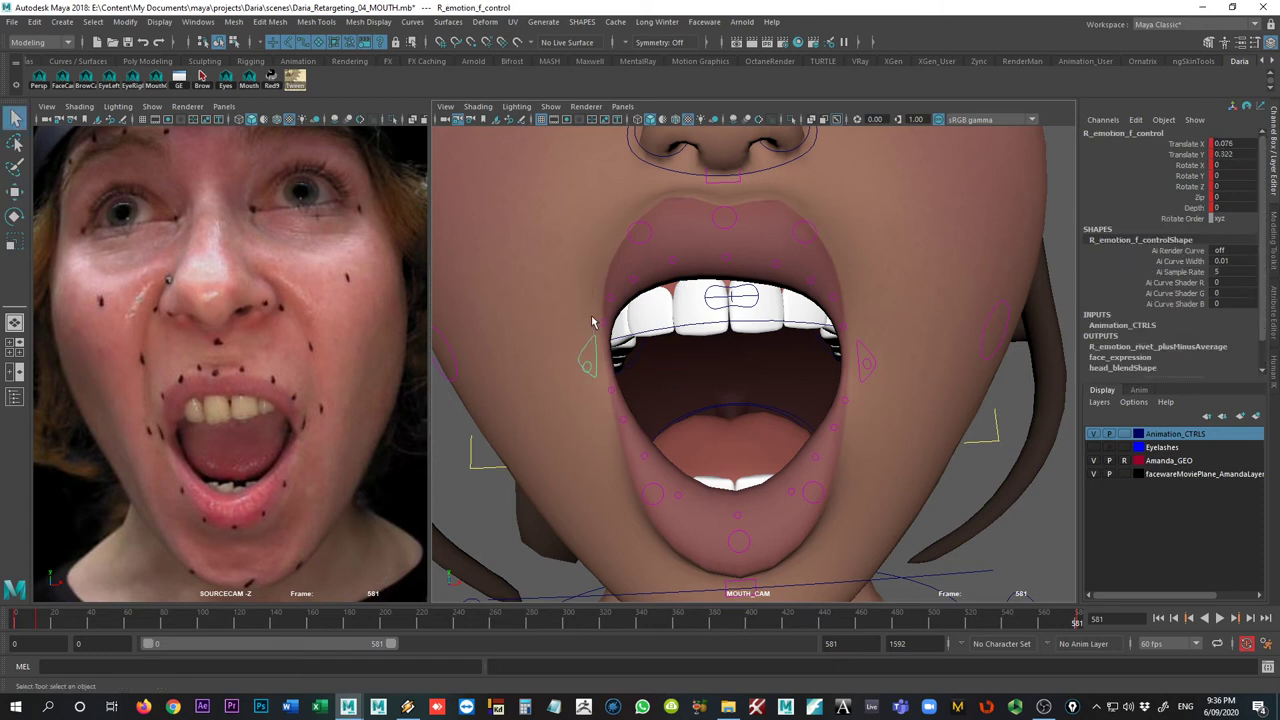
key("w")
left_click_drag(593, 312, 597, 330)
left_click_drag(627, 371, 630, 371)
key("s")
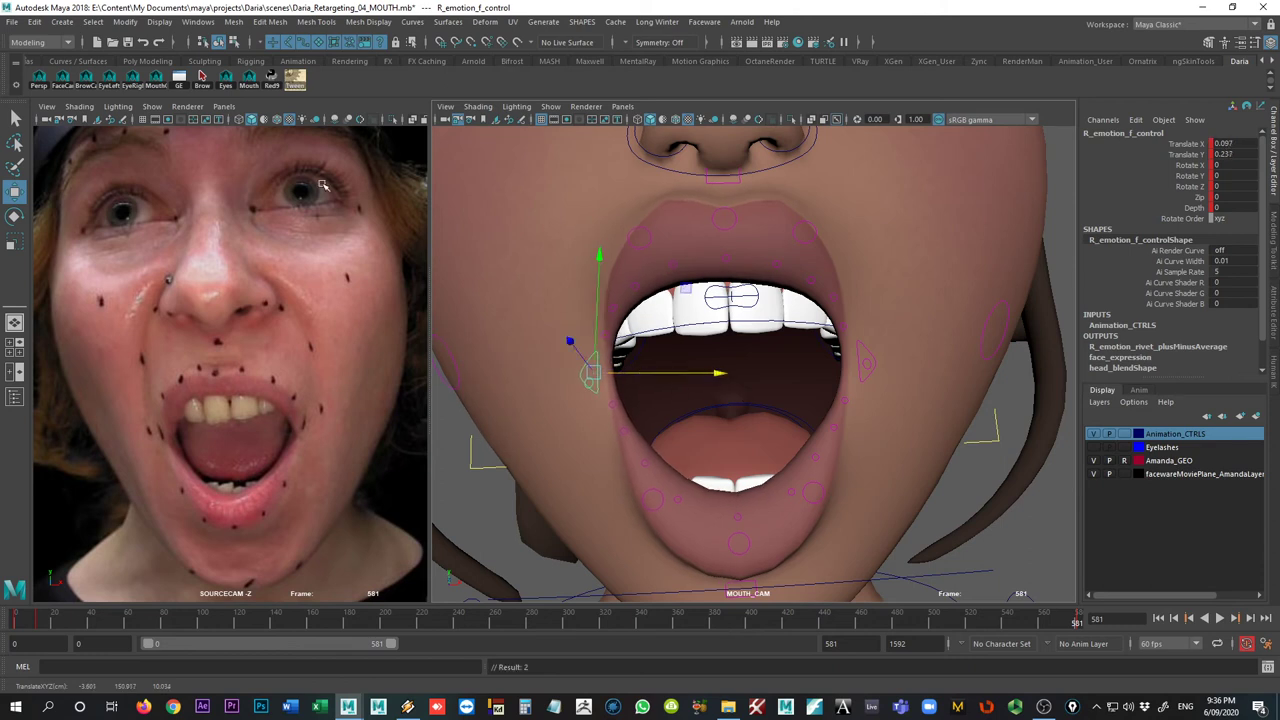
- Switch to the face camera and compare the mouth with the reference while the Animation_CTRLS layer is hidden, restoring the layer when done
left_click(38, 80)
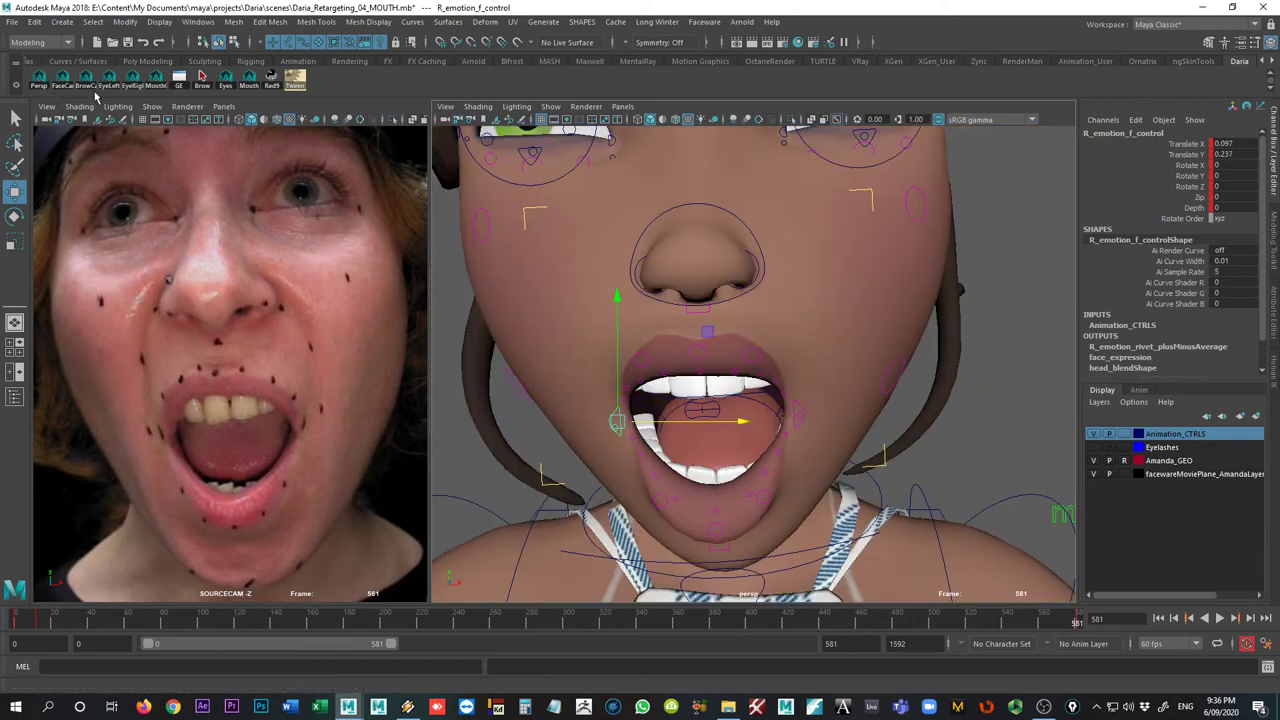
left_click(66, 87)
left_click(964, 330)
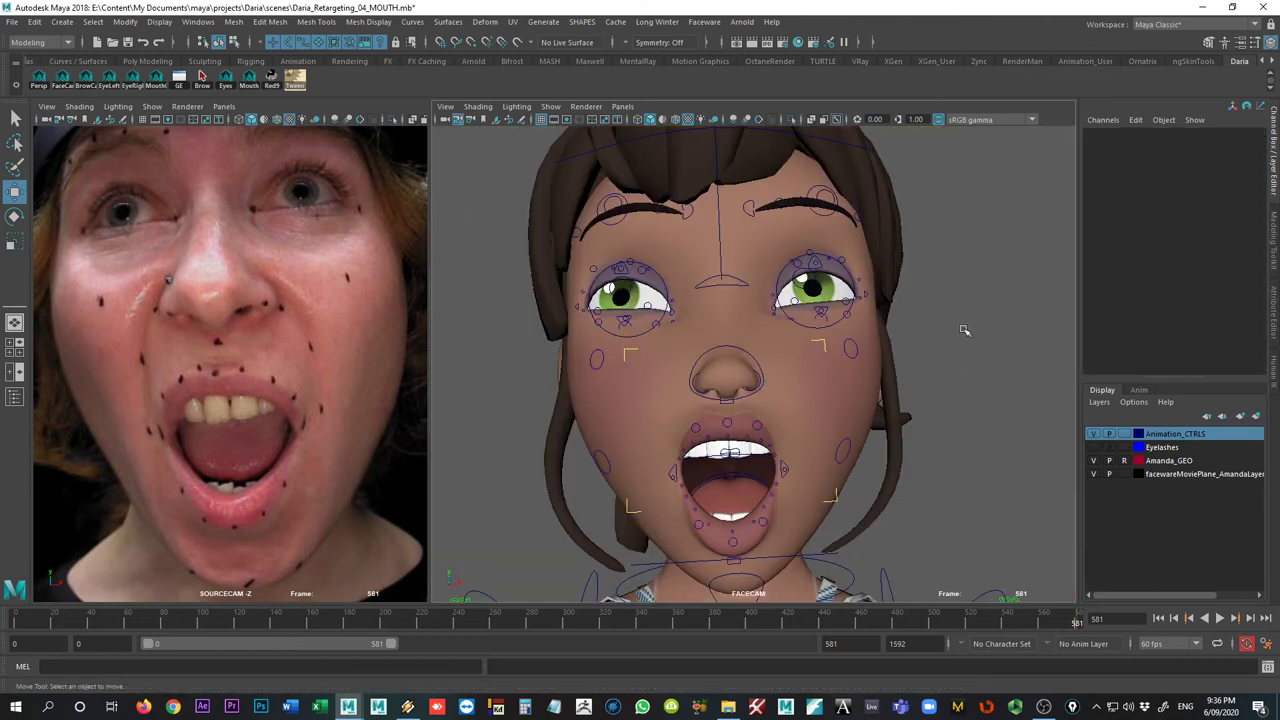
left_click(1094, 434)
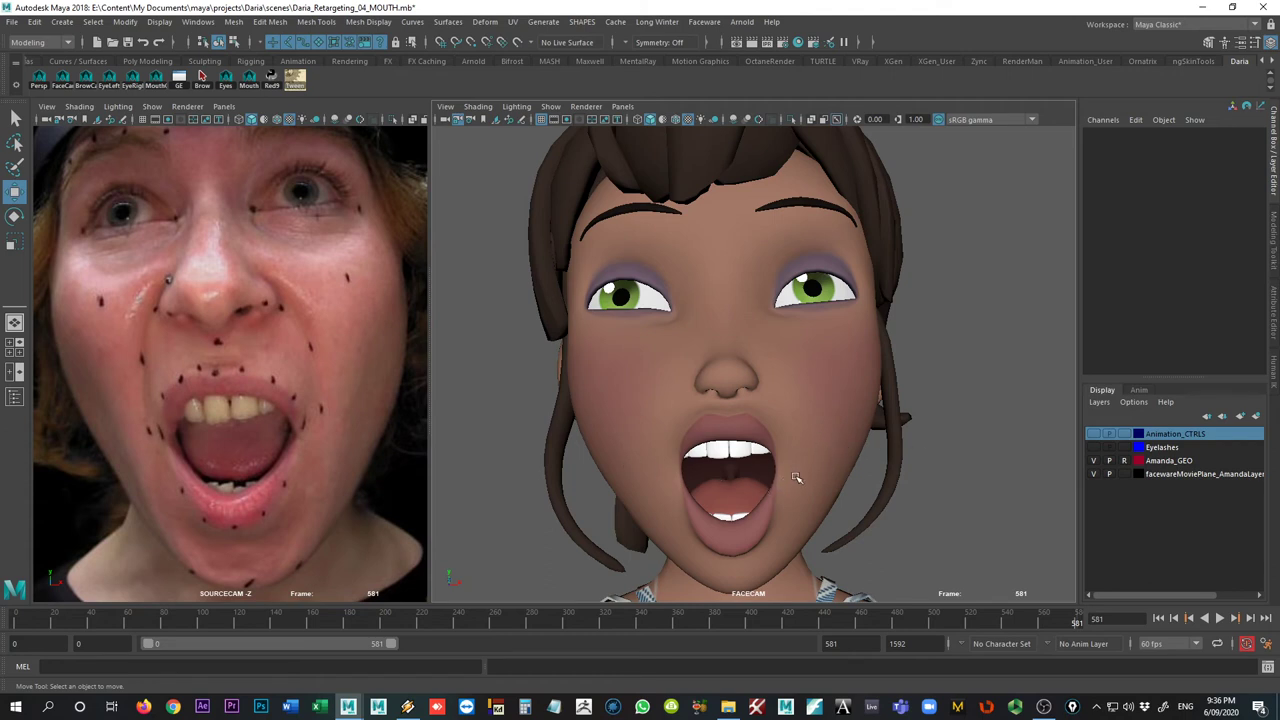
left_click(1098, 435)
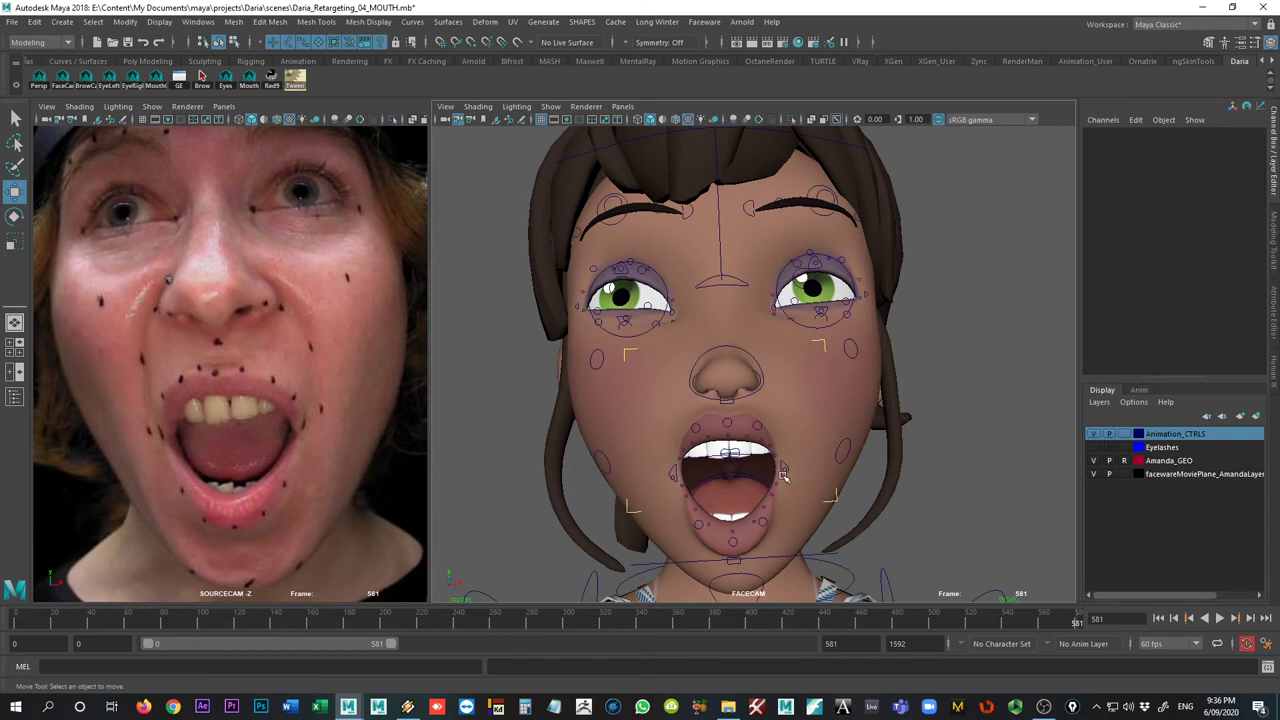
- Move the left lip corner outward to about X 0.041 and the right emotion control to X 0.166, Y 0.241, checking with controls hidden
left_click(787, 470)
left_click_drag(818, 469, 818, 469)
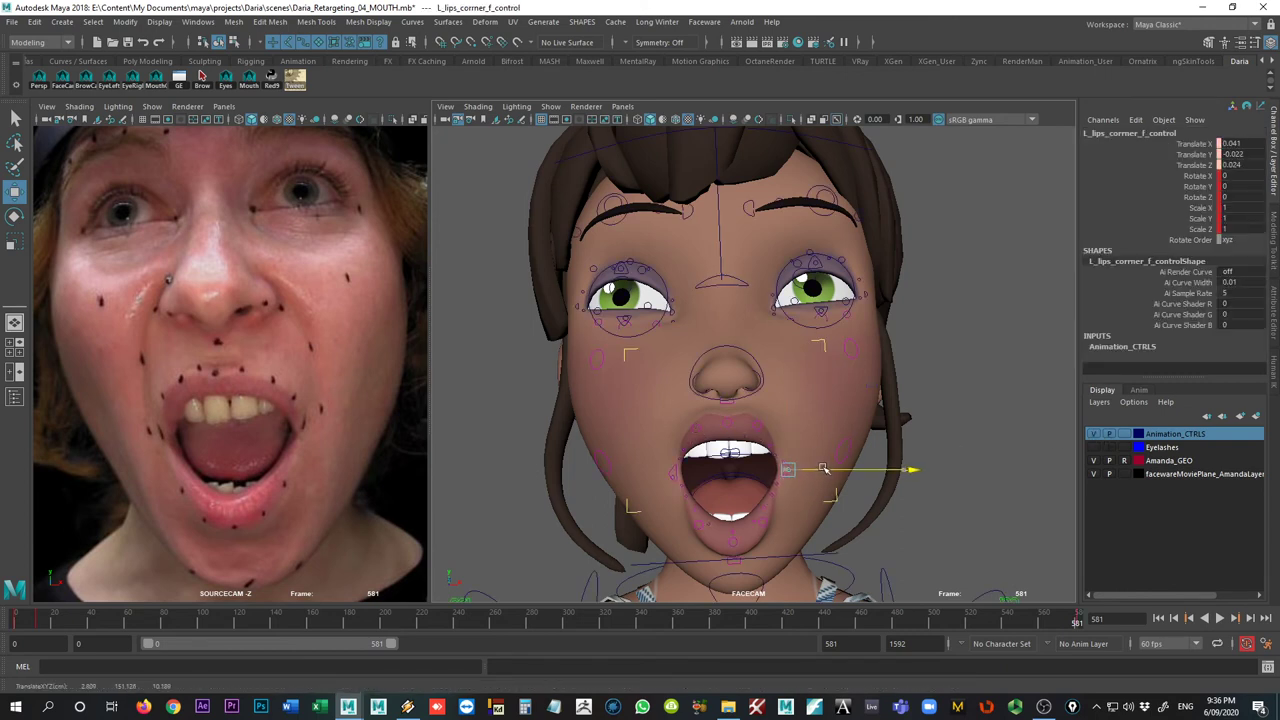
left_click(674, 470)
left_click_drag(697, 471, 705, 473)
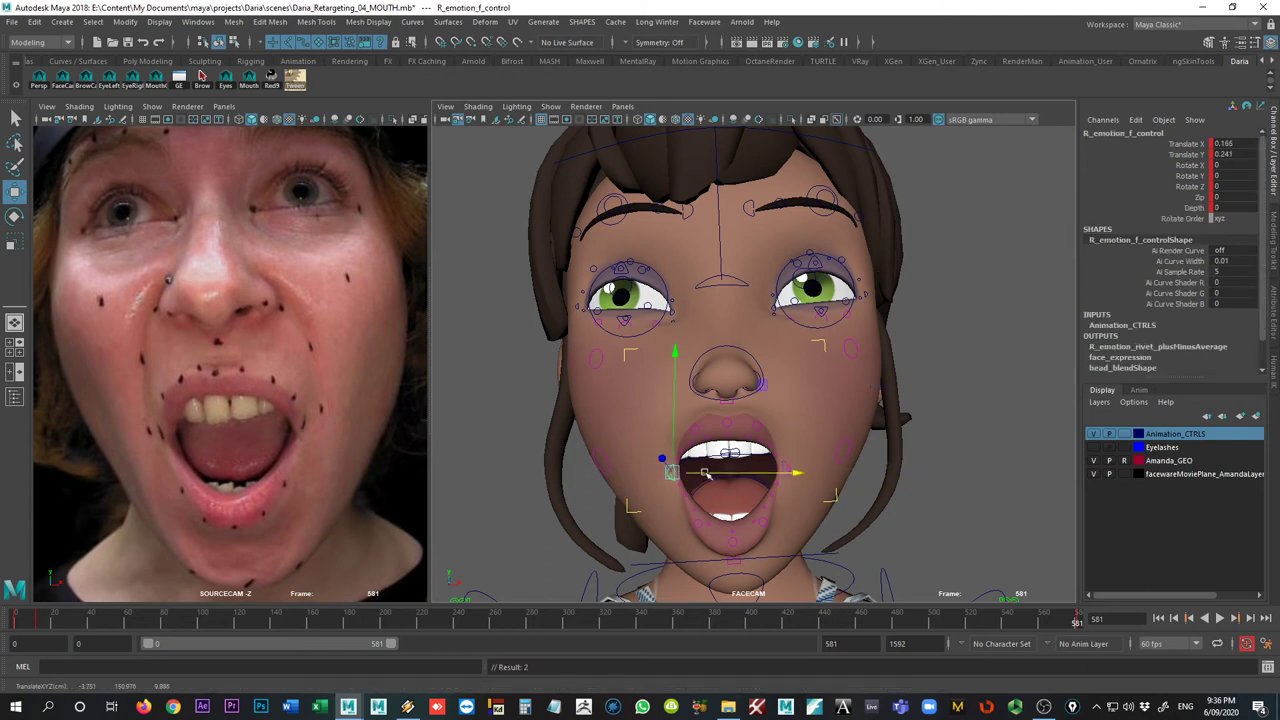
left_click(1093, 434)
key("q")
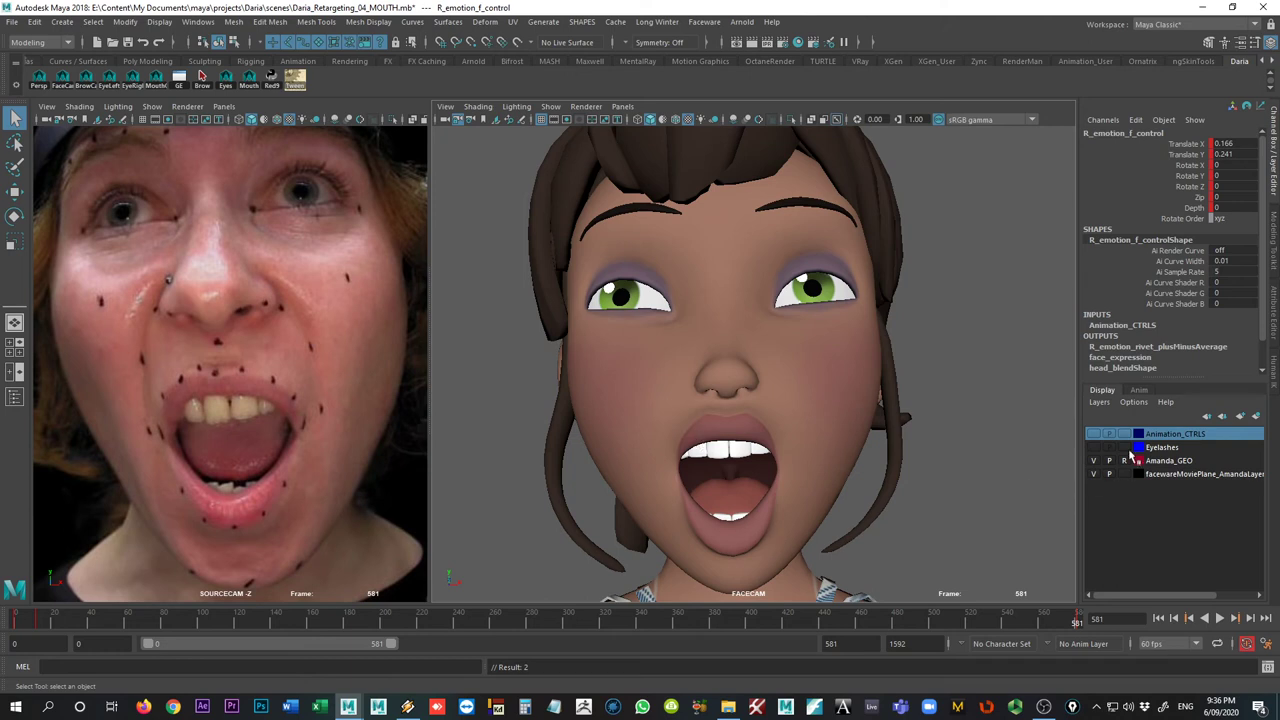
left_click(1093, 433)
- Raise the small upper-lip edge control near the character's right mouth corner to expose more of the upper teeth
left_click(690, 450)
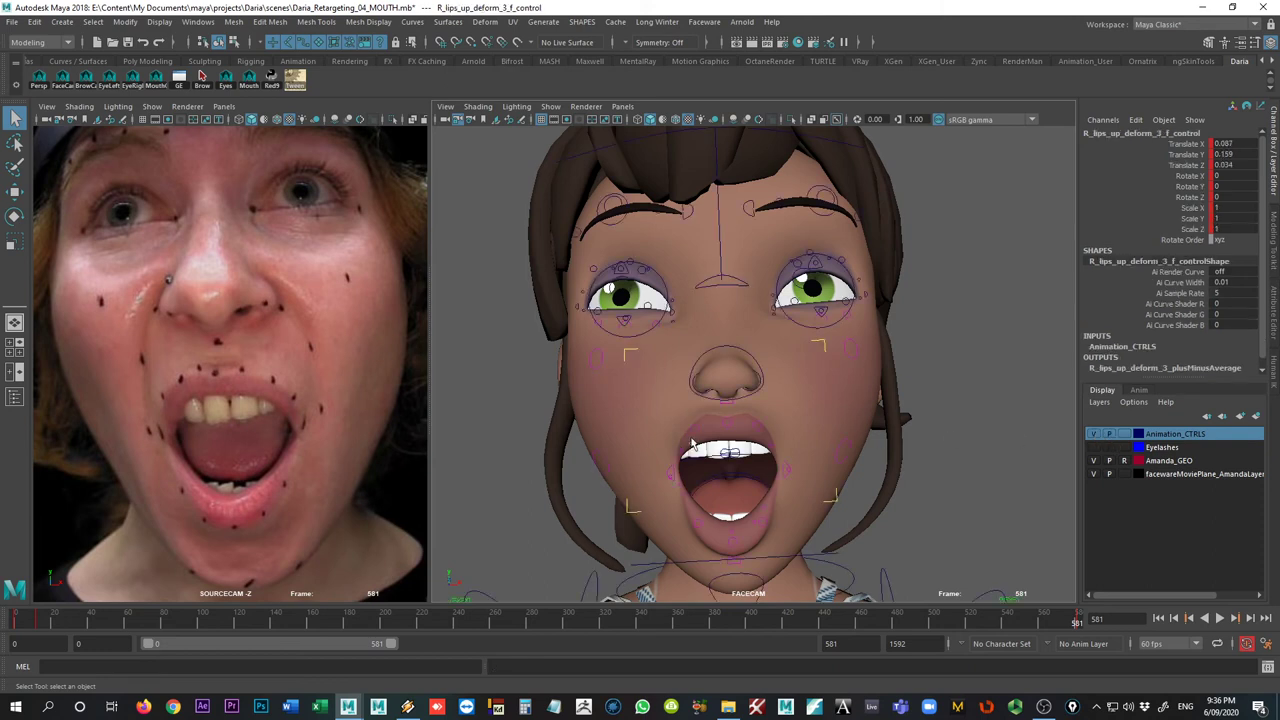
key("w")
left_click_drag(694, 408, 693, 400)
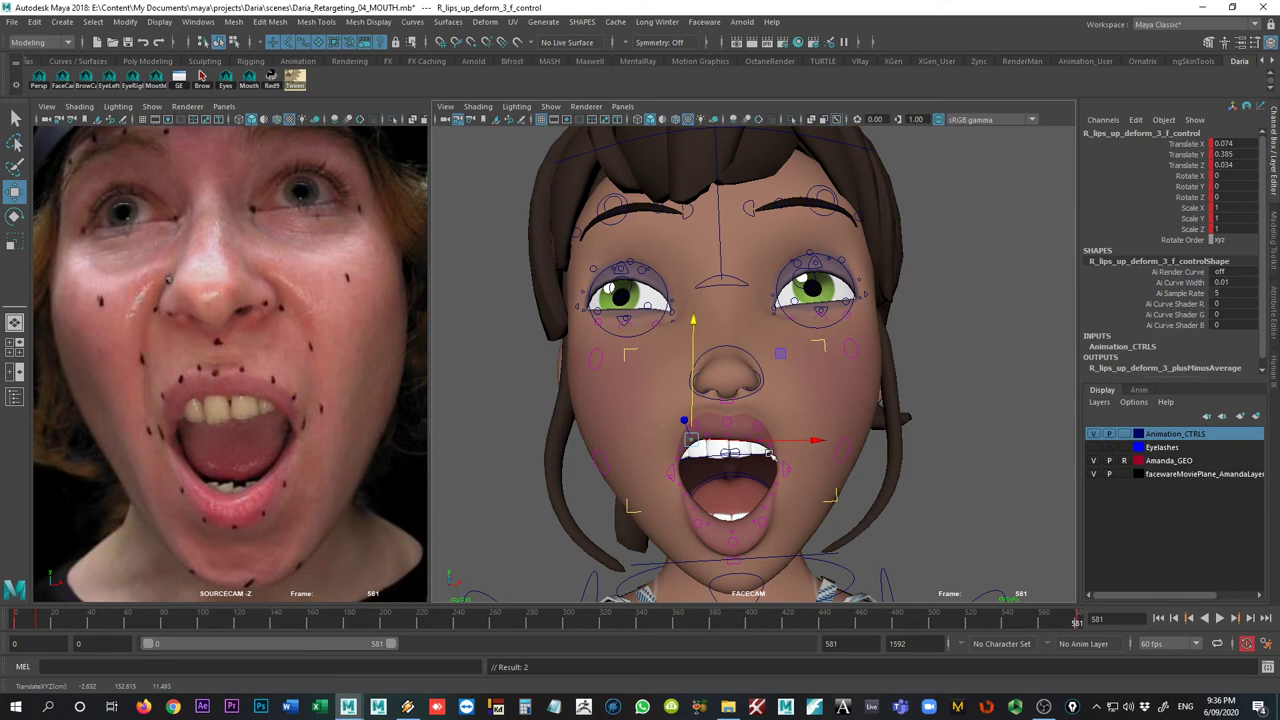
left_click_drag(693, 410, 699, 414)
- Raise the next upper-lip edge control toward the center to about X -0.003, Y 0.273 and save the scene with the animation controls hidden
left_click(708, 424)
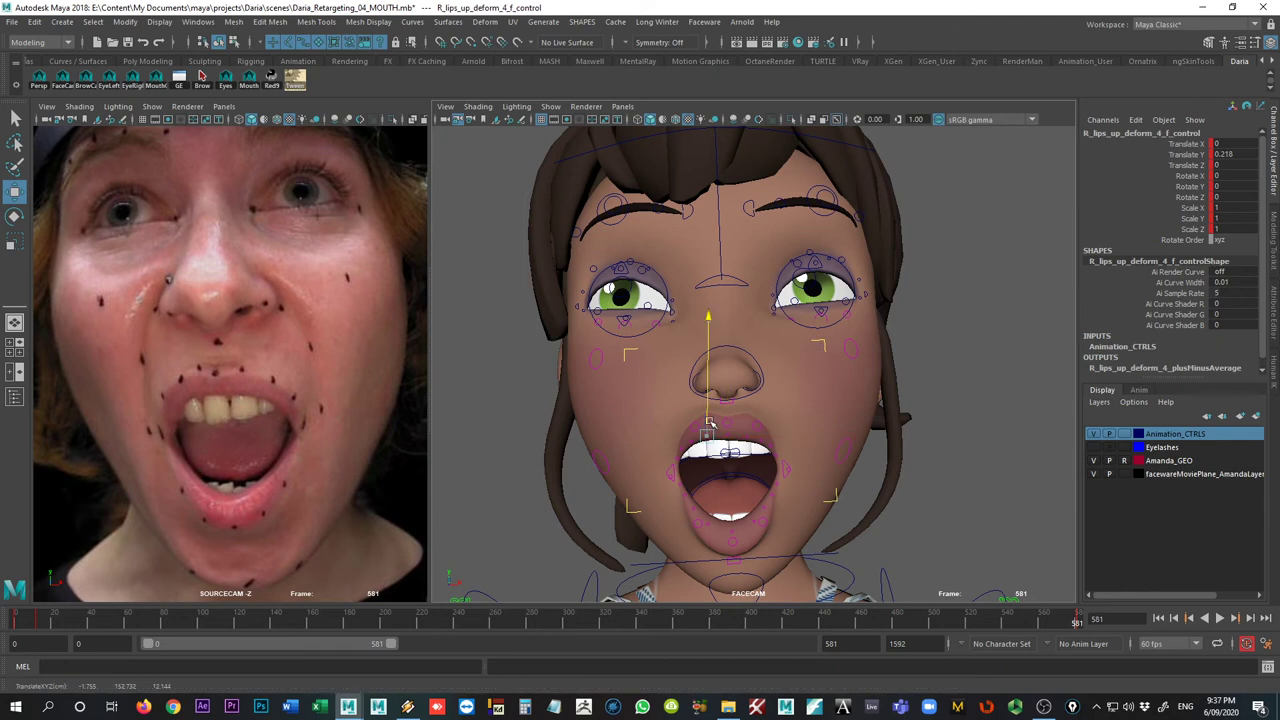
left_click(1093, 433)
key("w")
key("q")
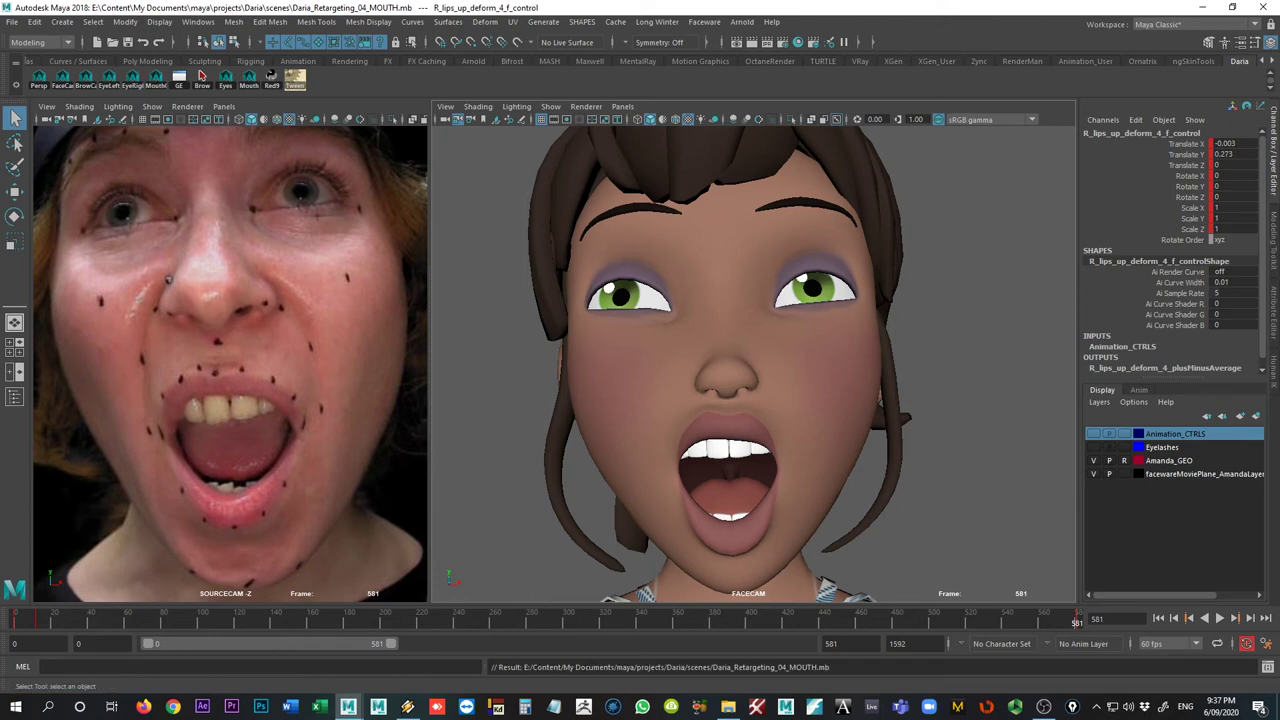
- Go to the next keyed frame, 621, and extend the playback range to end at frame 621
key(".")
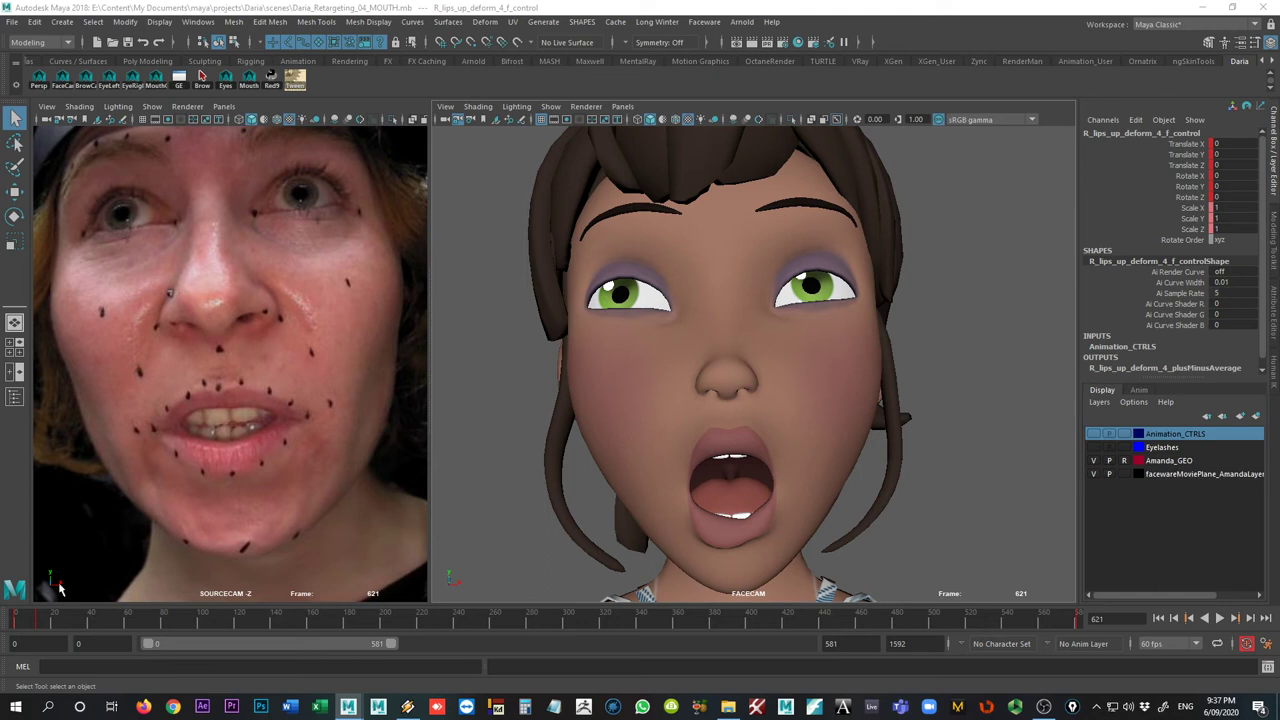
left_click_drag(853, 644, 640, 637)
type("621")
key("Return")
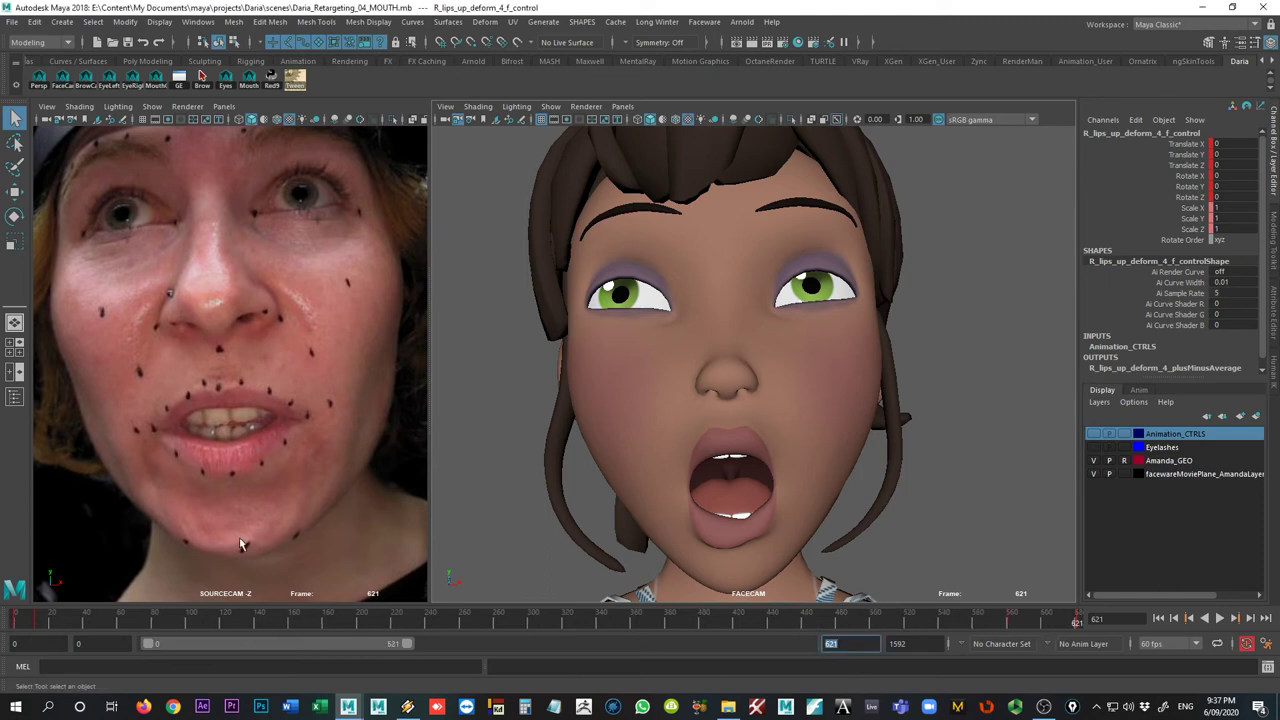
- Carry the neutral mouth pose from frame 0 over to frame 621 and key all mouth controls there
left_click_drag(50, 622, 10, 622)
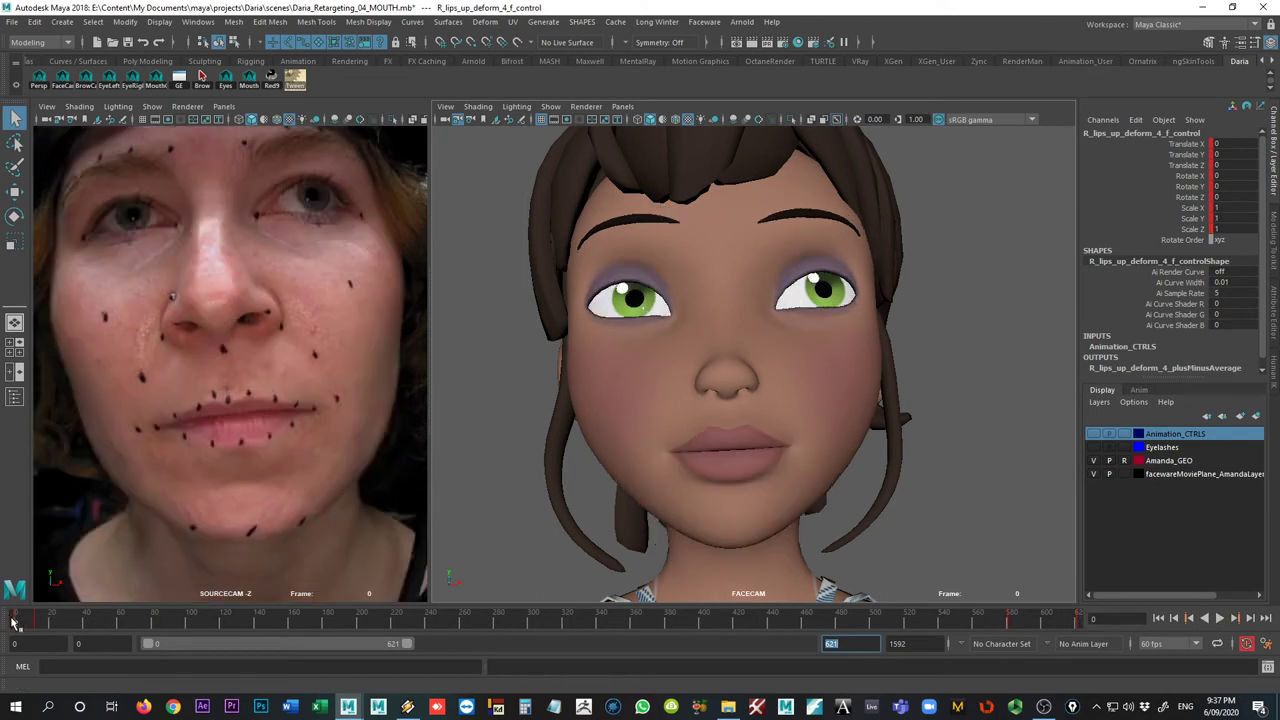
middle_click_drag(15, 620, 1201, 615)
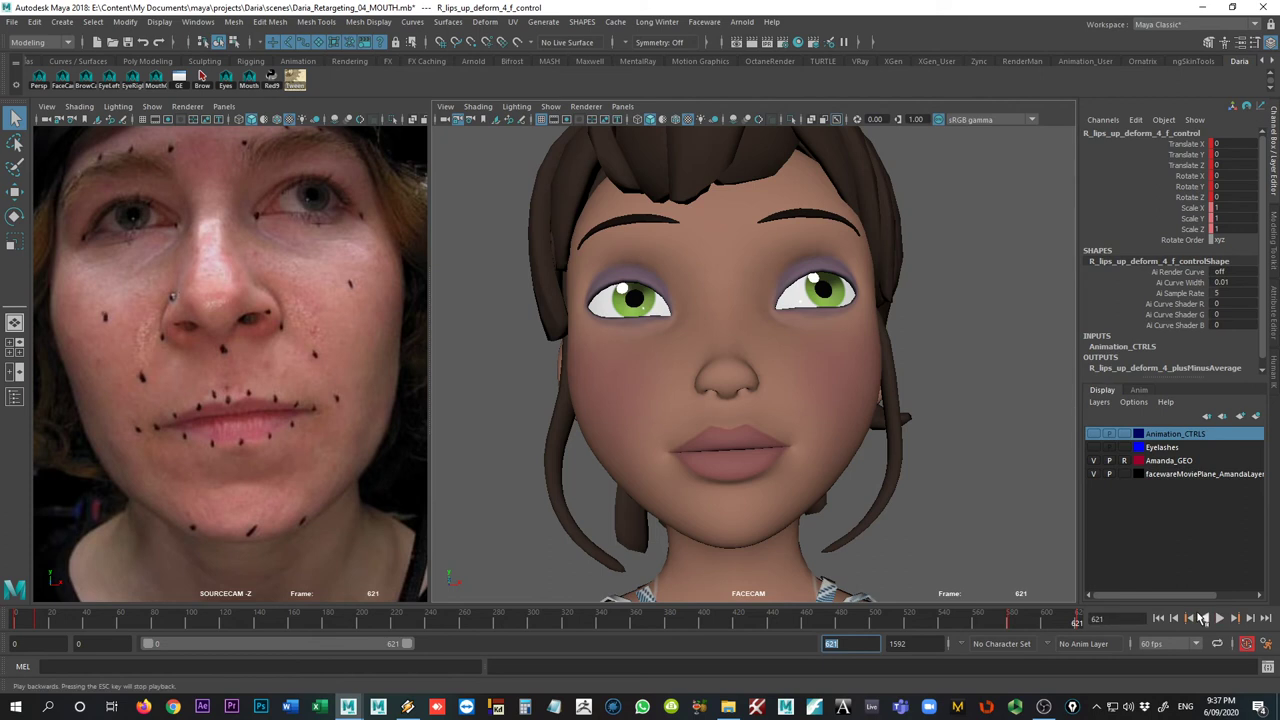
key("Return")
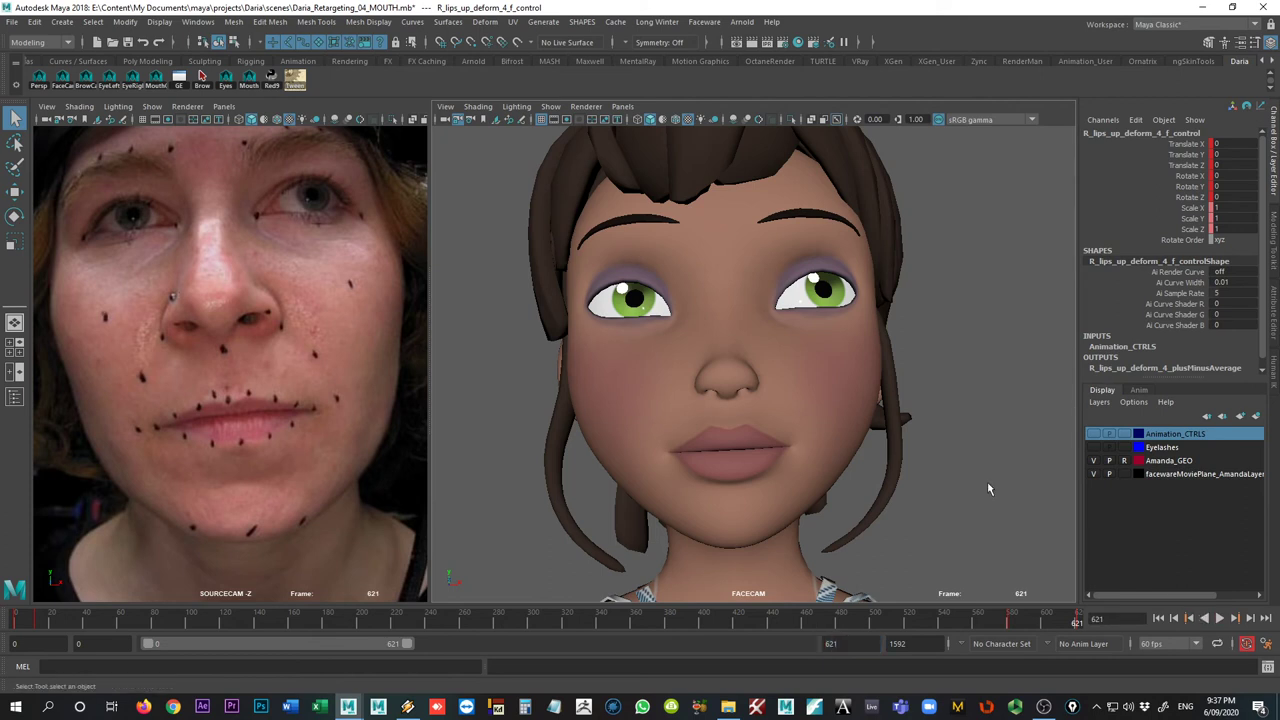
left_click(248, 80)
key("s")
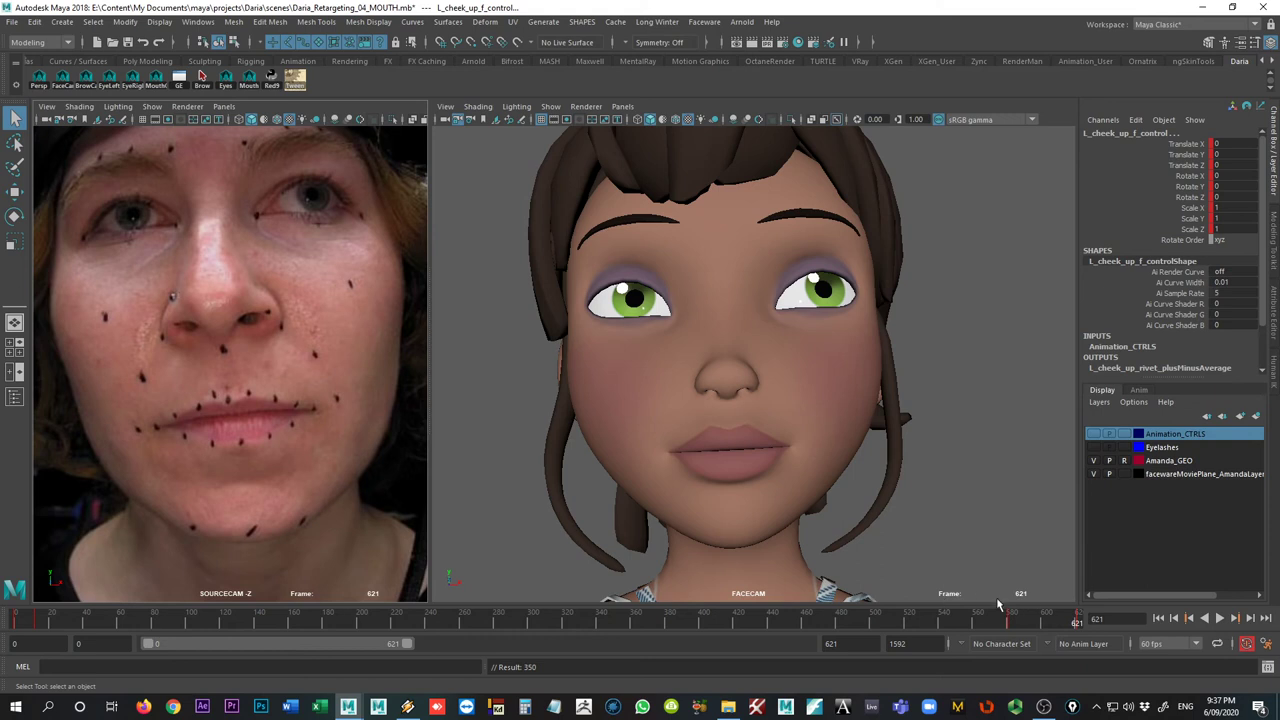
- Show the Animation_CTRLS layer and rotate the jaw control slightly open at frame 621 to follow the reference
left_click(1093, 433)
left_click_drag(1041, 617, 1083, 617)
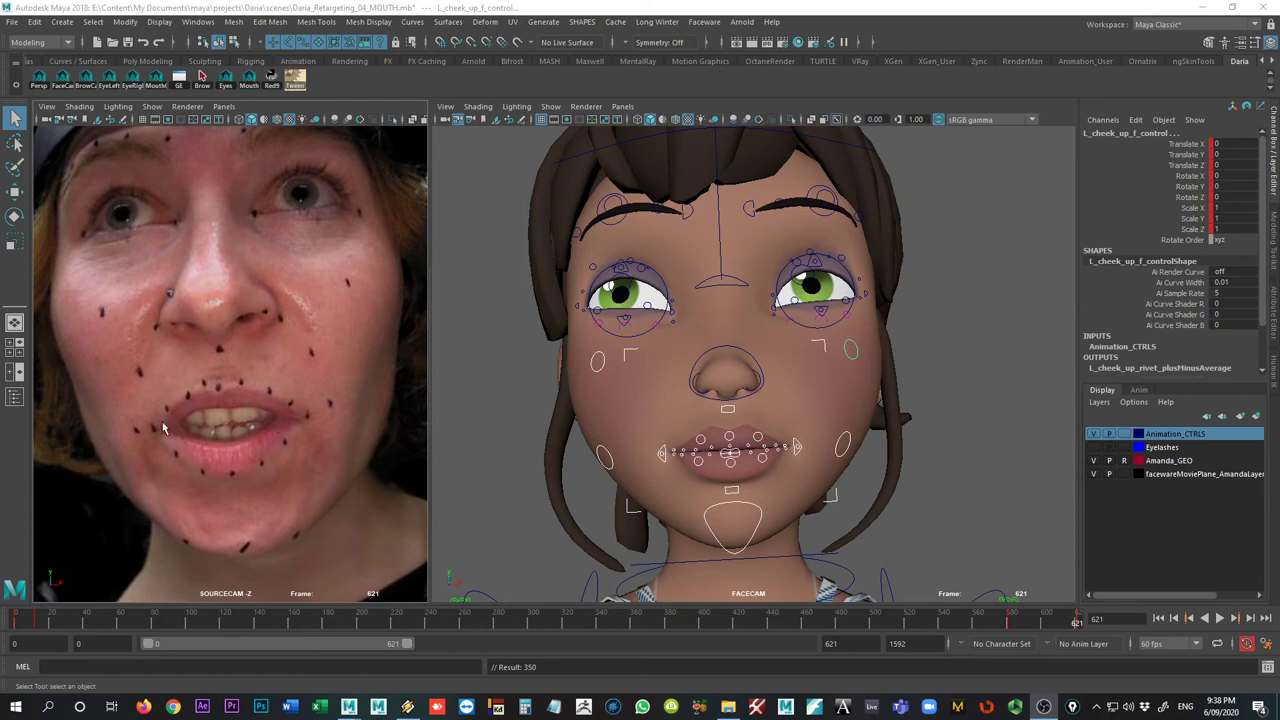
left_click(742, 507)
key("w")
key("e")
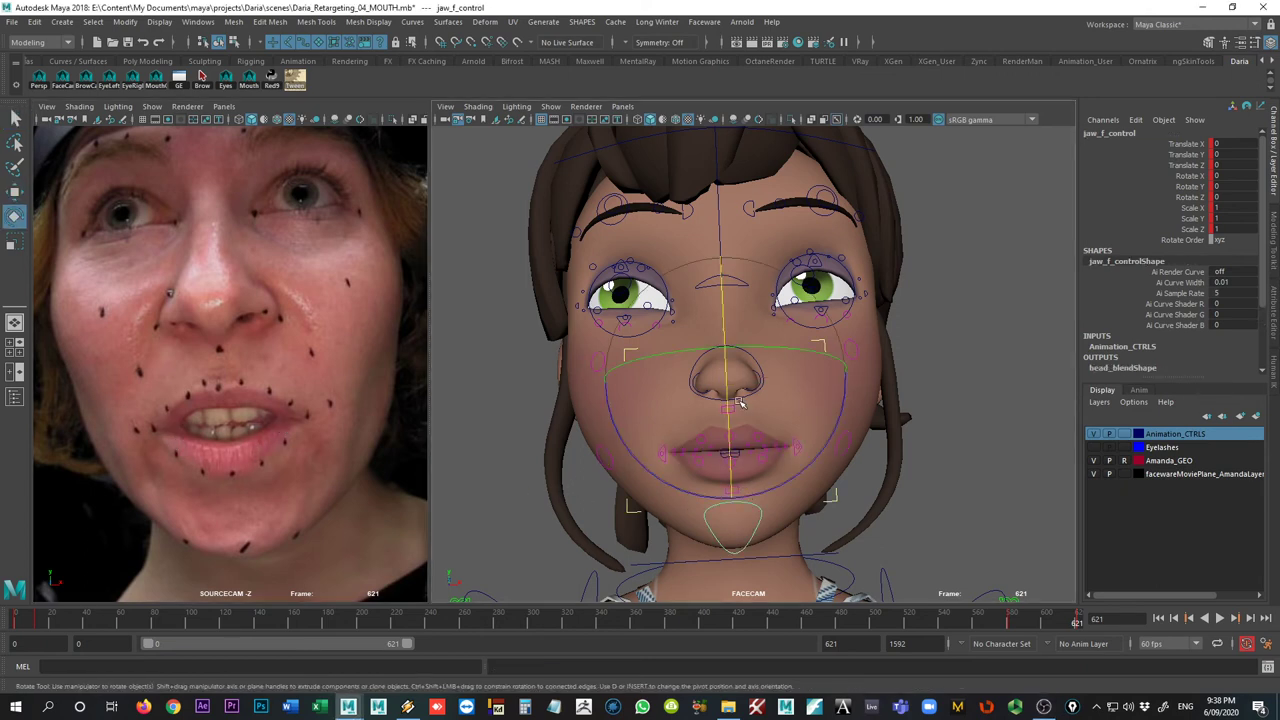
left_click_drag(729, 406, 734, 420)
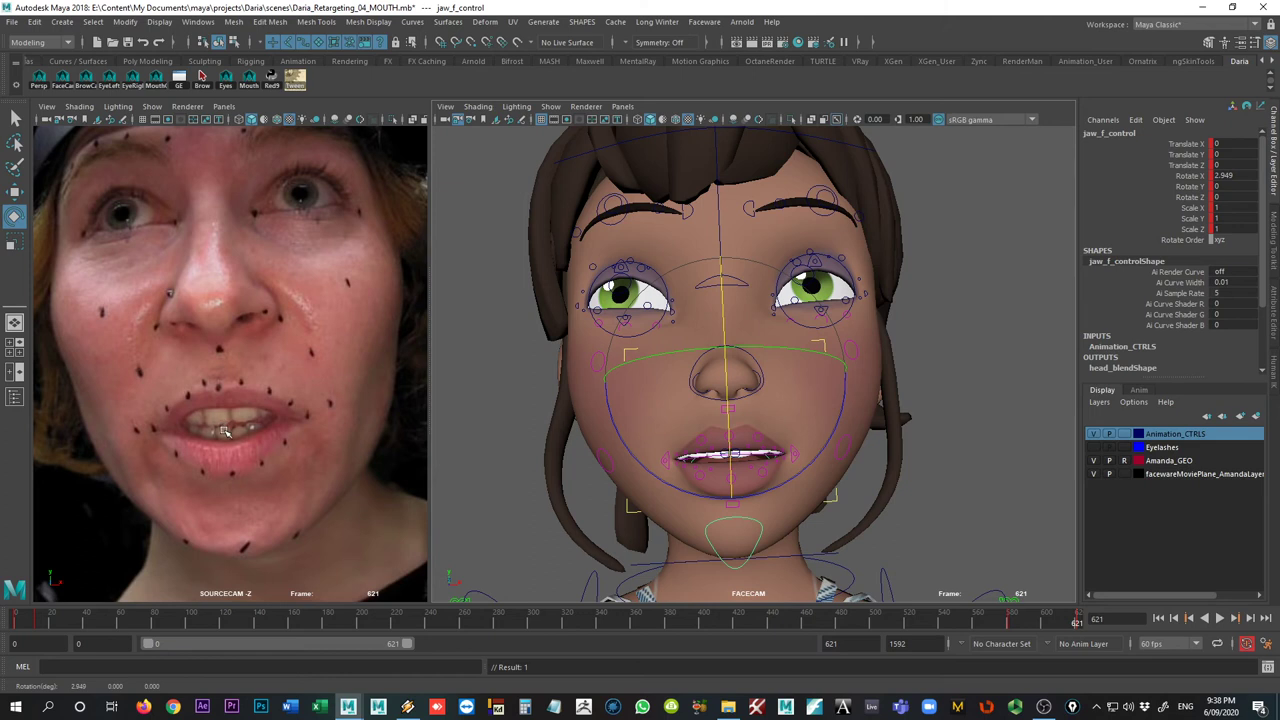
left_click_drag(726, 401, 730, 396)
- Lower the middle lower-lip control to about X -0.012, Y -0.215 and set the jaw's X rotation to about 1.334
key("q")
left_click(733, 478)
key("w")
left_click_drag(733, 458, 733, 447)
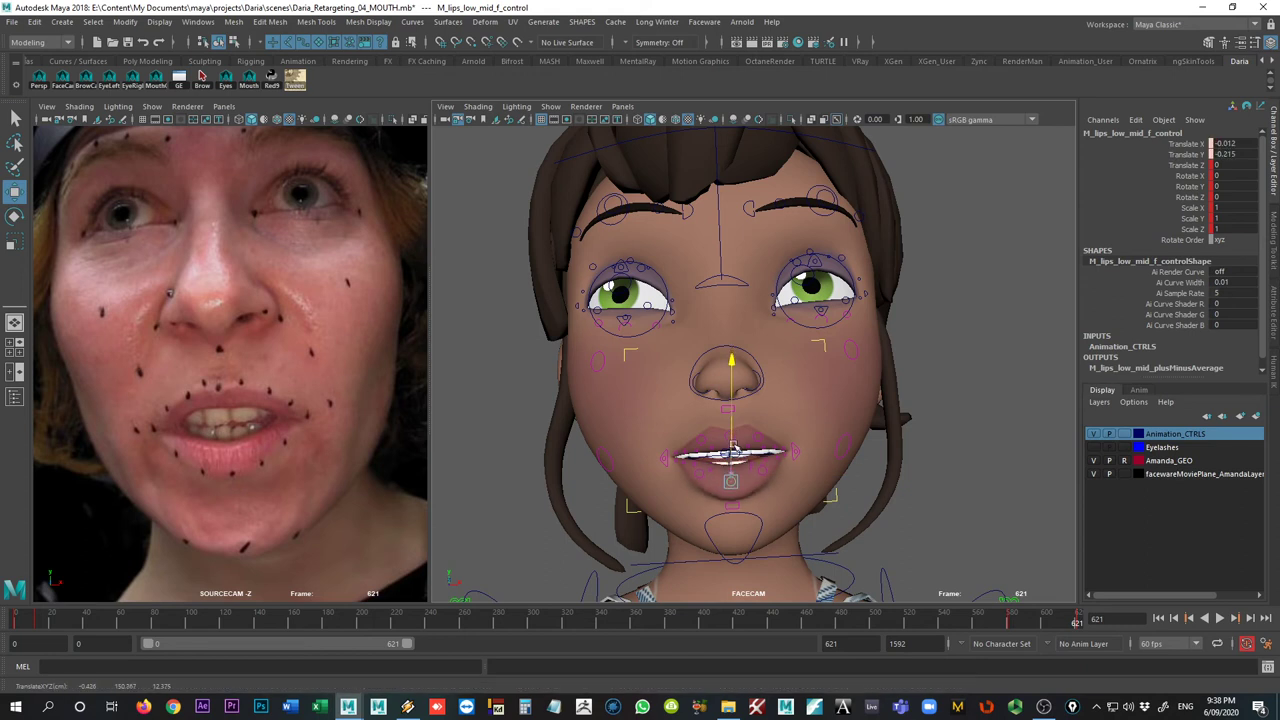
left_click(762, 522)
key("e")
left_click_drag(729, 447, 729, 440)
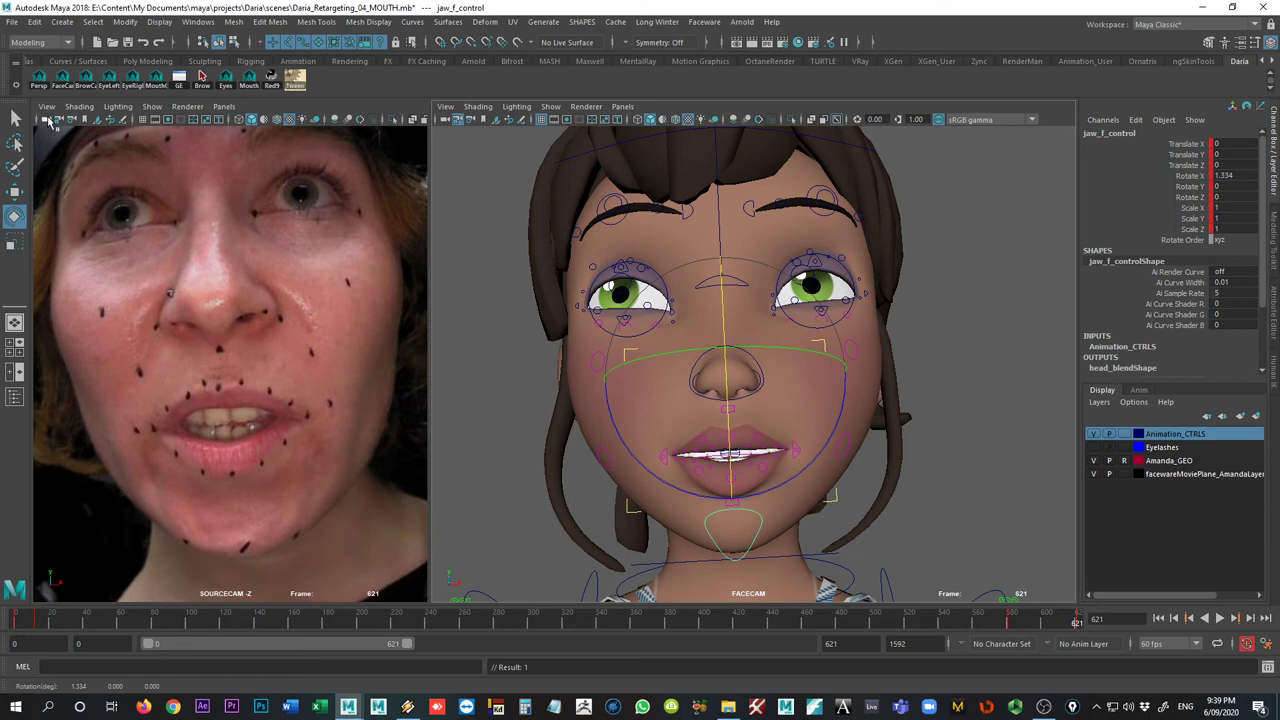
- Switch to the close-up mouth camera and lower the middle lower-lip control to about X -0.019, Y -0.351
left_click(152, 87)
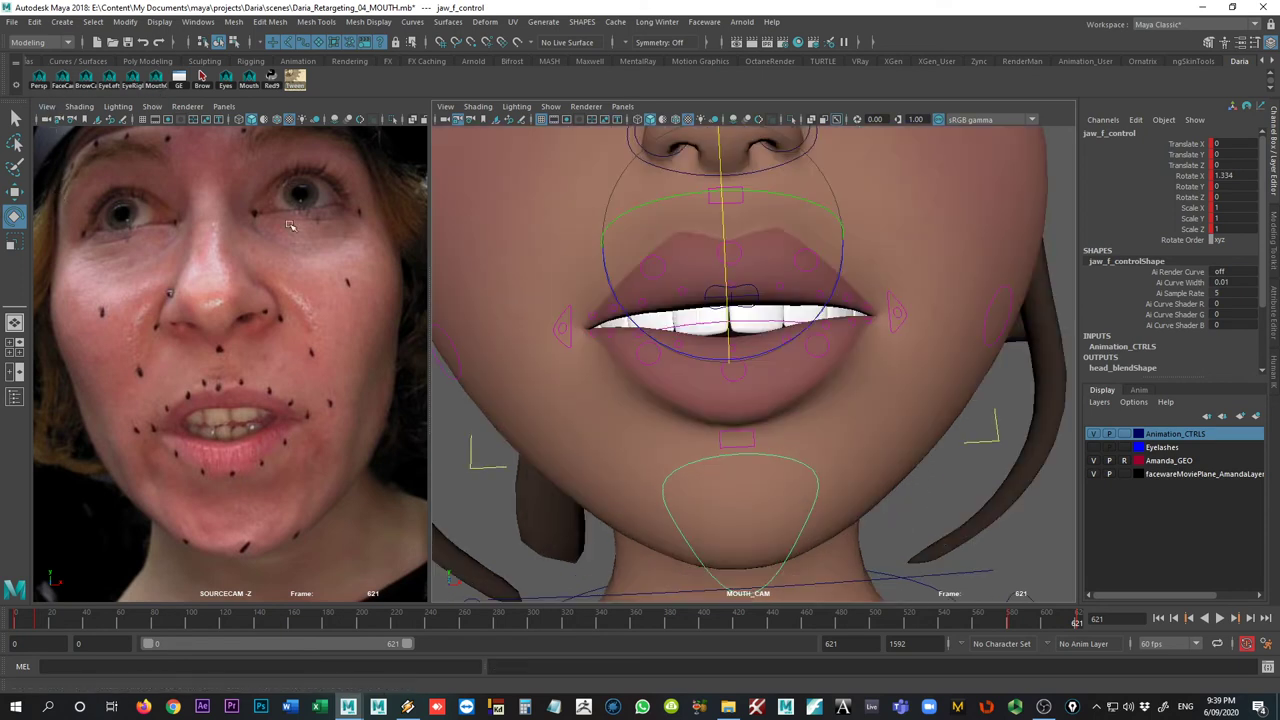
left_click(730, 382)
key("w")
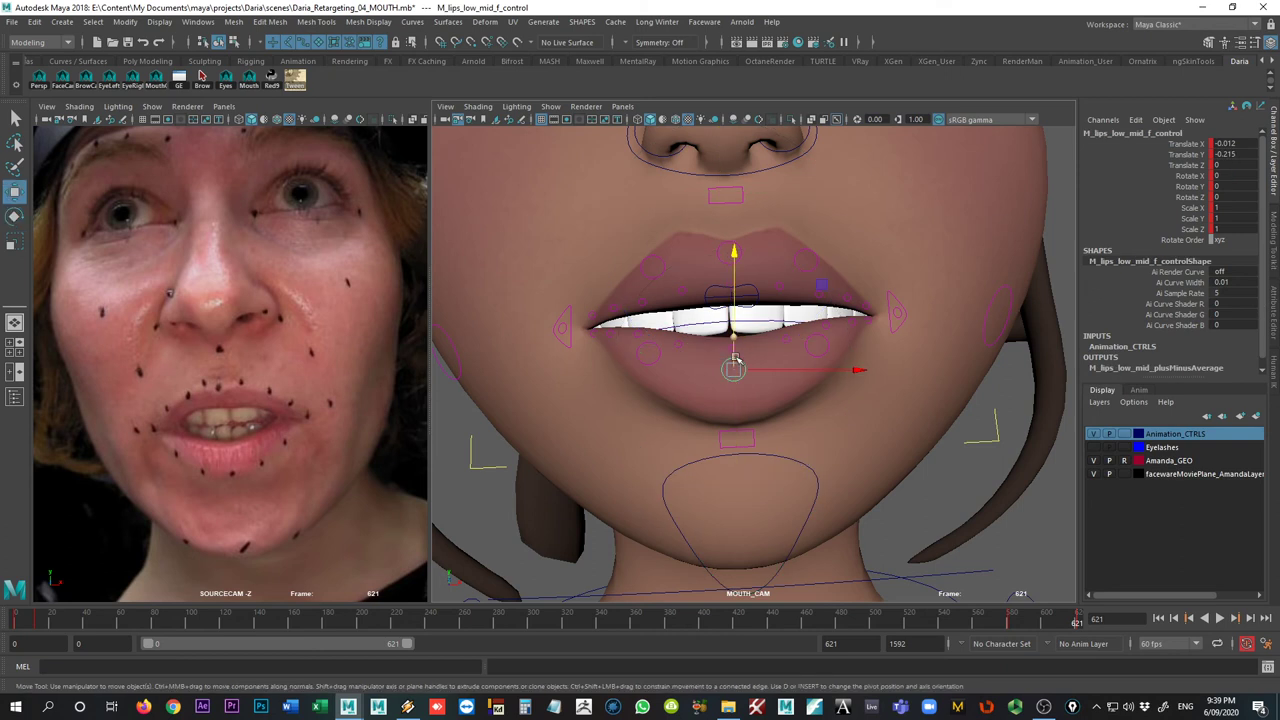
left_click_drag(733, 362, 733, 333)
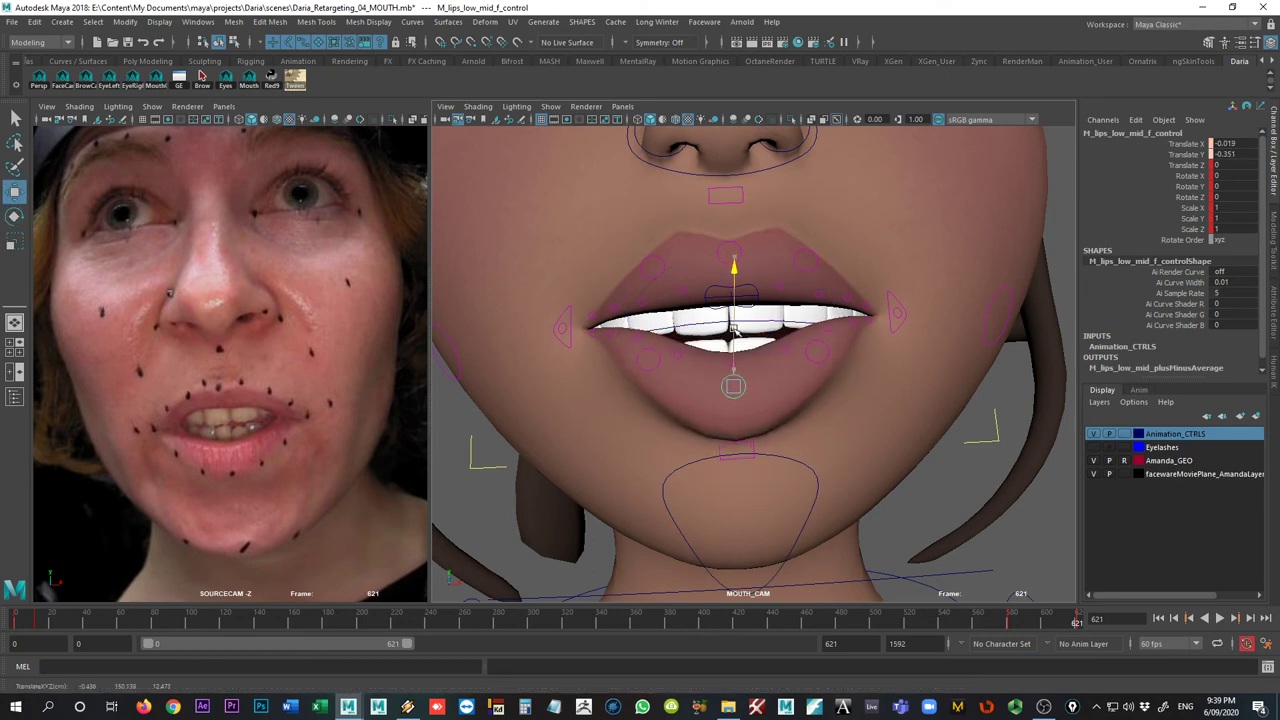
- Close the jaw slightly to an X rotation of about 0.772, key it, and enlarge the rotation manipulator
left_click(771, 456)
key("e")
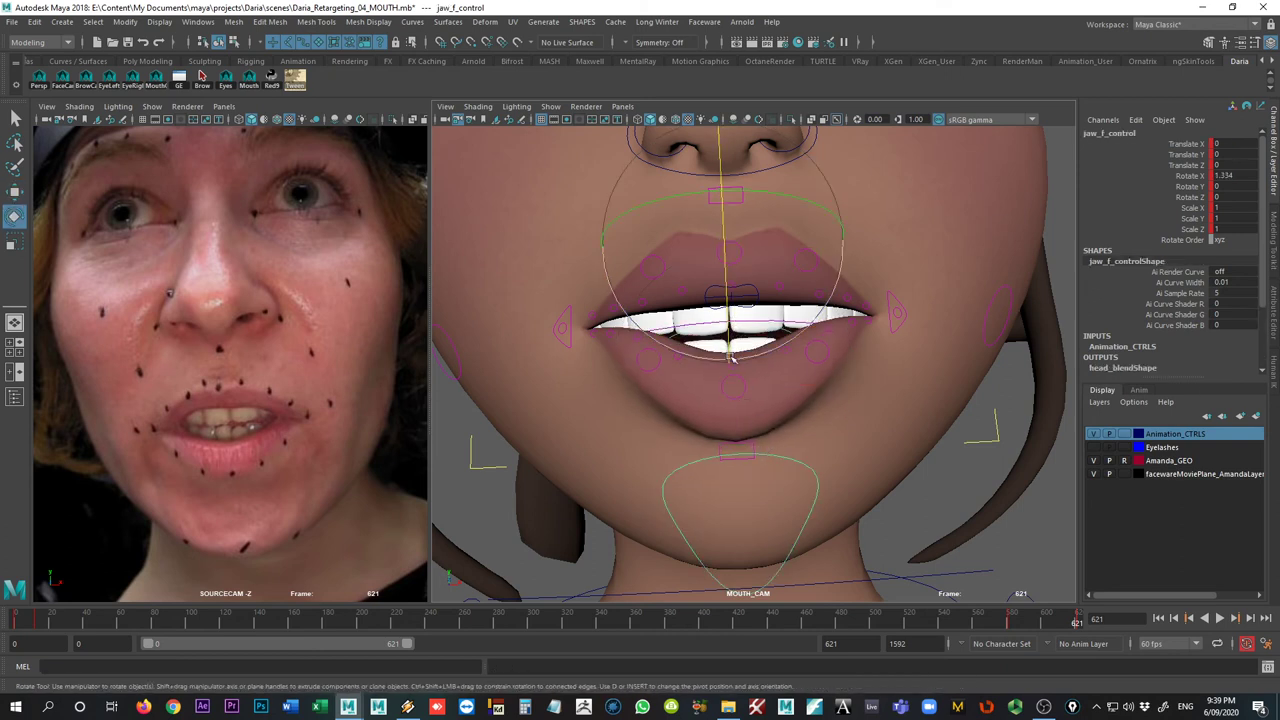
left_click_drag(727, 344, 729, 346)
key("s")
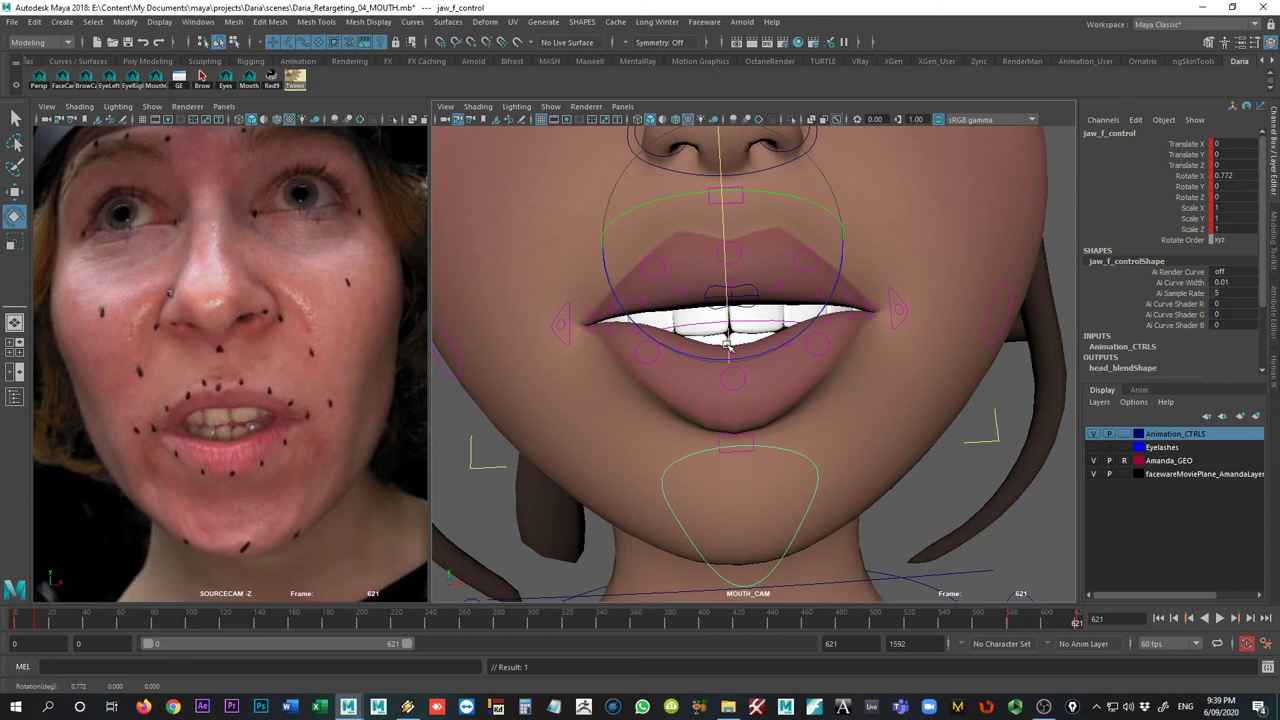
key("plus")
key("plus")
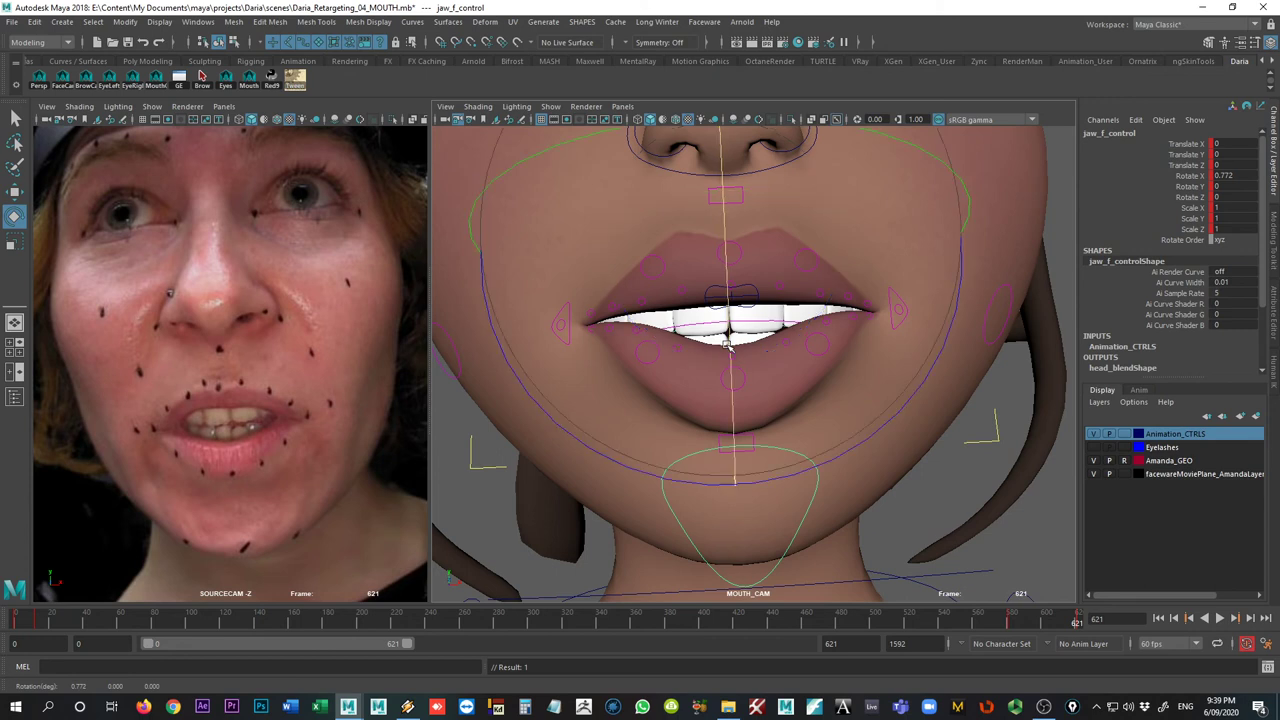
- Open the jaw to an X rotation of about 1.114, key it, and shrink the rotation manipulator
left_click_drag(736, 384, 744, 390)
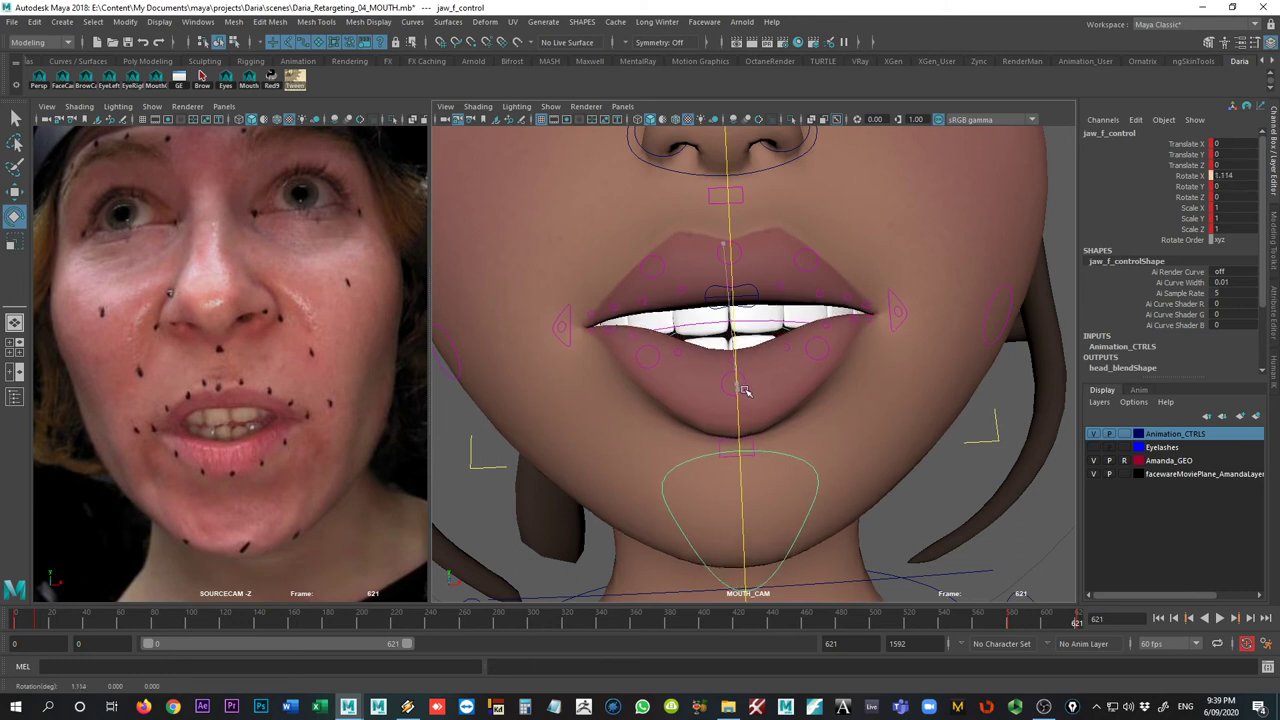
key("s")
key("minus")
key("minus")
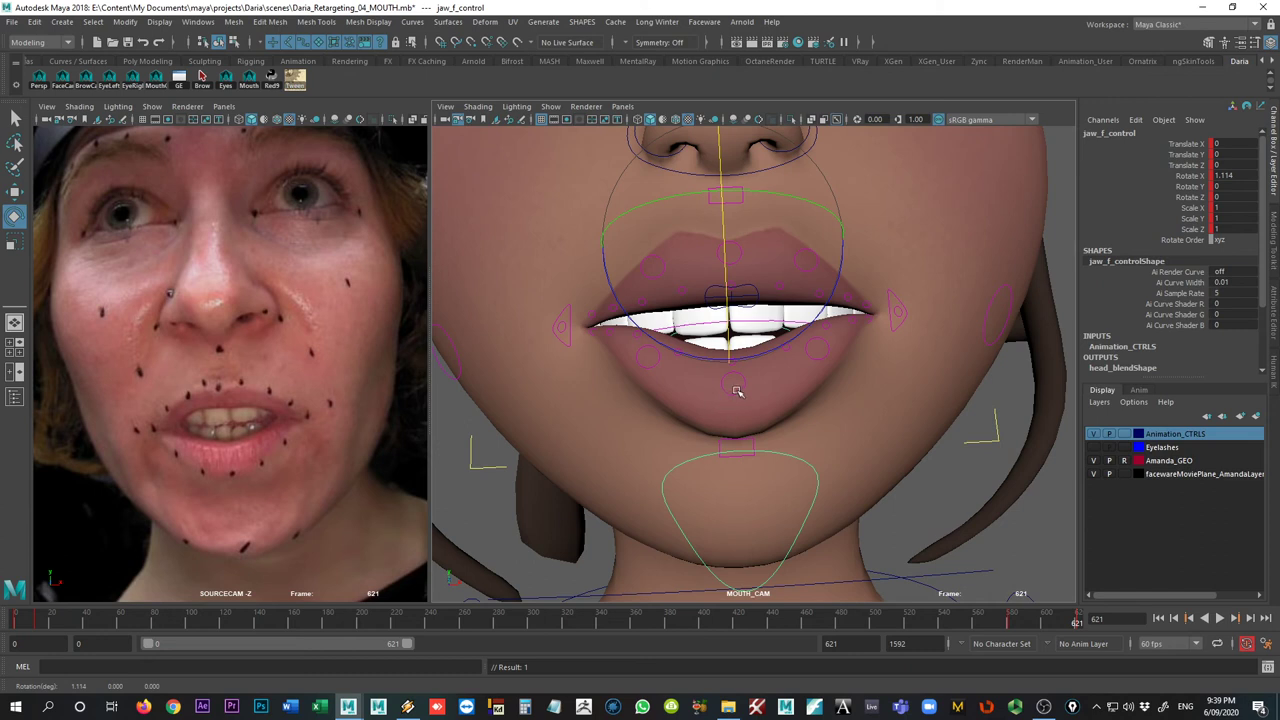
- Try to move the right lower-lip sneer control outward and down, and undo the move
left_click(668, 374)
left_click(649, 362)
key("w")
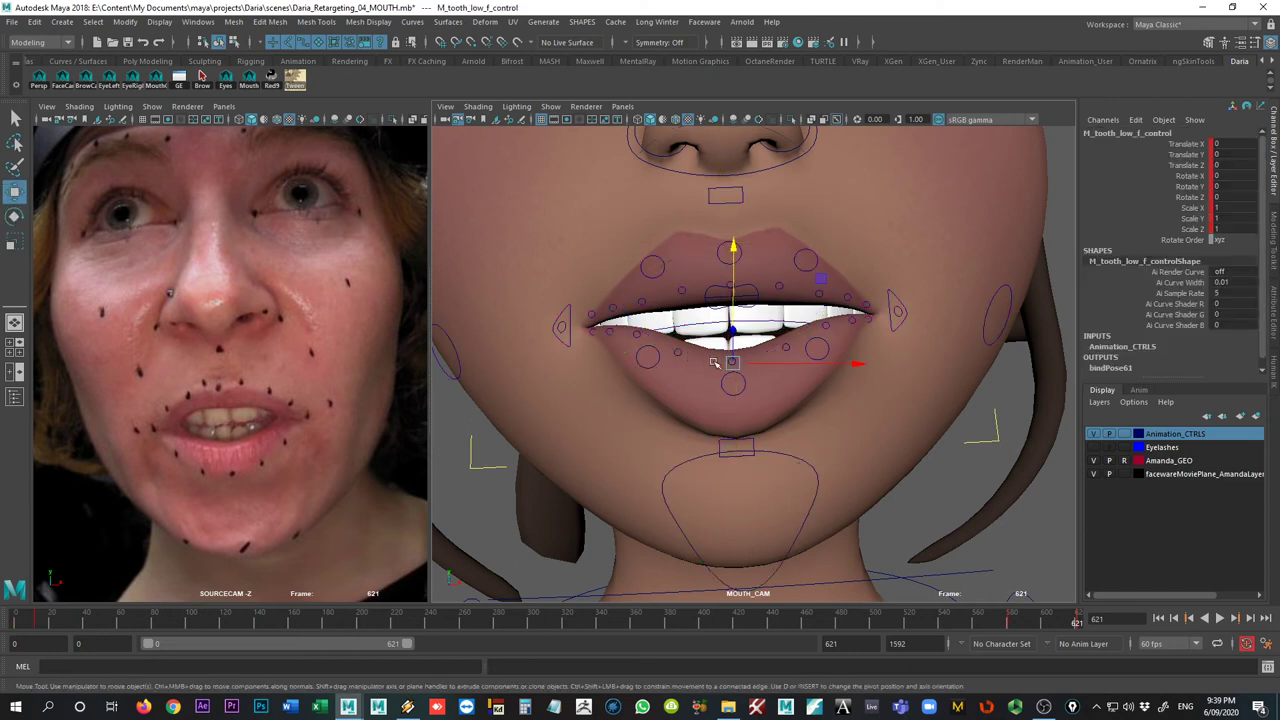
left_click(648, 358)
left_click_drag(656, 358, 627, 371)
key("ctrl+z")
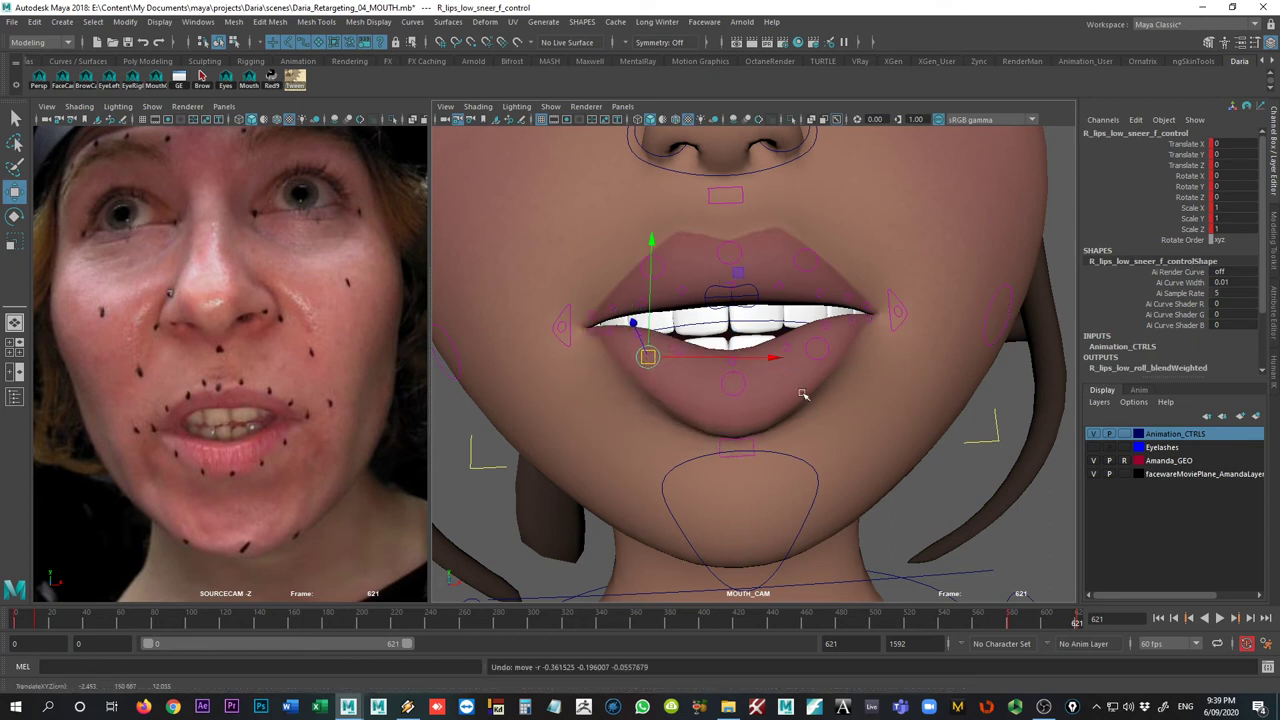
- Nudge both mouth-corner controls sideways while comparing the open pose at frame 621 with the neutral pose at frame 0
key("period")
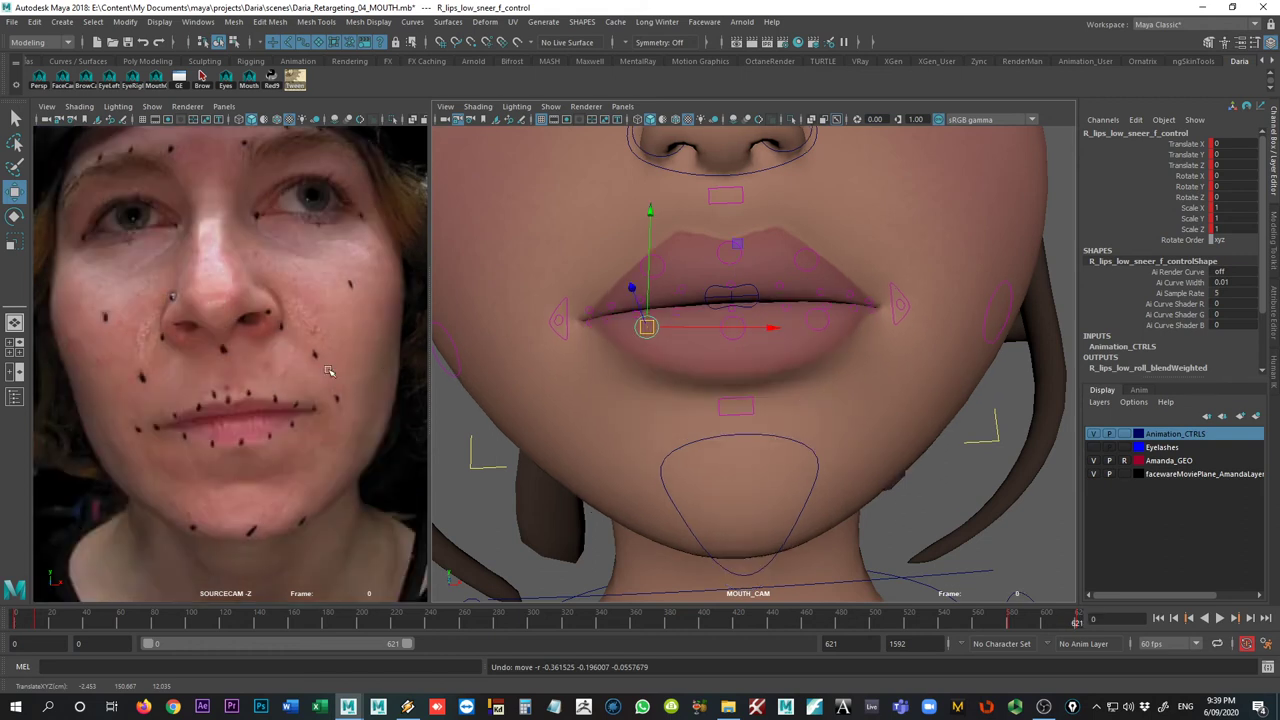
key("comma")
key("period")
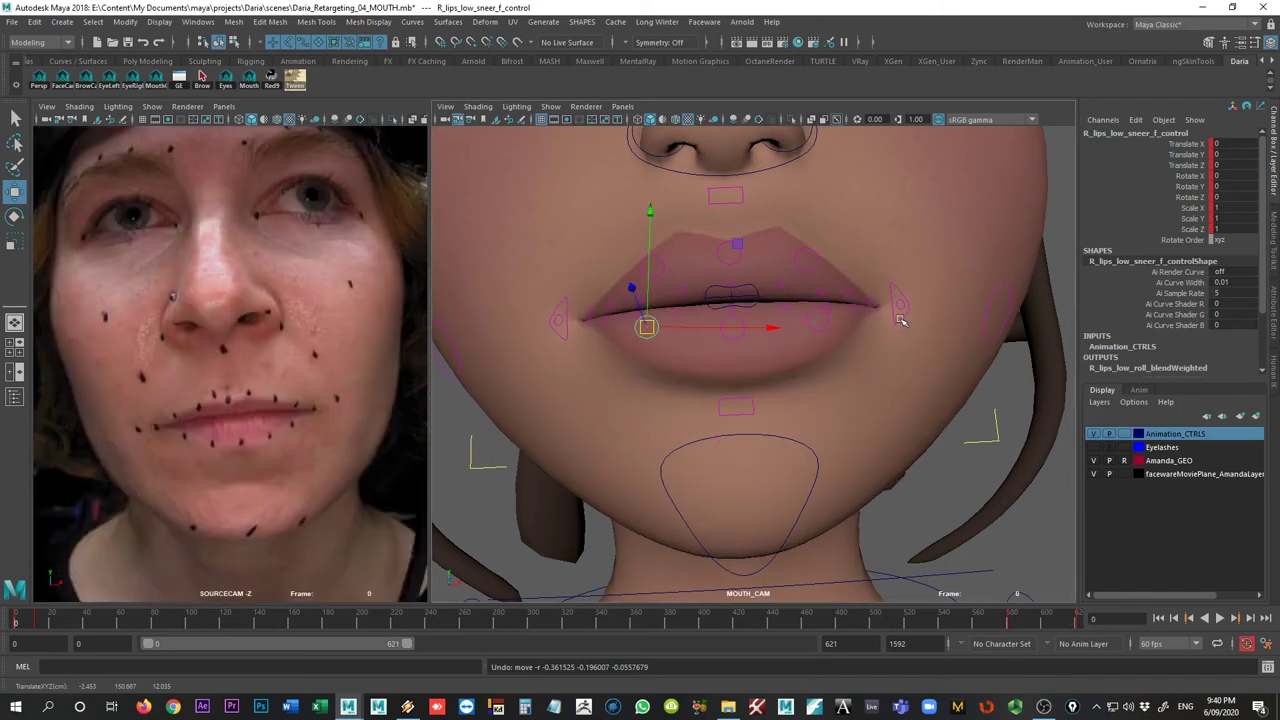
left_click(901, 320)
left_click_drag(918, 305, 915, 305)
left_click(562, 320)
left_click_drag(590, 320, 585, 320)
left_click(898, 320)
left_click_drag(938, 311, 940, 311)
key("comma")
key("period")
key("comma")
- Reshape the lower lip, moving the right sneer control to about X 0.116, Y -0.033 and the left to about X 0.209, Y -0.118
left_click(648, 366)
left_click_drag(679, 360, 637, 364)
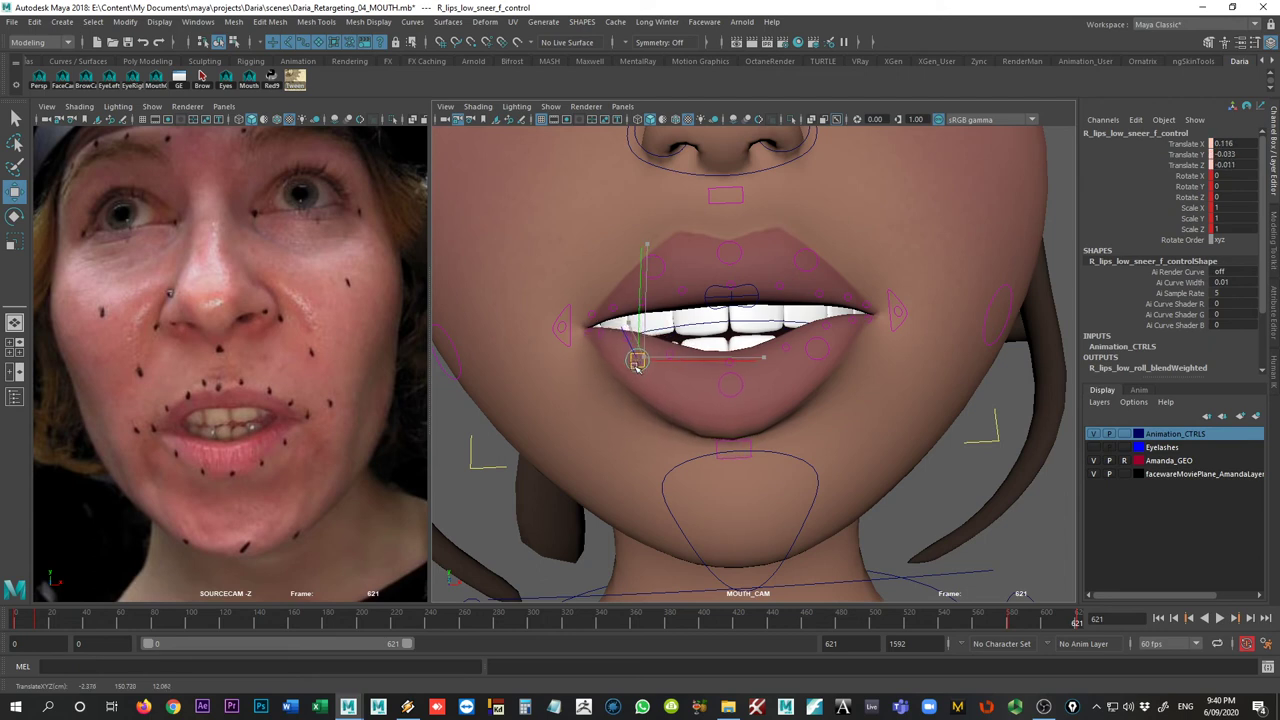
left_click(727, 390)
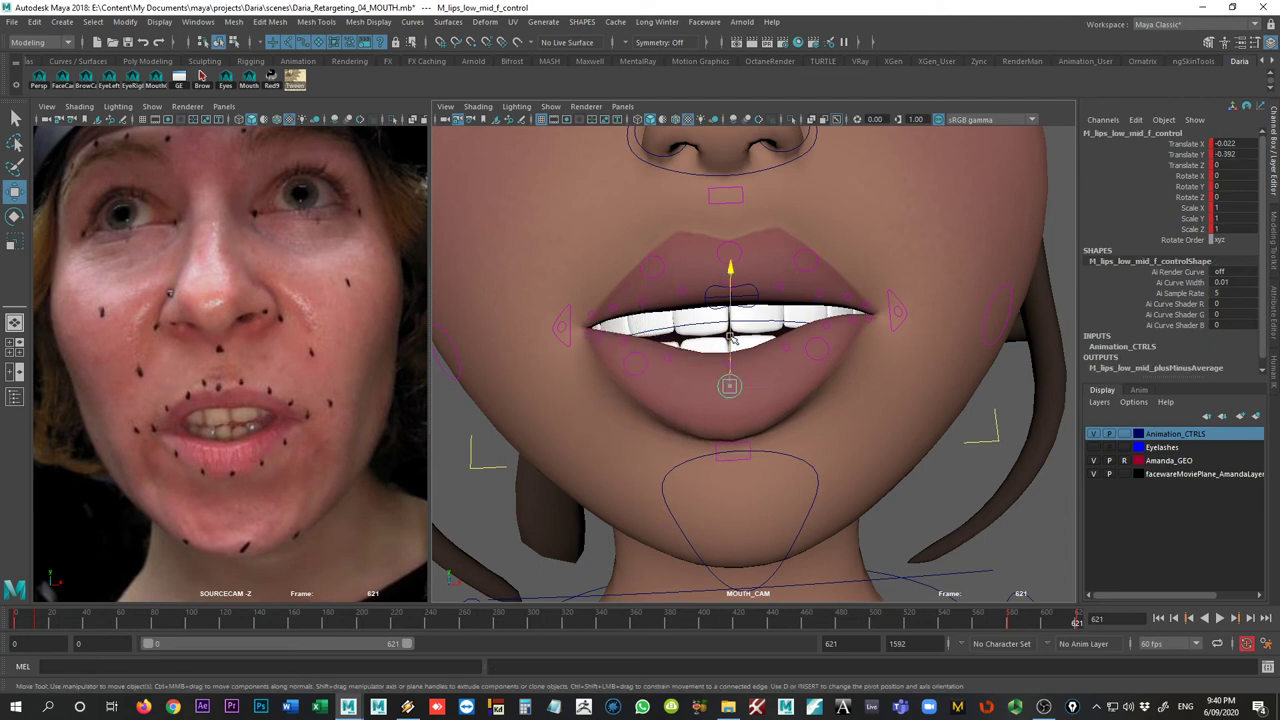
left_click_drag(730, 338, 730, 332)
left_click(818, 347)
mouse_move(848, 347)
left_mouse_down()
mouse_move(863, 351)
mouse_move(836, 353)
left_mouse_up()
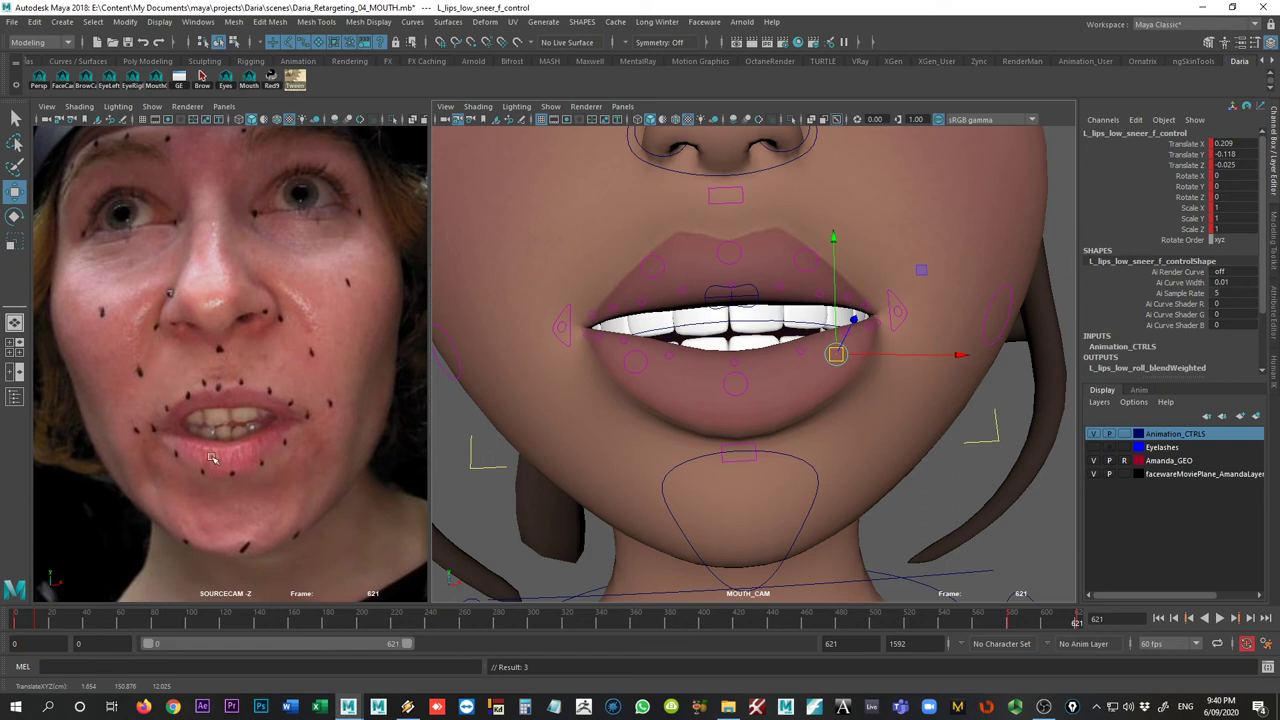
- Examine the reference mouth up close and raise the right upper-lip sneer control to about X 0.031, Y 0.051
scroll(255, 400, "up", 6)
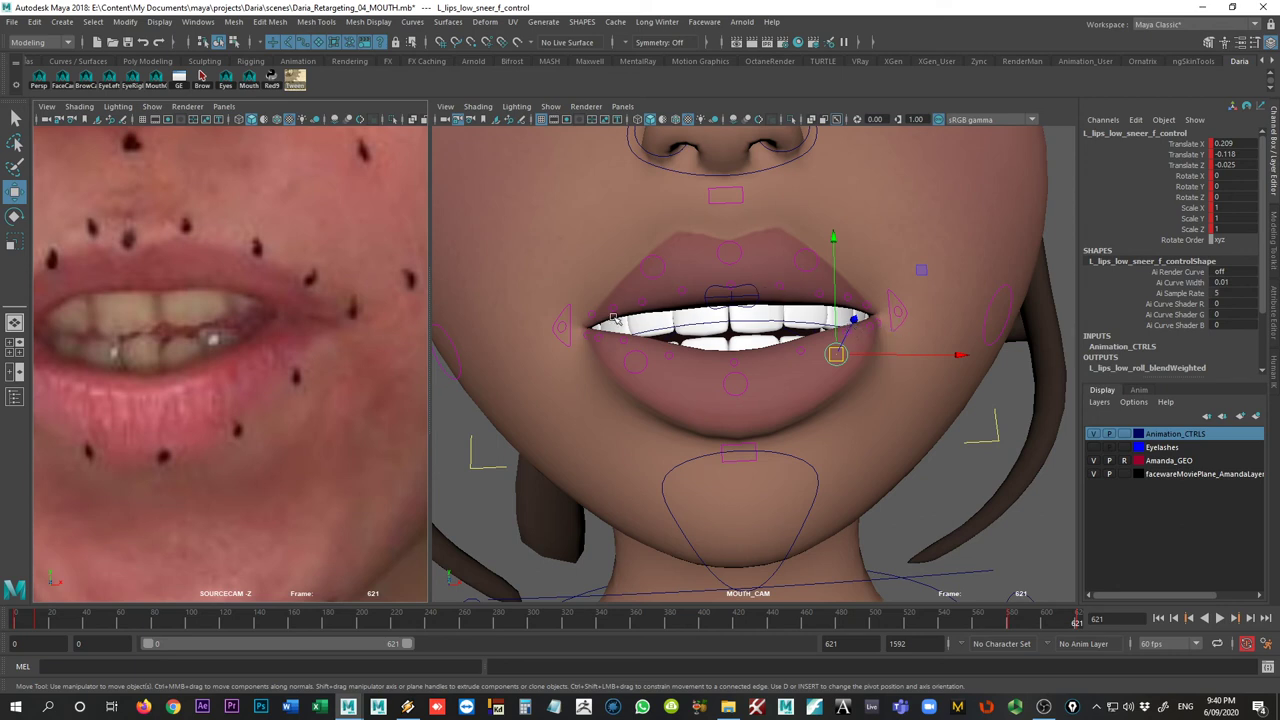
middle_click_drag(278, 288, 361, 290, "alt")
scroll(362, 290, "down", 3)
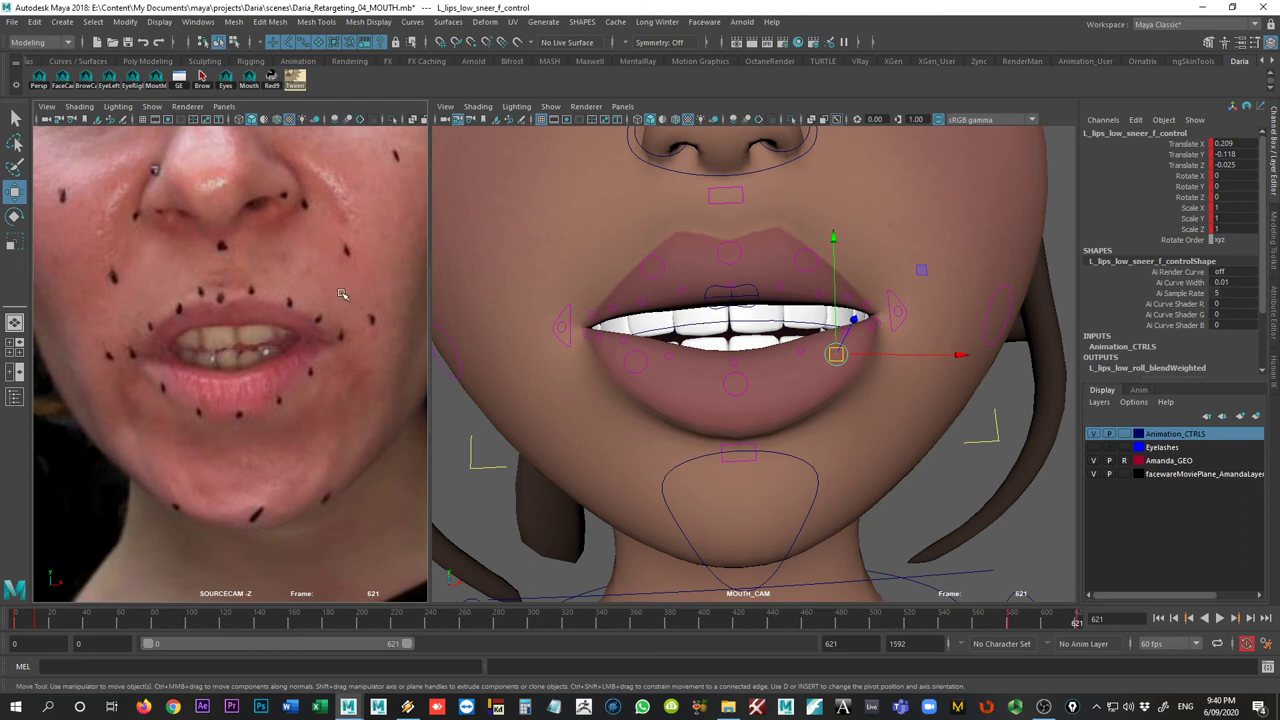
left_click(659, 270)
left_click(657, 273)
left_click_drag(653, 258, 677, 264)
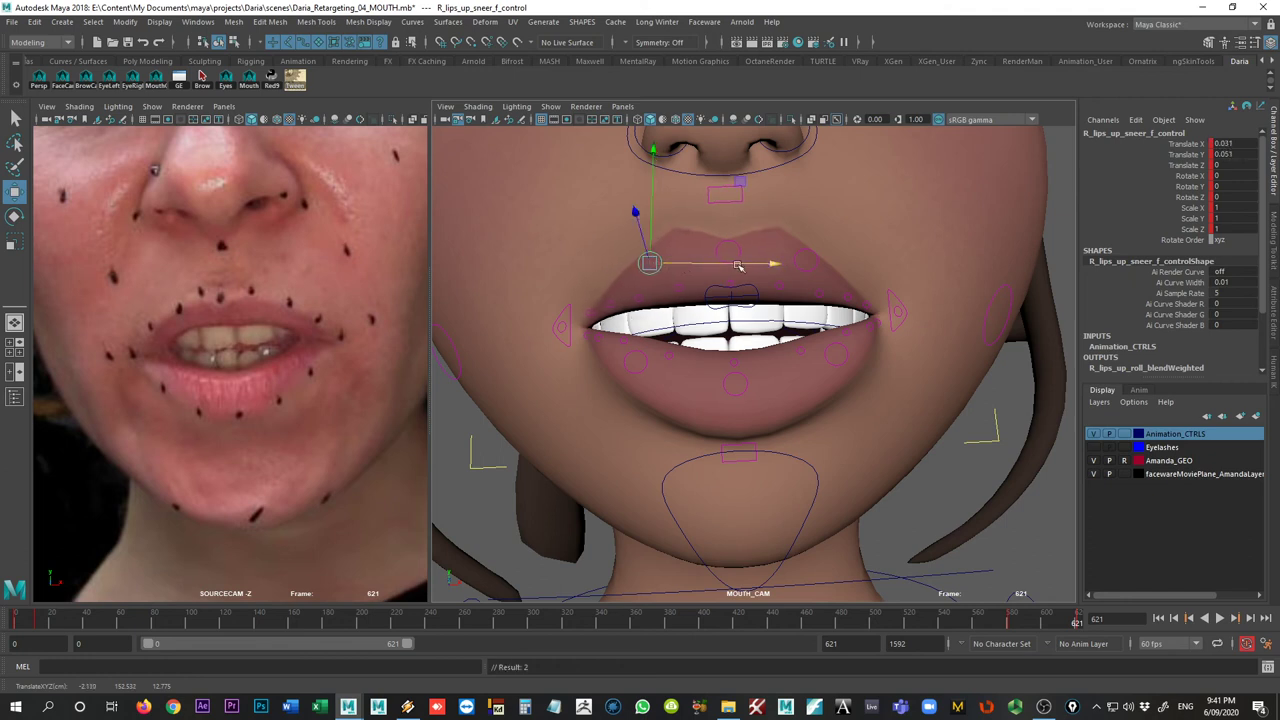
left_click(728, 247)
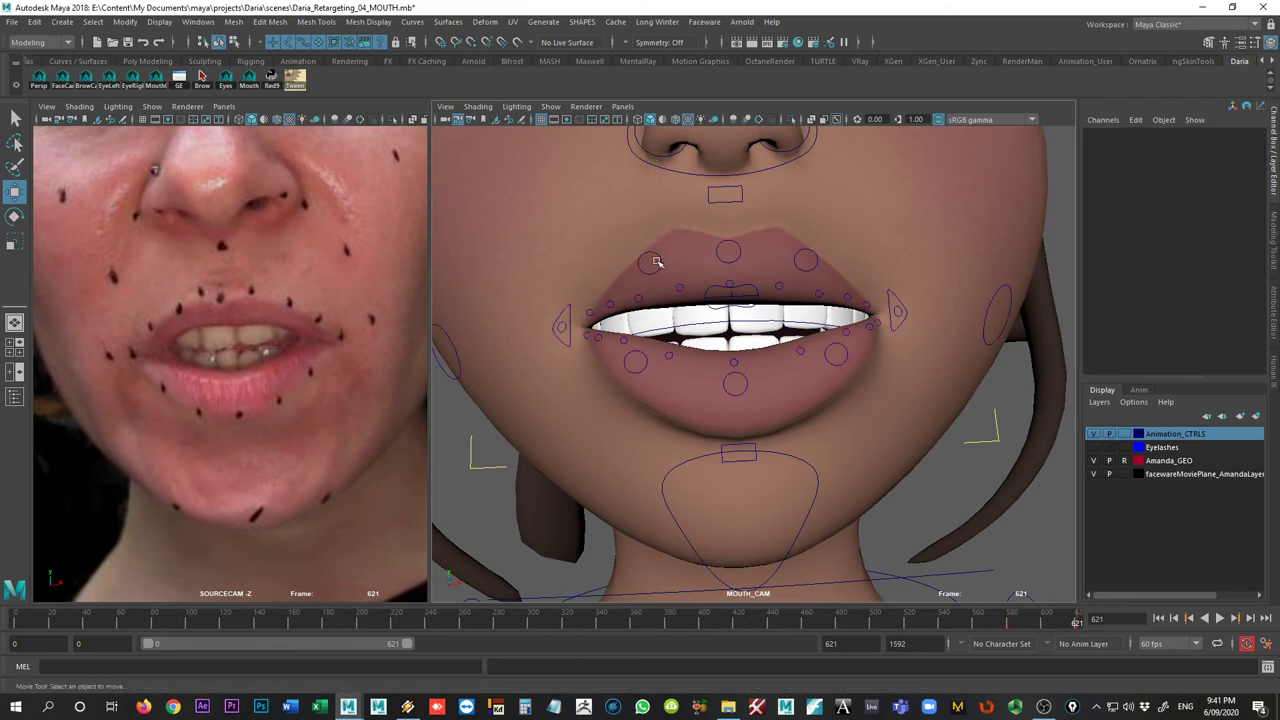
left_click(651, 258)
left_click_drag(651, 258, 649, 249)
left_click(736, 247)
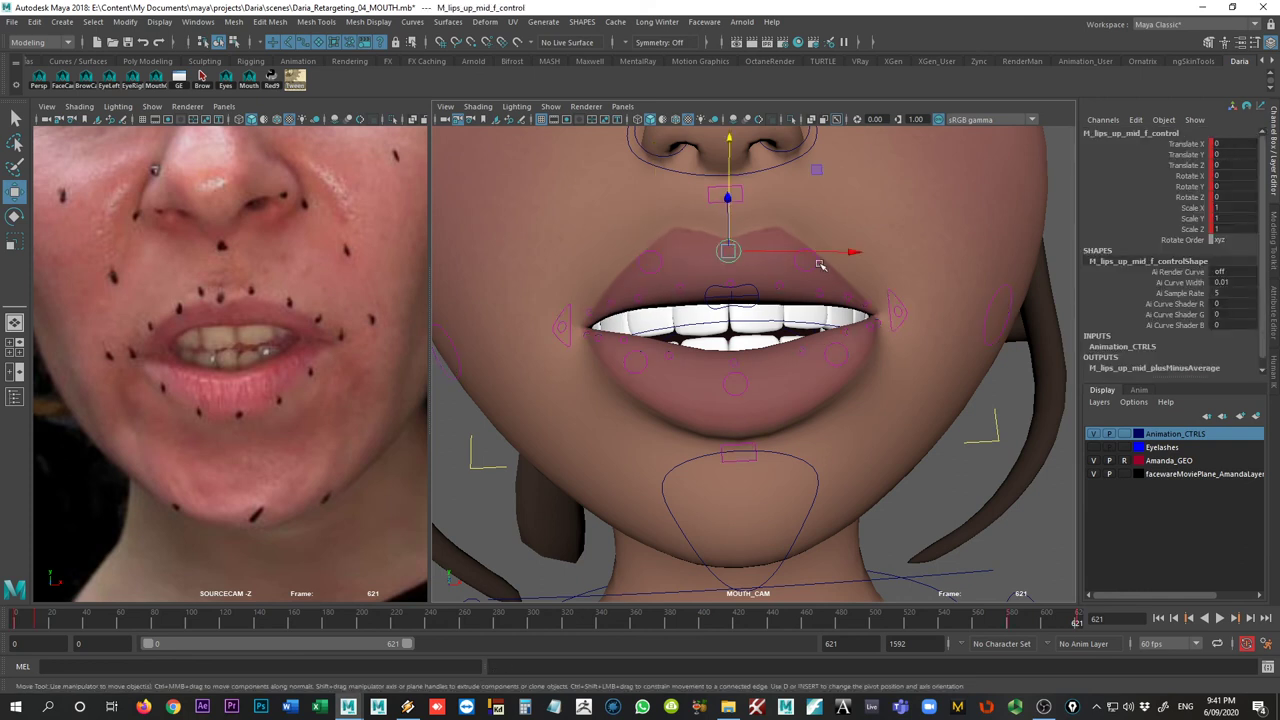
- Adjust the two outermost left upper-lip deform controls near the mouth corner
left_click(853, 299)
left_click_drag(849, 288, 852, 284)
left_click(864, 304)
key("q")
left_click(866, 307)
key("w")
left_click_drag(866, 284, 870, 313)
- Raise the outermost left lower-lip deform control to about Y 0.036, lower the matching upper one to about Y -0.07, and key it
left_click(868, 326)
key("q")
left_click(874, 321)
key("w")
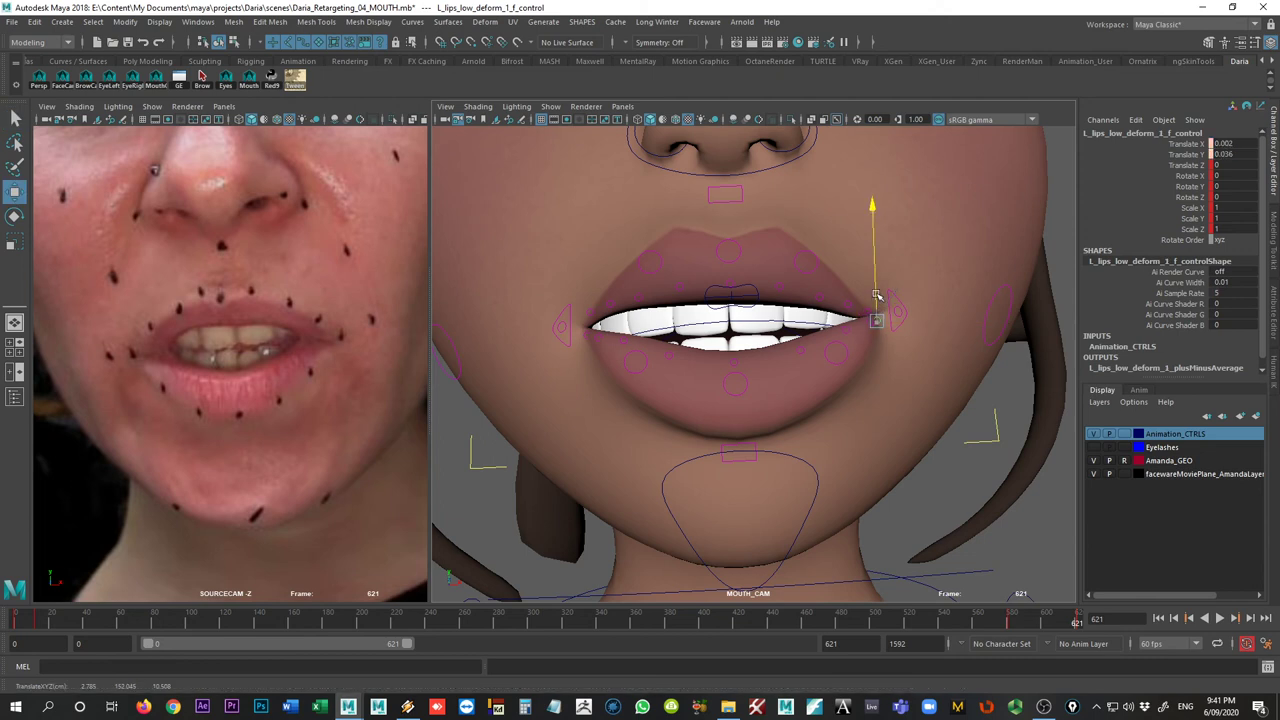
key("q")
left_click(866, 309)
key("w")
left_click_drag(866, 290, 866, 286)
key("s")
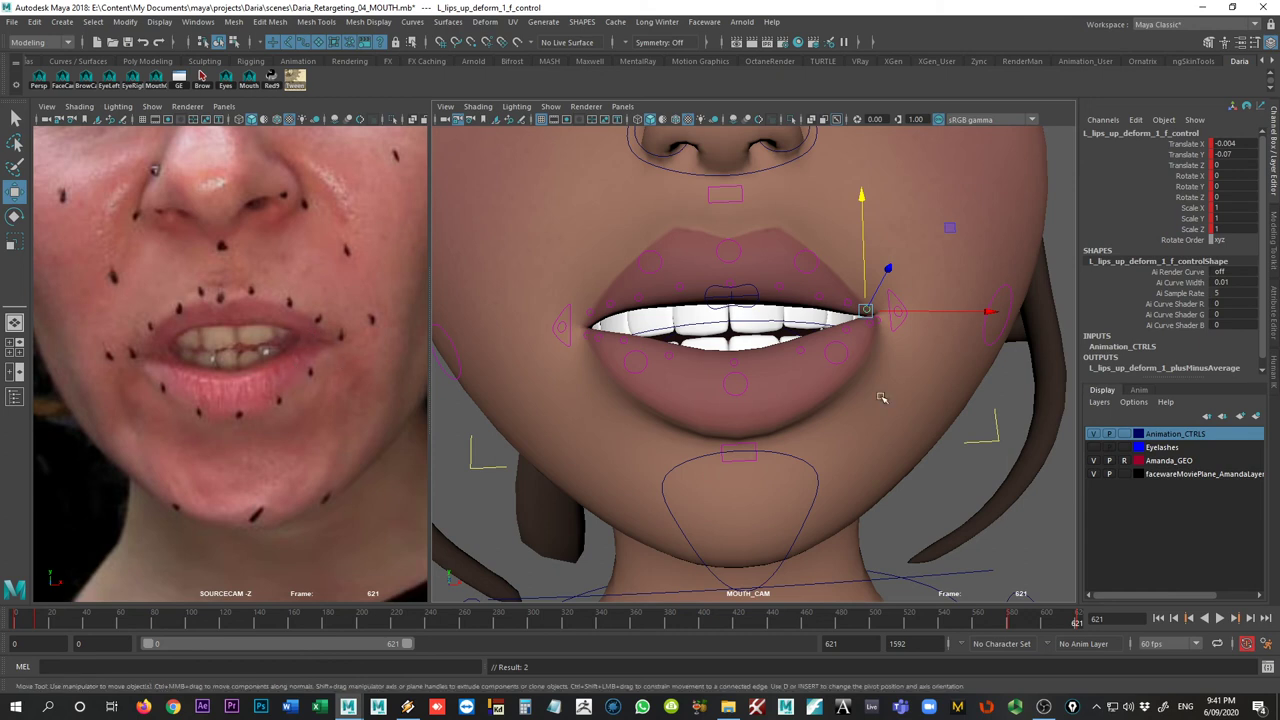
- Switch to the perspective view, close in on the left mouth corner, and adjust its outermost upper-lip deform control
left_click(40, 82)
scroll(730, 406, "up", 2)
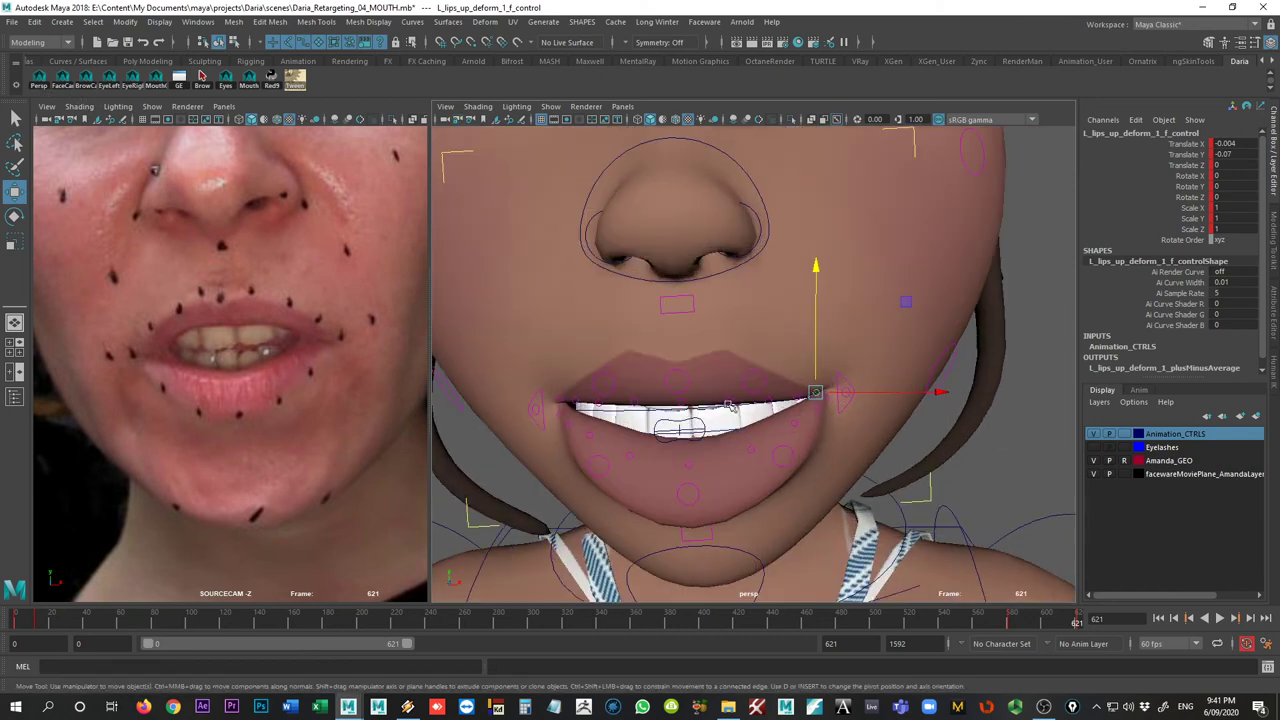
key("f")
left_click_drag(880, 446, 860, 443, "alt")
right_click_drag(860, 443, 803, 434, "alt")
left_click_drag(803, 434, 744, 408, "alt")
left_click(828, 411)
key("ctrl+z")
left_click(762, 375)
left_click_drag(776, 316, 783, 330)
left_click_drag(739, 374, 722, 379)
left_click_drag(722, 379, 784, 410, "alt")
- Refine the left corner's outermost deform controls, the lower to about Z -0.03 and the upper to about Y -0.112, Z 0.05
left_click(809, 399)
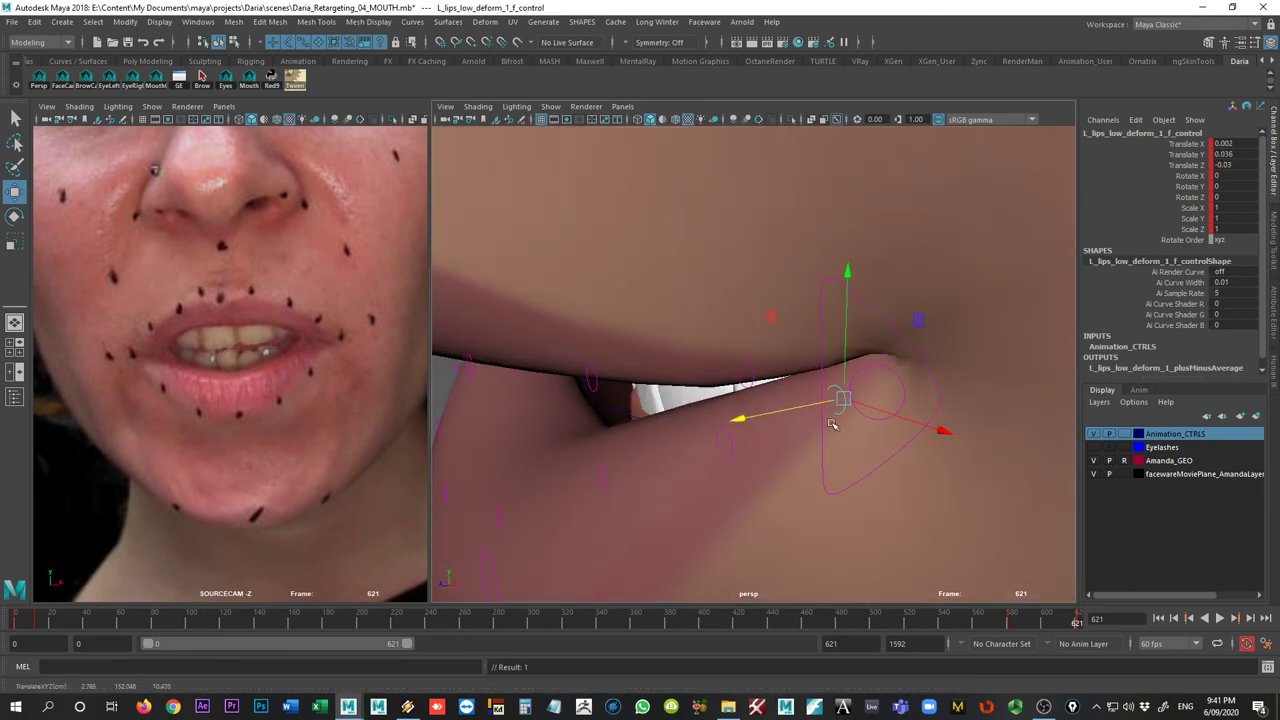
left_click_drag(904, 425, 900, 423)
left_click_drag(763, 431, 701, 418, "alt")
left_click(761, 380)
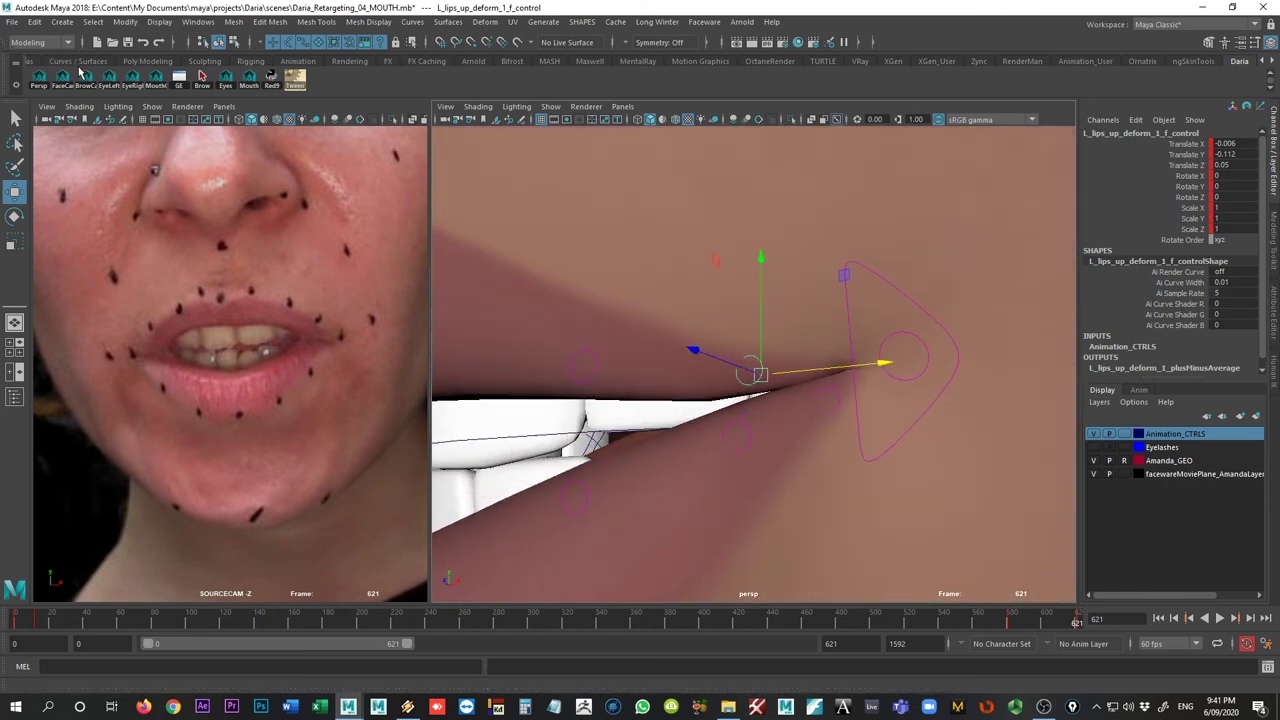
- In the mouth camera, lower left upper-lip deform control 2 to about Y -0.14, adjust control 3, and key it
left_click(156, 80)
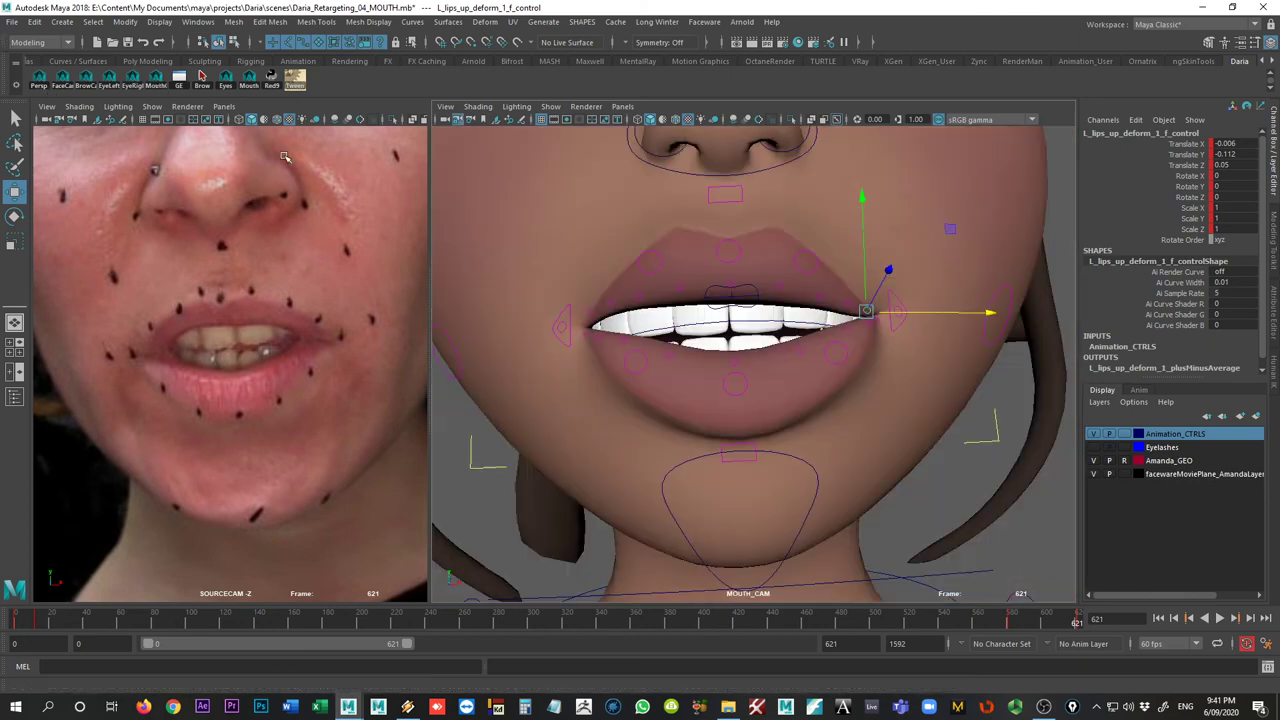
left_click(846, 330)
mouse_move(845, 291)
left_mouse_down()
mouse_move(852, 303)
mouse_move(848, 280)
left_mouse_up()
left_click(851, 302)
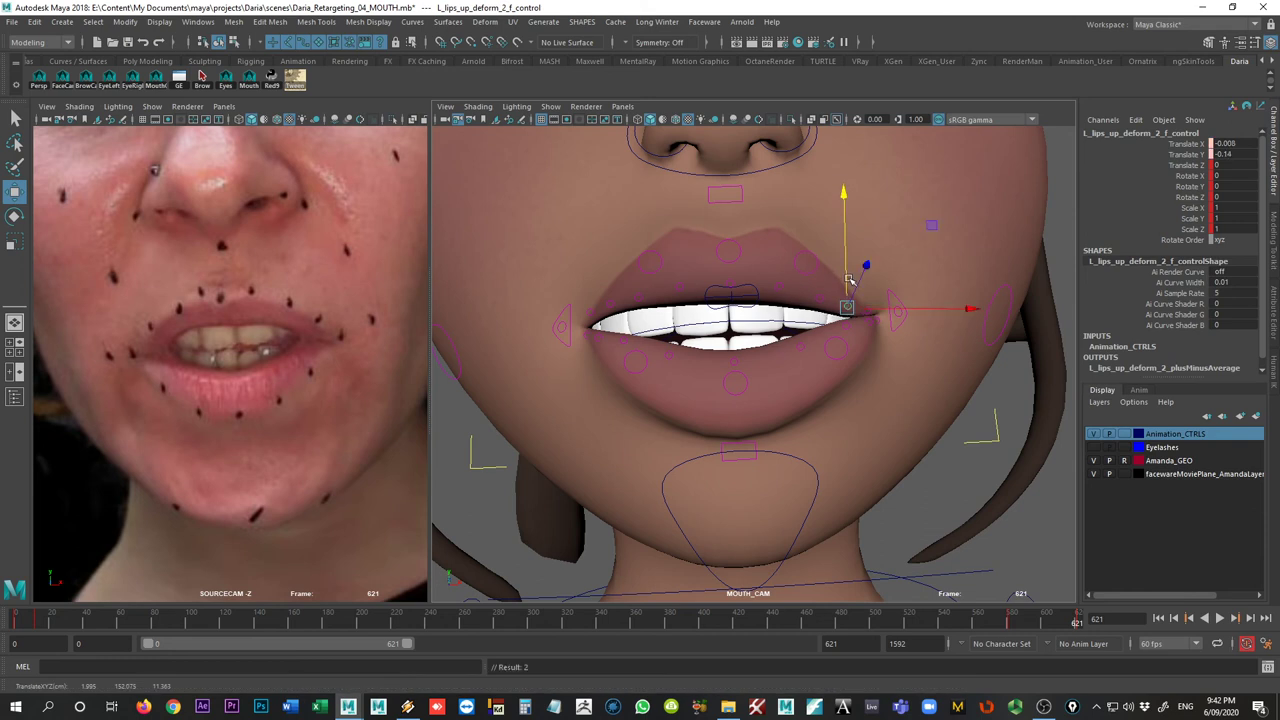
left_click(820, 298)
left_click_drag(821, 296, 780, 250)
key("s")
- Raise the middle upper-lip deform control and right upper-lip deform controls 4 and 3, to about Y 0.066 and Y 0.045
left_click(778, 287)
left_click(729, 284)
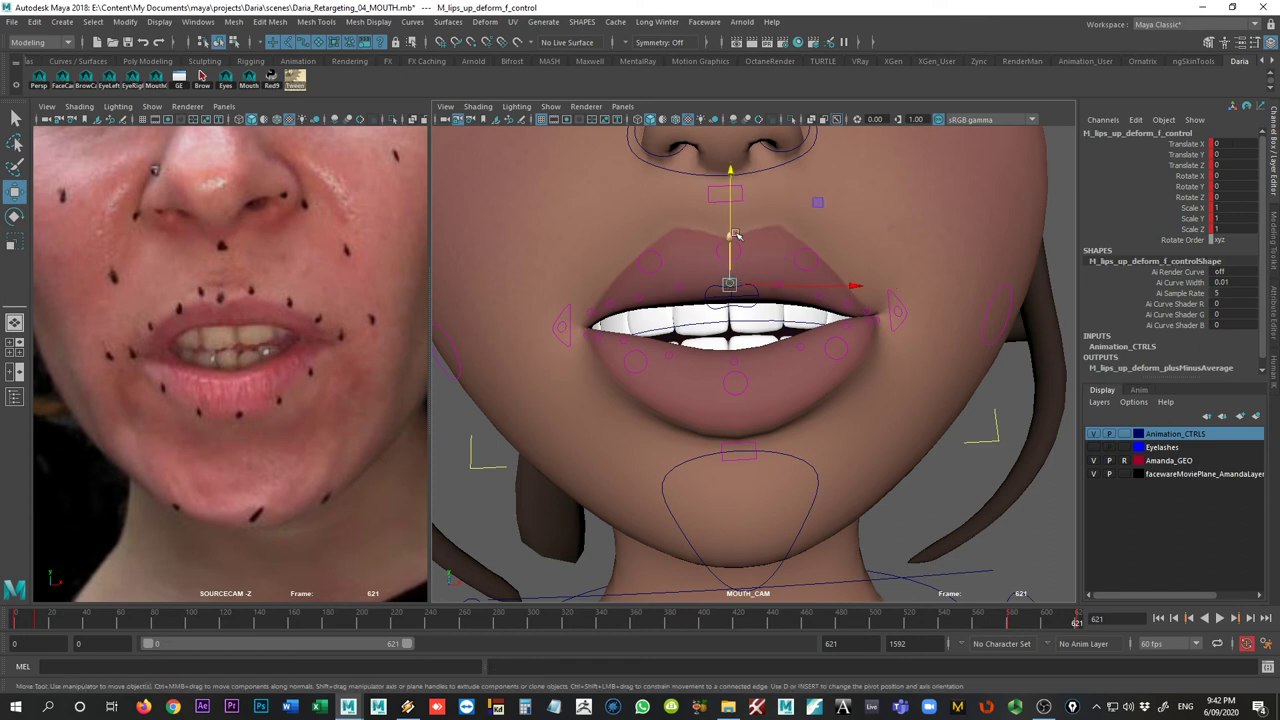
left_click_drag(728, 200, 735, 200)
left_click(680, 284)
left_click_drag(683, 251, 683, 254)
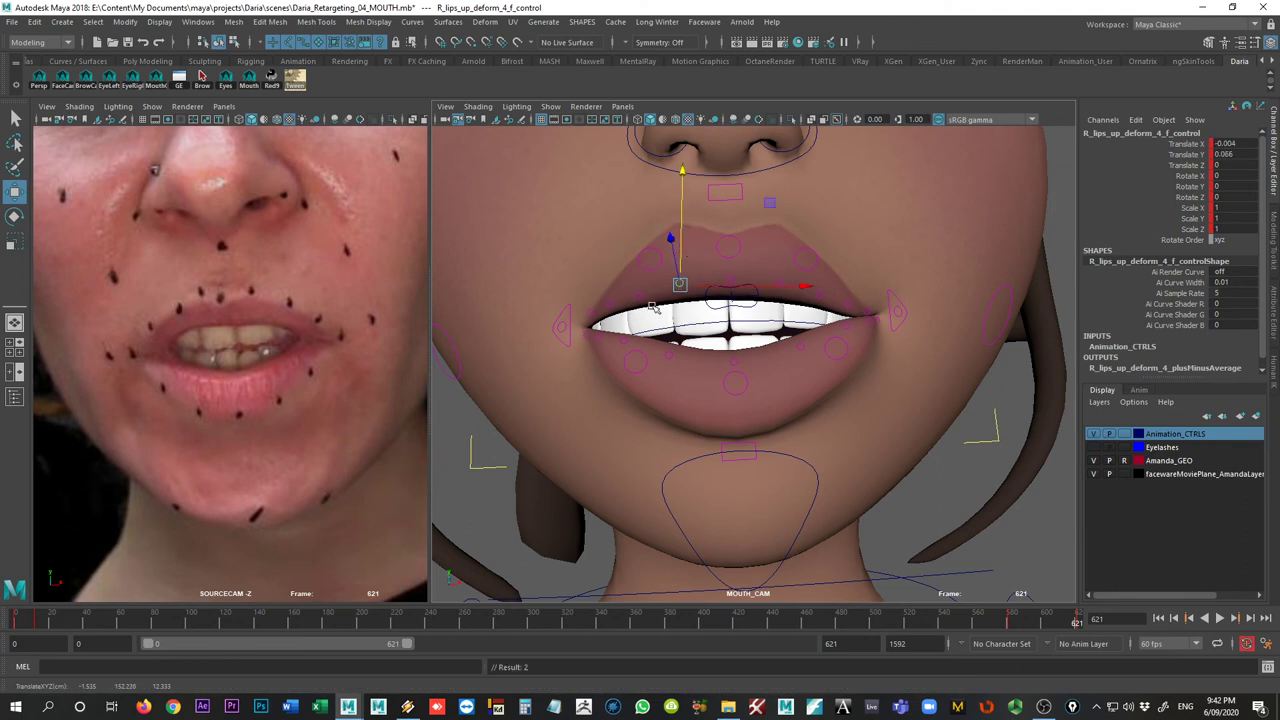
left_click(643, 297)
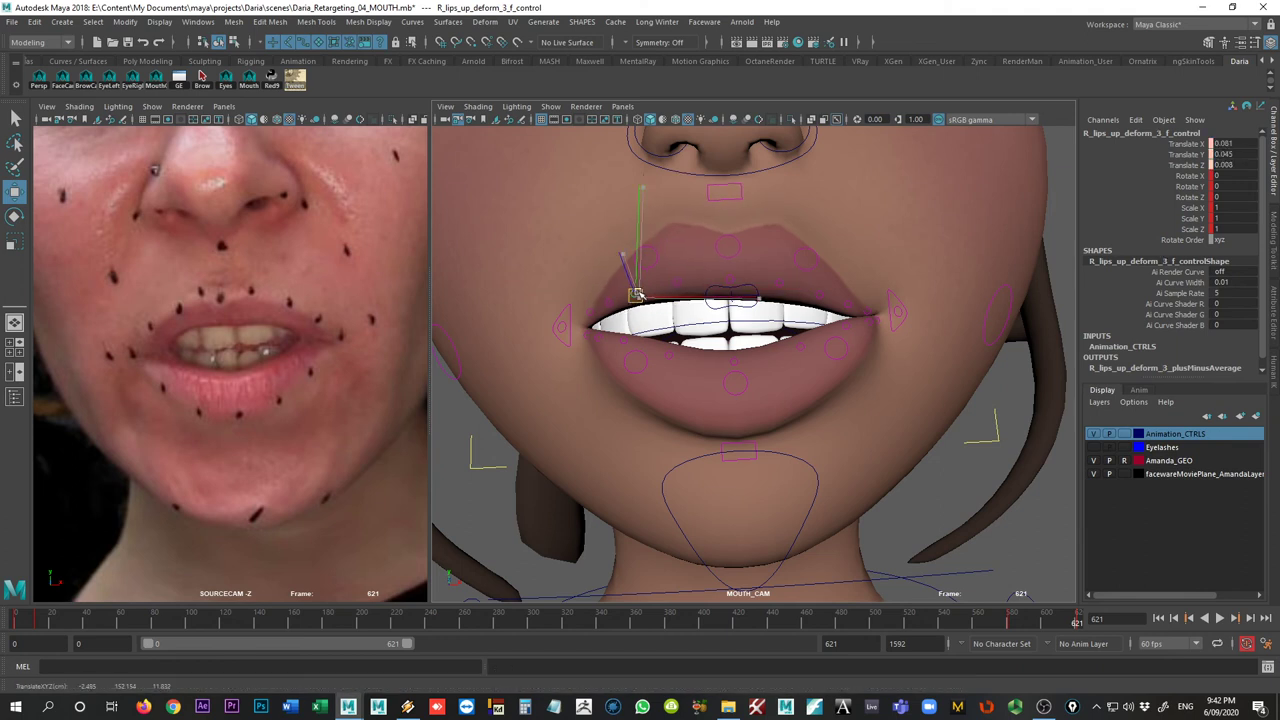
- Lower right upper-lip deform control 2 to about Y -0.125 and control 1 to about Y -0.115
left_click(609, 302)
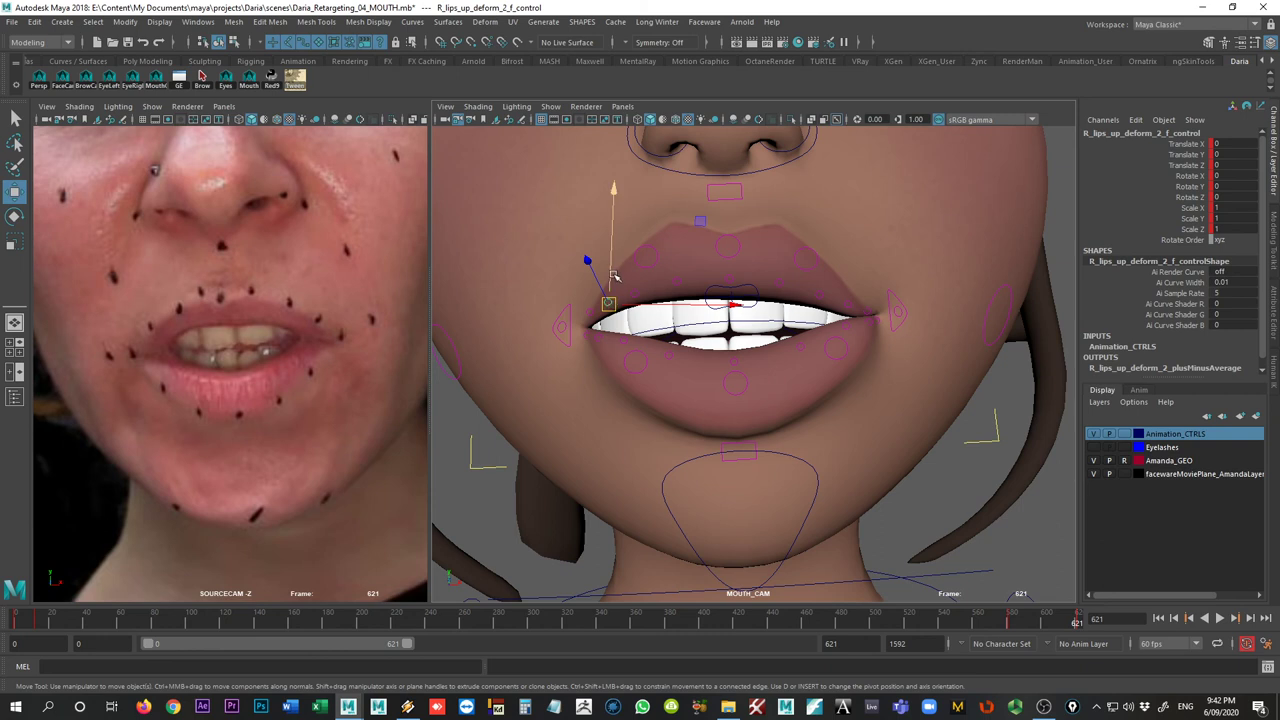
left_click(591, 313)
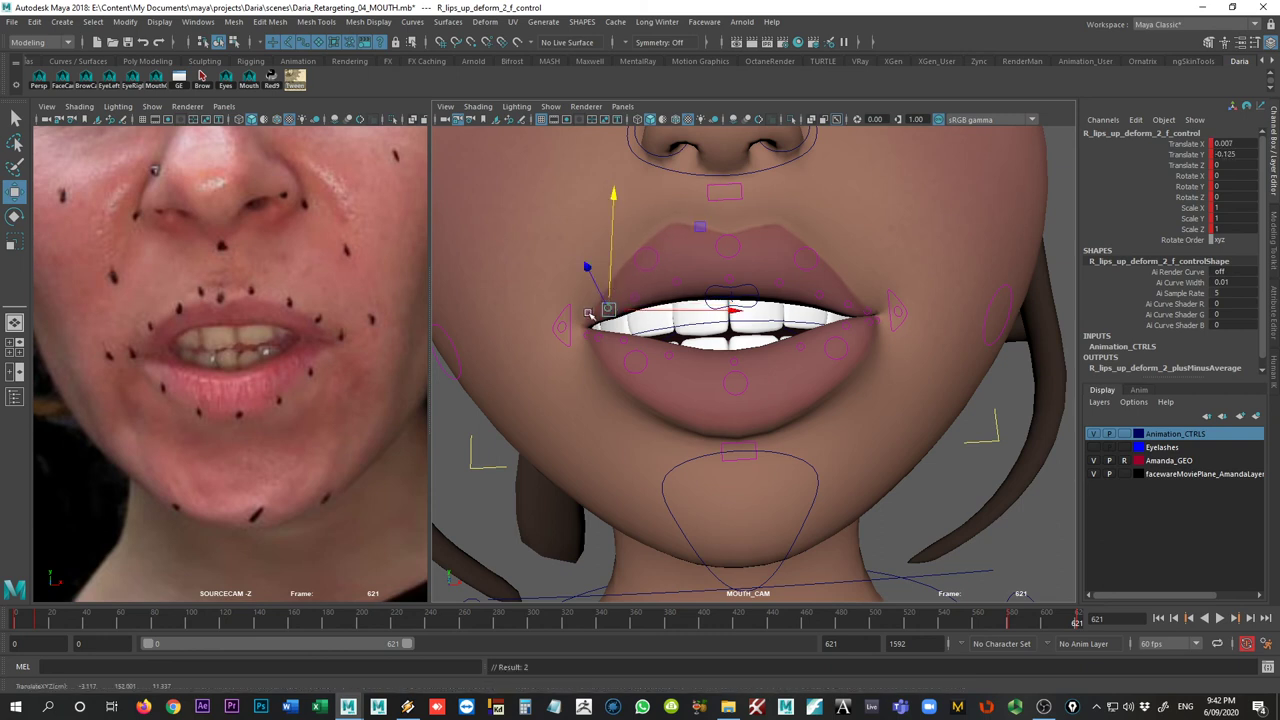
left_click_drag(596, 296, 598, 286)
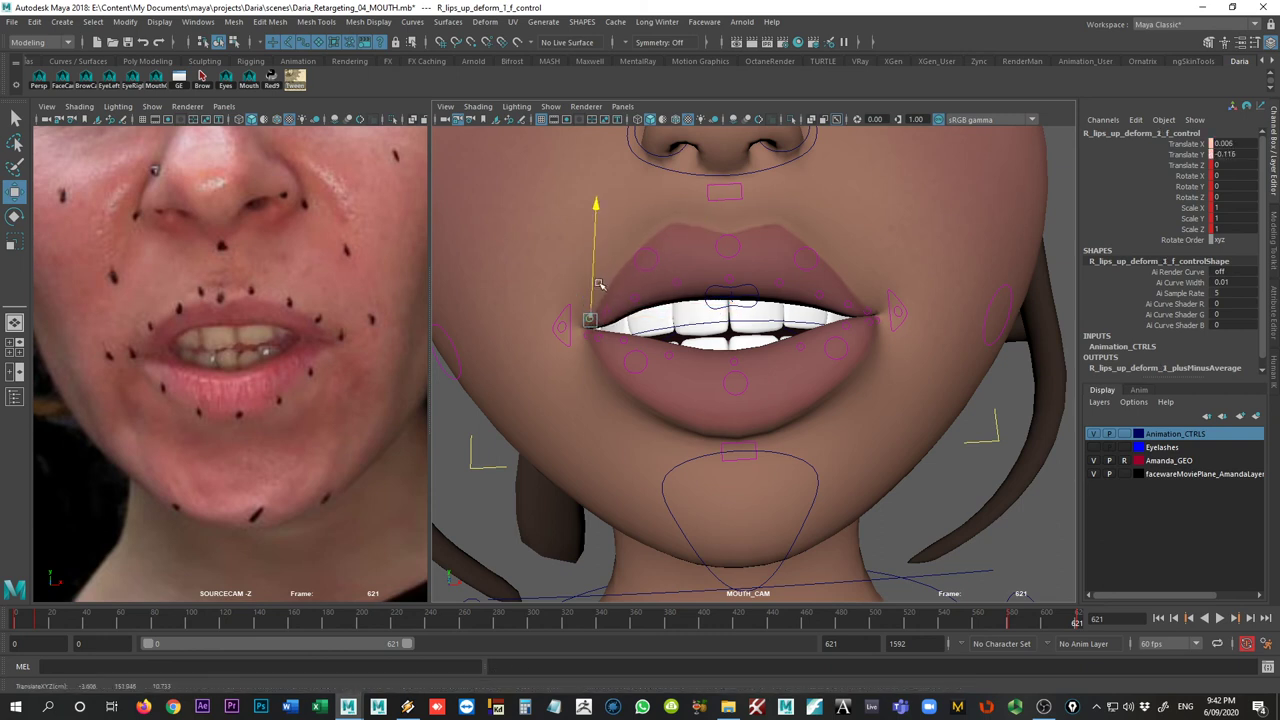
left_click(607, 313)
left_click_drag(607, 273, 607, 273)
- Raise right lower-lip deform control 1 to about Y 0.049 and control 2 to about Y 0.036
left_click(590, 335)
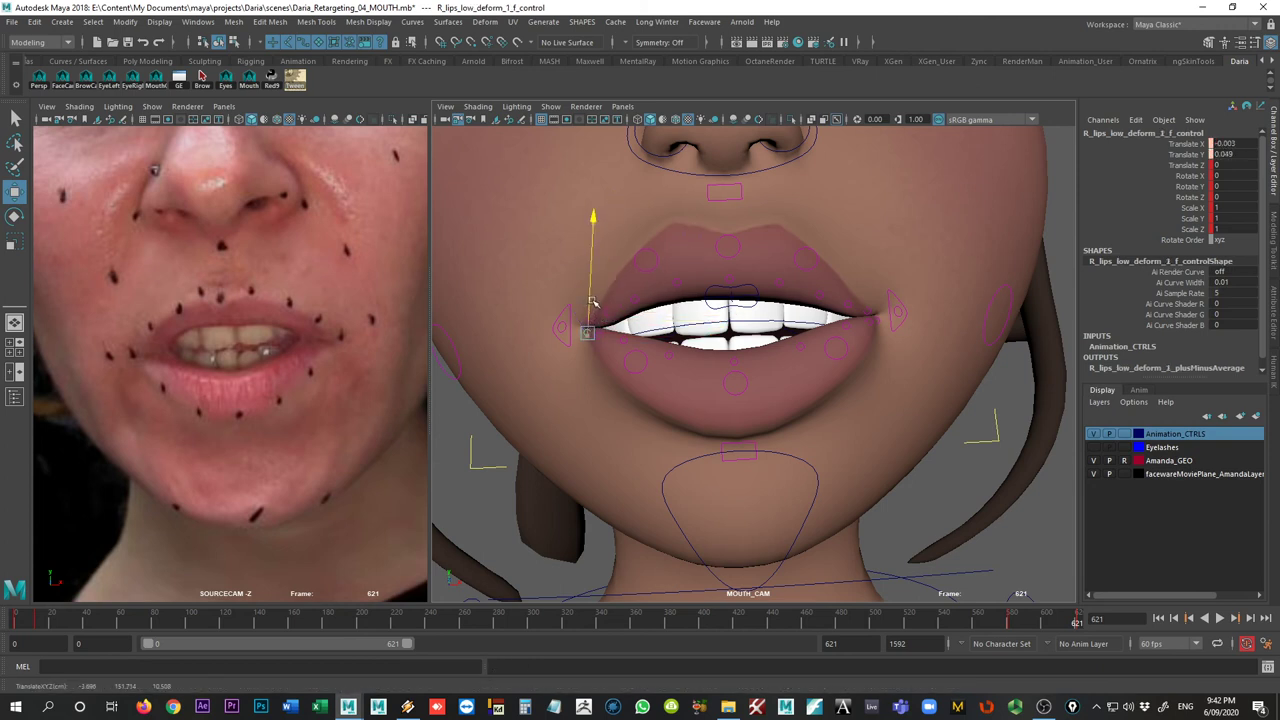
key("q")
key("w")
left_click_drag(603, 316, 603, 311)
- Move right lower-lip deform control 3 to about X 0.045, Y -0.052
key("q")
left_click(624, 338)
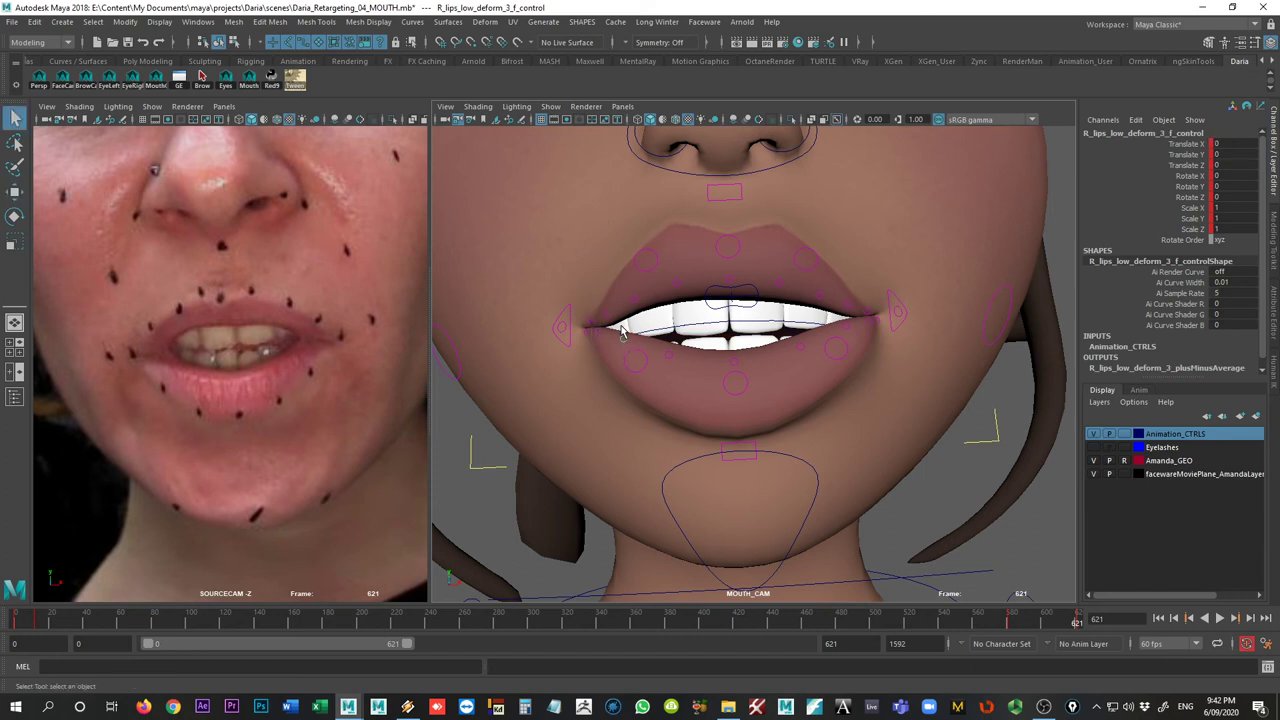
key("w")
mouse_move(624, 322)
left_mouse_down()
mouse_move(647, 341)
mouse_move(624, 320)
left_mouse_up()
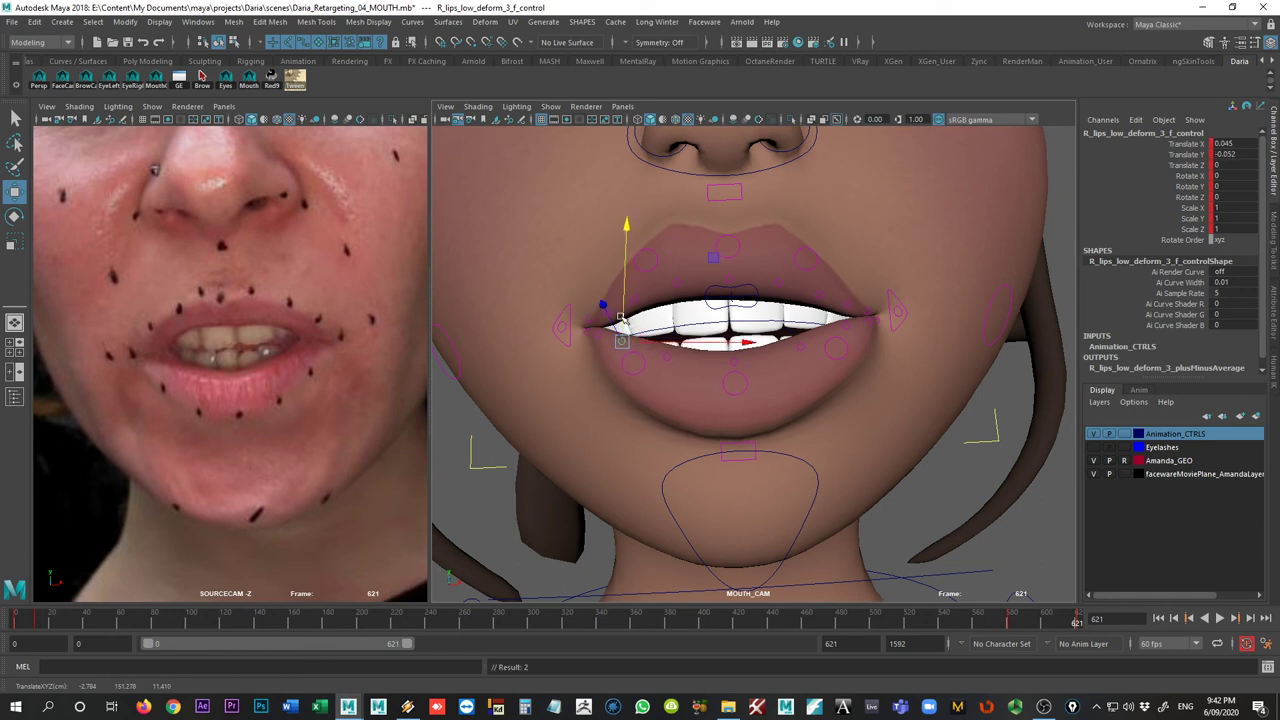
- Switch to the perspective view at the right mouth corner and adjust the depth of its outermost upper-lip deform control
left_click(36, 82)
left_click_drag(958, 446, 748, 456, "alt")
left_click(642, 483)
left_click_drag(665, 449, 680, 443)
- Push right lower-lip deform control 2 back to about Z -0.04 and control 1 to about Z -0.05
left_click(696, 555)
left_click_drag(714, 523, 704, 531)
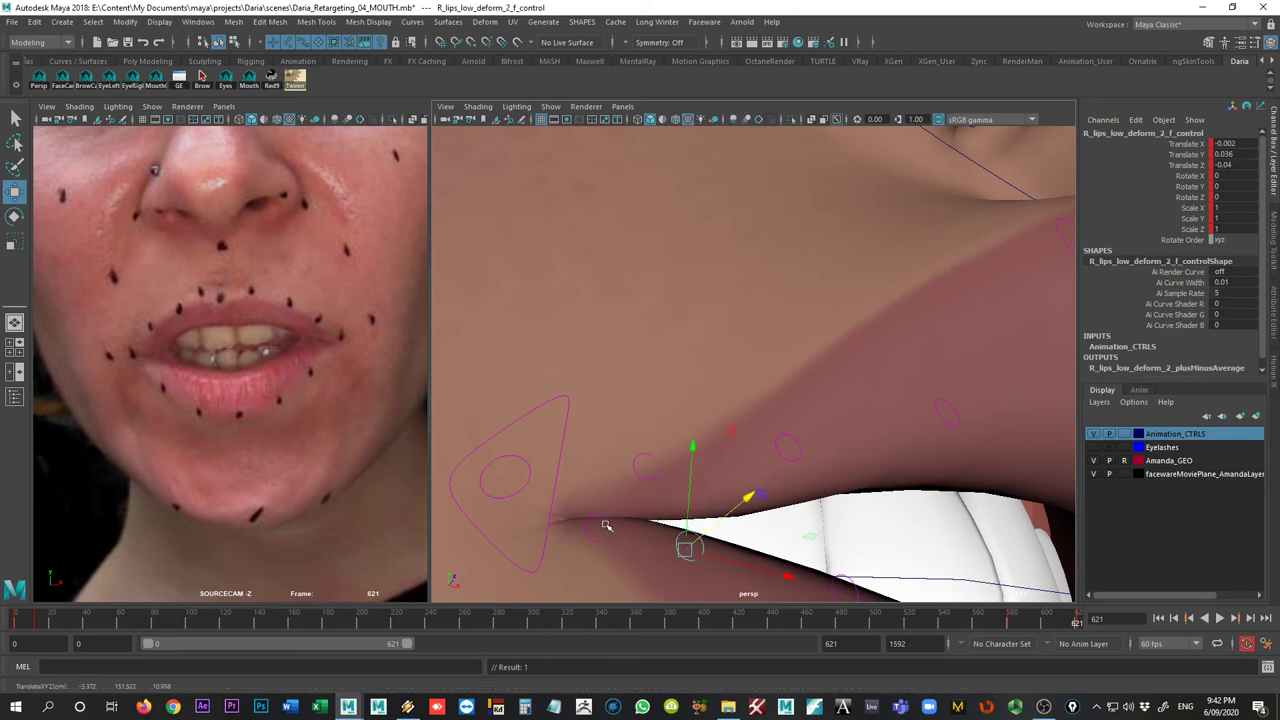
left_click(605, 522)
left_click_drag(613, 514, 602, 527)
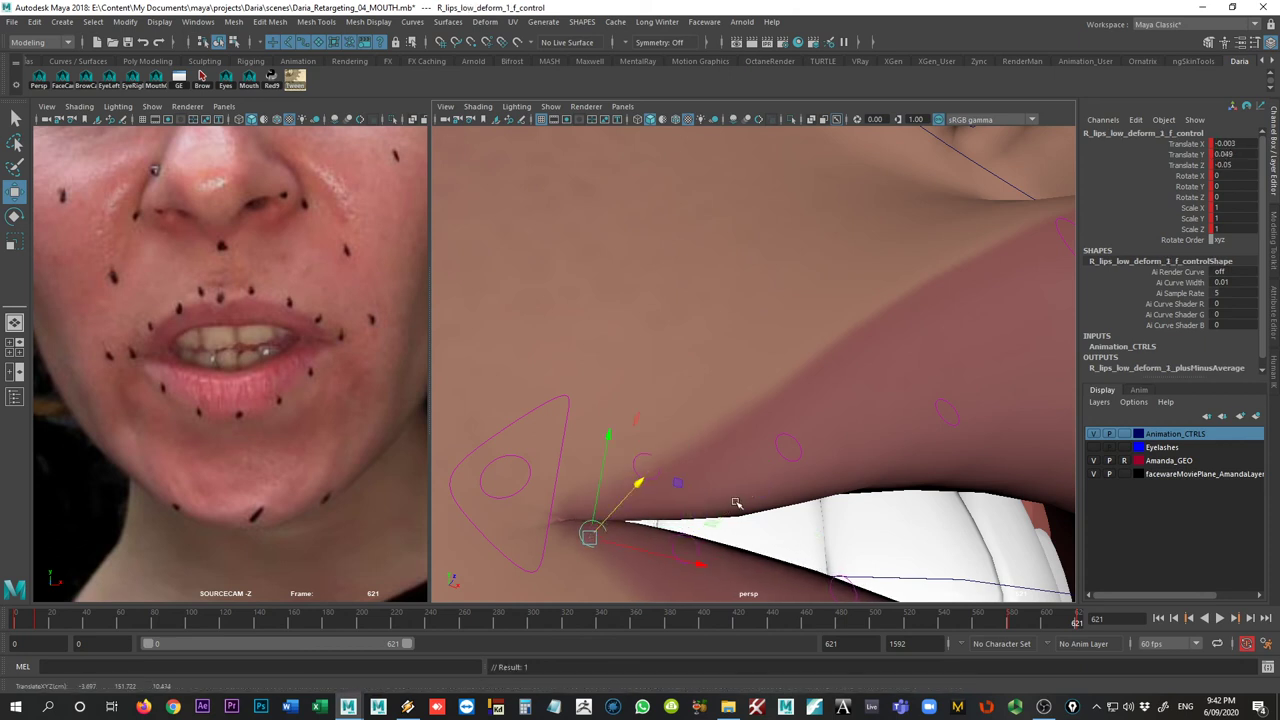
- Inspect the lip shape from the front in the perspective view and return to the mouth camera
right_click_drag(750, 500, 654, 489, "alt")
left_click_drag(810, 480, 730, 540, "alt")
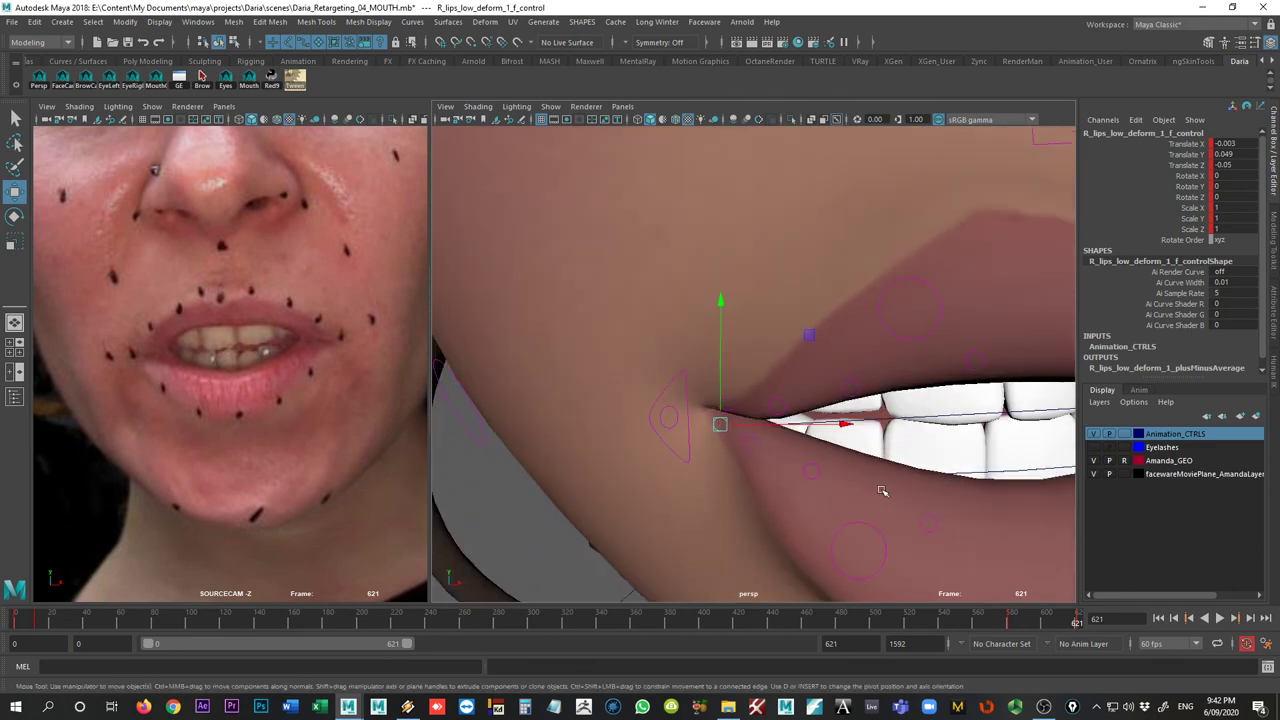
right_click_drag(882, 491, 656, 447, "alt")
left_click_drag(656, 447, 629, 440, "alt")
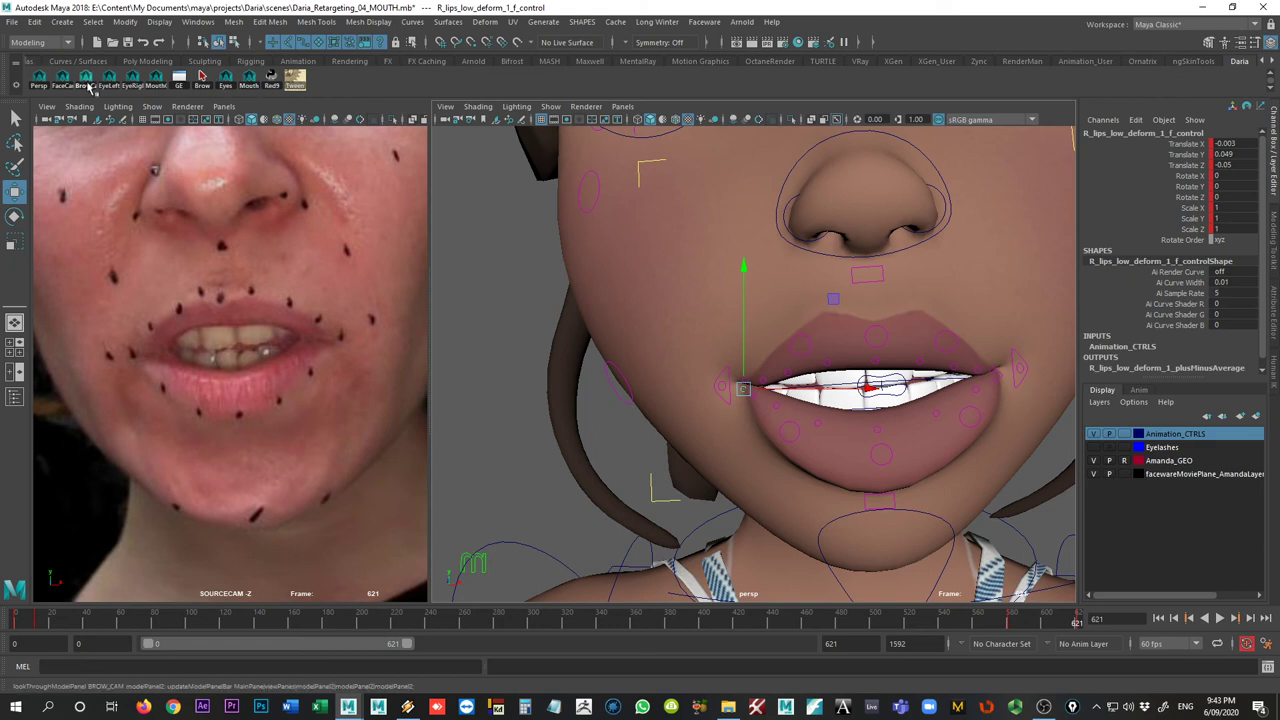
left_click(158, 82)
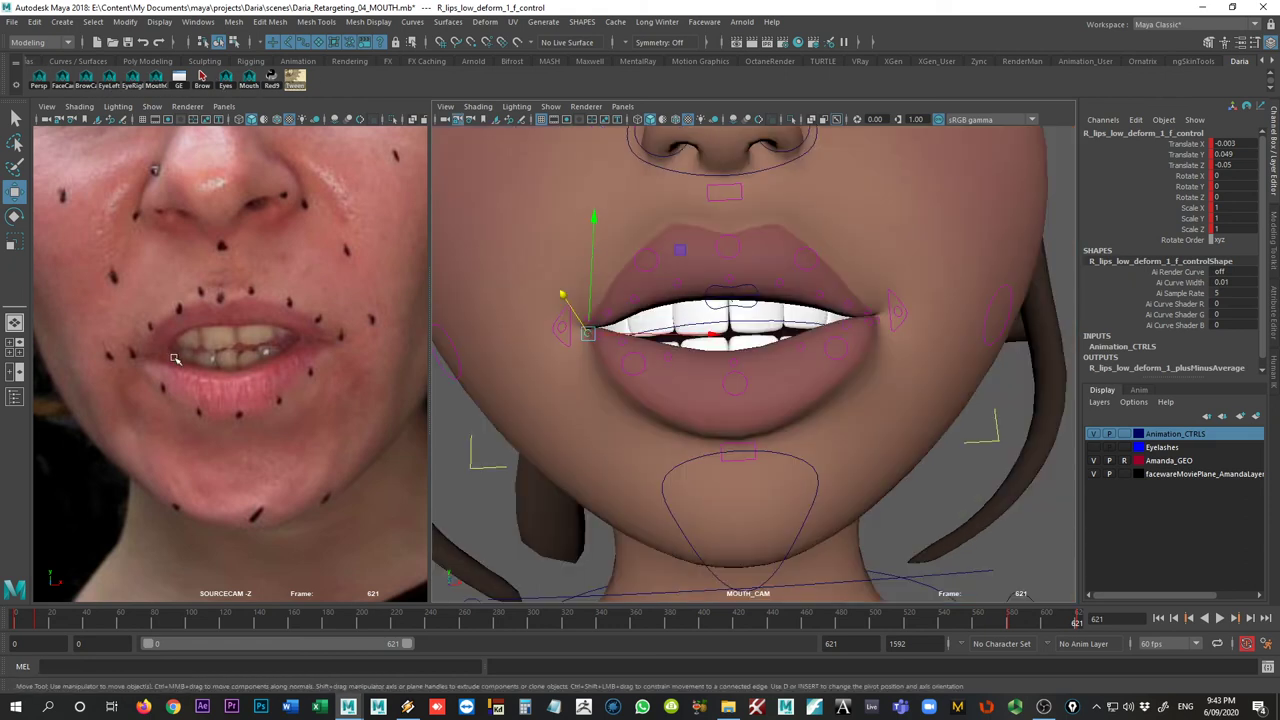
- Adjust right lower-lip deform control 4 and move control 3 to about X 0.072, Y -0.15
left_click(665, 358)
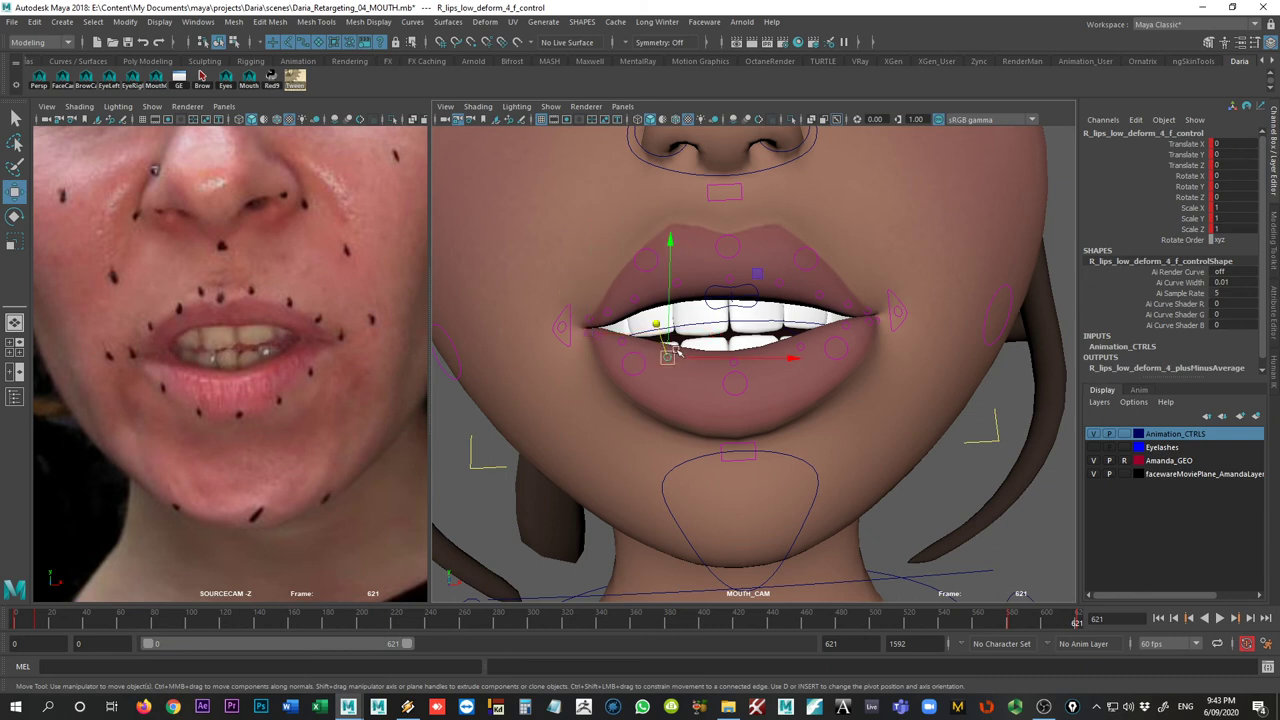
left_click_drag(697, 357, 664, 338)
left_click(624, 342)
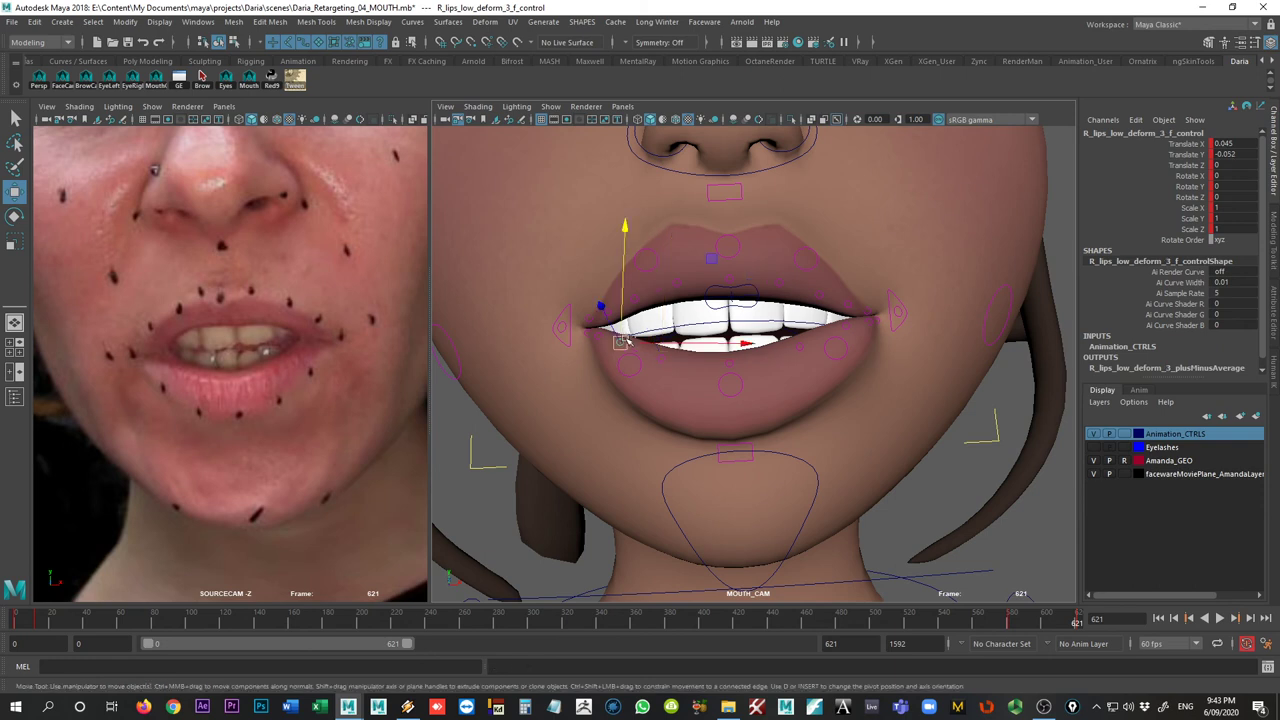
mouse_move(622, 322)
left_mouse_down()
mouse_move(655, 346)
mouse_move(623, 316)
left_mouse_up()
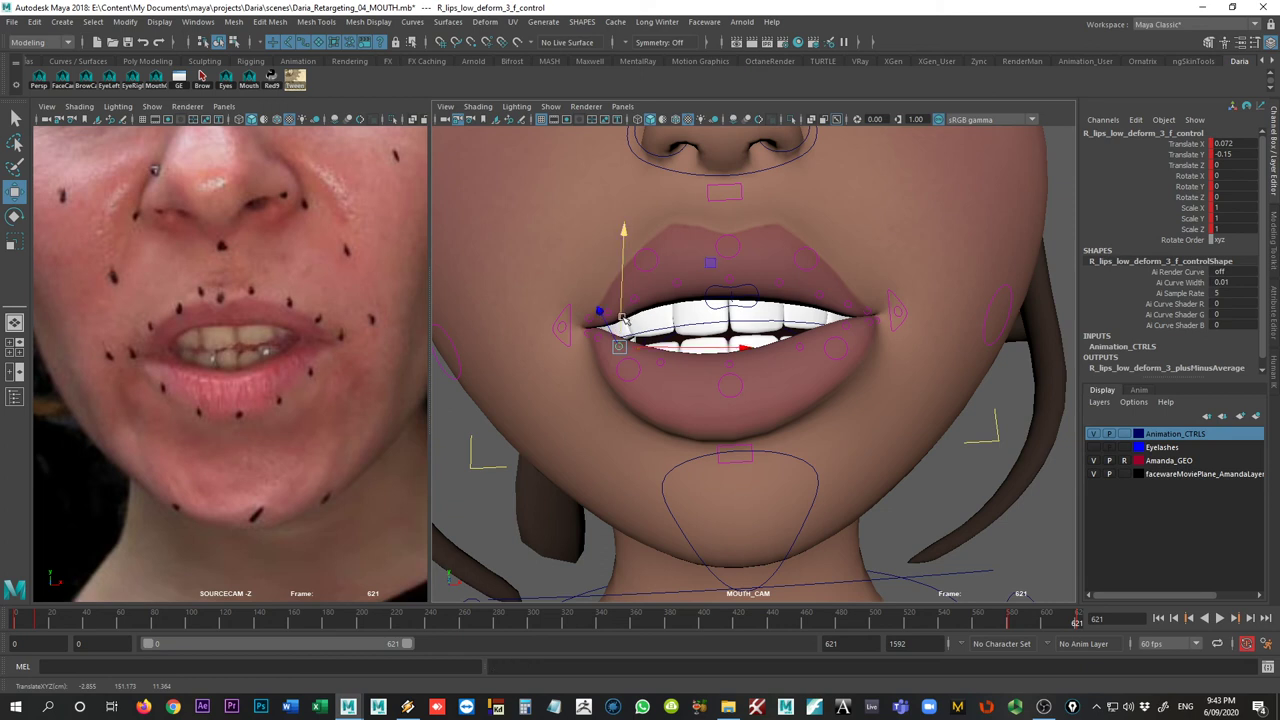
- Move the right lower-lip sneer control to about X 0.141, Y -0.07, Z -0.021 and adjust the central lower-lip deform control's depth to about Z -0.475
left_click(628, 368)
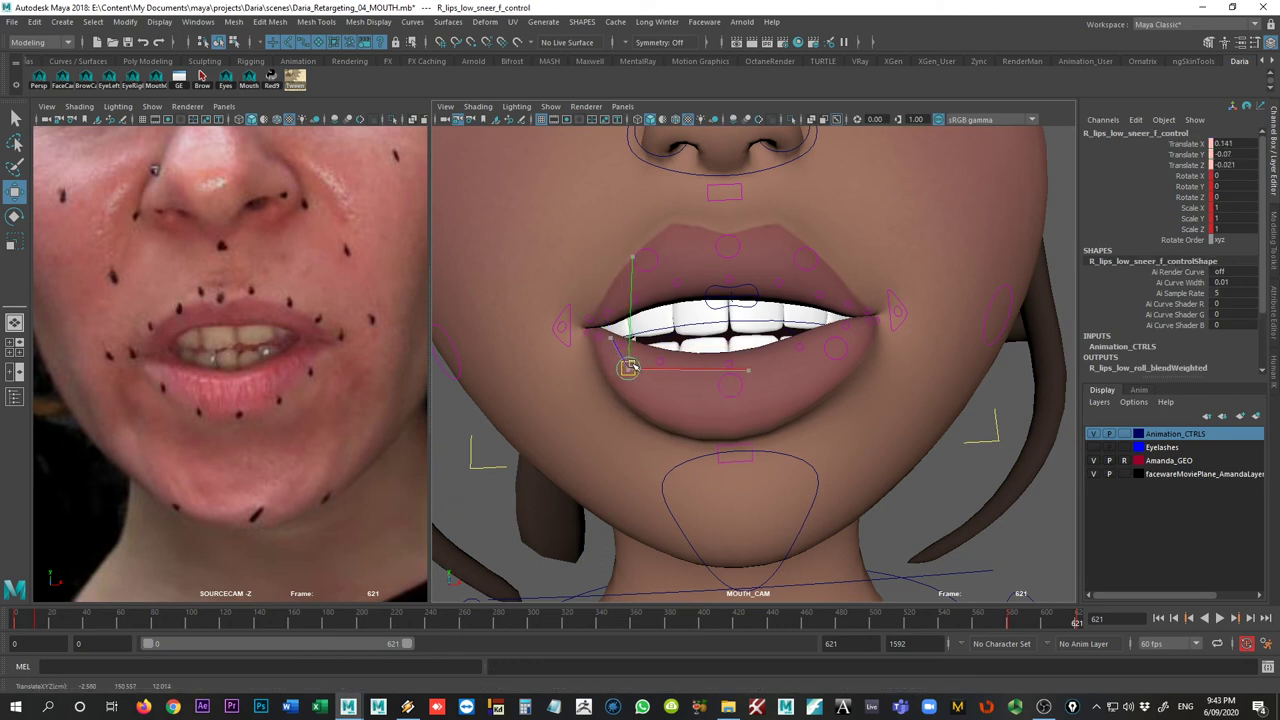
left_click(731, 387)
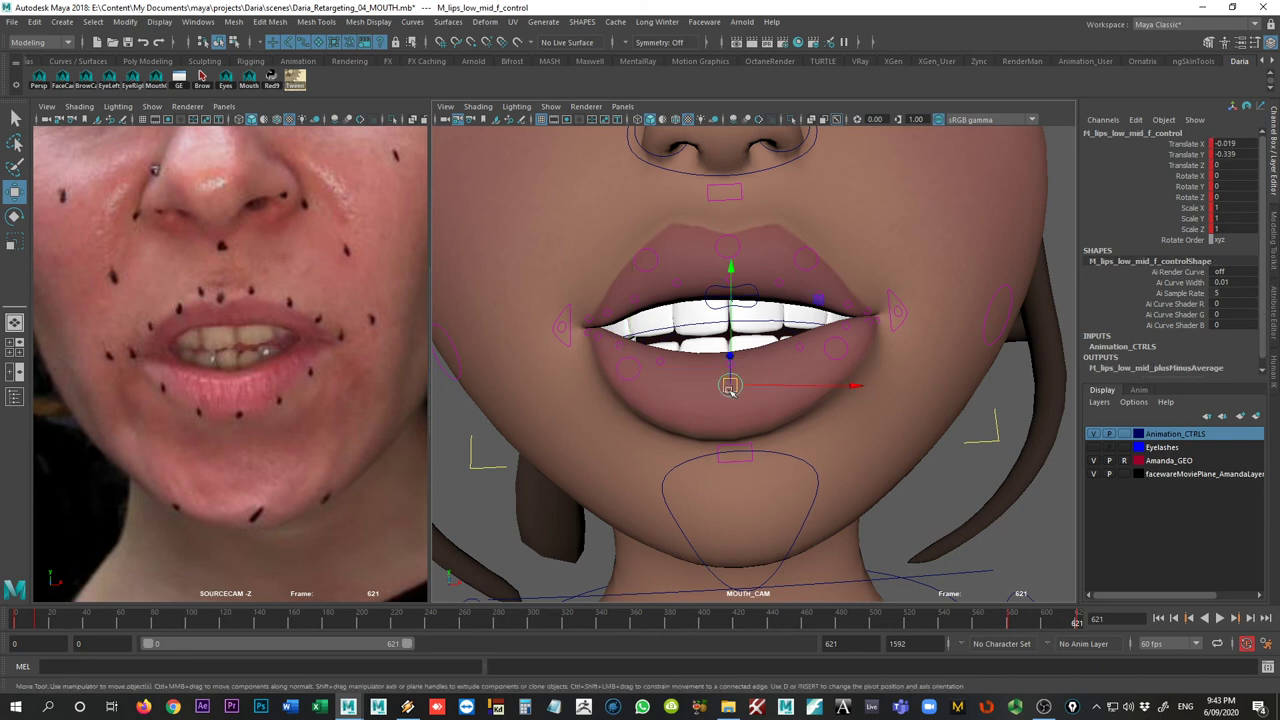
left_click(731, 363)
left_click_drag(726, 357, 731, 358)
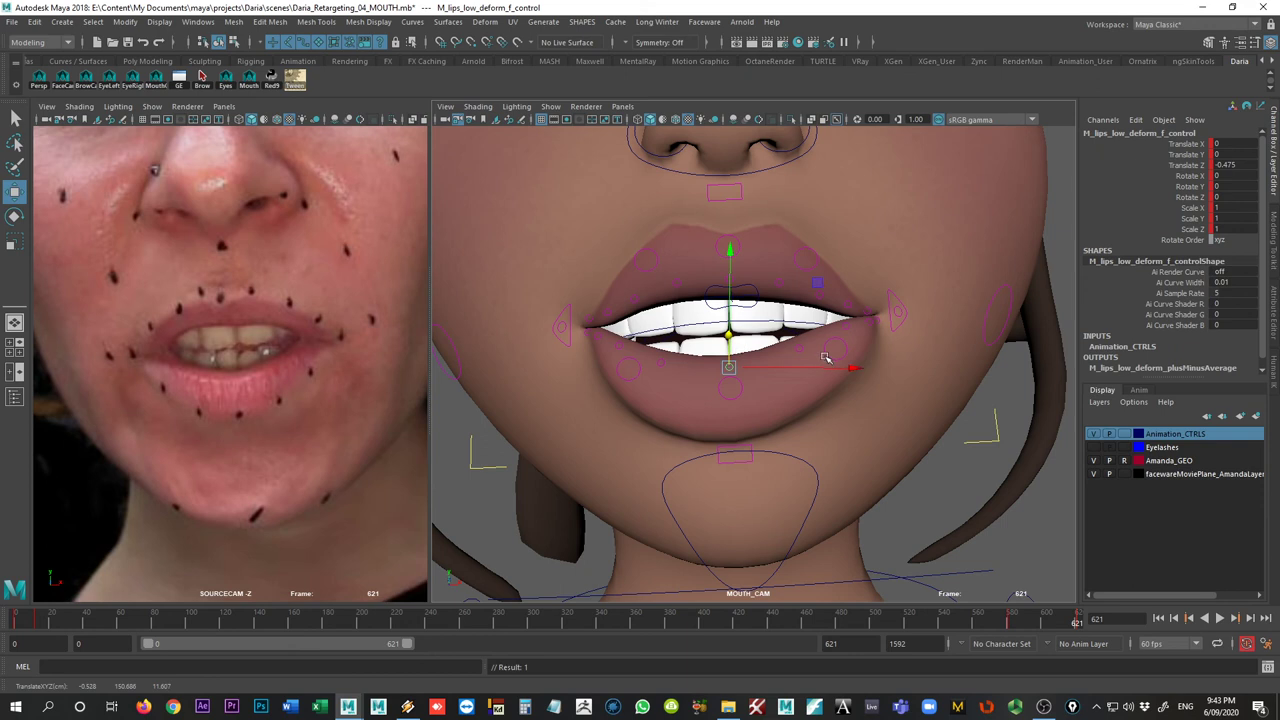
- Move left lower-lip deform control 4 to about X 0.29, Y -0.067 and control 3 to about X 0.055, Y 0.021, Z -0.016
left_click(802, 348)
mouse_move(817, 349)
left_mouse_down()
mouse_move(829, 354)
mouse_move(811, 347)
left_mouse_up()
left_click(846, 330)
key("q")
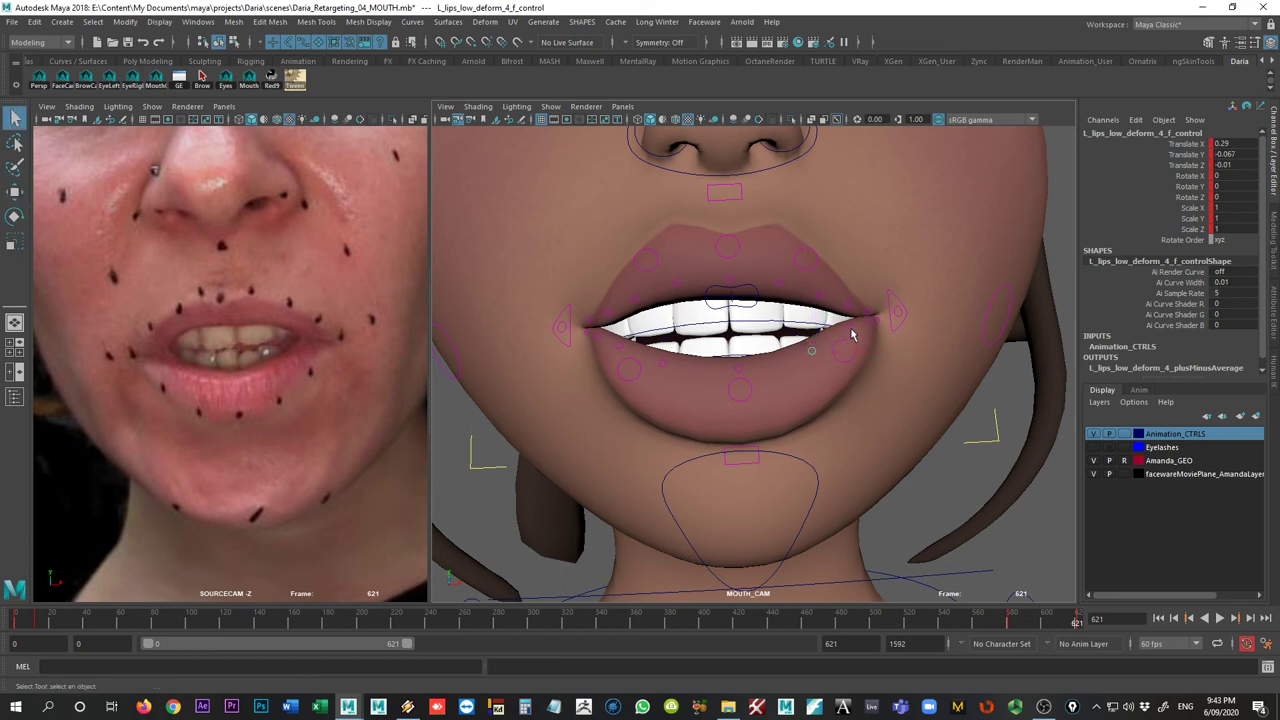
key("w")
left_click_drag(847, 330, 851, 333)
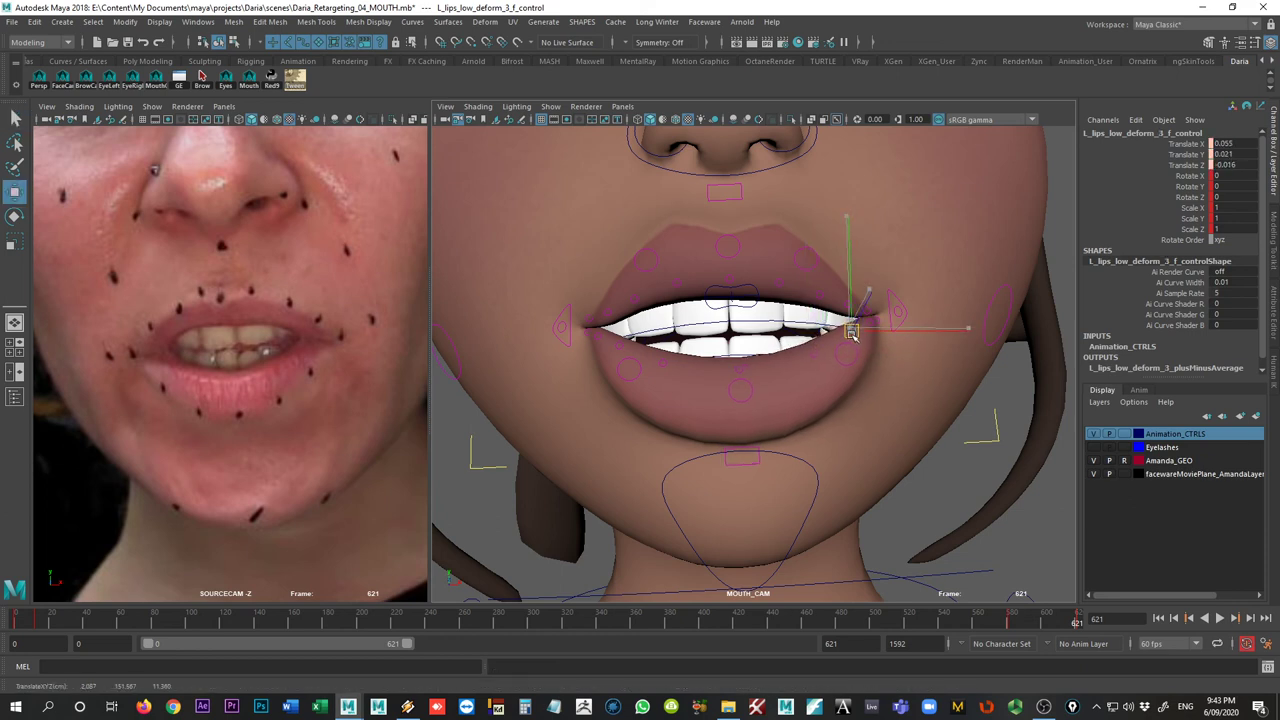
key("shift+w")
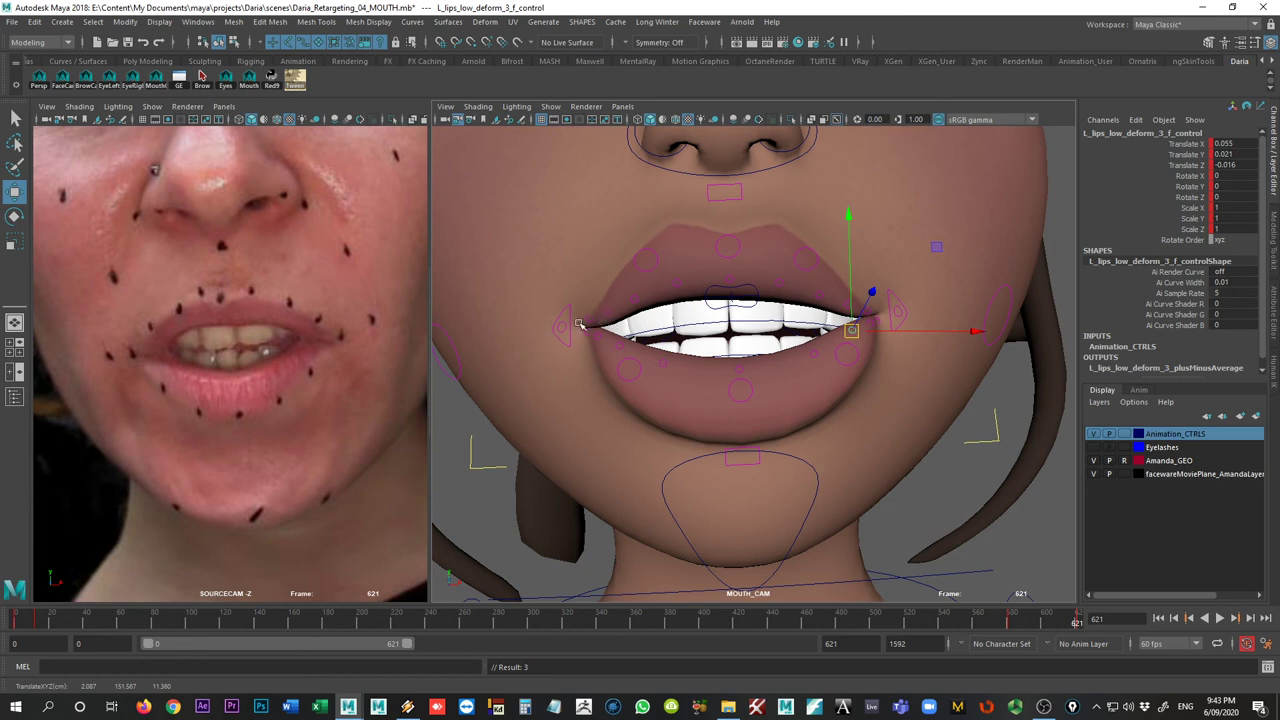
- Move right upper-lip deform control 2 to about X 0.067, Y -0.05 and control 1 to about X 0.005, Y -0.093, Z 0.057
left_click(609, 313)
left_click_drag(606, 300, 603, 302)
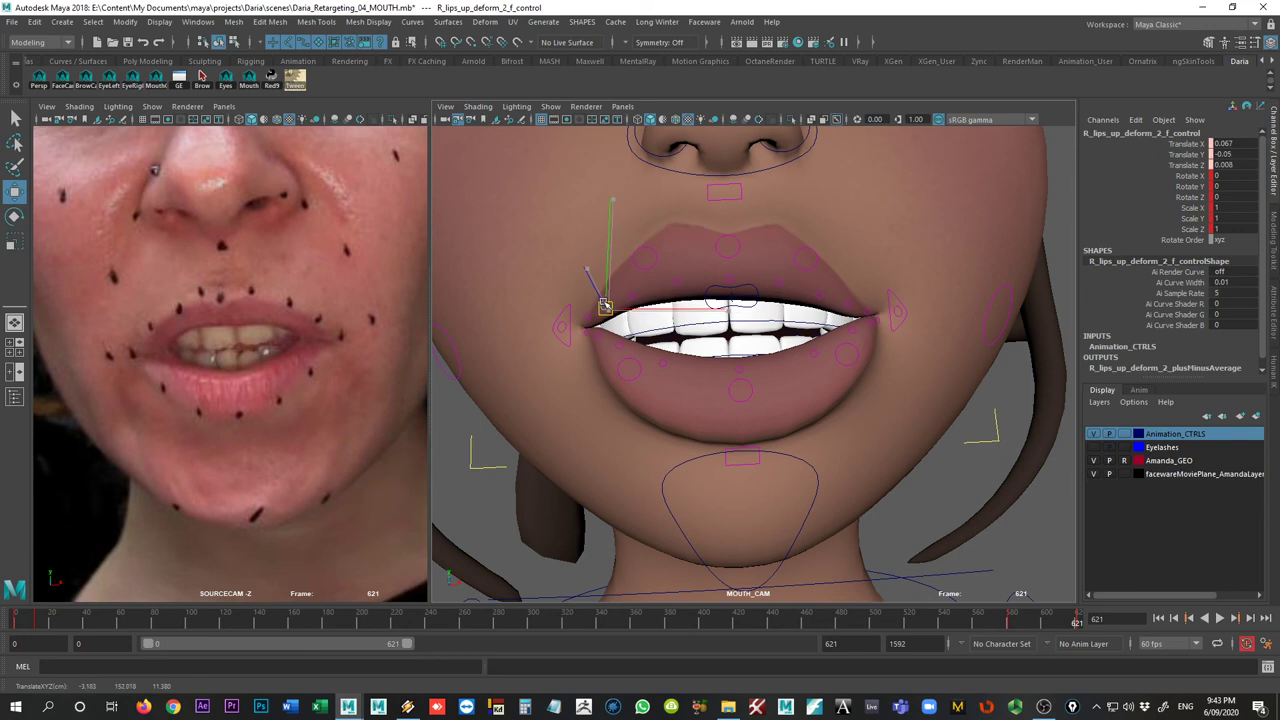
left_click(590, 318)
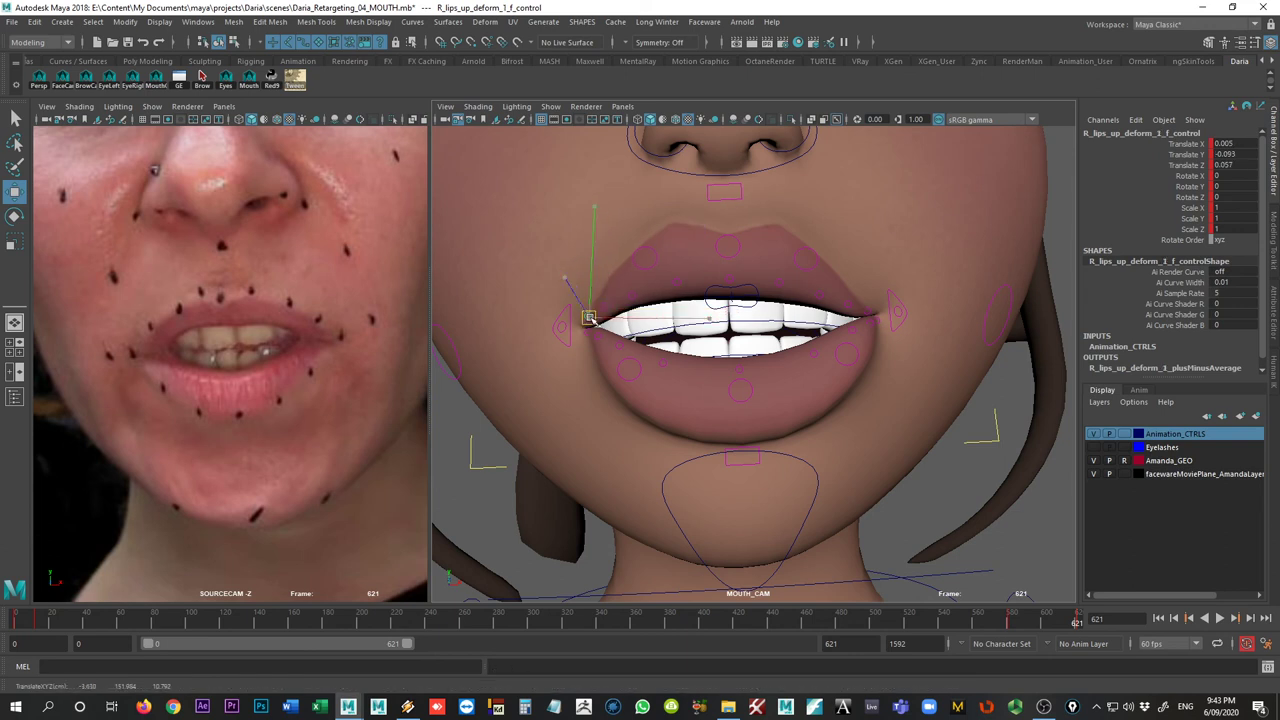
- Move left upper-lip deform control 2 to about X 0.029, Y -0.058 and control 1 to about X 0.048, Y -0.148, and touch up the middle upper lip
left_click(846, 306)
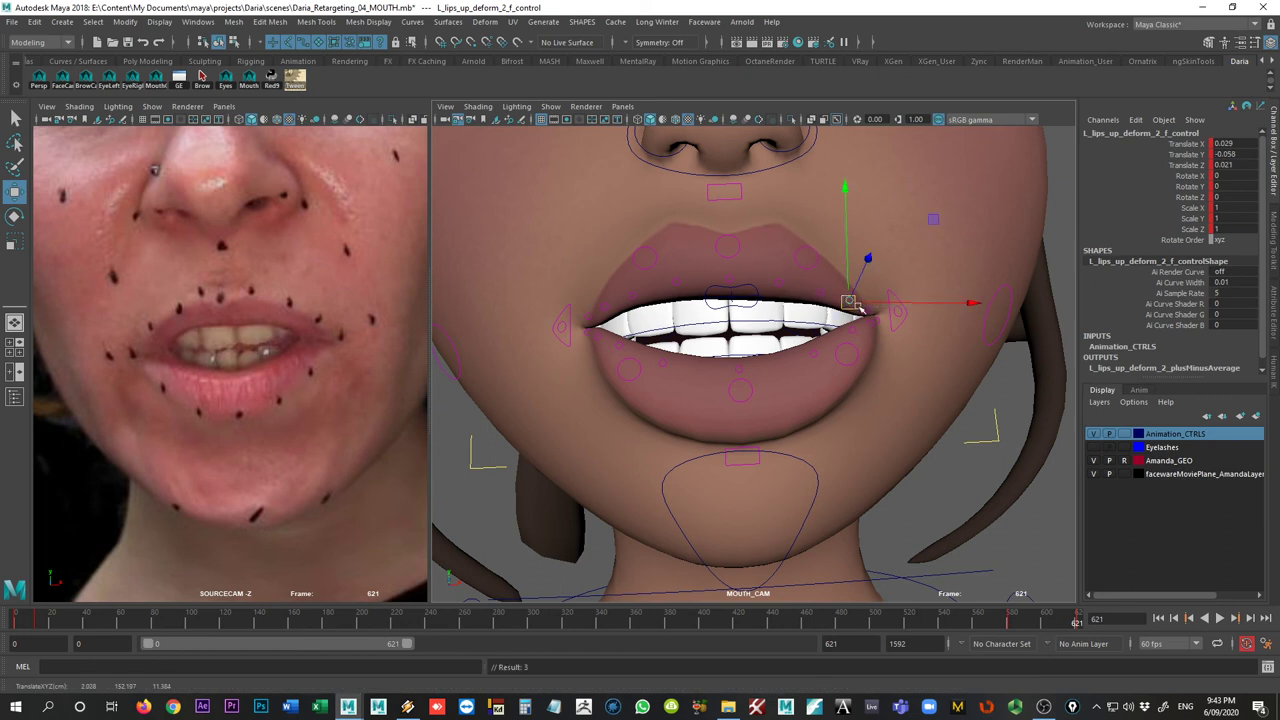
left_click(867, 308)
left_click_drag(867, 306, 912, 313)
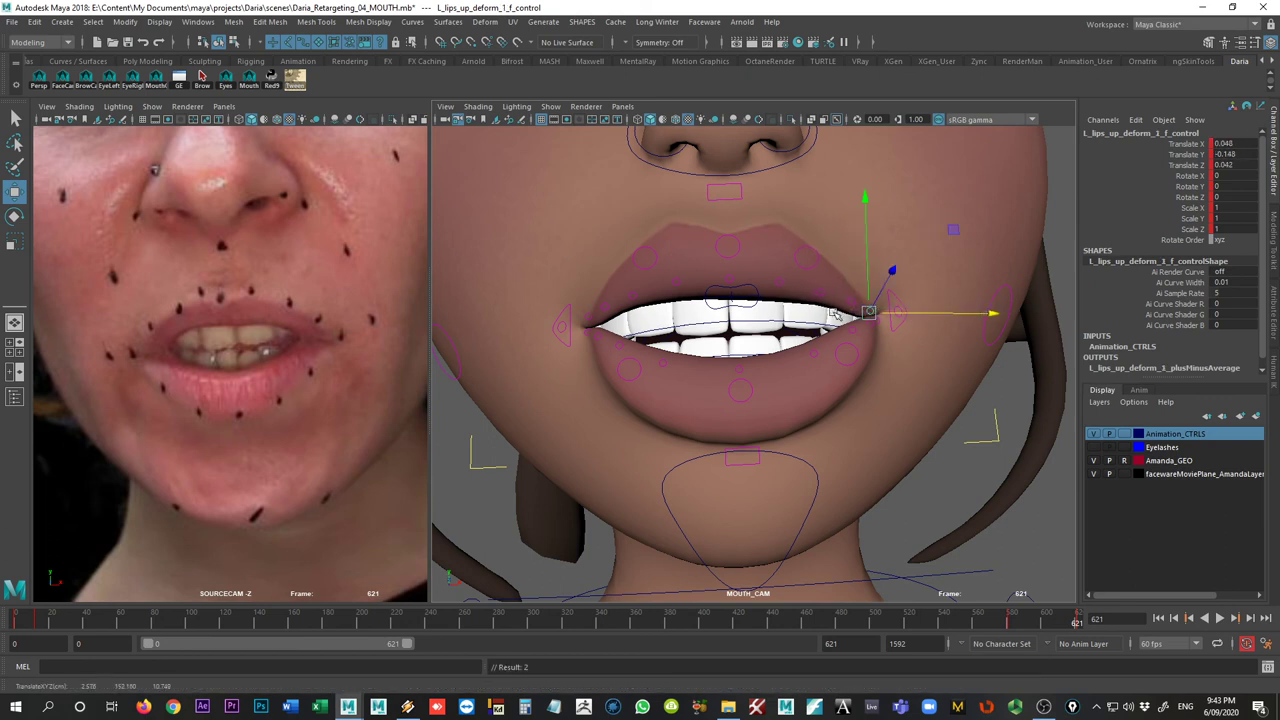
left_click(681, 297)
left_click_drag(678, 258, 730, 204)
left_click(737, 275)
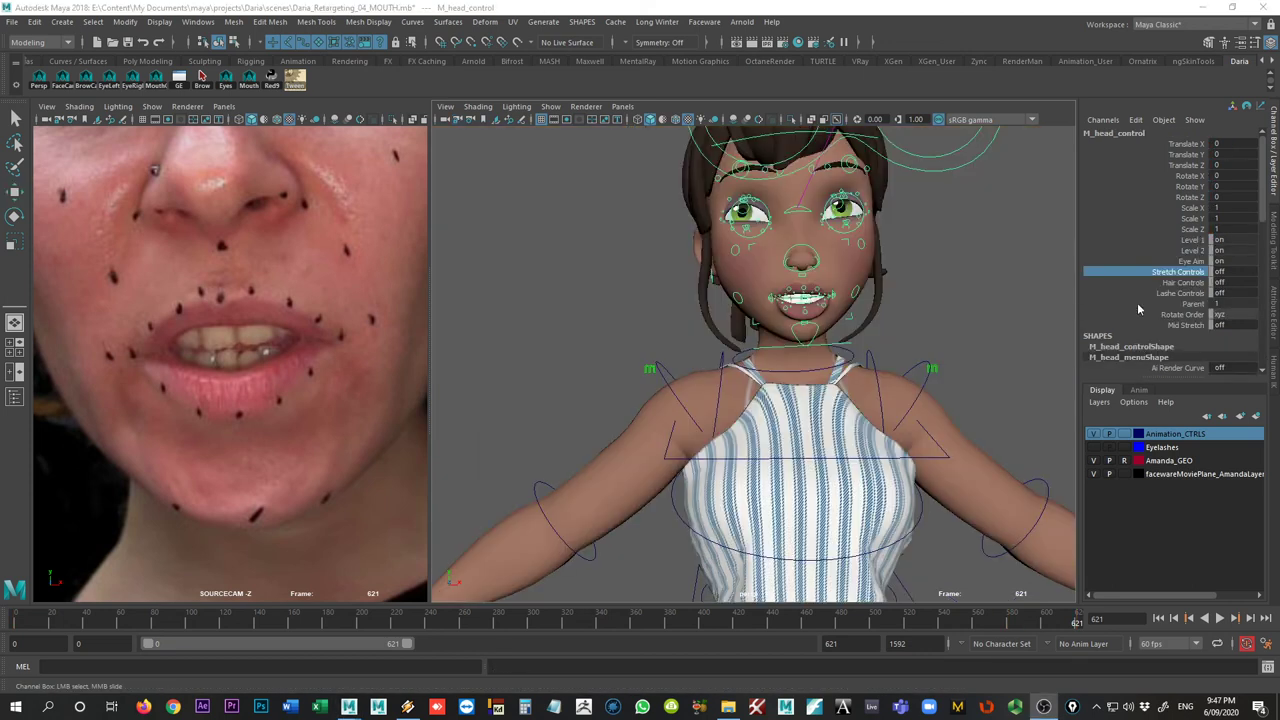
- Show the character's full body in the perspective view and select the main control at the feet to examine its attributes
middle_click_drag(734, 318, 662, 245, "alt")
middle_click_drag(820, 488, 806, 426, "alt")
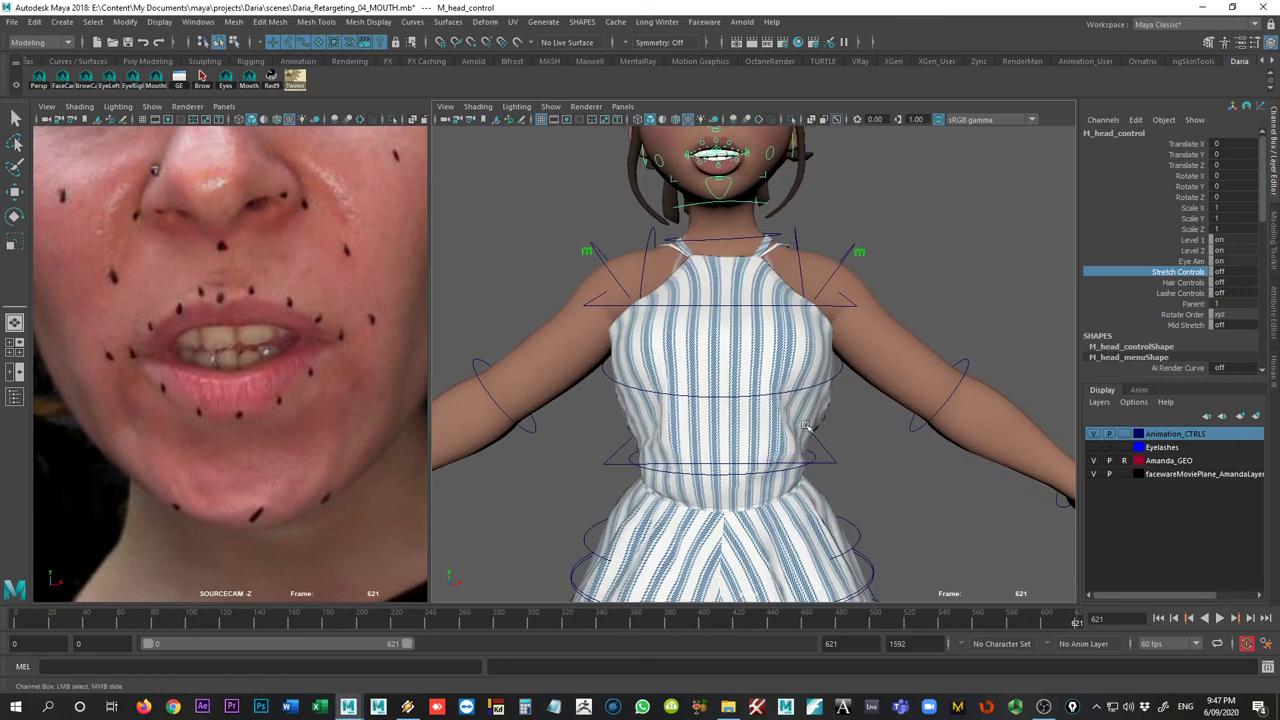
right_click_drag(806, 426, 705, 420, "alt")
middle_click_drag(748, 500, 751, 392, "alt")
left_click_drag(751, 392, 668, 422, "alt")
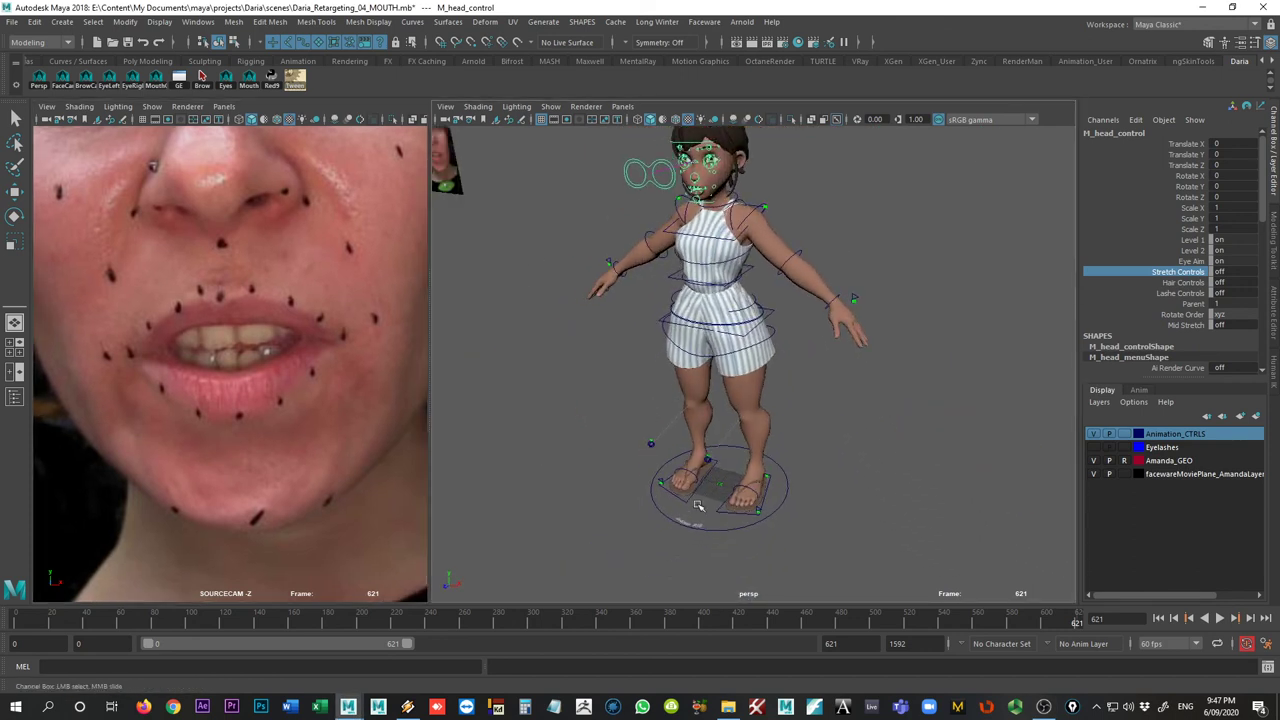
left_click(697, 528)
key("w")
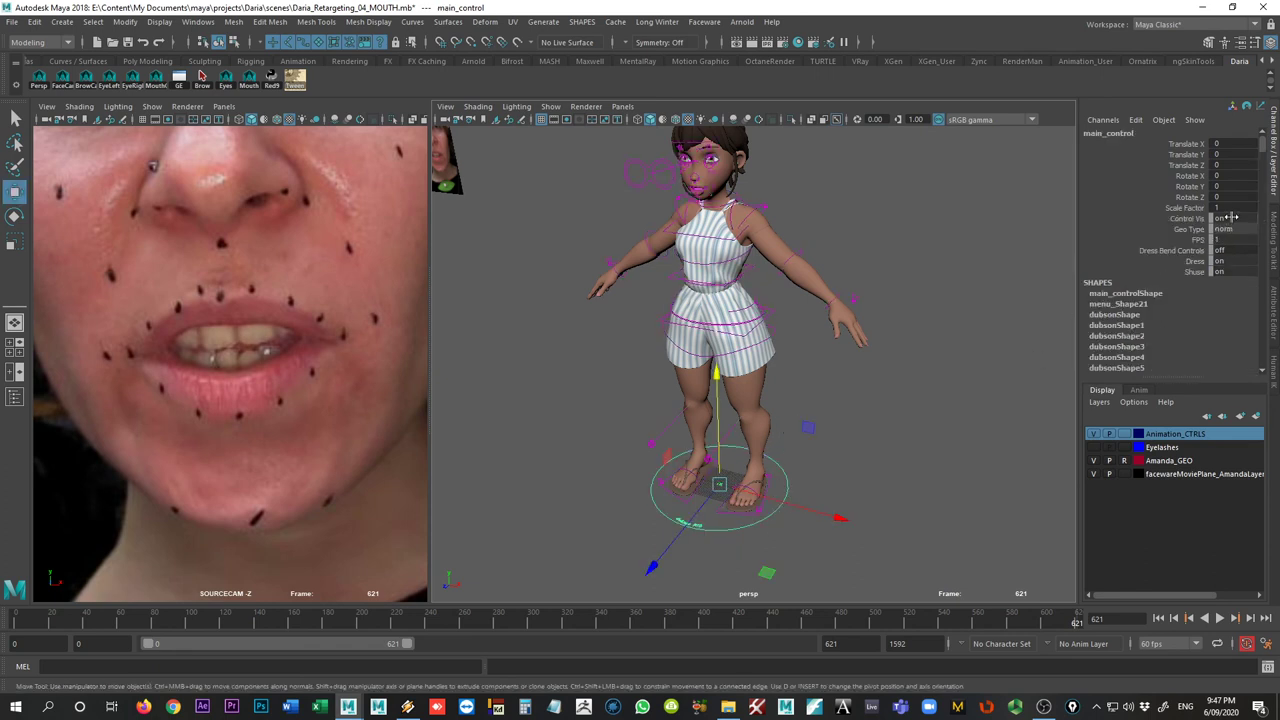
- Inspect the face up close and examine the left and right emotion controls and the mouth base control
left_click_drag(1013, 217, 914, 330, "alt")
scroll(811, 381, "up", 5)
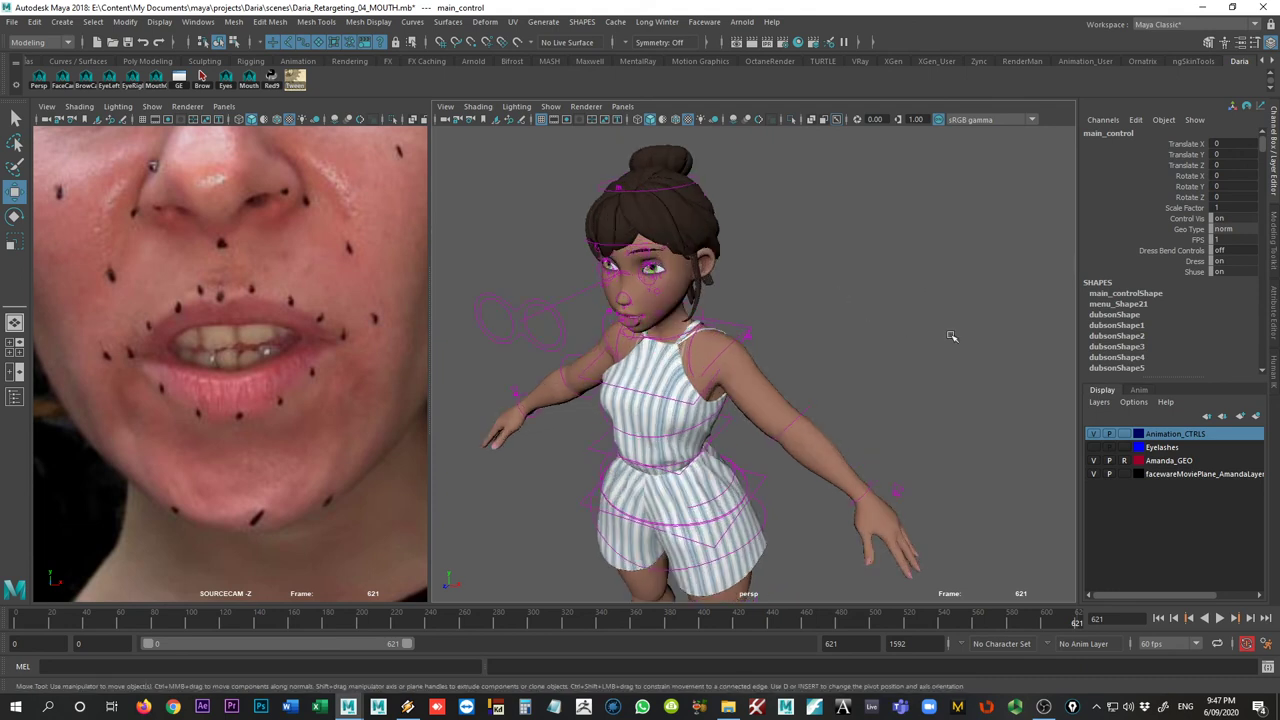
right_click_drag(811, 383, 969, 346, "alt")
middle_click_drag(969, 346, 950, 262, "alt")
left_click_drag(920, 594, 830, 343, "alt")
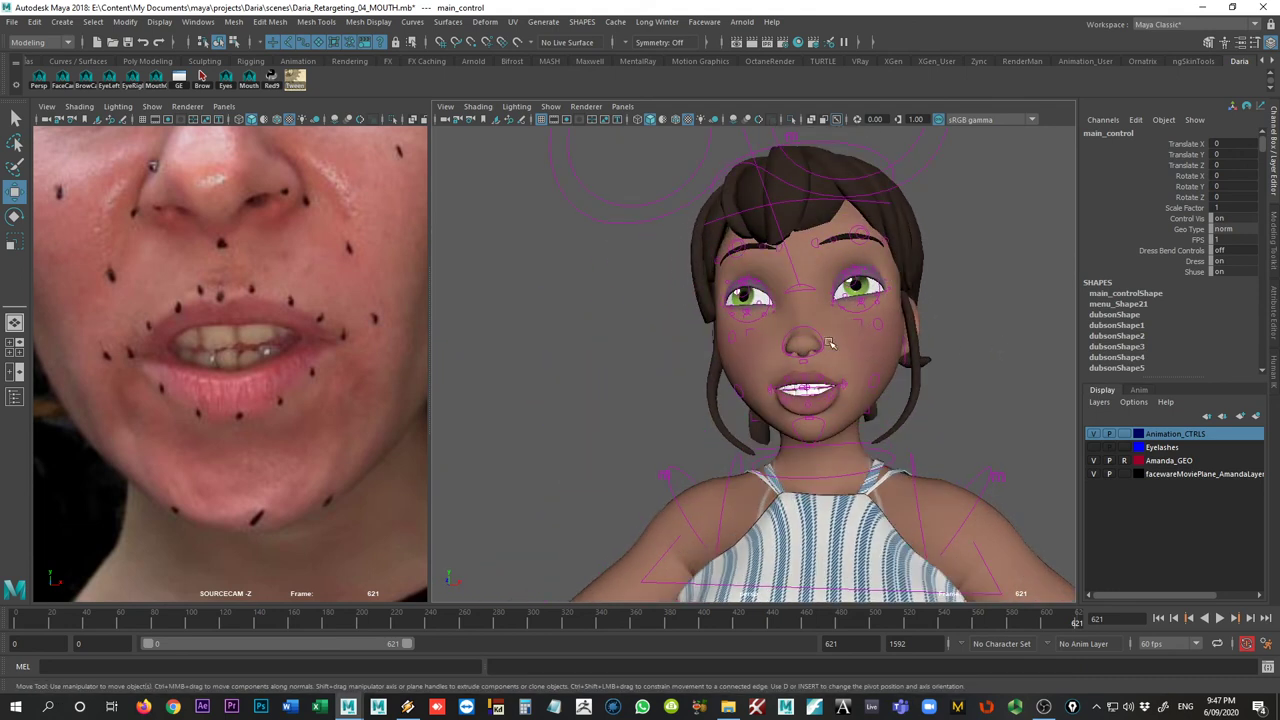
right_click_drag(765, 356, 977, 374, "alt")
left_click_drag(977, 374, 862, 363, "alt")
scroll(938, 380, "up", 8)
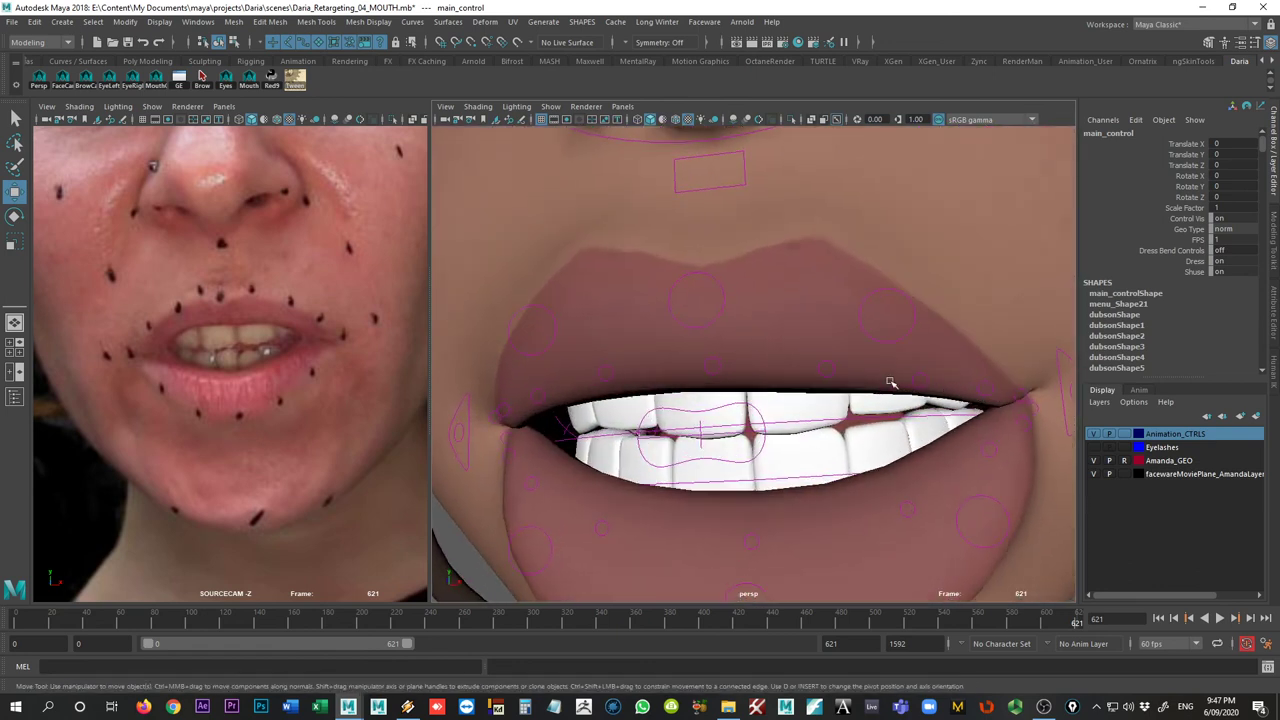
scroll(701, 368, "down", 5)
left_click(855, 377)
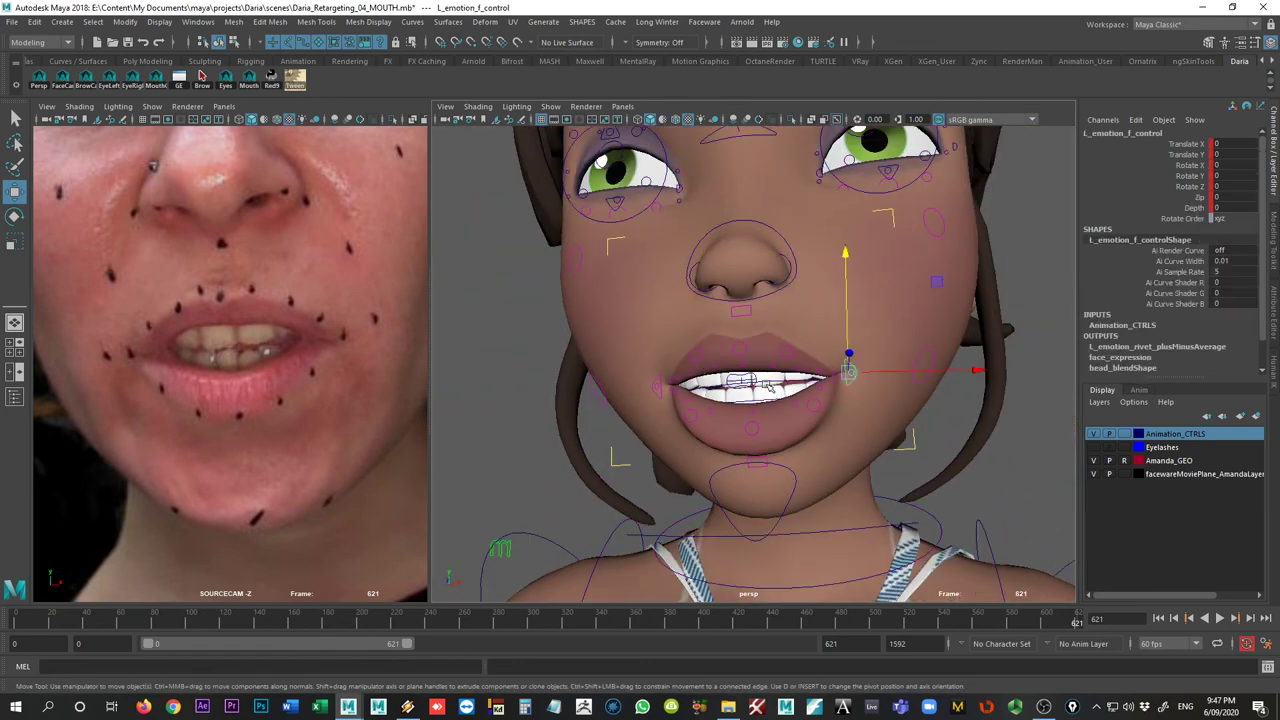
left_click(659, 379)
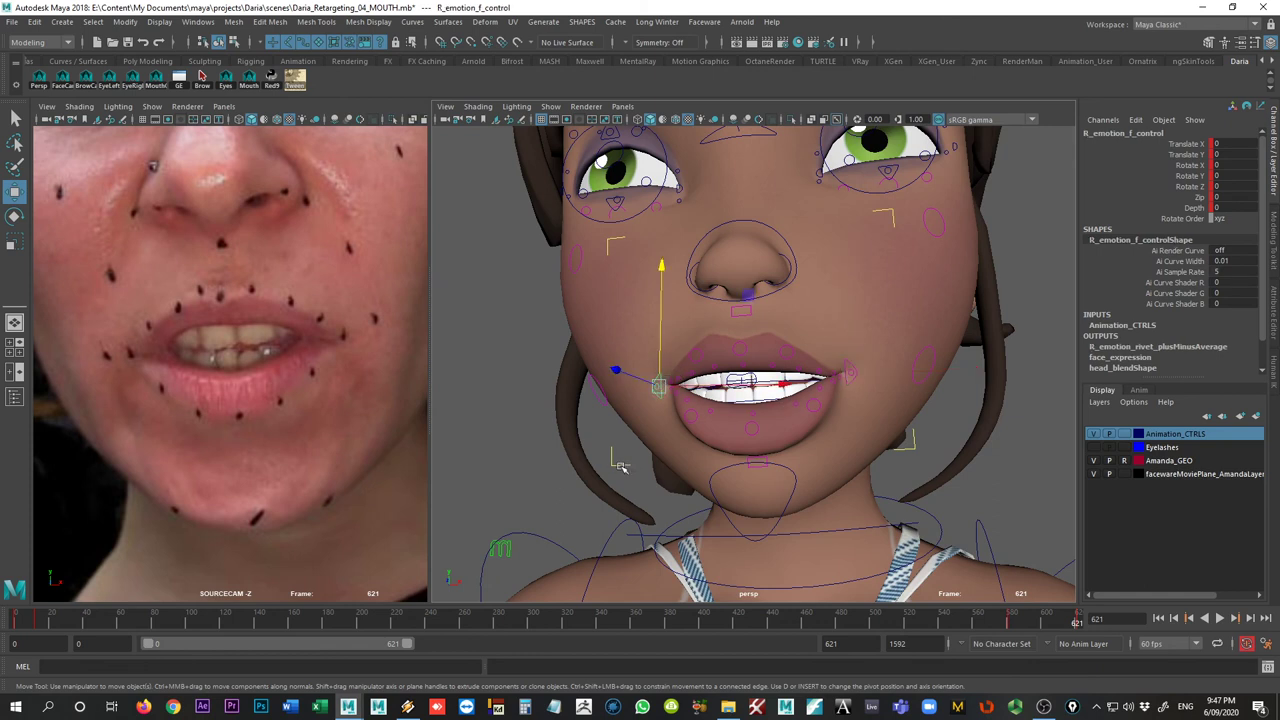
left_click_drag(619, 464, 899, 462)
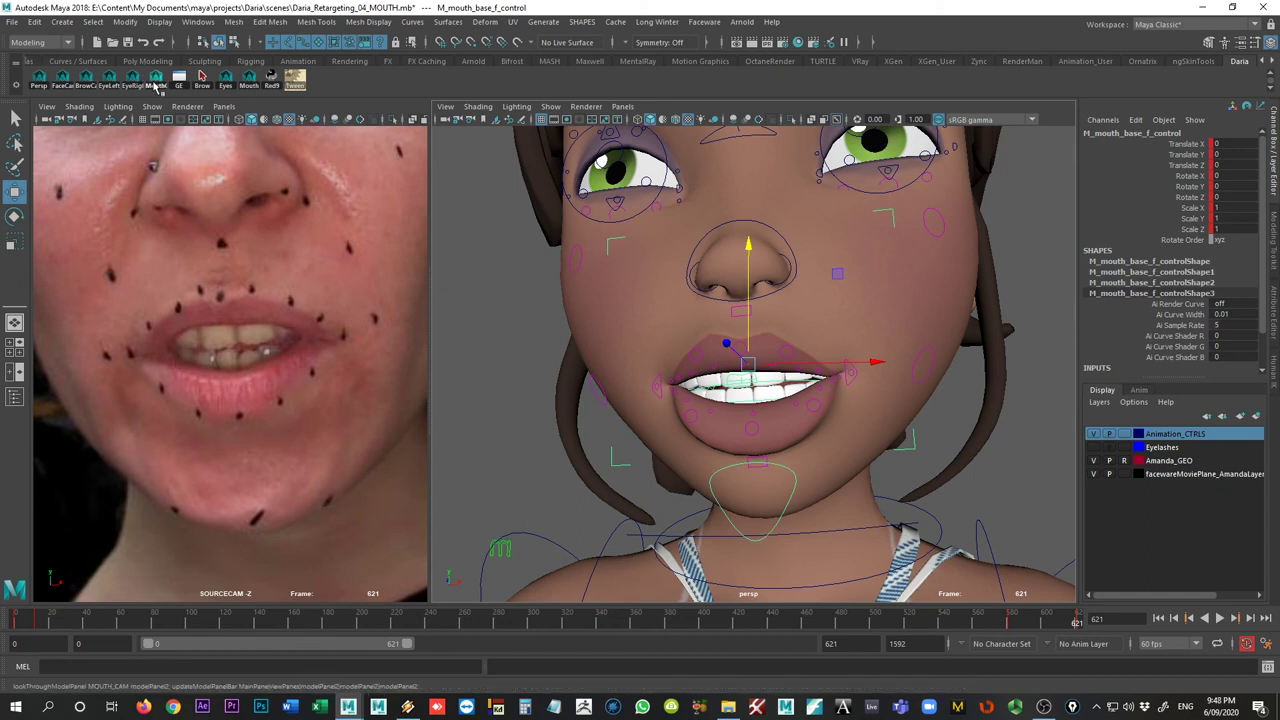
- Return to the mouth camera view and save the scene
left_click(157, 86)
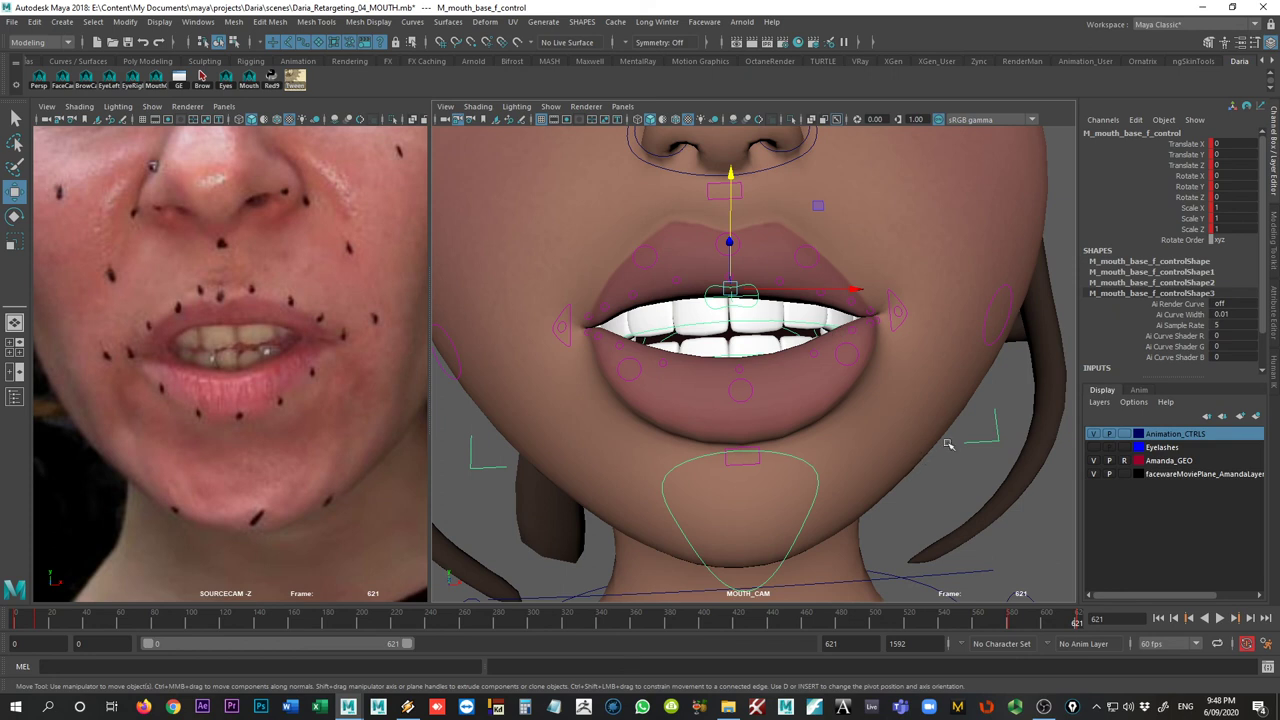
key("ctrl+s")
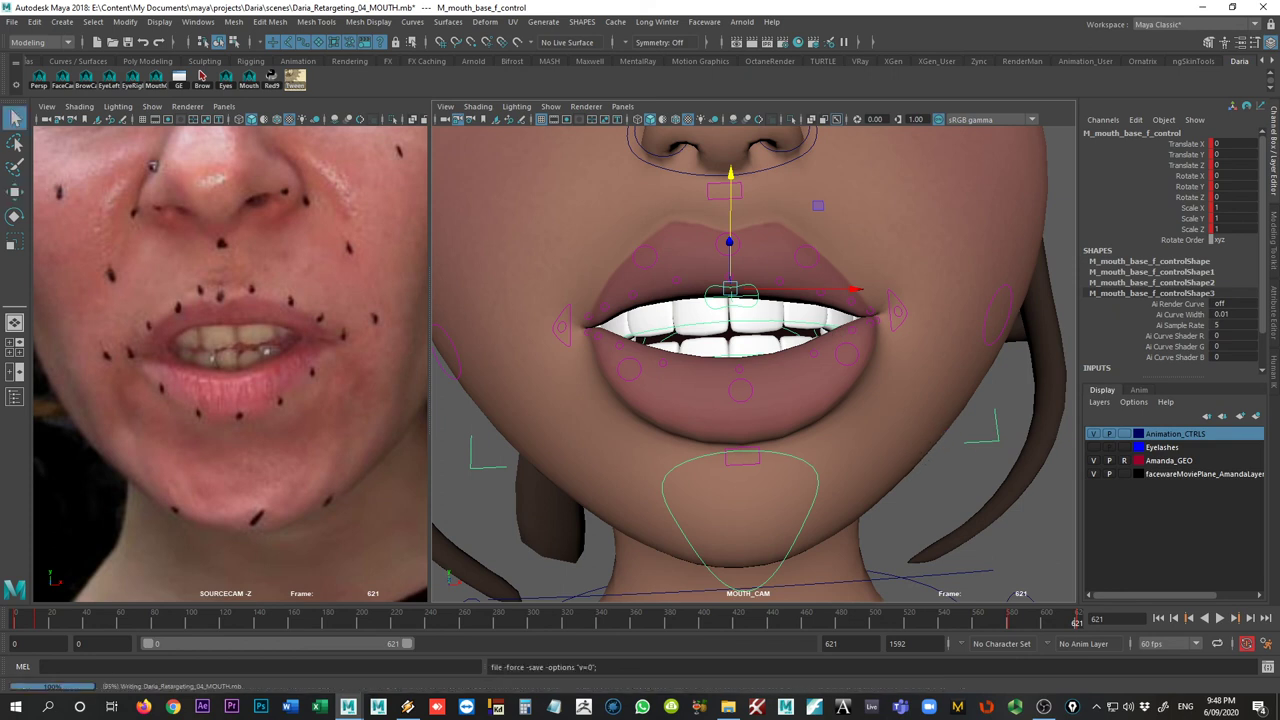
key("w")
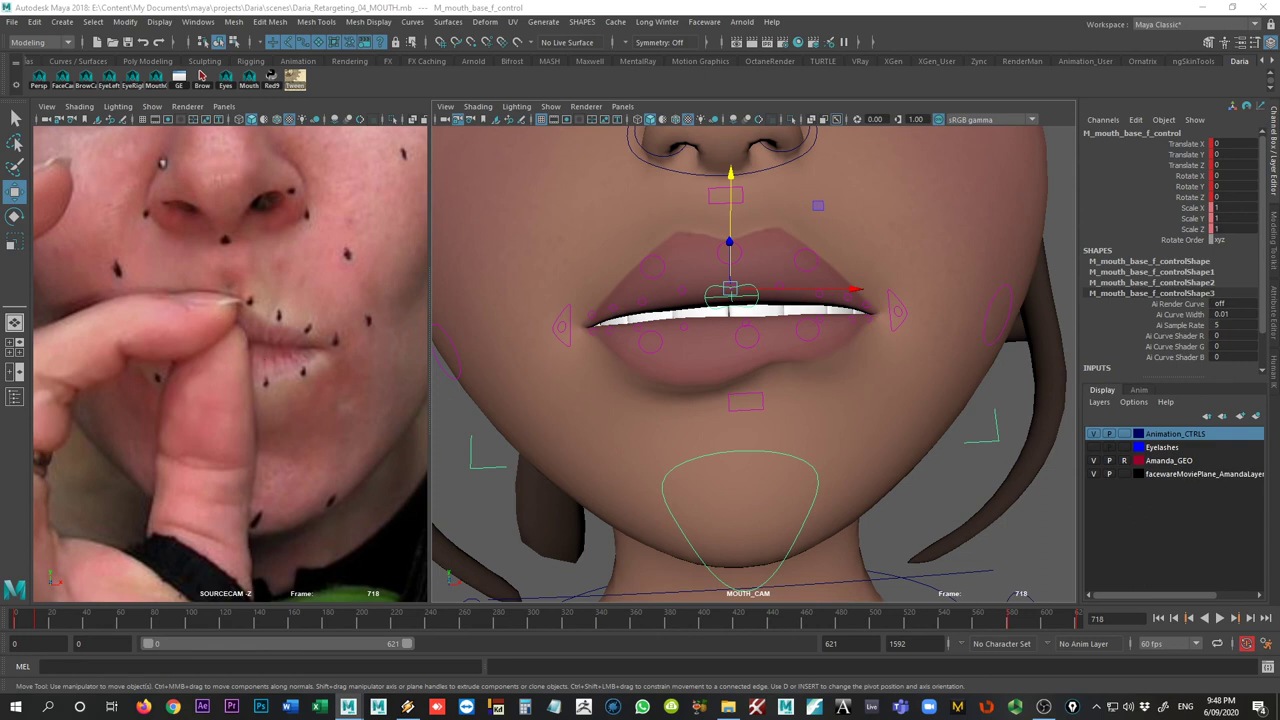
- Generate 4 more AutoPoses for the Amanda_Mouth group in Faceware Retargeter, updating the saved poses with the scene values
left_click_drag(1279, 172, 1051, 151)
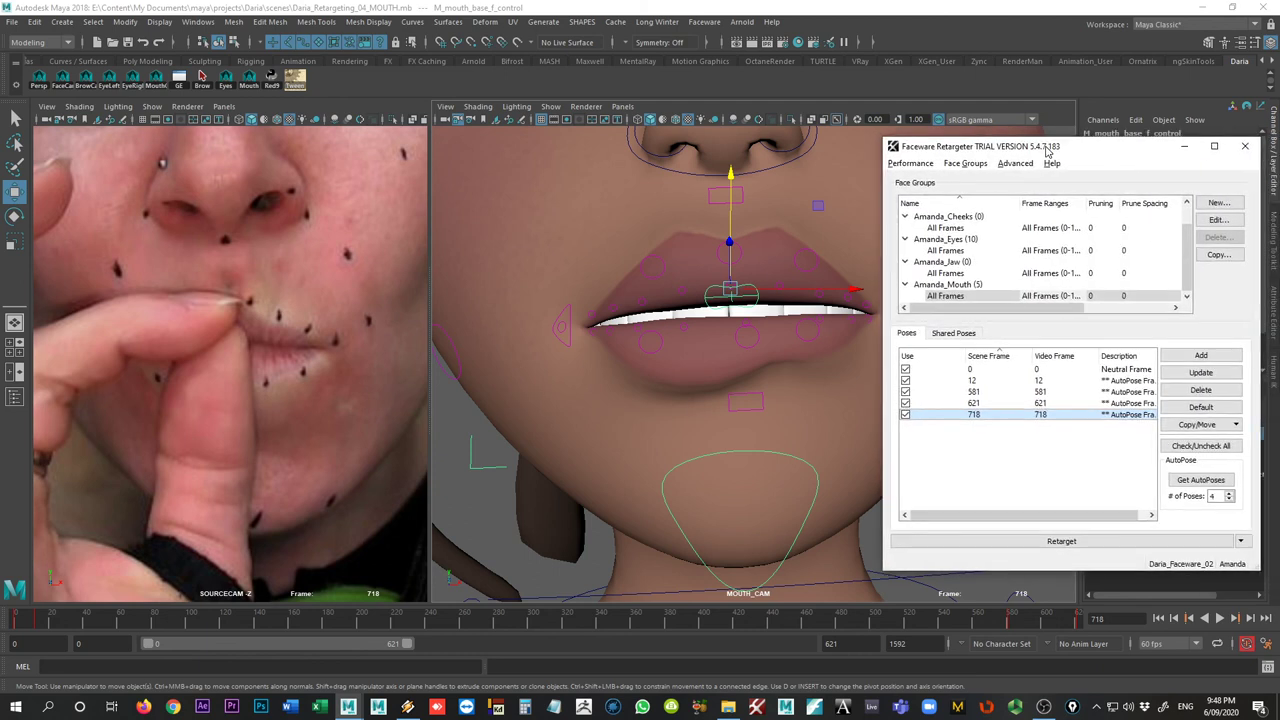
left_click(1215, 496)
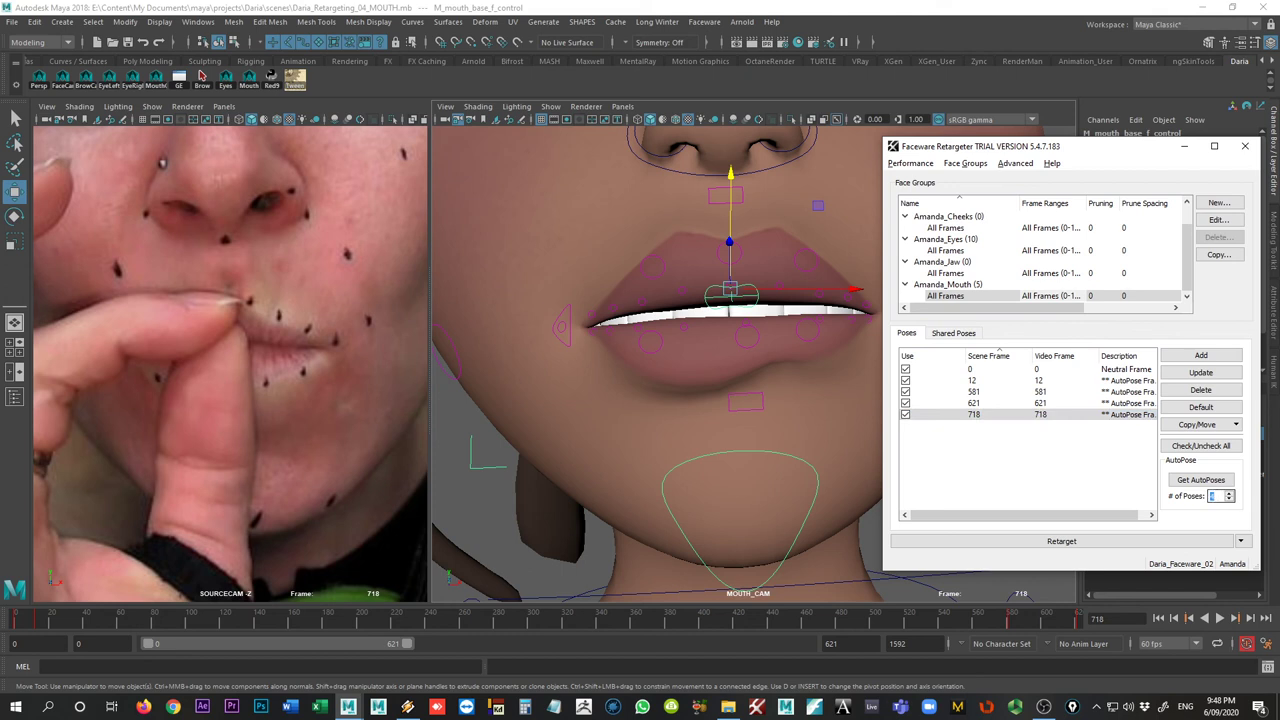
left_click(985, 418)
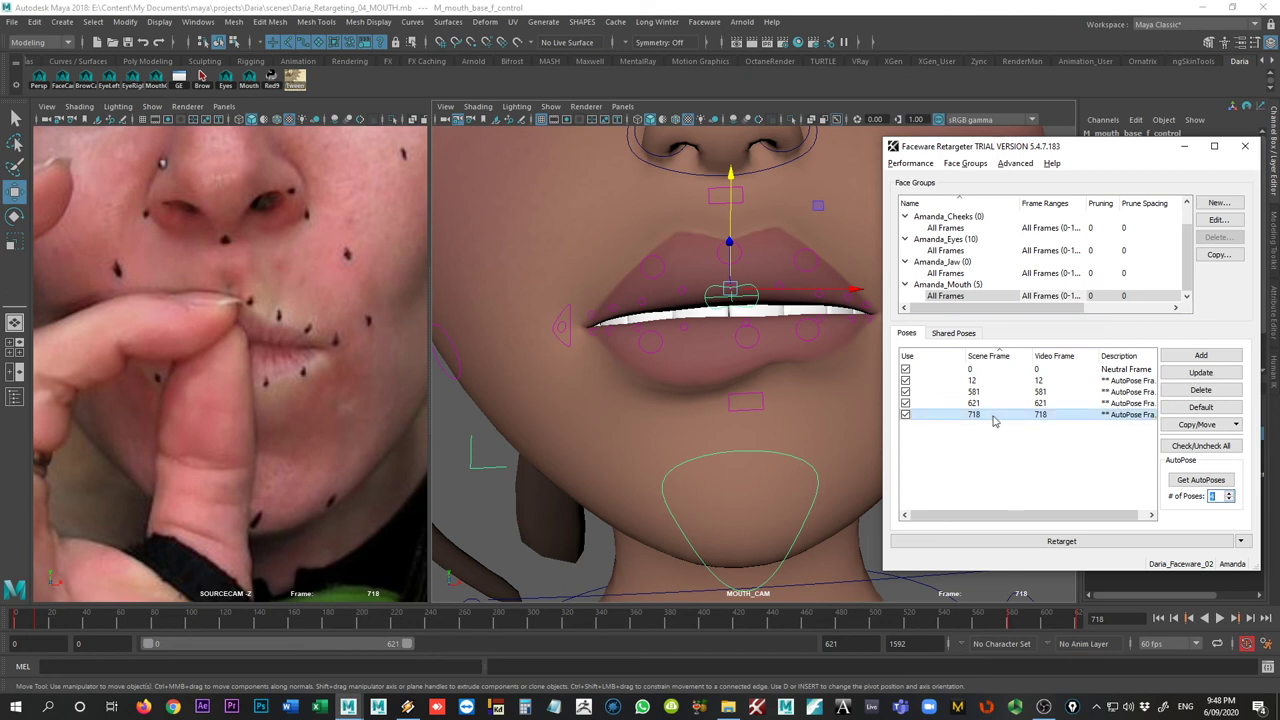
left_click(1216, 482)
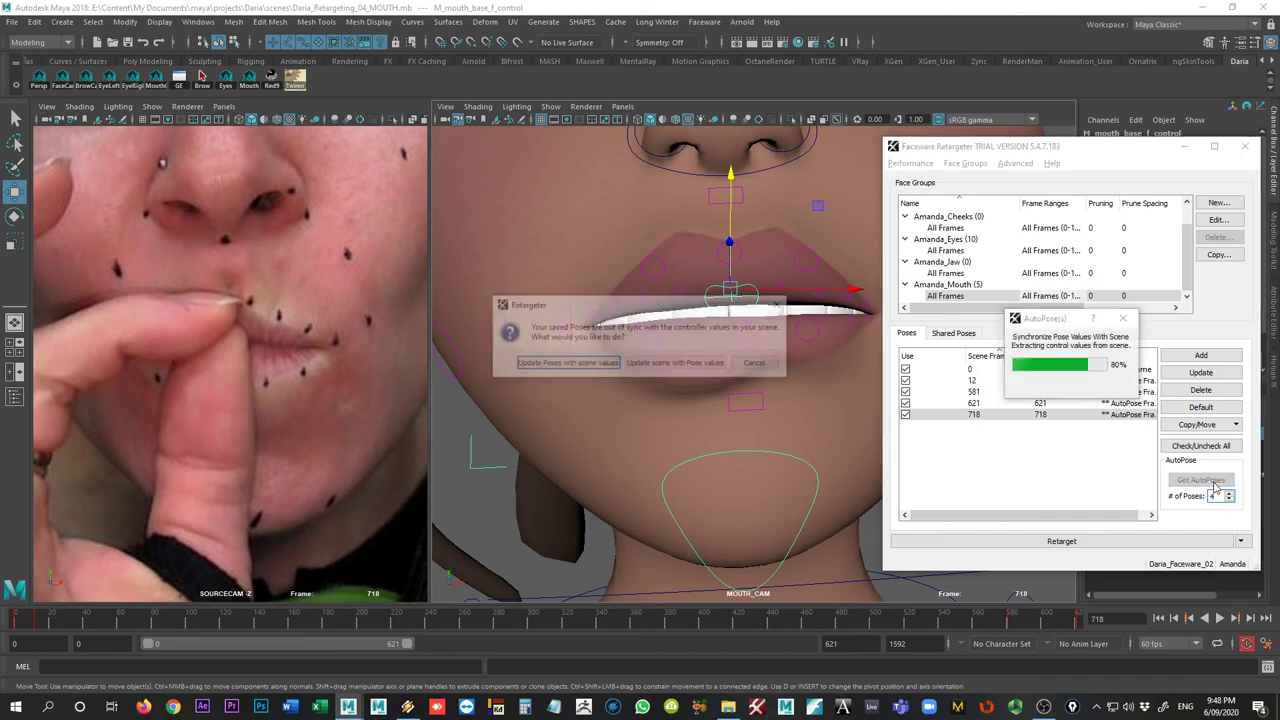
left_click(564, 363)
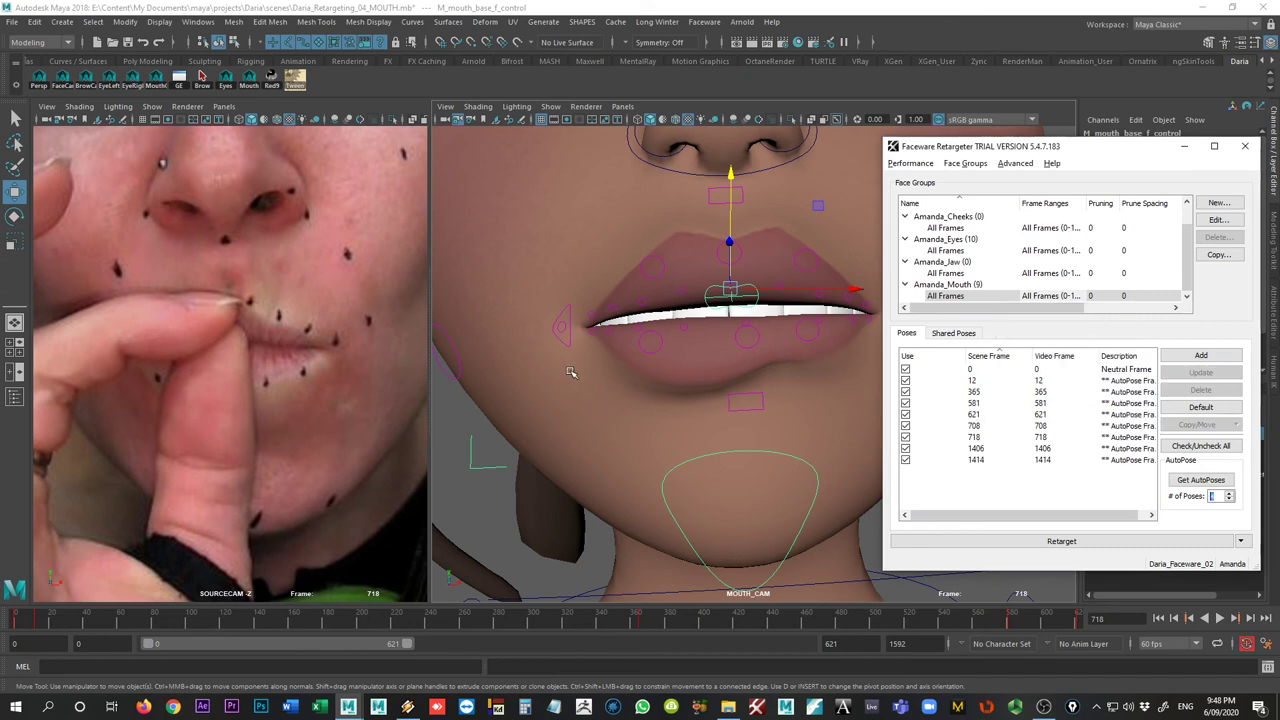
- Delete the mouth AutoPose at frame 718 and bring up the poses at frames 365 and 708 for comparison with the reference
left_click(980, 437)
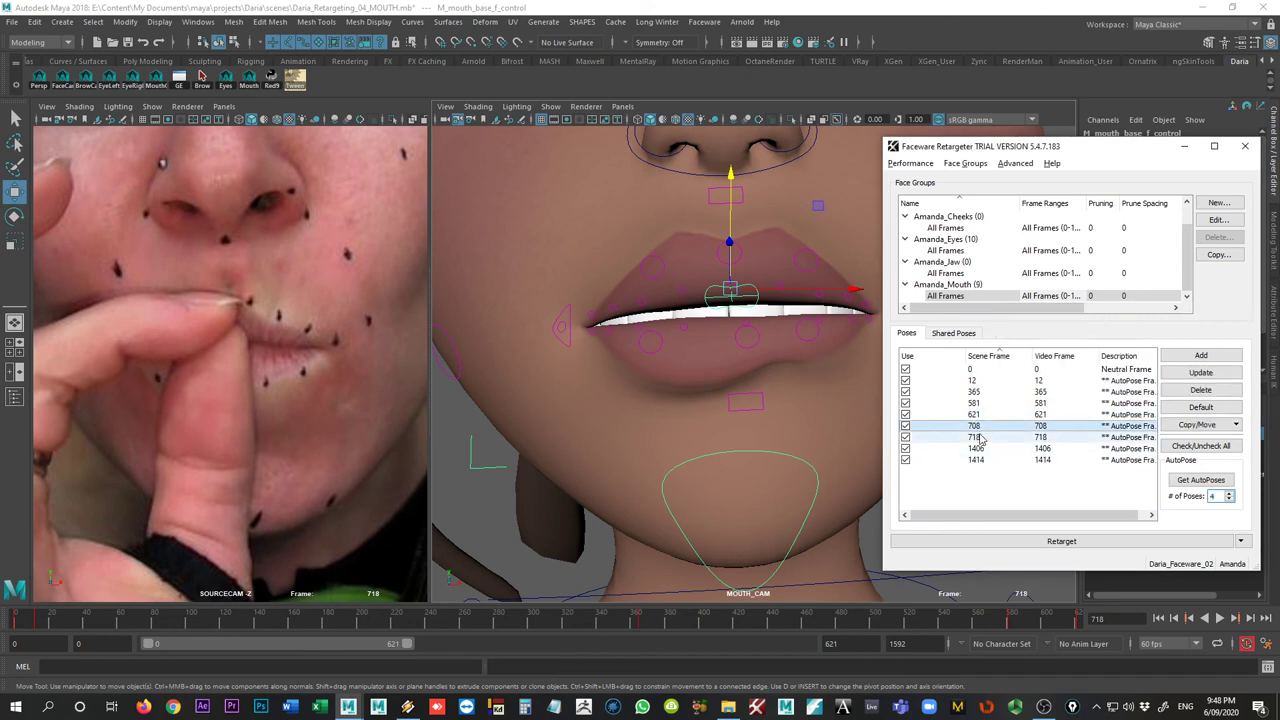
left_click(1201, 390)
left_click(1027, 381)
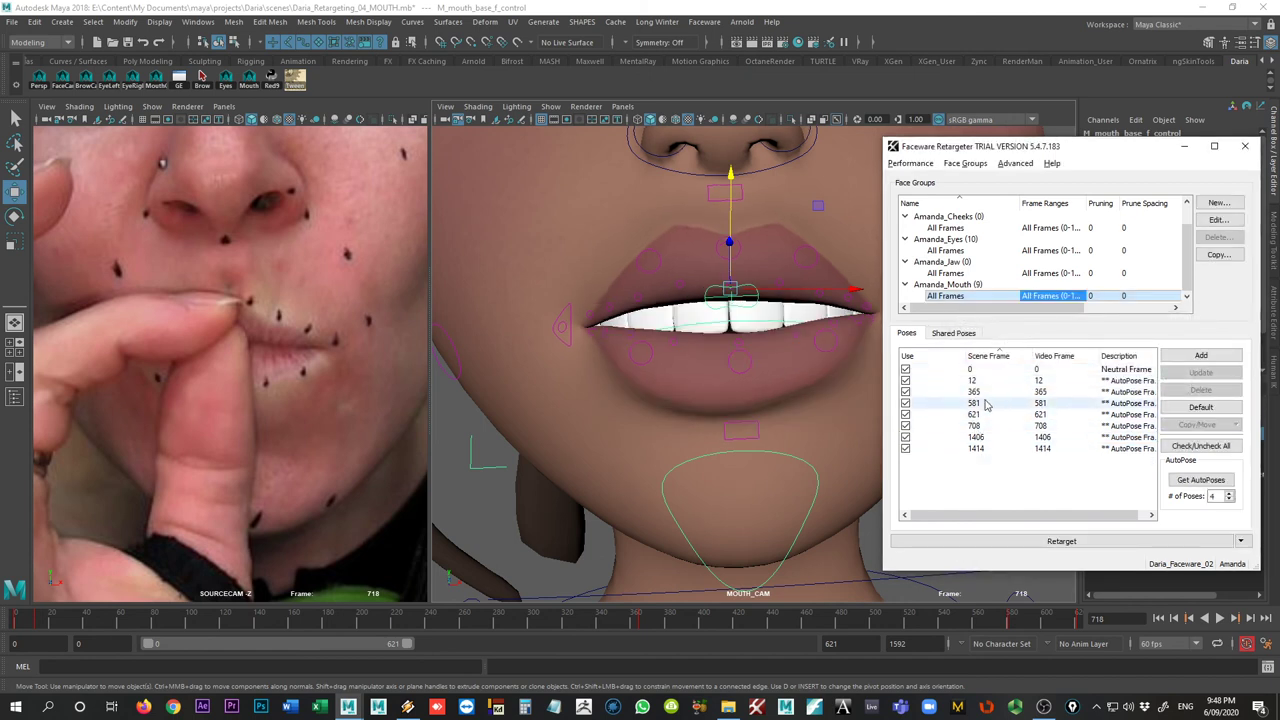
left_click(975, 392)
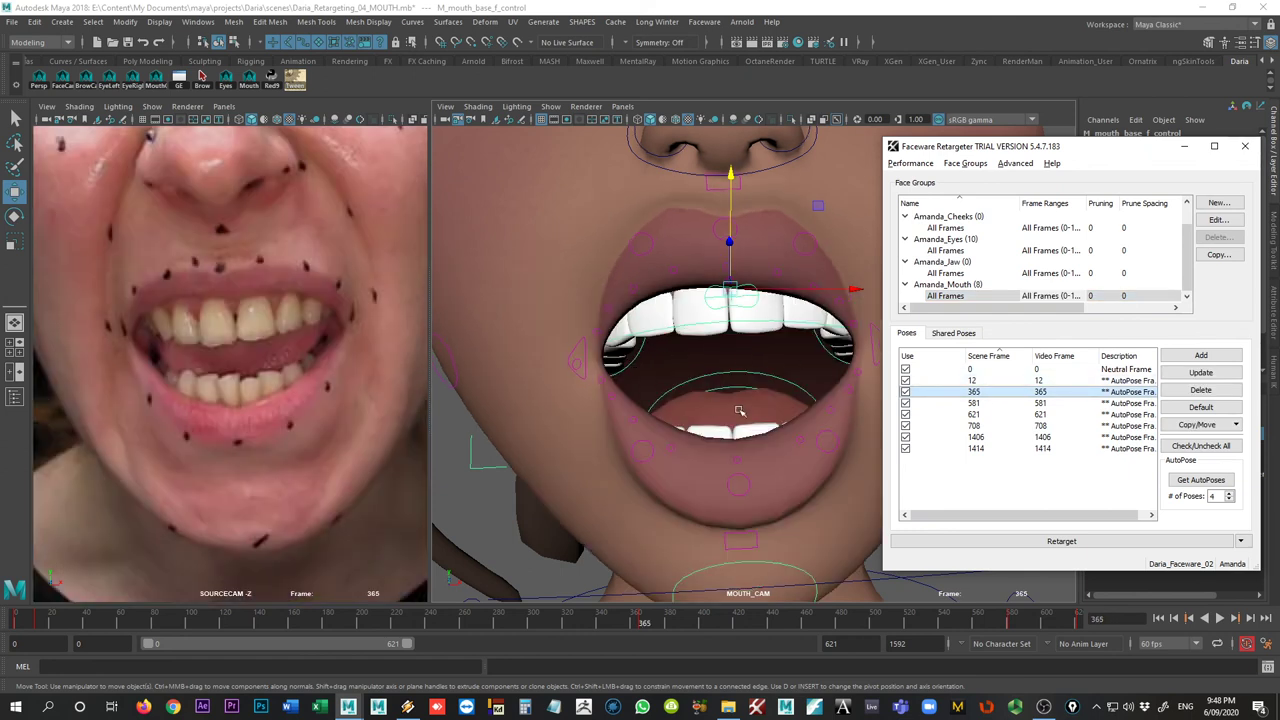
left_click(978, 427)
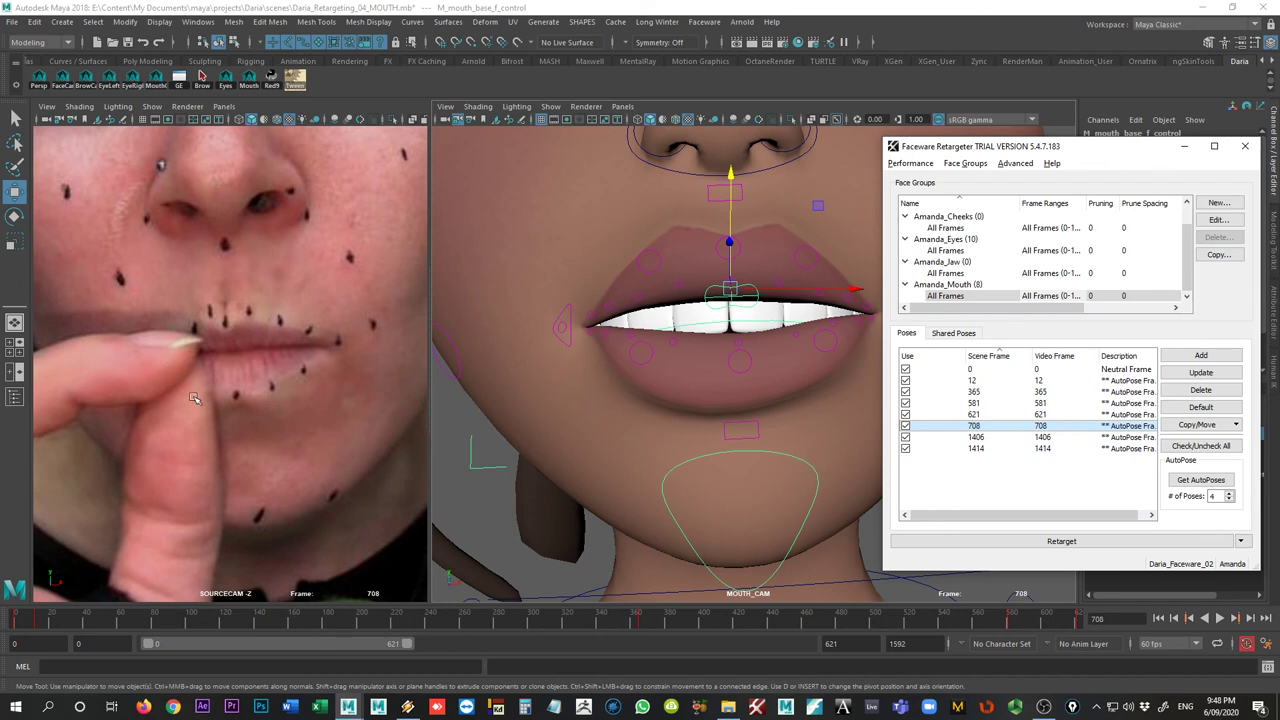
- Delete the mouth AutoPose at frame 708 together with its rig control keys, and bring up the pose at frame 1406
left_click(1215, 395)
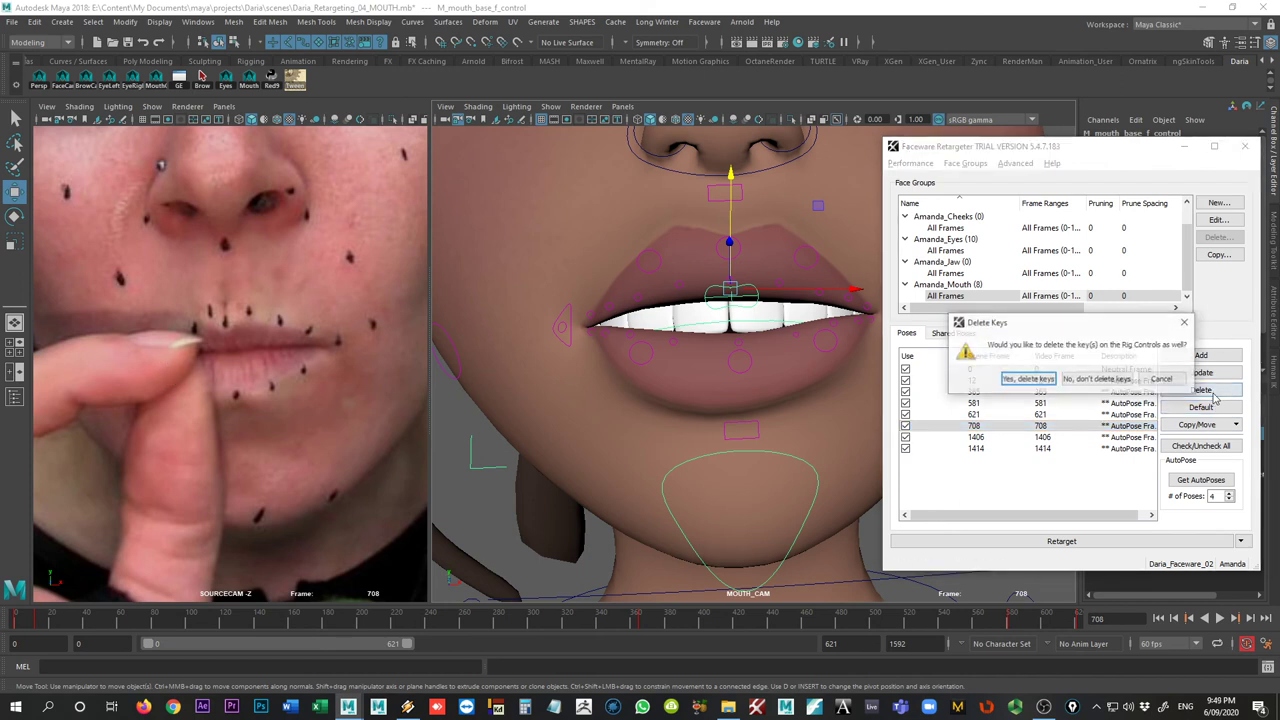
left_click(1003, 381)
left_click(976, 425)
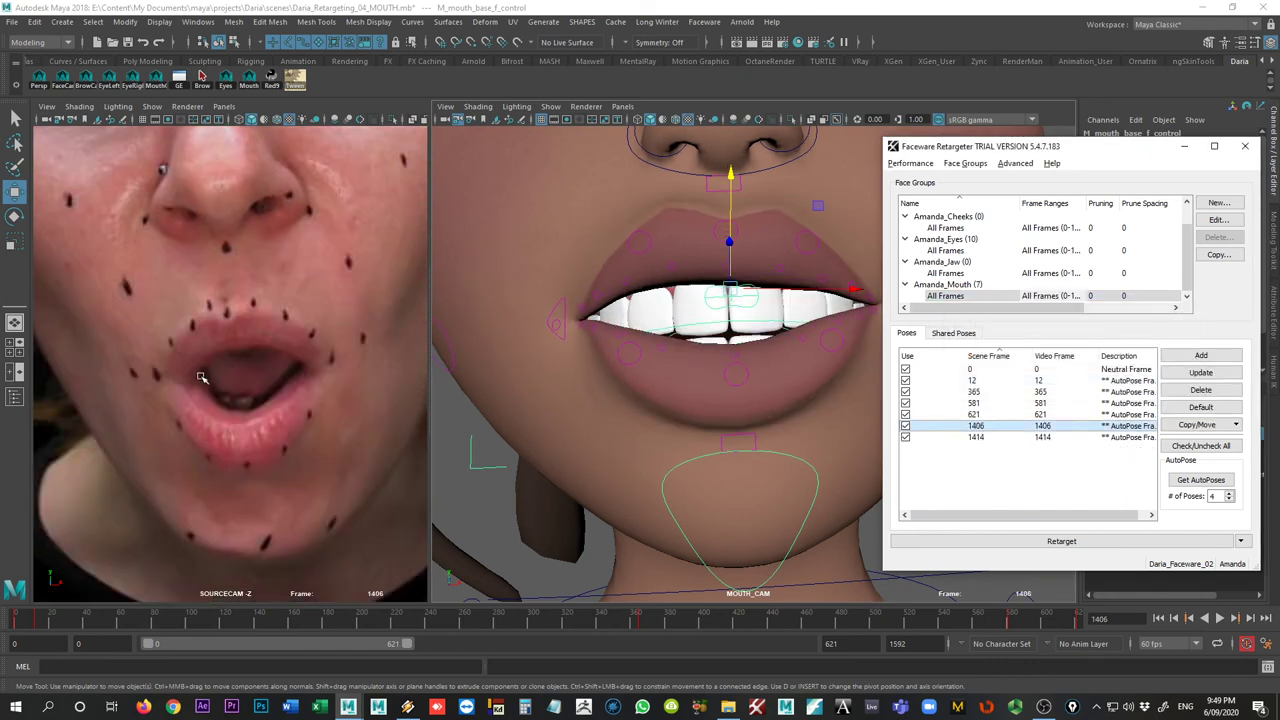
- Compare the mouth poses at frames 1406 and 1414 with the actress's reference video
left_click(1000, 437)
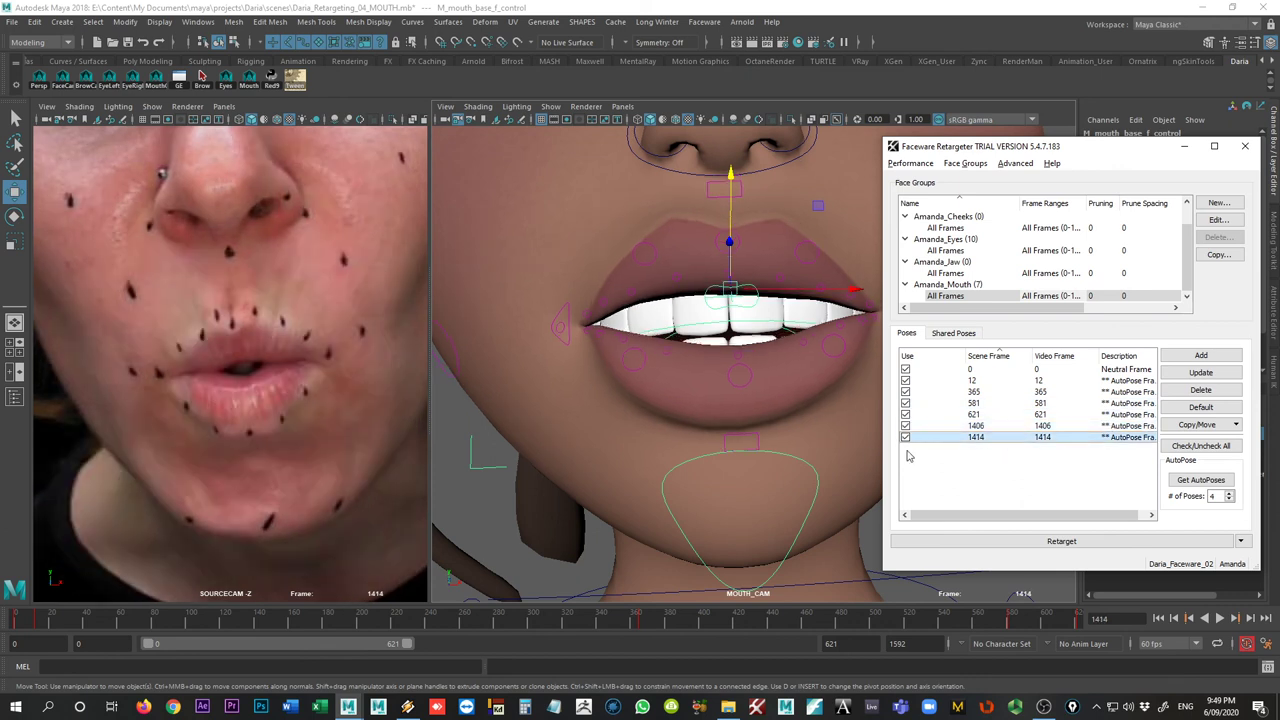
left_click(982, 426)
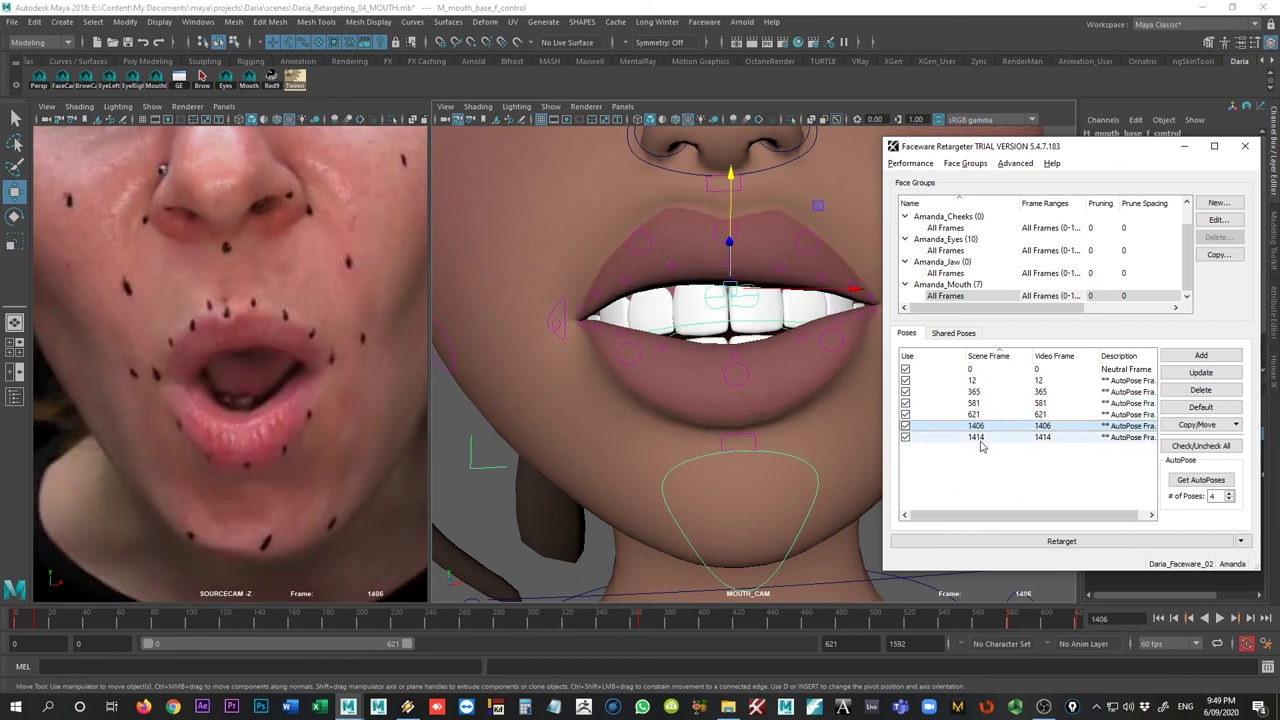
left_click(981, 440)
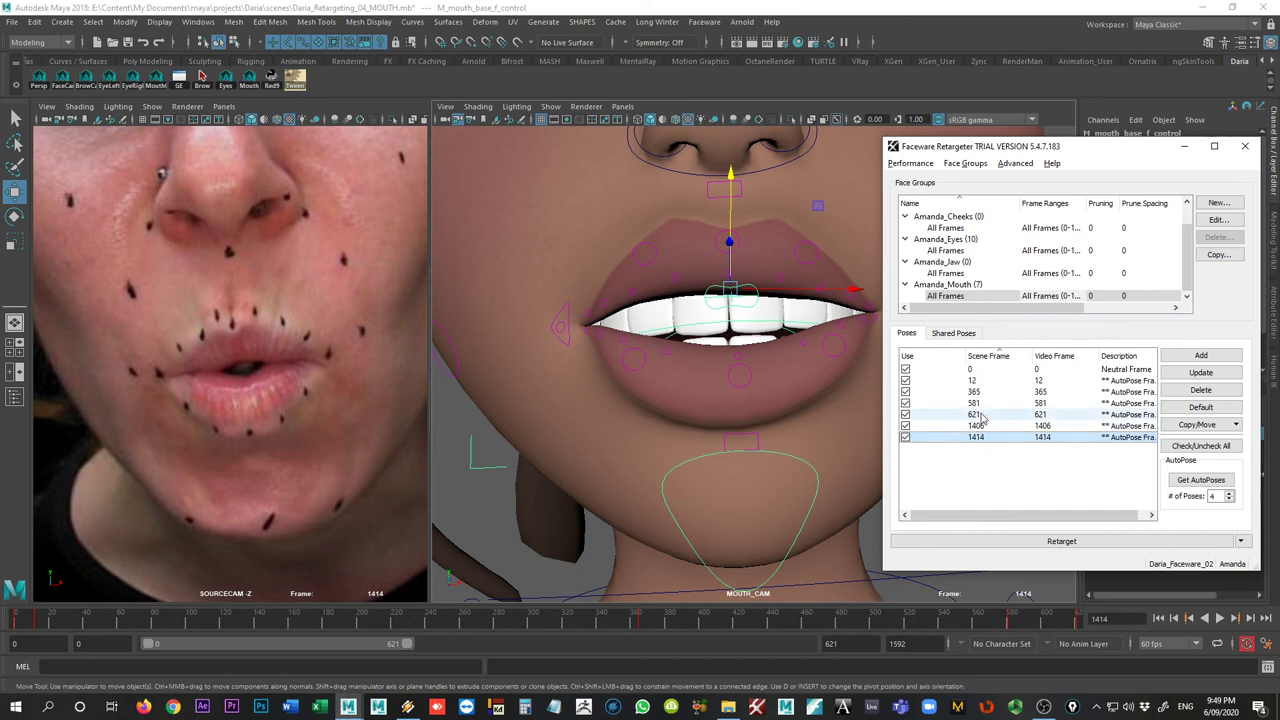
left_click_drag(964, 152, 1050, 157)
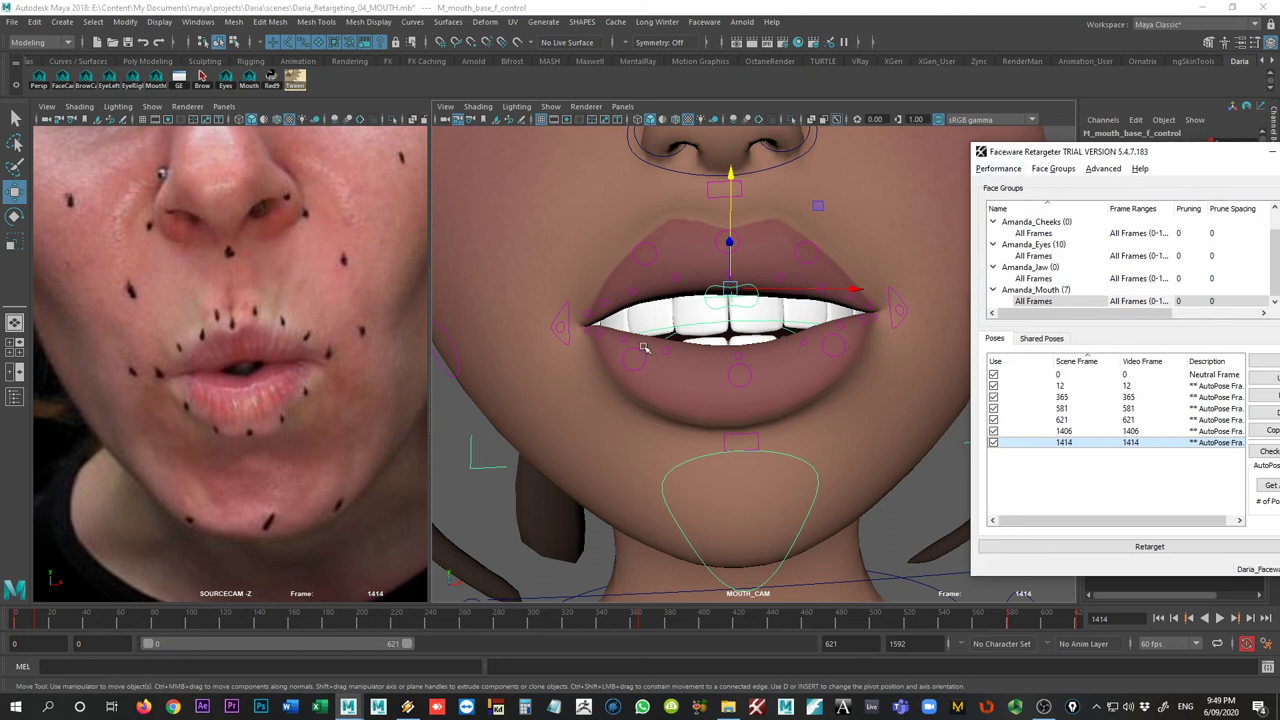
left_click_drag(1053, 160, 951, 142)
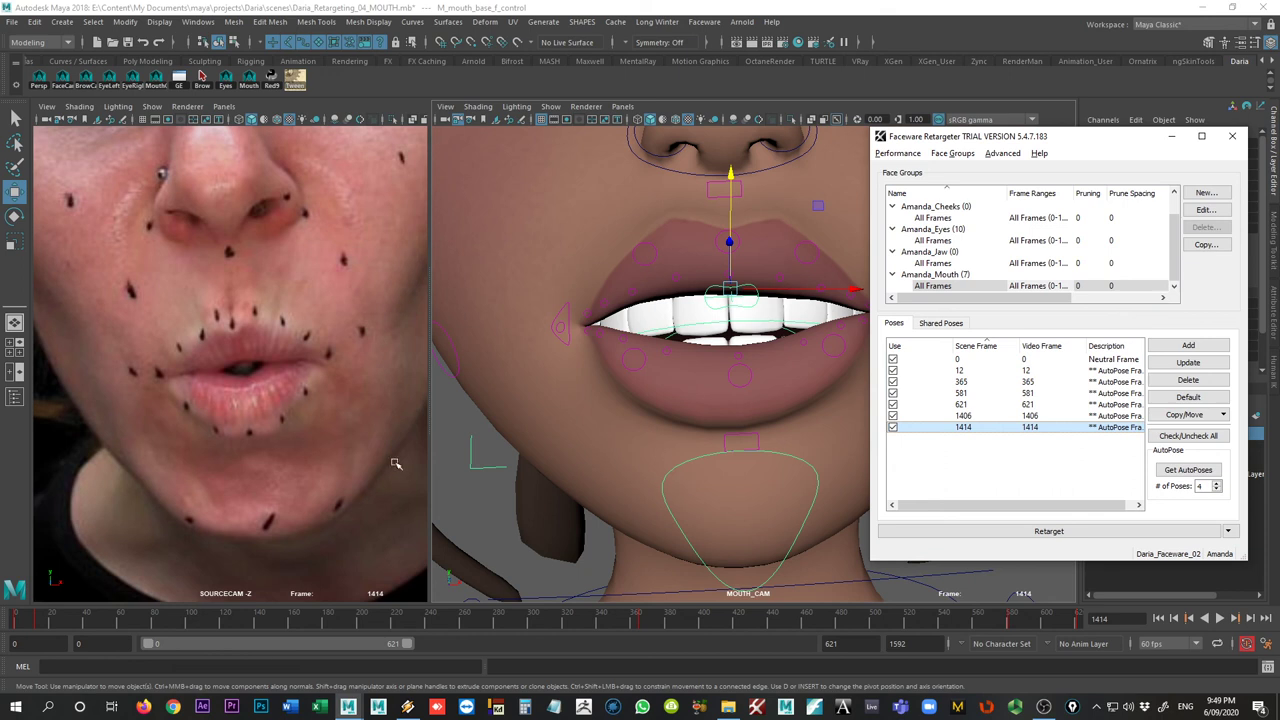
left_click(916, 416)
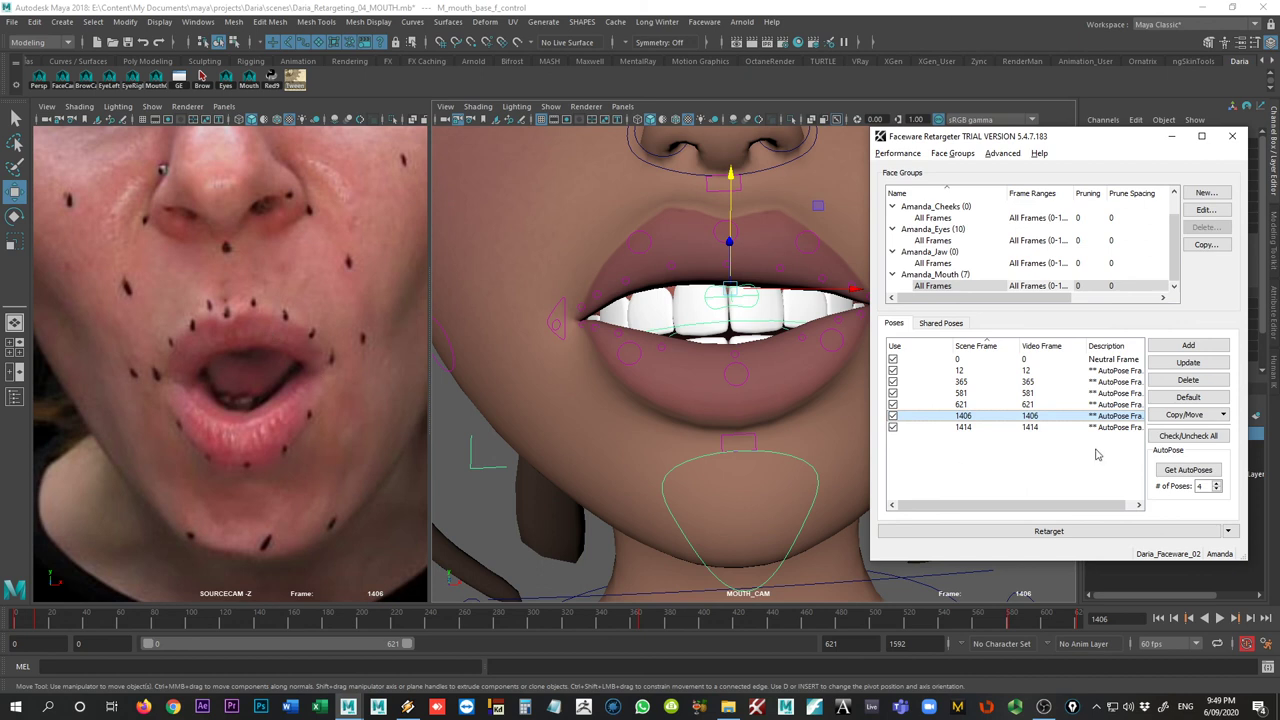
left_click(985, 428)
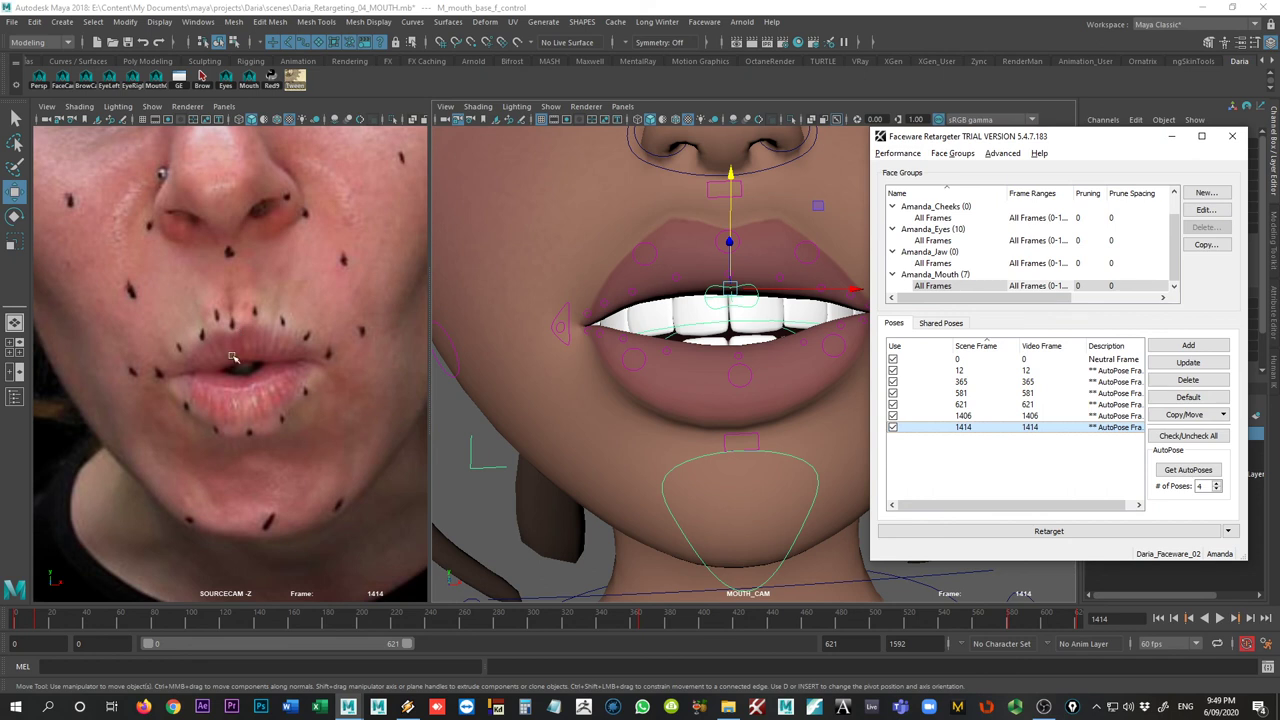
left_click(965, 415)
left_click(965, 427)
- Go to the neutral pose at frame 0 and try rotating the jaw control slightly open with a key set
left_click(17, 620)
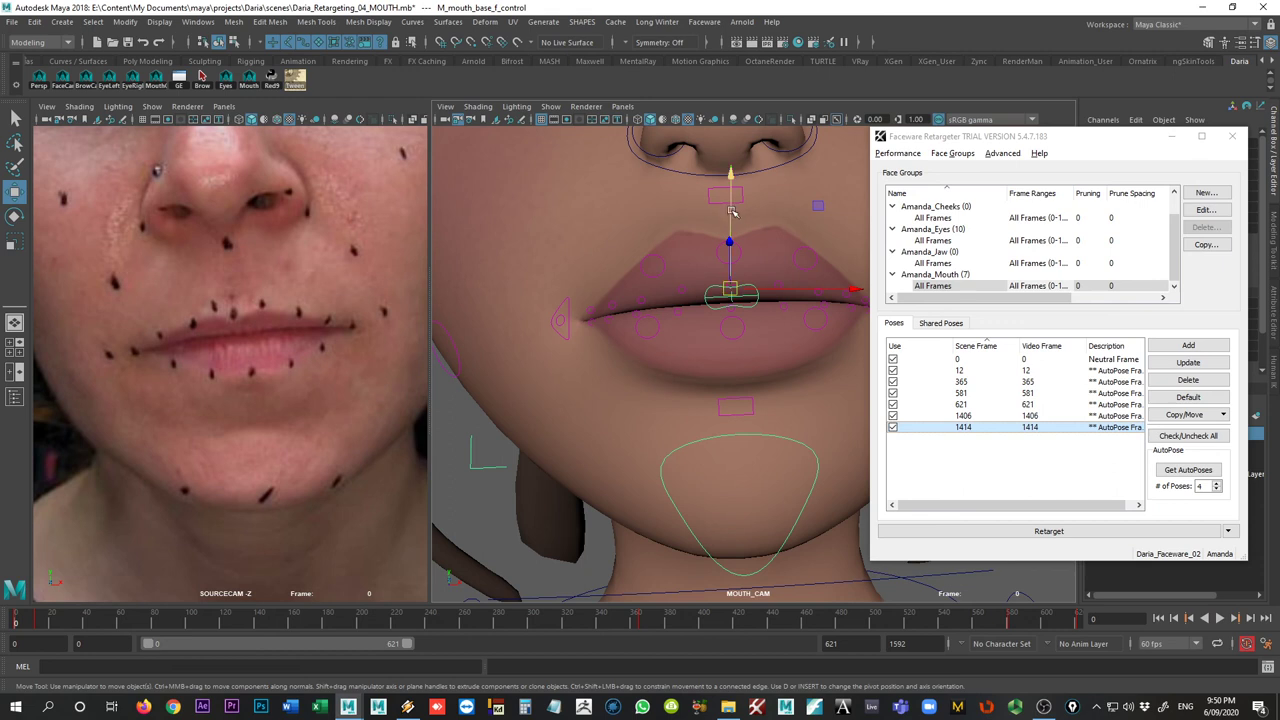
left_click(765, 438)
left_click(765, 440)
key("e")
left_click_drag(728, 349, 729, 347)
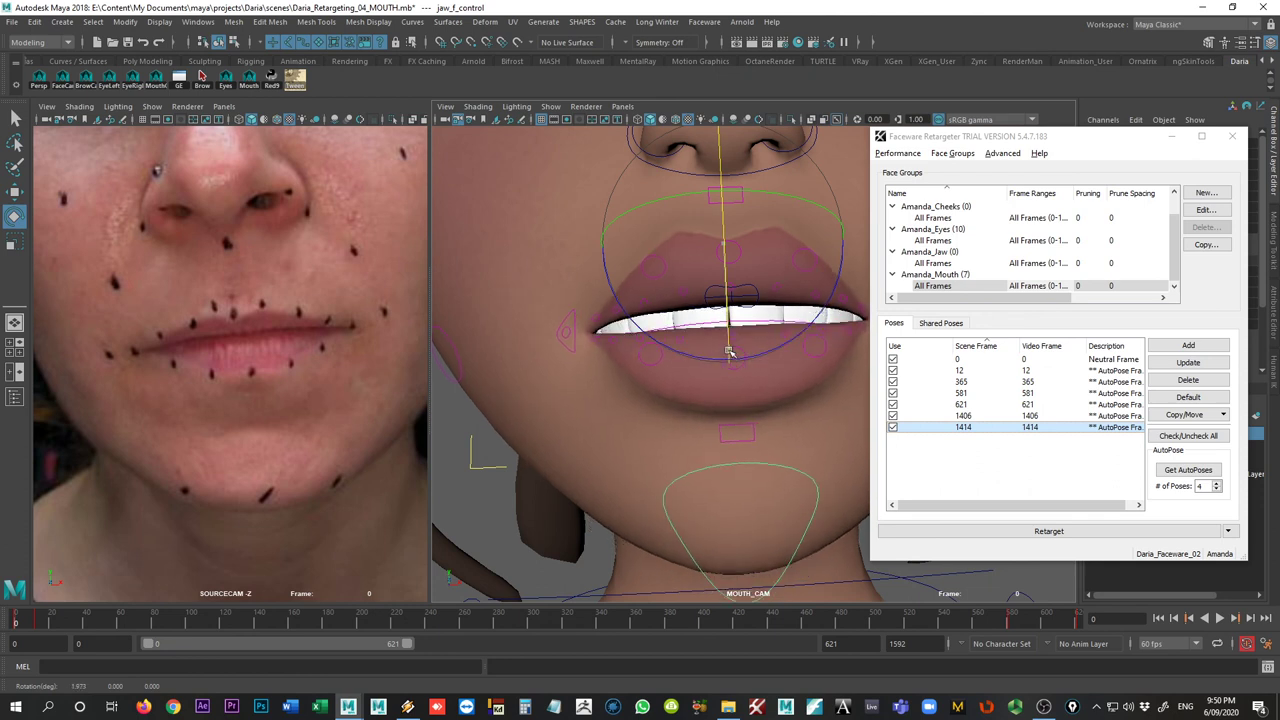
key("s")
key("q")
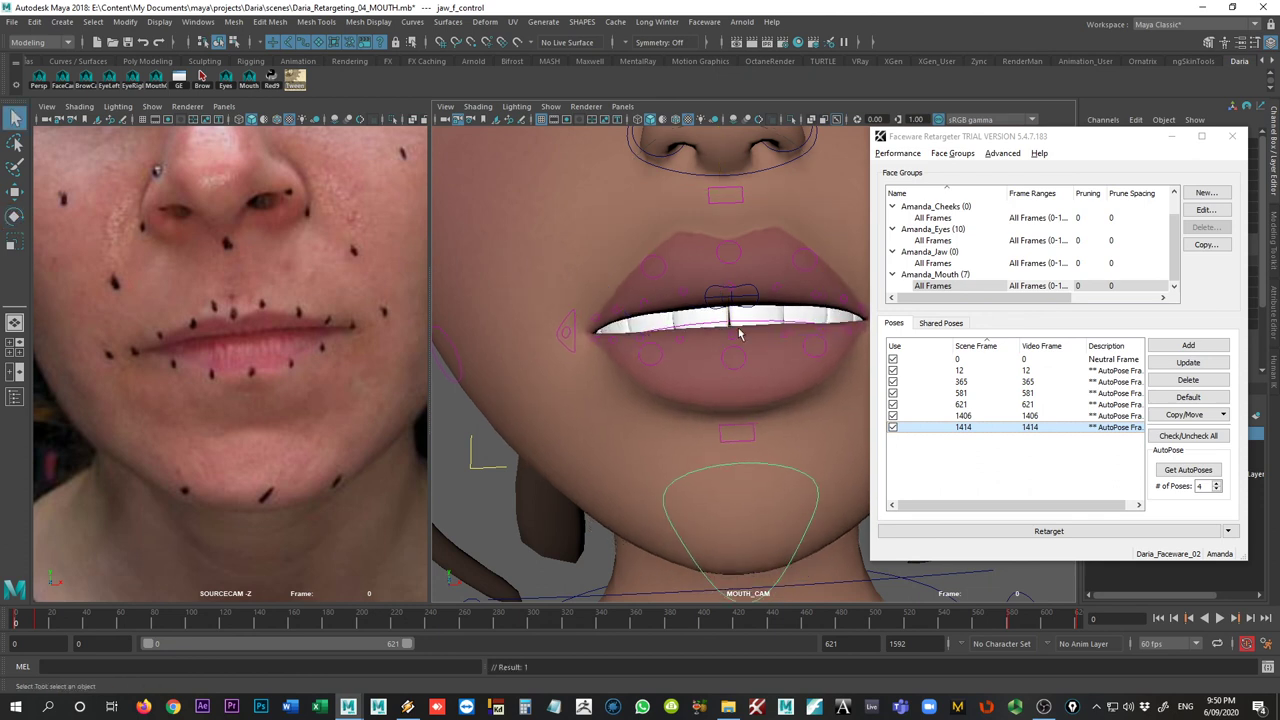
- Try lowering the upper lip base control to meet the lower lip, and undo the lip and jaw changes
left_click(730, 196)
key("w")
left_click_drag(725, 150, 731, 164)
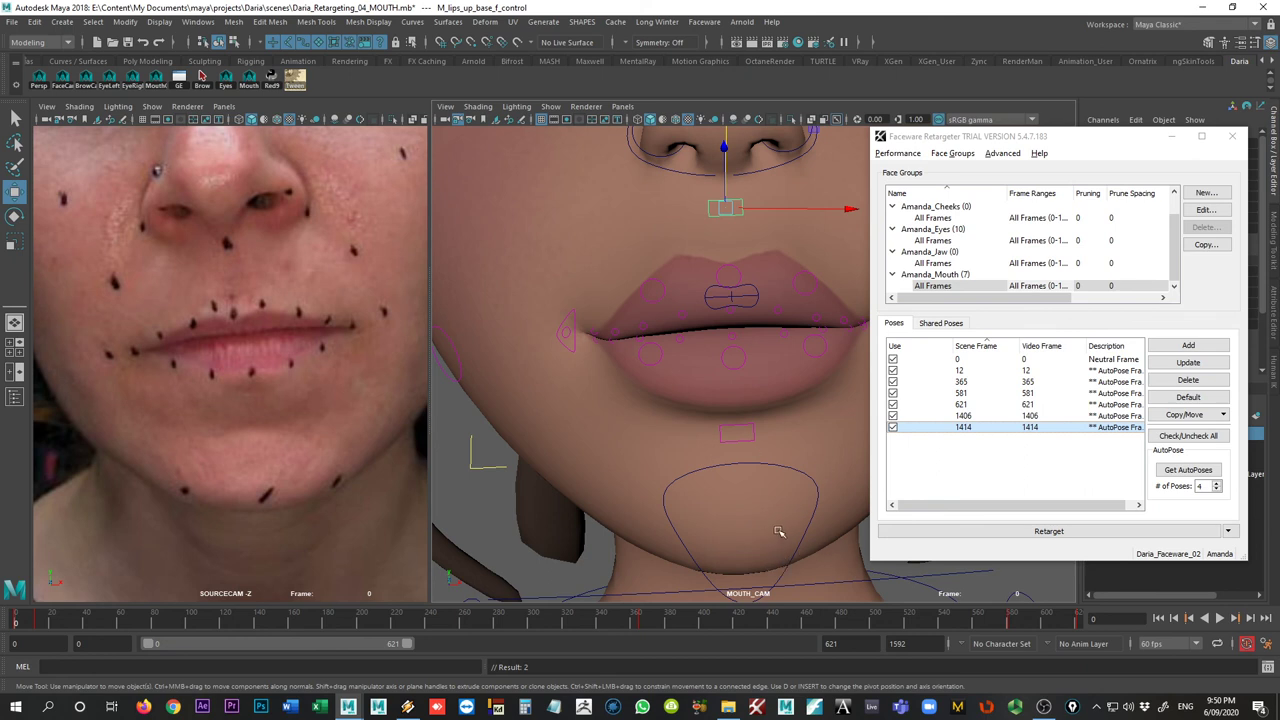
key("ctrl+z")
key("ctrl+z")
key("ctrl+z")
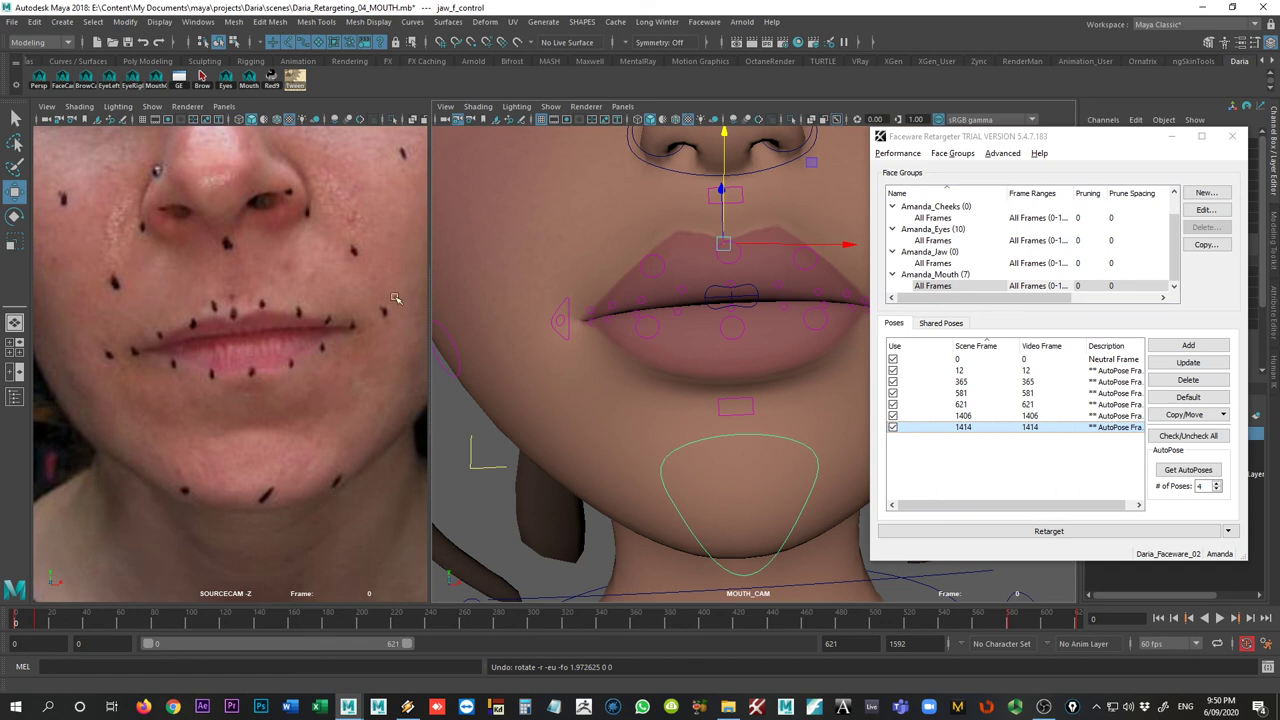
- Bring up the mouth pose at frame 365 and compare the whole mouth with the reference video
left_click(972, 371)
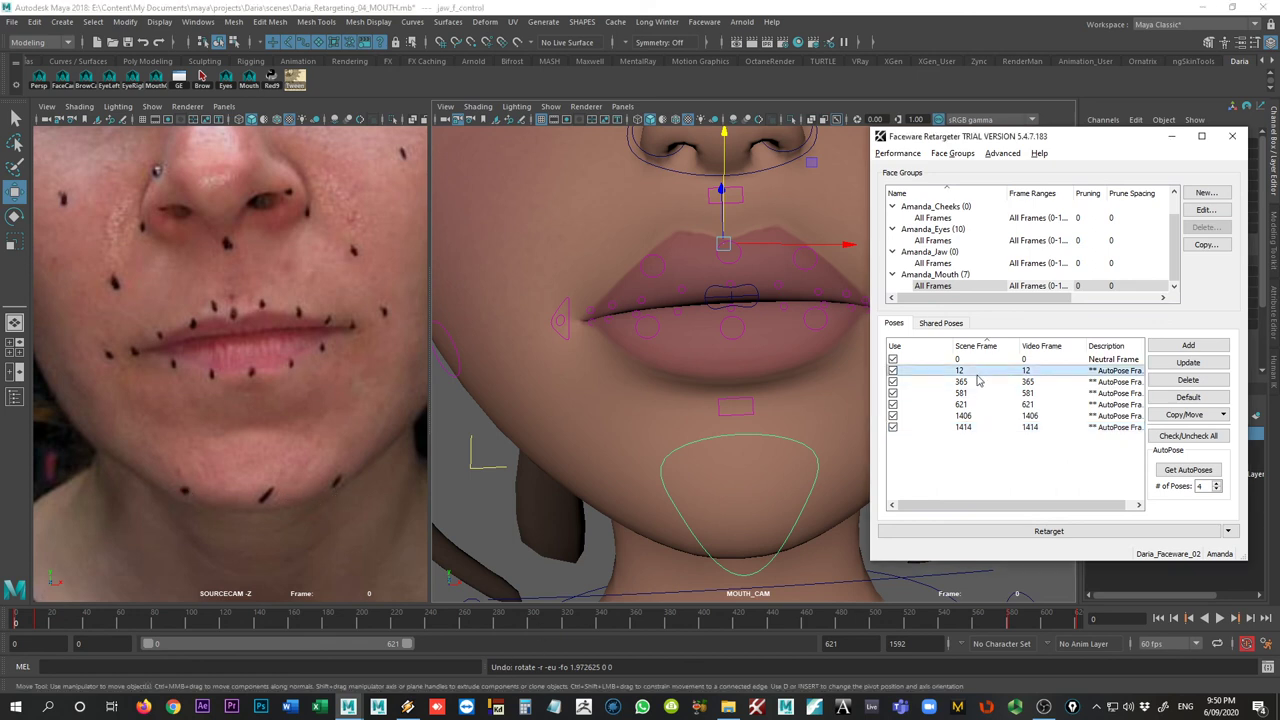
left_click(975, 383)
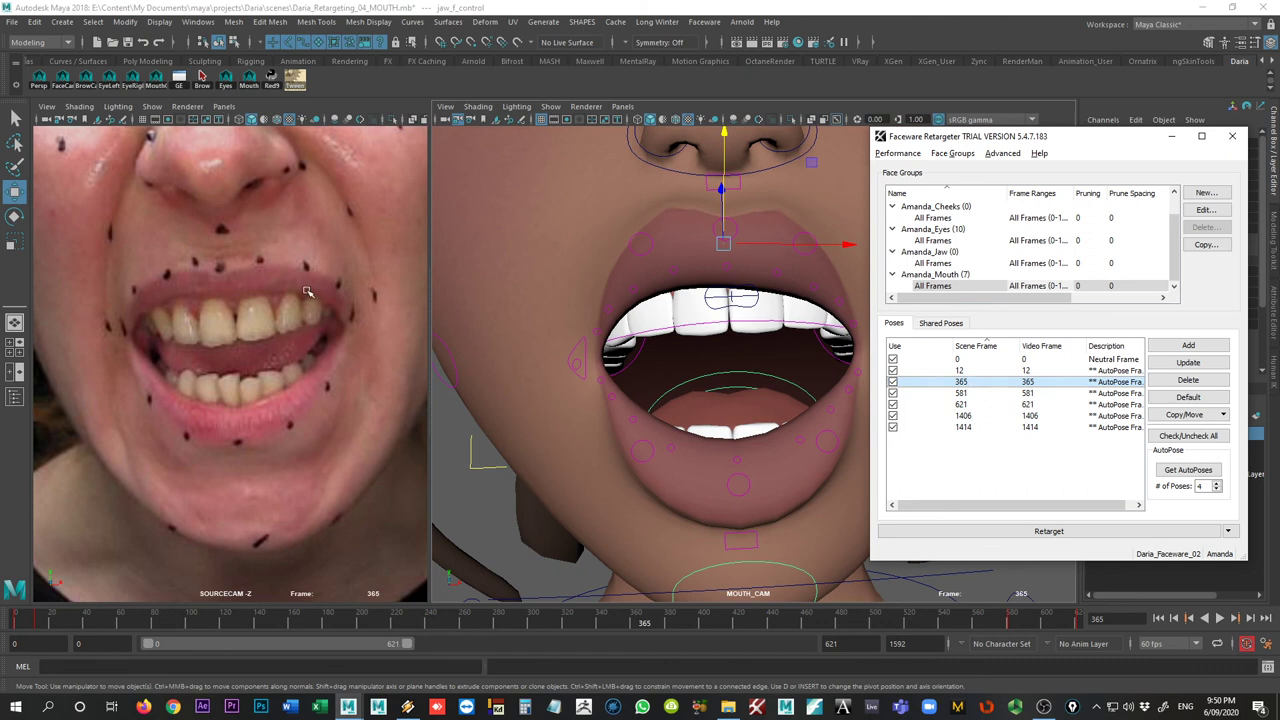
left_click_drag(965, 135, 1279, 150)
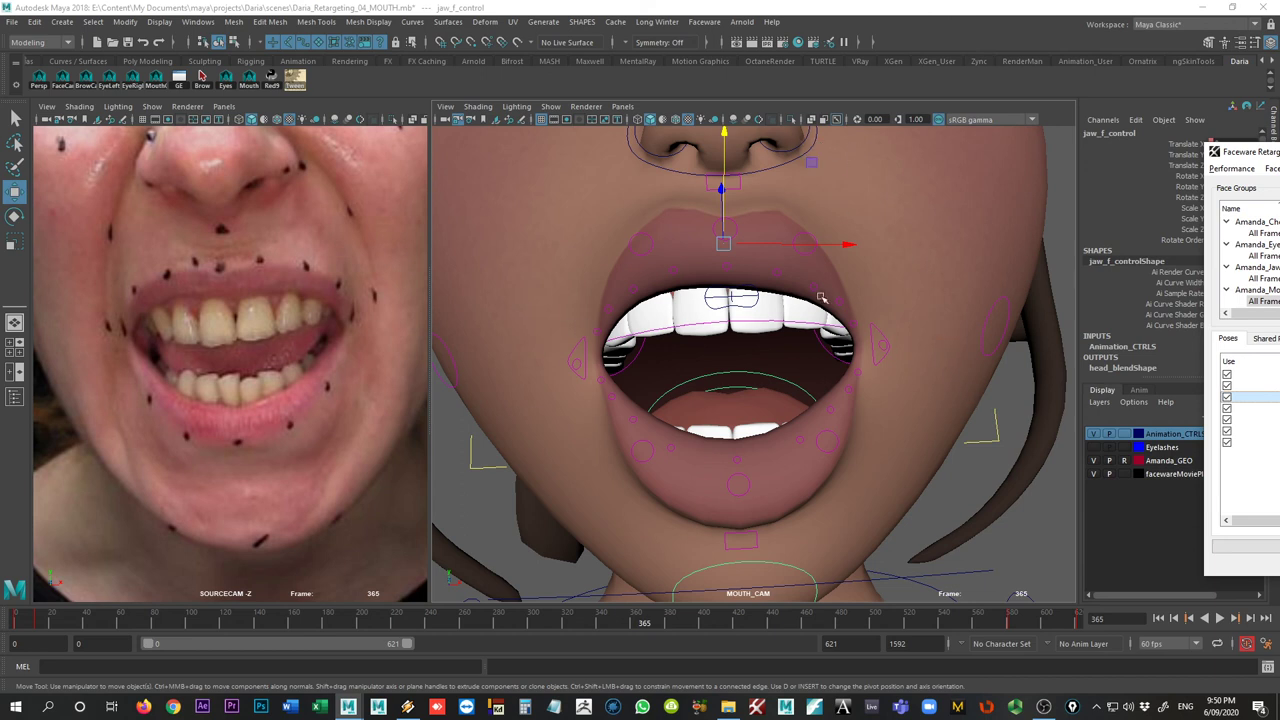
left_click_drag(1254, 151, 1279, 152)
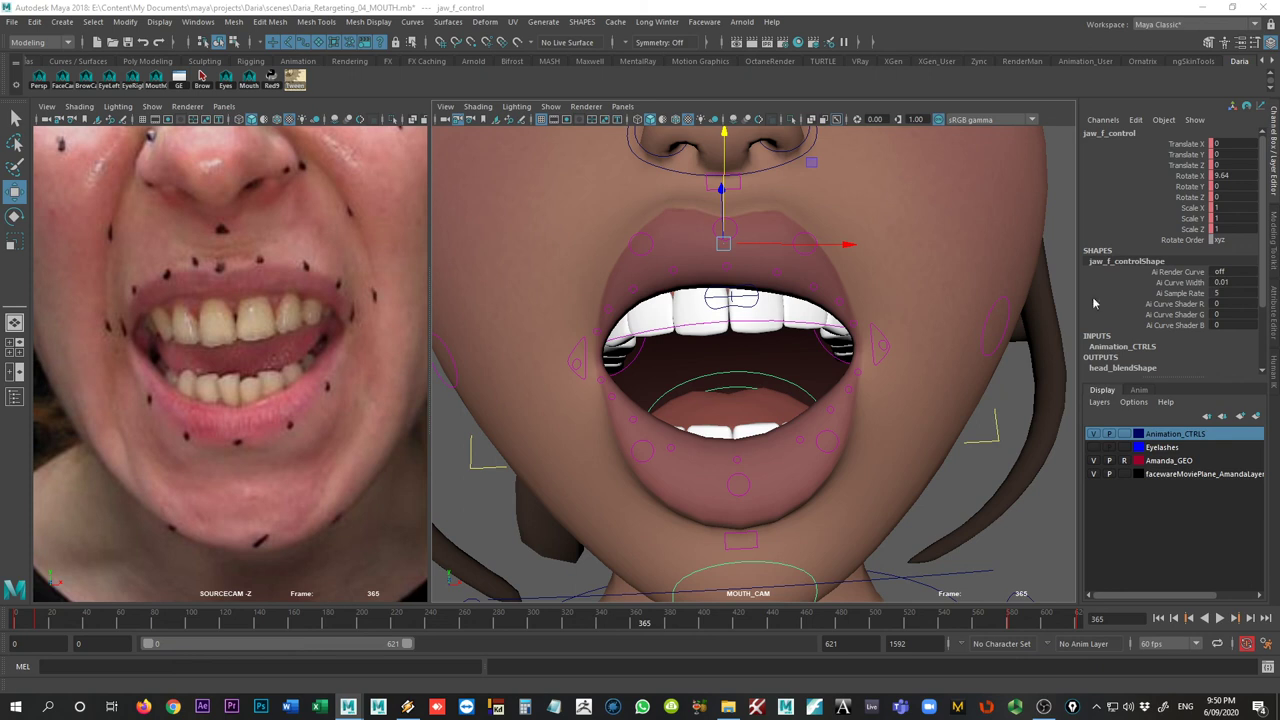
- Look through the Retargeter's face groups for Amanda_Cheeks and clear the window away from the character view
left_click_drag(1279, 145, 973, 138)
left_click(977, 287)
scroll(978, 268, "up", 1)
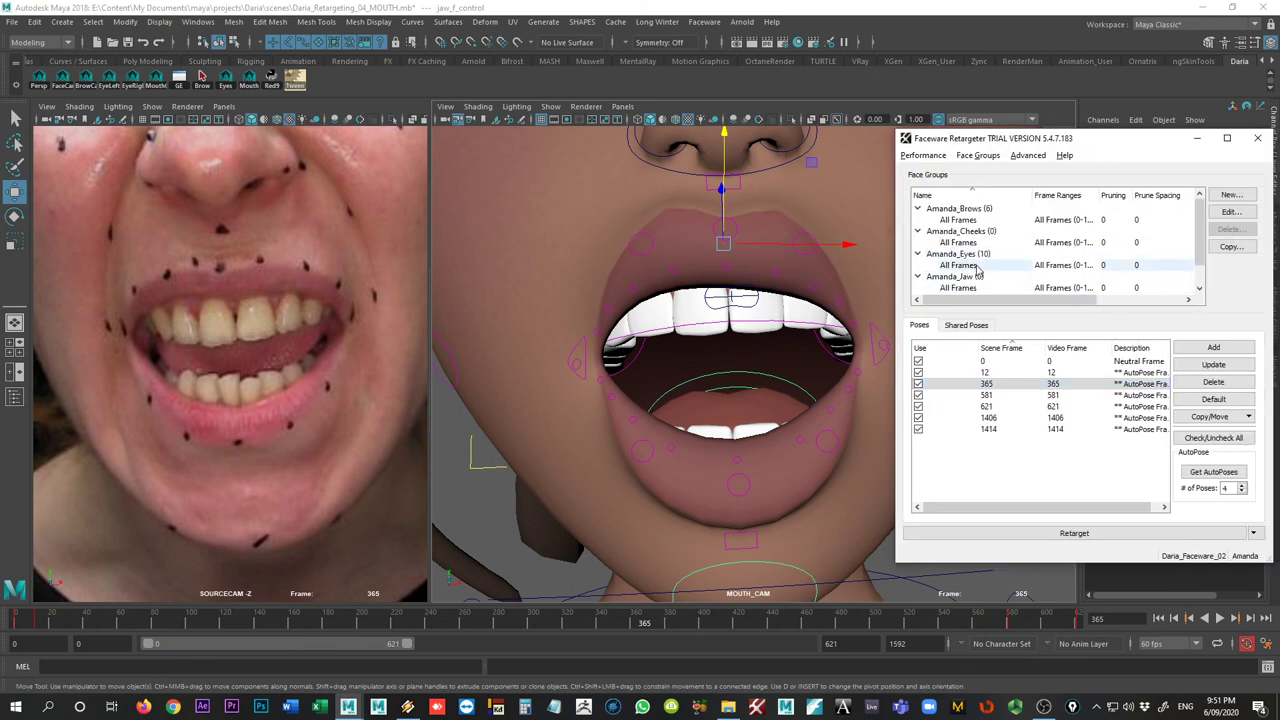
left_click(979, 231)
left_click_drag(982, 139, 1279, 142)
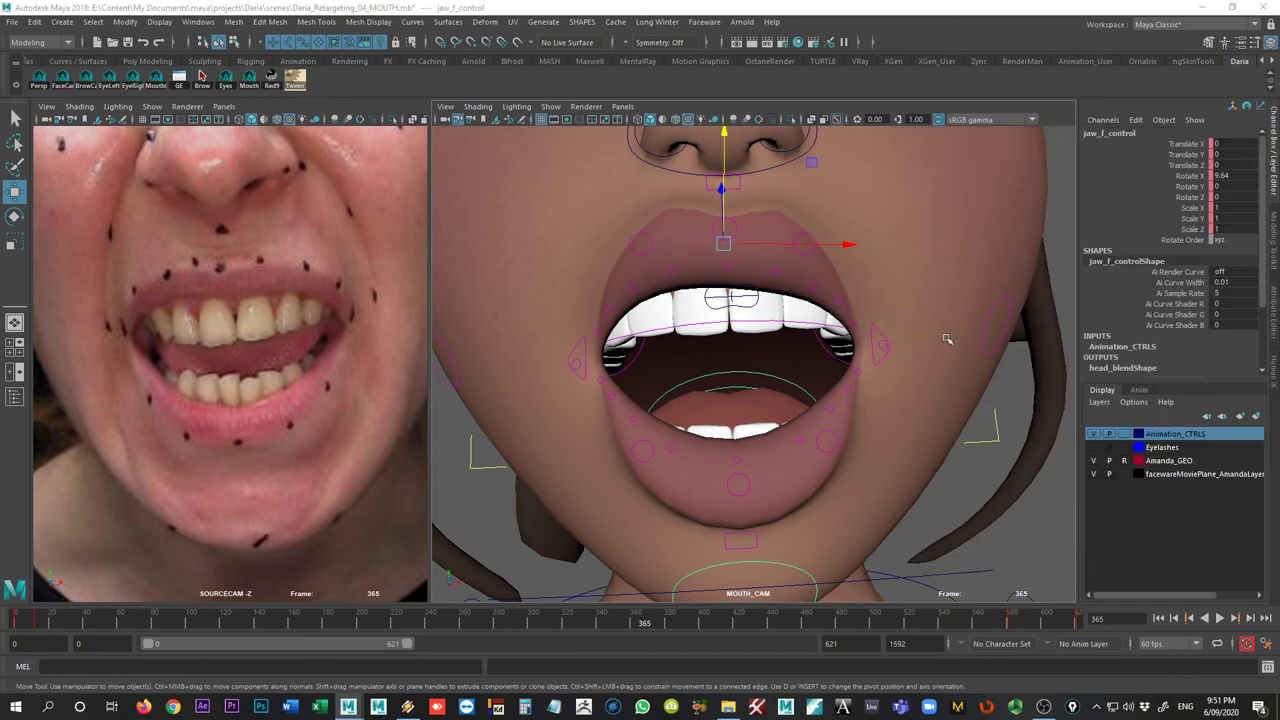
- Switch to the perspective view and examine the left and right cheek controls and the mouth base control on the full face
left_click(39, 78)
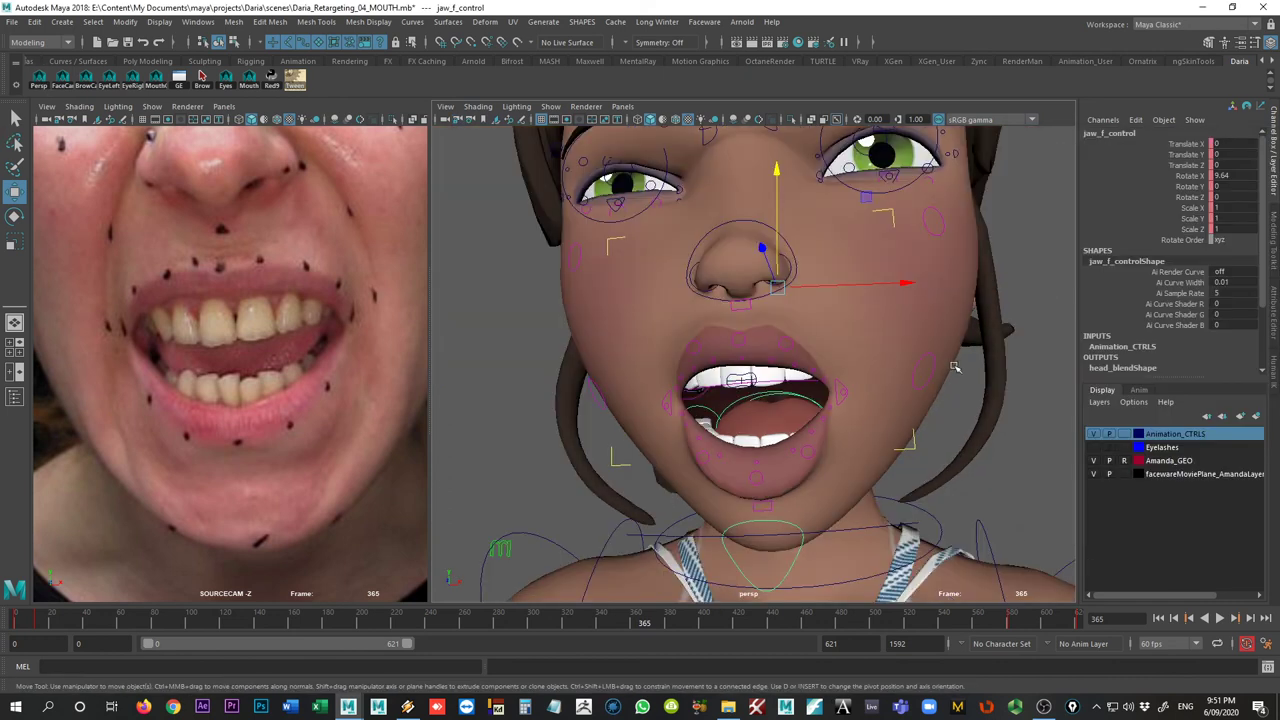
left_click(929, 359)
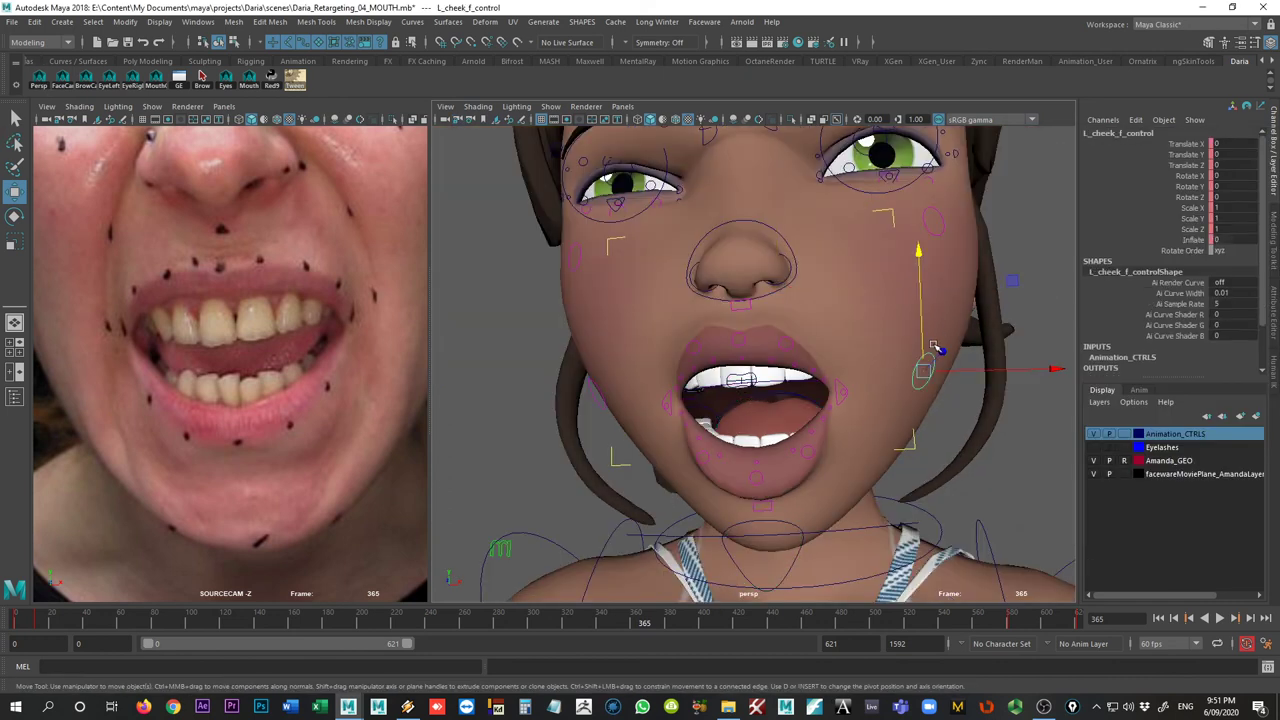
left_click(929, 230)
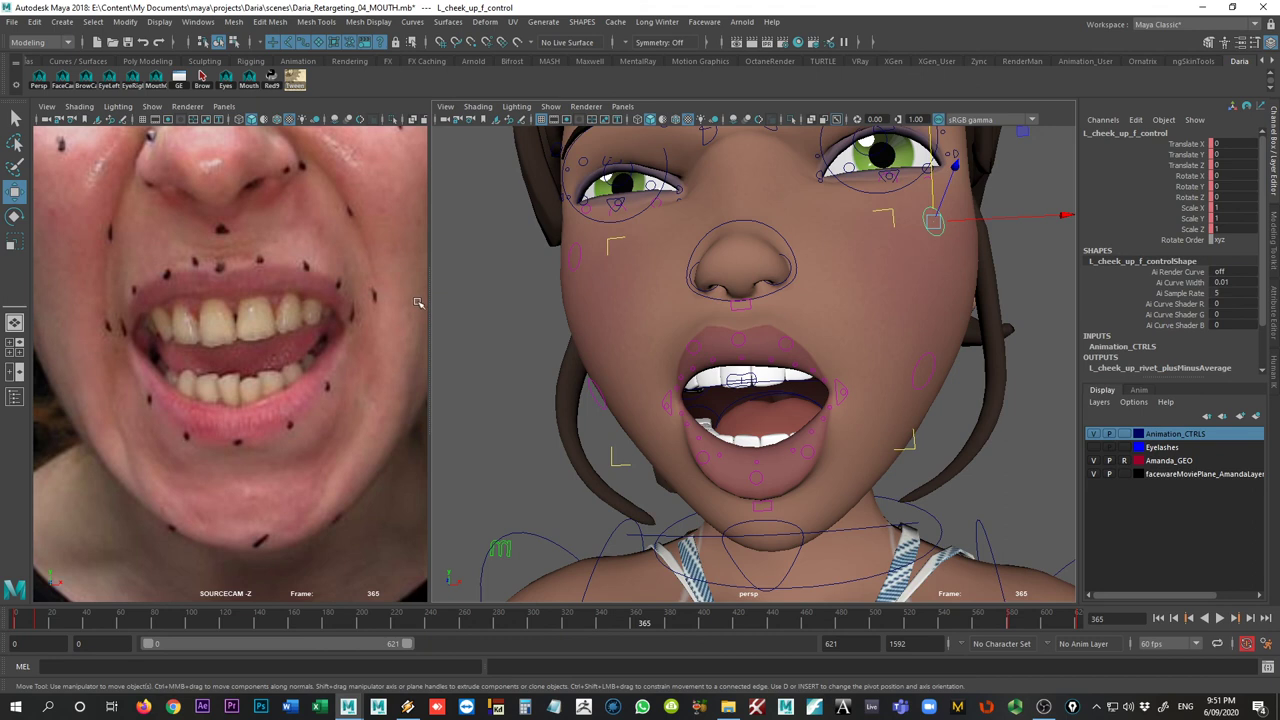
left_click(597, 390)
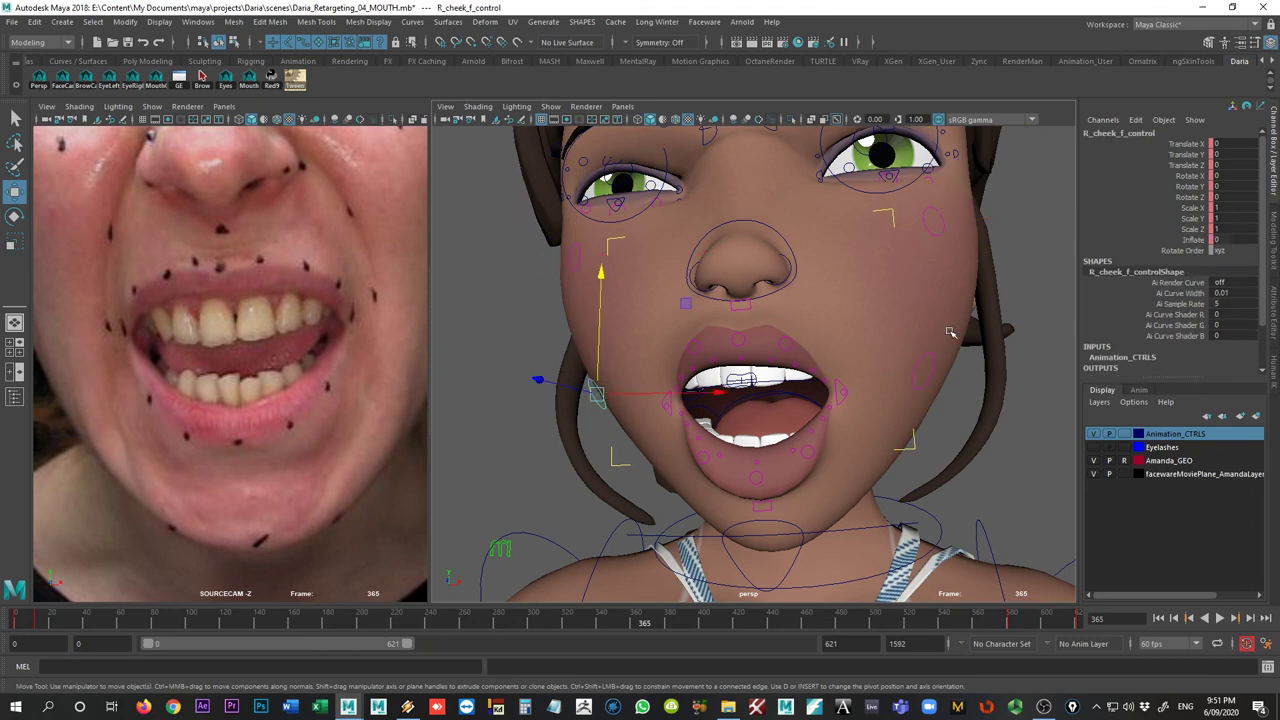
left_click(929, 226)
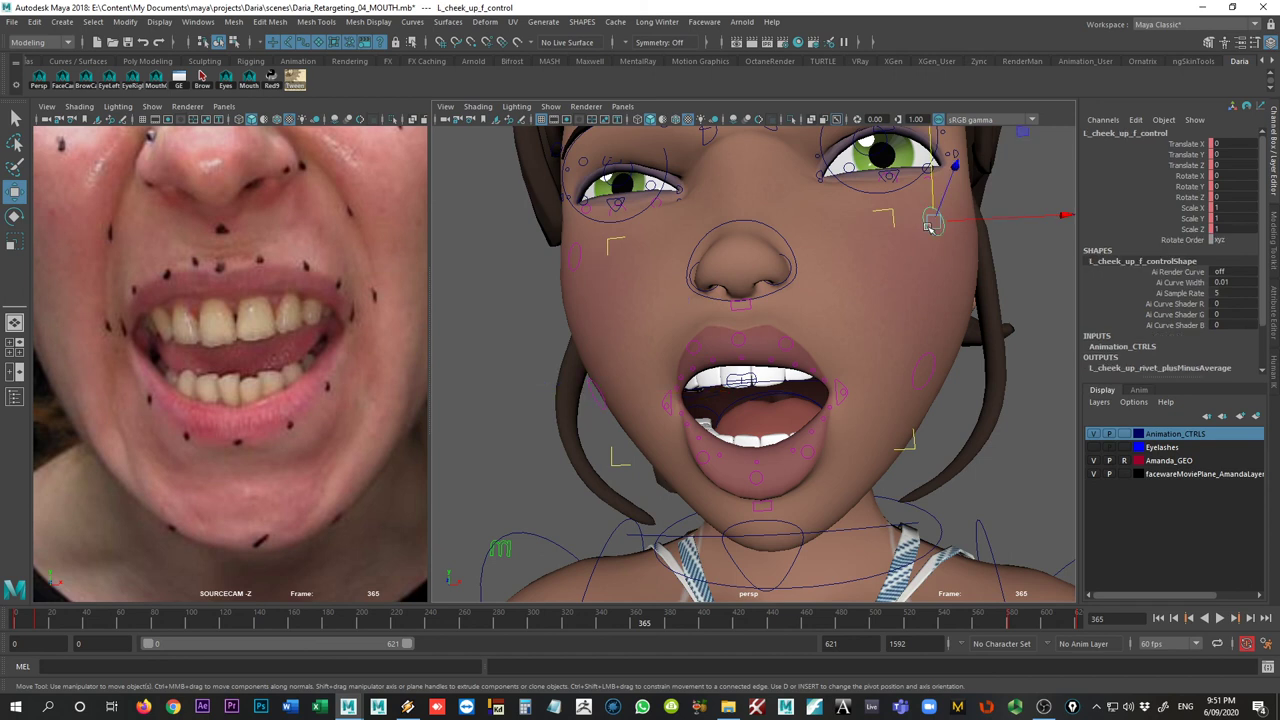
left_click(839, 287)
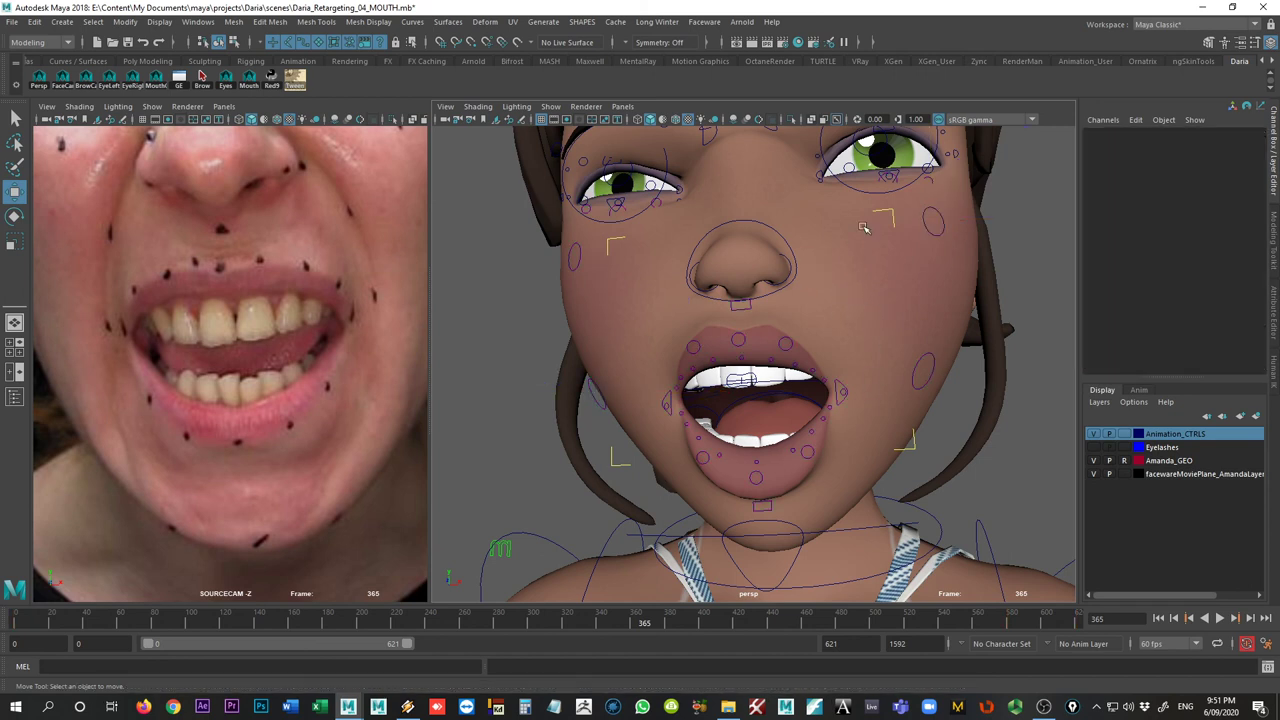
left_click(891, 213)
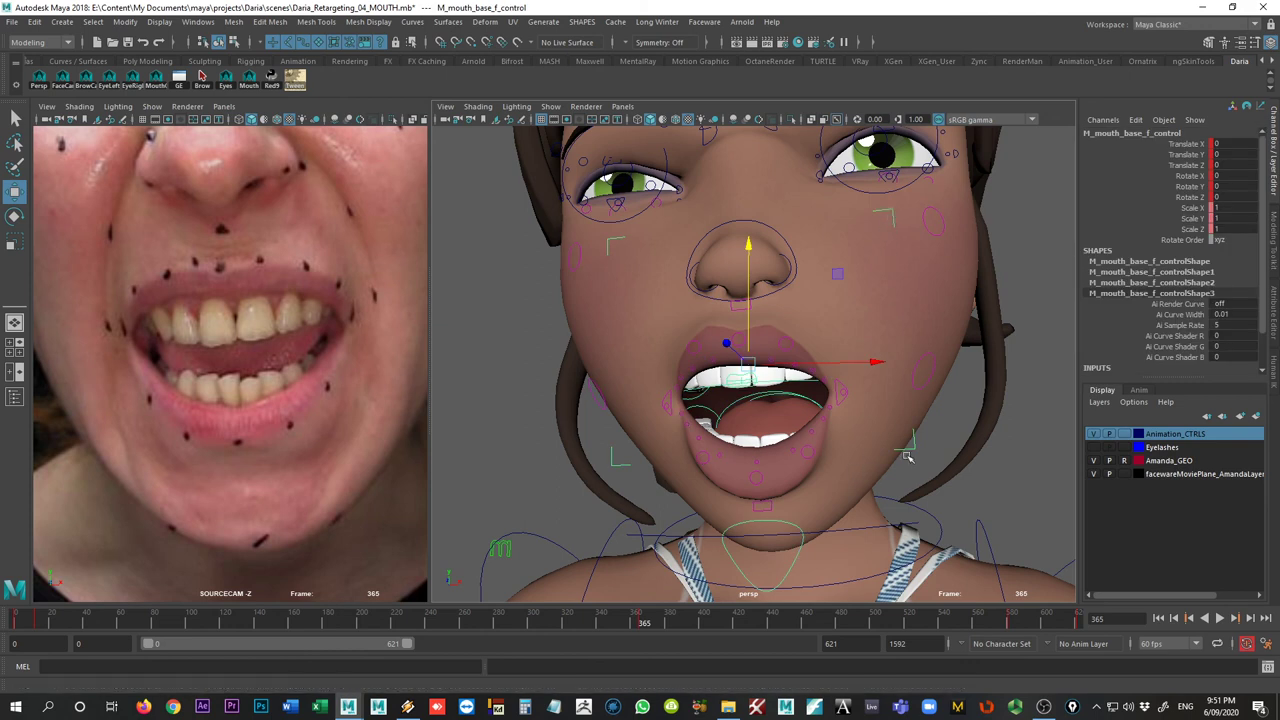
left_click_drag(897, 446, 851, 434, "alt")
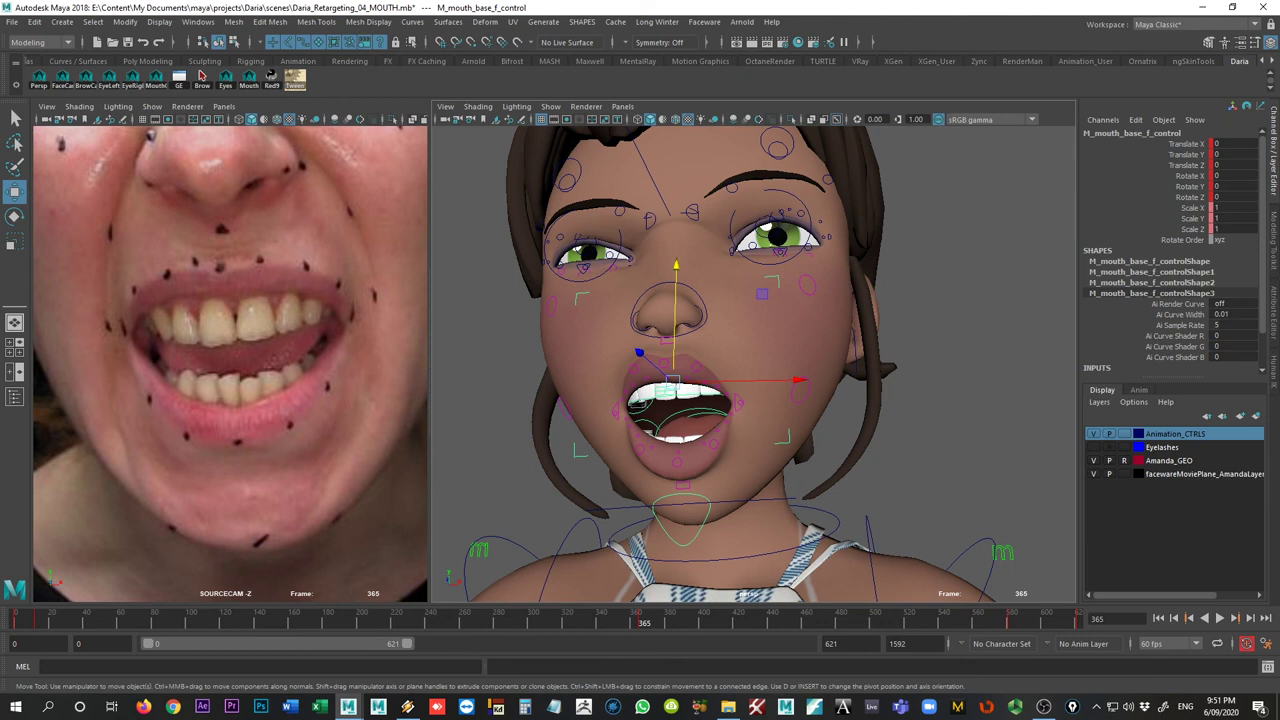
- Bring up the Amanda_Mouth poses for all frames and play back the face animation against the reference, stopping at frame 481
left_click(935, 296)
left_click(935, 296)
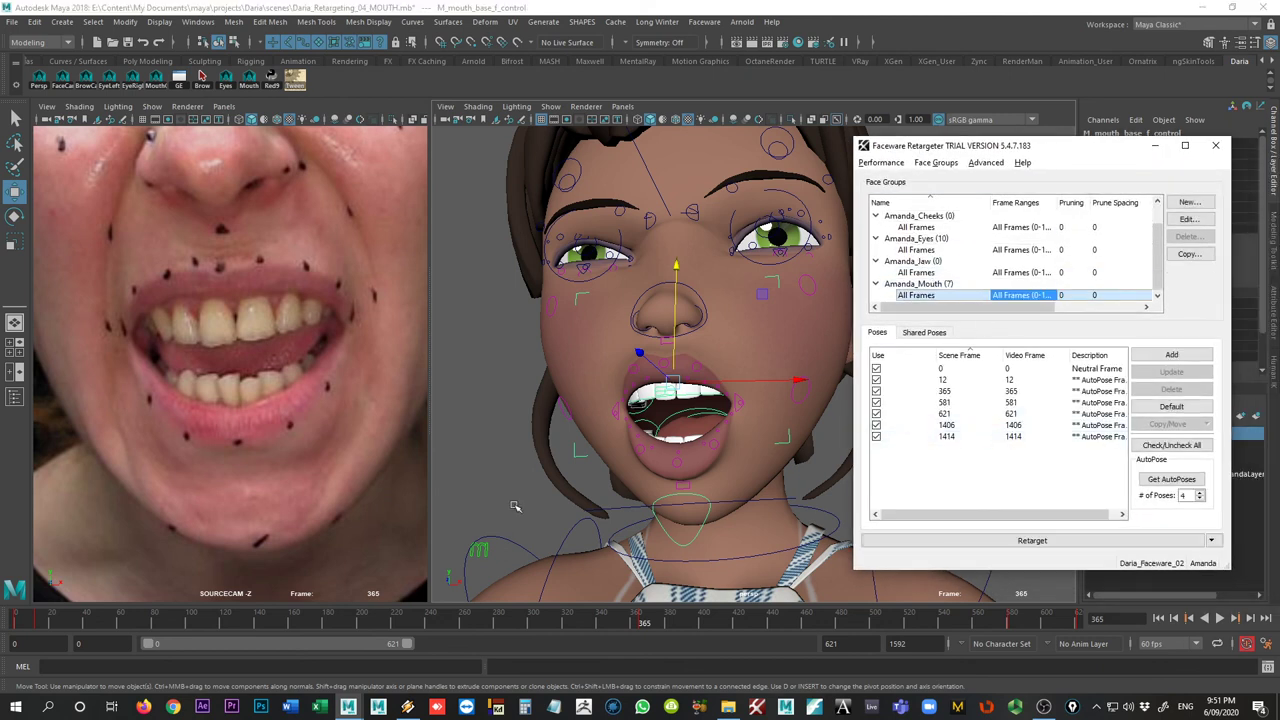
left_click(124, 616)
key("alt+v")
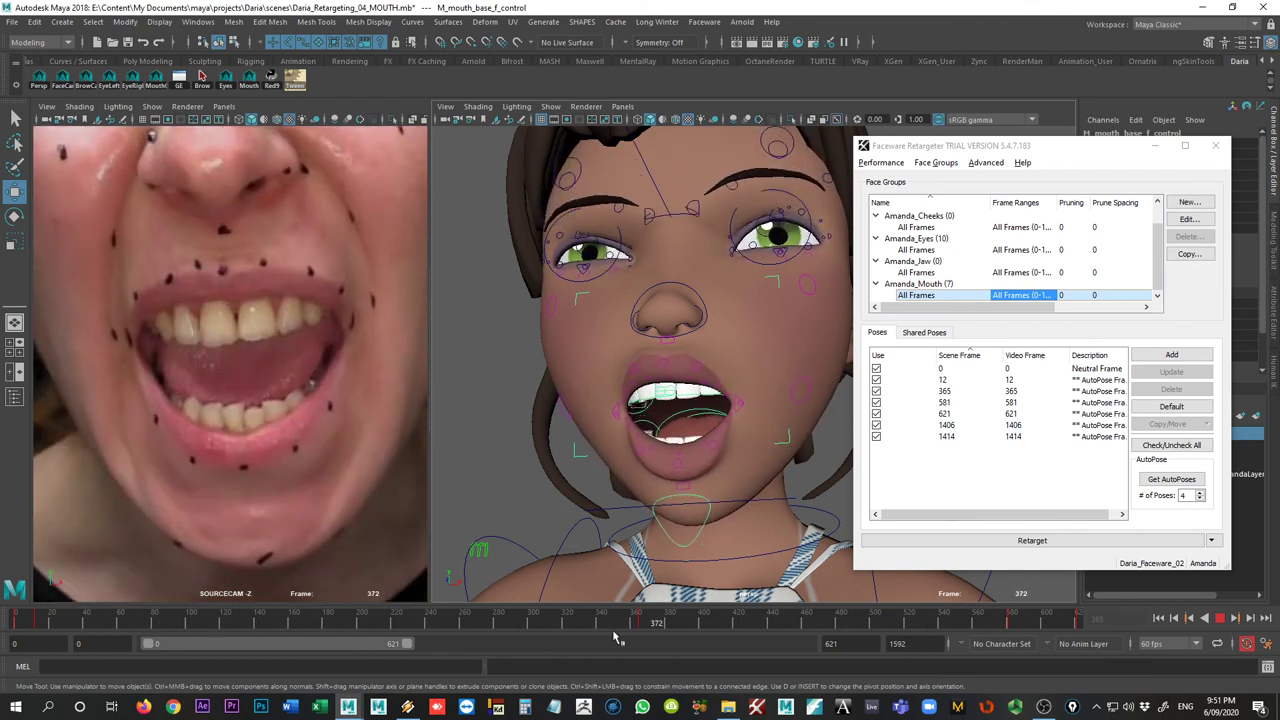
left_click_drag(542, 623, 503, 610)
left_click(1219, 618)
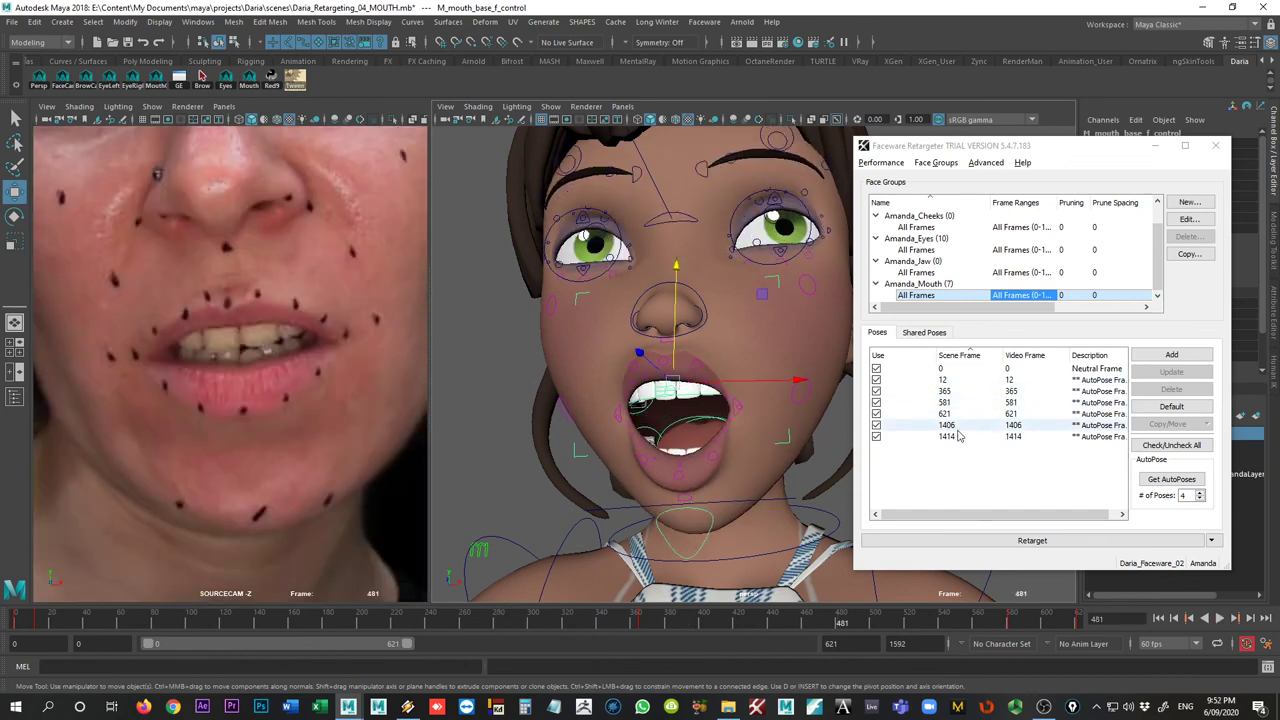